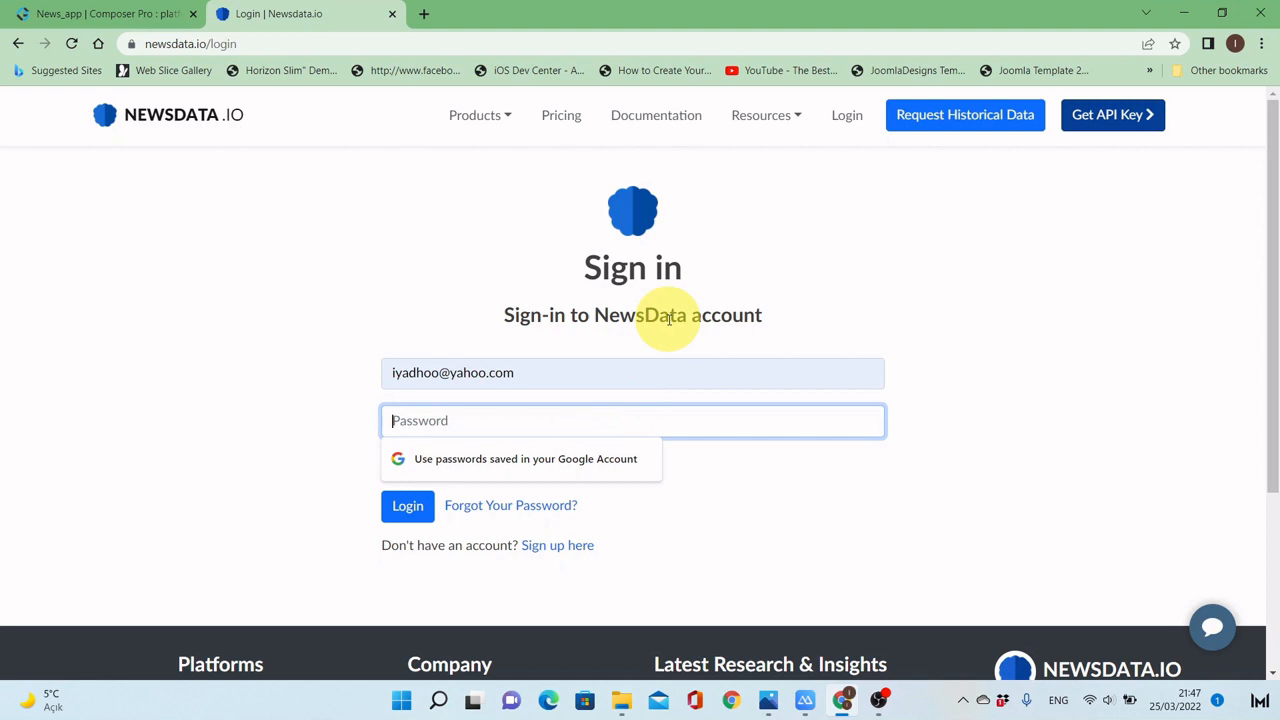
Step: Sign in to NewsData.io with the account password and open the account dashboard
text(••)
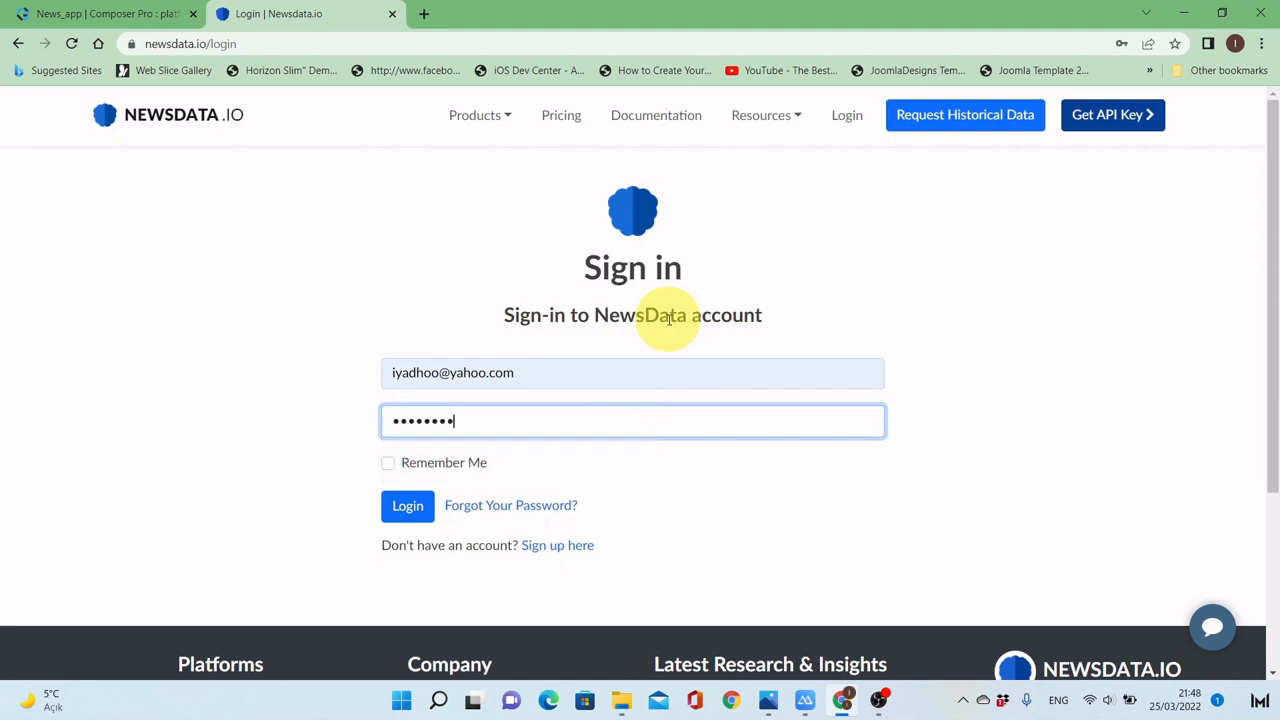
key(Return)
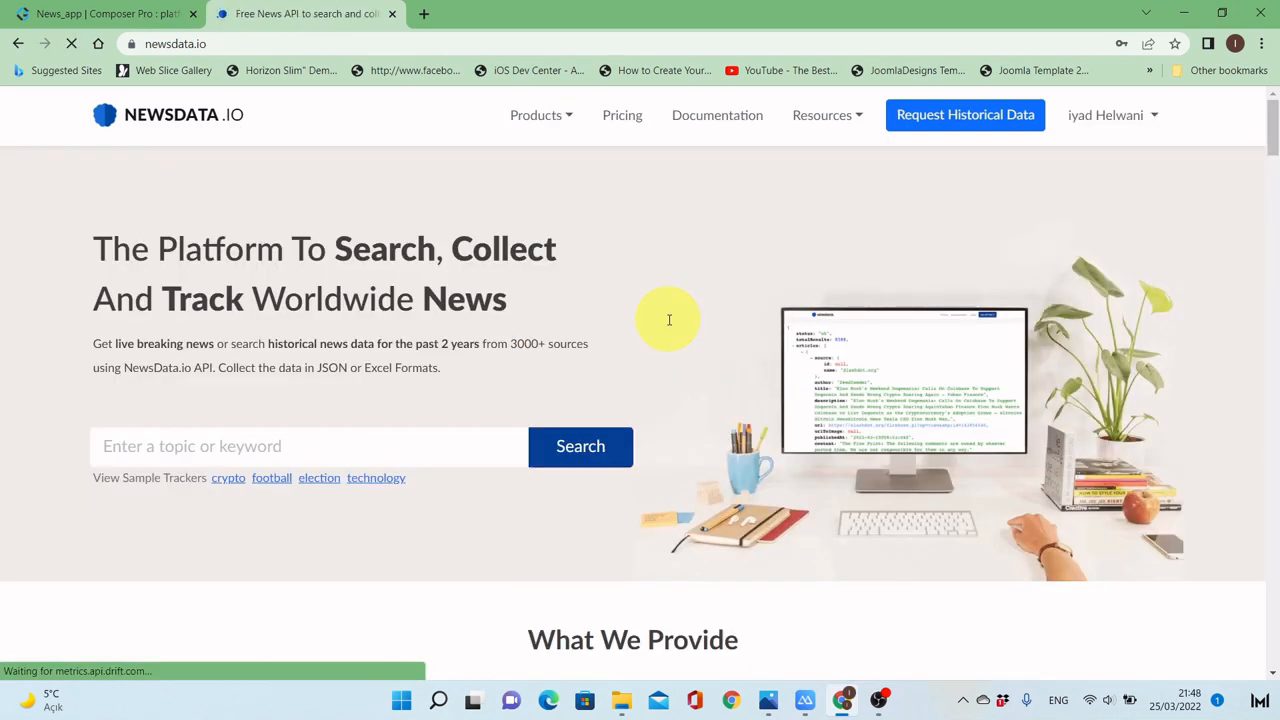
click(1150, 117)
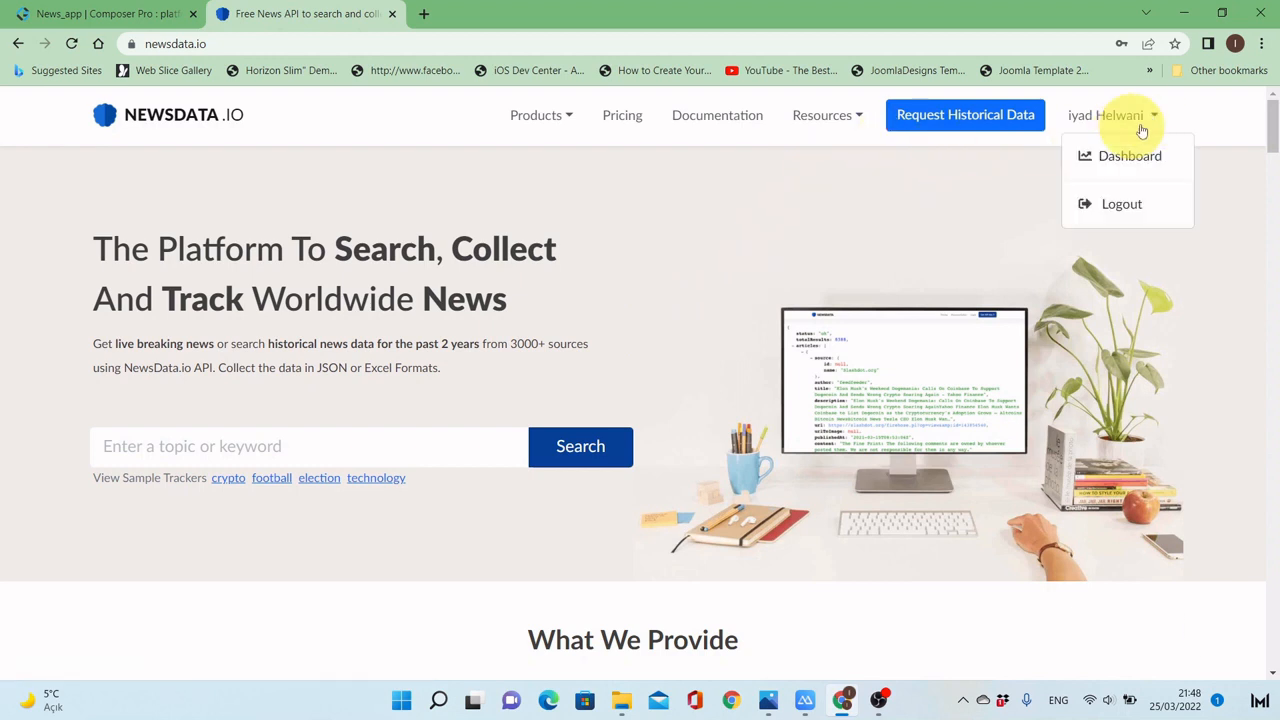
click(1130, 158)
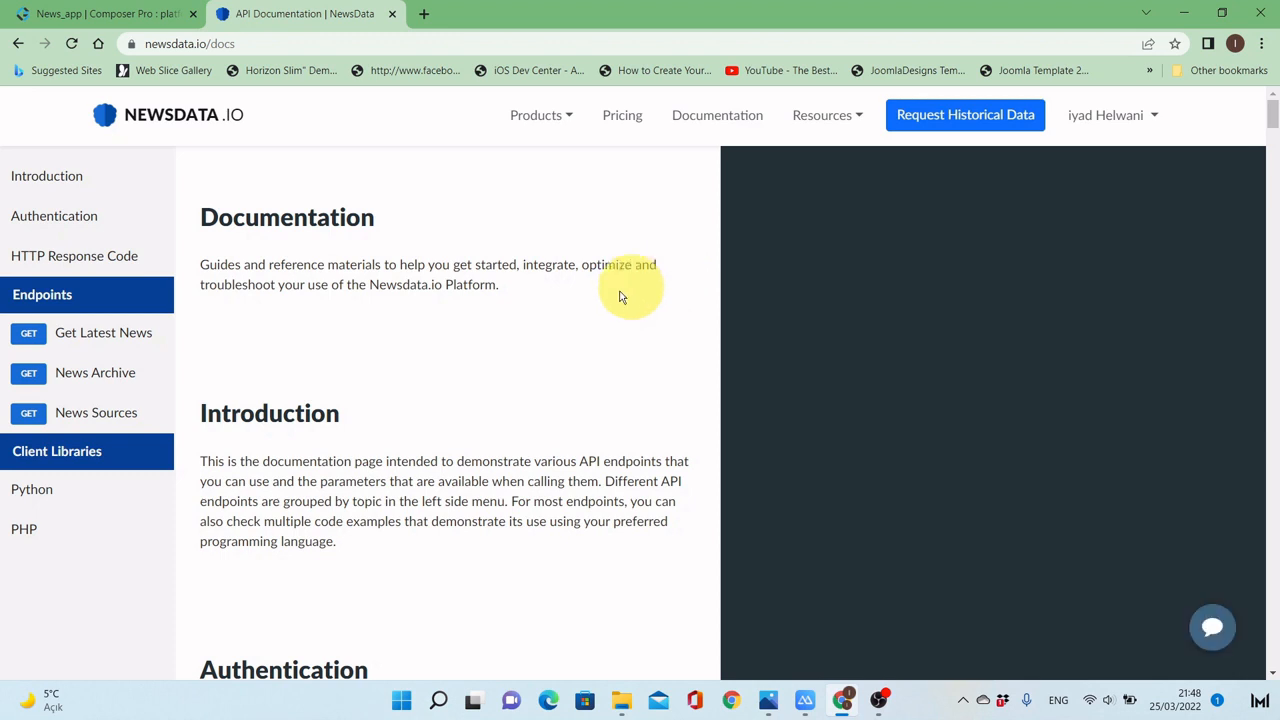
click(125, 346)
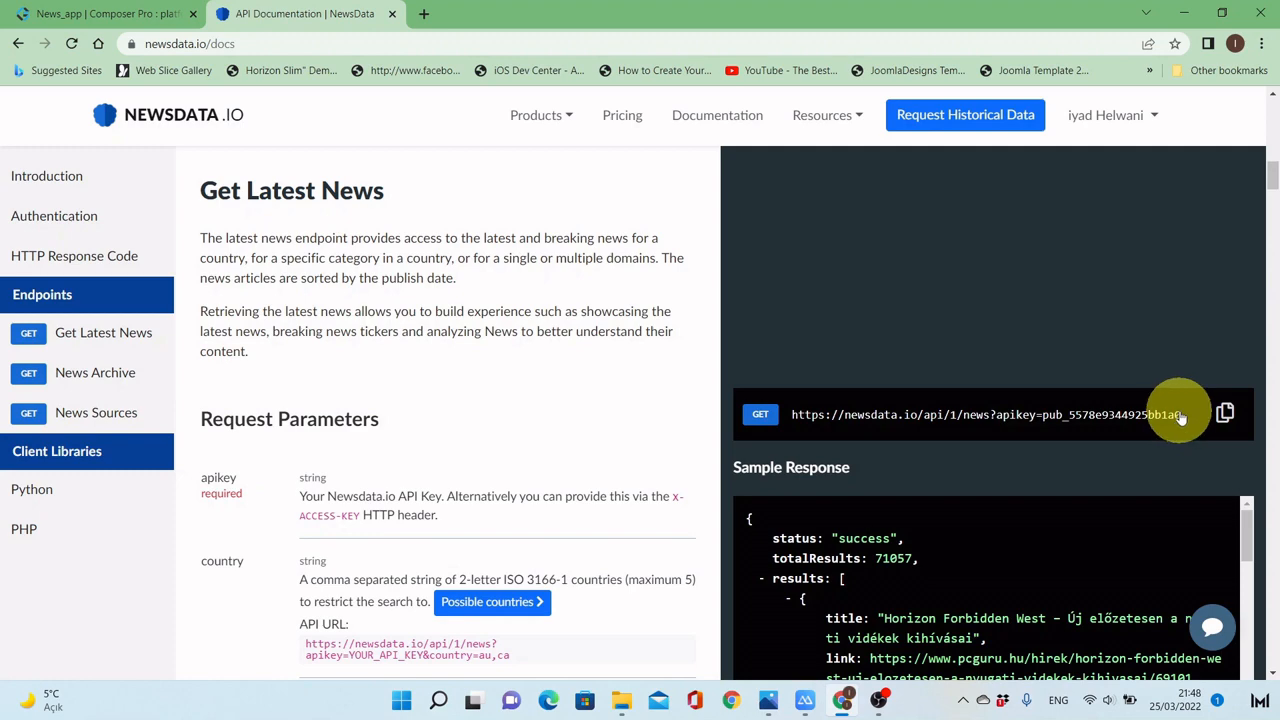
scroll(975, 420, down, 3)
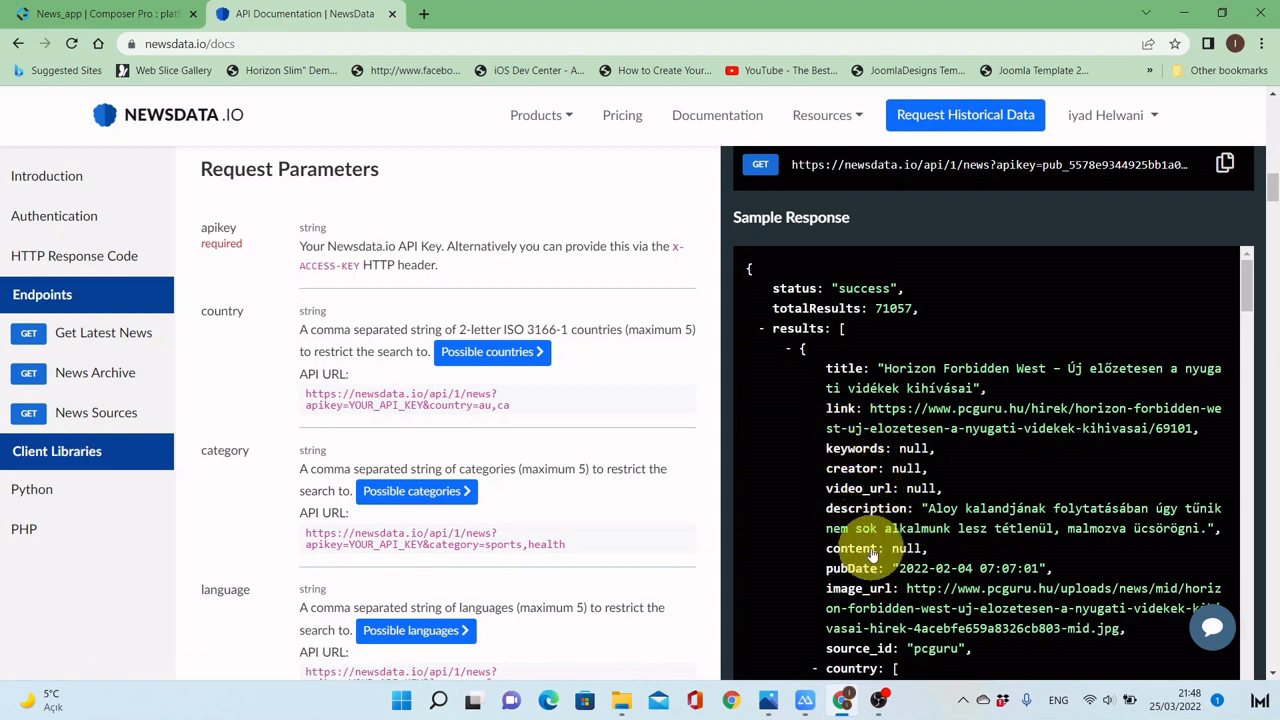
scroll(878, 560, down, 1)
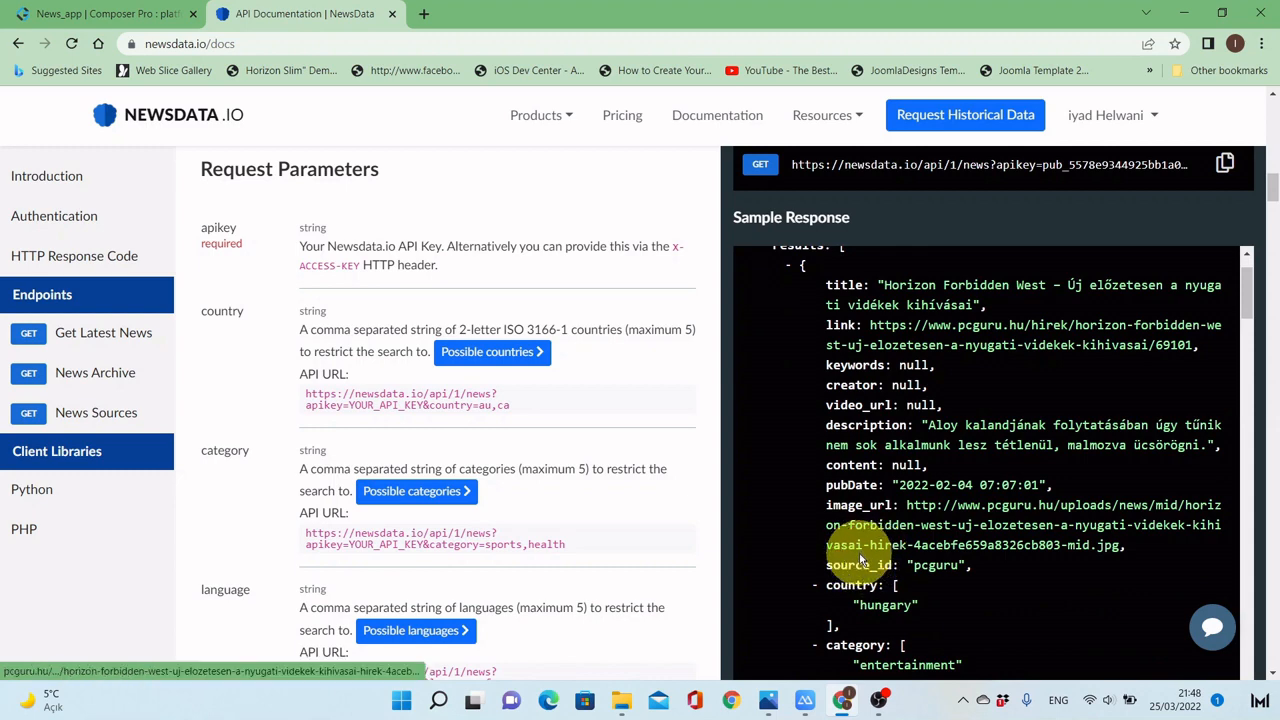
scroll(862, 598, down, 1)
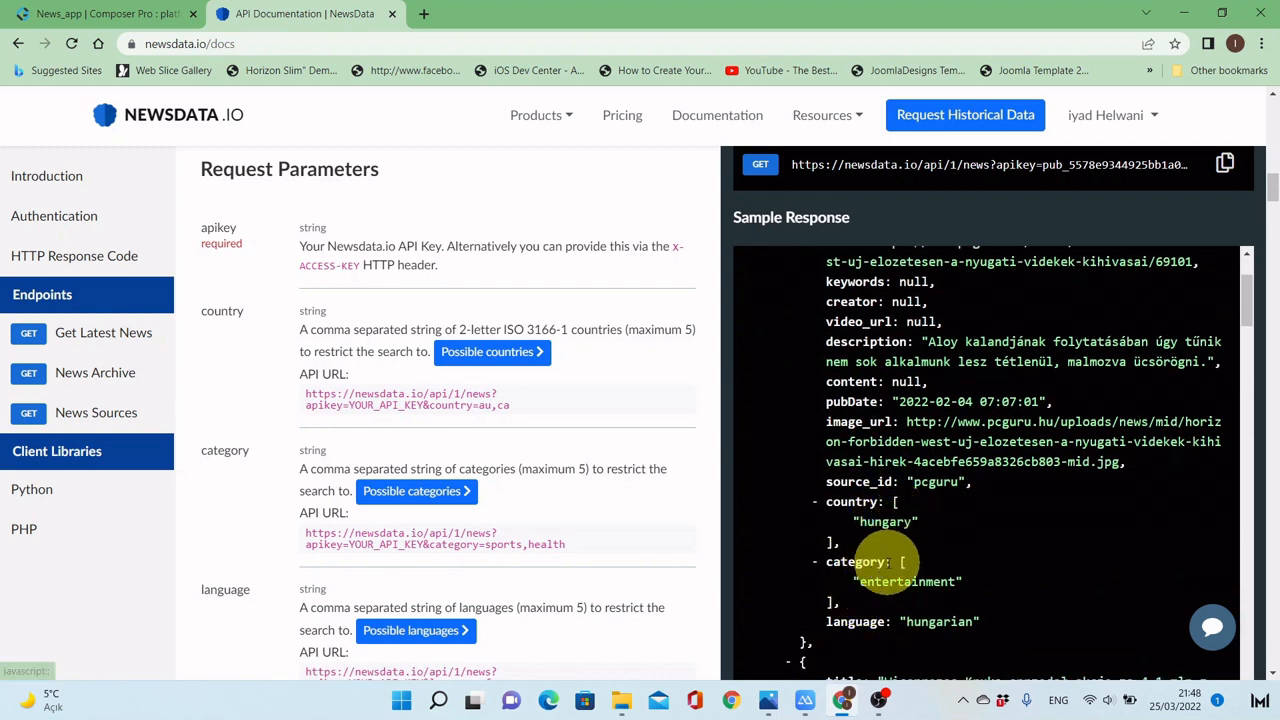
scroll(875, 570, down, 1)
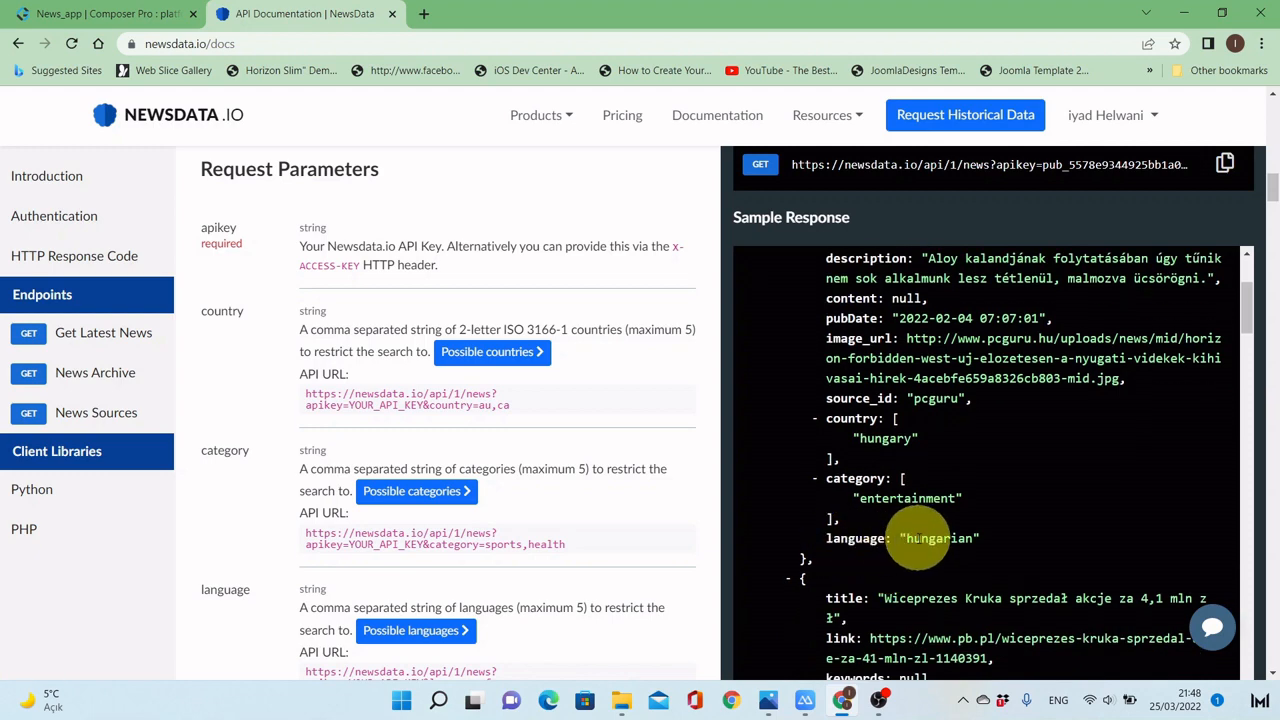
scroll(918, 538, up, 1)
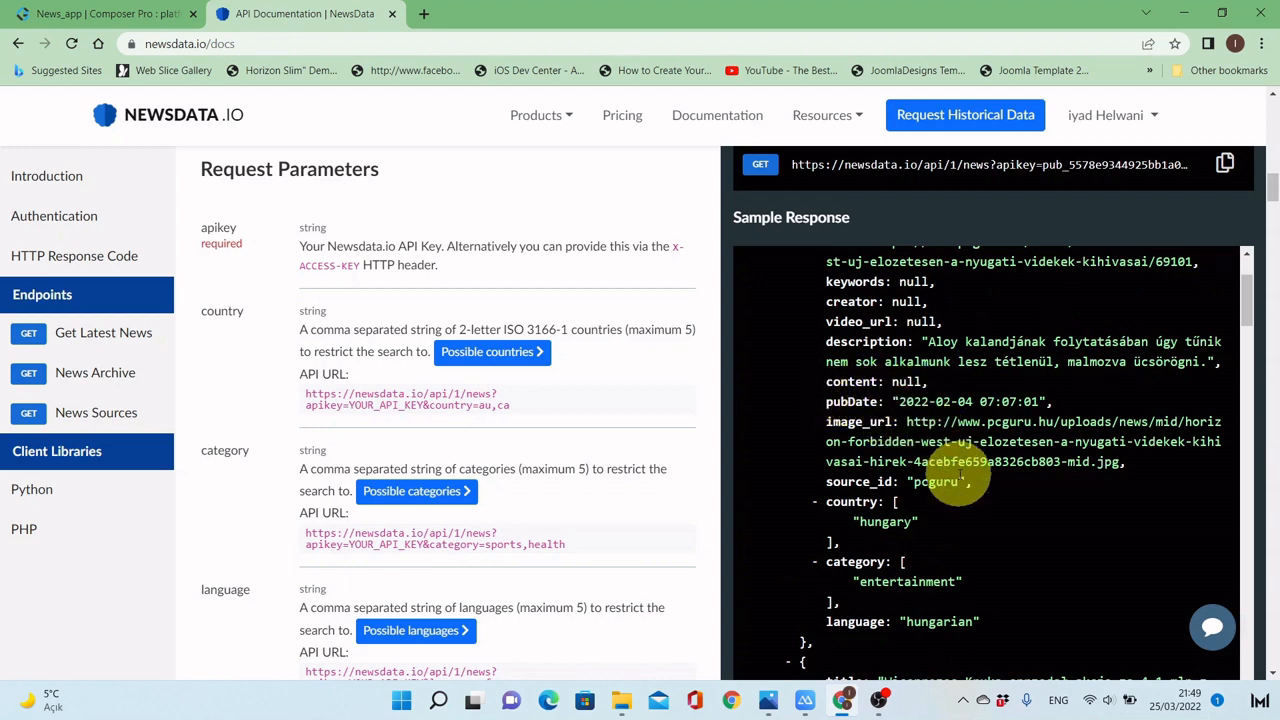
scroll(959, 476, up, 4)
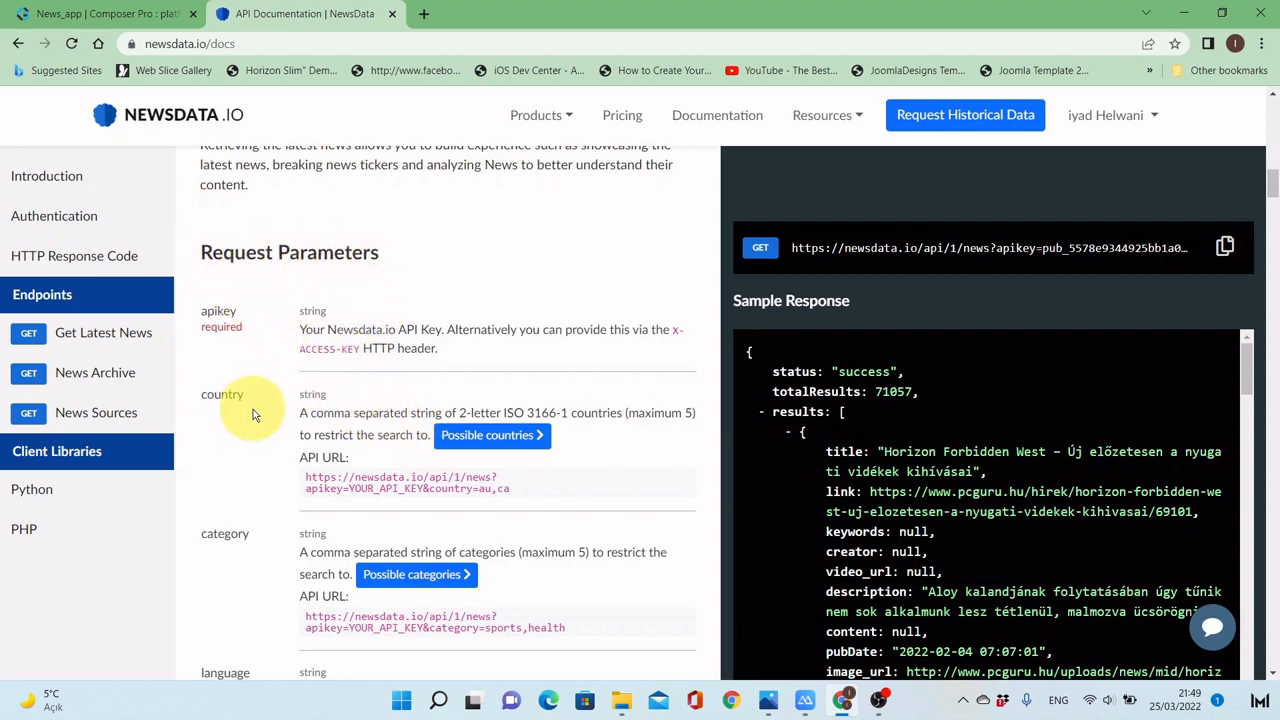
scroll(250, 410, down, 1)
scroll(253, 415, down, 1)
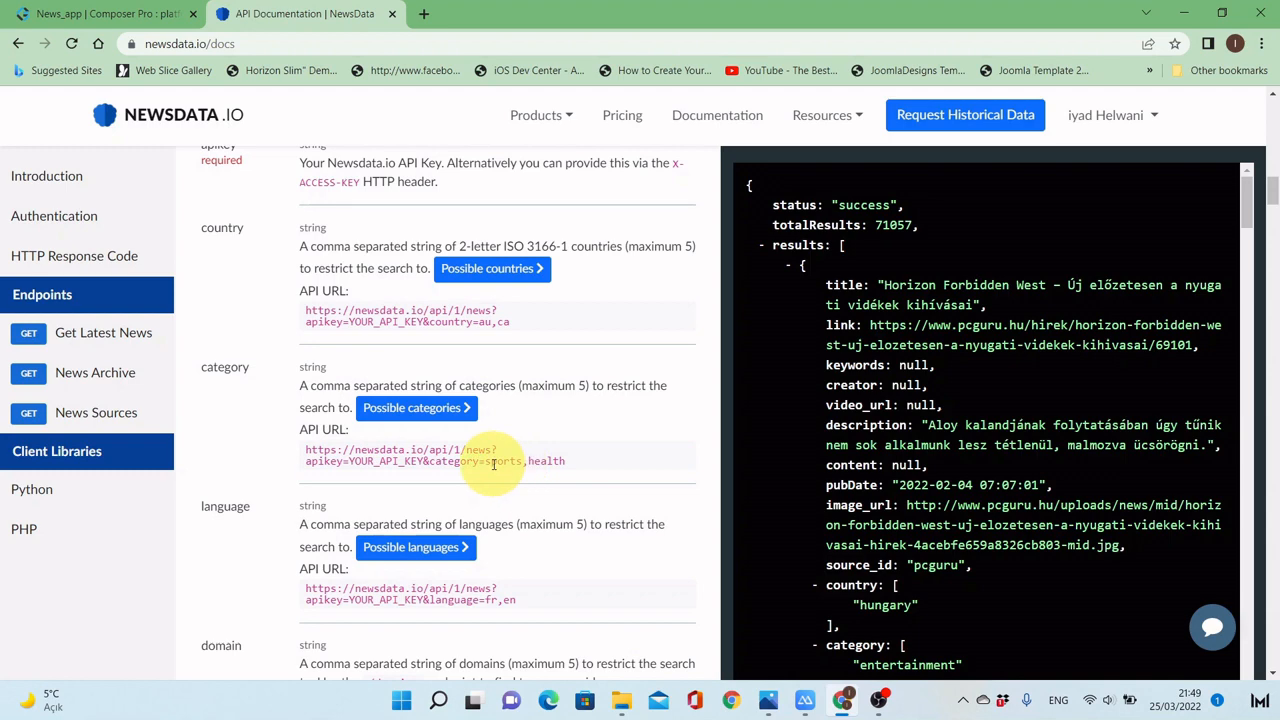
scroll(423, 486, down, 2)
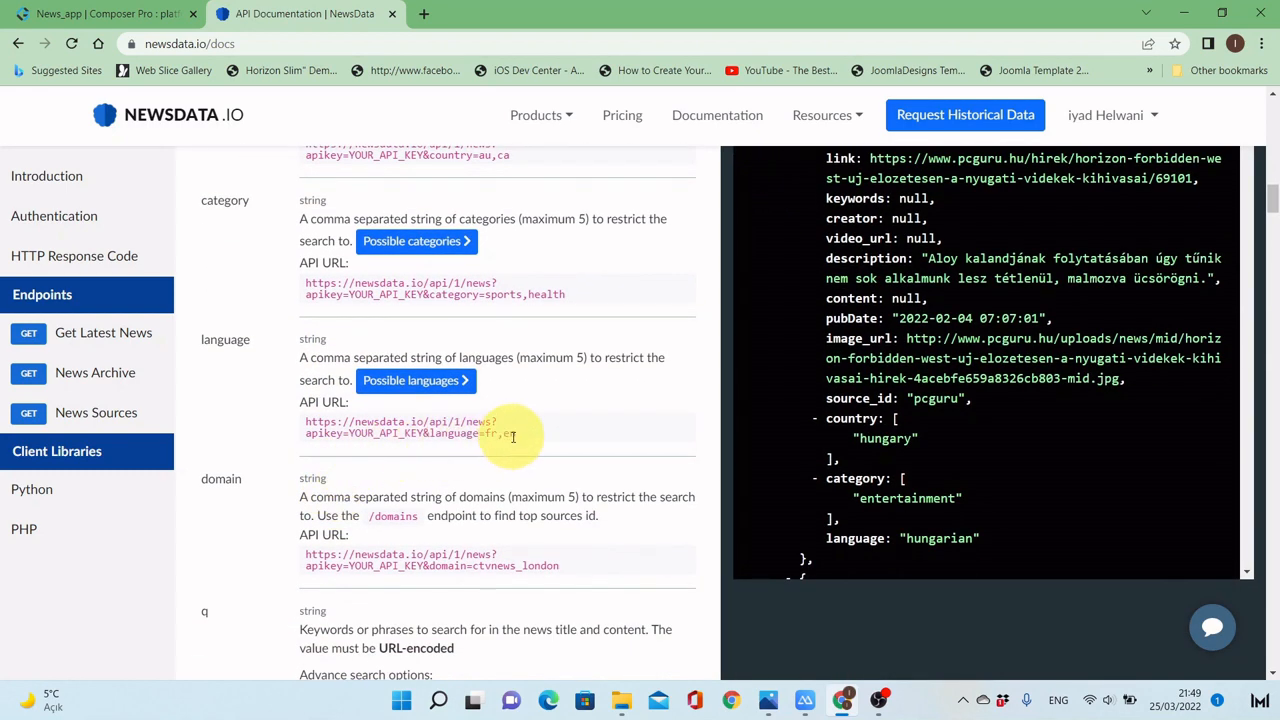
scroll(512, 436, down, 2)
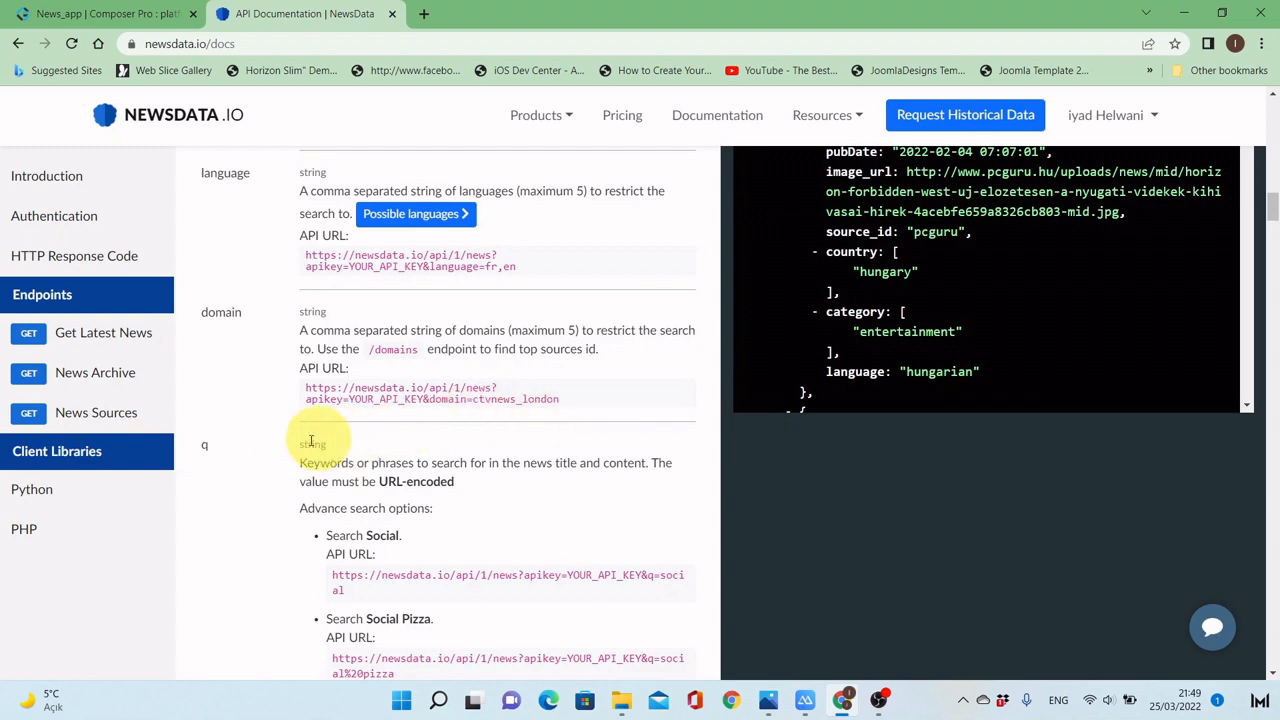
scroll(300, 440, down, 2)
scroll(294, 447, down, 10)
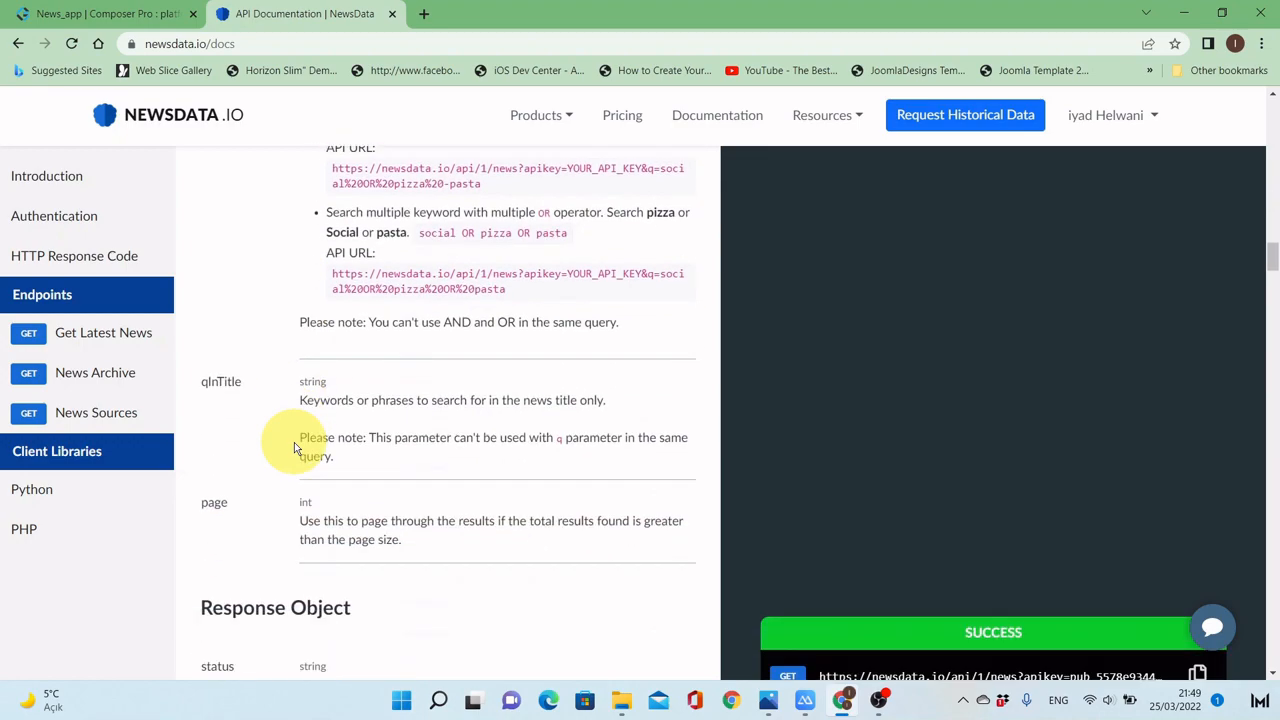
scroll(294, 447, up, 15)
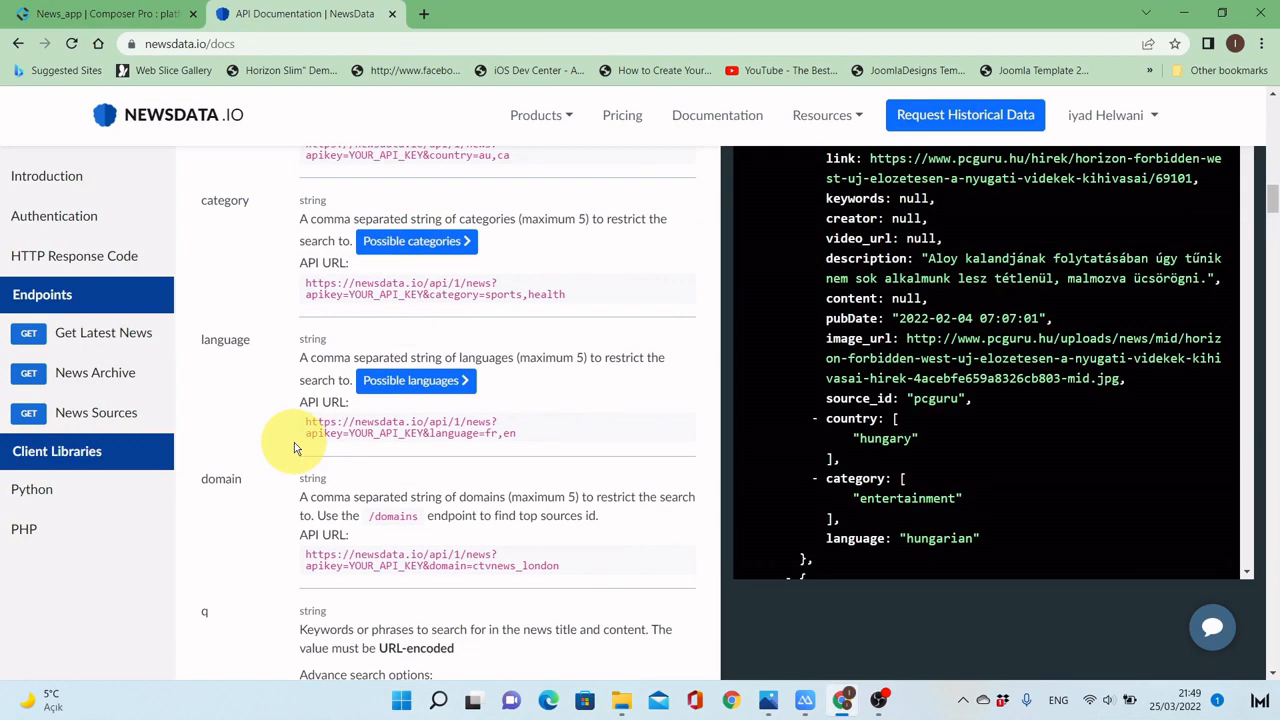
scroll(294, 447, up, 15)
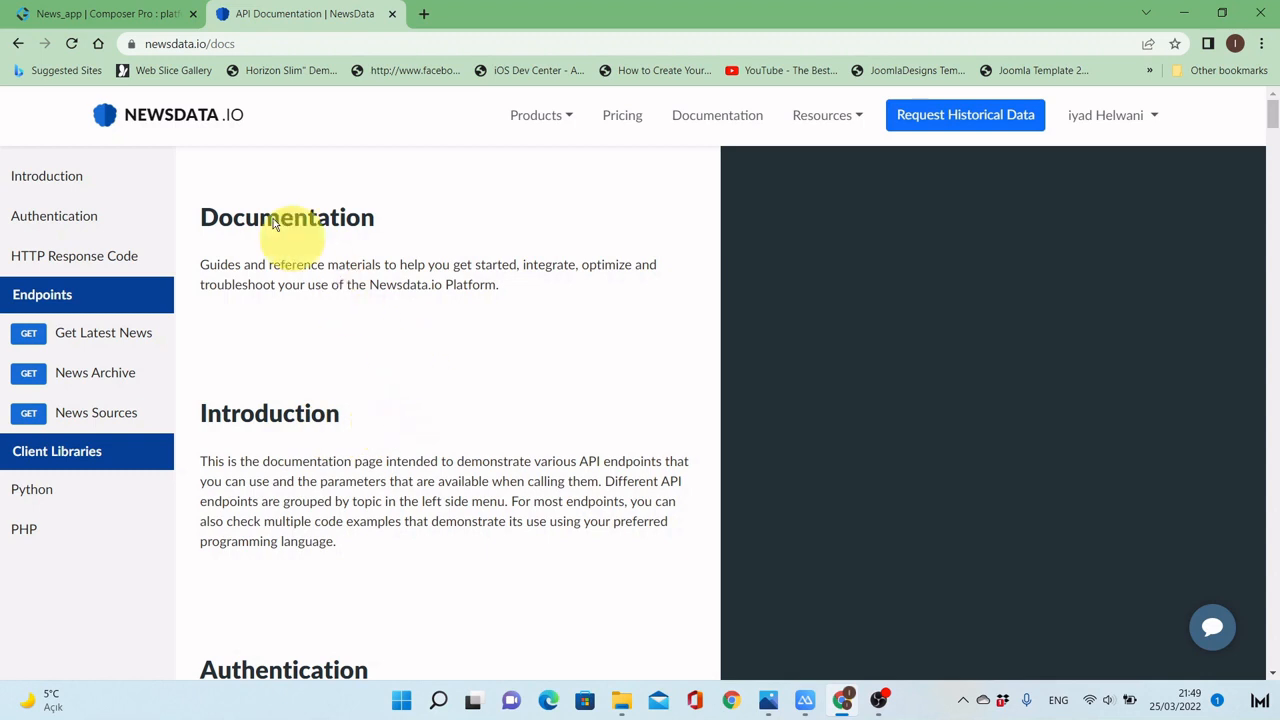
click(97, 10)
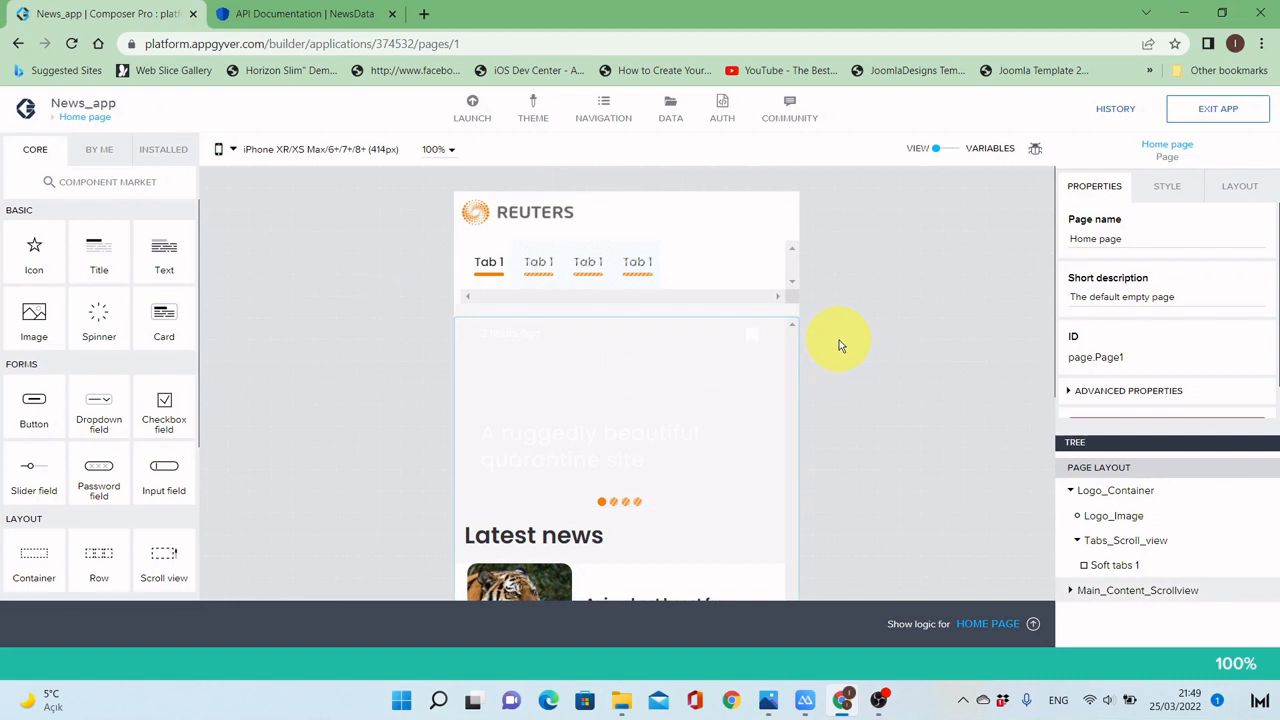
Step: Add a REST API direct integration data resource with Resource ID NEWSIO
click(671, 110)
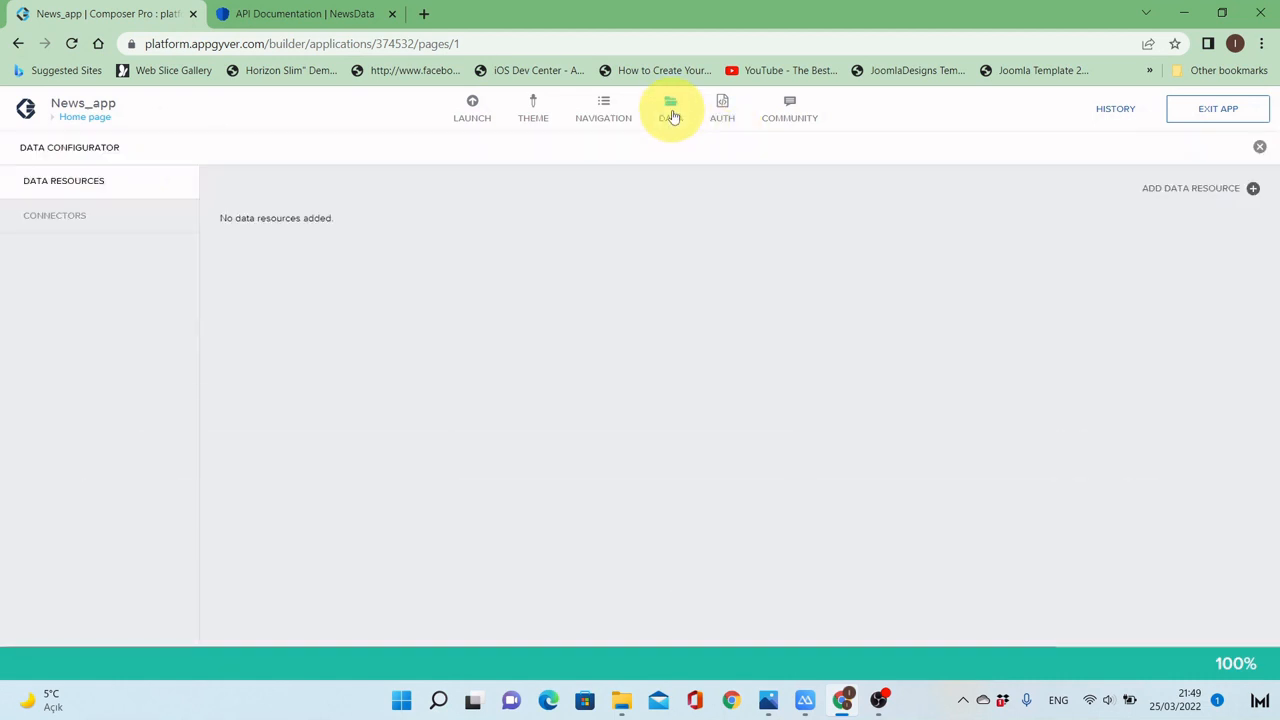
click(1178, 189)
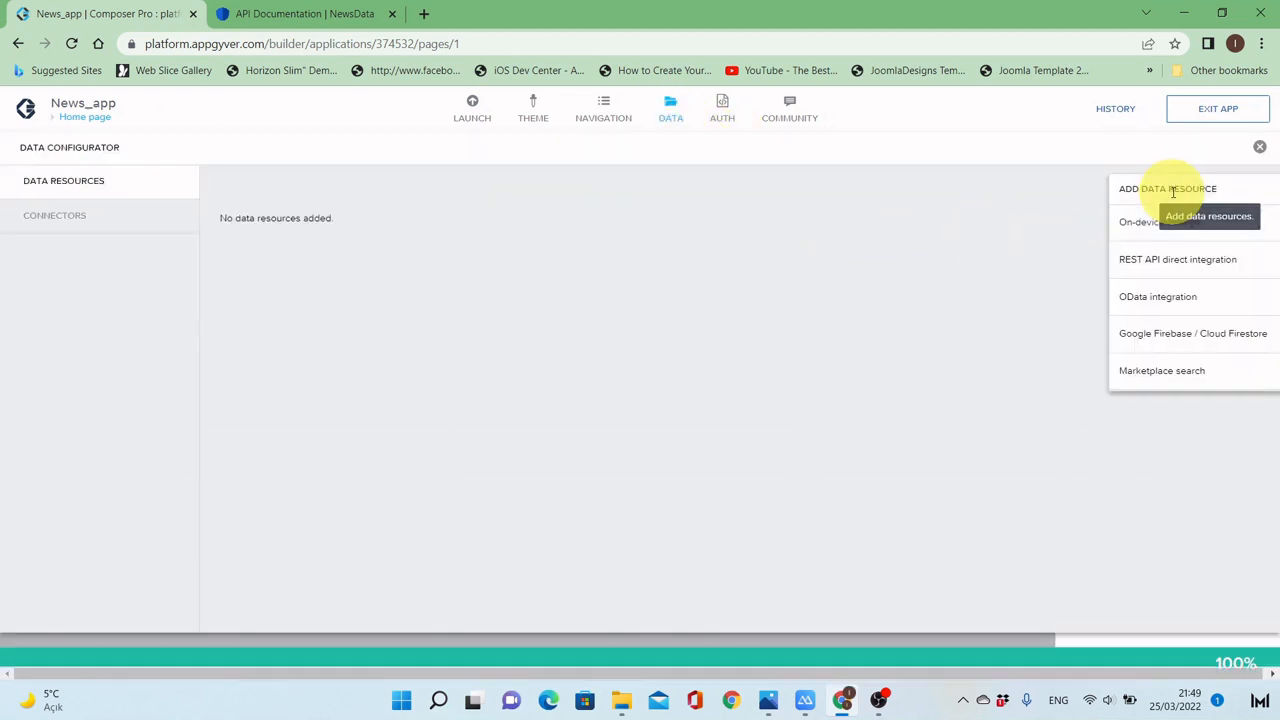
click(1168, 259)
click(421, 264)
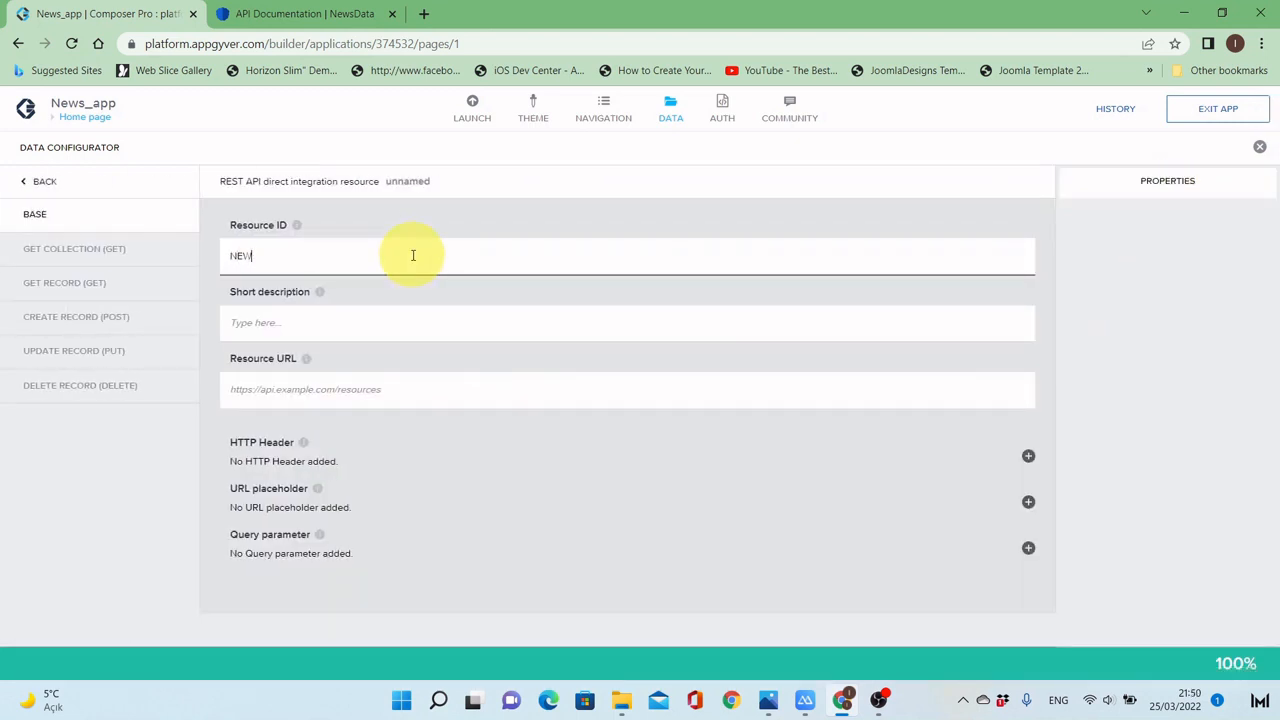
text(NEWSIO)
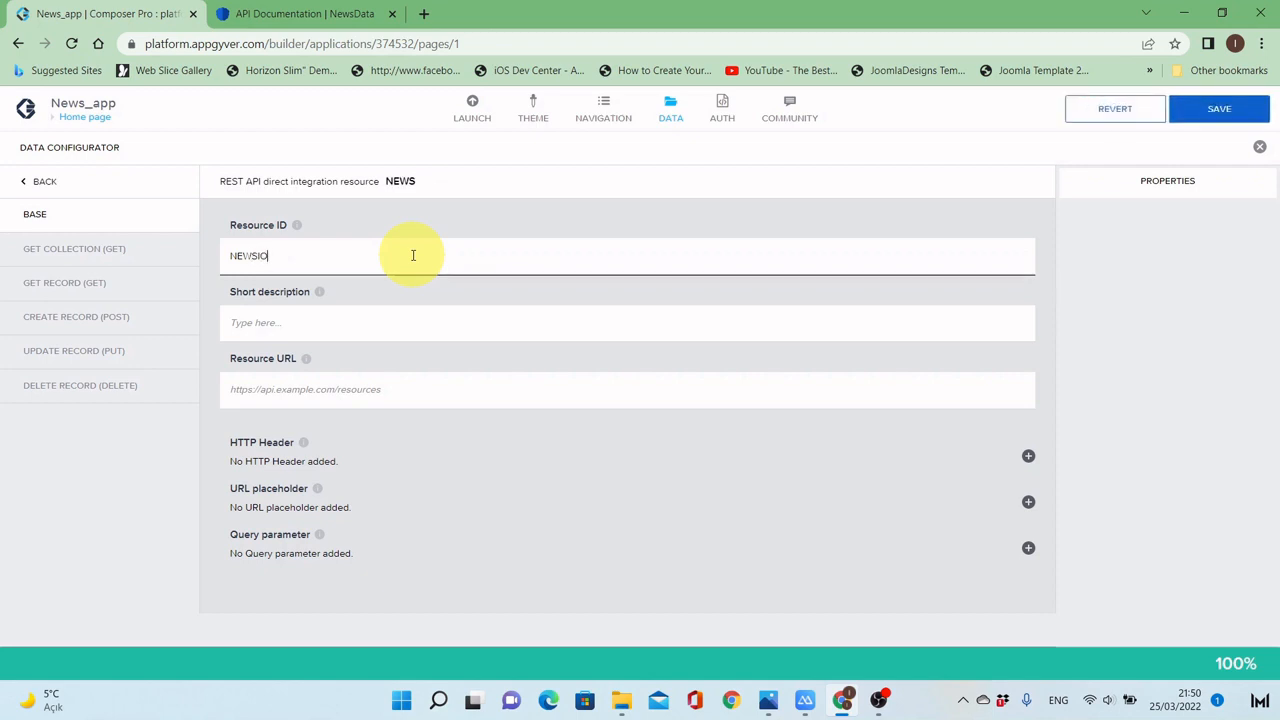
Step: Describe the resource as News_source, leaving the Resource URL empty for now
click(399, 321)
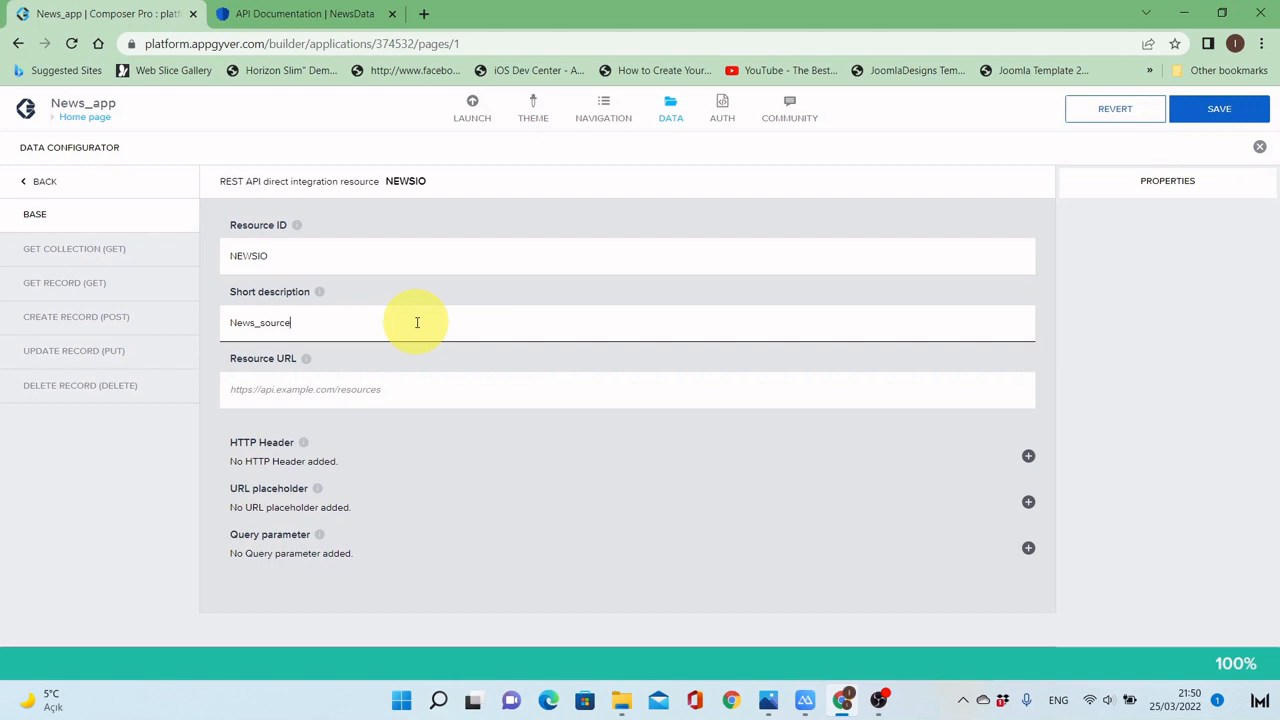
click(396, 388)
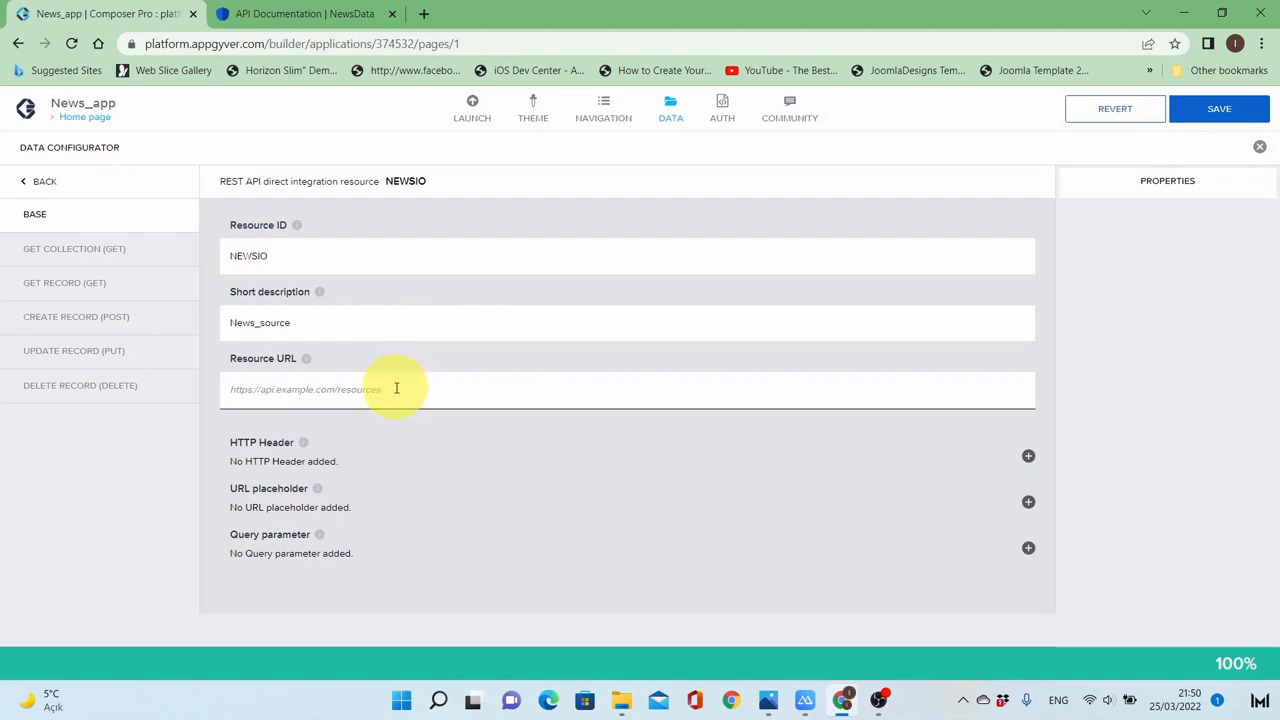
text(https://pm-tricks.com/package/view/6)
key(ctrl+z)
click(290, 14)
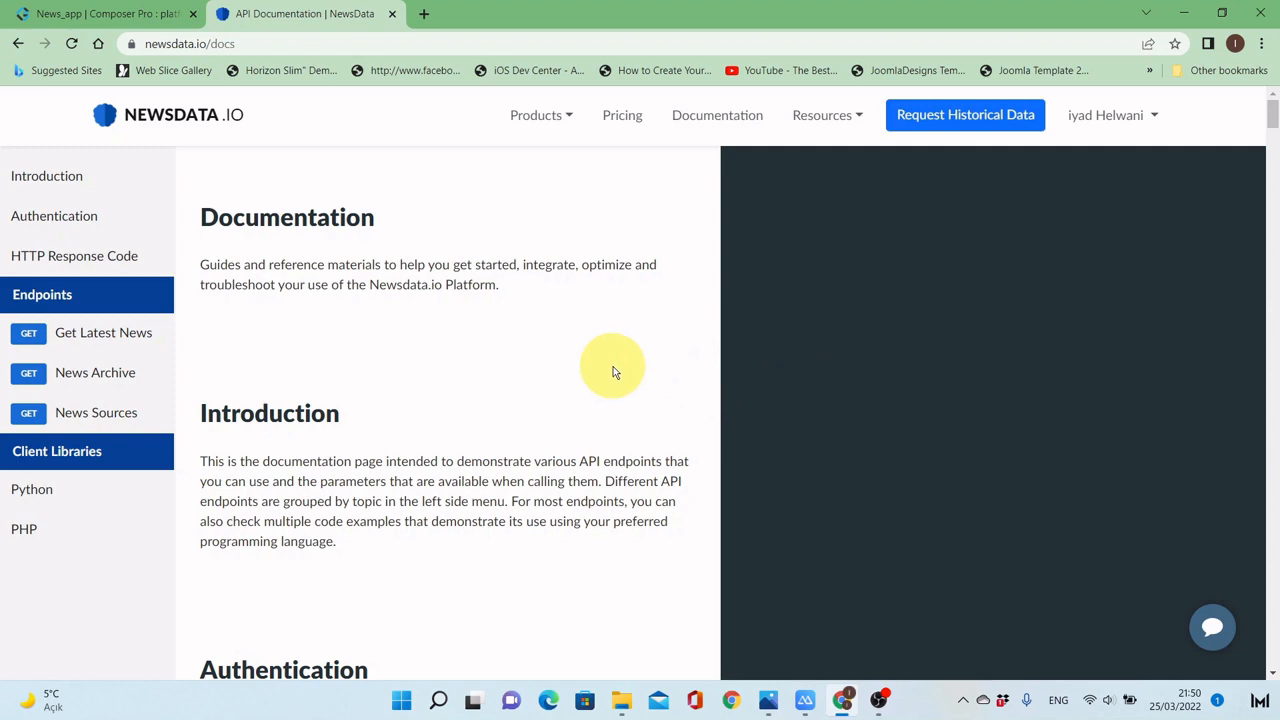
click(88, 334)
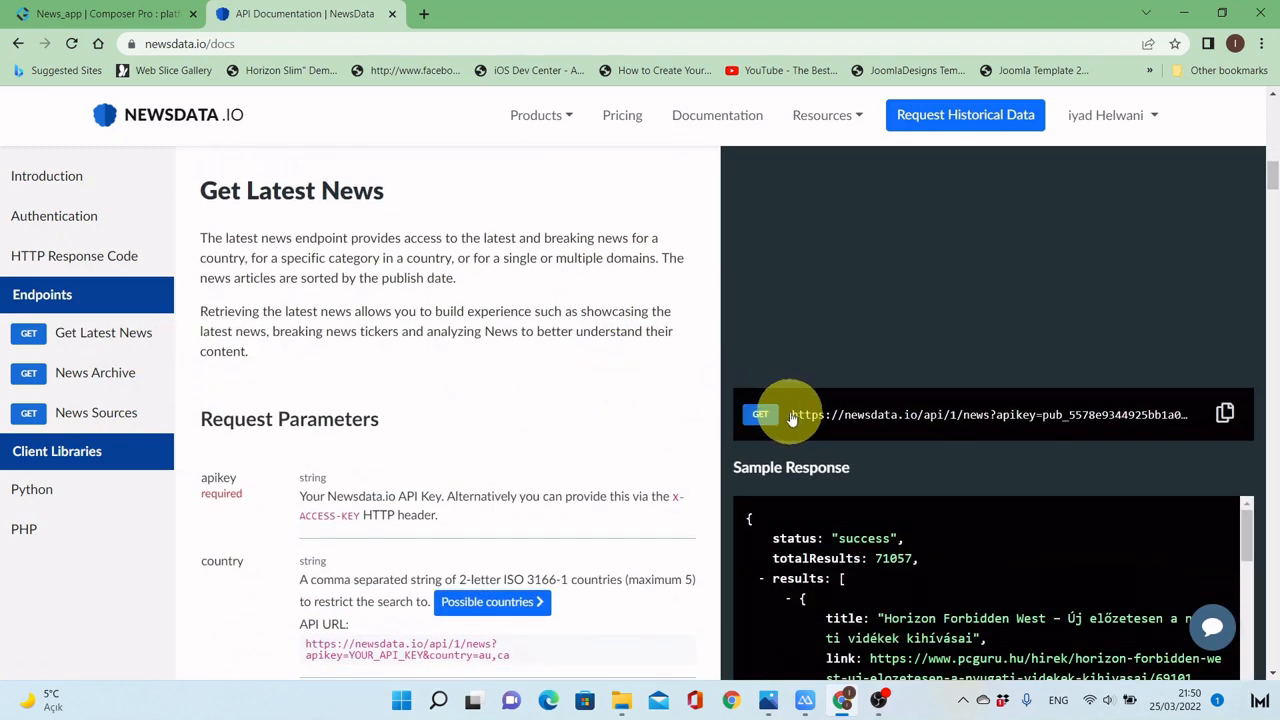
drag(796, 420, 990, 431)
key(ctrl+c)
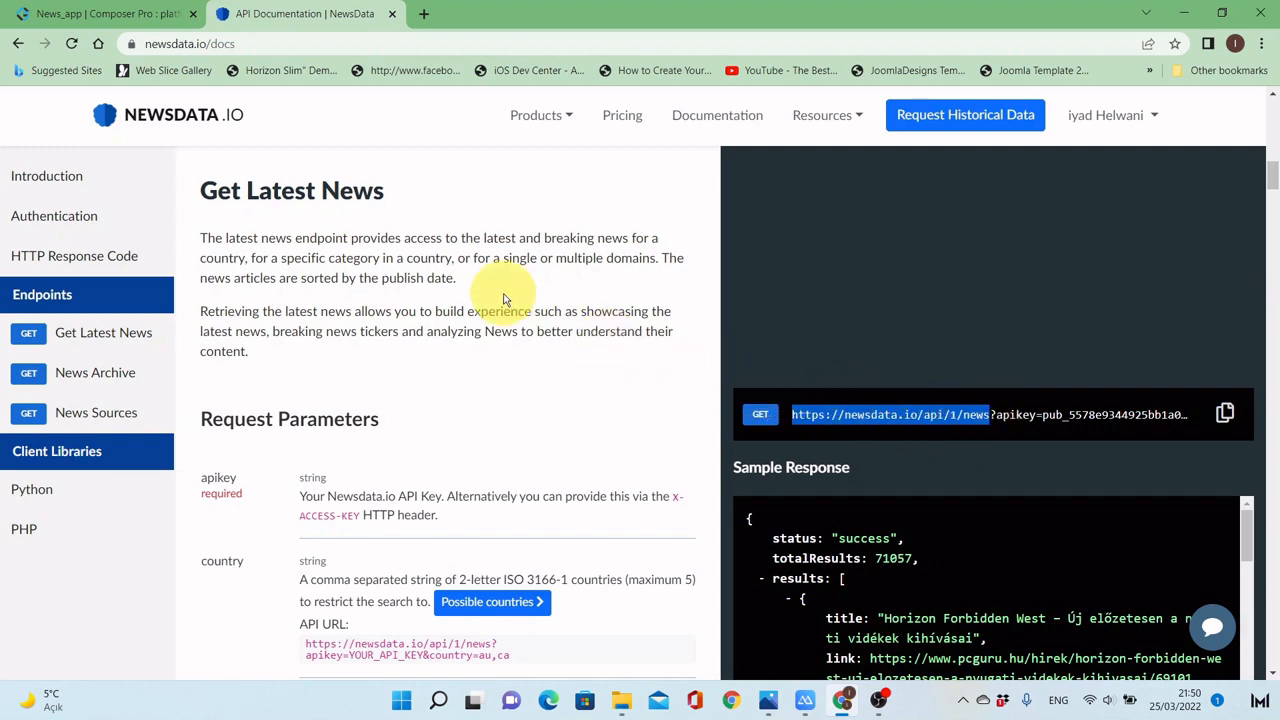
click(150, 14)
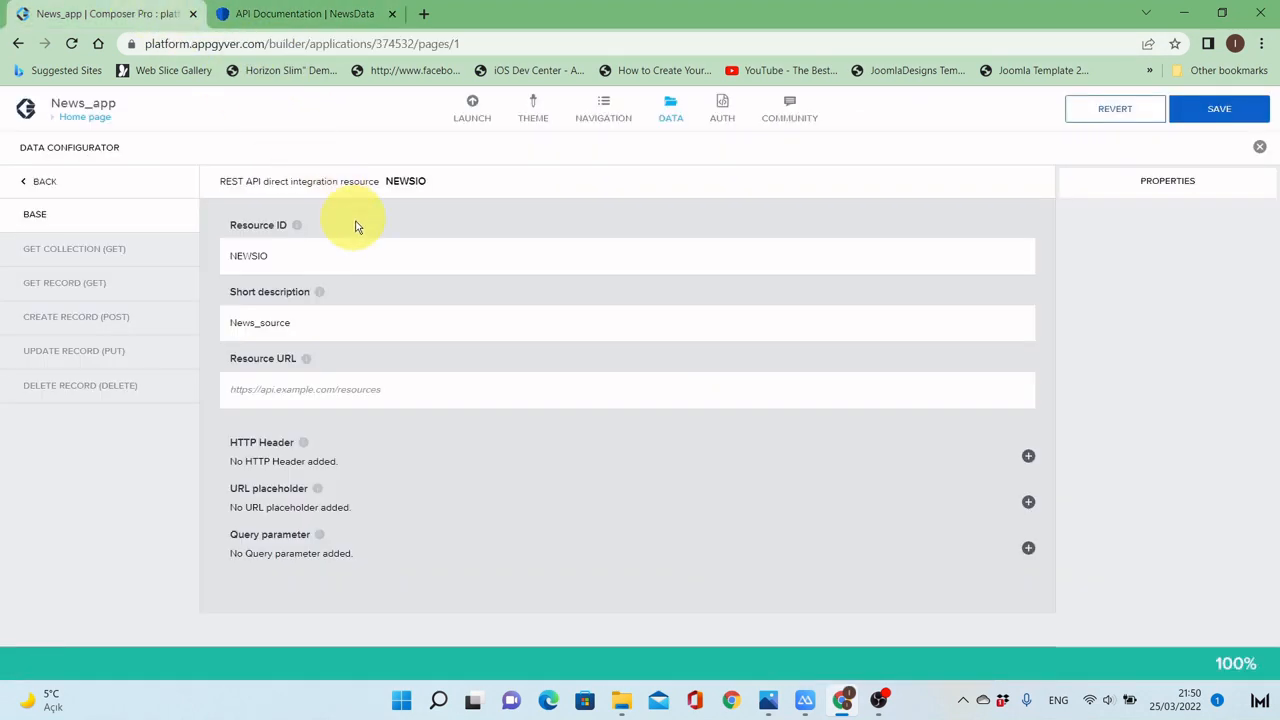
click(388, 388)
key(ctrl+v)
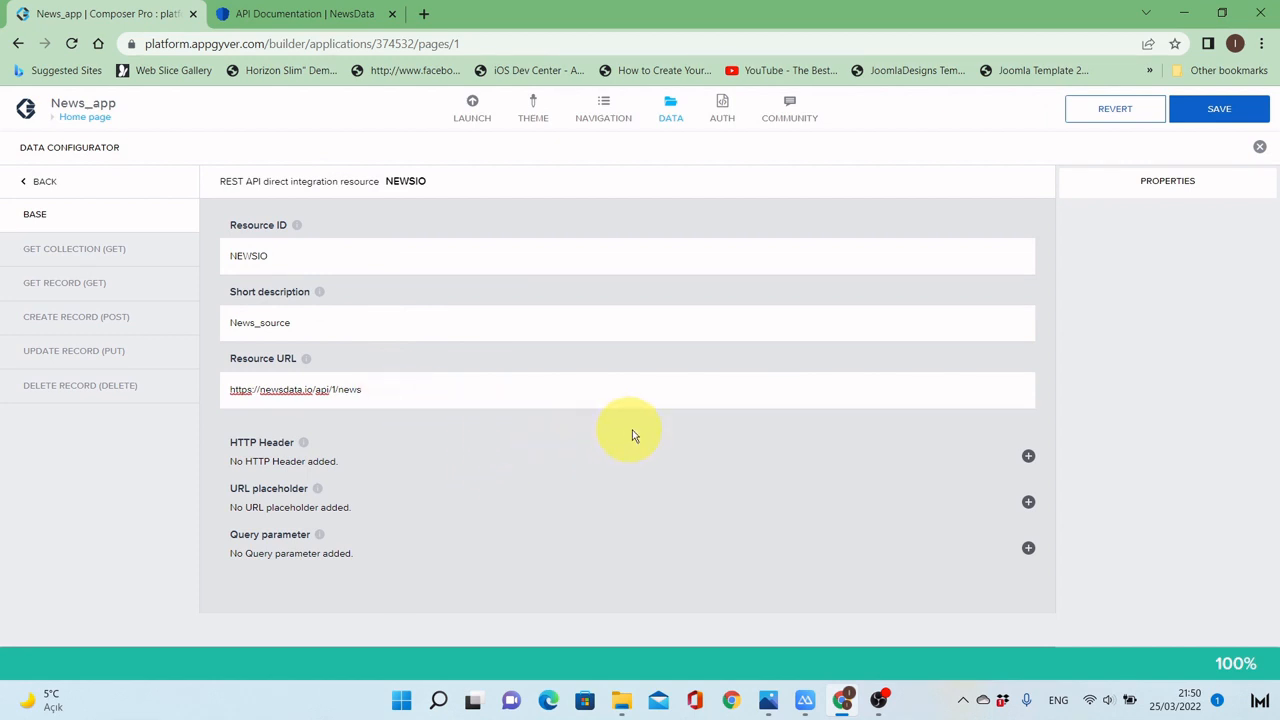
click(1214, 109)
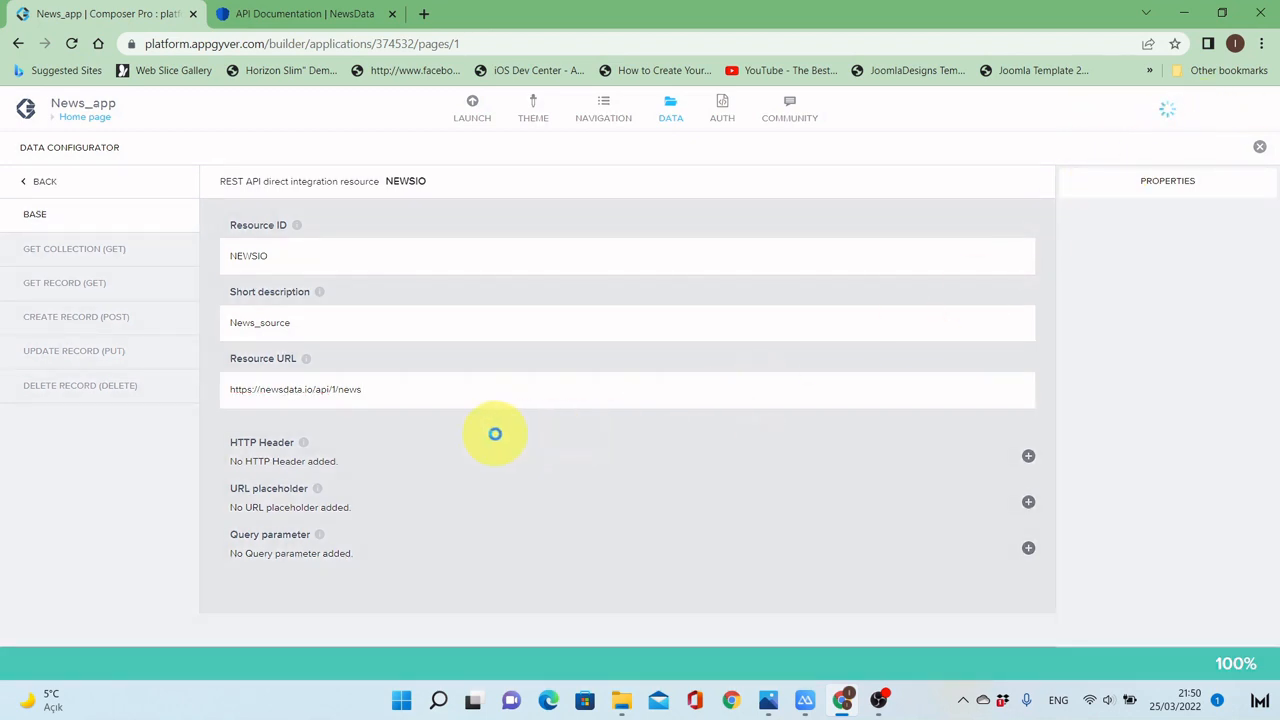
click(117, 249)
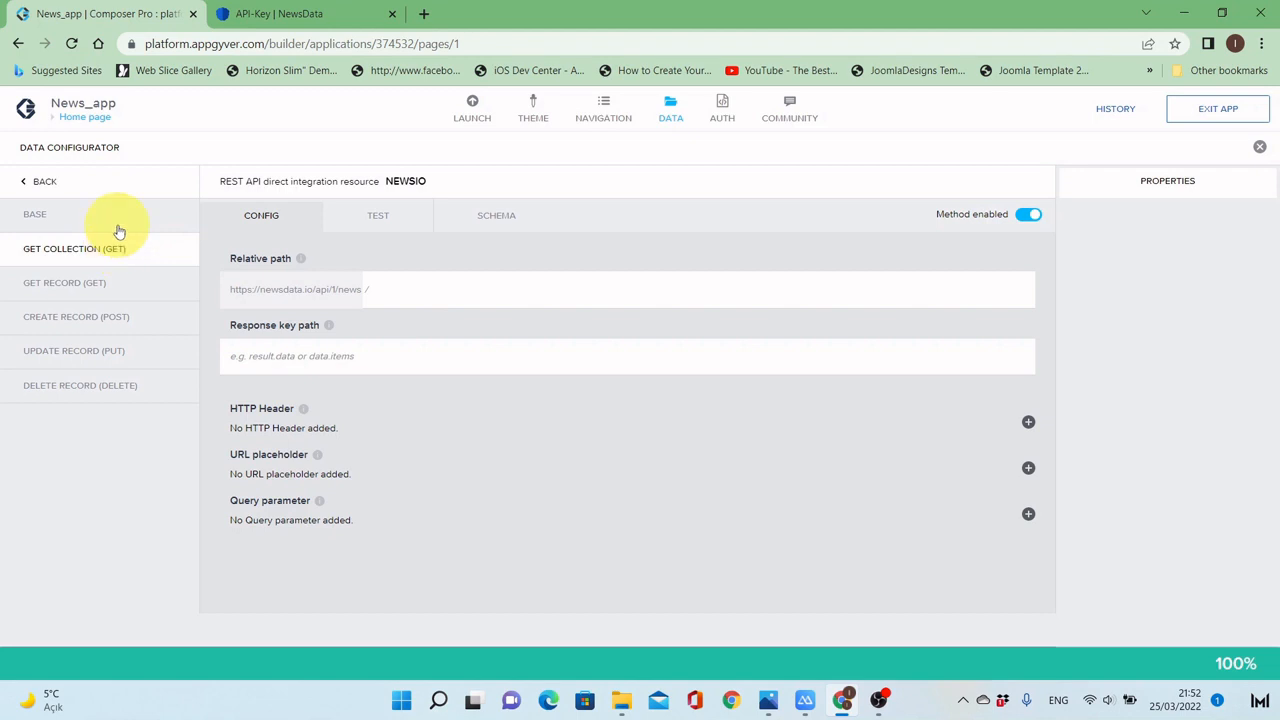
click(114, 218)
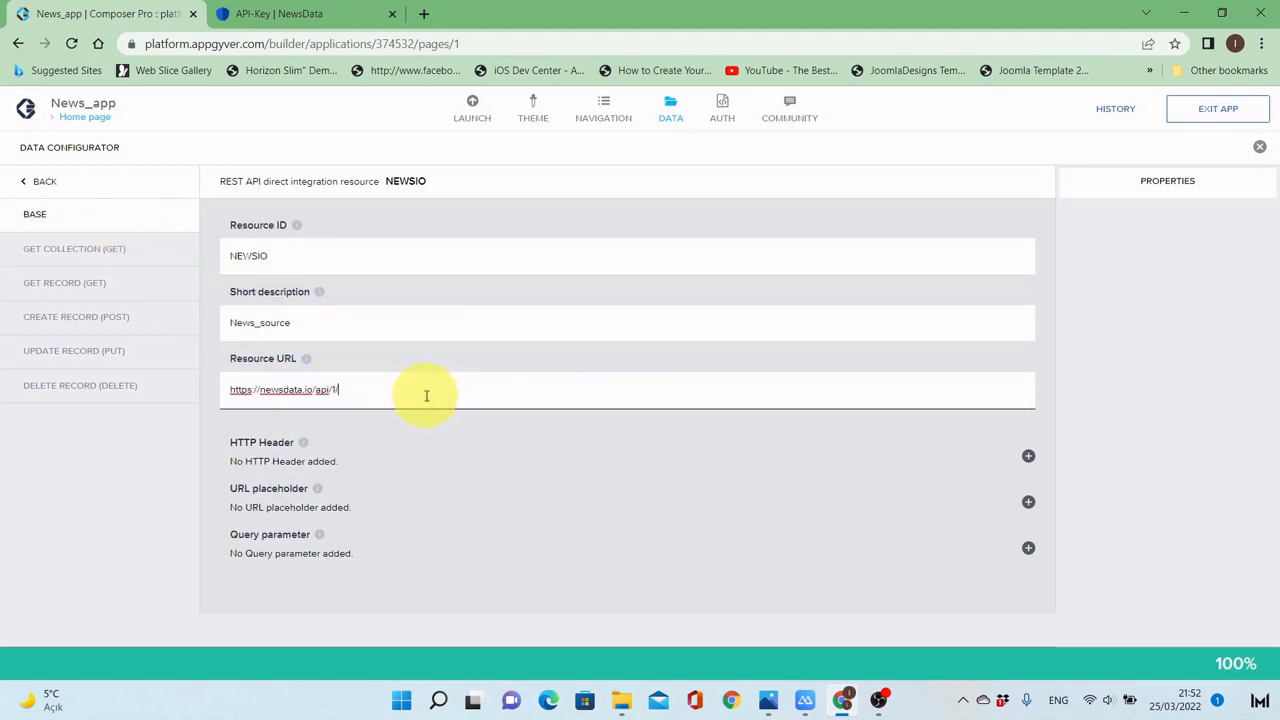
click(426, 395)
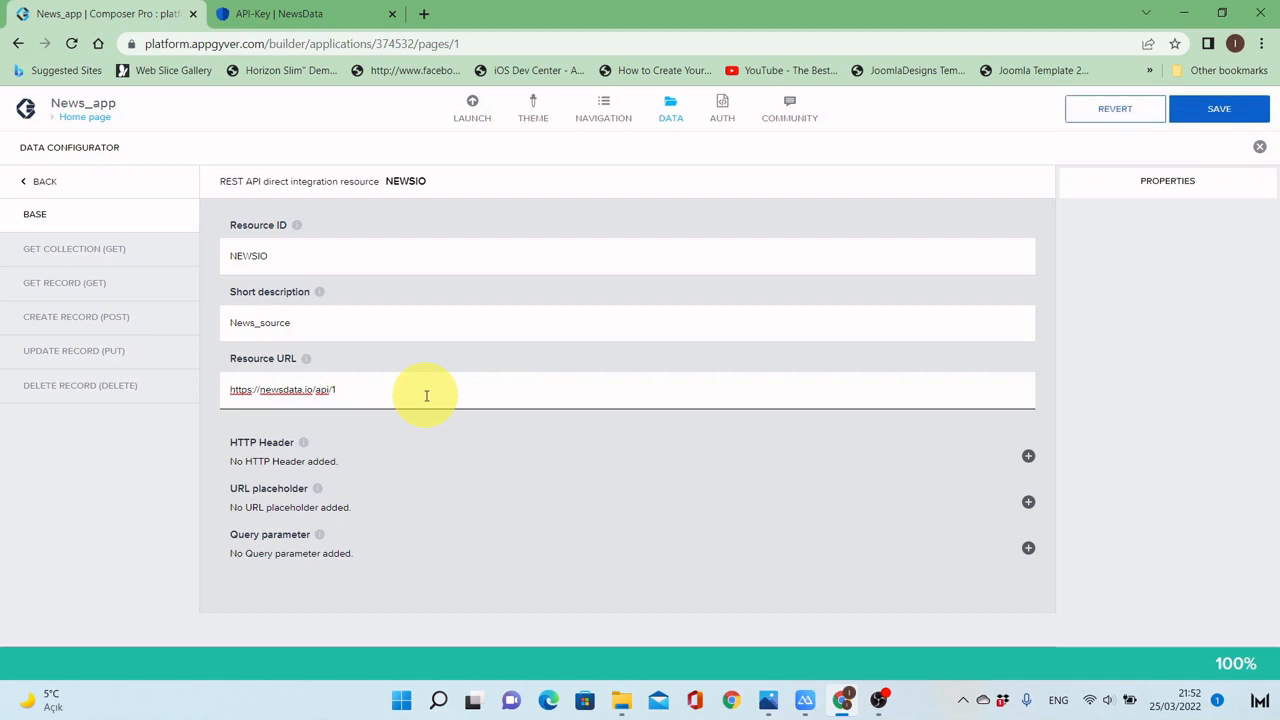
click(300, 13)
click(160, 13)
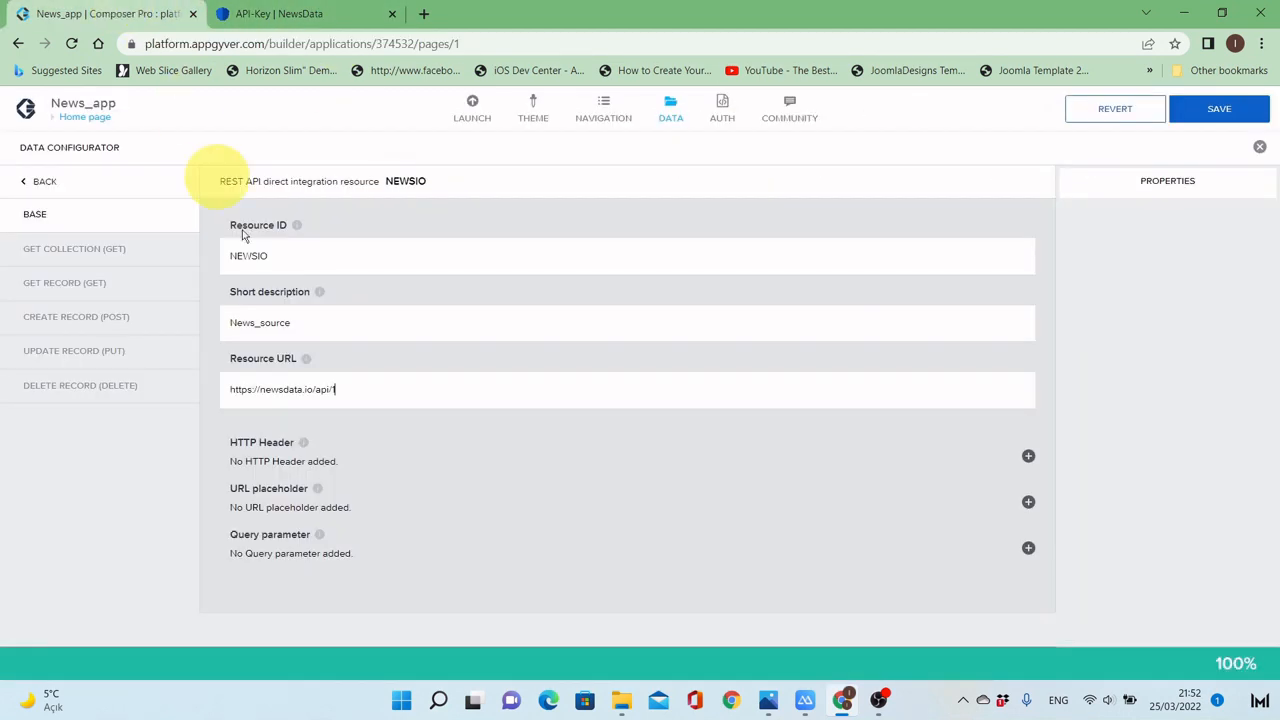
click(120, 249)
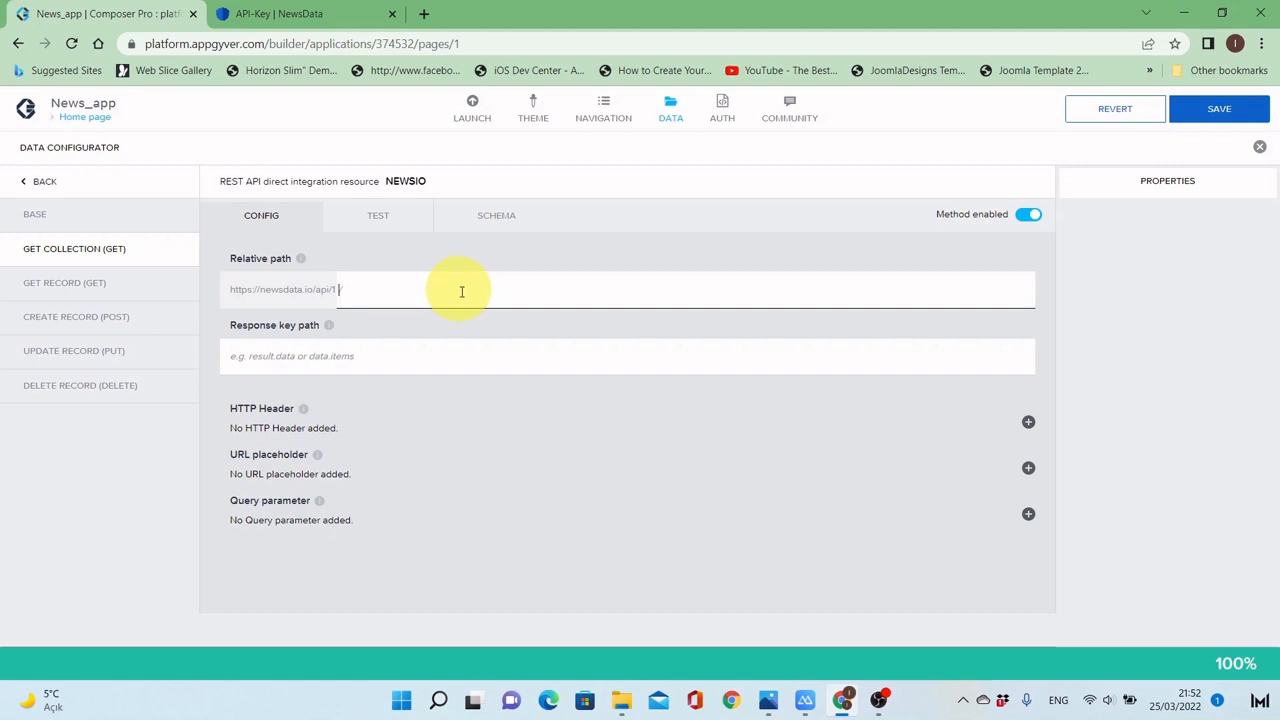
Step: Build the relative path news?apikey= followed by the account's API key
click(873, 555)
click(626, 344)
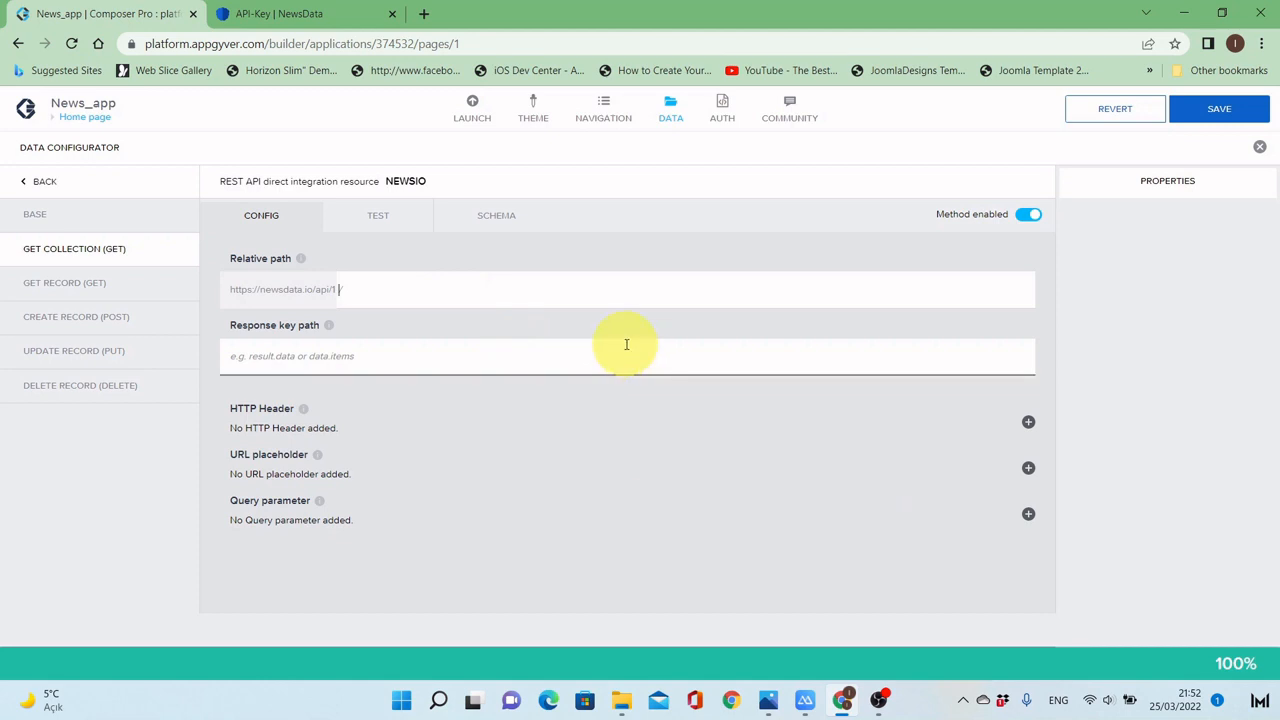
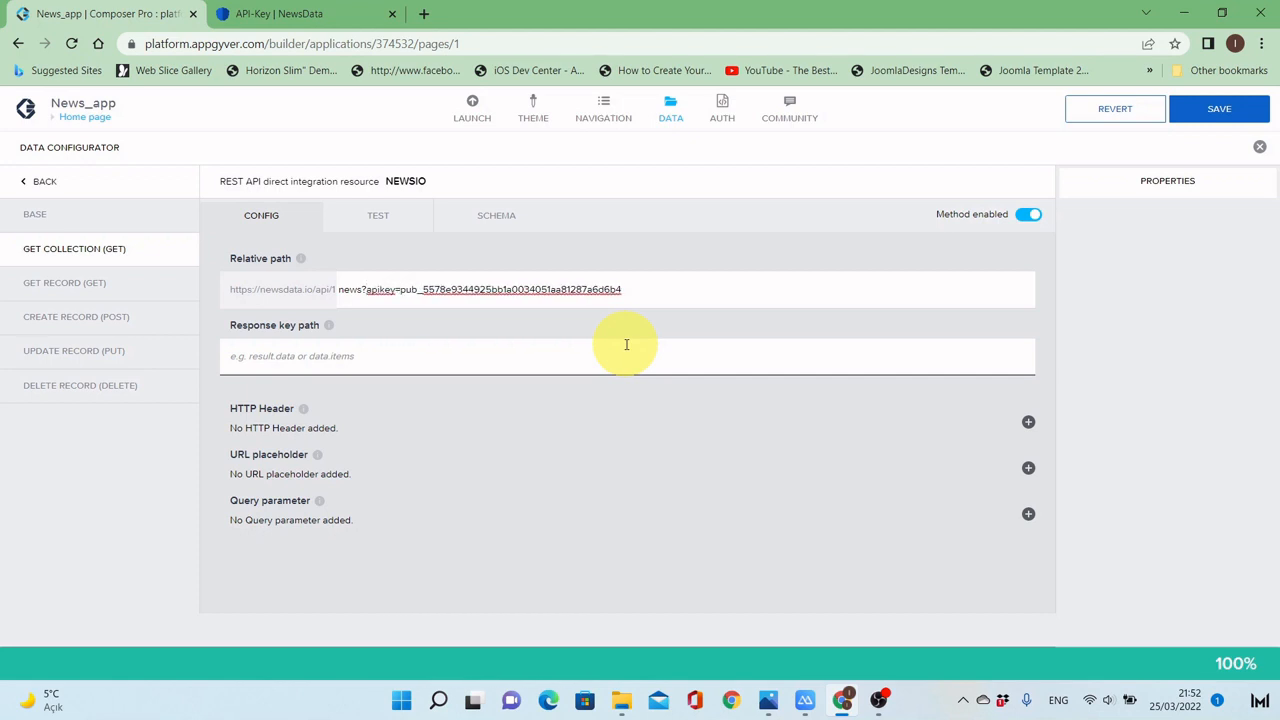
Step: Enter results as the collection's response key path
click(626, 344)
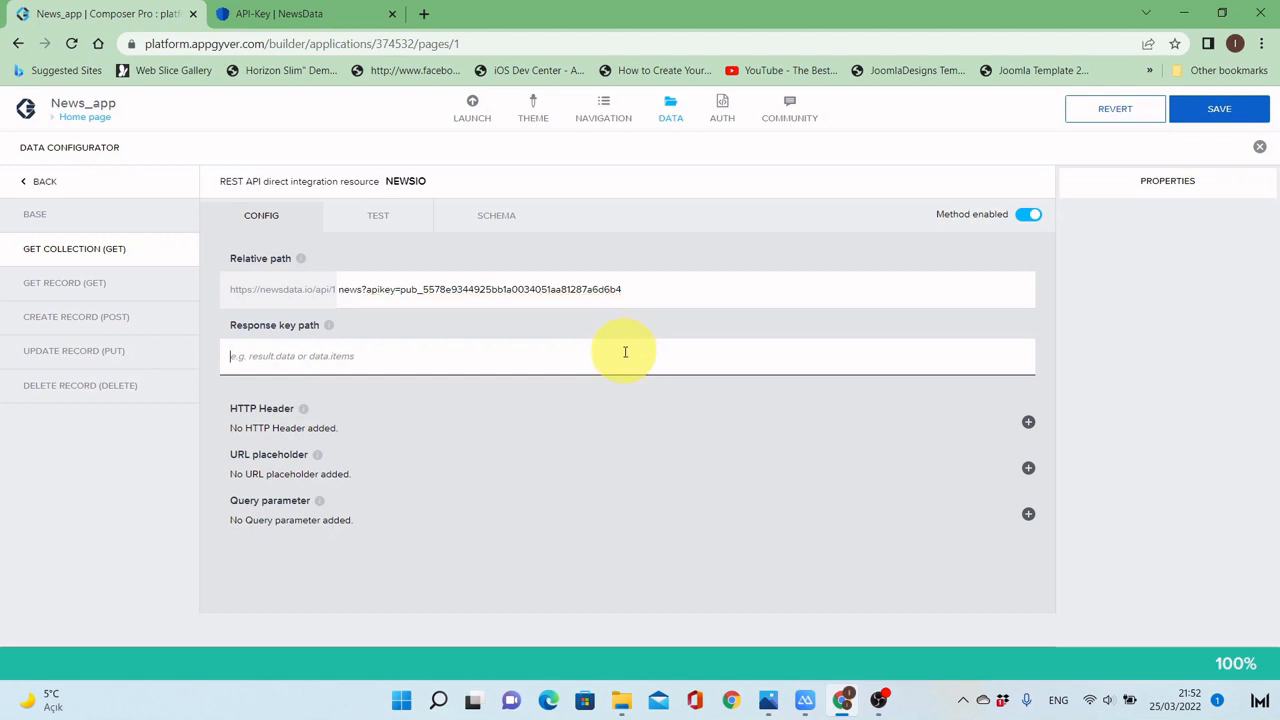
click(658, 289)
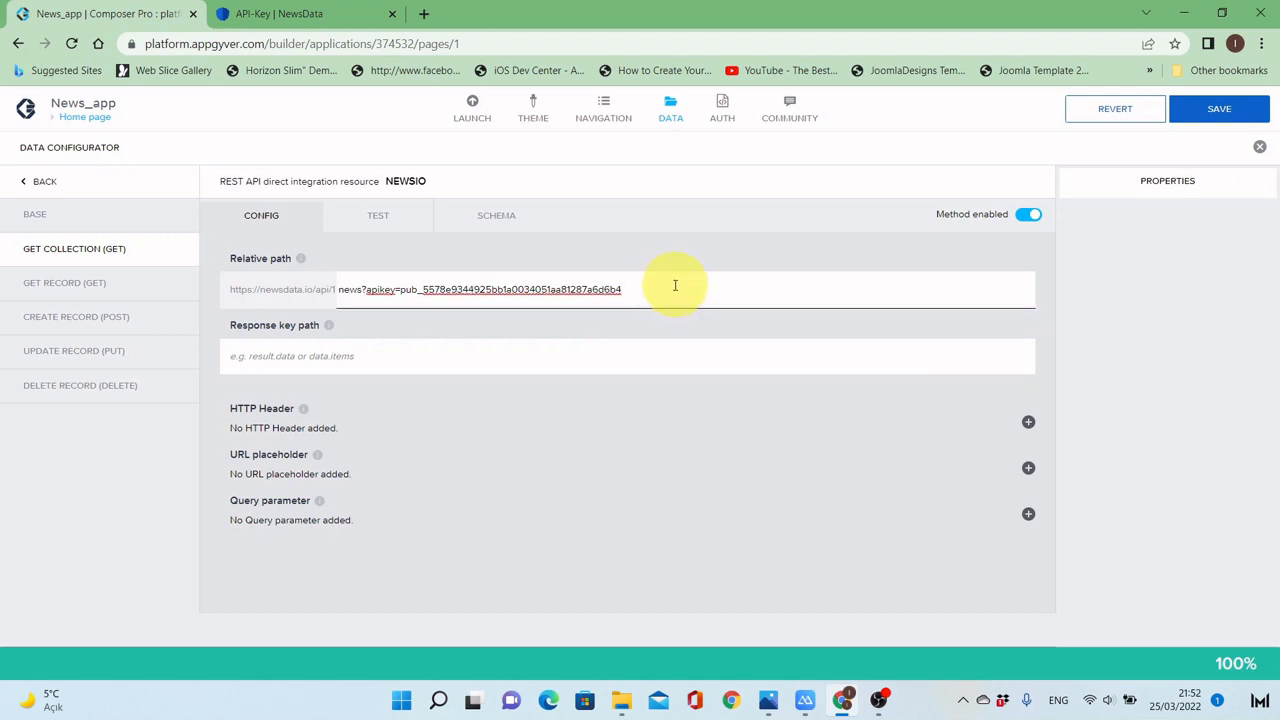
drag(674, 288, 329, 289)
click(643, 346)
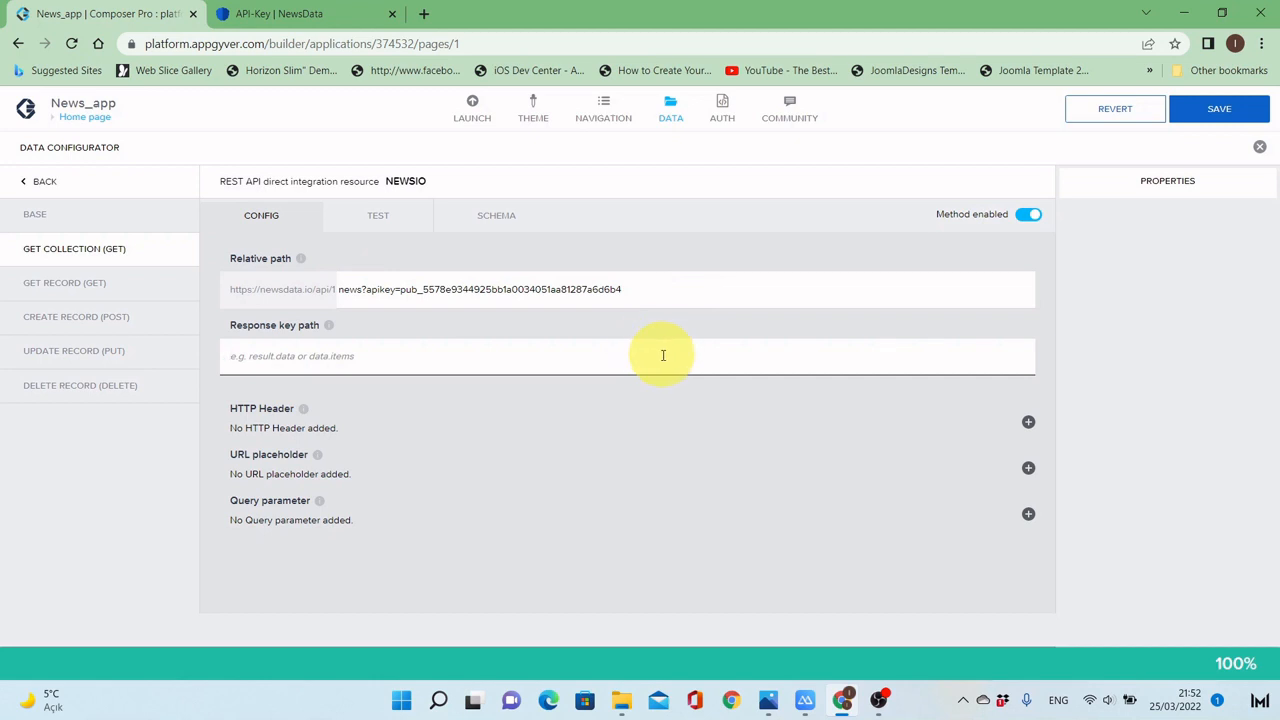
text(results)
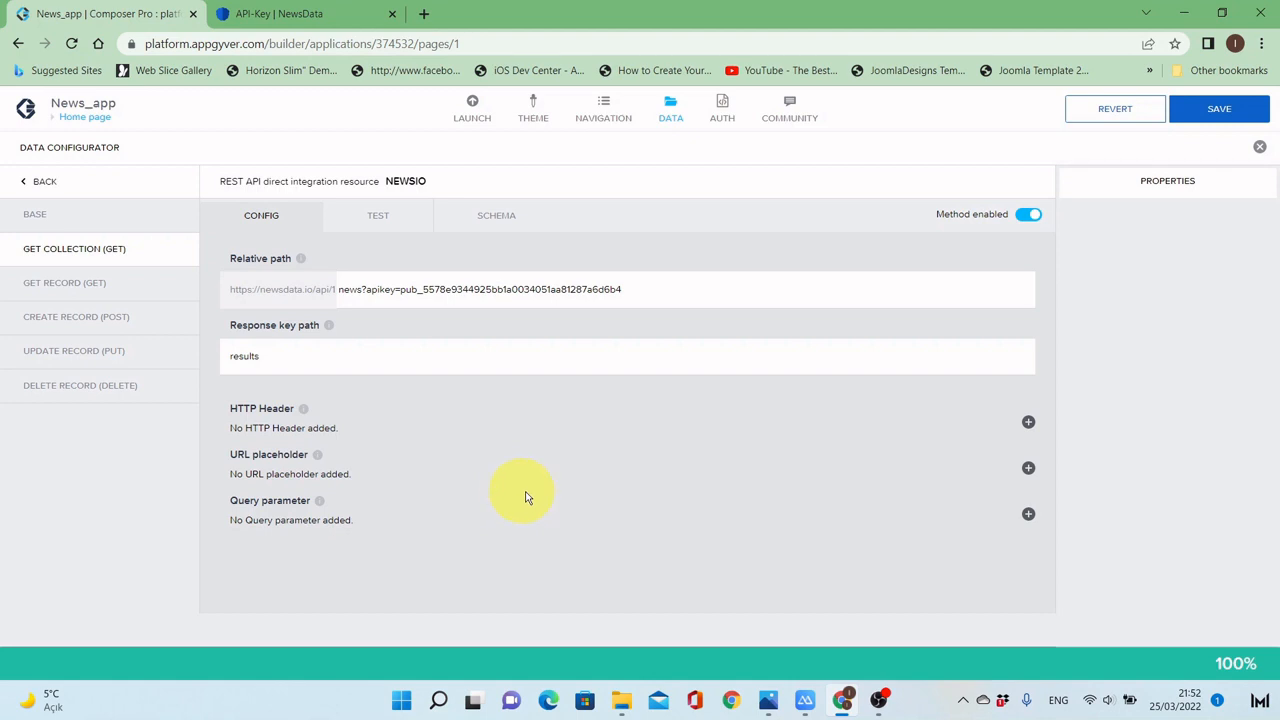
Step: Add a static query parameter language with value en
click(1029, 515)
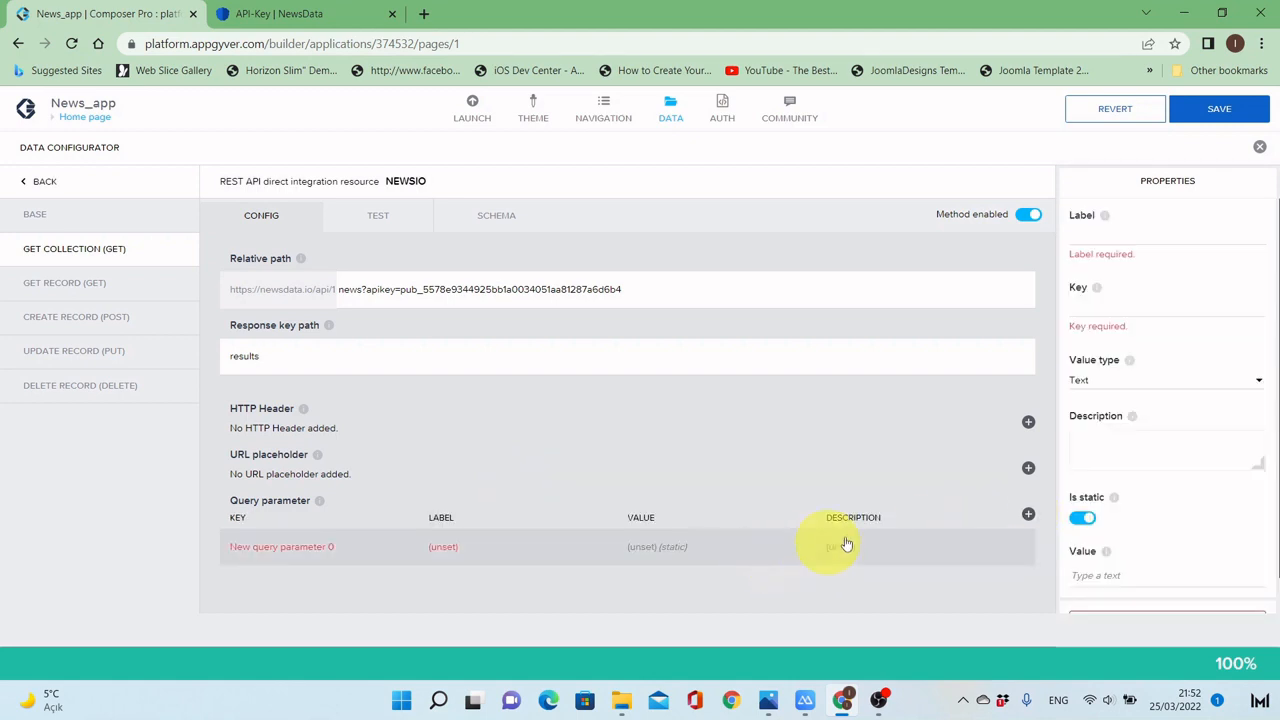
click(1169, 234)
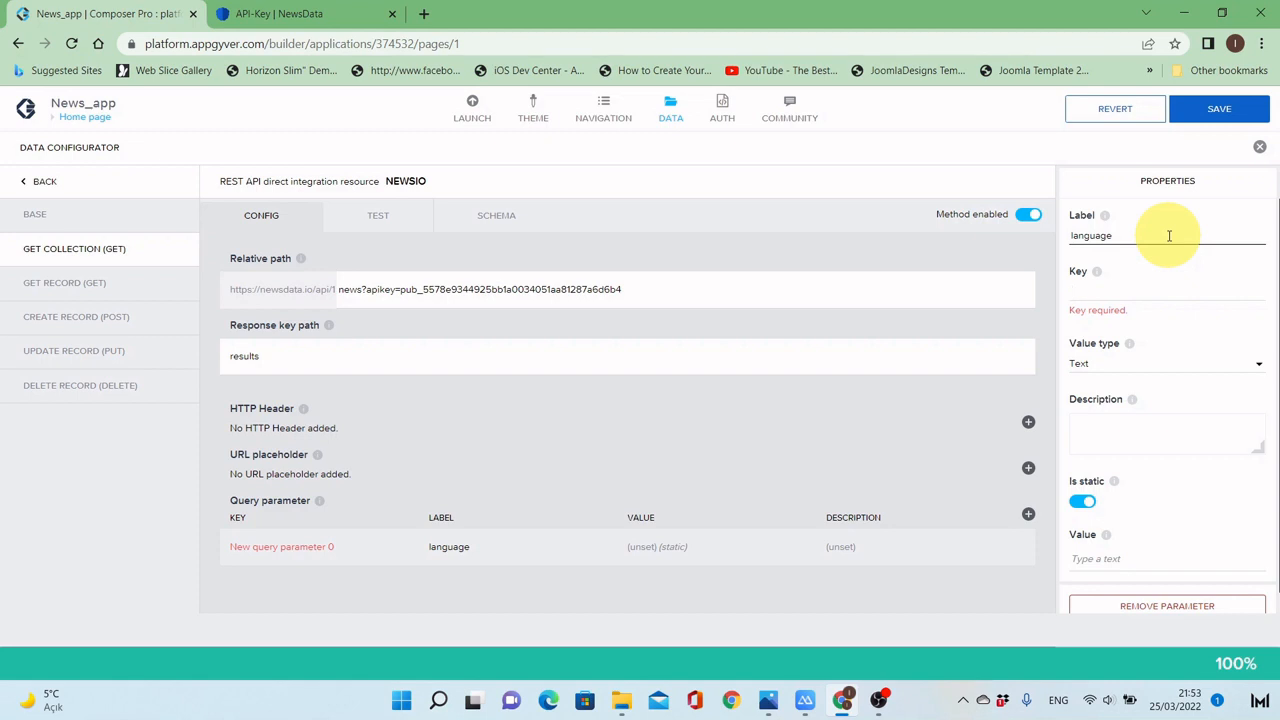
text(langua)
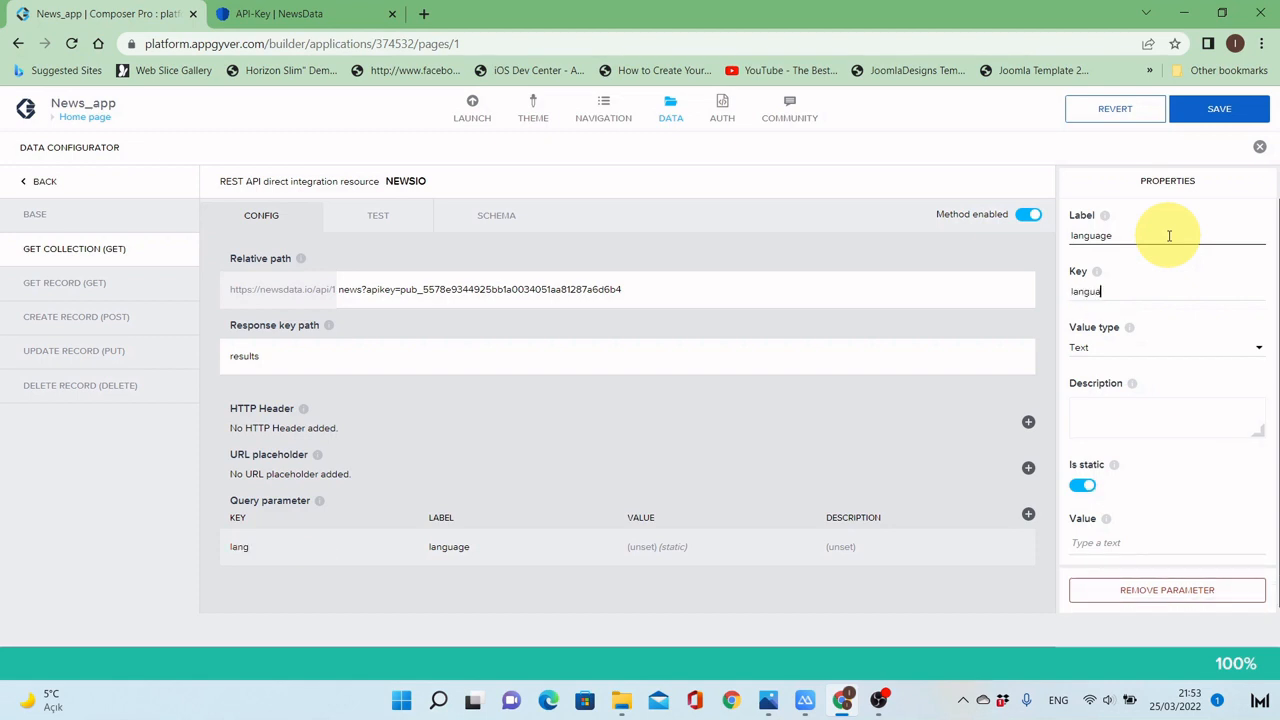
text(ge)
key(Tab)
key(Tab)
key(Tab)
key(Tab)
text(e)
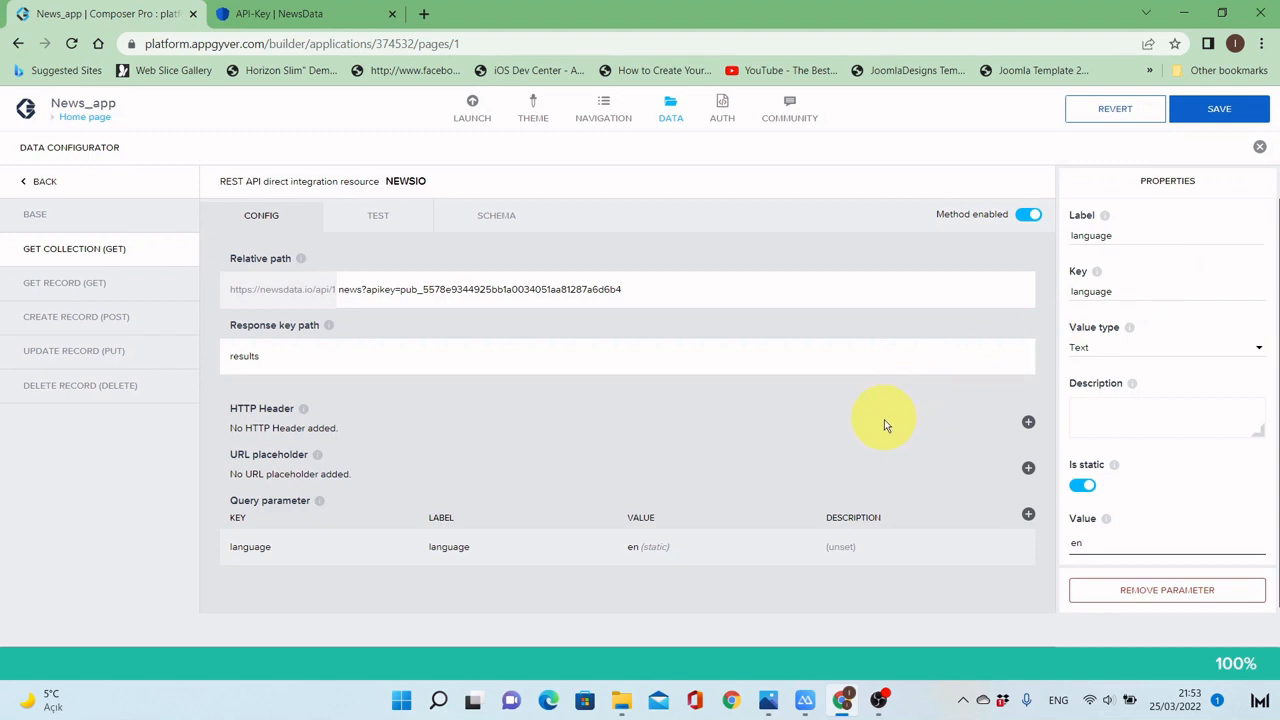
Step: Add a second query parameter labelled category
click(1030, 516)
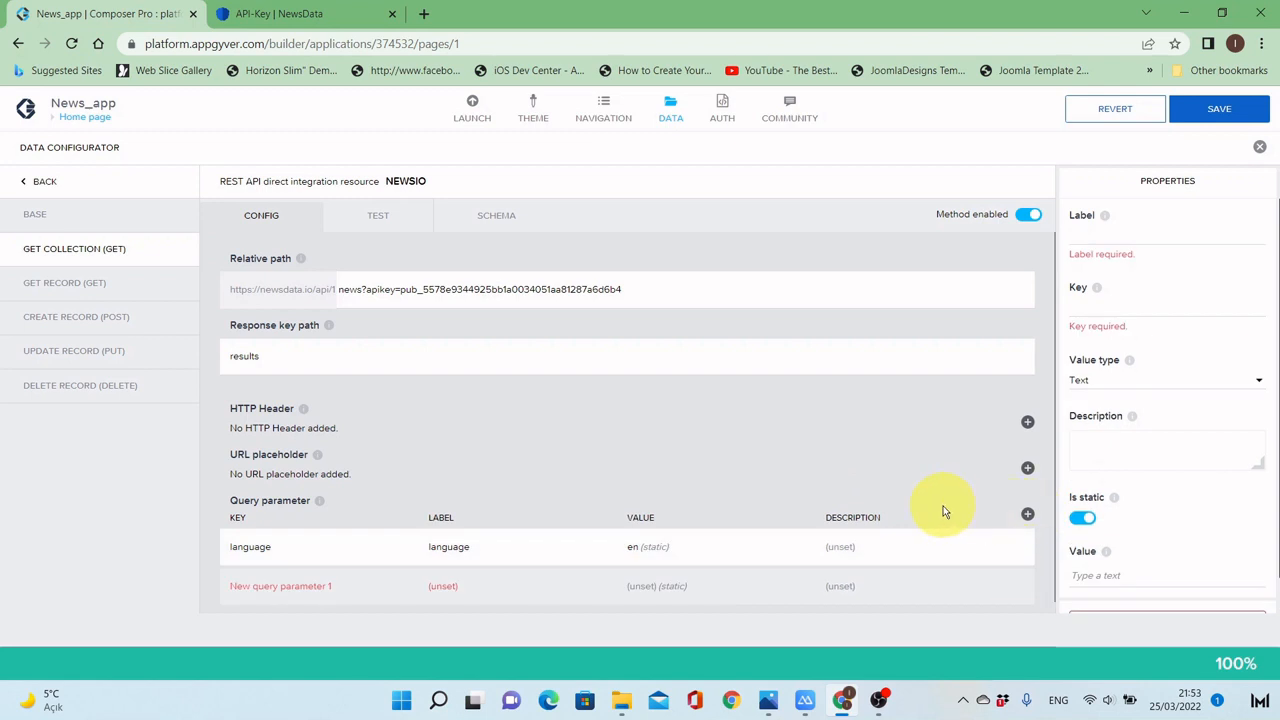
click(1148, 238)
text(catego)
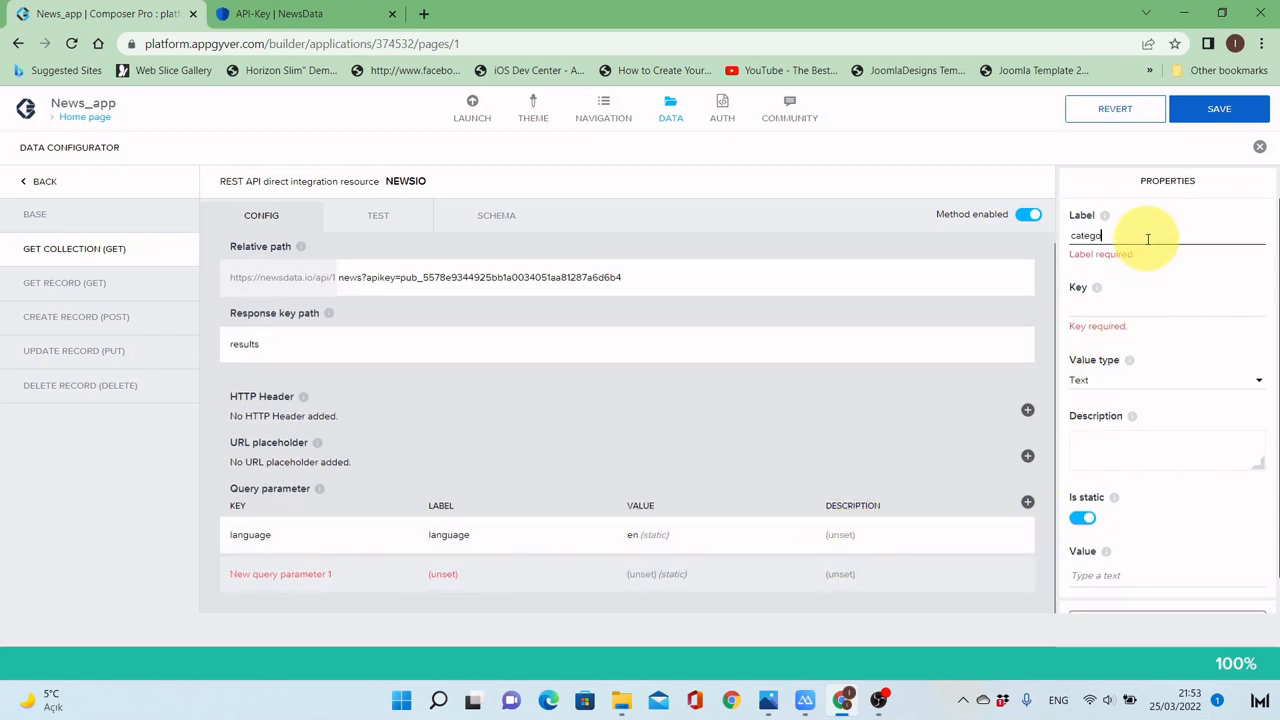
text(ry)
click(1150, 290)
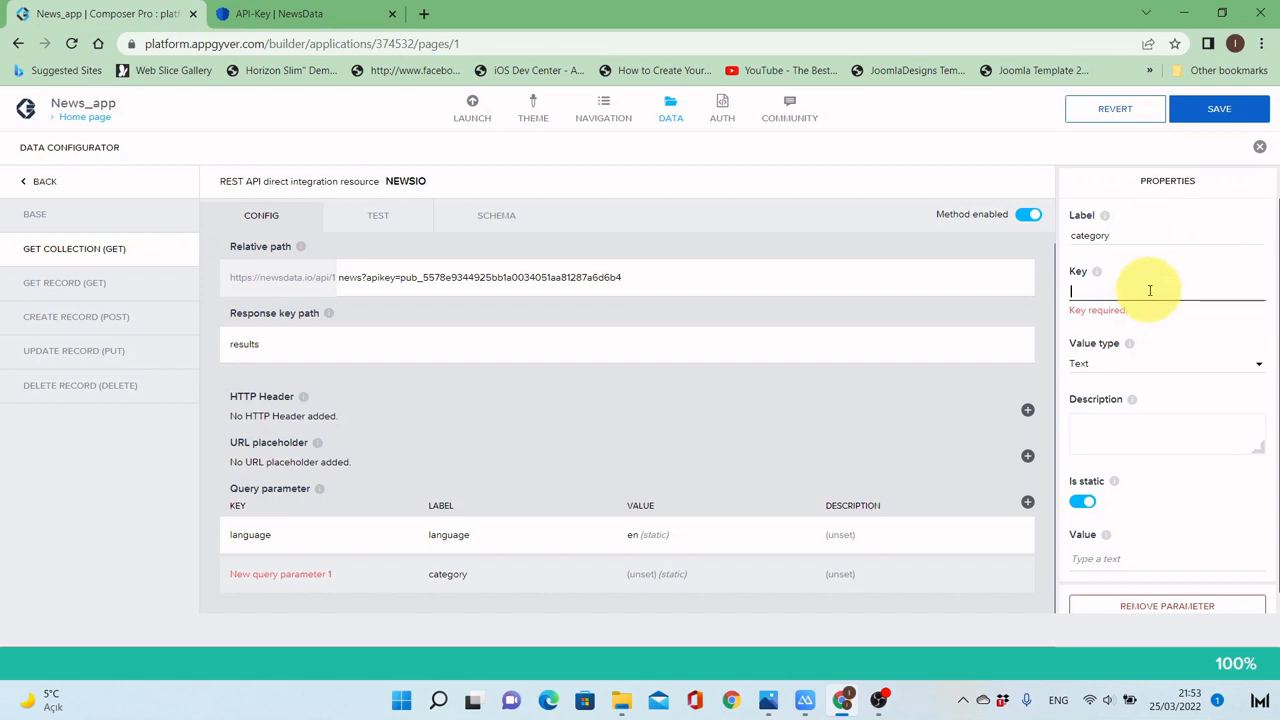
Step: Locate the category parameter in the Get Latest News example URL
click(320, 14)
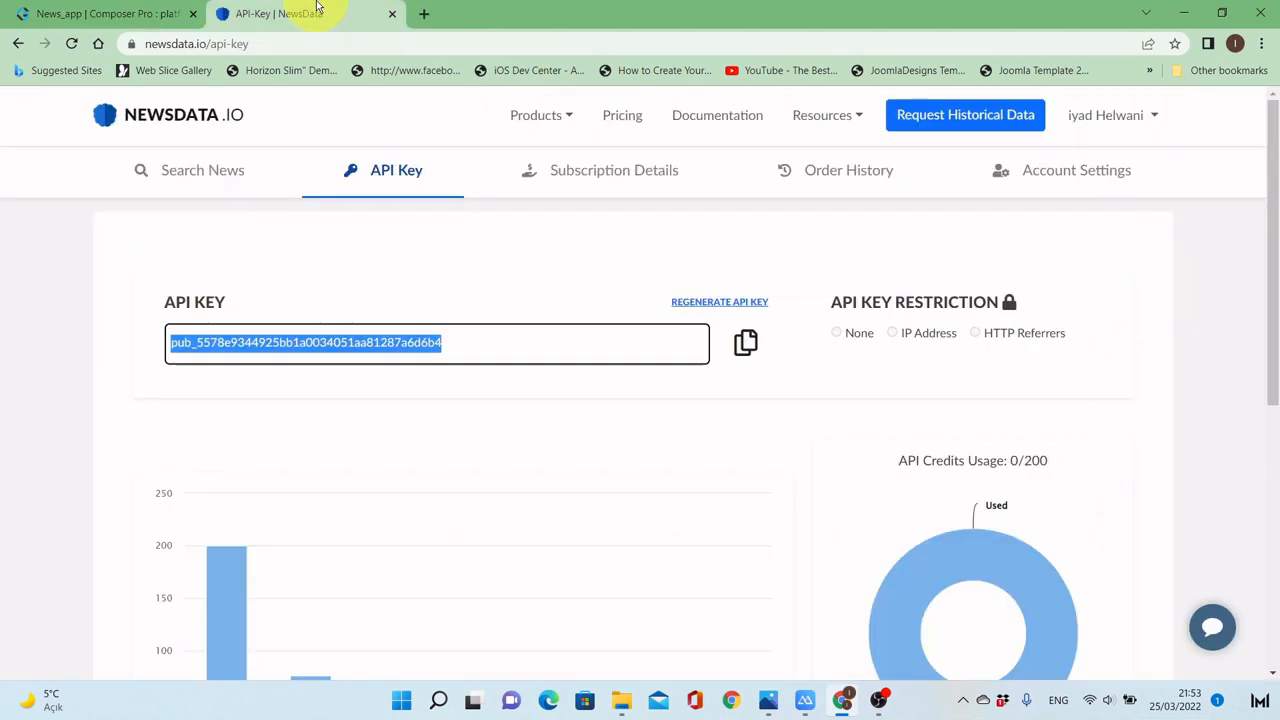
click(396, 170)
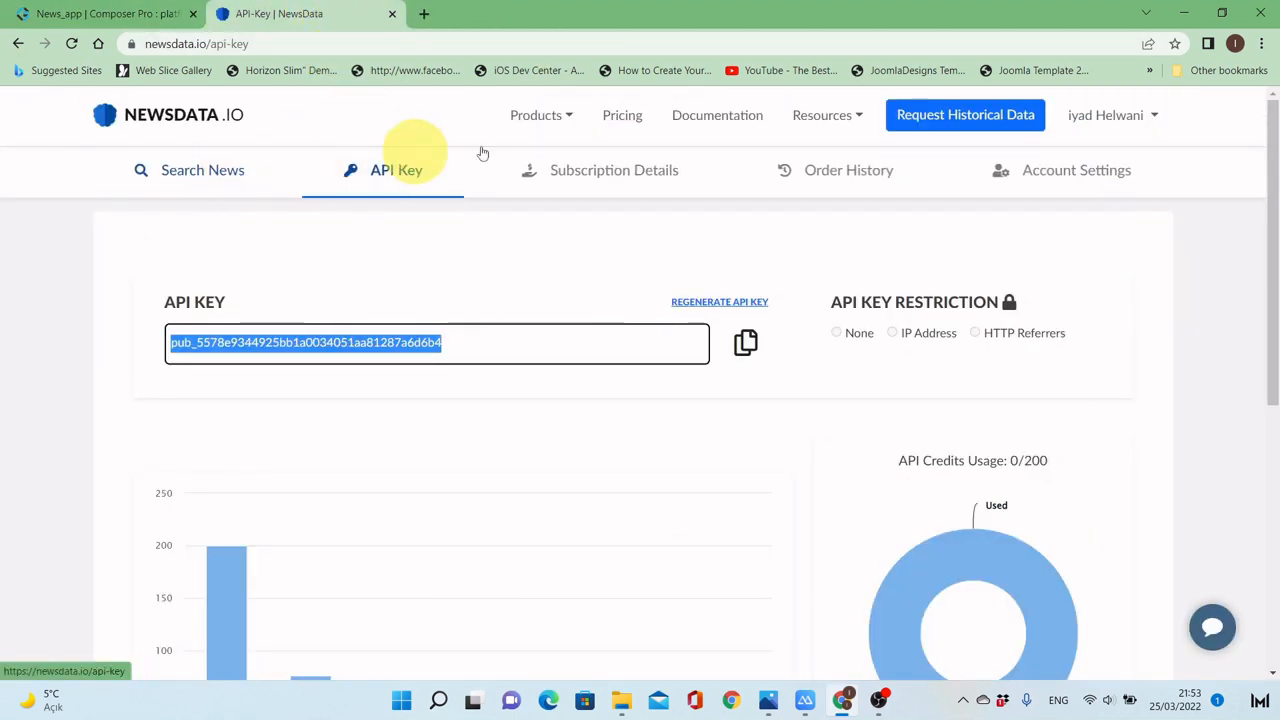
click(708, 124)
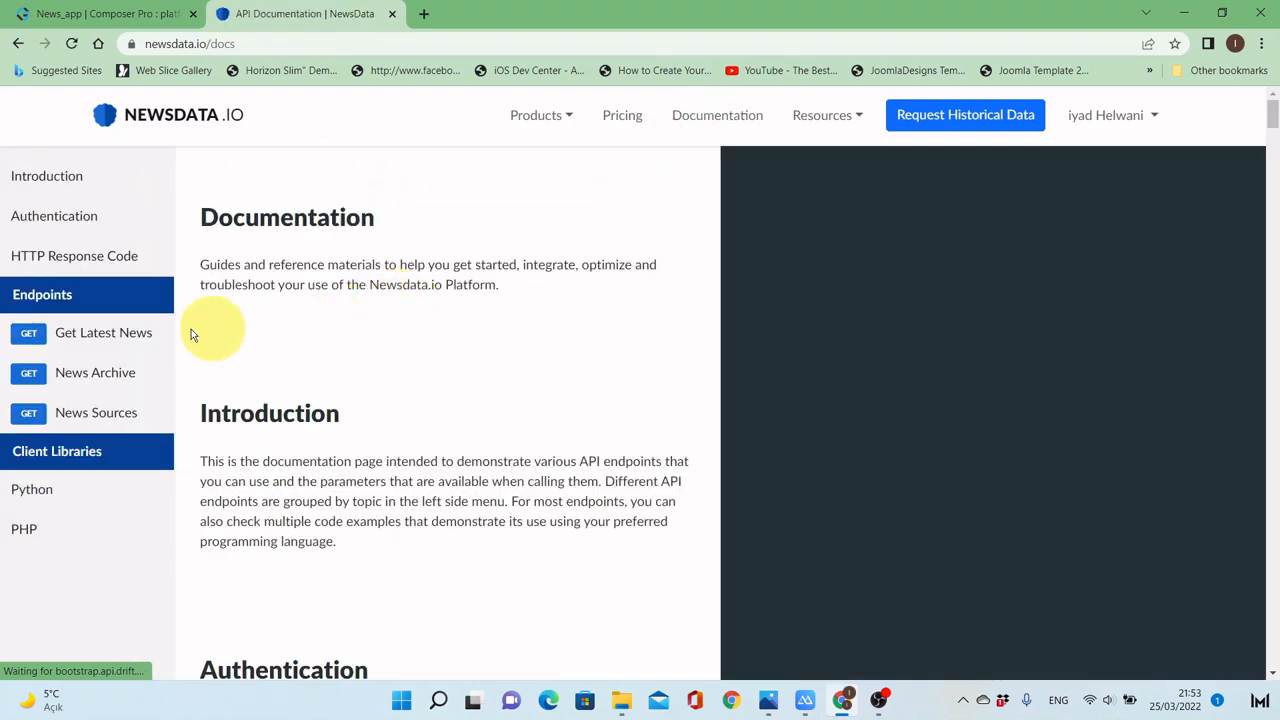
click(122, 332)
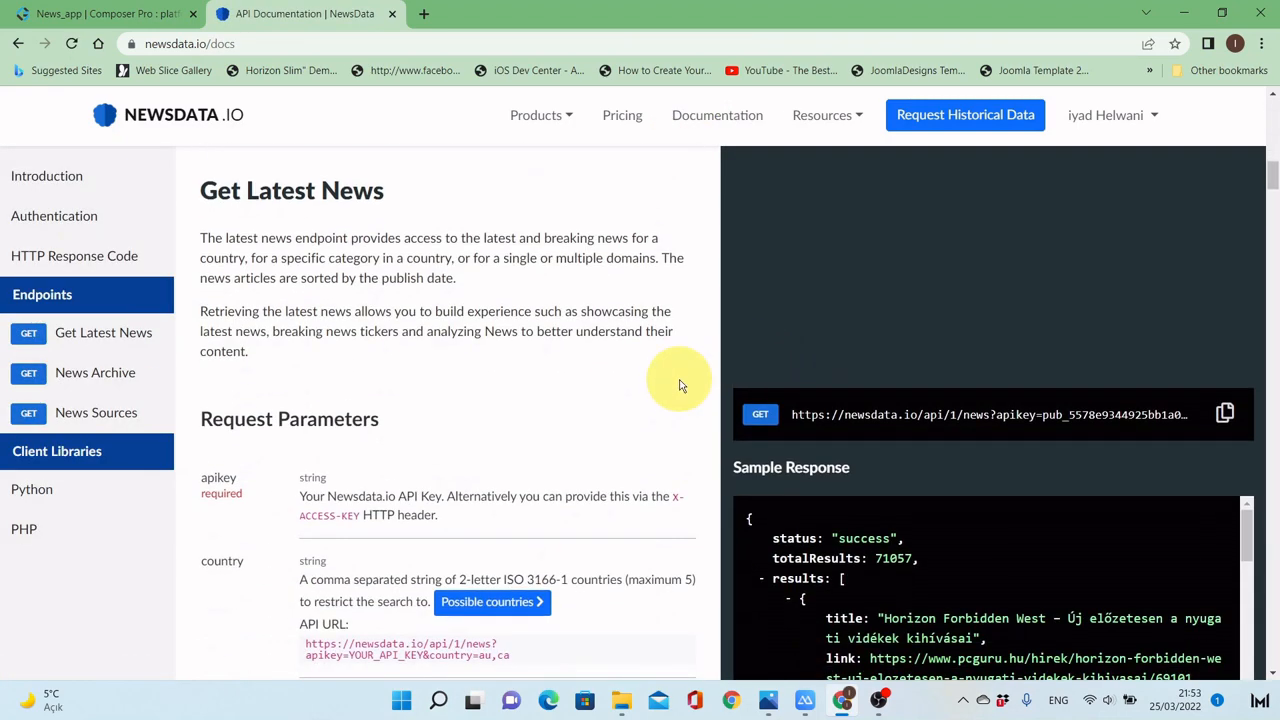
scroll(651, 386, down, 3)
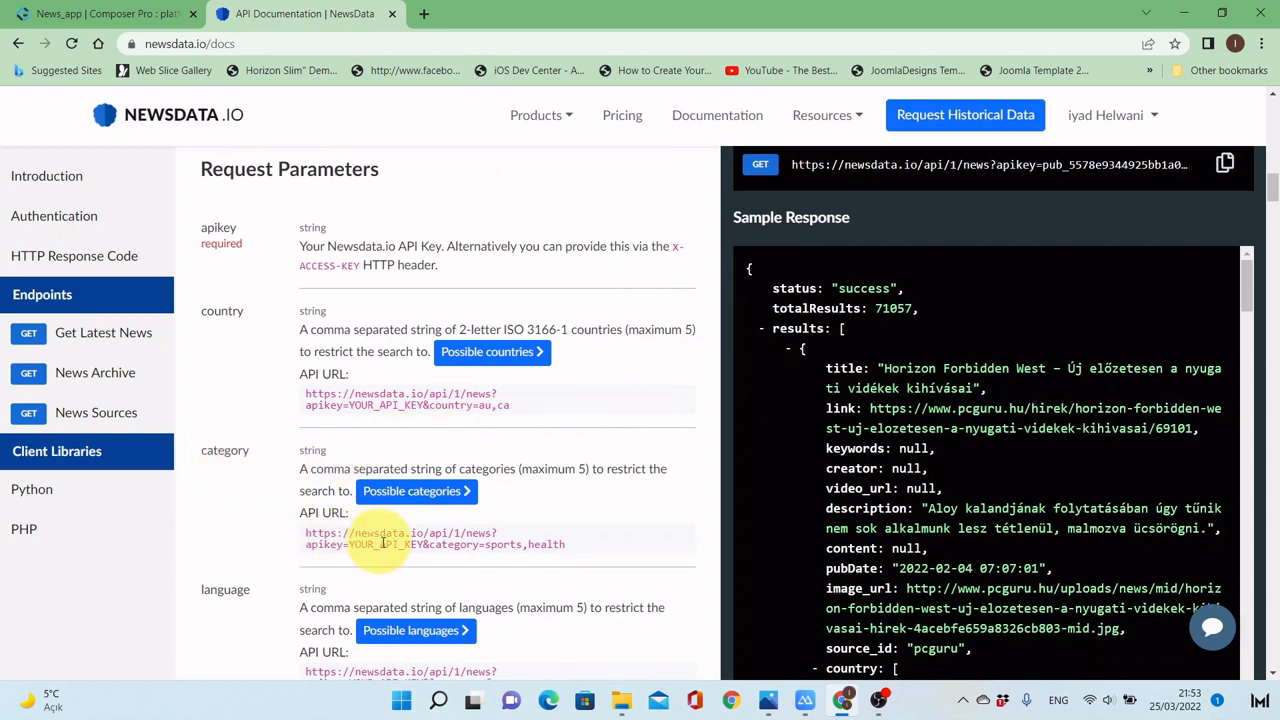
double_click(440, 545)
key(ctrl+c)
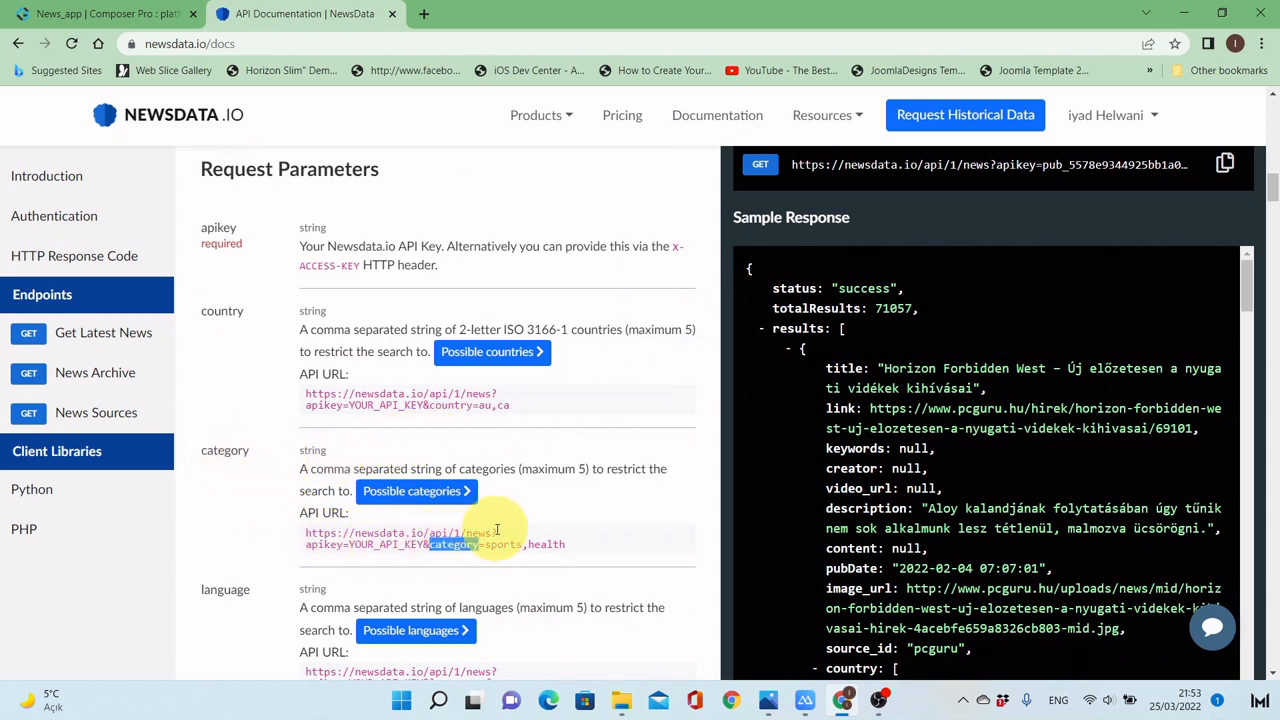
click(86, 10)
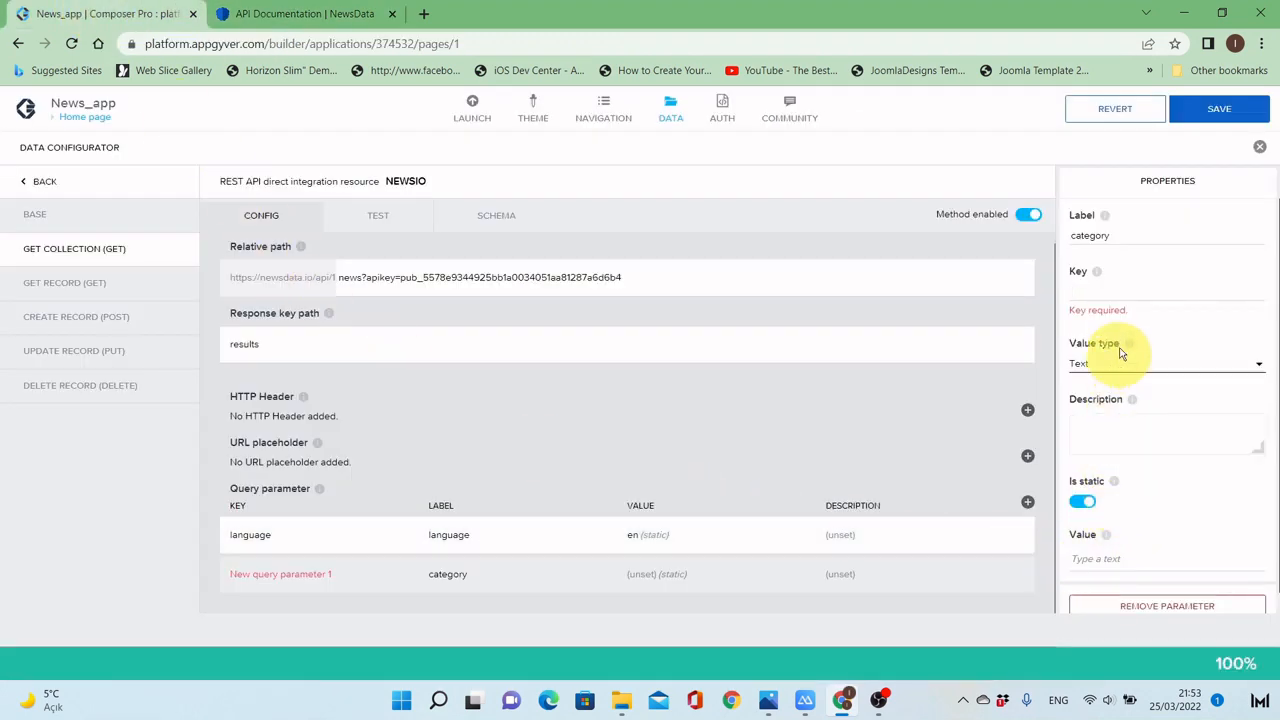
Step: Give the second parameter the key category and make it non-static
click(1117, 292)
key(ctrl+v)
click(1121, 330)
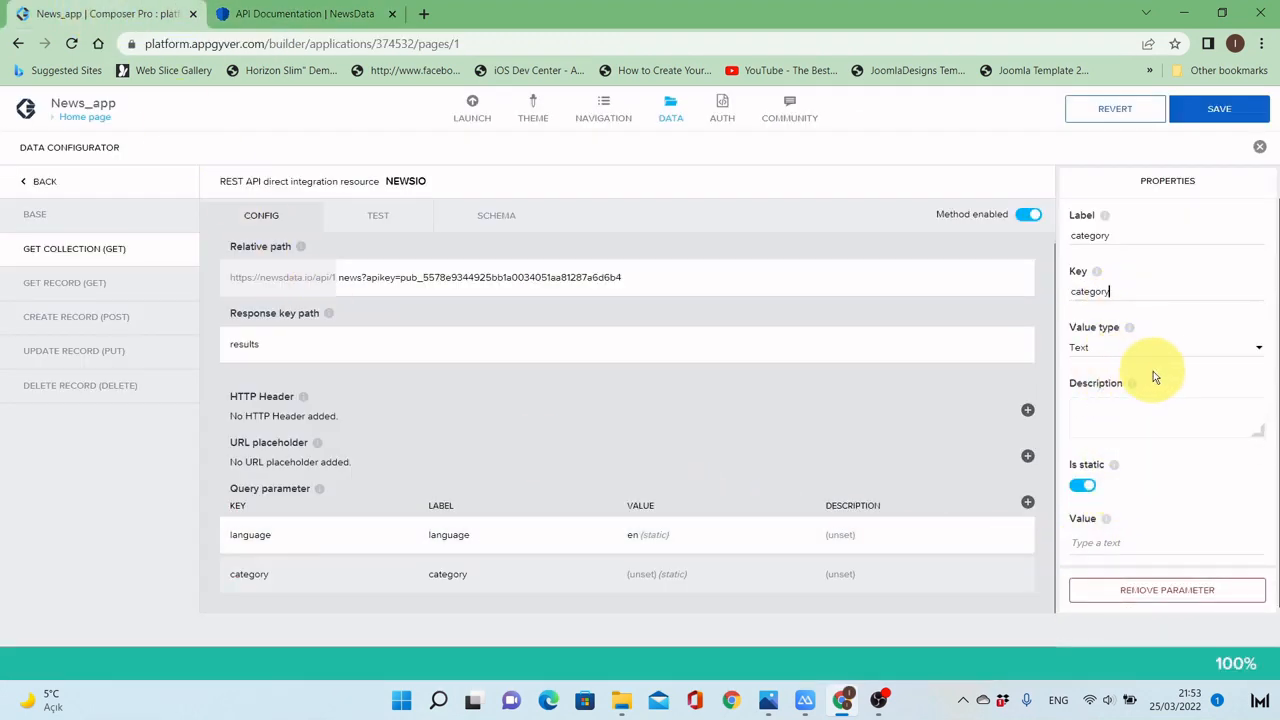
click(1080, 482)
scroll(1158, 497, down, 1)
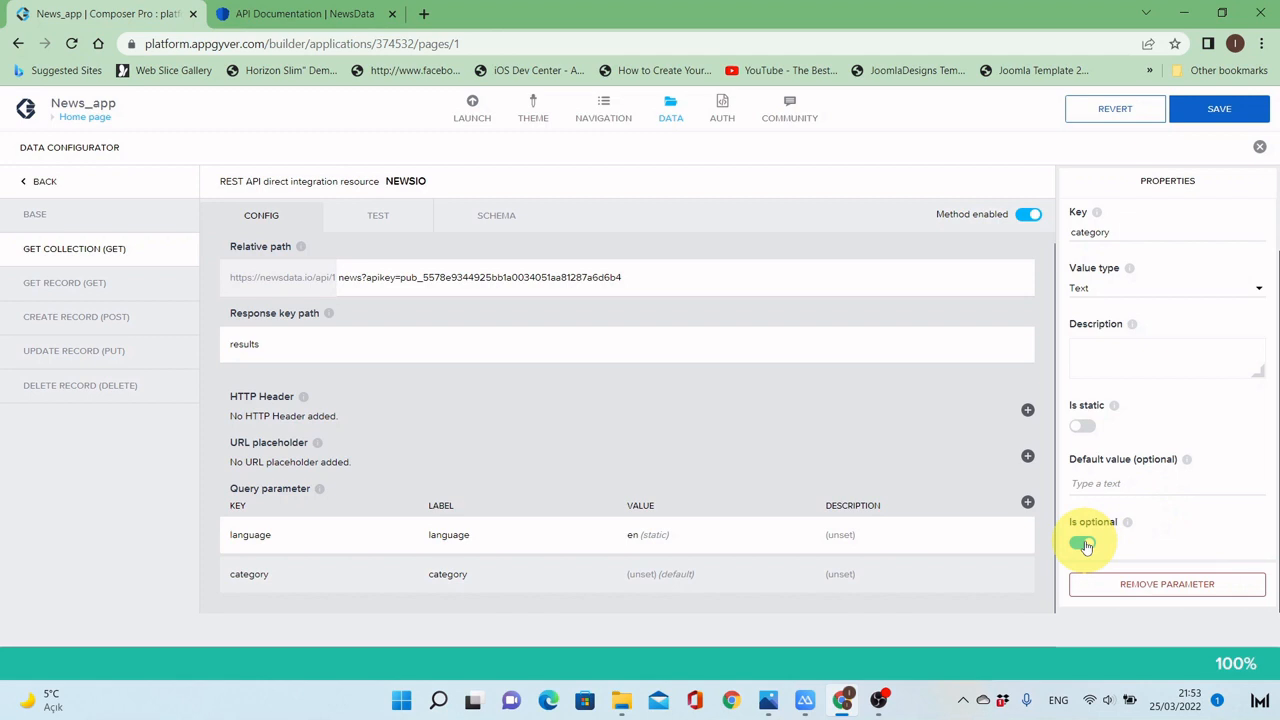
click(1140, 479)
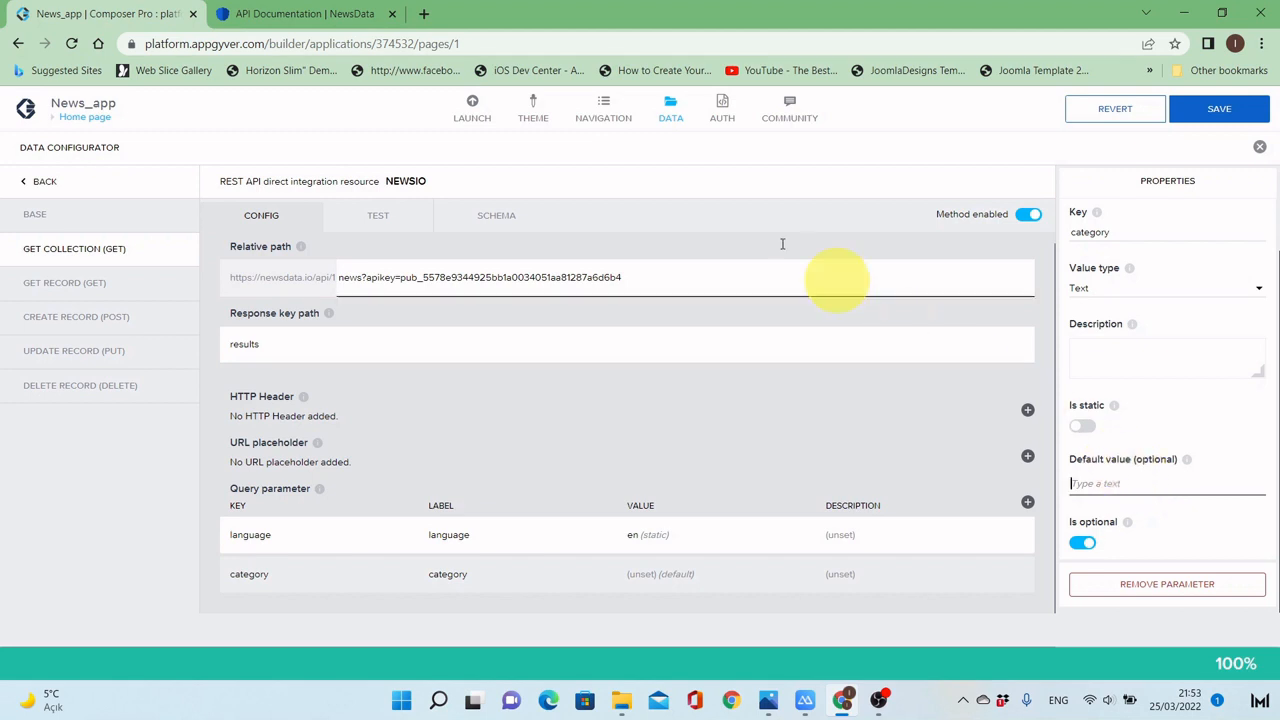
Step: Copy health from the docs example URL into category's default value
click(325, 14)
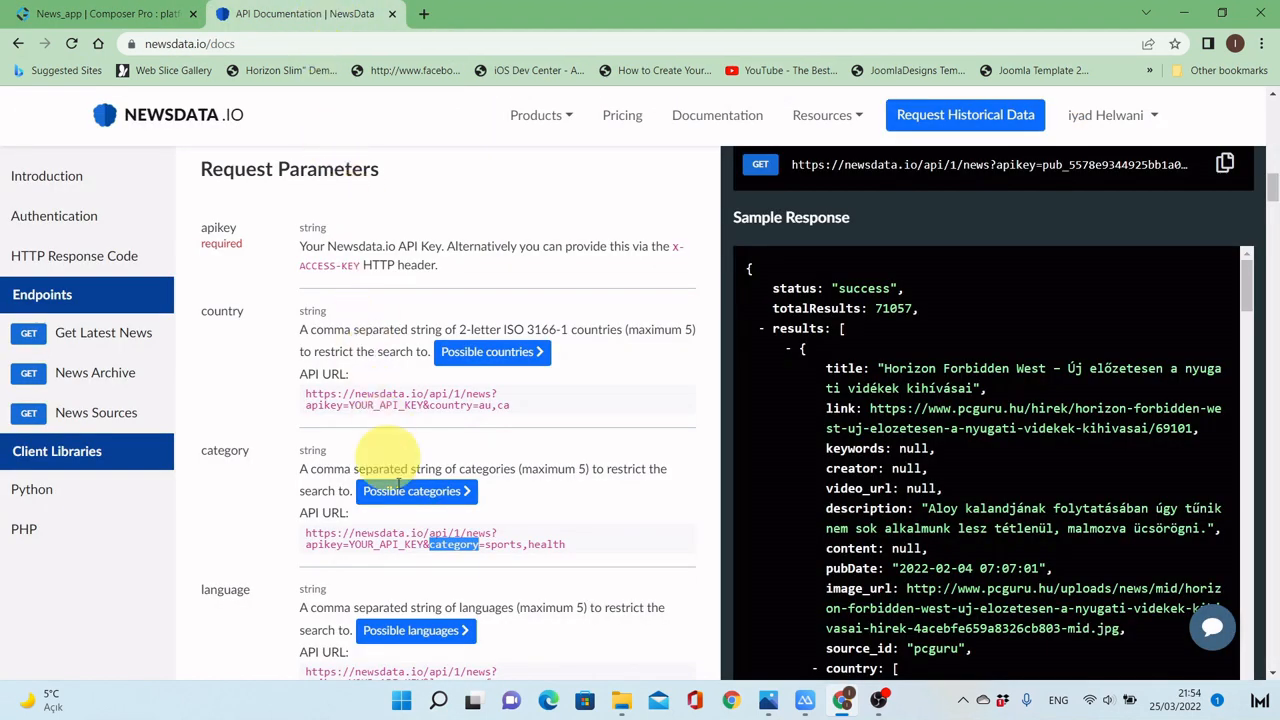
click(495, 544)
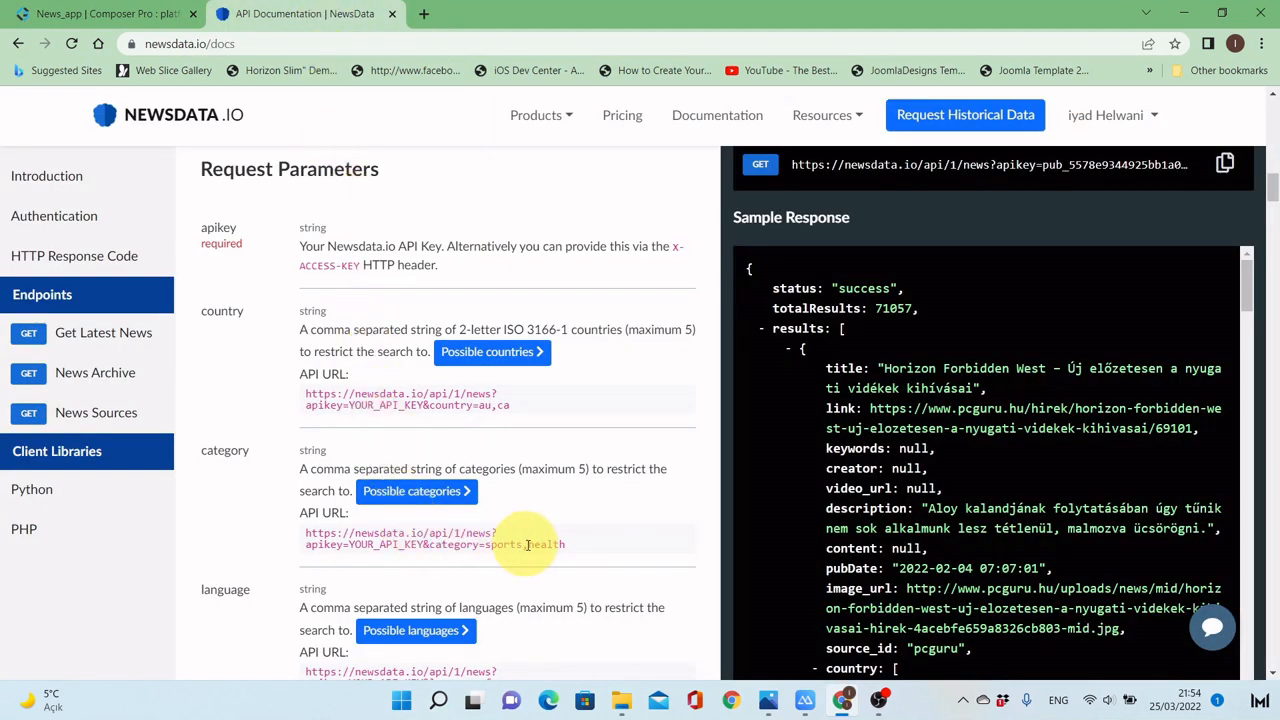
double_click(548, 545)
key(ctrl+c)
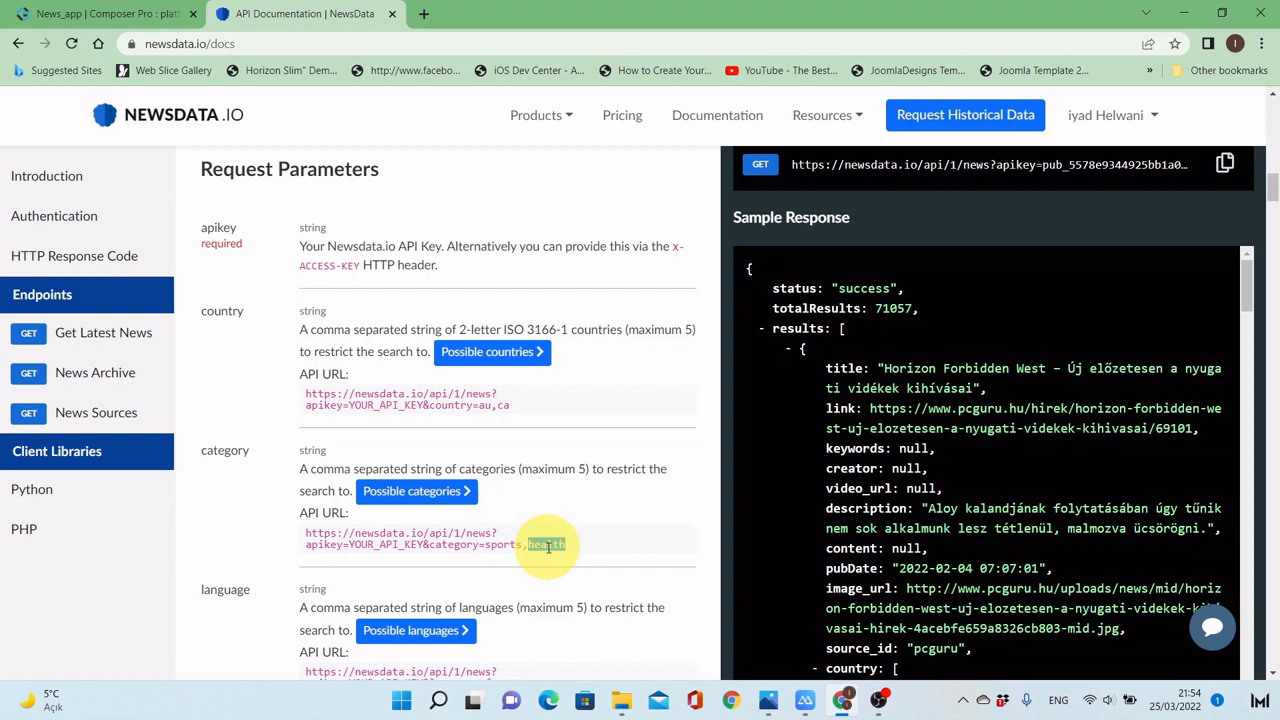
click(105, 14)
key(ctrl+v)
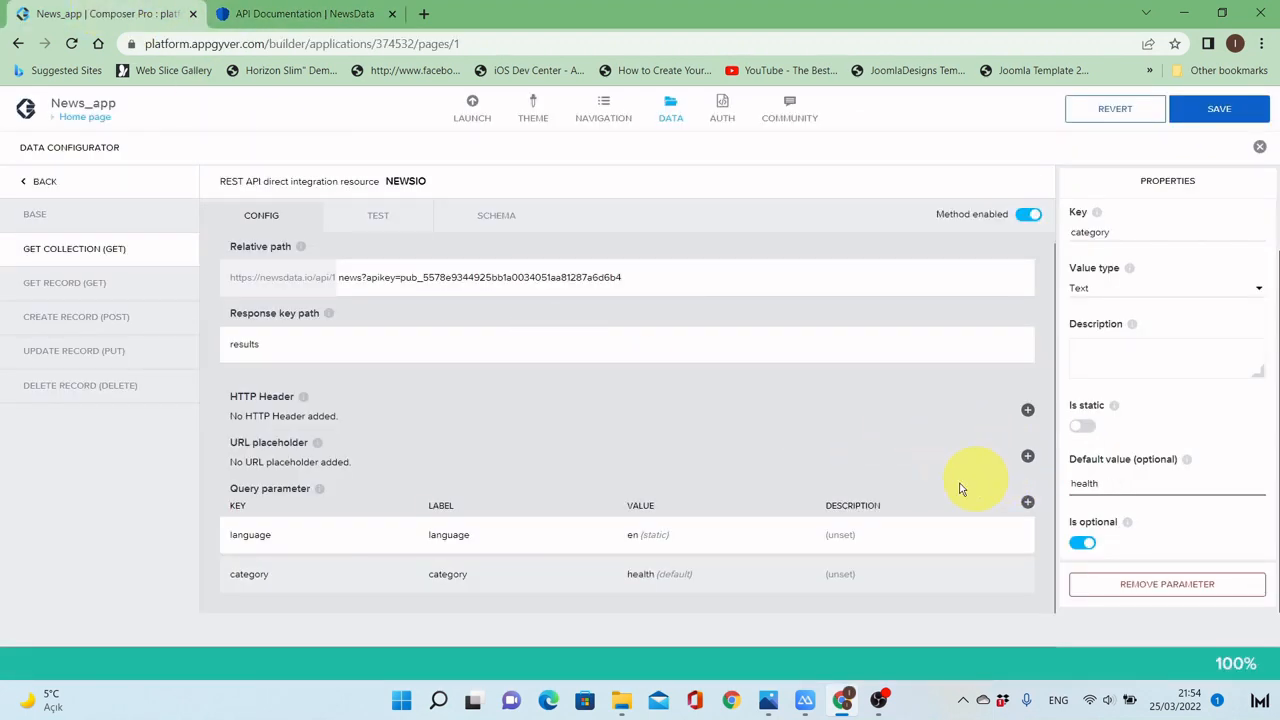
click(838, 438)
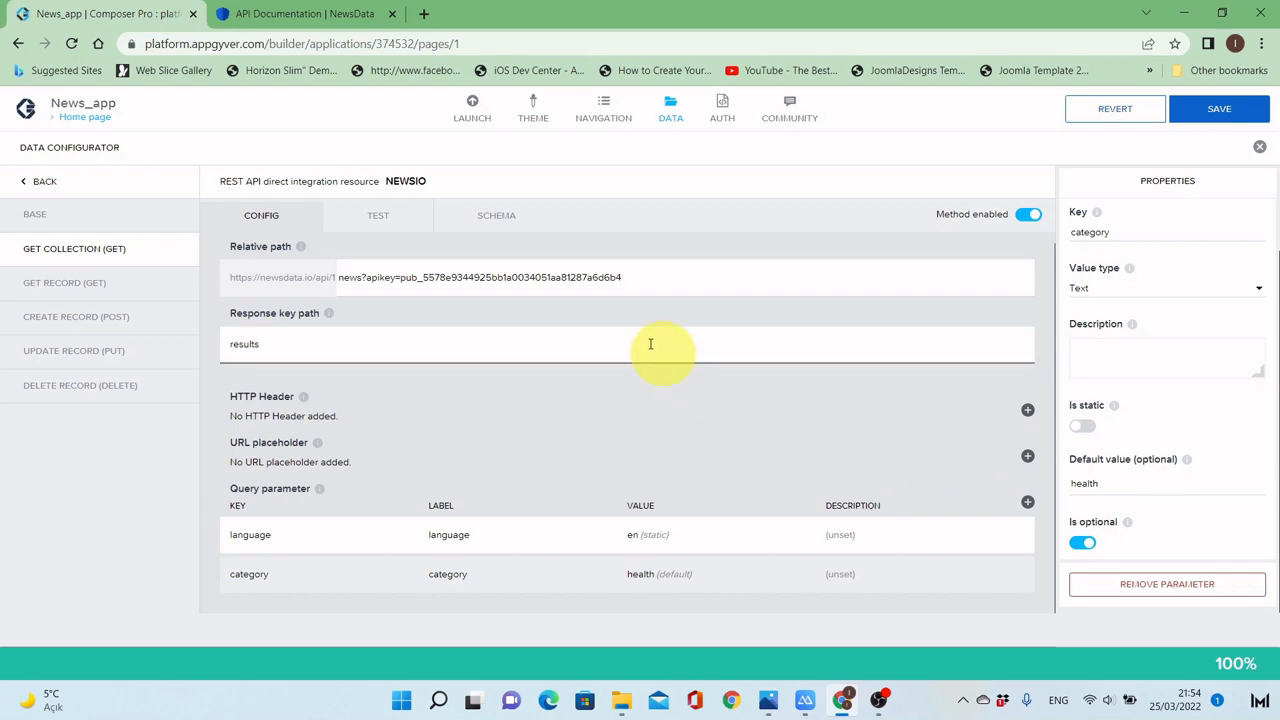
Step: Review the Get Latest News request parameters in the NewsData docs
click(343, 13)
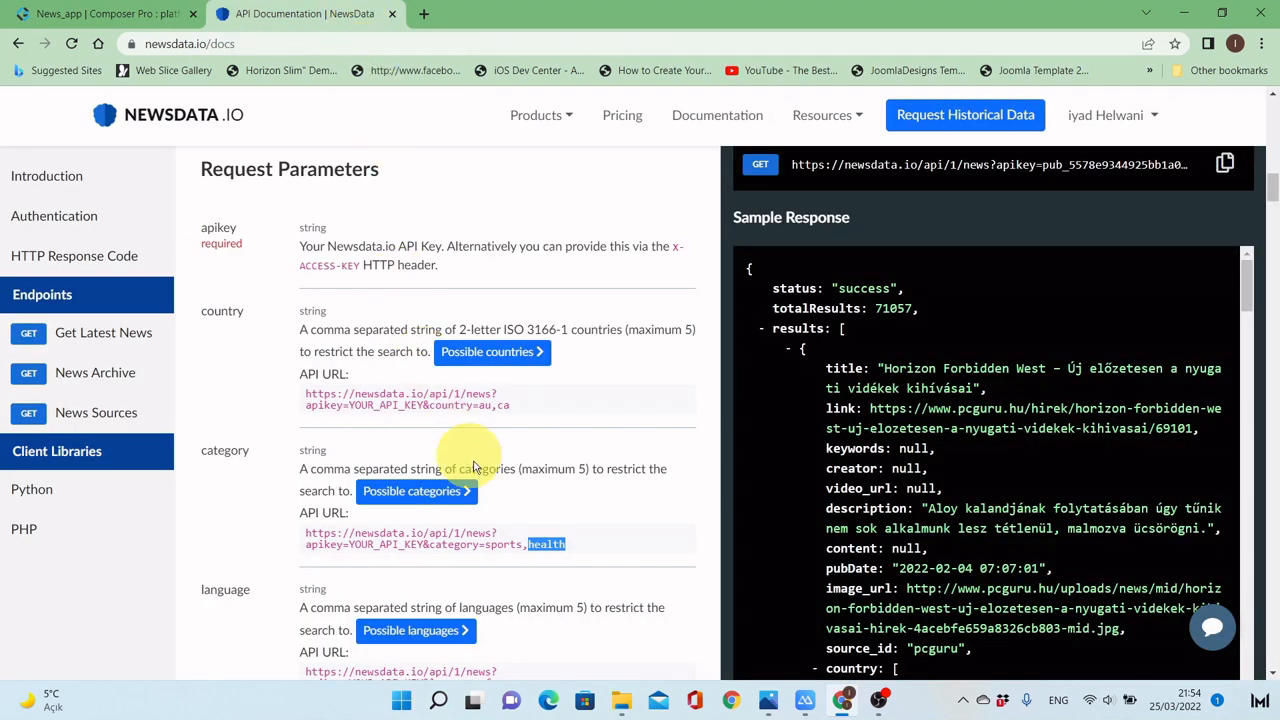
scroll(475, 430, down, 2)
scroll(480, 478, down, 4)
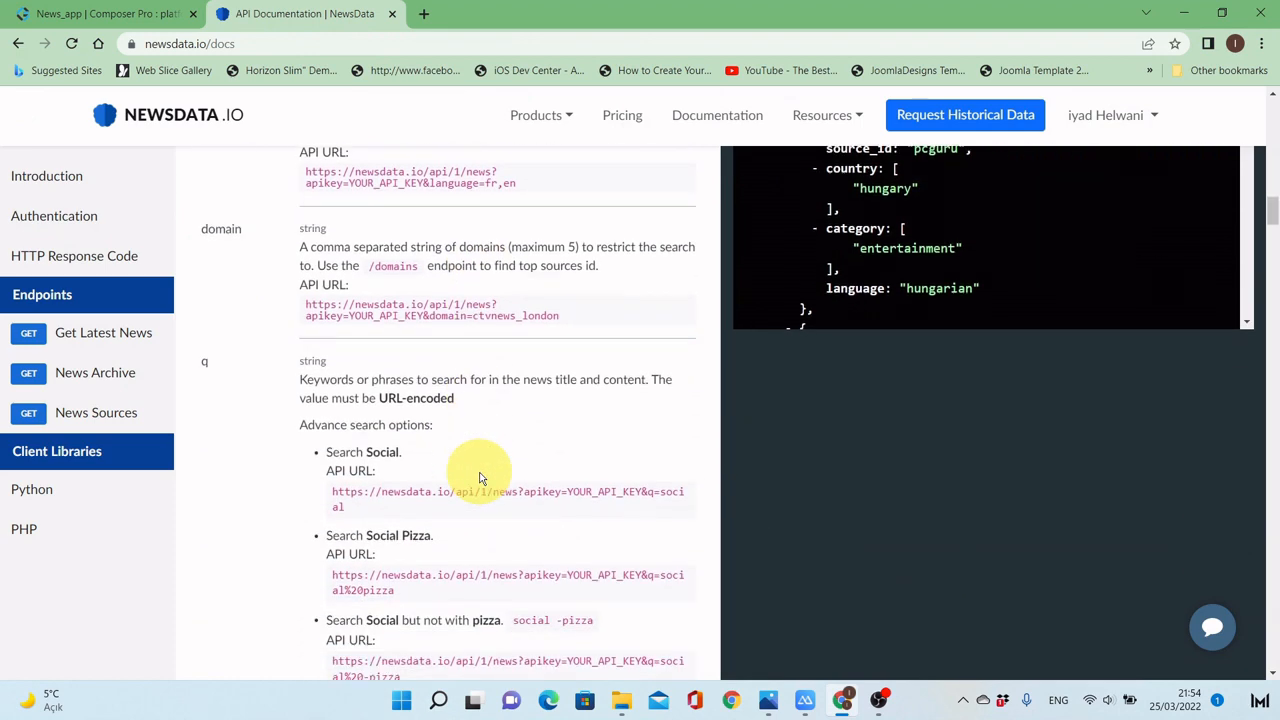
scroll(480, 478, up, 4)
scroll(480, 478, up, 1)
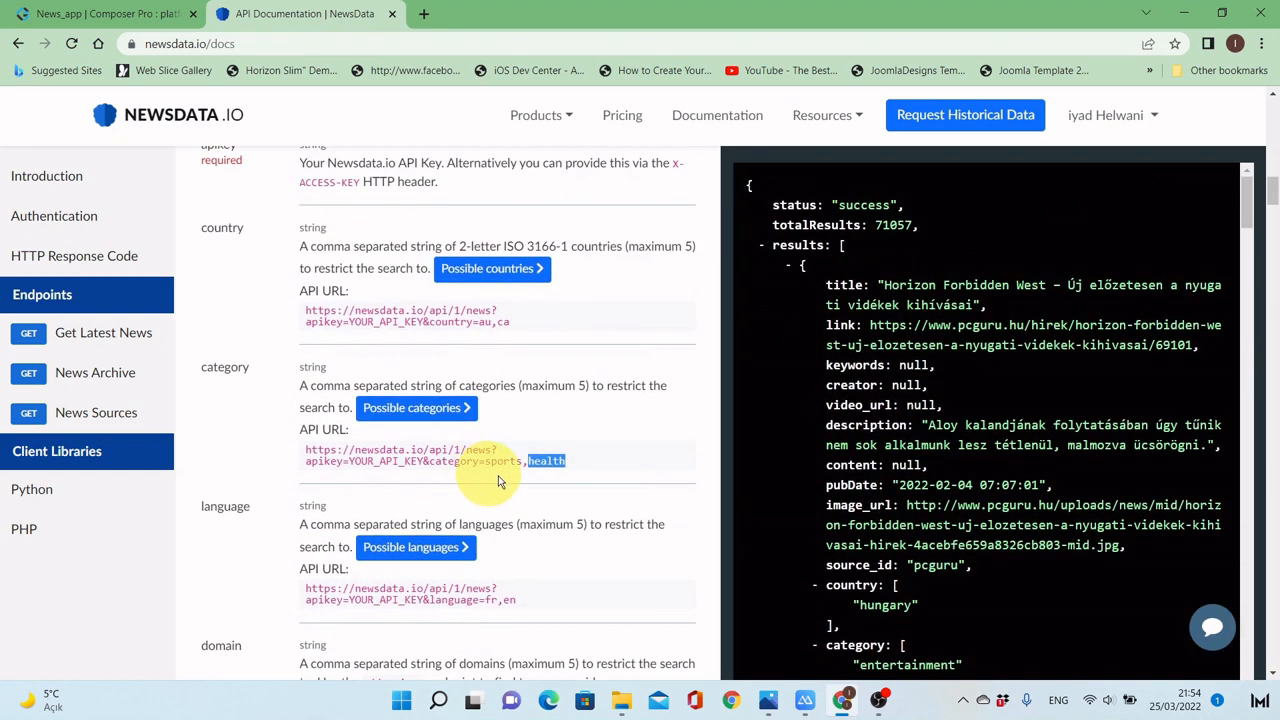
click(95, 13)
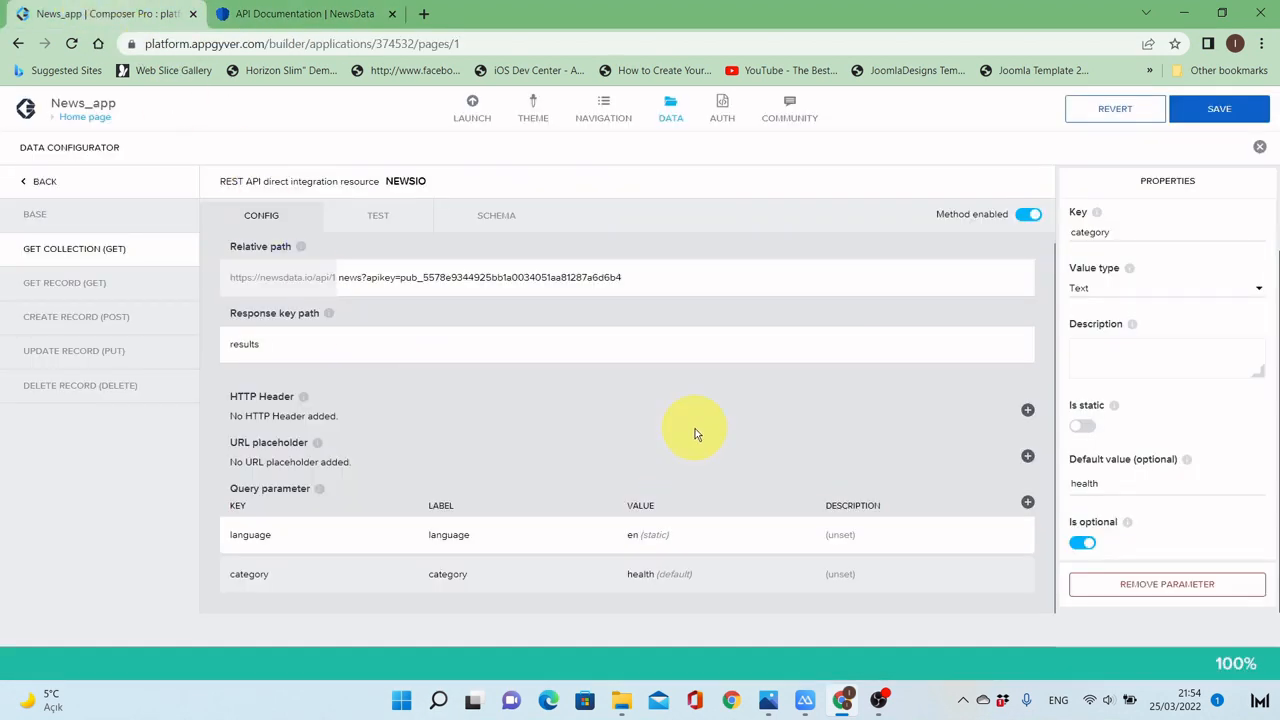
Step: Run a test of the collection with category bound to static text health
click(379, 214)
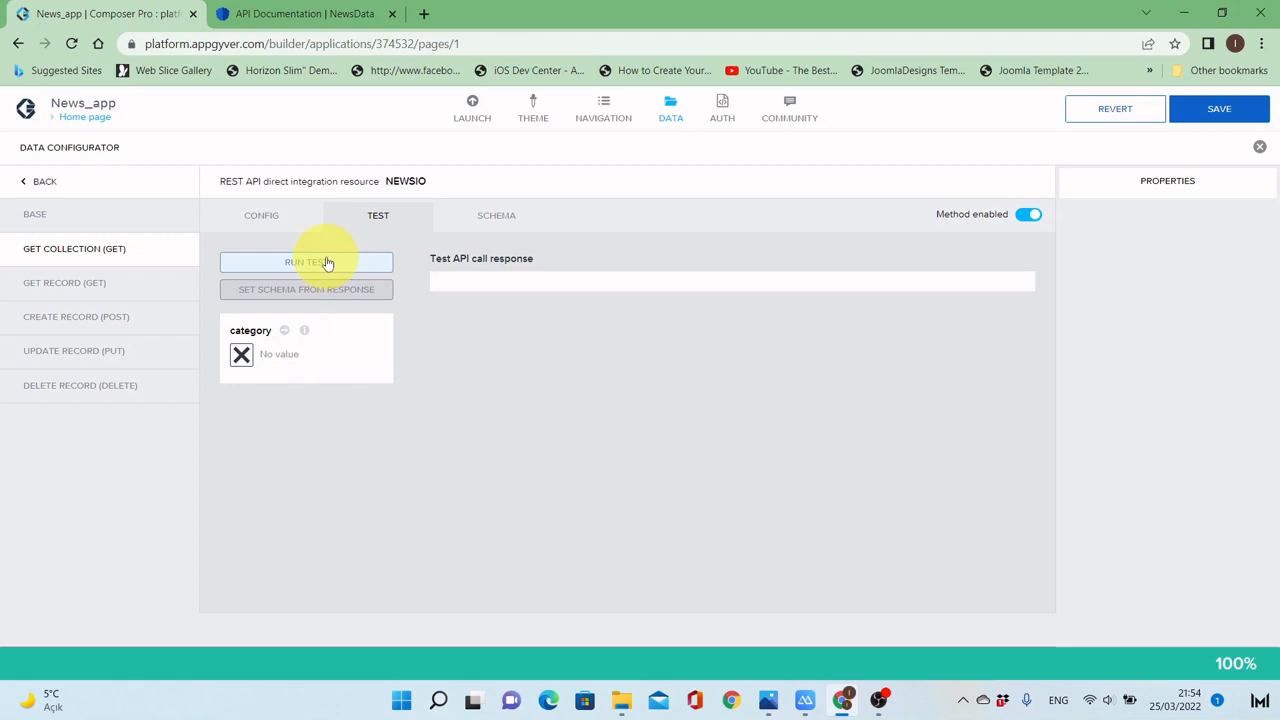
click(241, 357)
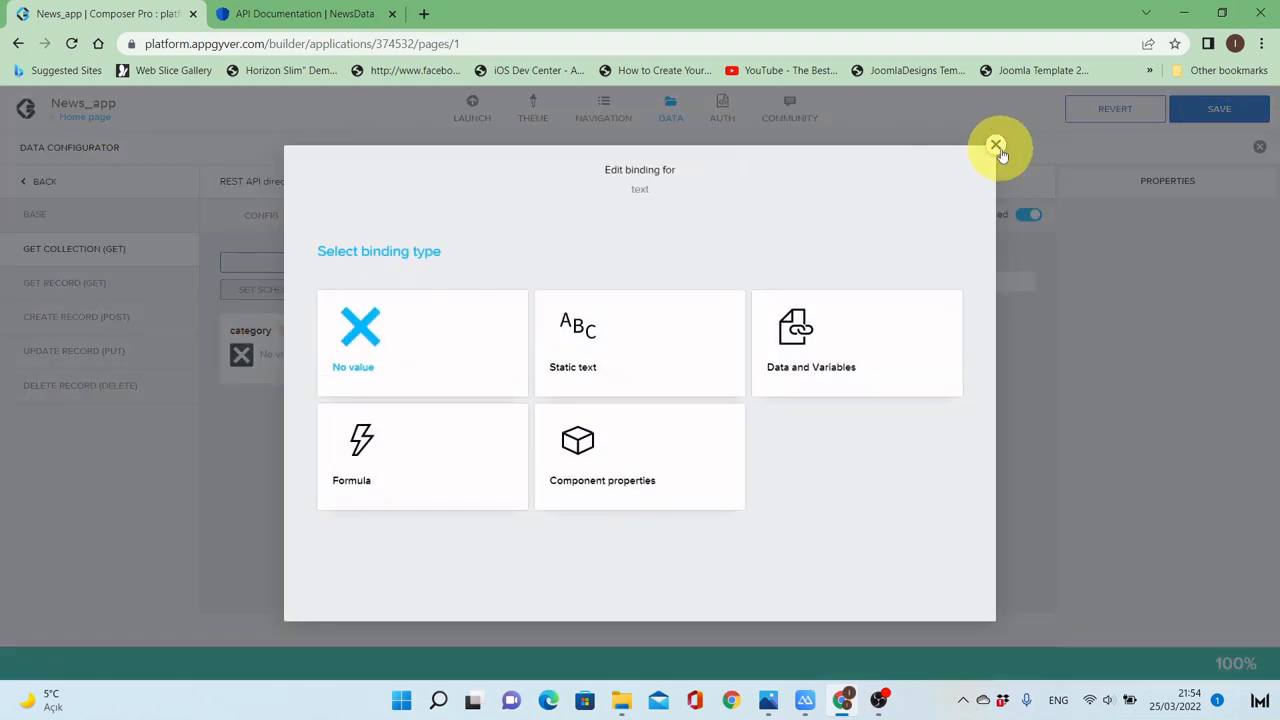
click(595, 340)
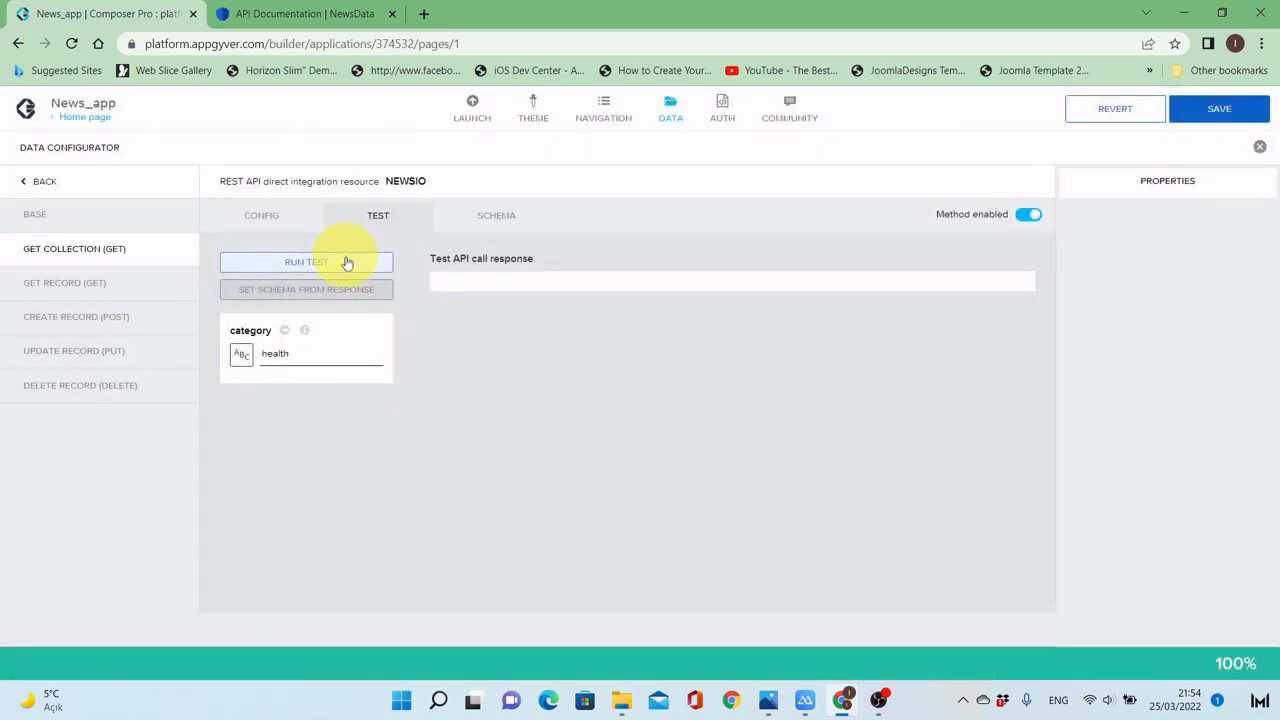
click(347, 263)
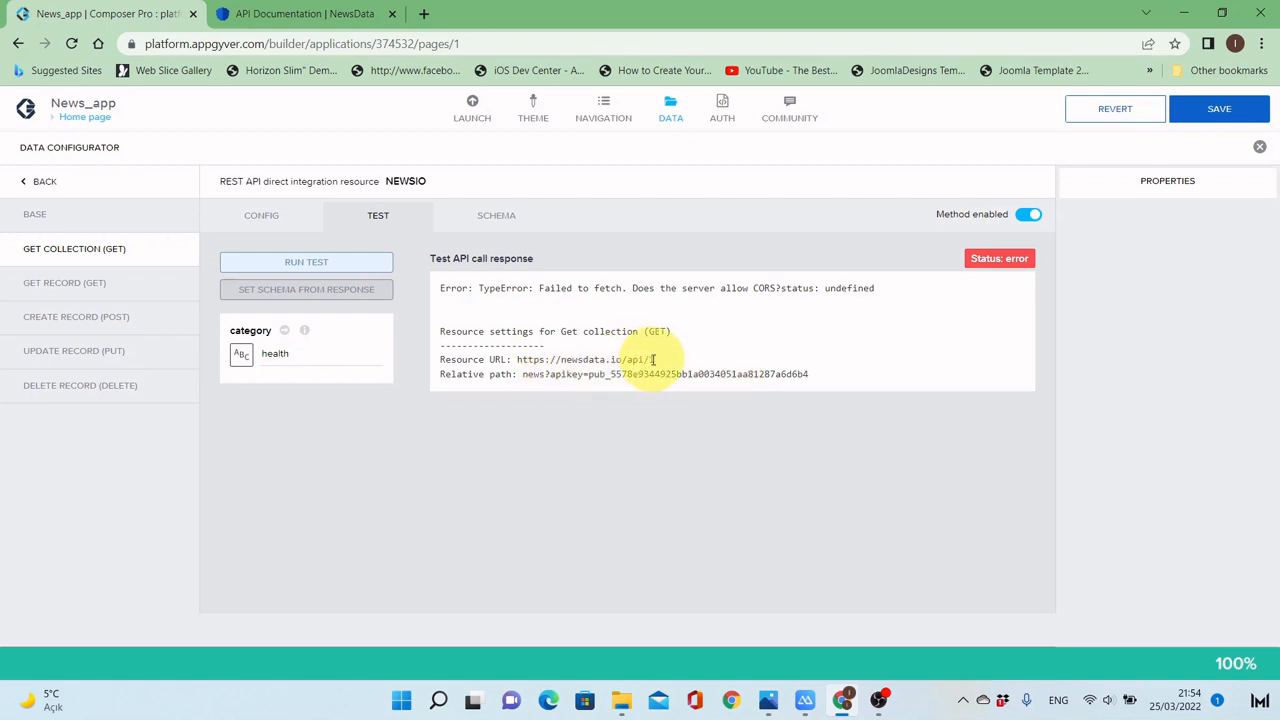
Step: Prefix the relative path with a slash so it starts /news
click(265, 215)
click(339, 289)
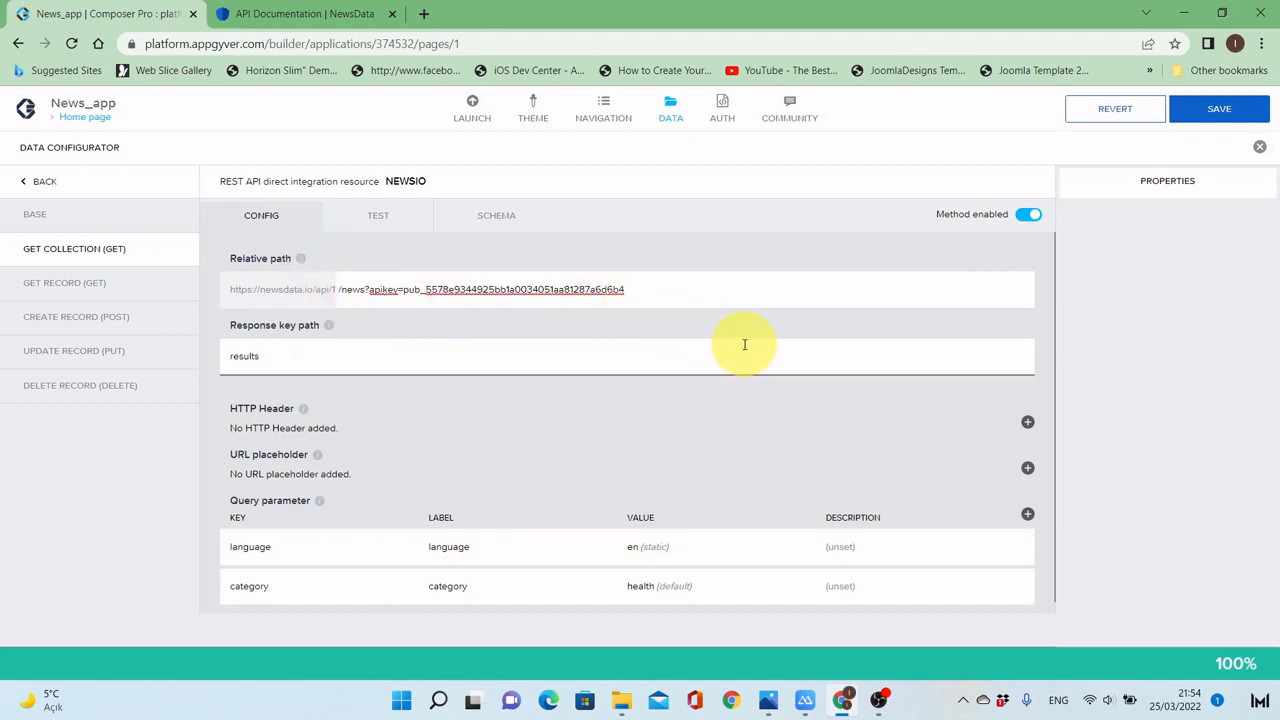
click(397, 221)
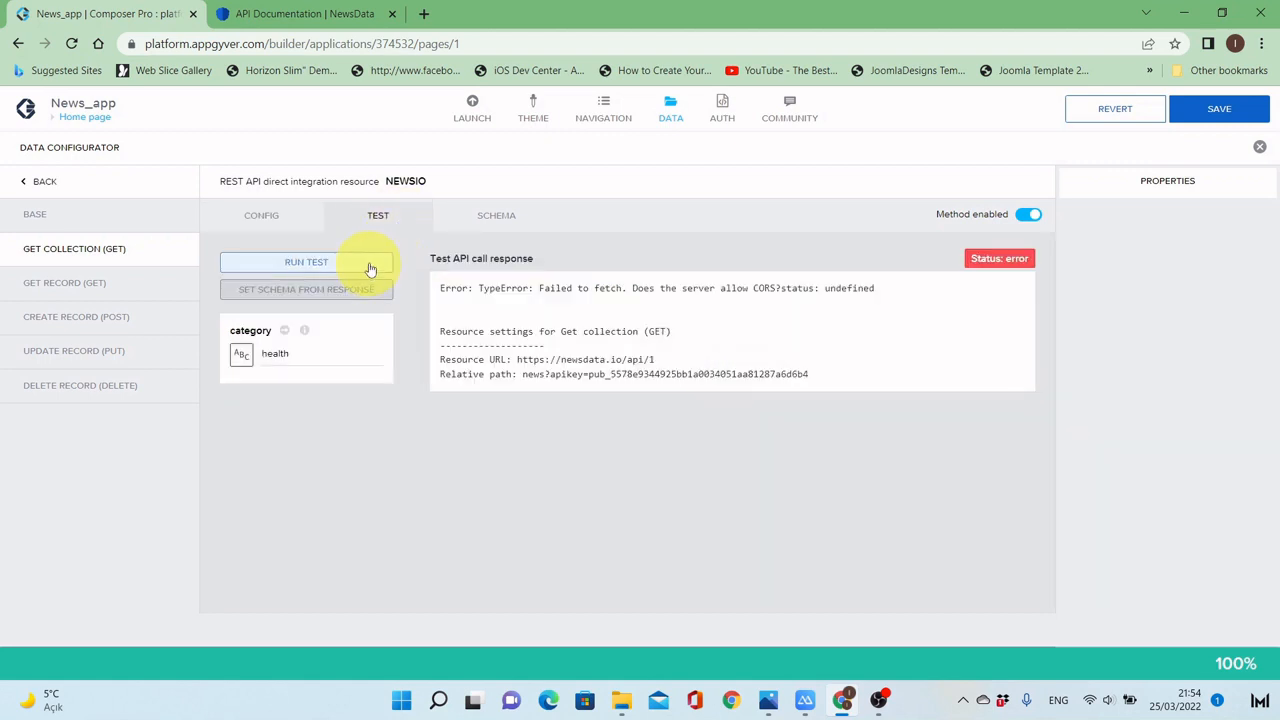
Step: Rerun the NEWSIO API test and inspect the title and link fields in the JSON response
click(370, 265)
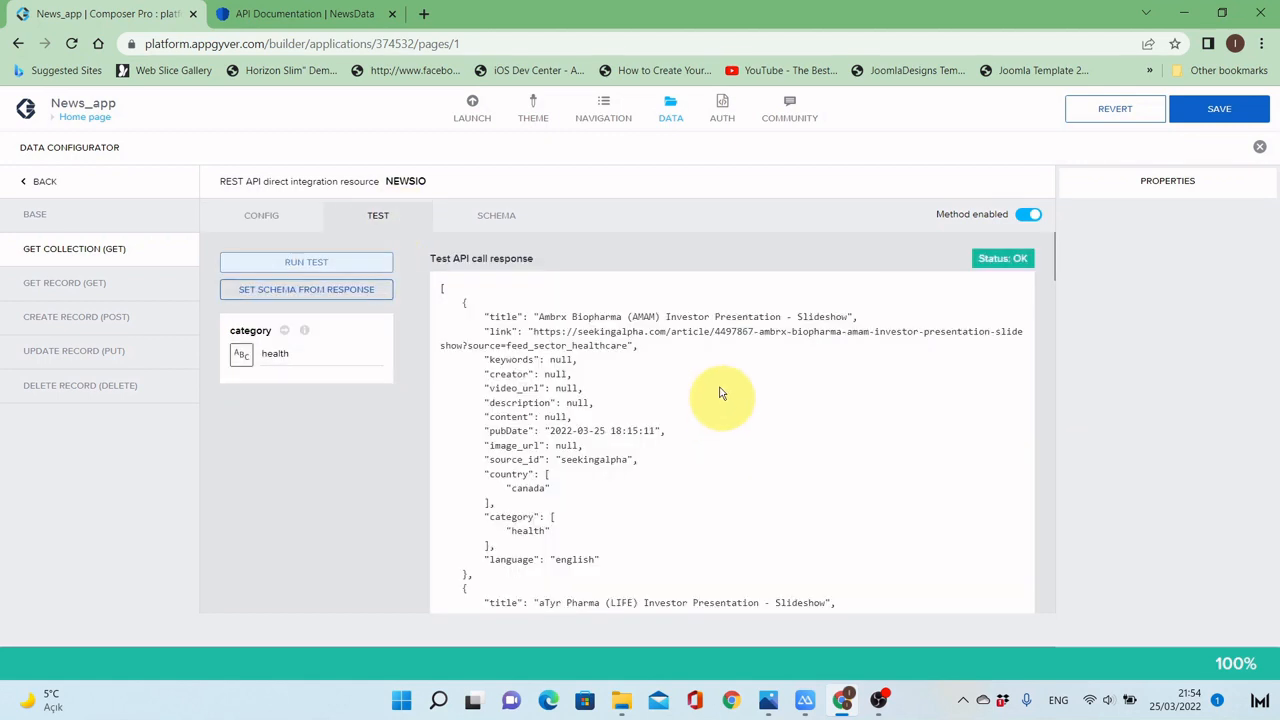
drag(571, 314, 737, 537)
click(509, 300)
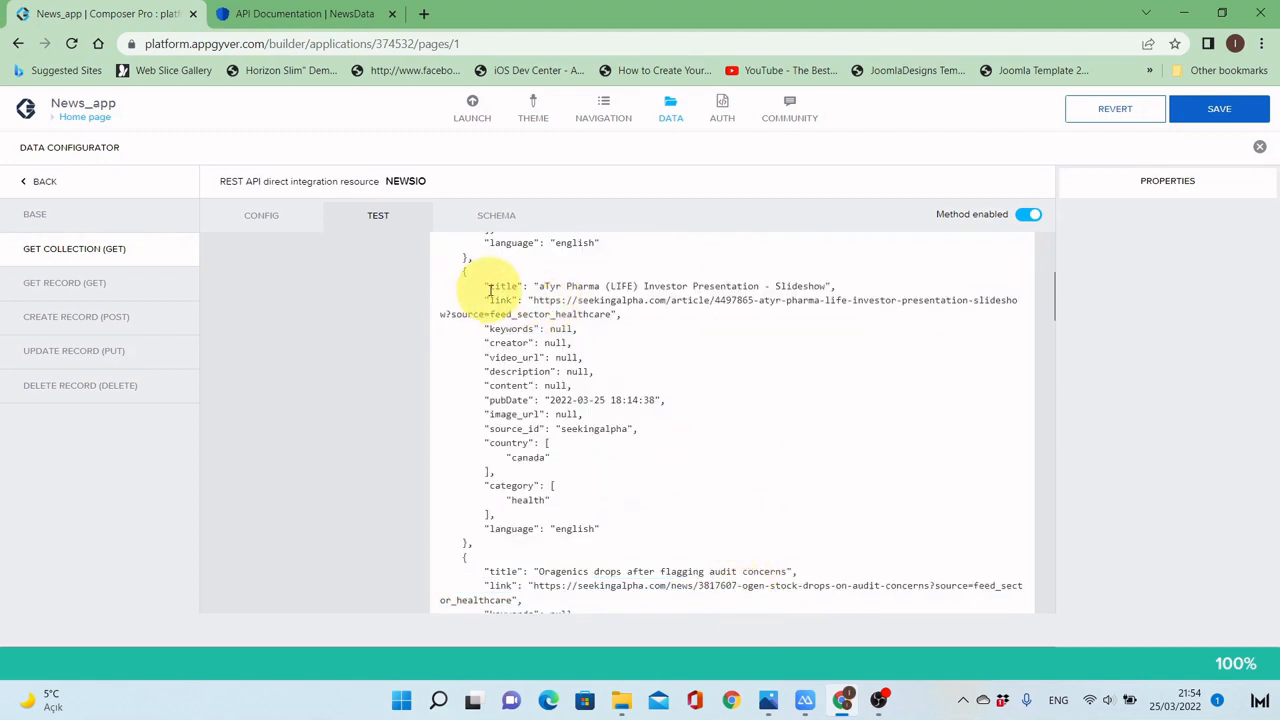
double_click(502, 286)
double_click(498, 300)
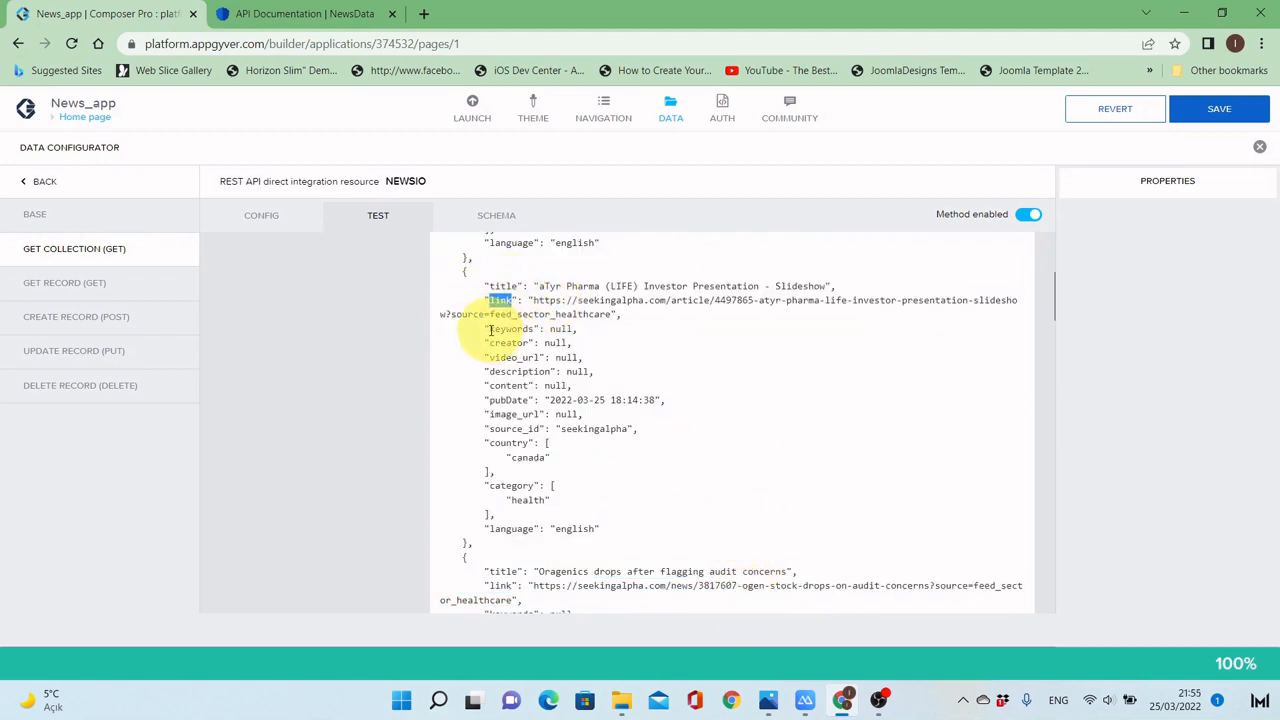
scroll(420, 315, up, 4)
Step: Set the collection schema from the test response, review its fields, close the configurator and save
click(359, 288)
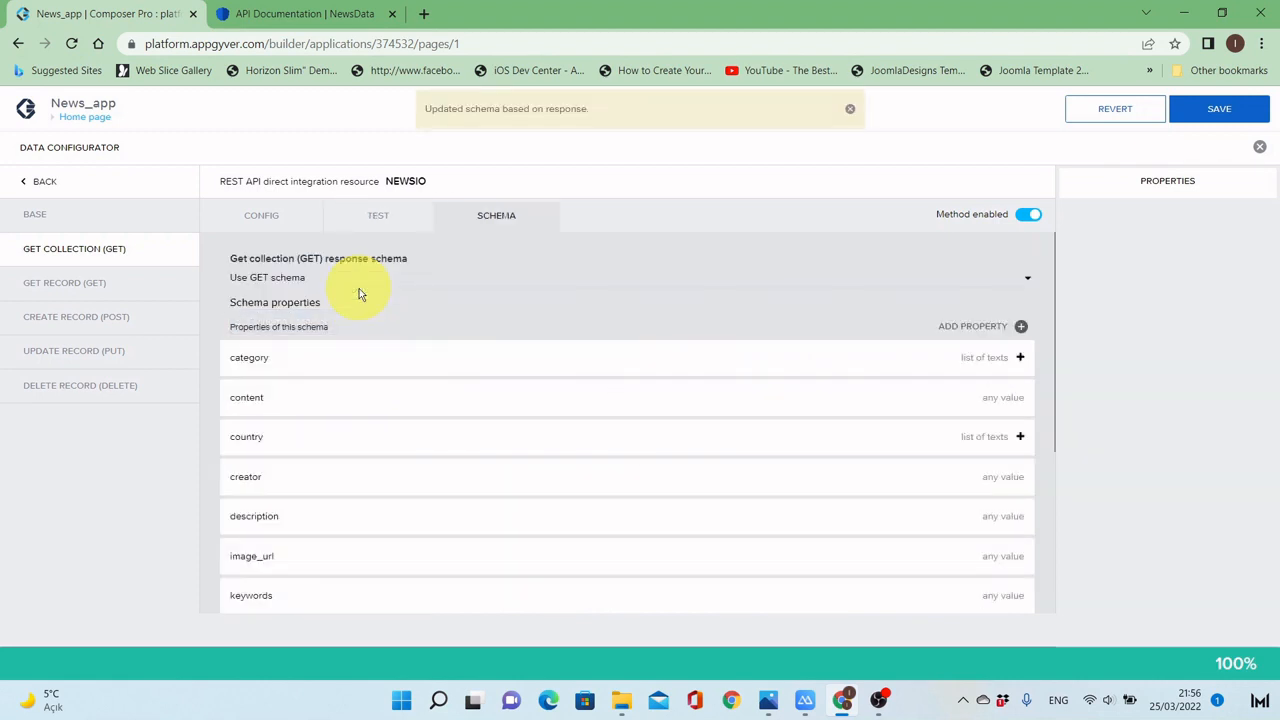
scroll(486, 397, down, 3)
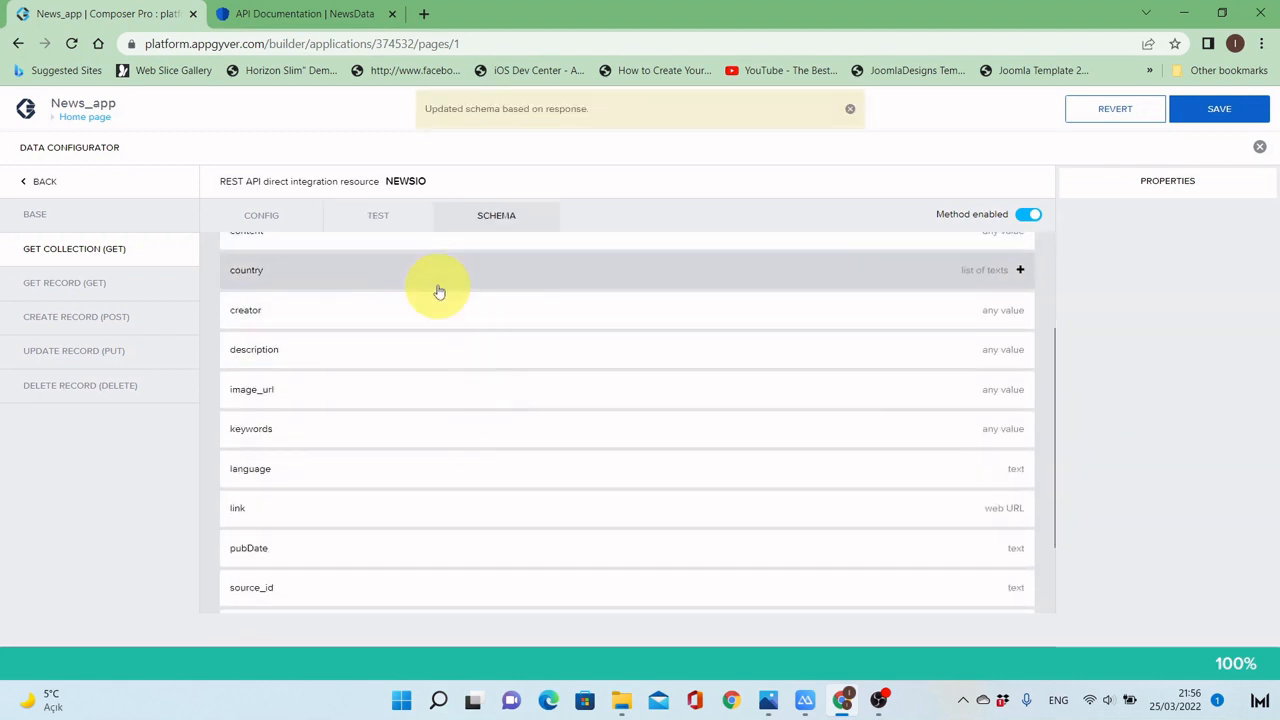
scroll(451, 371, down, 2)
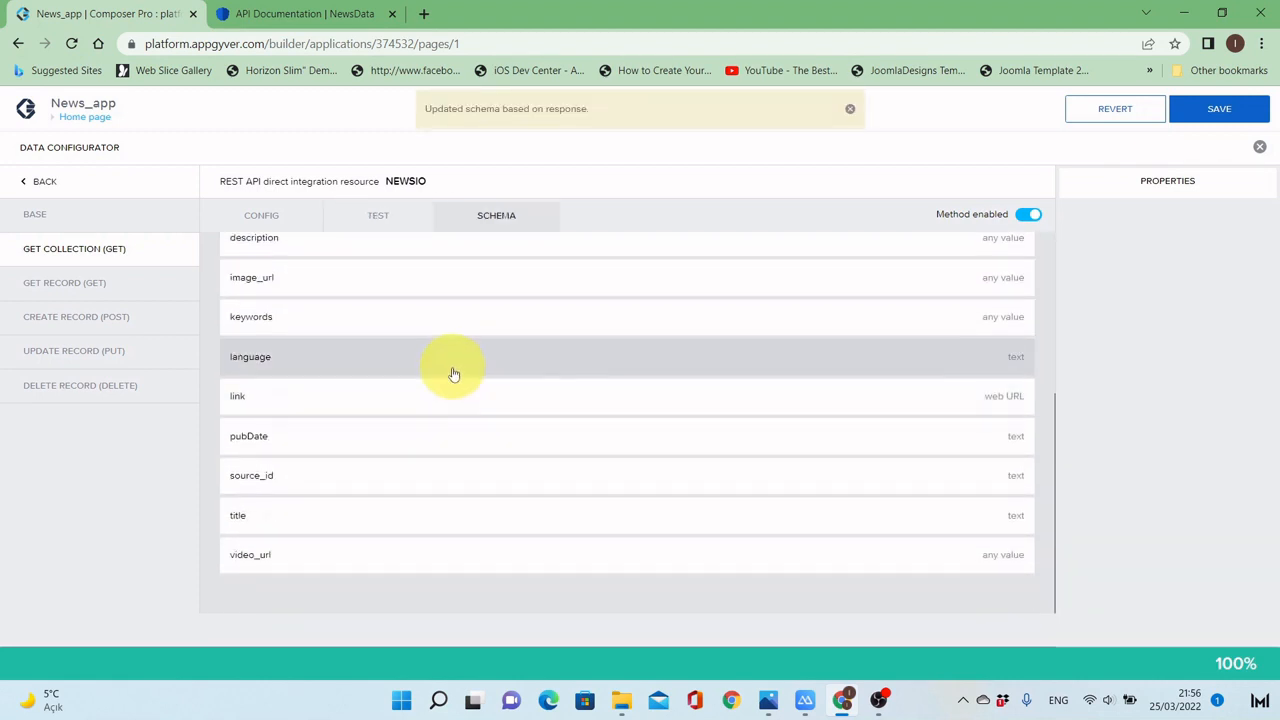
scroll(660, 411, up, 5)
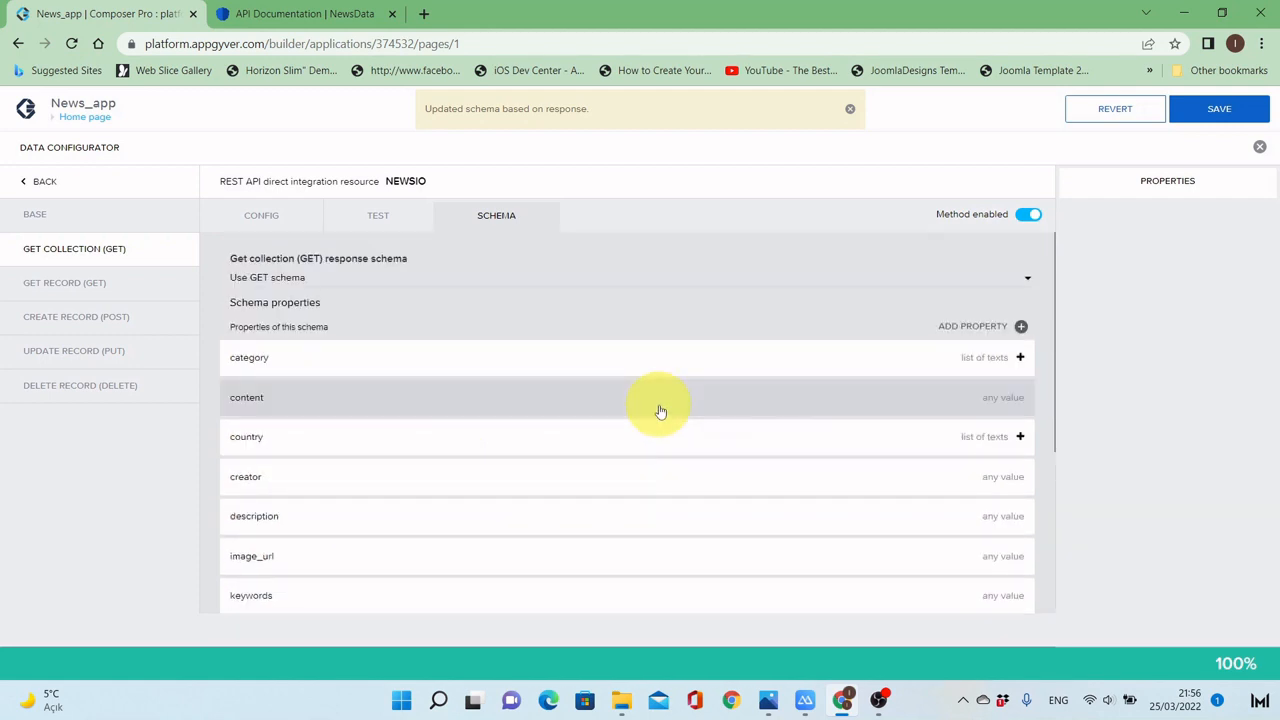
scroll(756, 340, down, 5)
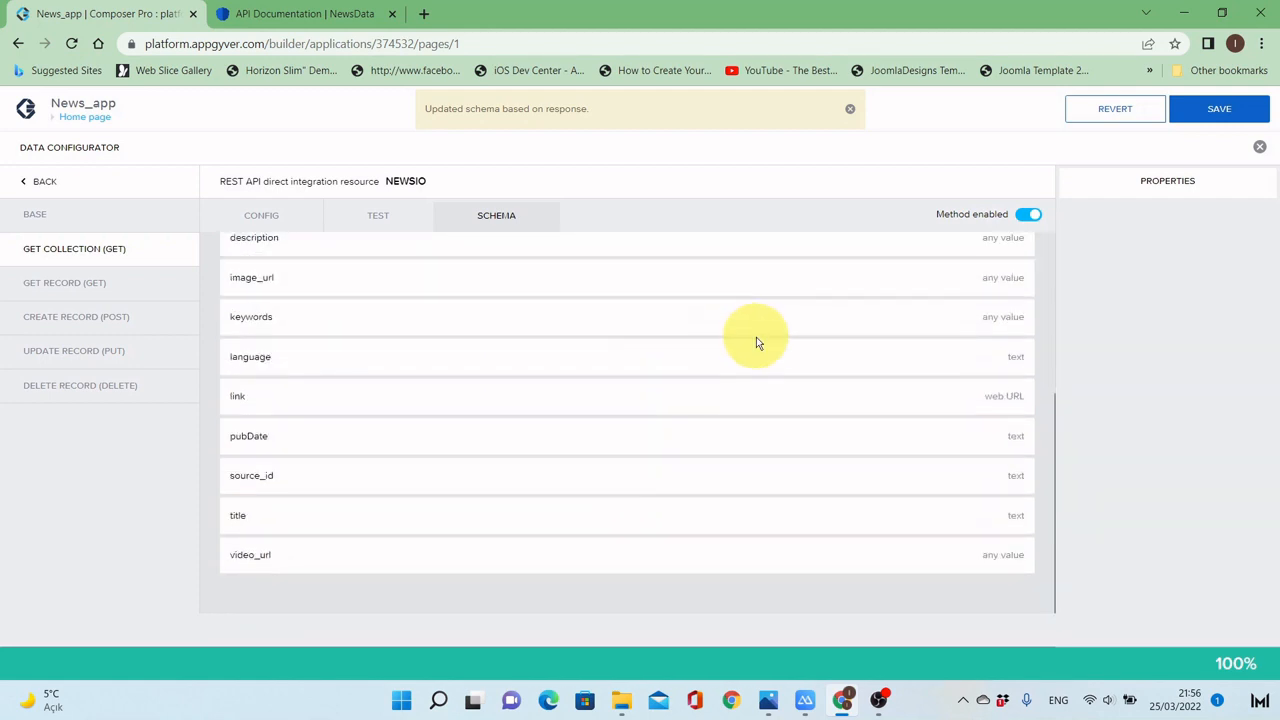
scroll(756, 343, up, 5)
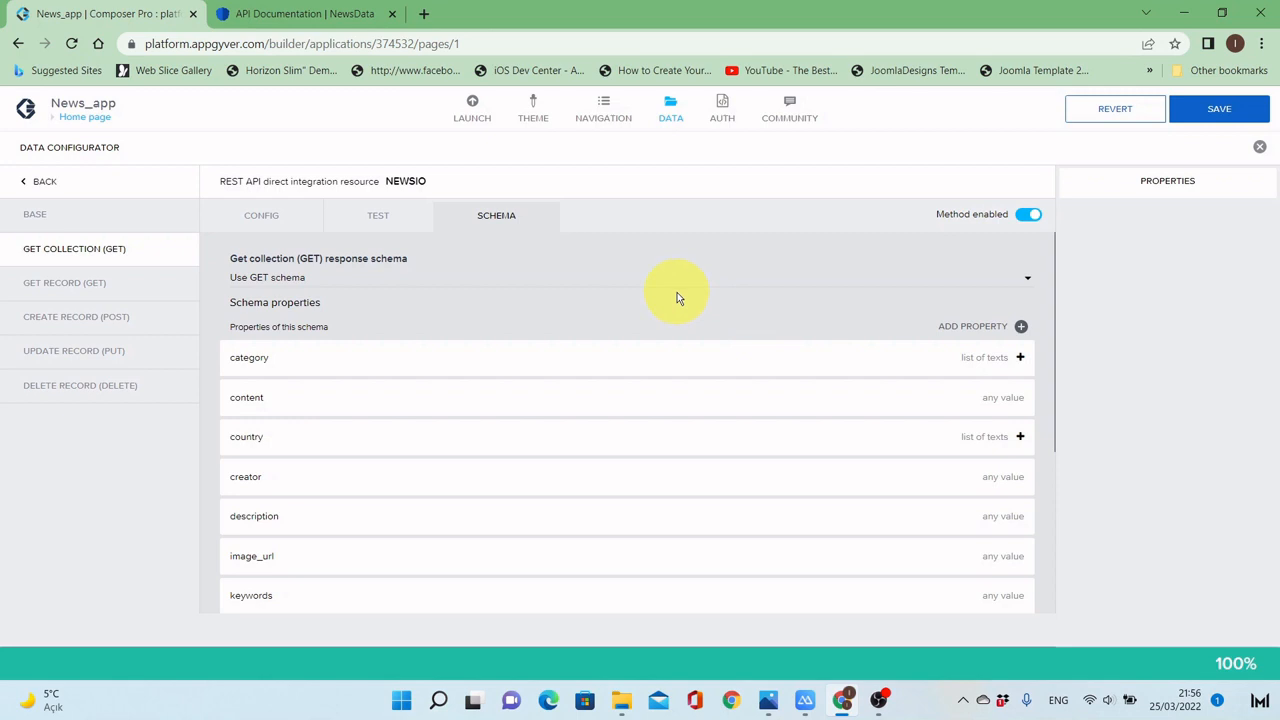
click(673, 119)
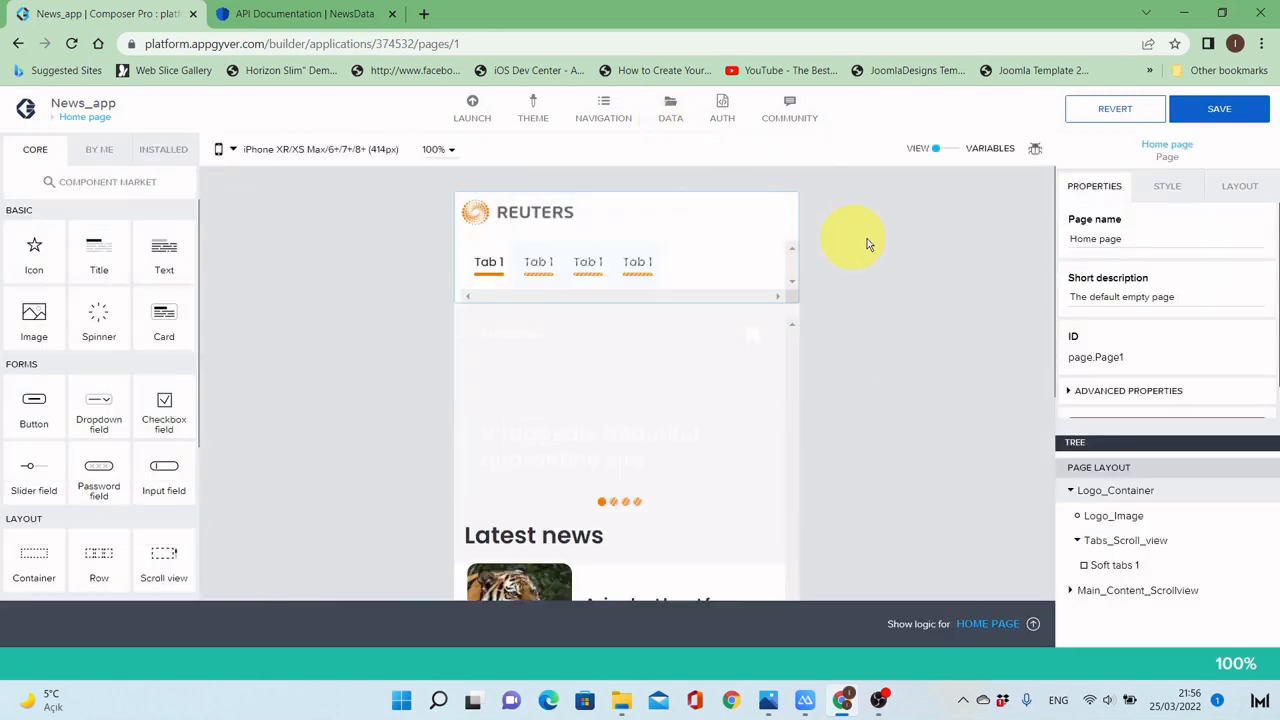
click(1222, 109)
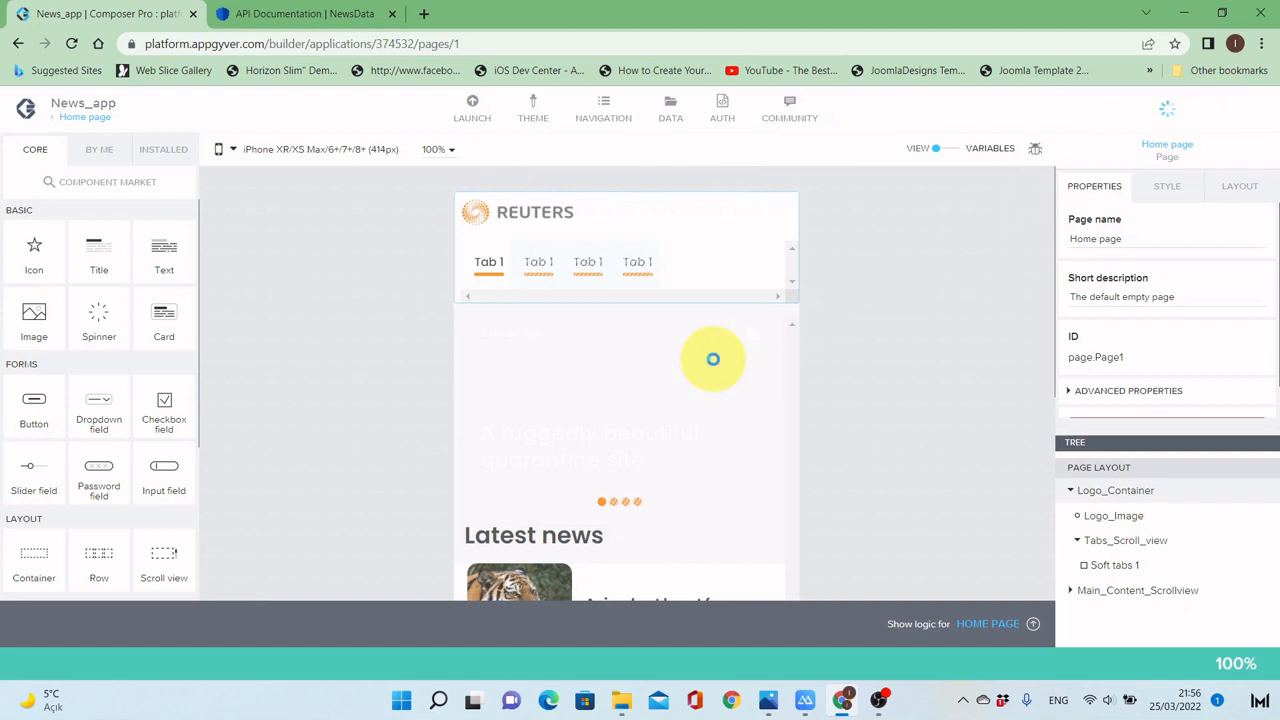
Step: Add a NEWSIO data variable to the Home page with its category bound to static text health
click(958, 149)
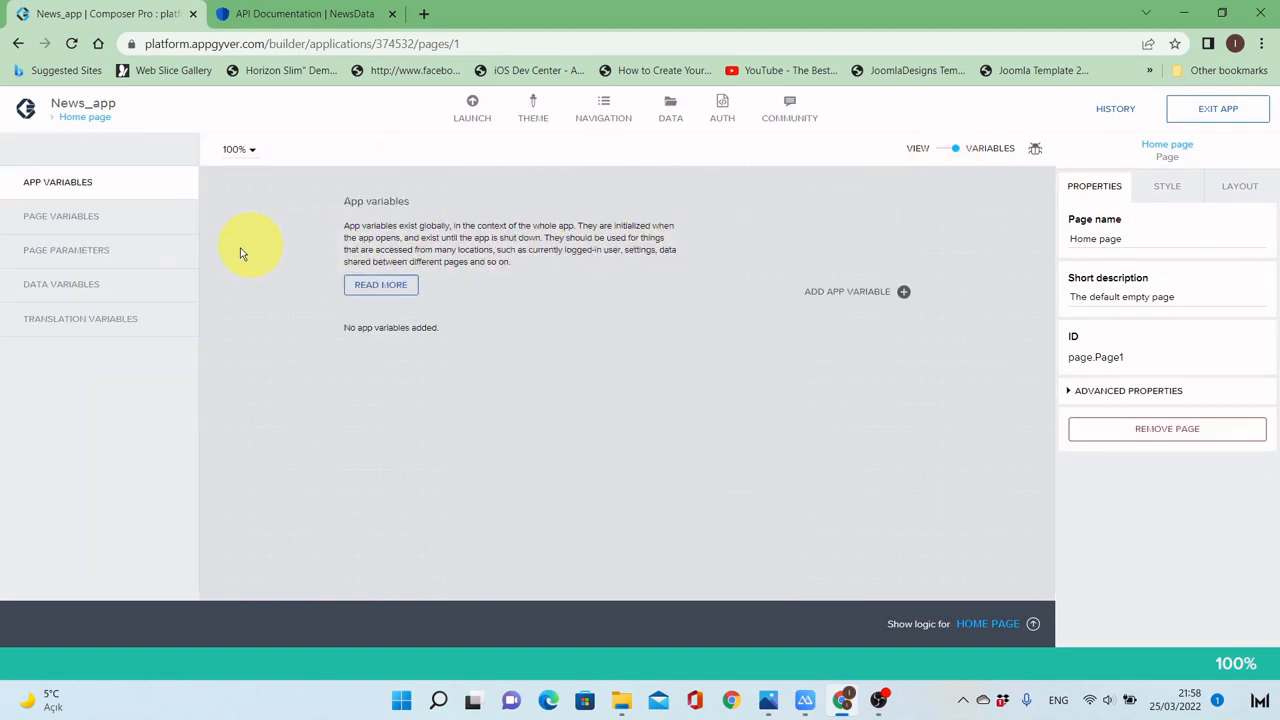
click(145, 284)
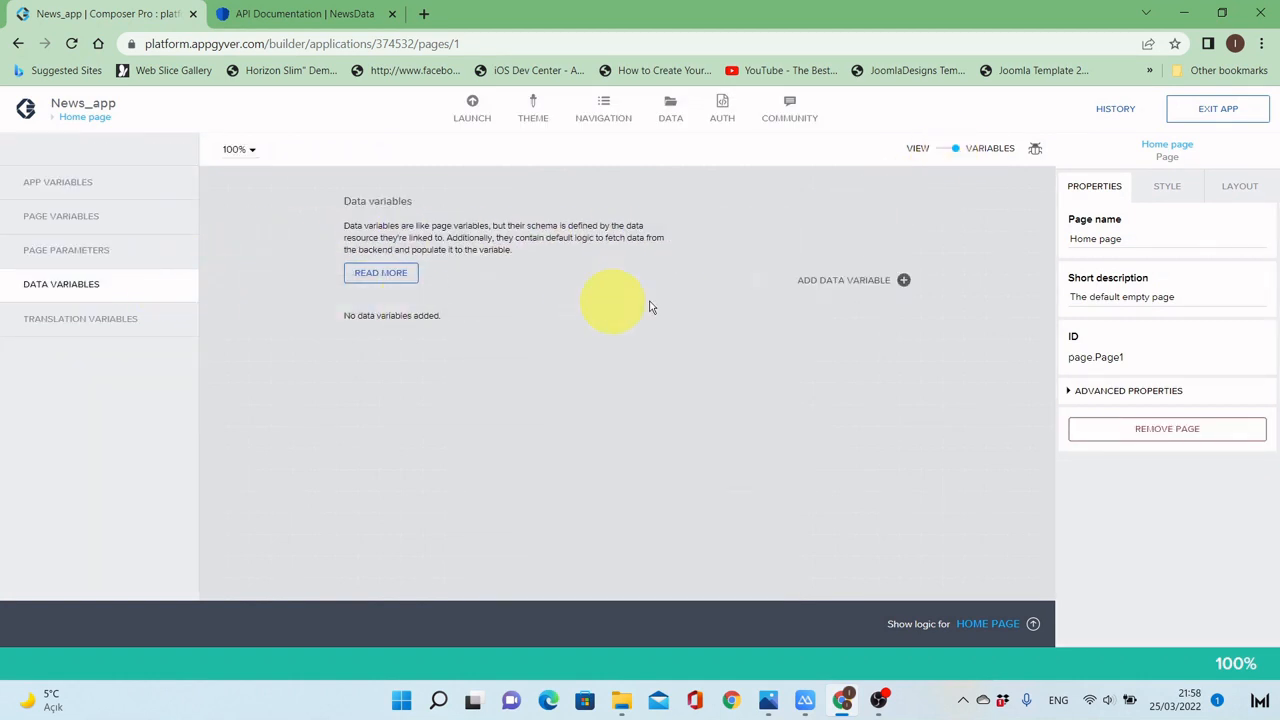
click(860, 282)
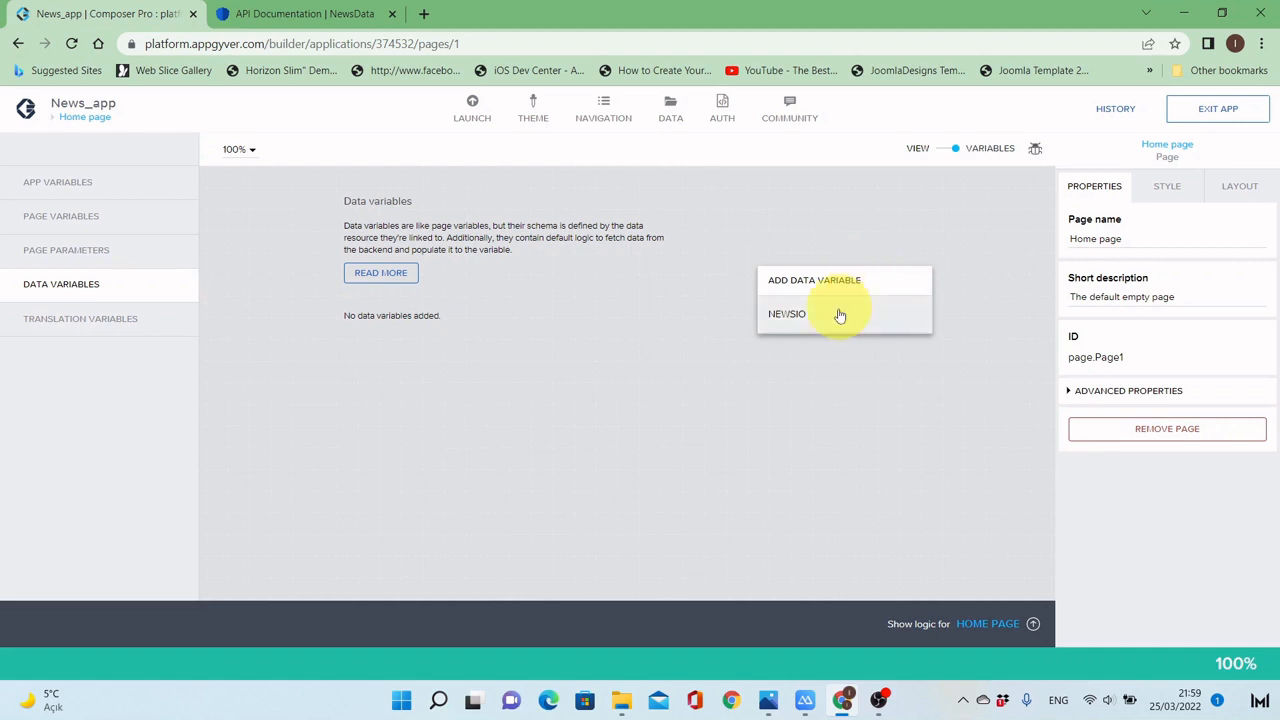
click(836, 312)
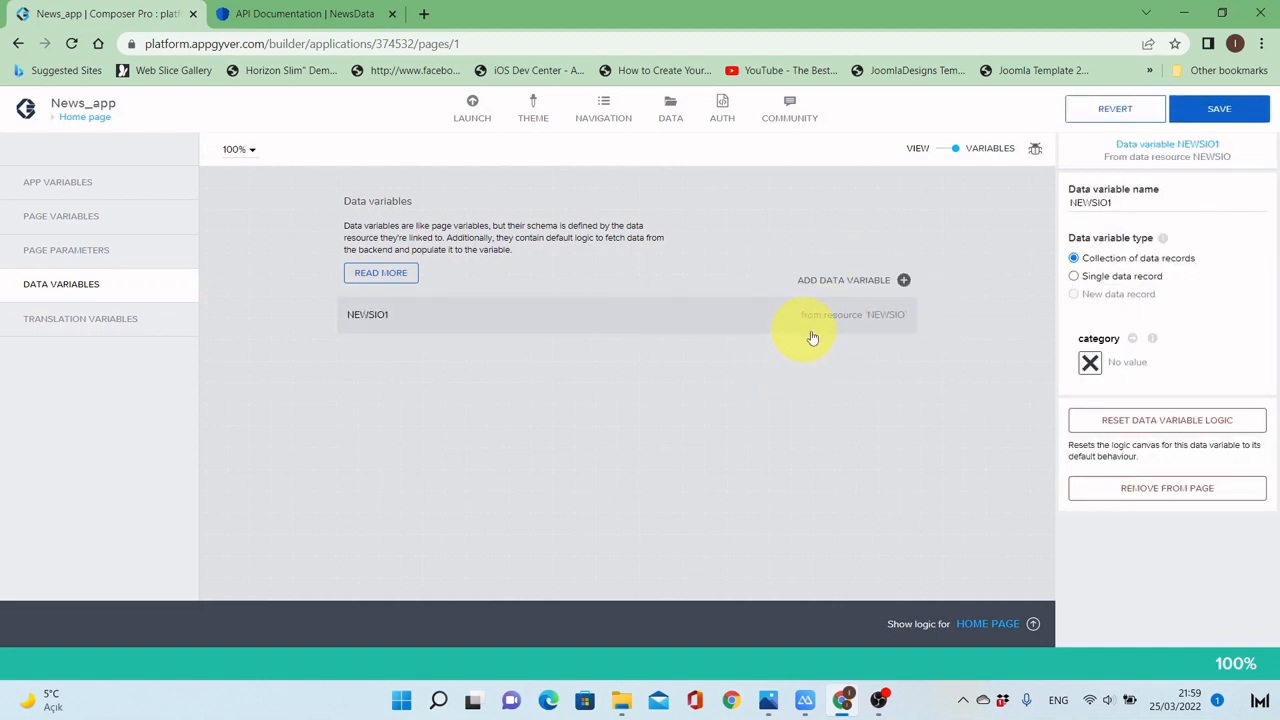
click(1094, 364)
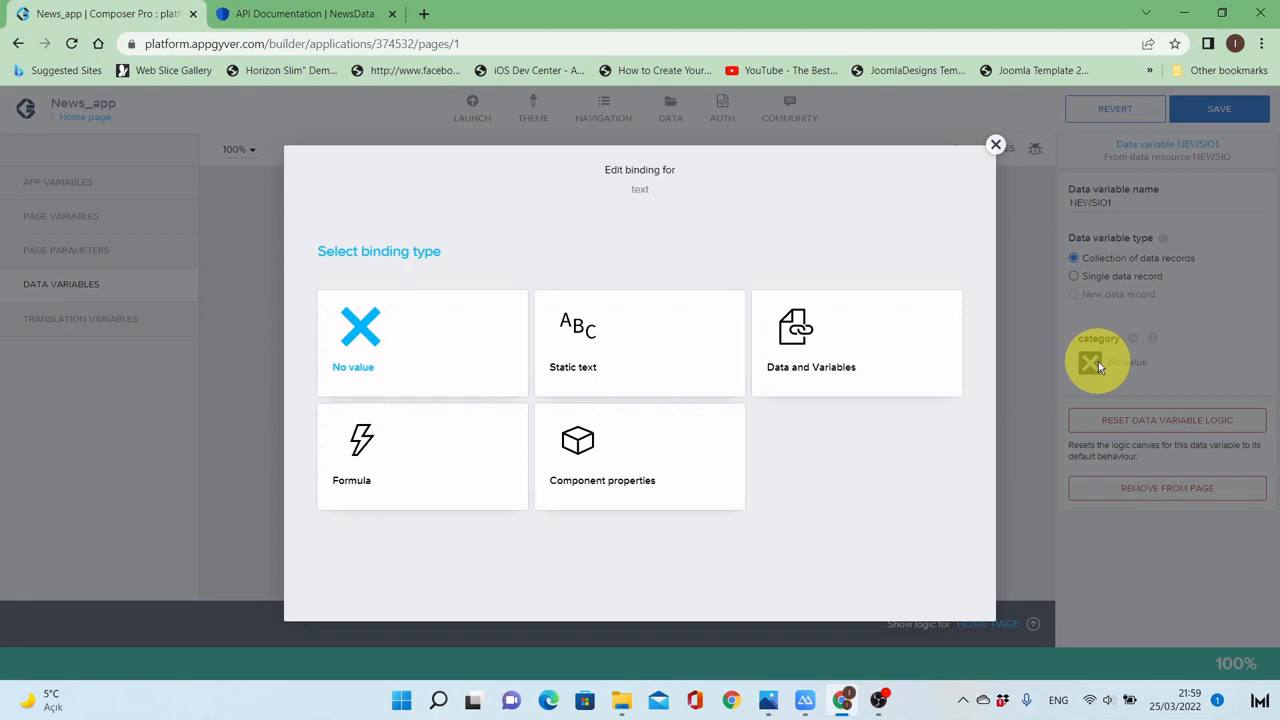
click(995, 145)
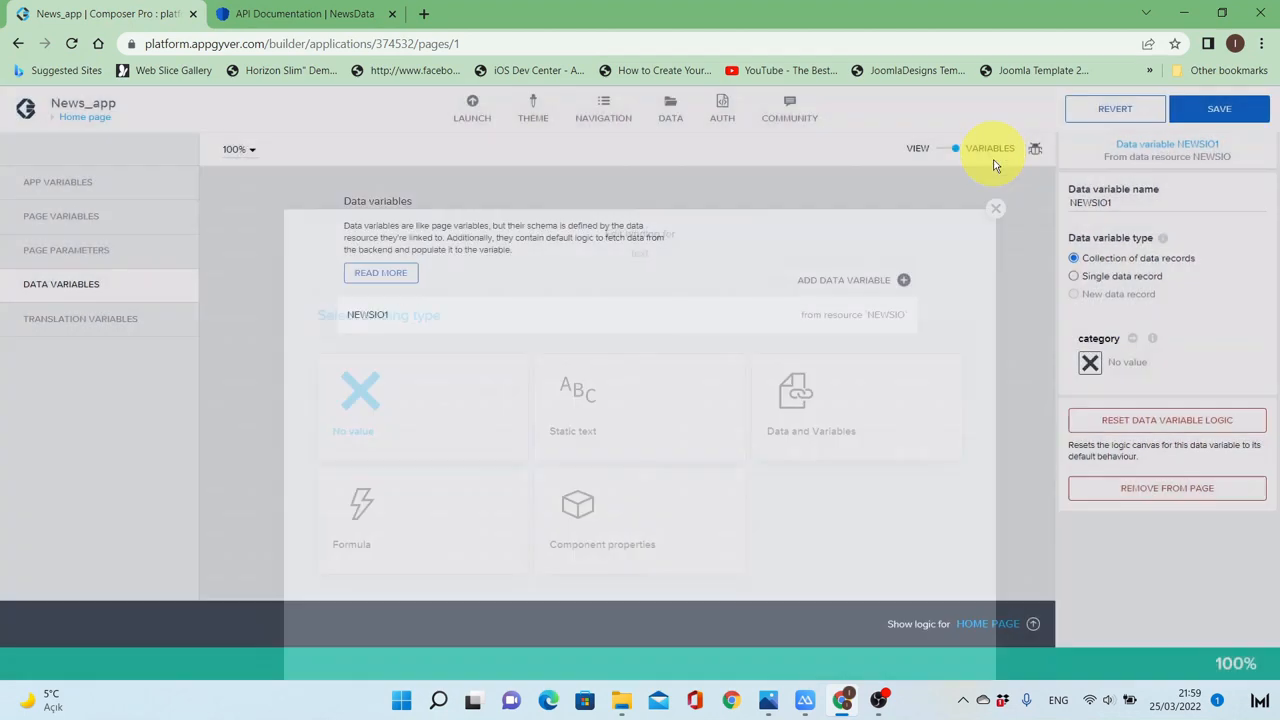
click(1089, 365)
click(621, 330)
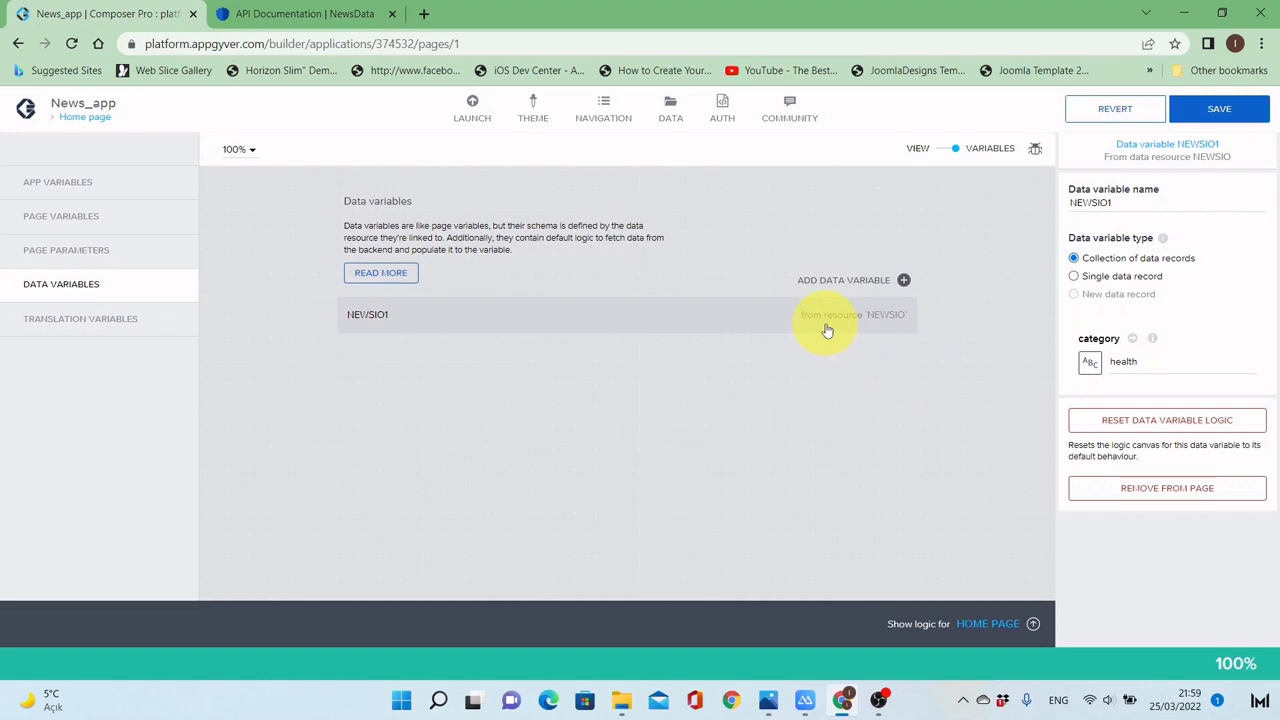
Step: Rename the data variable to NEWS_set, return to the page view and save
double_click(1128, 202)
text(NEWS_)
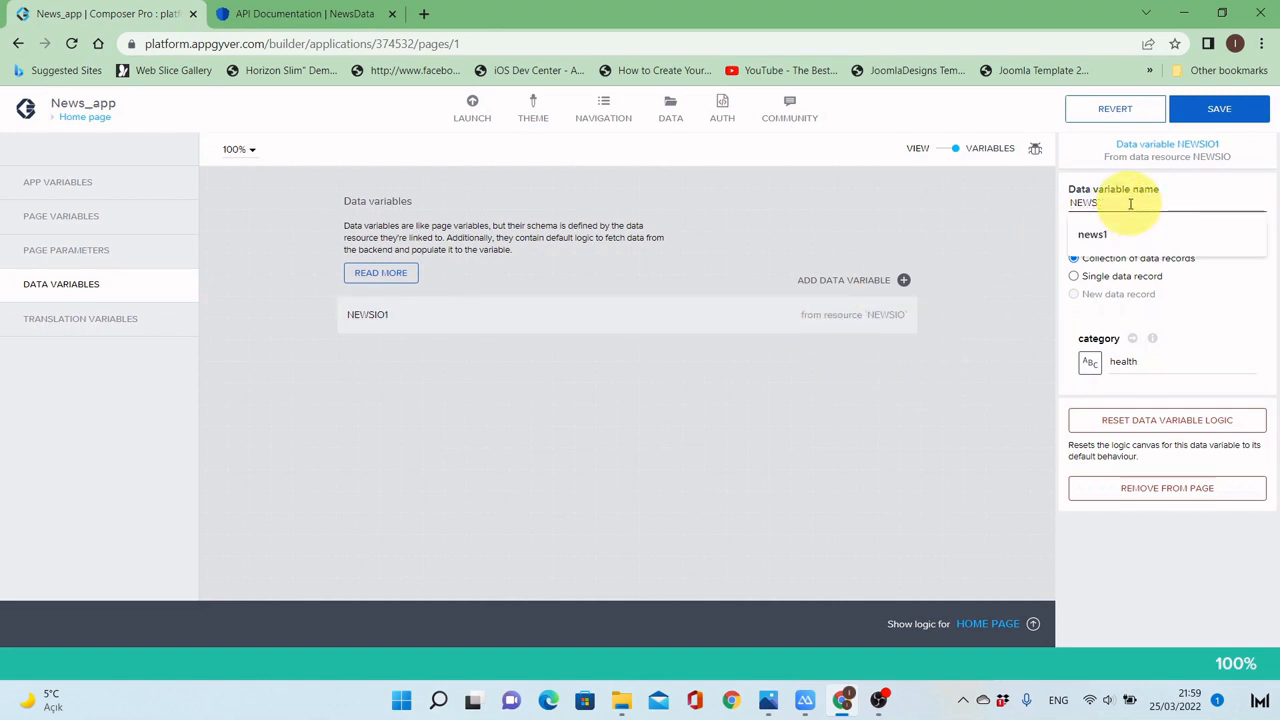
text(set)
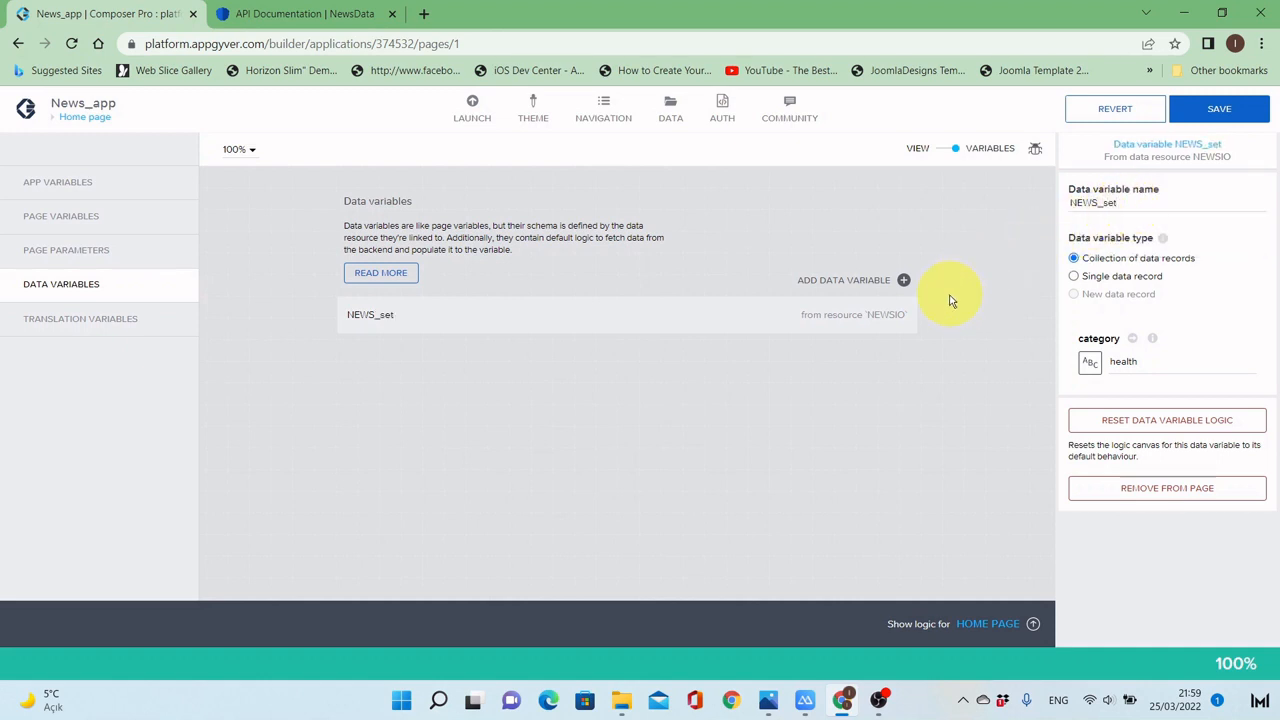
click(946, 150)
click(1214, 108)
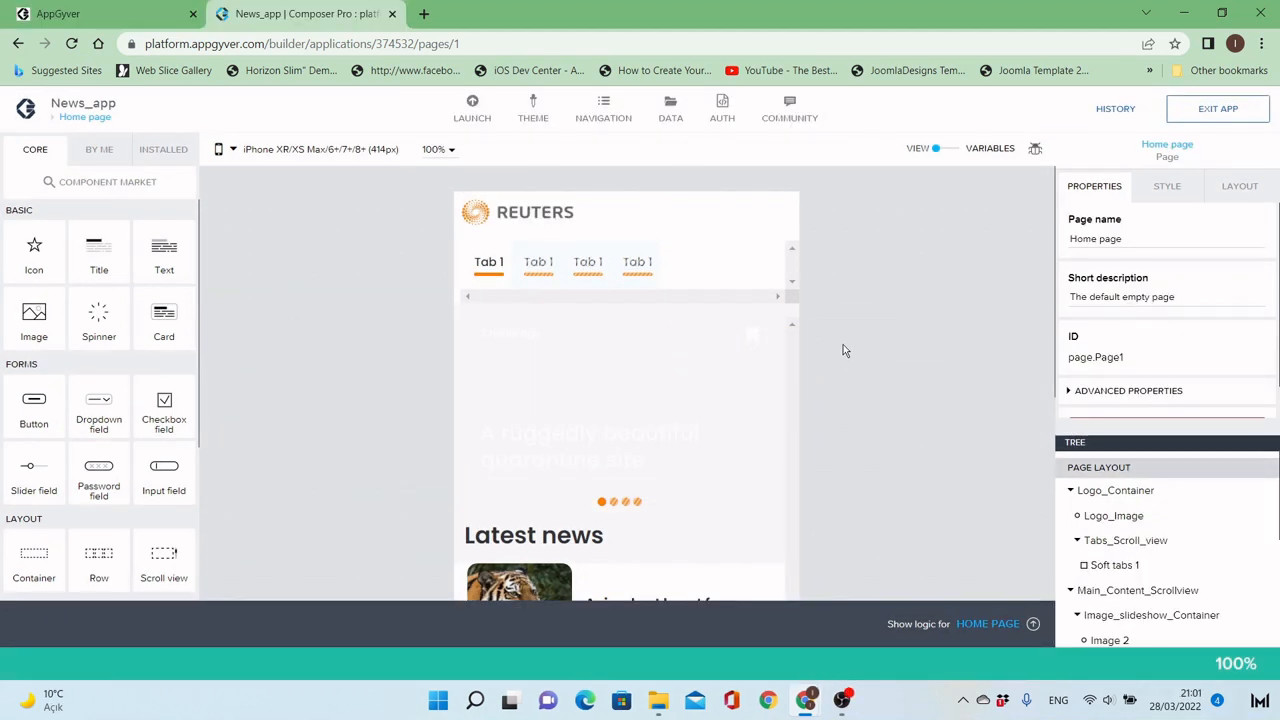
scroll(843, 350, down, 2)
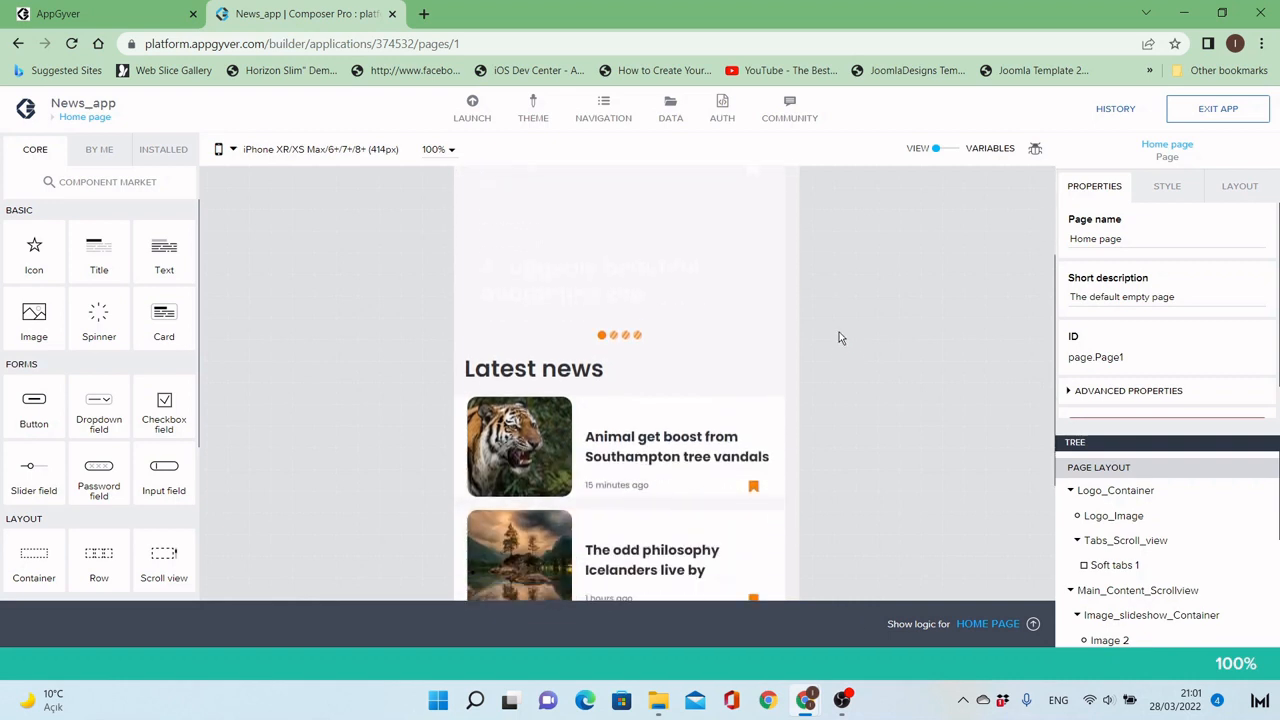
click(689, 240)
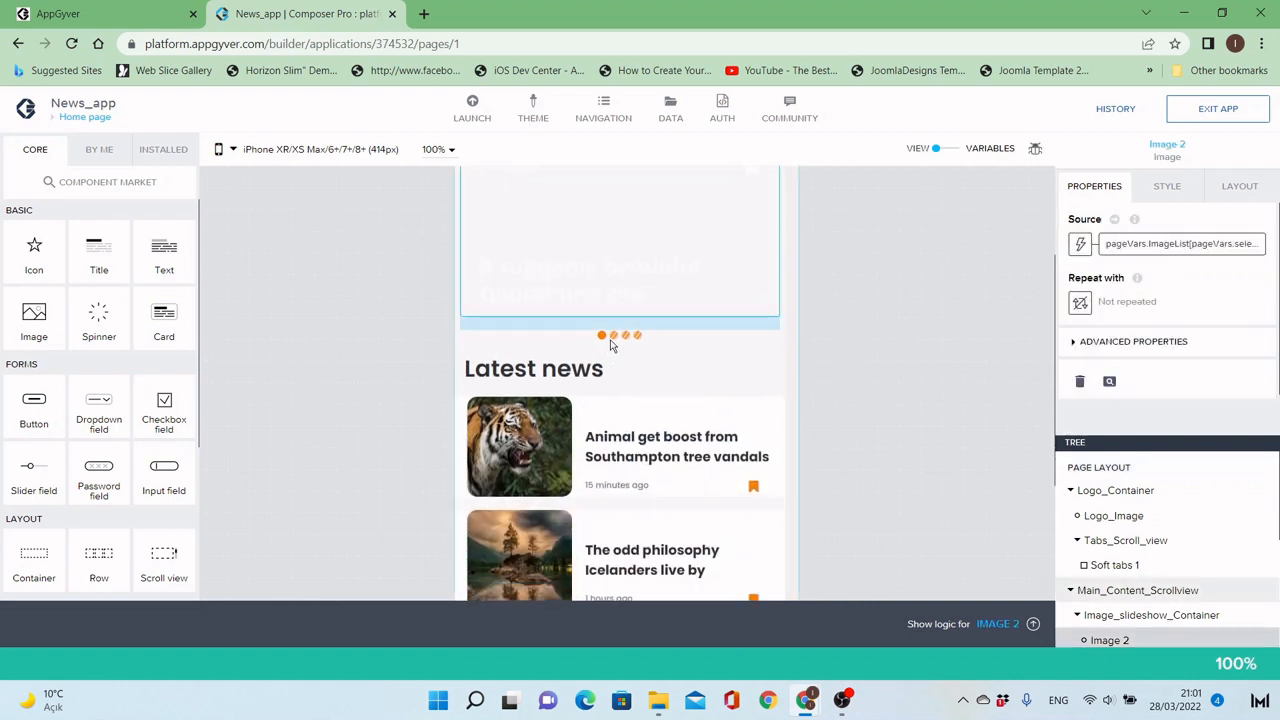
scroll(645, 345, down, 3)
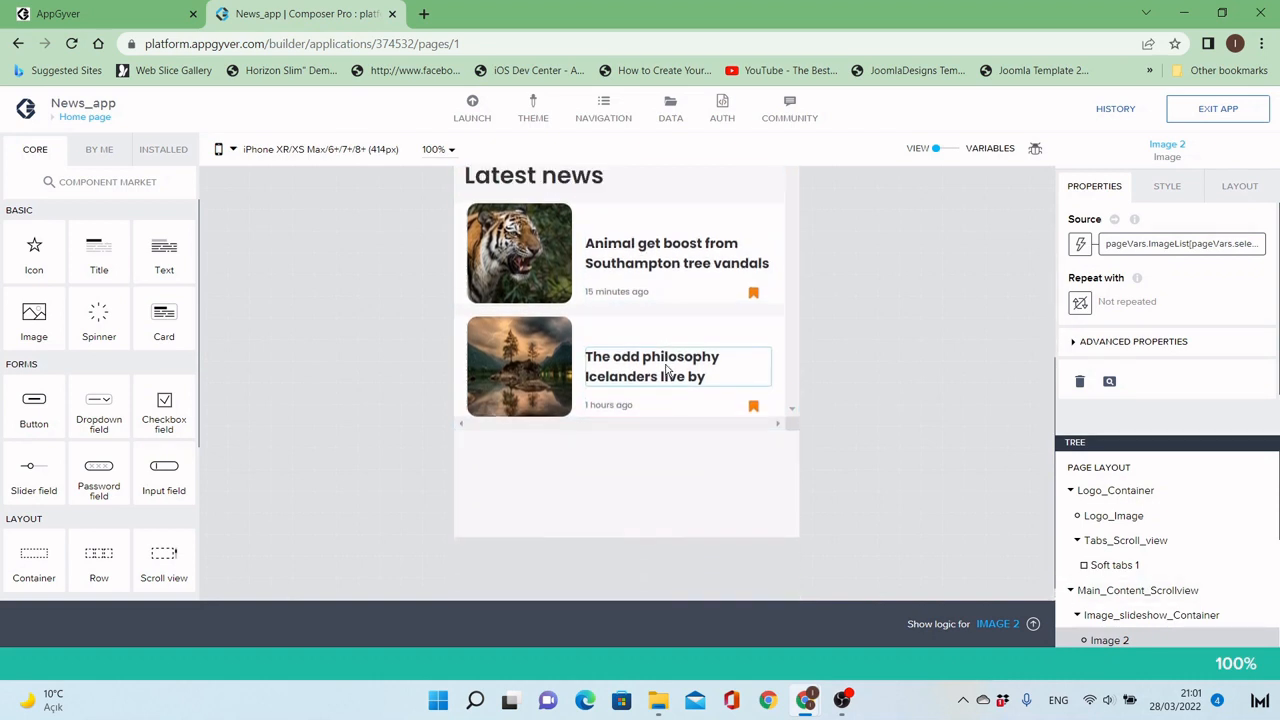
scroll(658, 380, up, 2)
scroll(767, 391, up, 3)
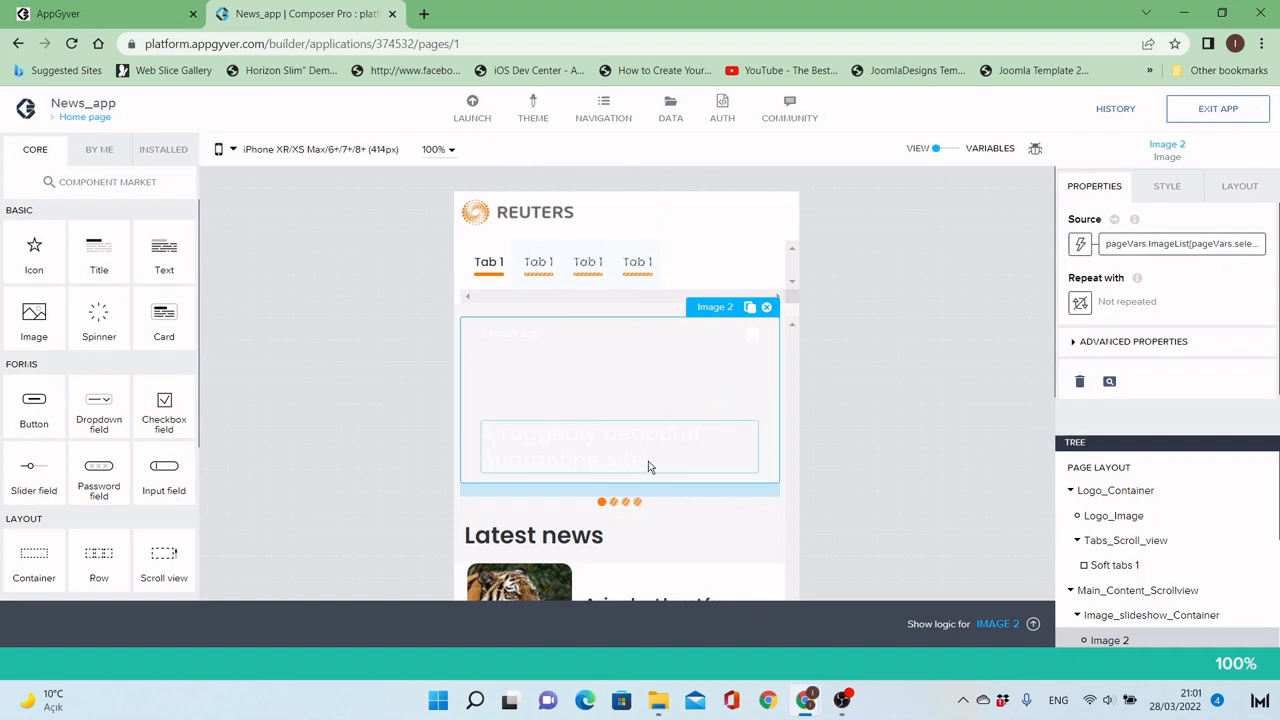
click(604, 505)
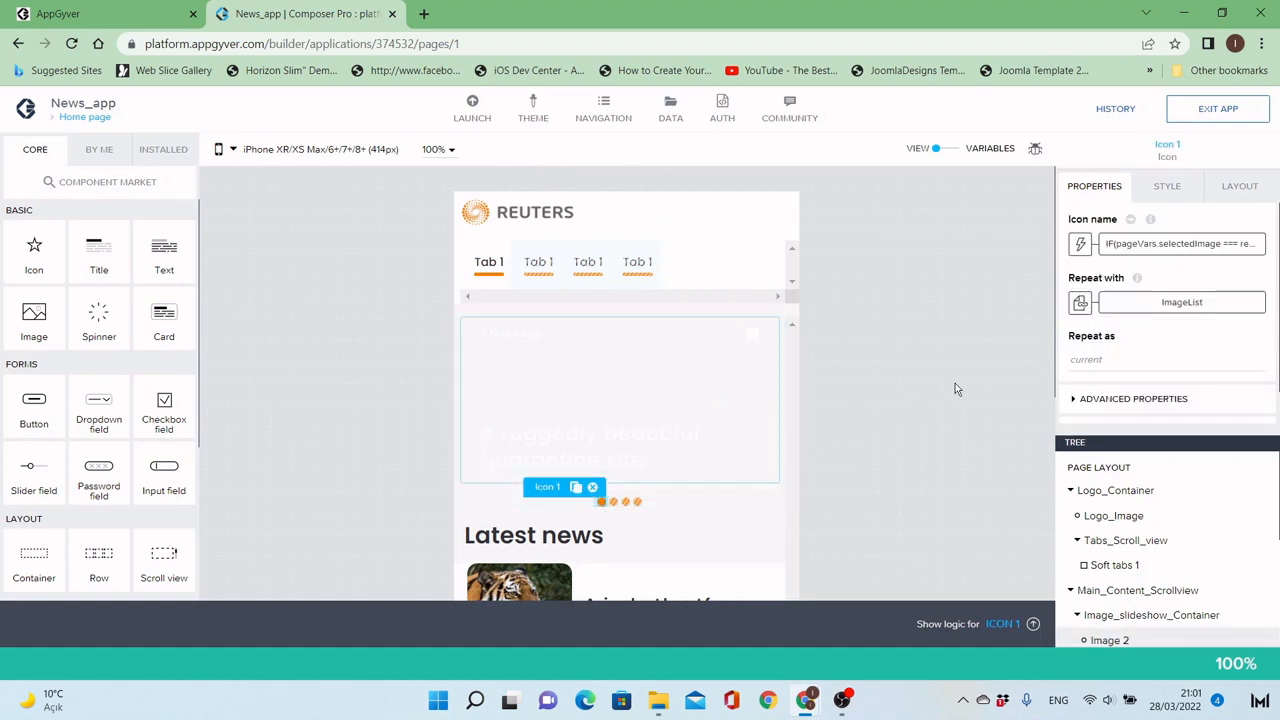
Step: Set the slideshow dot's Repeat with binding to Not repeated
click(1140, 308)
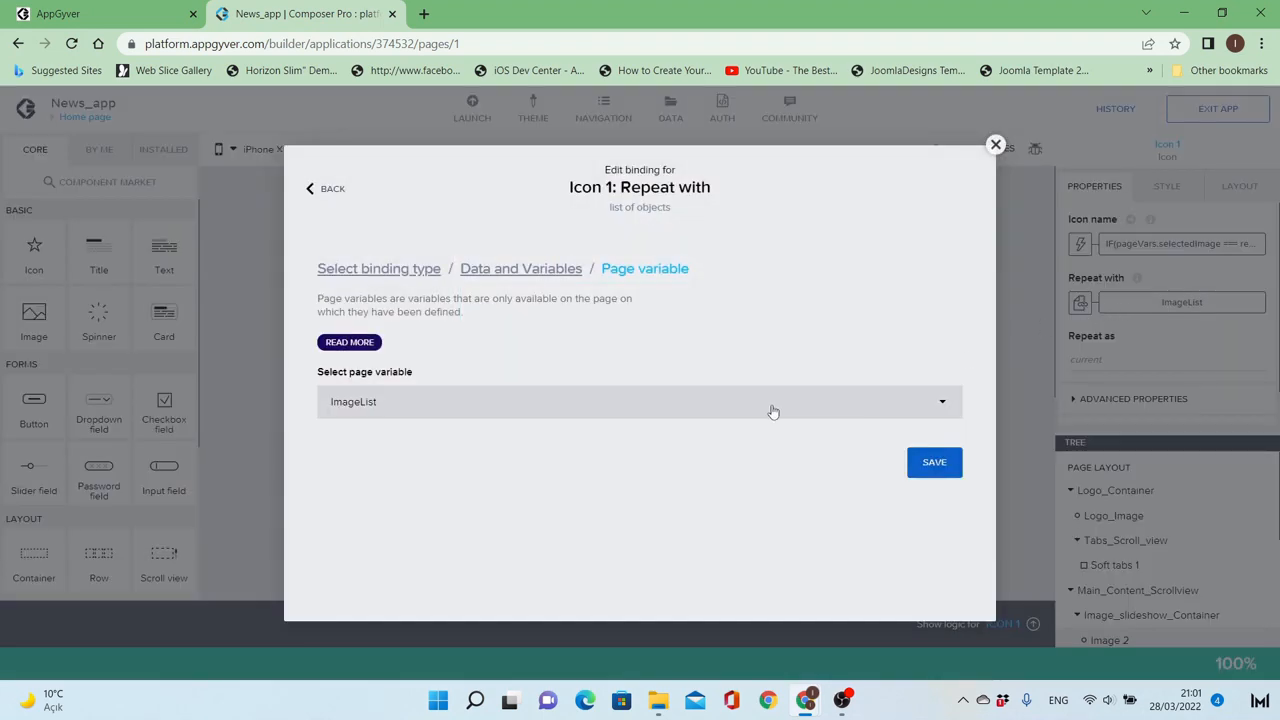
click(545, 270)
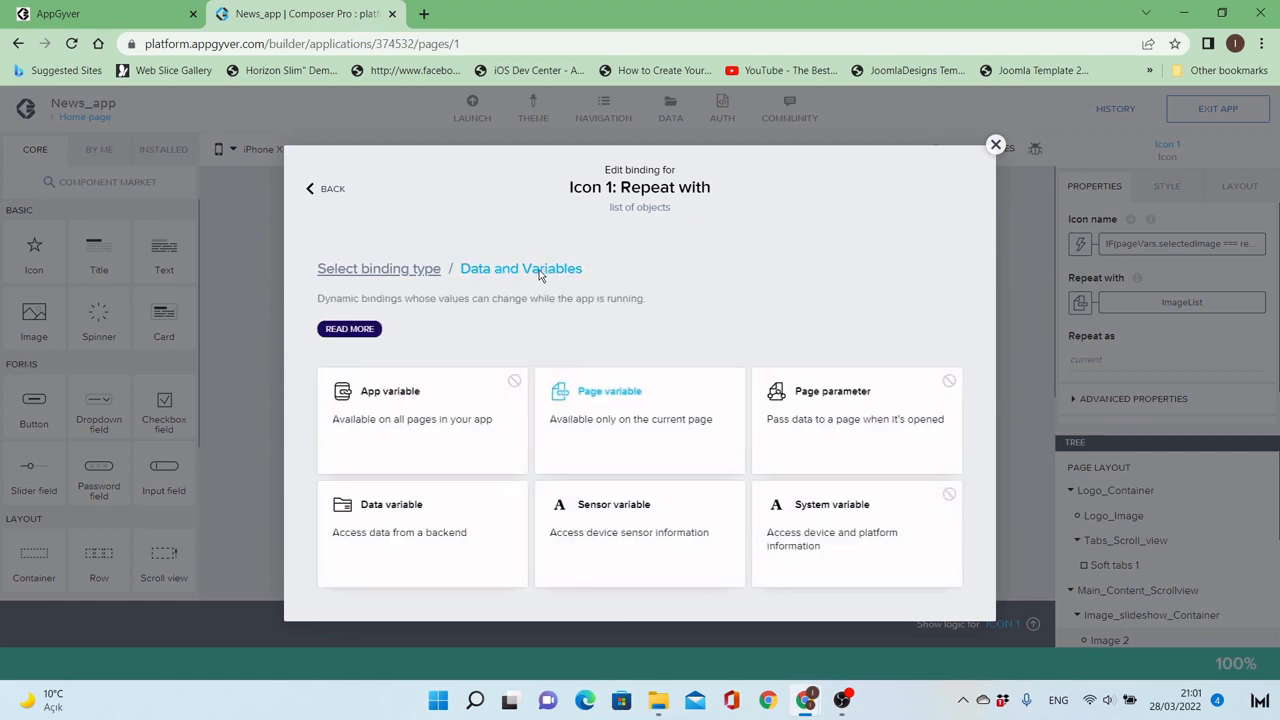
click(422, 272)
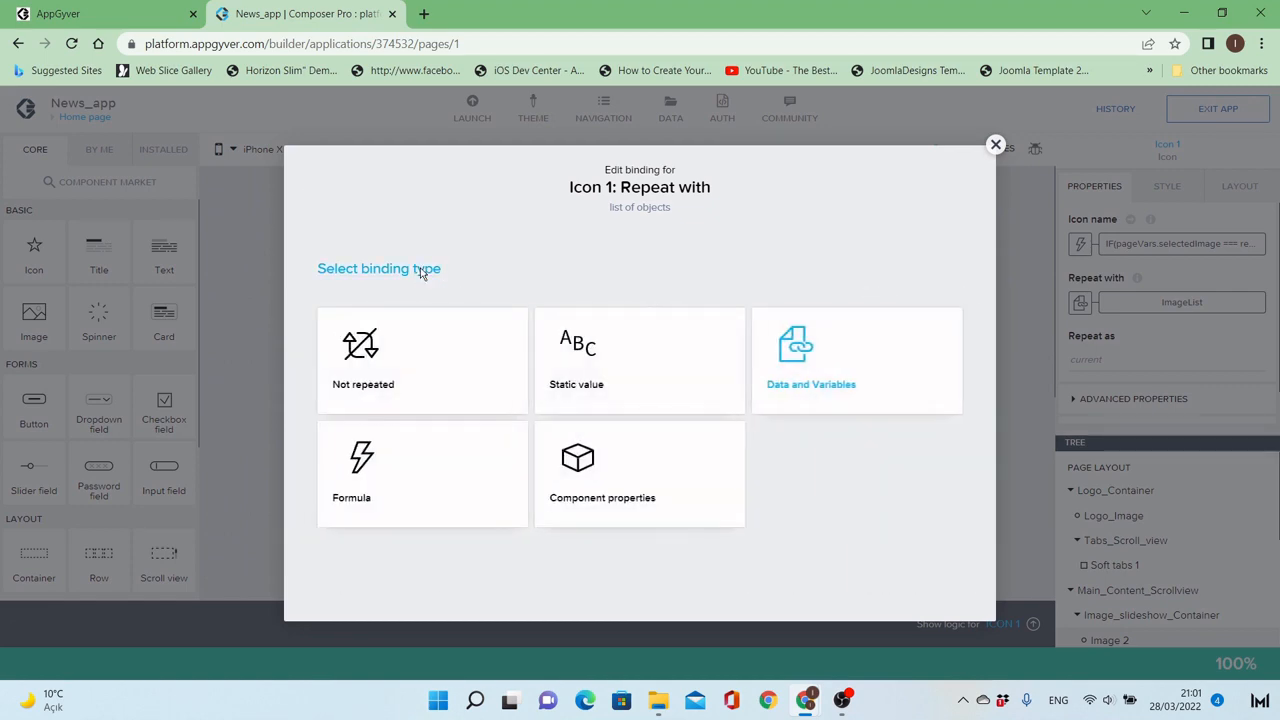
click(424, 350)
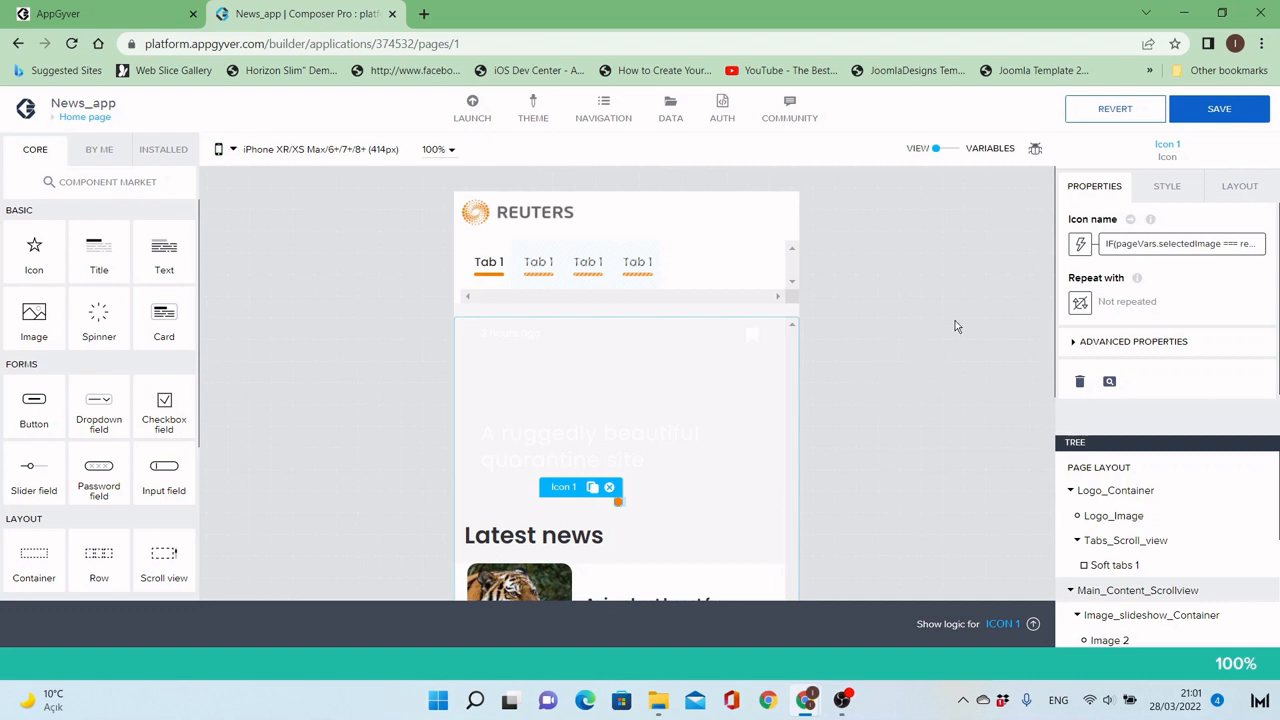
Step: Duplicate the slideshow dot twice into a row and bring up Icon 1's icon-name formula
mouse_move(600, 490)
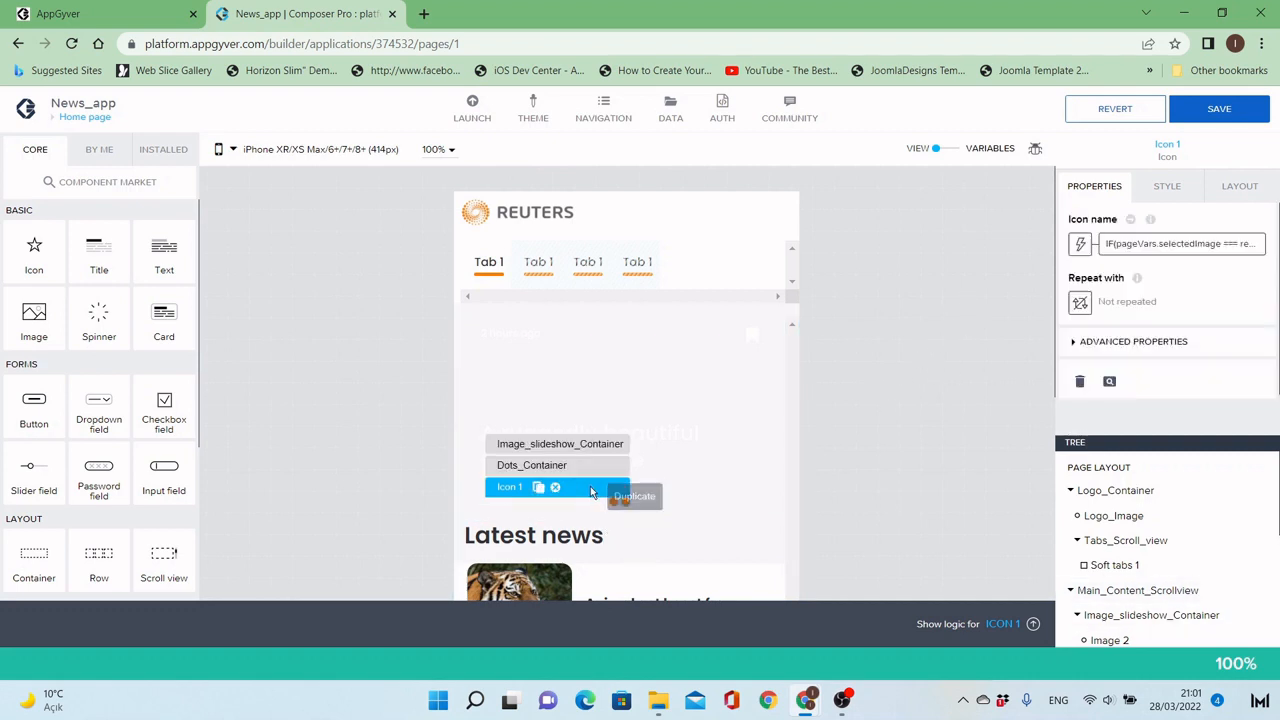
click(538, 490)
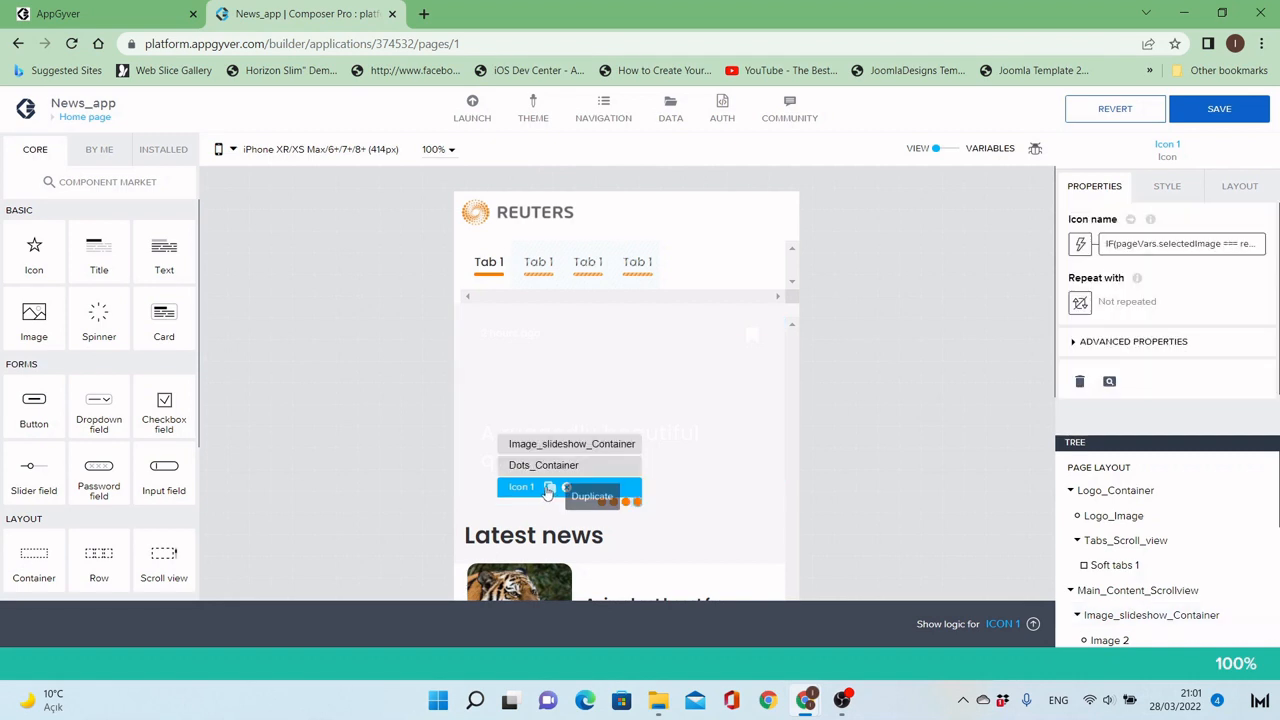
click(617, 487)
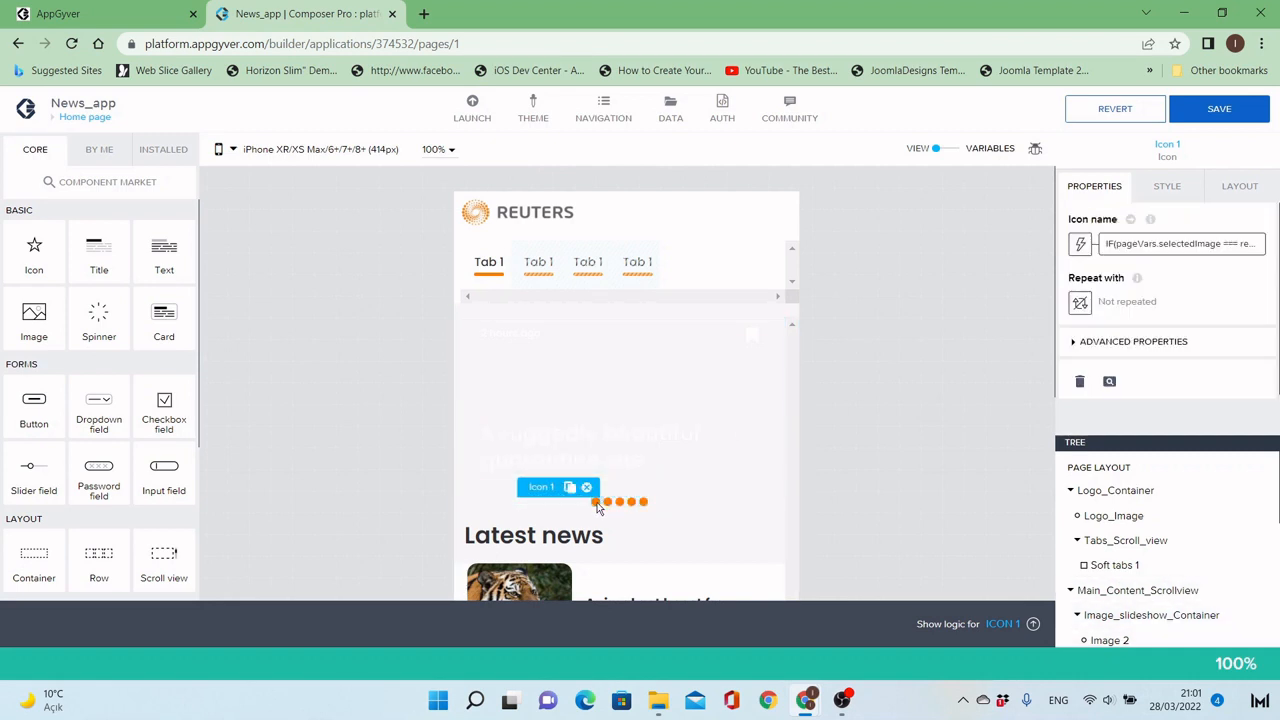
click(1203, 248)
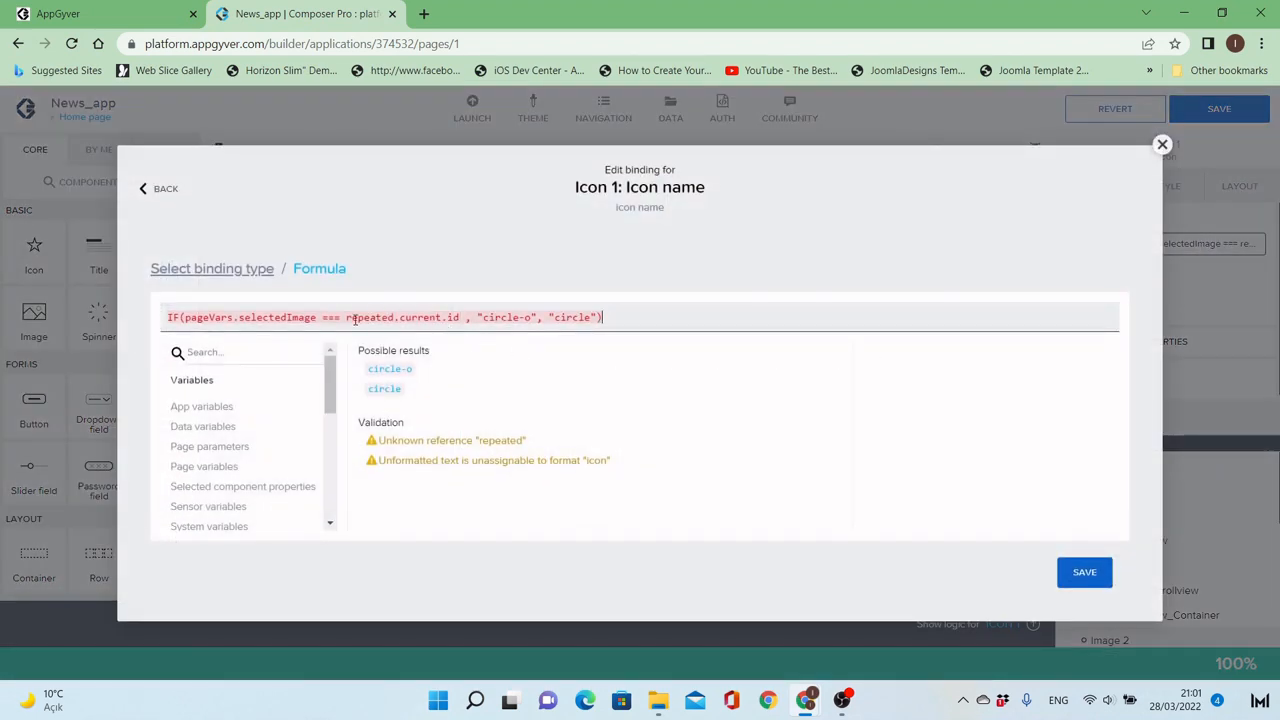
Step: Replace repeated.current.id with 1 in the icon-name IF formula and save the binding
drag(346, 317, 461, 321)
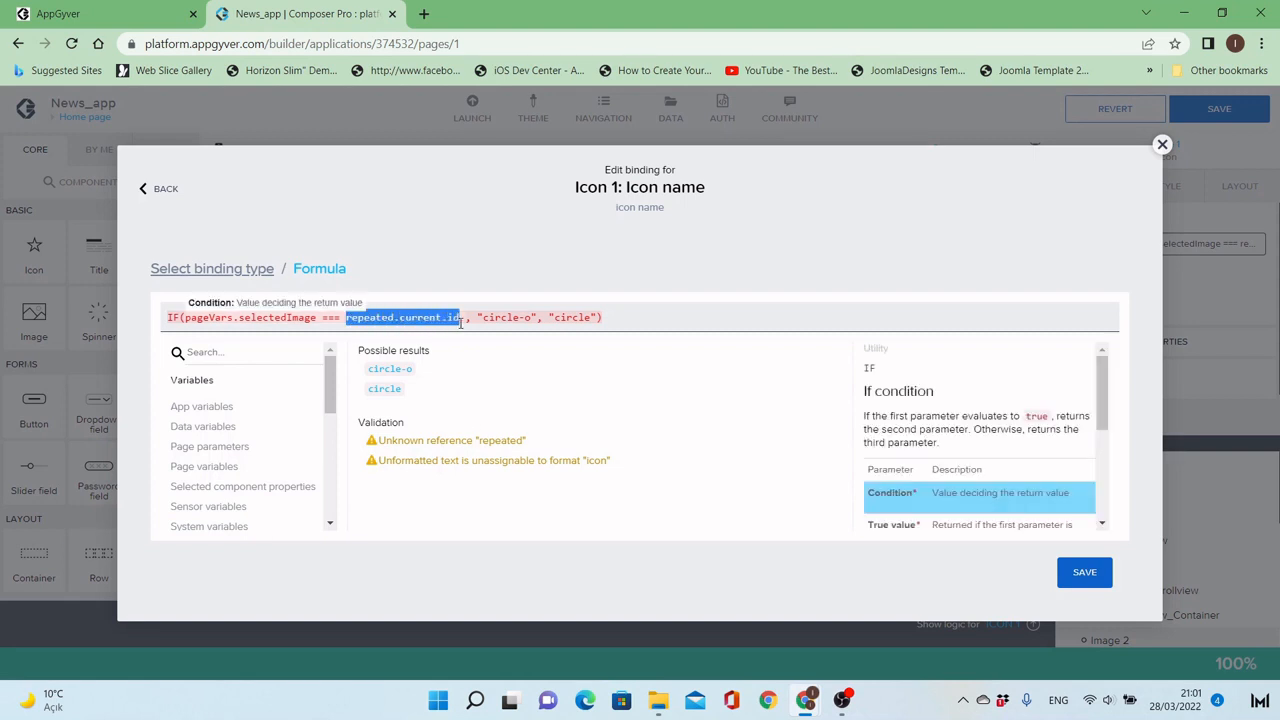
click(716, 317)
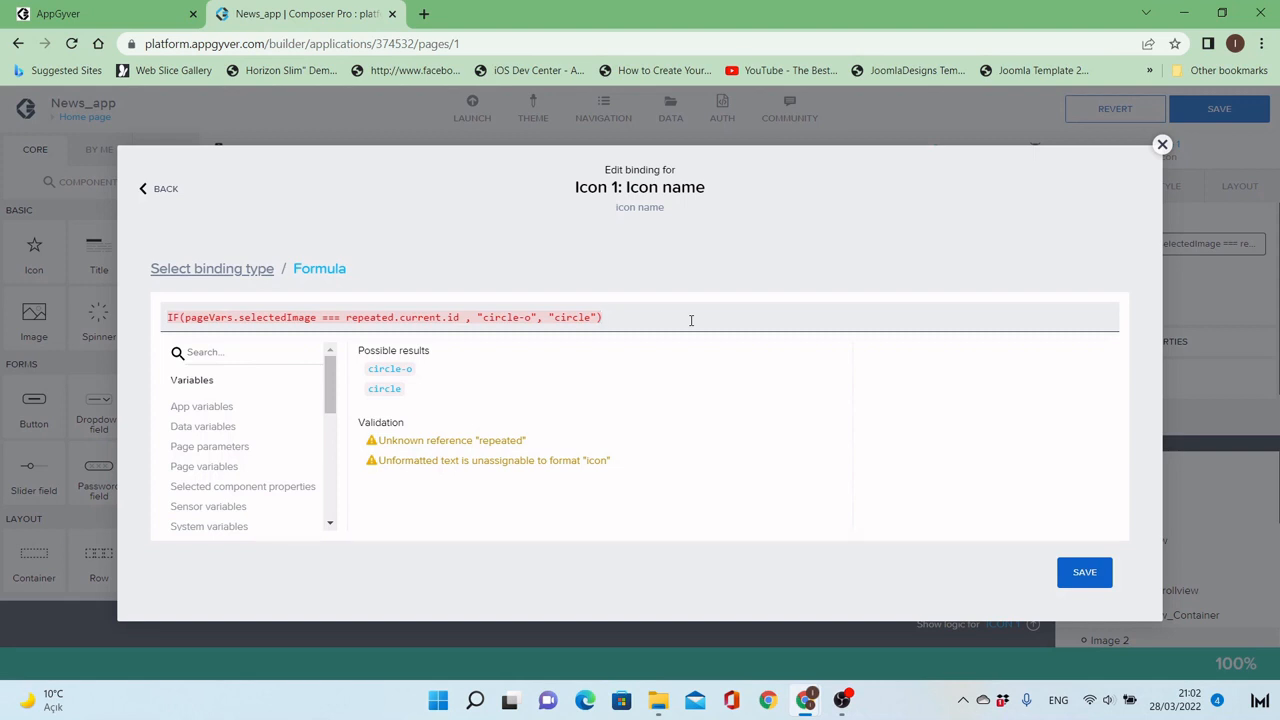
click(687, 320)
click(346, 317)
drag(346, 317, 464, 322)
click(642, 318)
drag(345, 318, 463, 321)
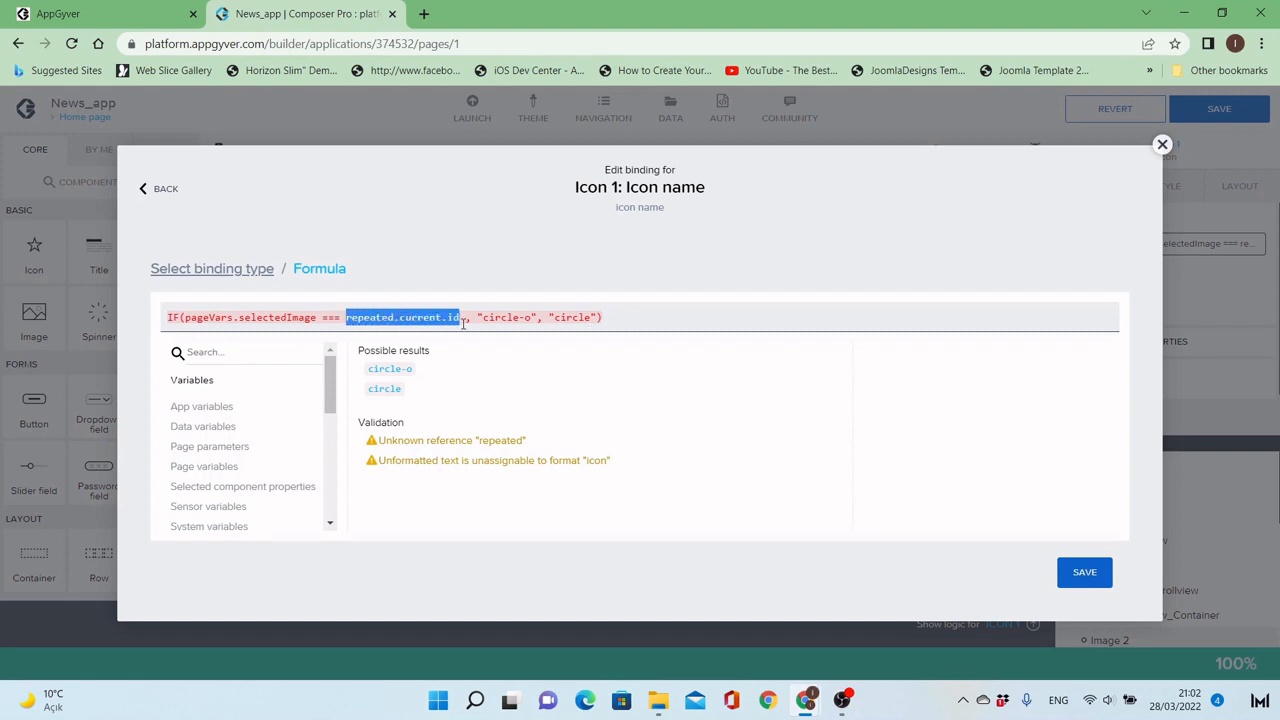
text(1)
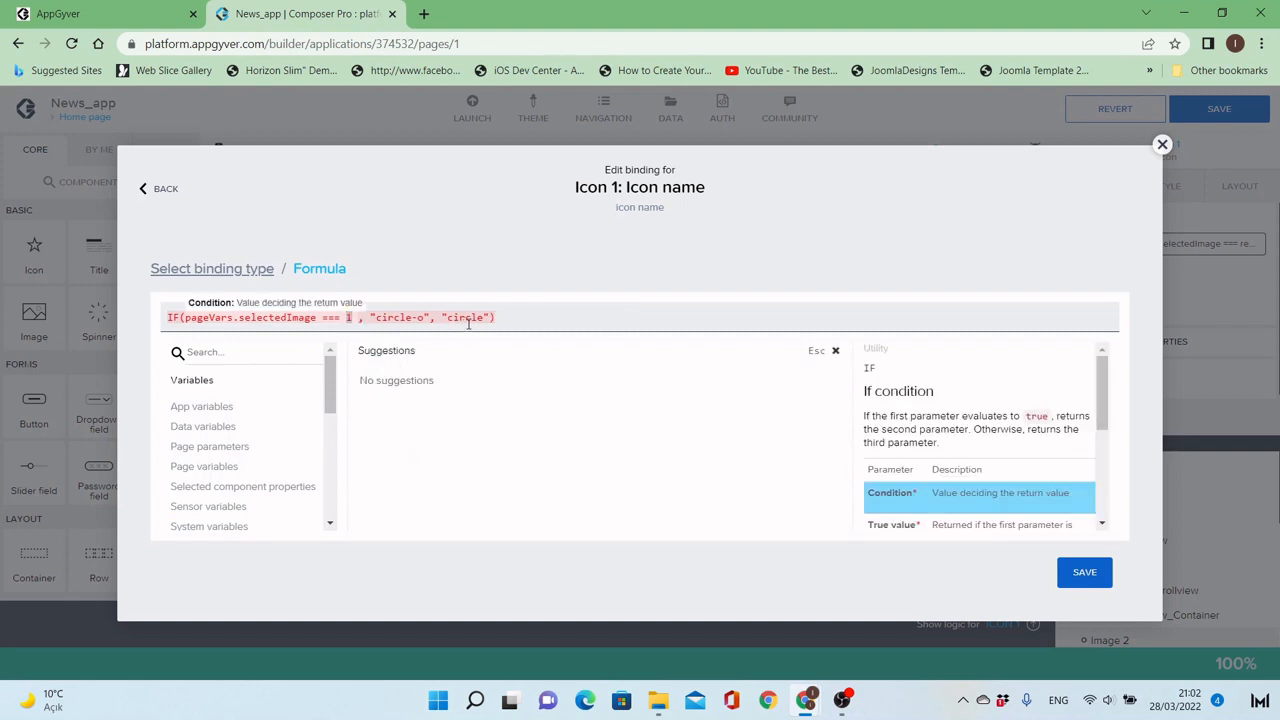
drag(519, 319, 164, 320)
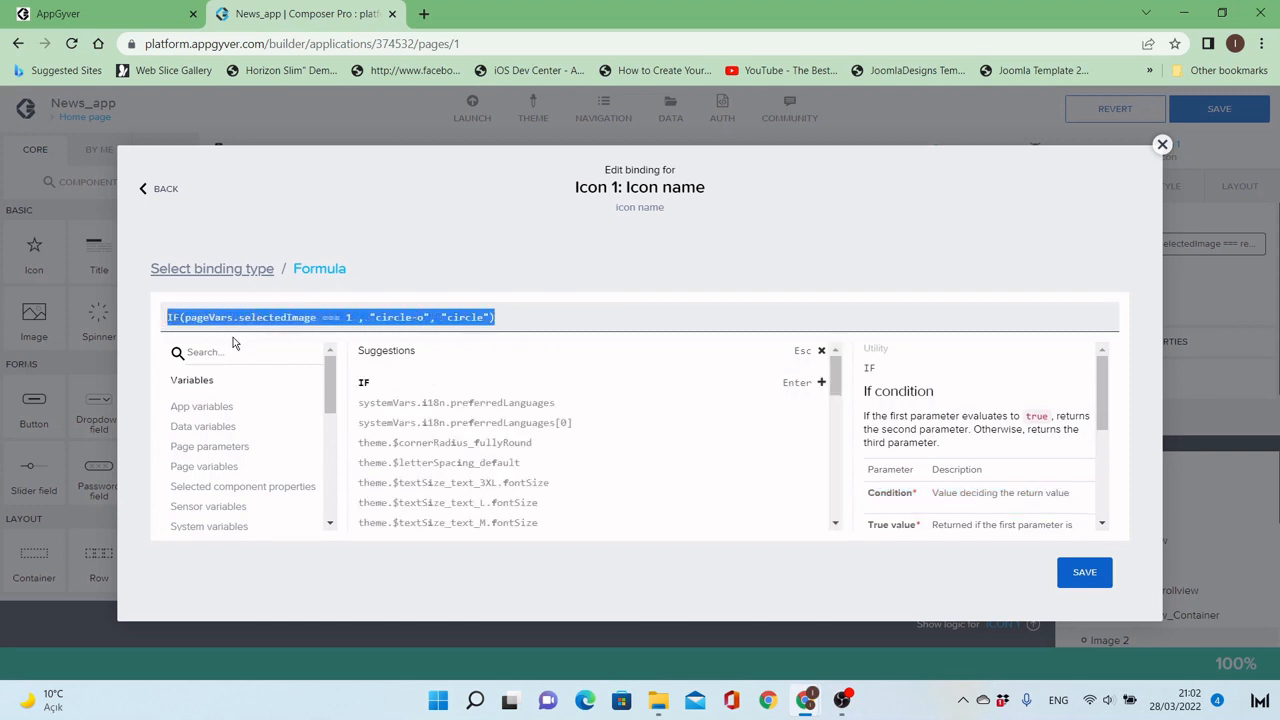
click(1078, 580)
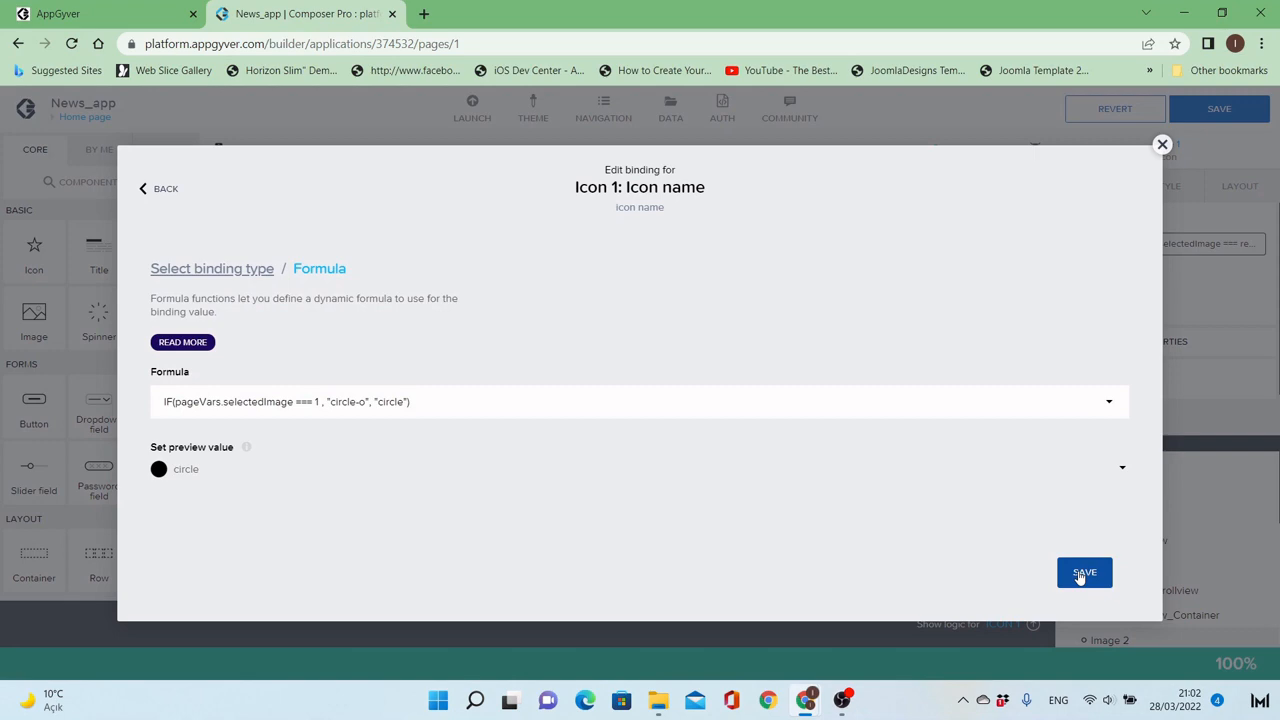
click(1082, 574)
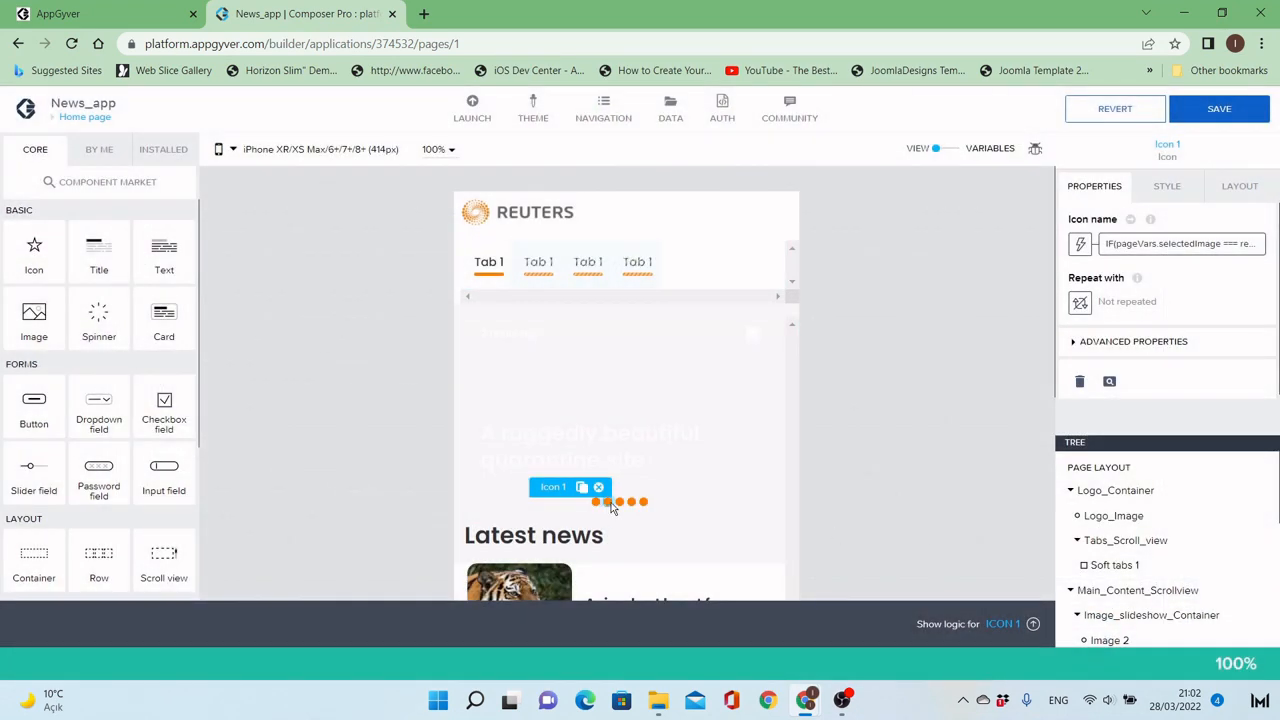
Step: Bind the next two dots' icon-name formulas to compare pageVars.selectedImage with 2 and 3
click(1108, 246)
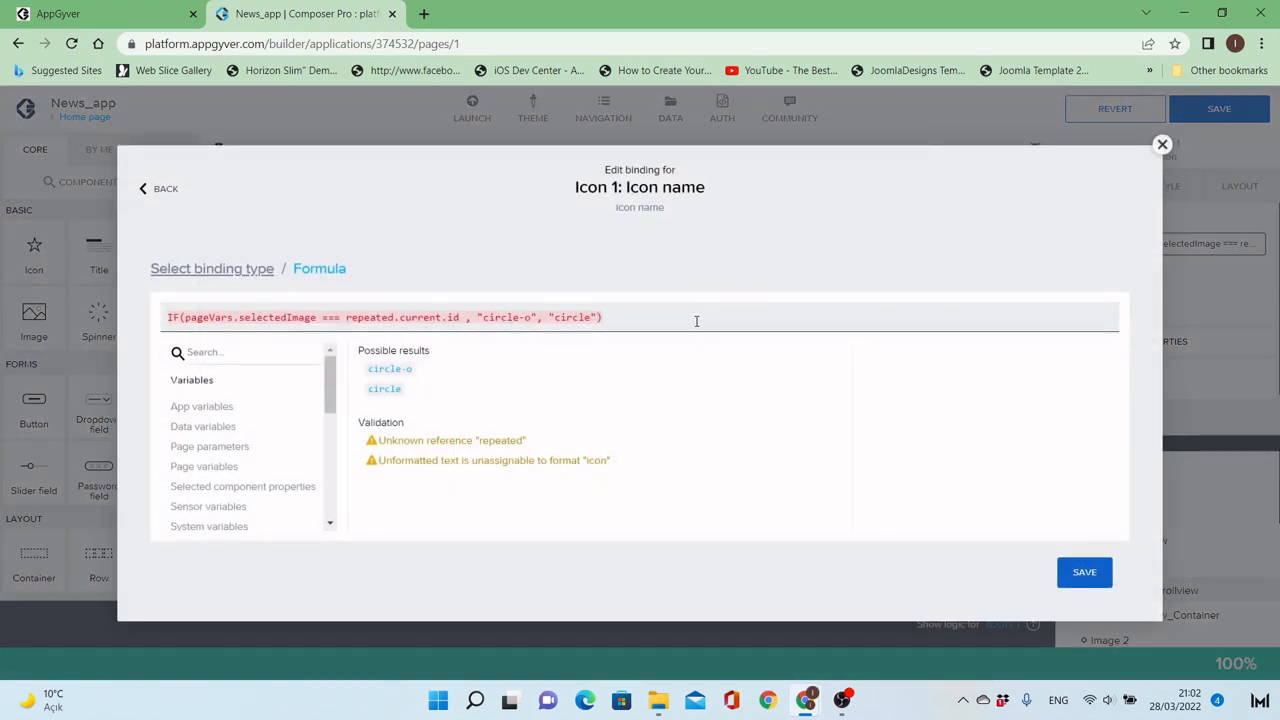
key(ctrl+a)
text(IF(pageVars.selectedImage === 1 , "circle-o", "circle"))
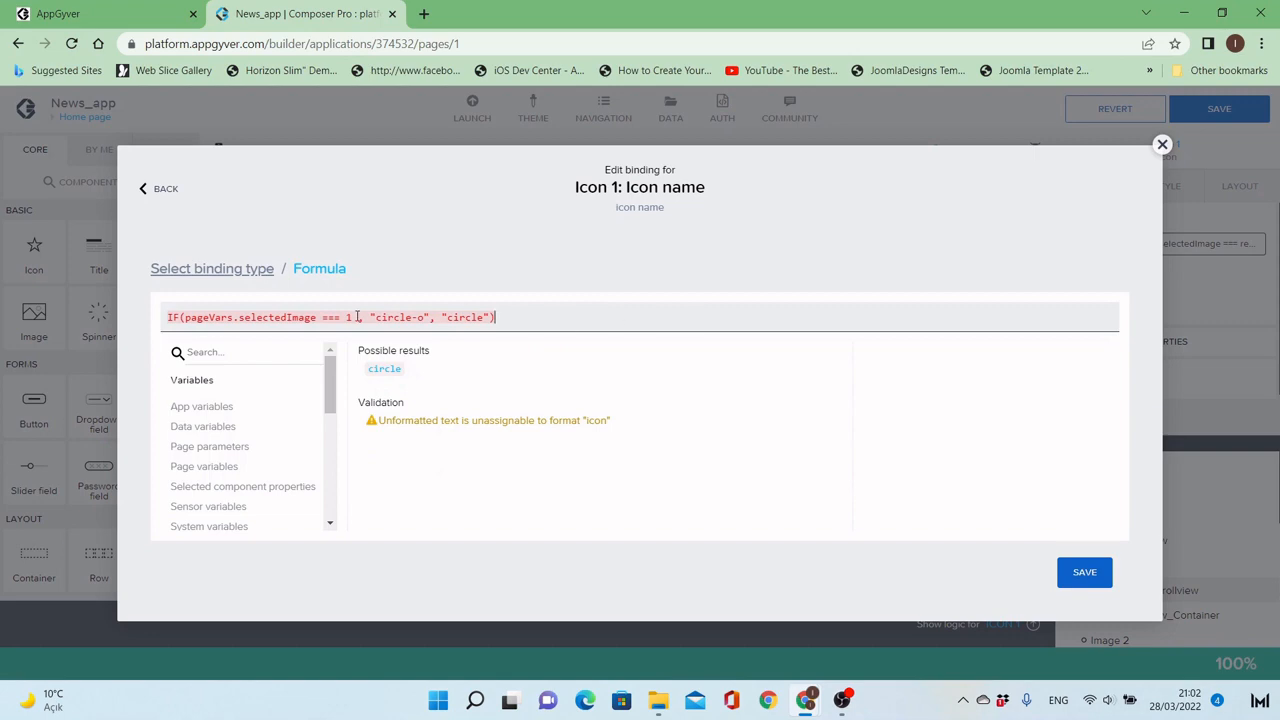
double_click(349, 317)
text(2)
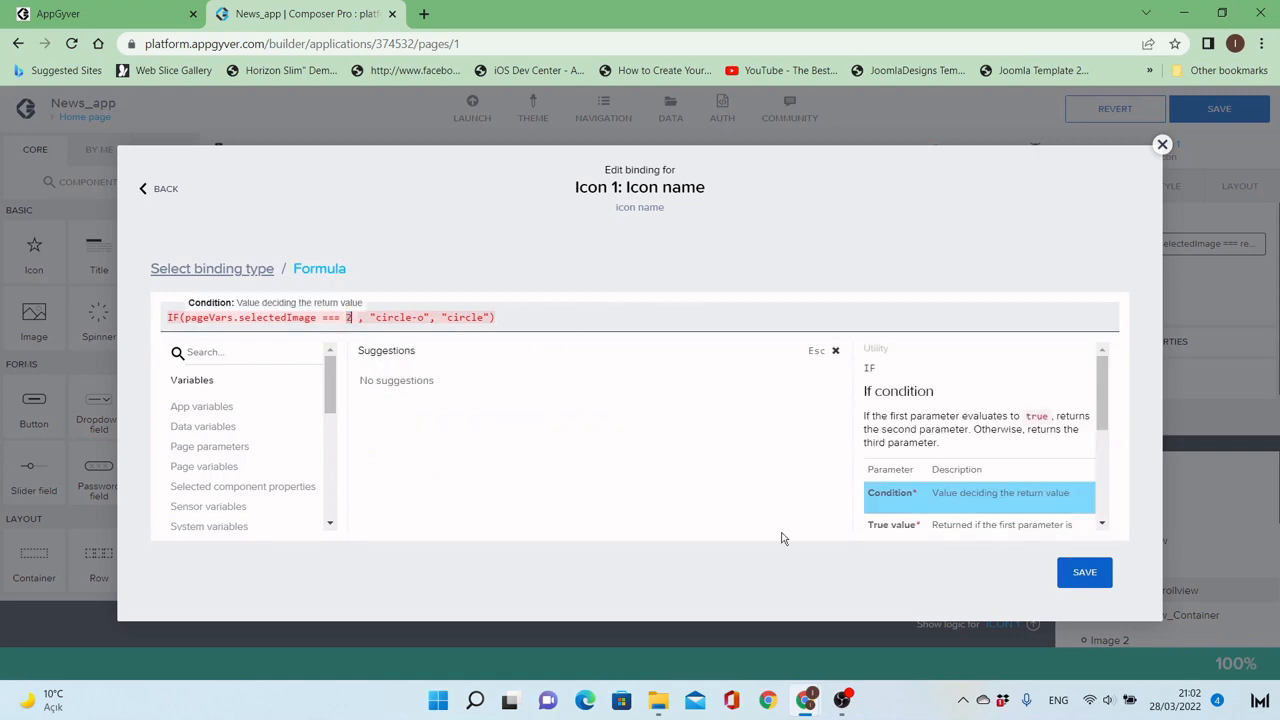
click(1072, 573)
click(1078, 582)
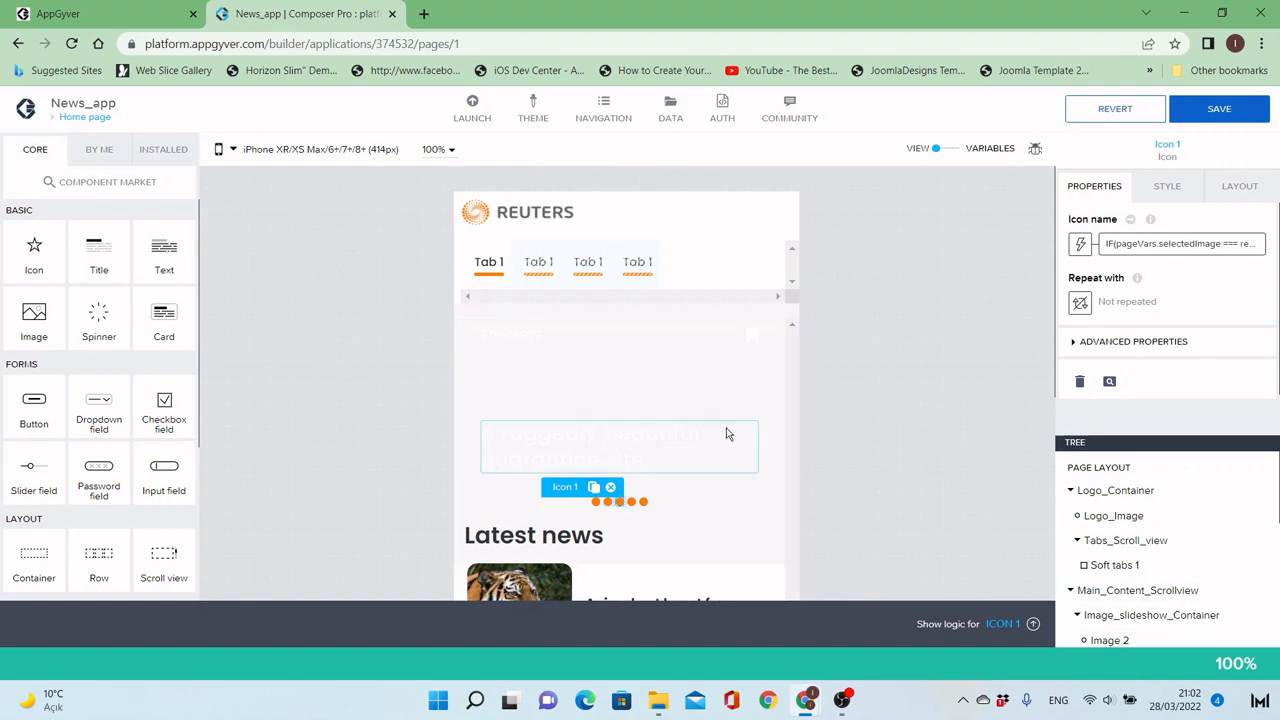
click(1142, 249)
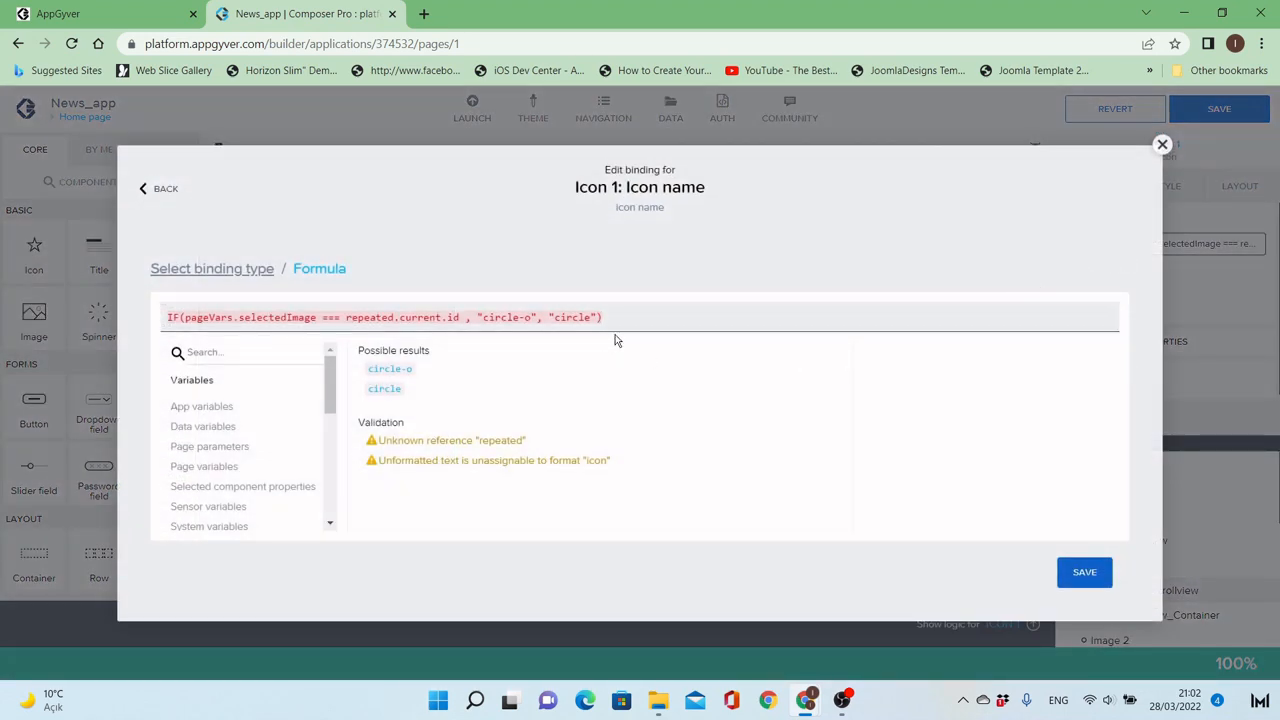
drag(638, 317, 103, 335)
key(BackSpace)
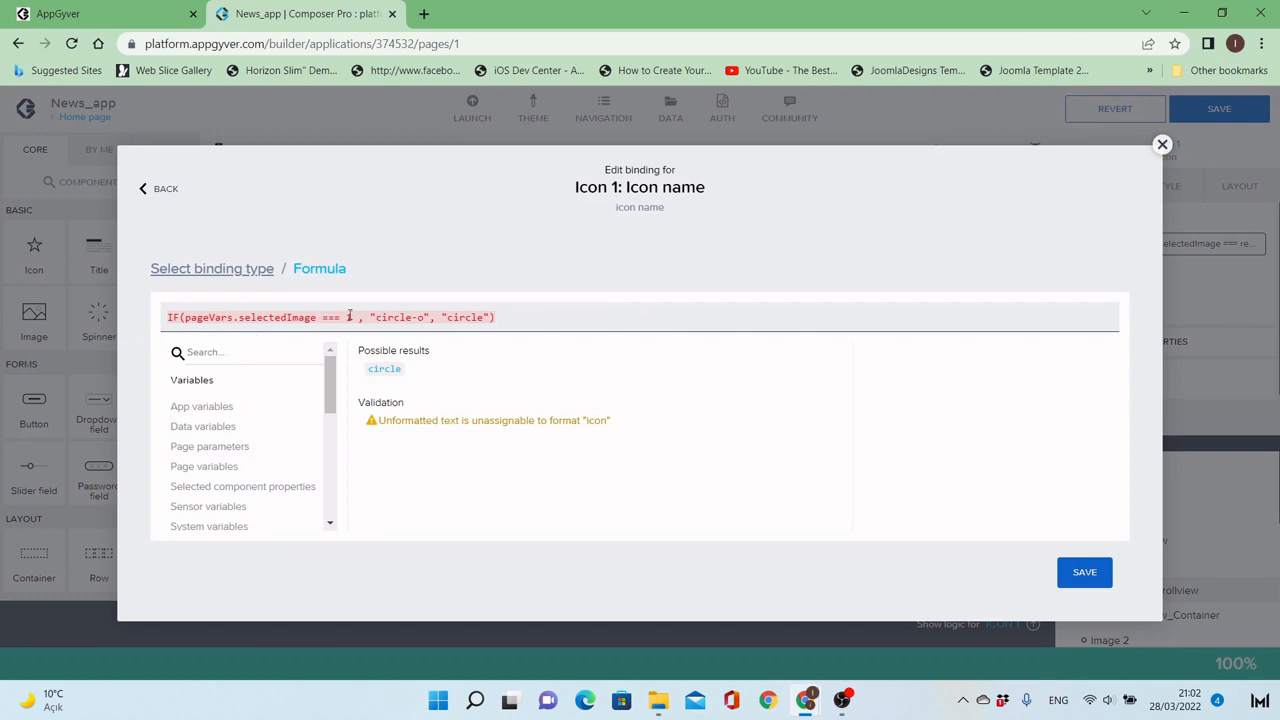
text(3)
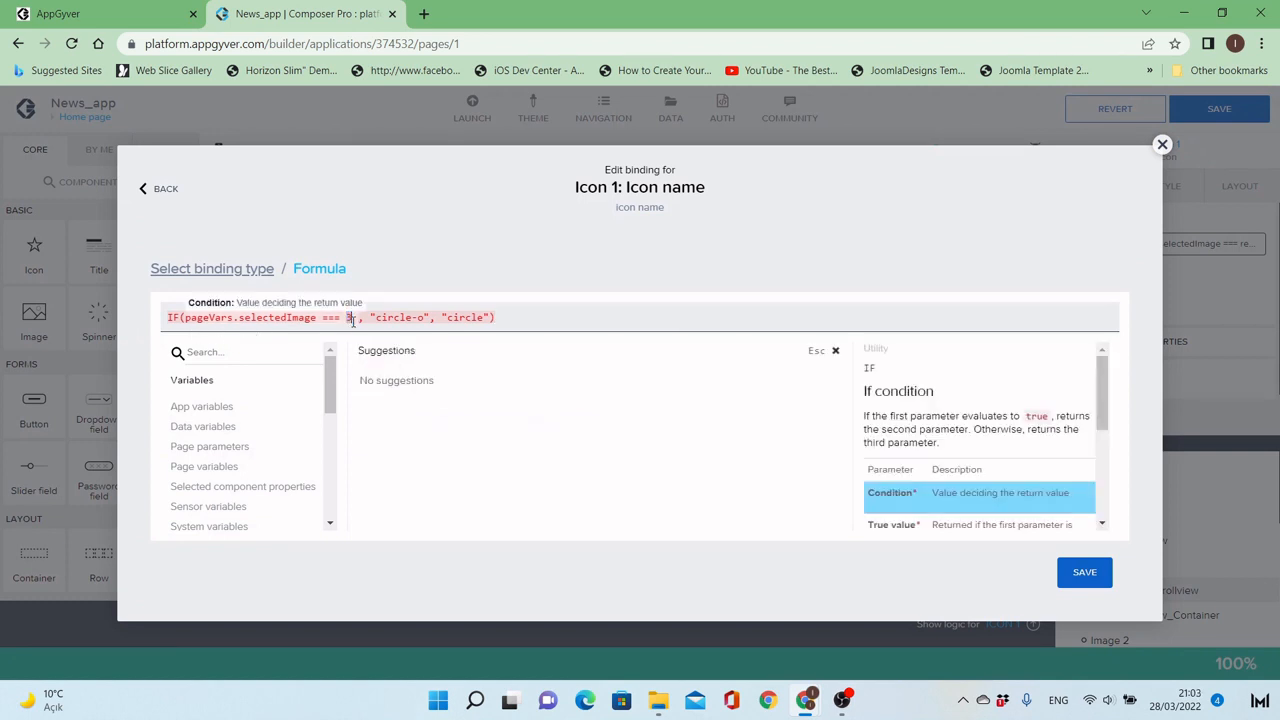
click(1075, 574)
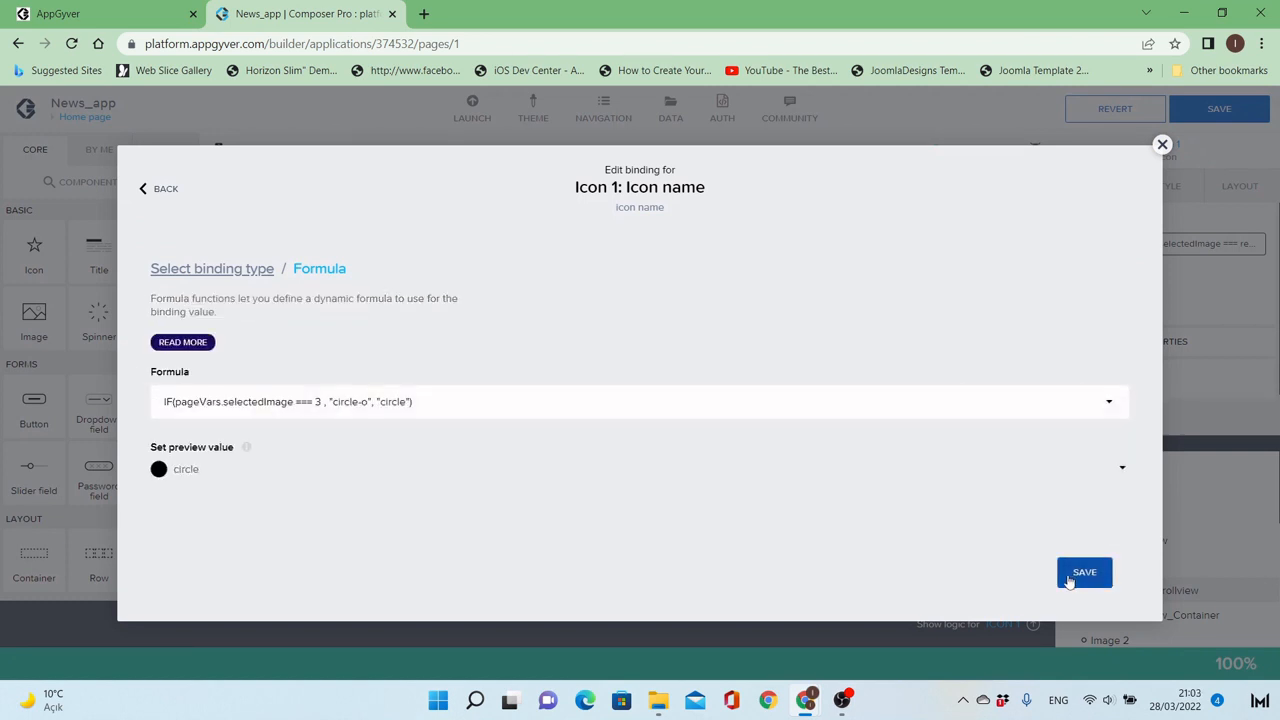
click(1073, 575)
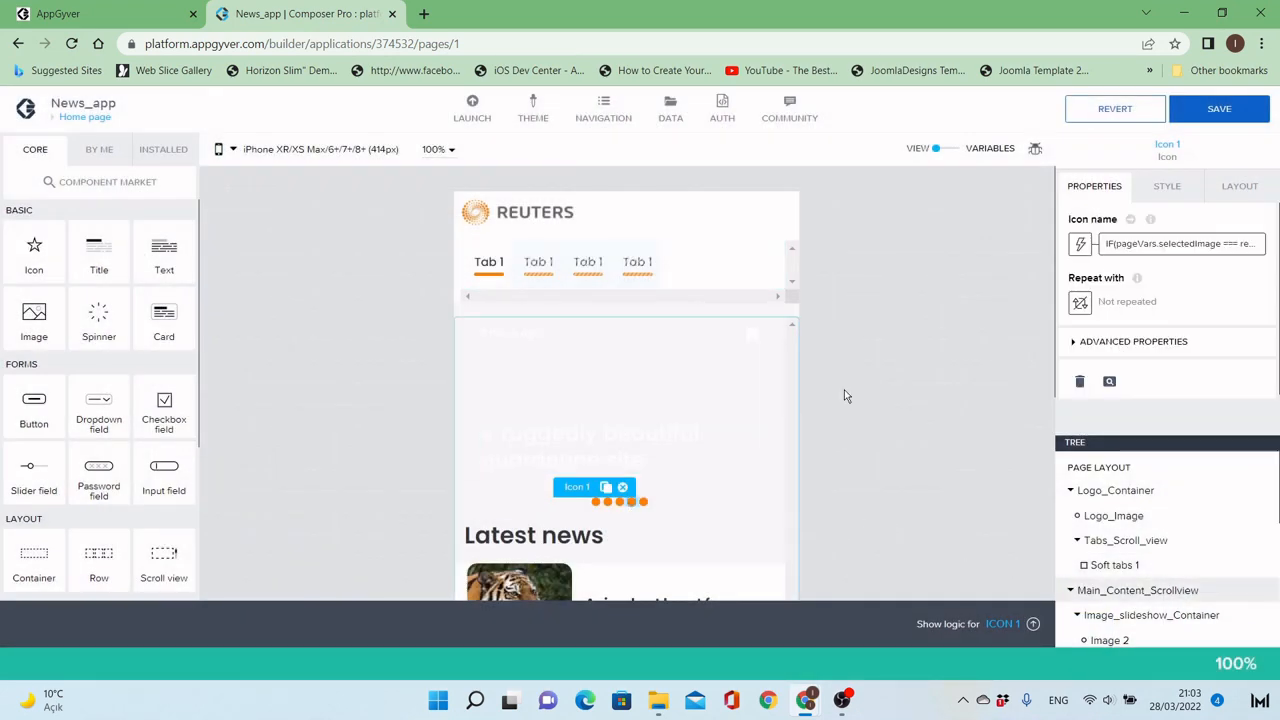
Step: Bind the last two dots' icon-name formulas to compare pageVars.selectedImage with 4 and 5
click(1180, 244)
key(ctrl+a)
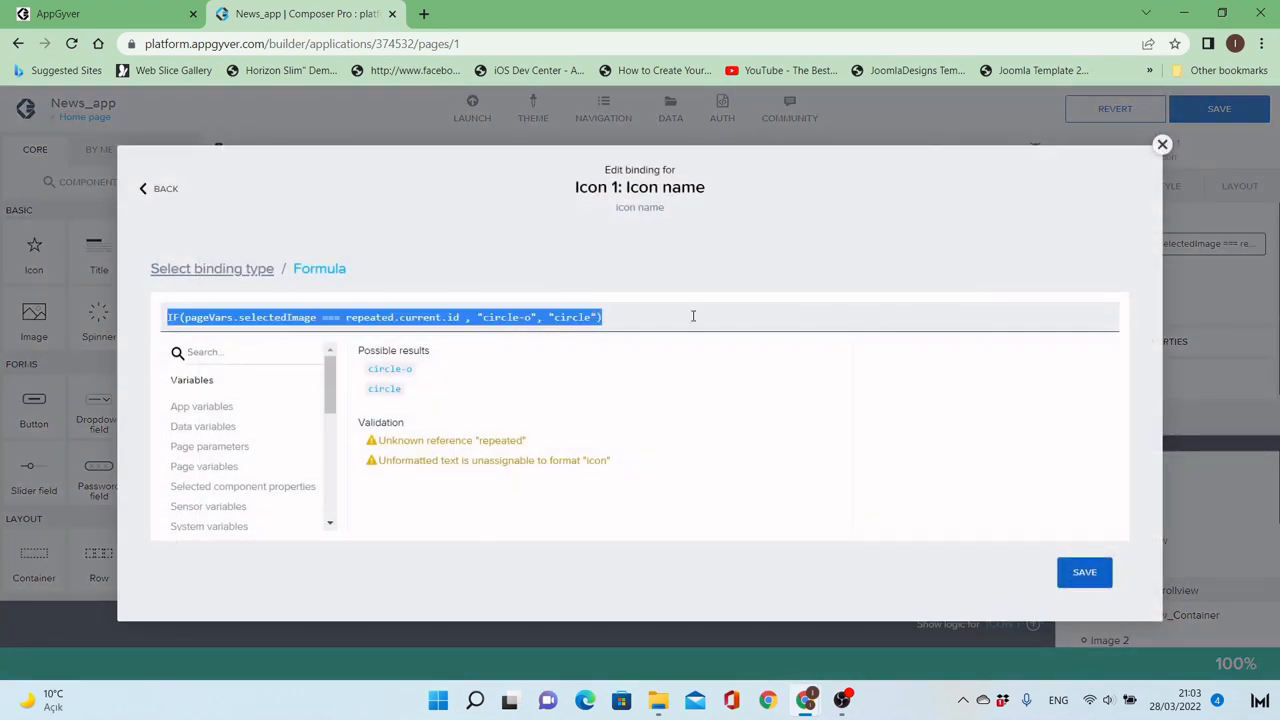
text(IF(pageVars.selectedImage === 1 , "circle-o", "circle"))
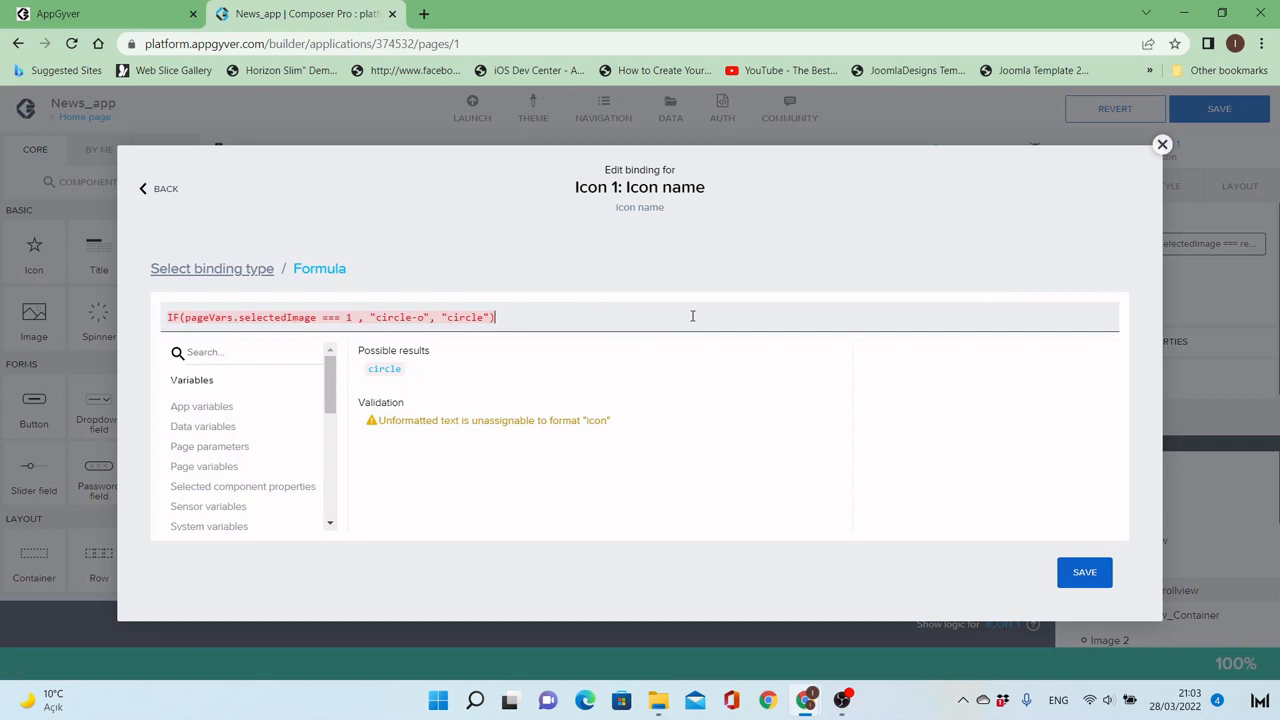
double_click(347, 317)
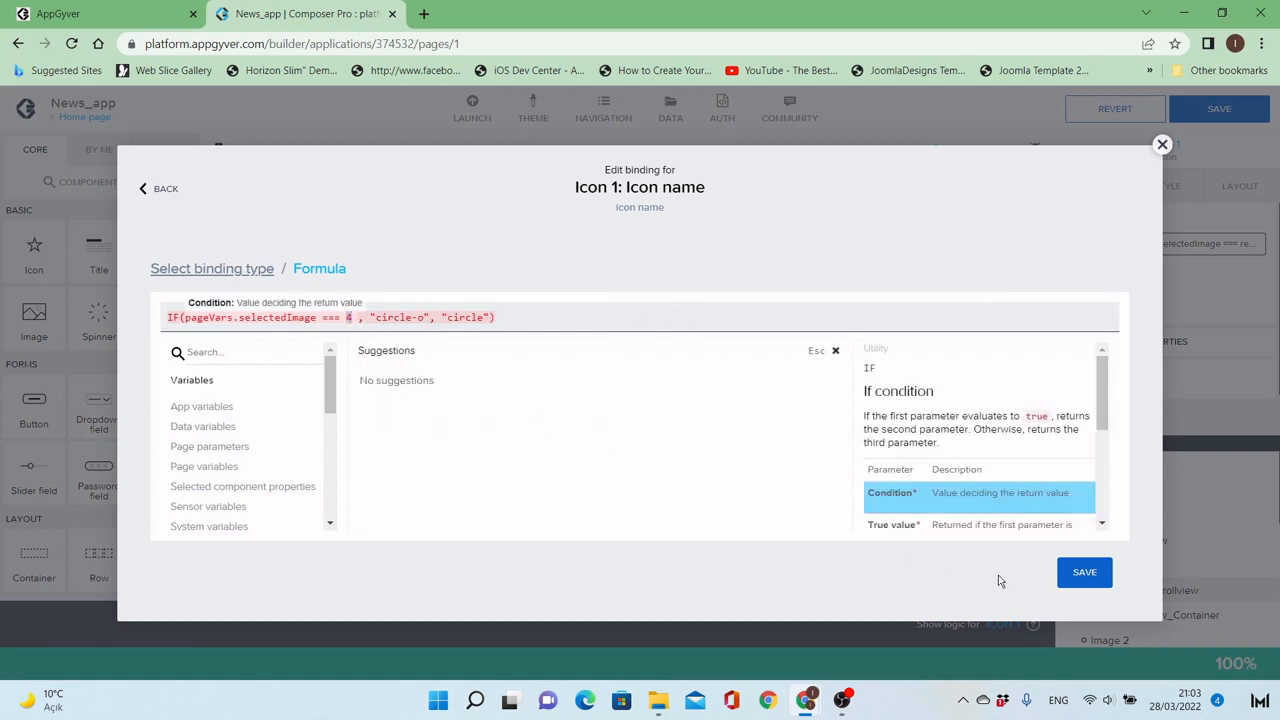
click(1084, 572)
click(1083, 571)
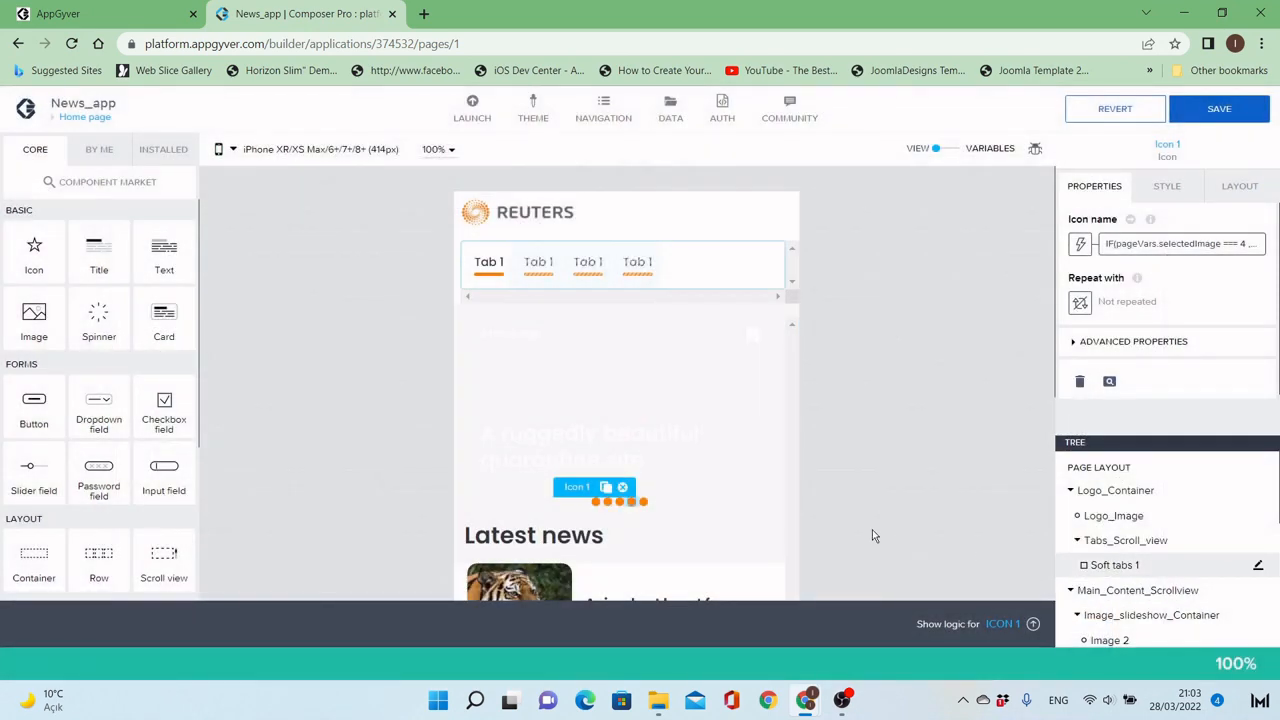
click(1190, 255)
triple_click(658, 317)
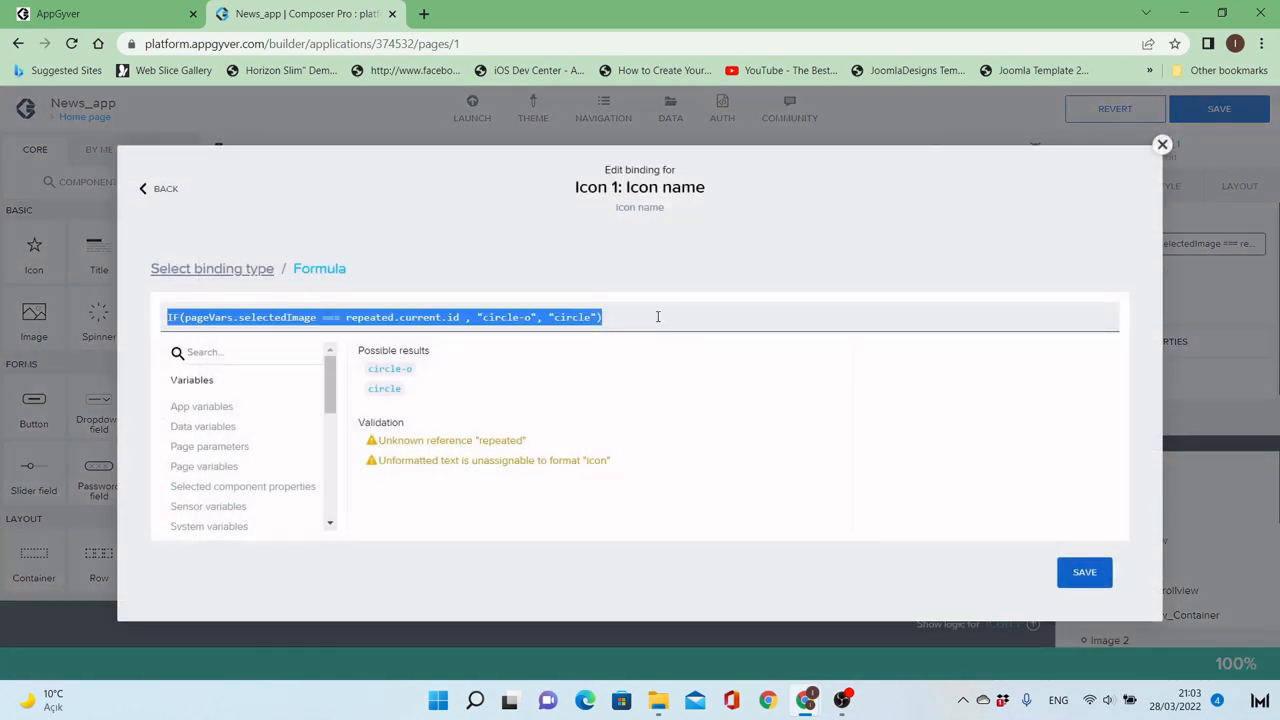
text(IF(pageVars.selectedImage === 1, "circle-o", "circle"))
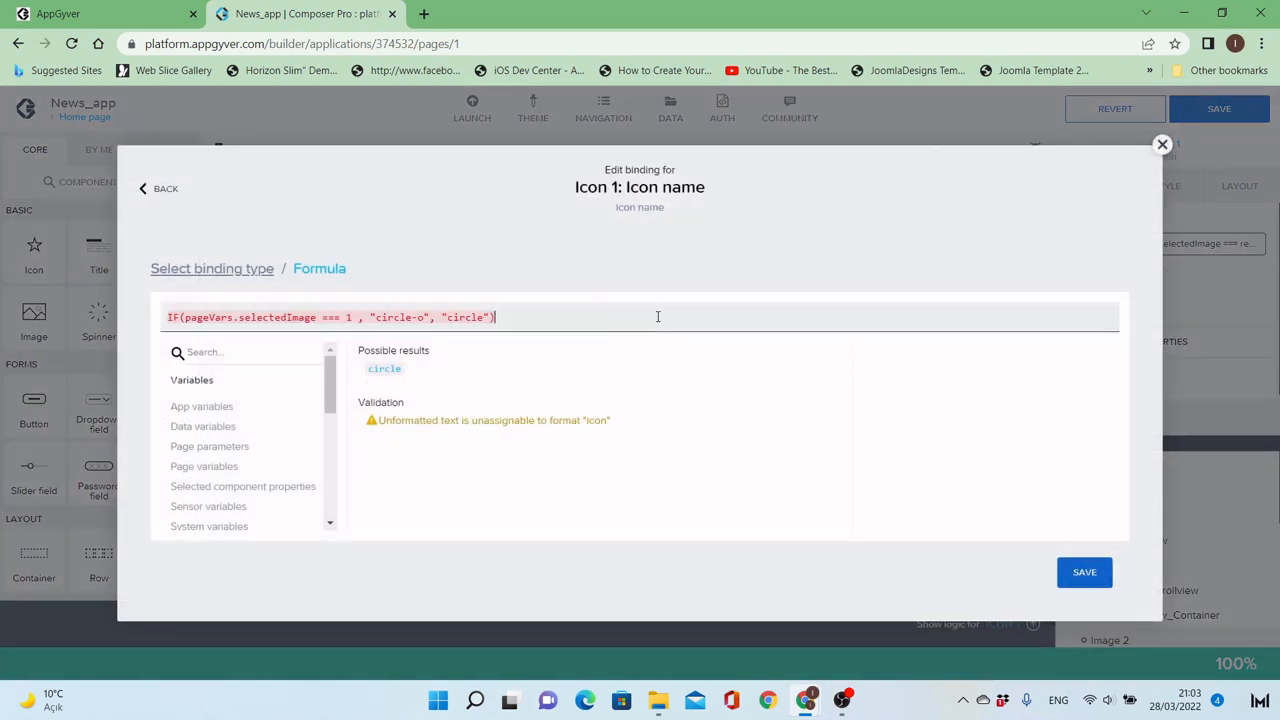
double_click(350, 317)
text(5)
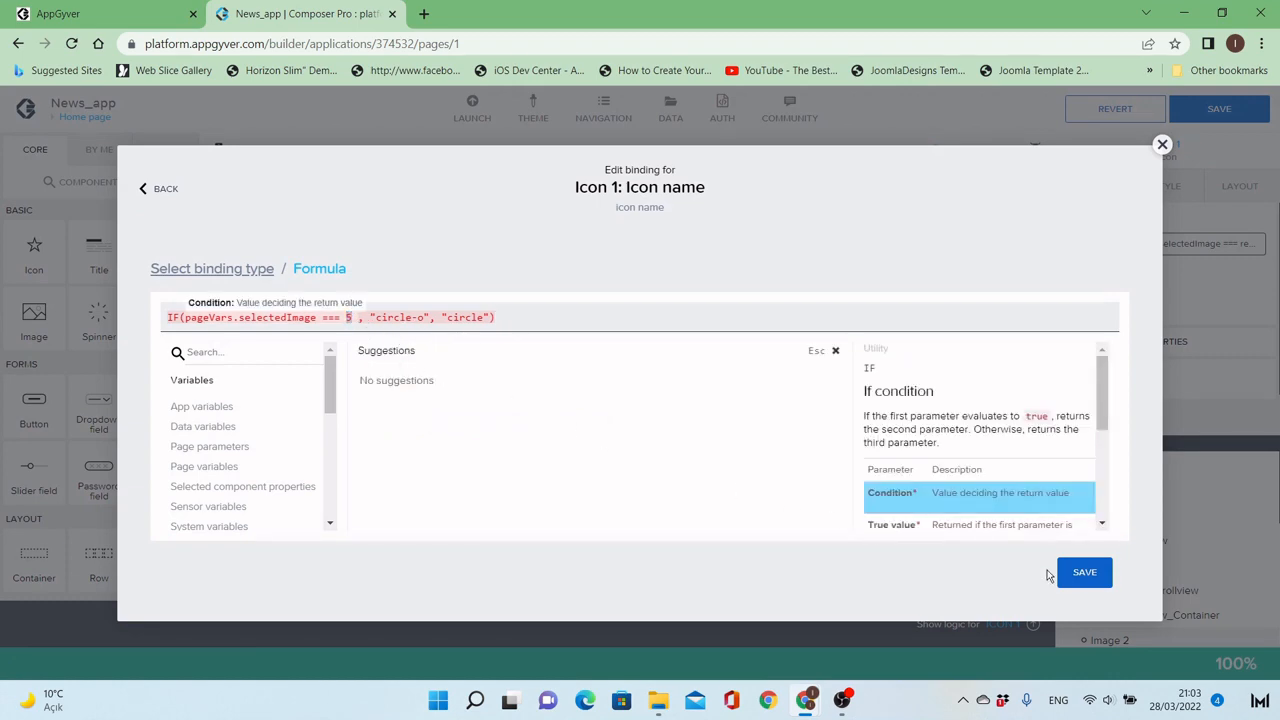
click(1082, 573)
click(1081, 574)
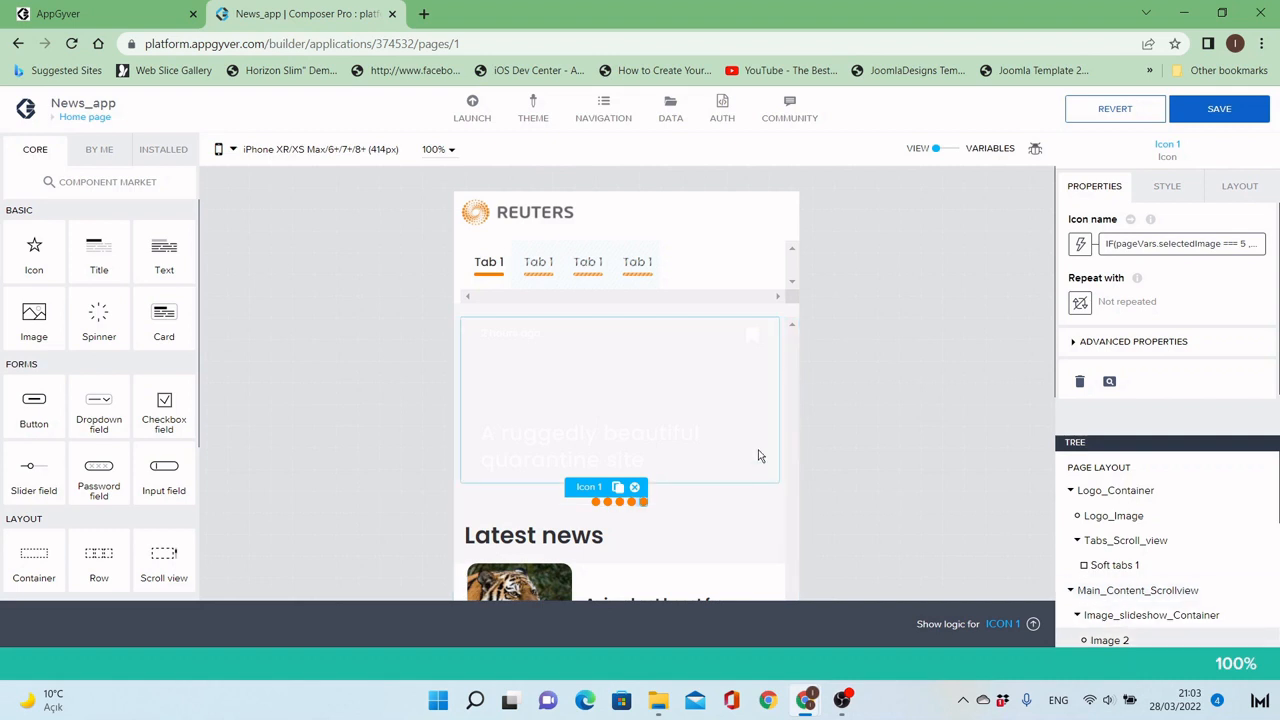
Step: Clear Image 2's old source formula and start it from NEWS_set indexed by [selectedImage -1]
click(766, 395)
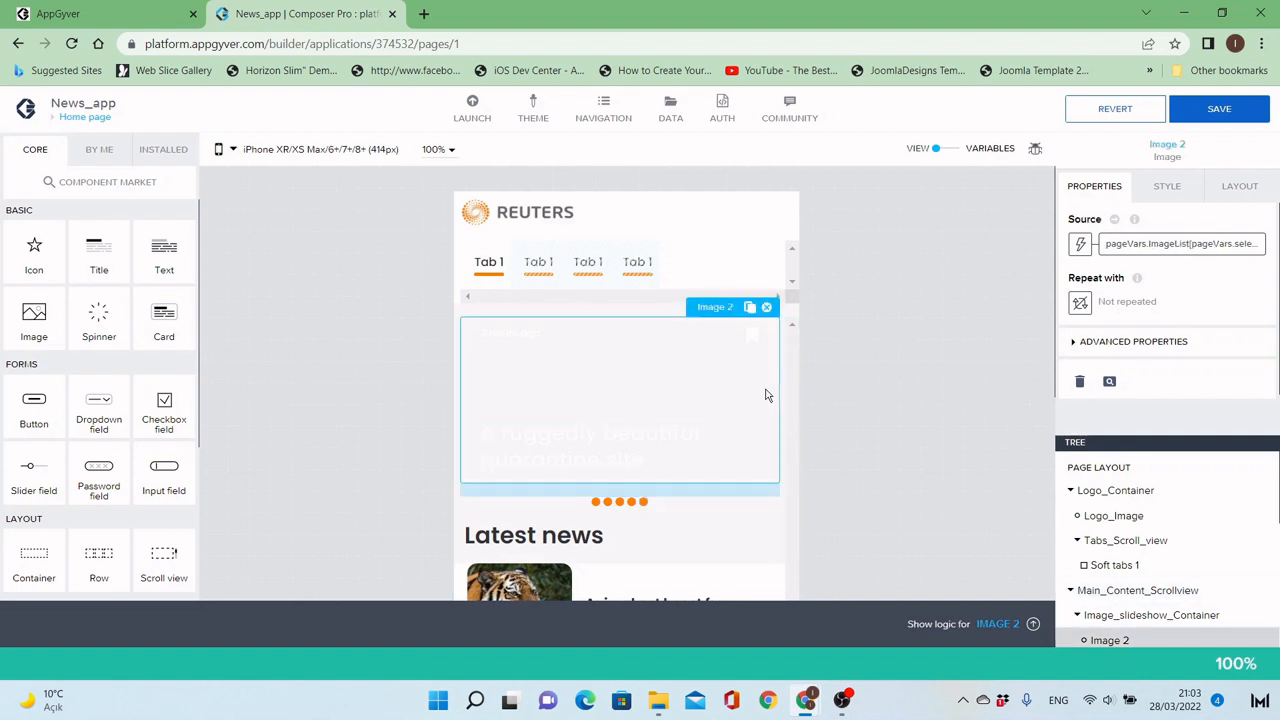
click(1138, 250)
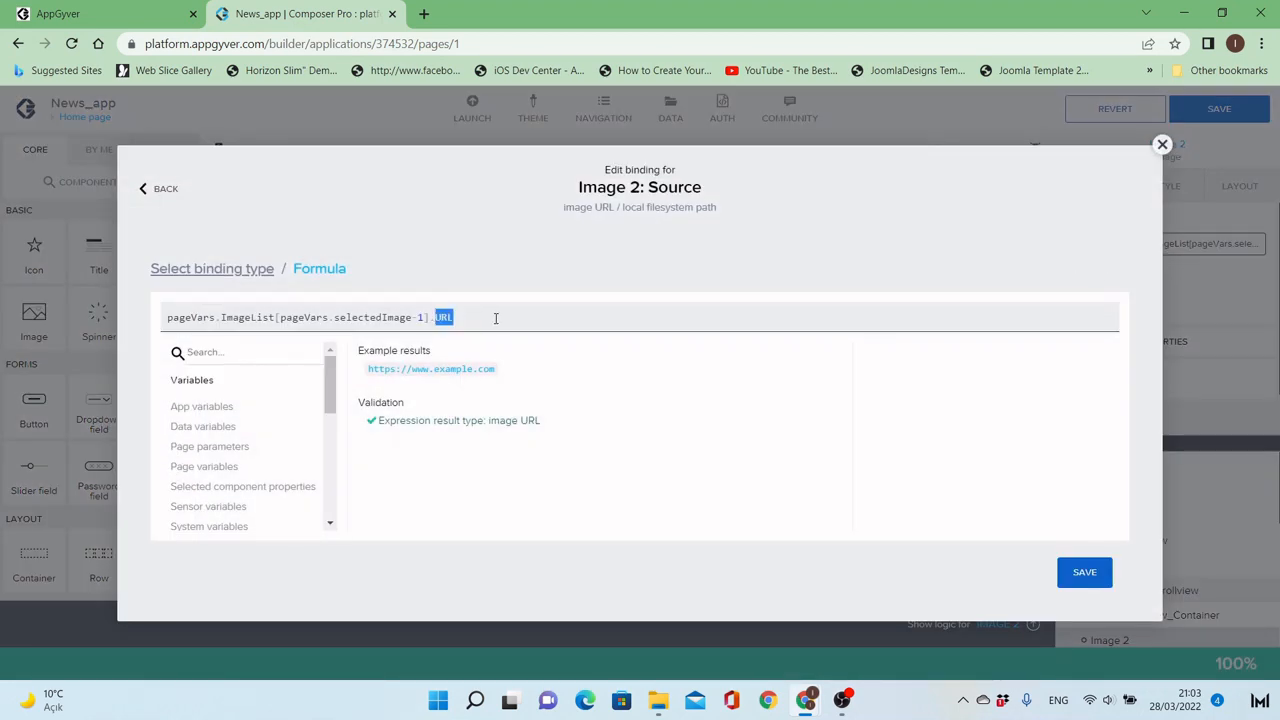
key(BackSpace)
key(BackSpace)
key(BackSpace)
key(BackSpace)
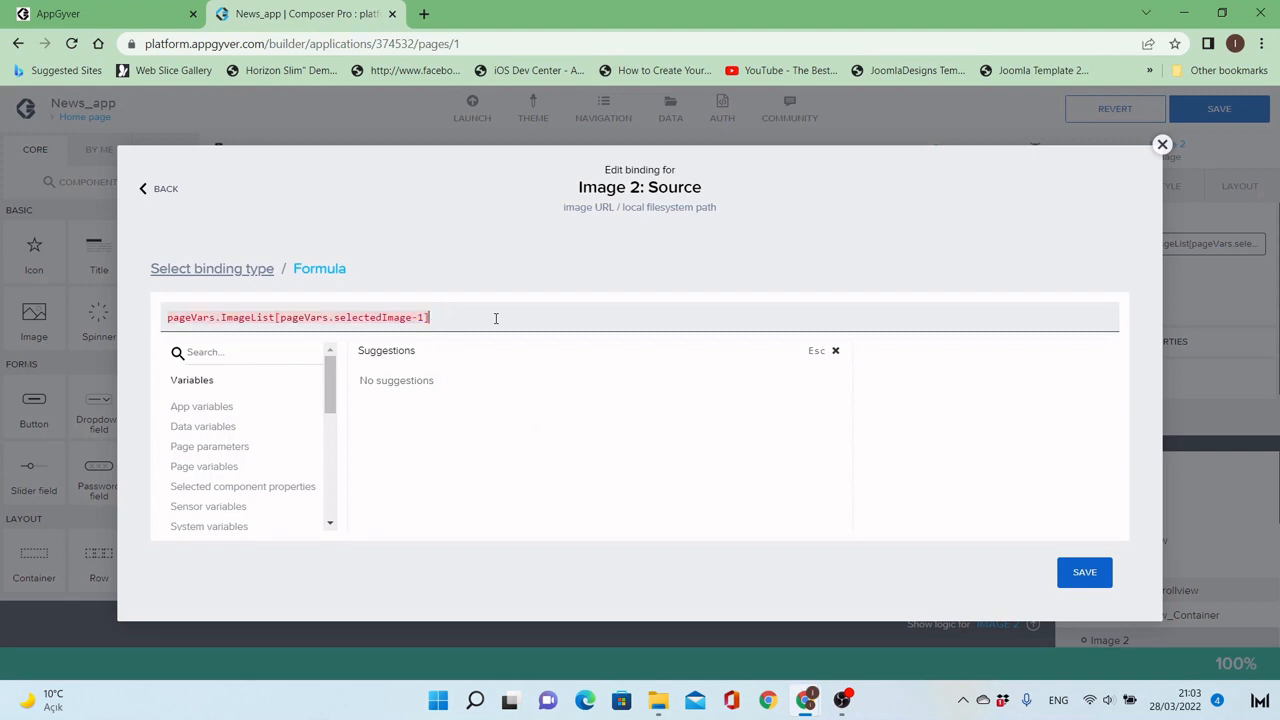
key(shift+Left)
key(shift+Left)
key(shift+Left)
key(shift+Left)
key(shift+Left)
key(shift+Left)
key(shift+Left)
key(shift+Left)
key(shift+Left)
key(shift+Left)
key(shift+Left)
key(shift+Left)
key(shift+Left)
key(shift+Left)
key(shift+Left)
key(shift+Left)
key(shift+Left)
key(shift+Left)
key(shift+Left)
key(shift+Left)
key(BackSpace)
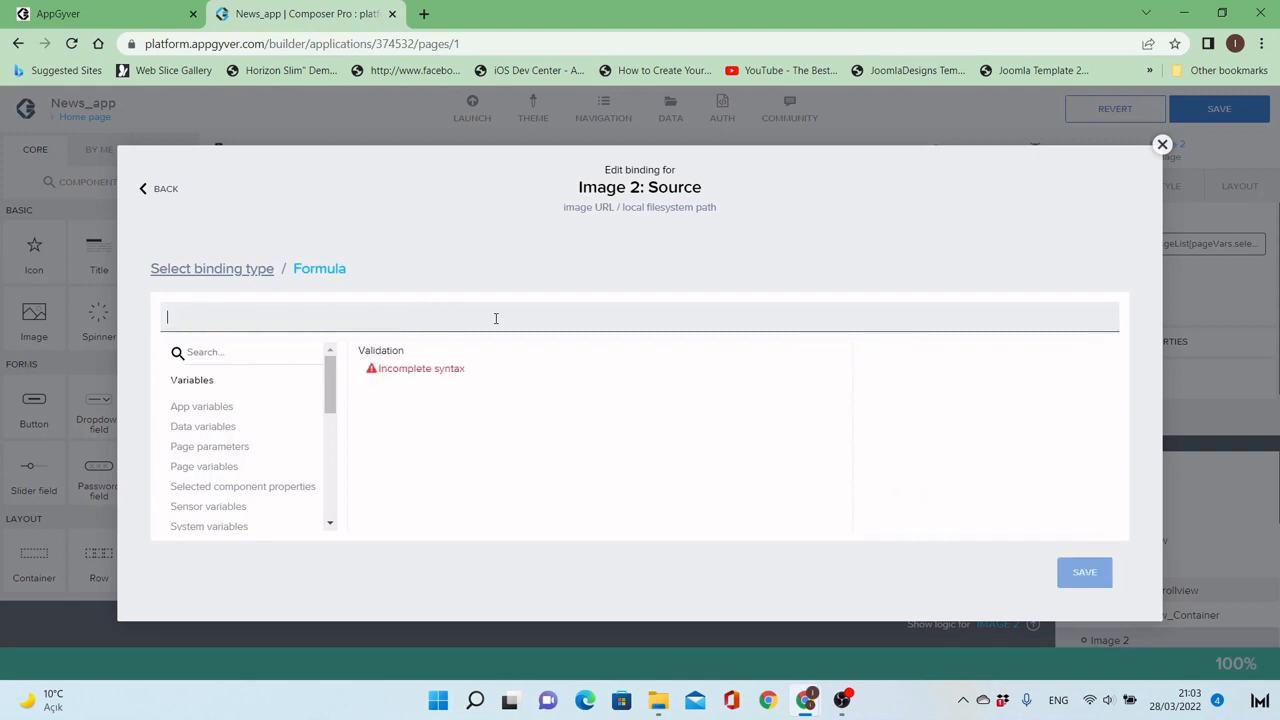
click(243, 428)
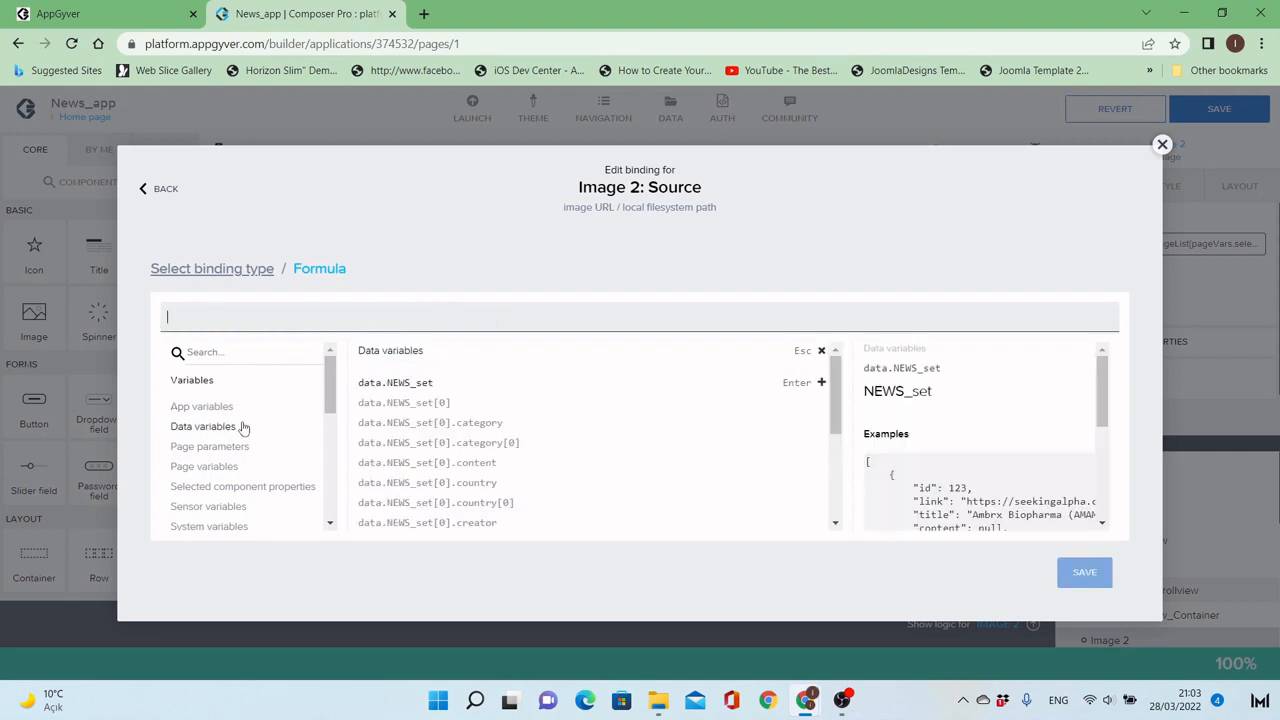
click(412, 383)
text([)
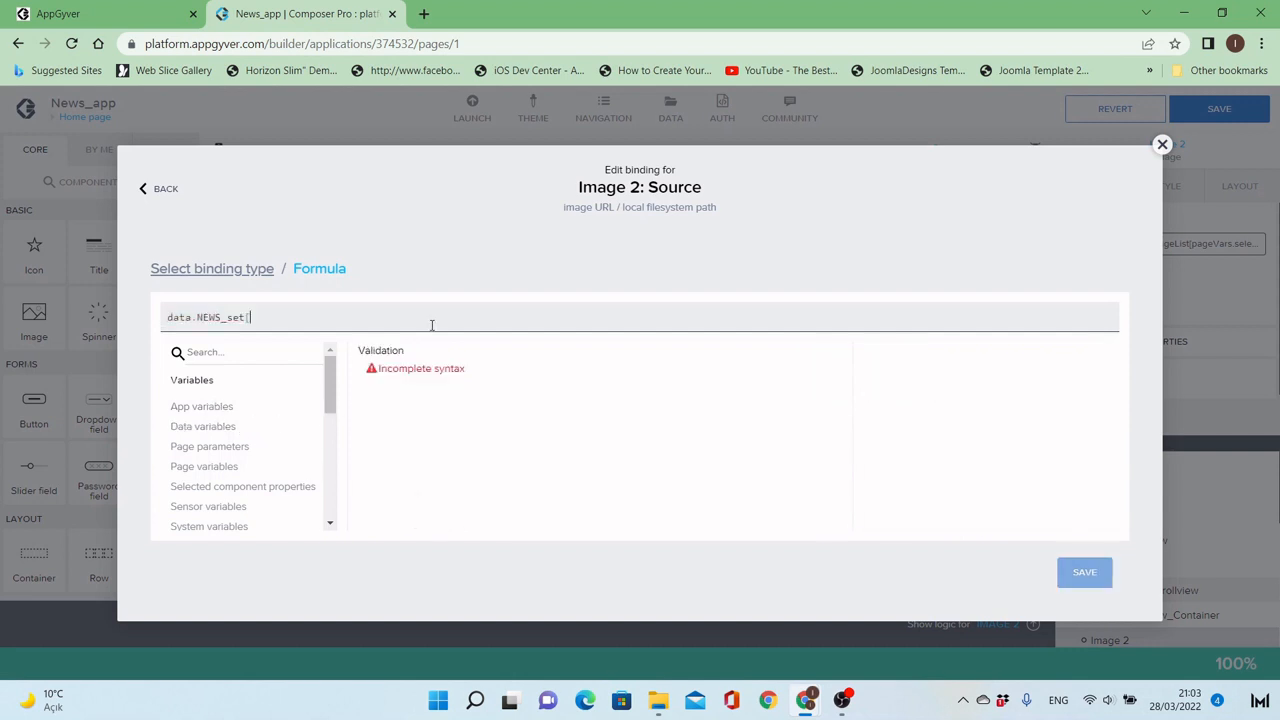
text(selectedImage -1])
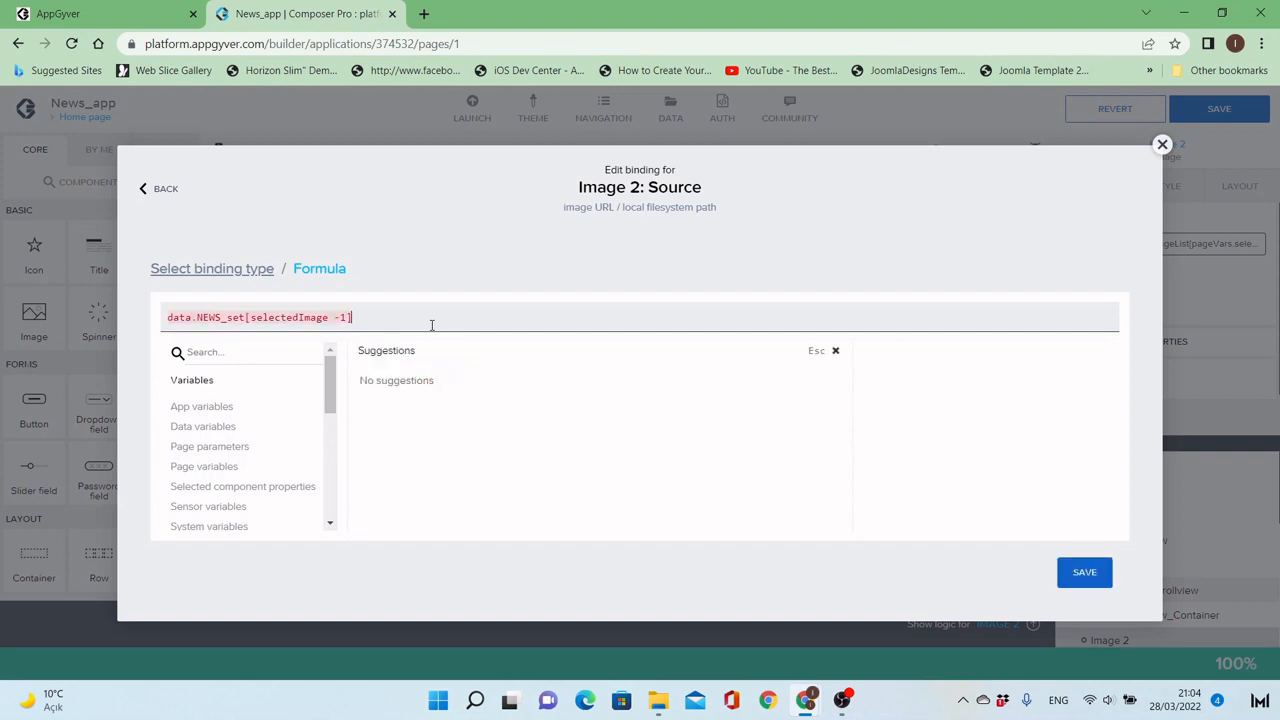
text(.)
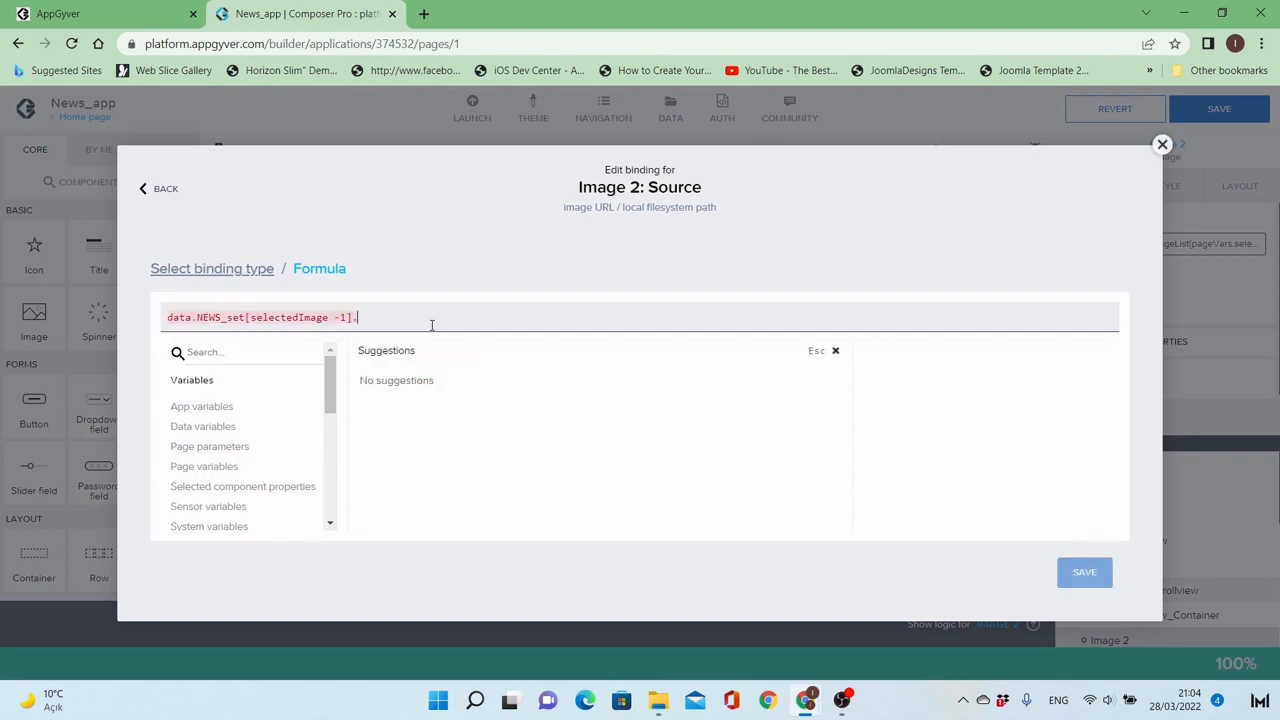
key(BackSpace)
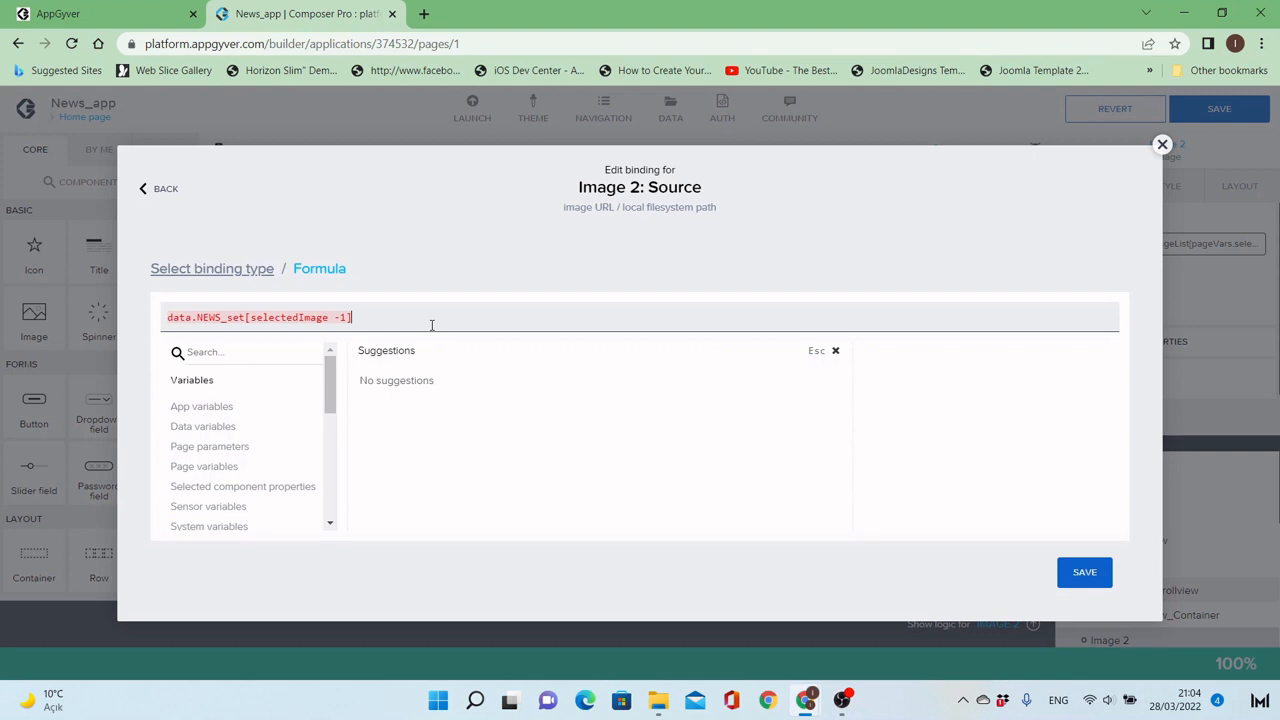
Step: Insert the NEWS_set image_url field and change its index to pageVars.selectedImage -1
click(222, 428)
scroll(470, 455, down, 2)
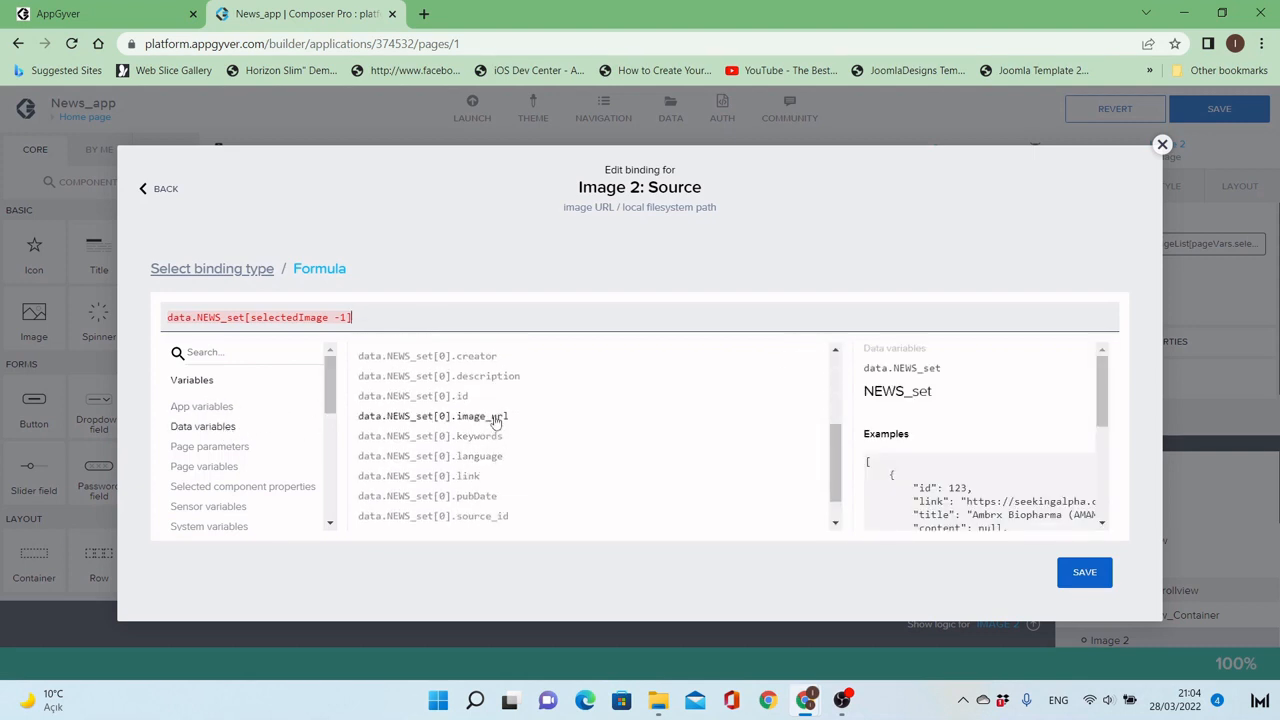
text(.)
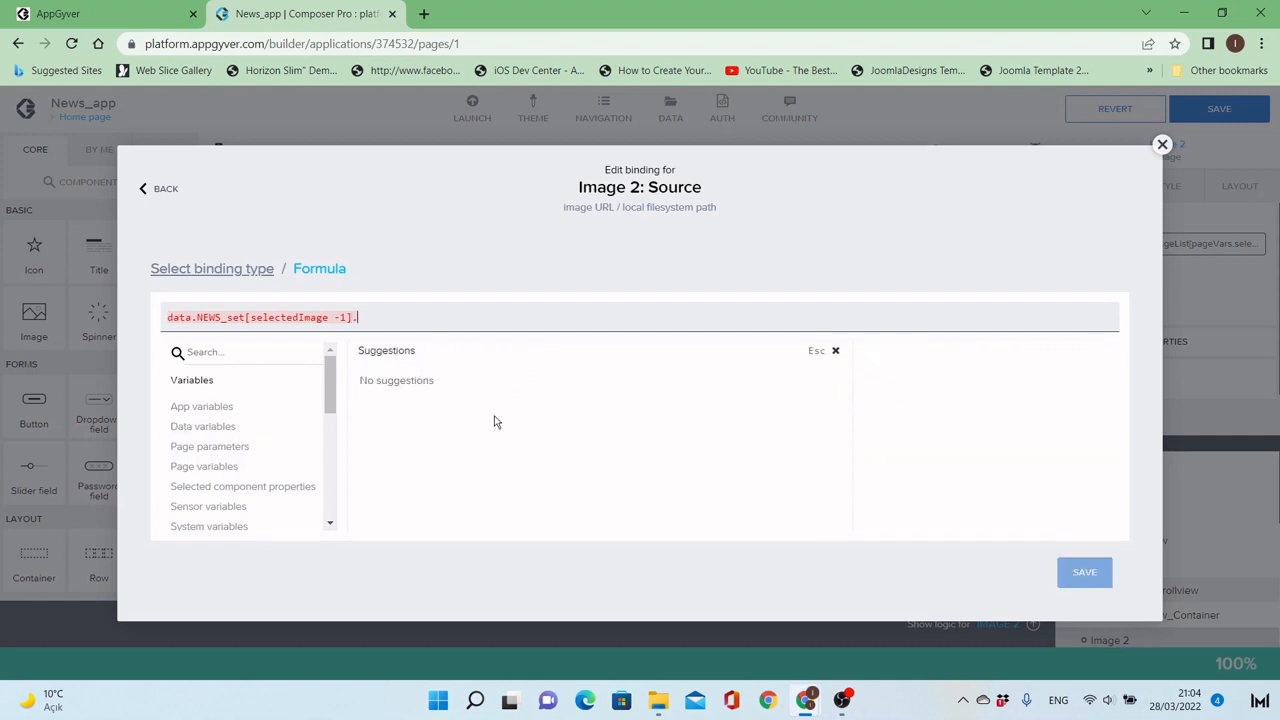
key(BackSpace)
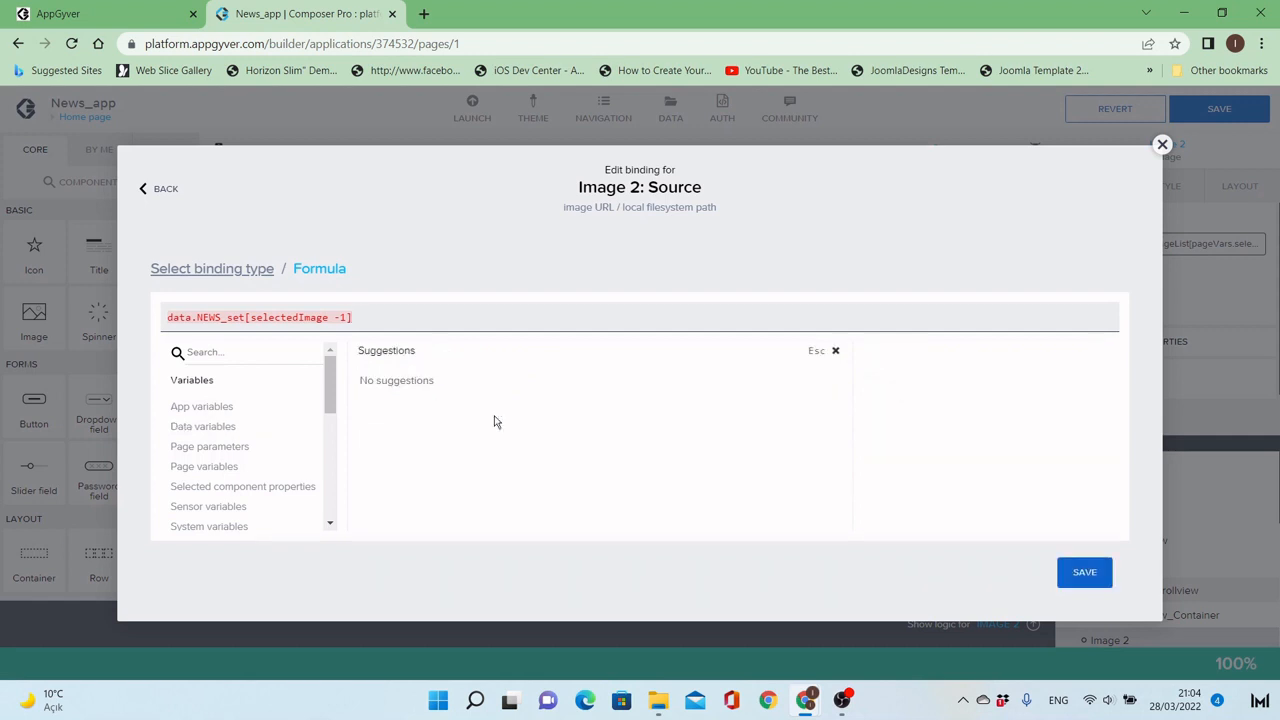
click(201, 427)
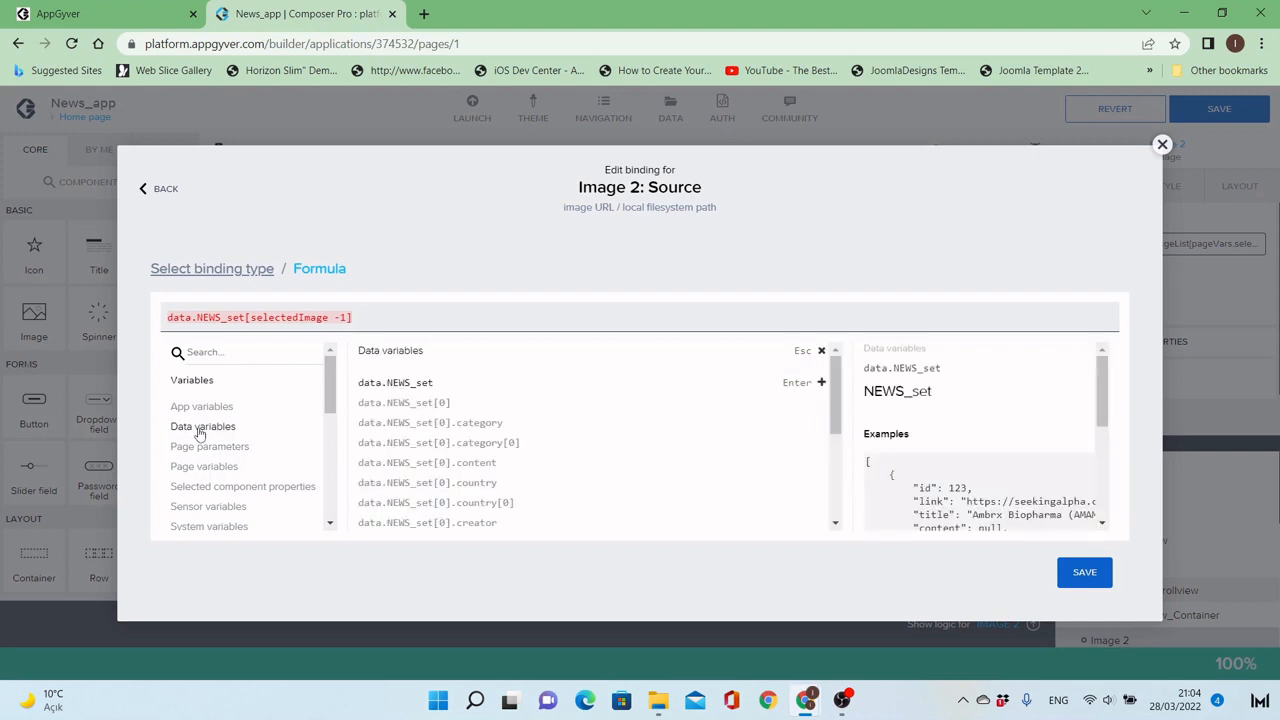
scroll(380, 482, down, 2)
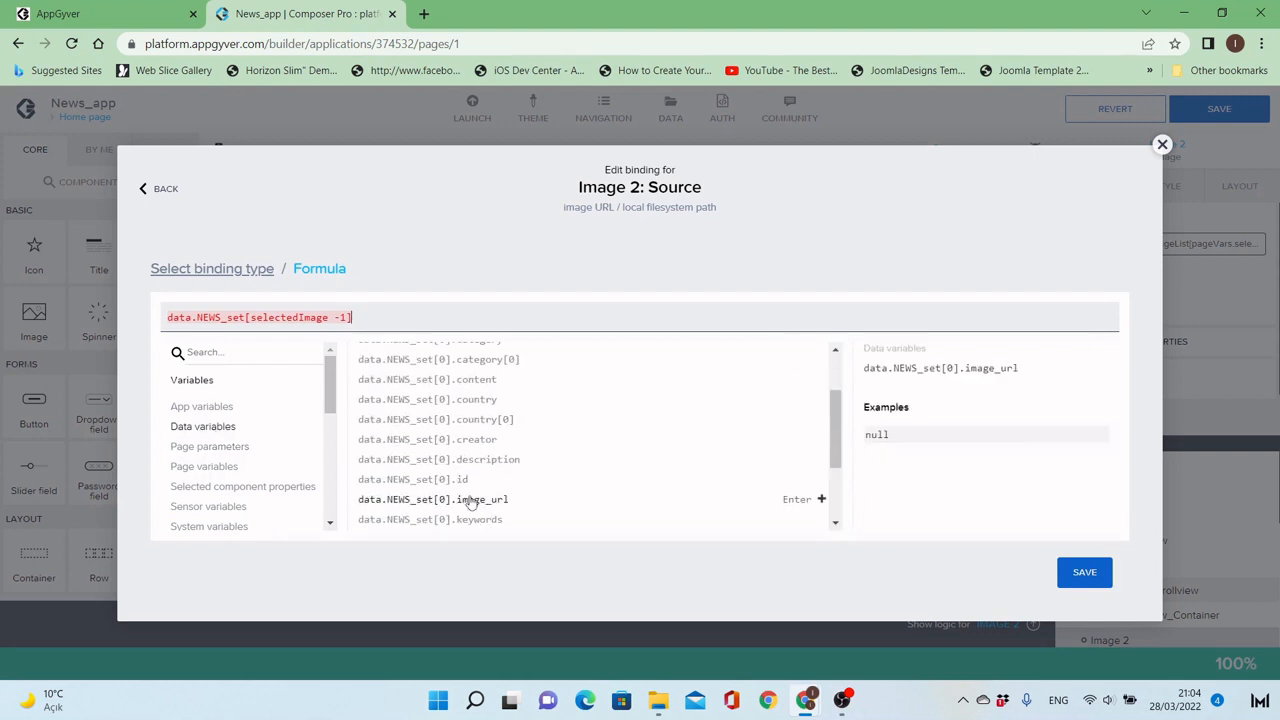
click(470, 500)
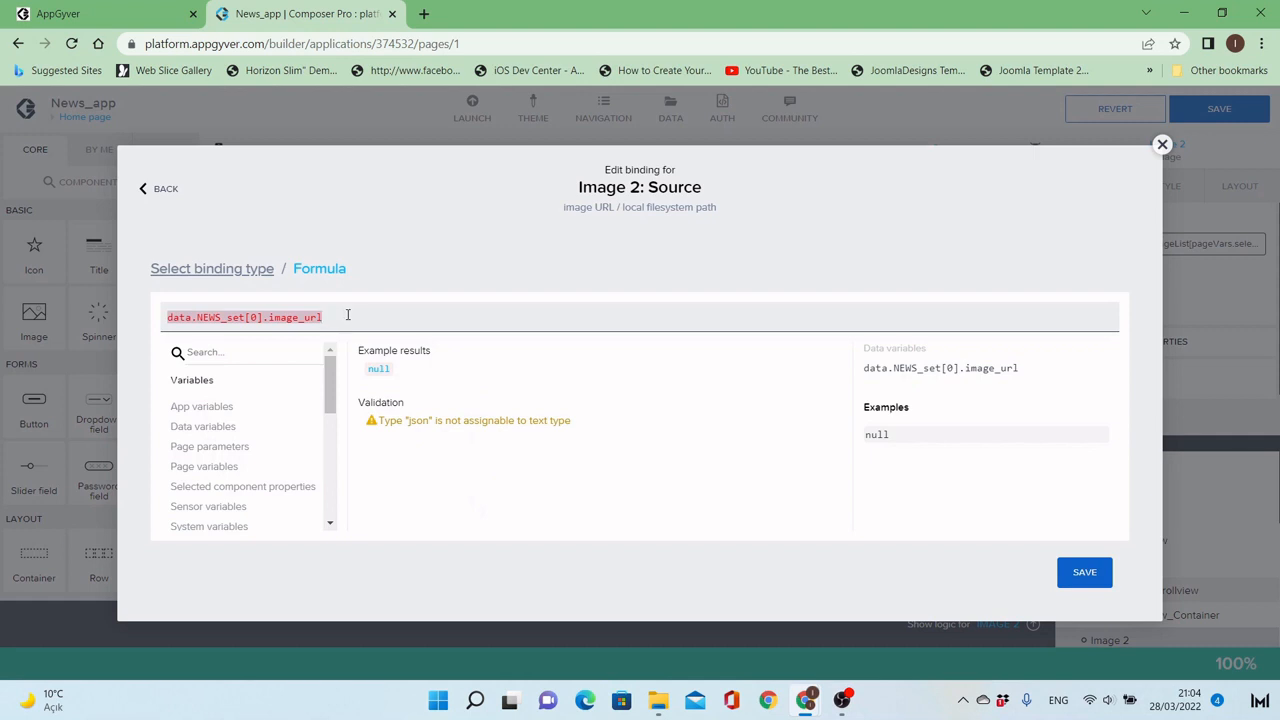
key(shift+Left)
text(selecte)
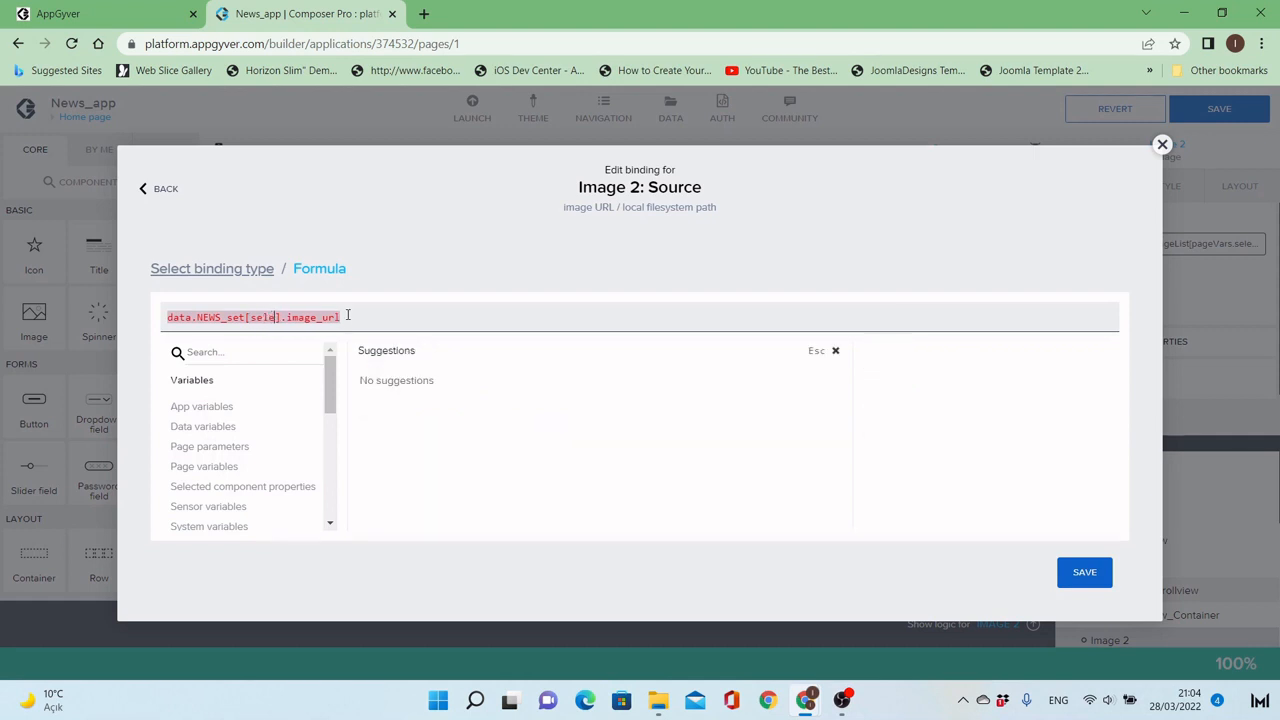
text(dImage)
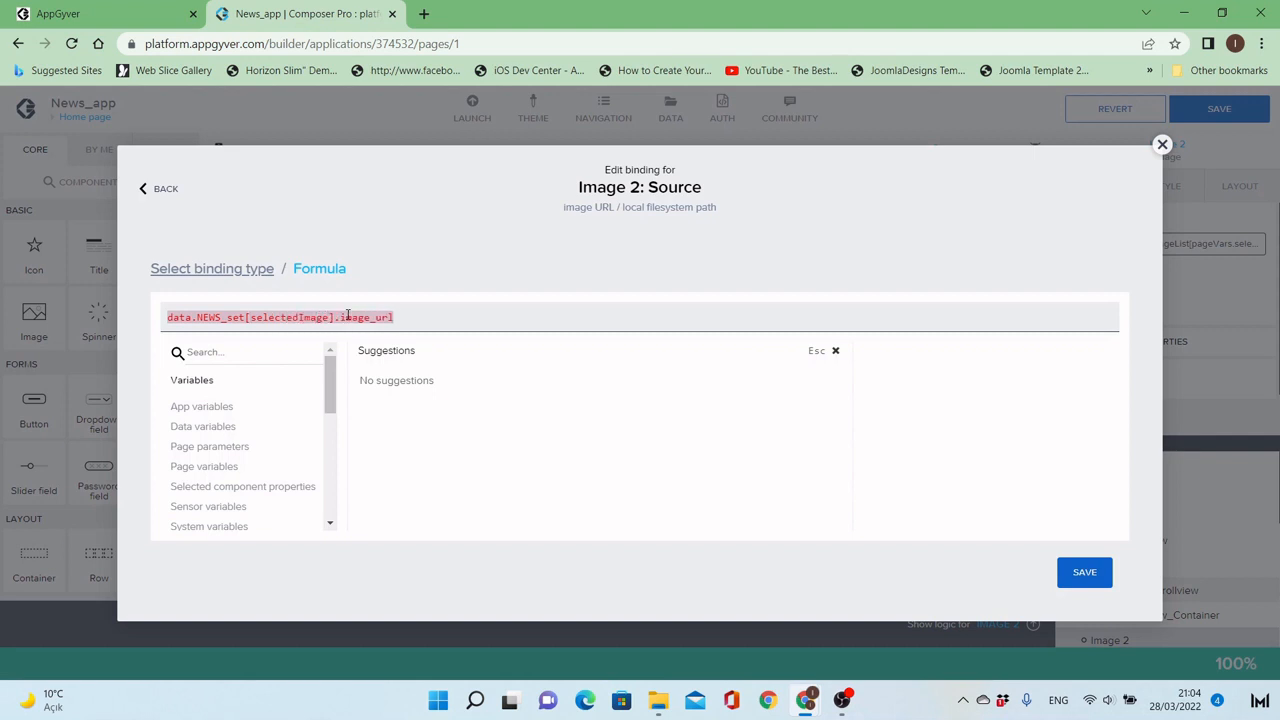
text(pageVars.)
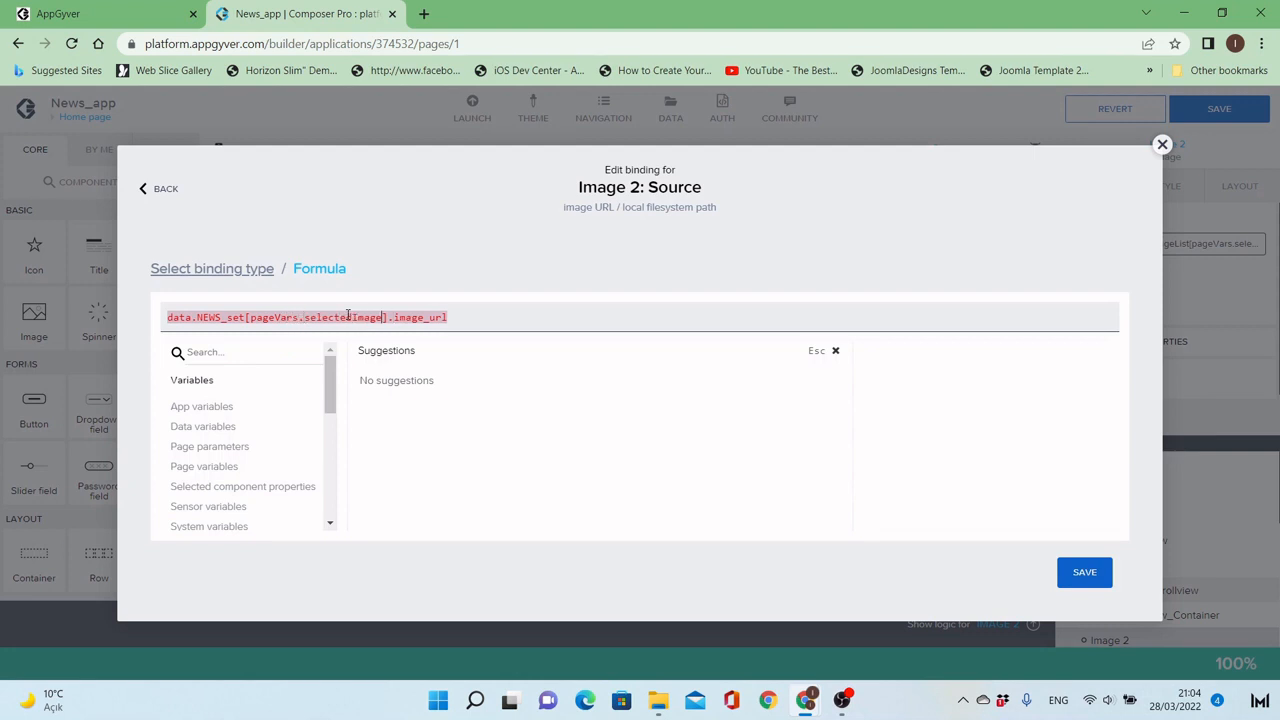
text( -1)
key(BackSpace)
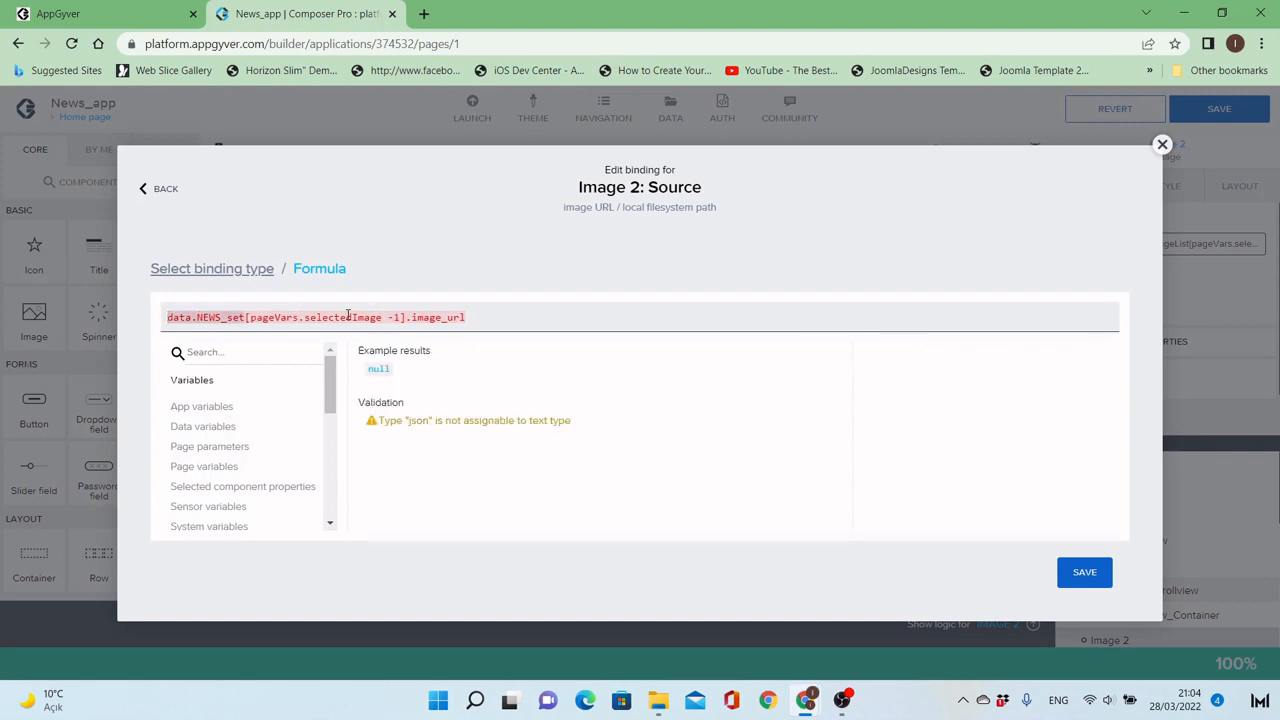
Step: Replace the index with the selectedImage page variable and save the Image 2 source binding
double_click(318, 320)
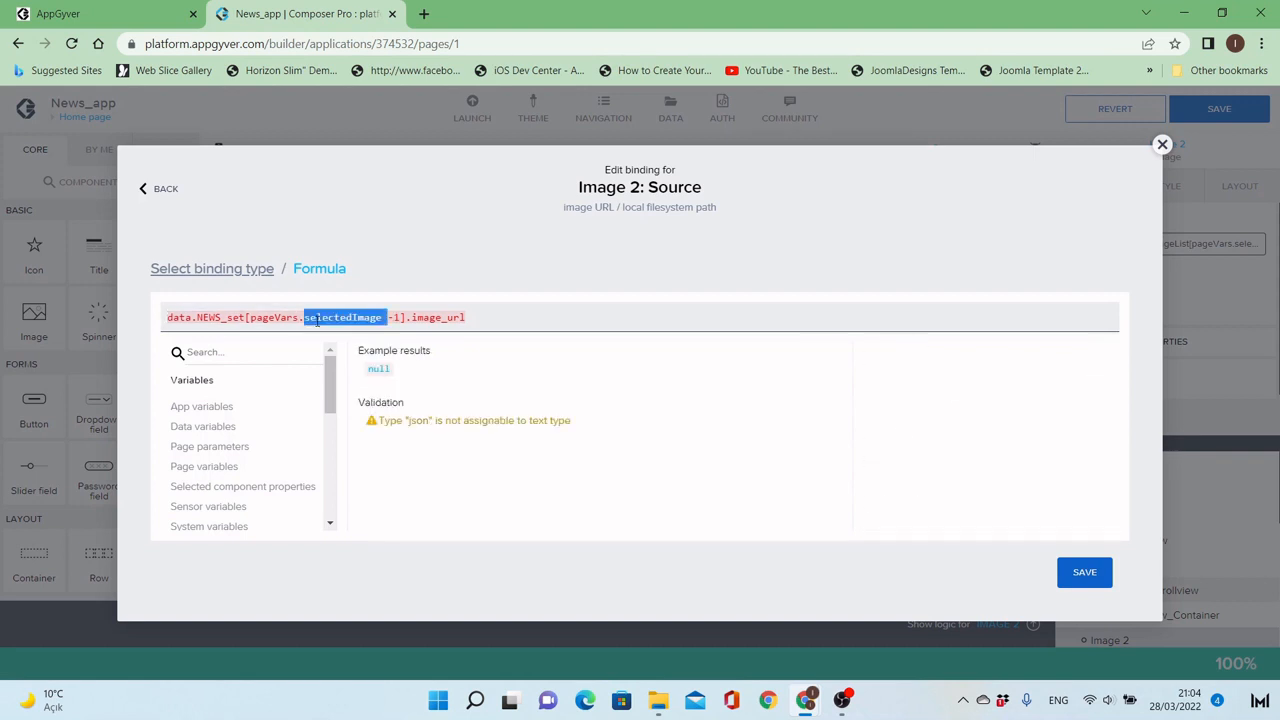
click(344, 318)
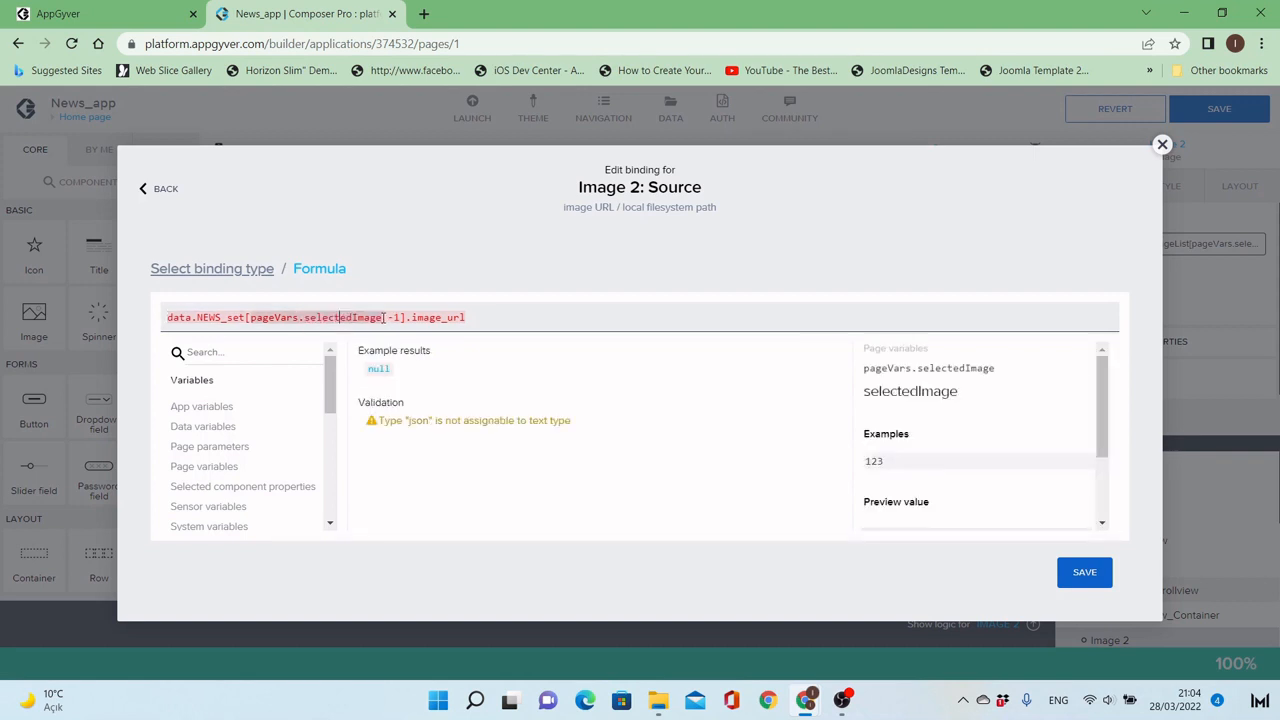
drag(384, 317, 251, 313)
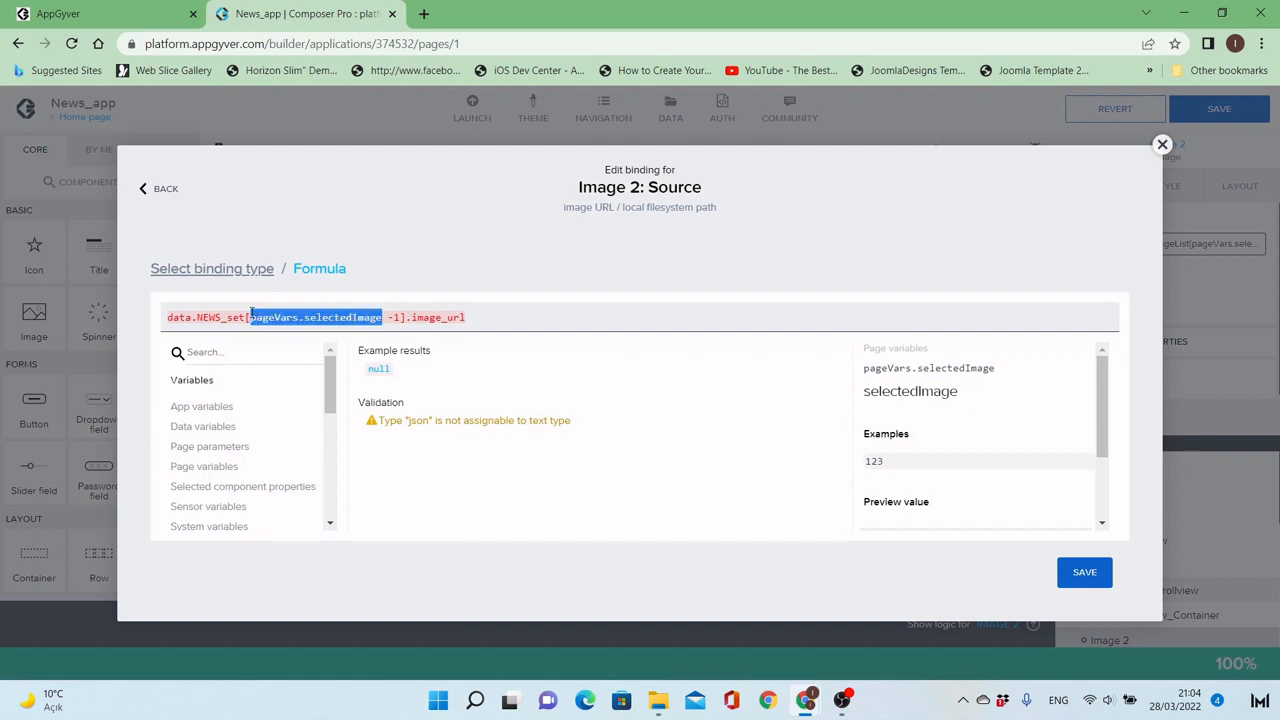
click(205, 467)
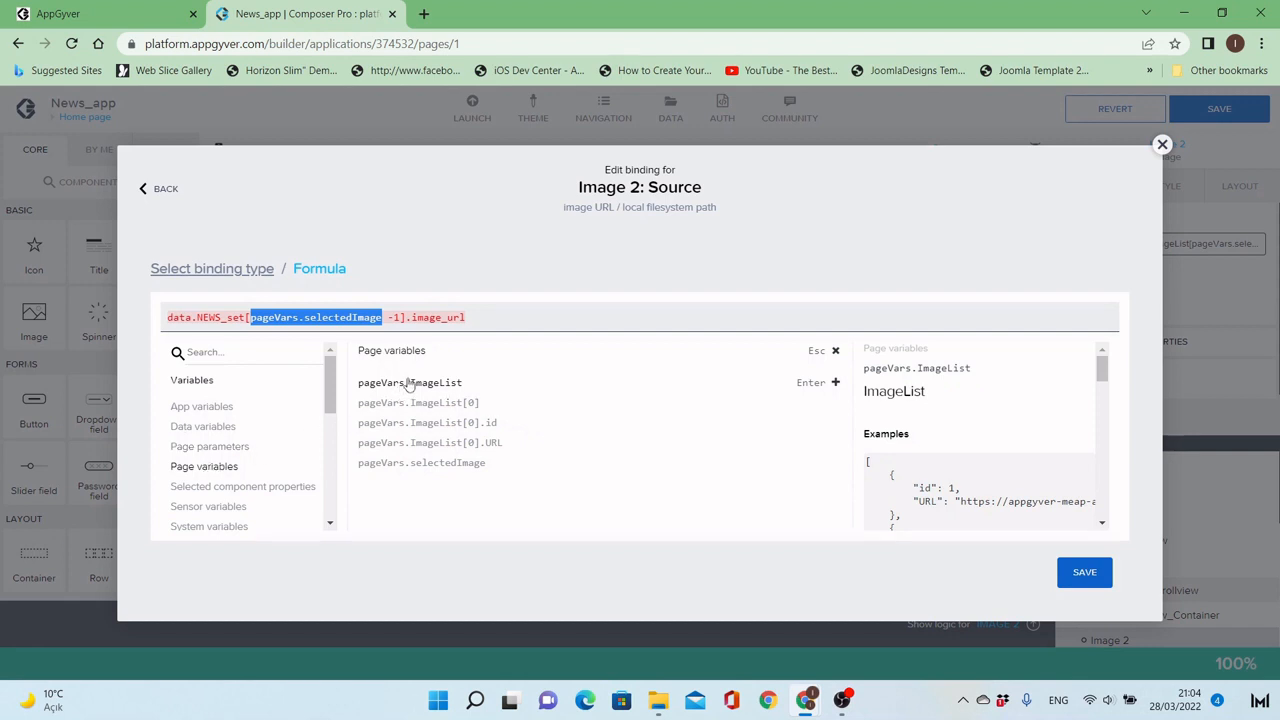
click(407, 466)
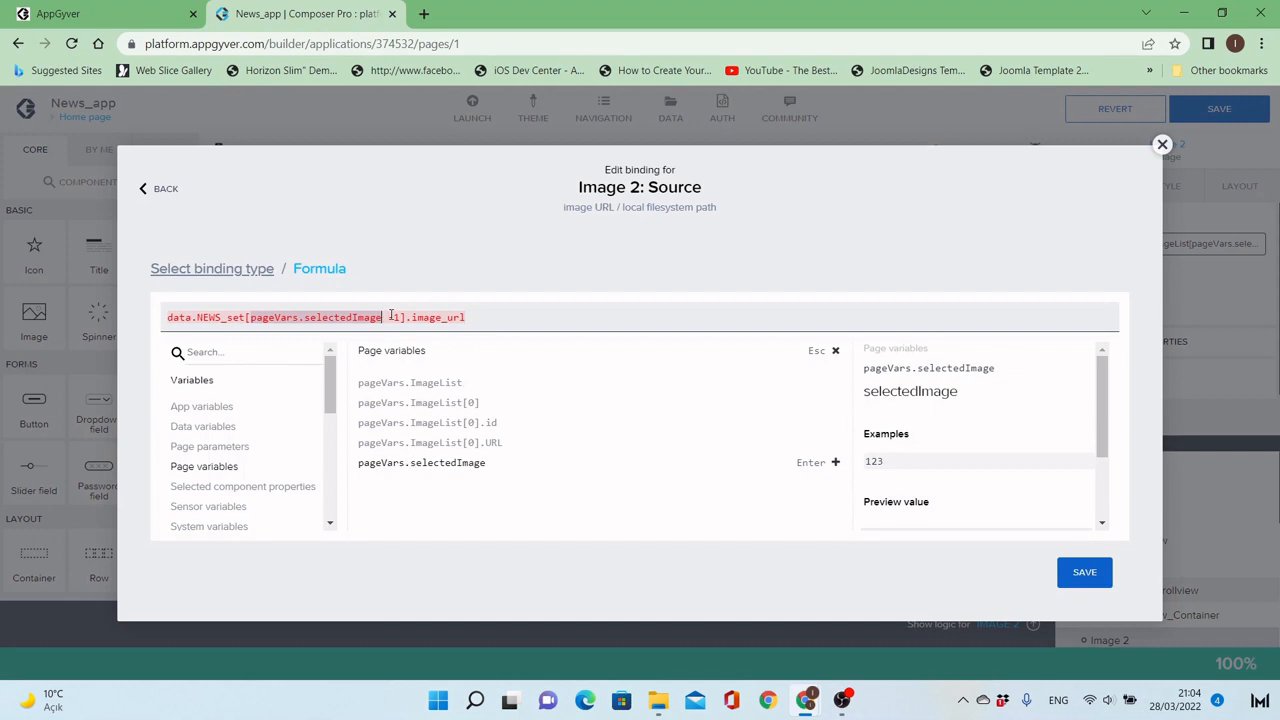
click(479, 320)
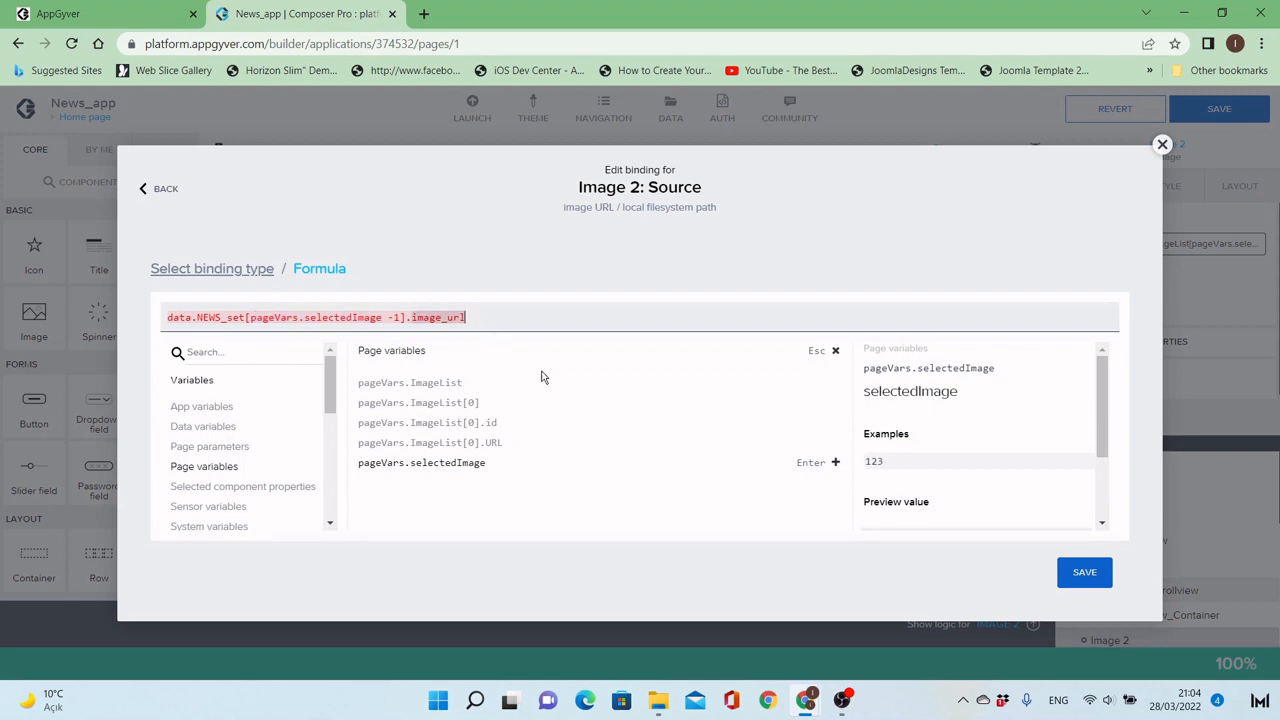
click(1088, 576)
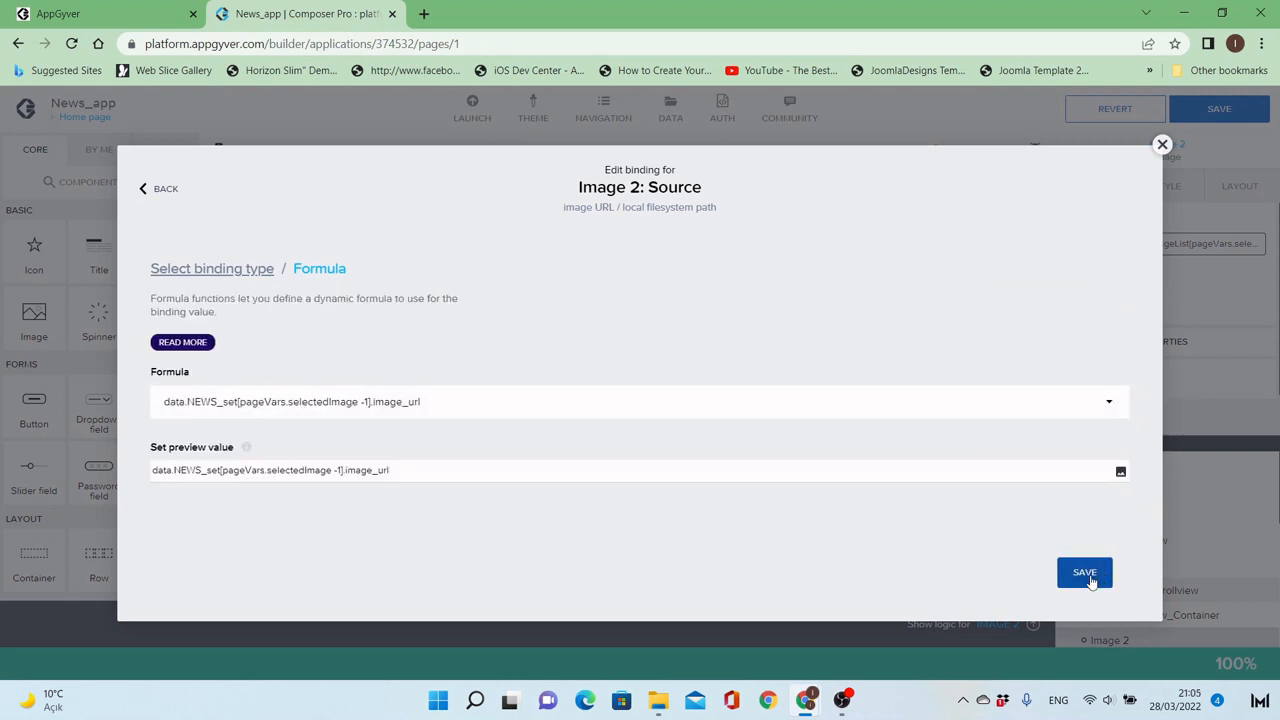
click(1087, 575)
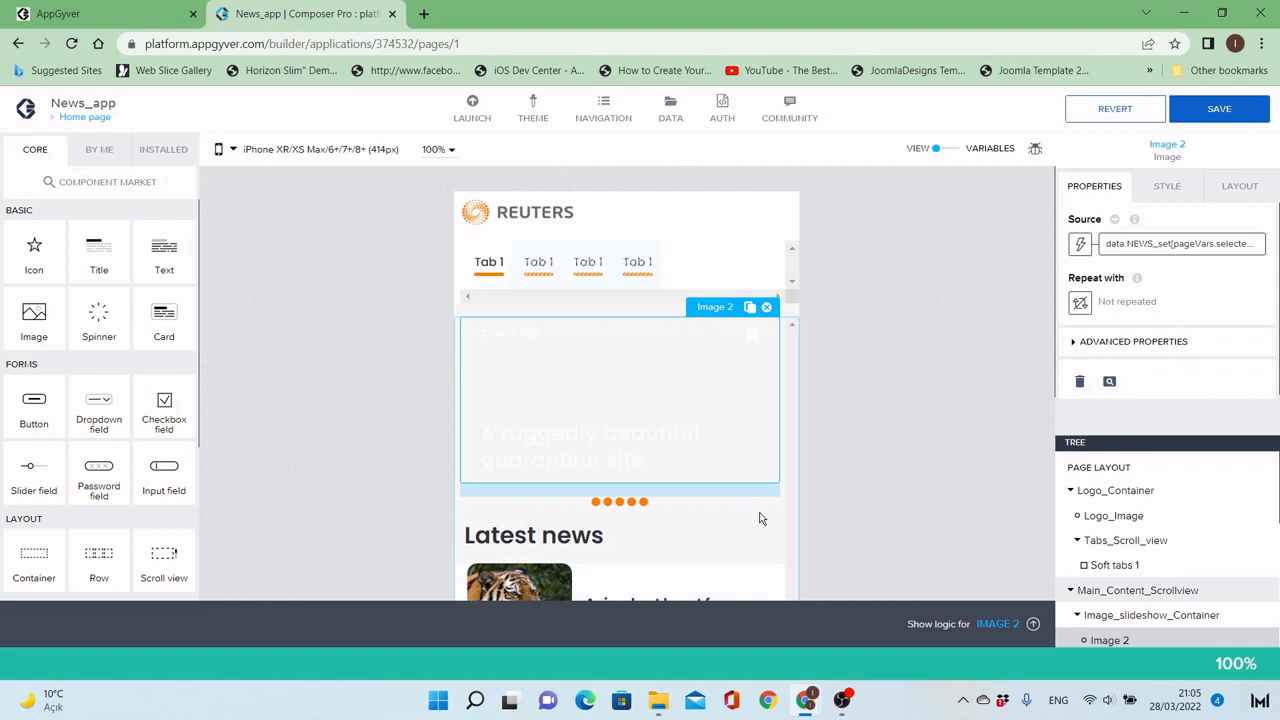
Step: Give Article_title_slideshow's Content a Formula binding and clear the placeholder formula
click(648, 443)
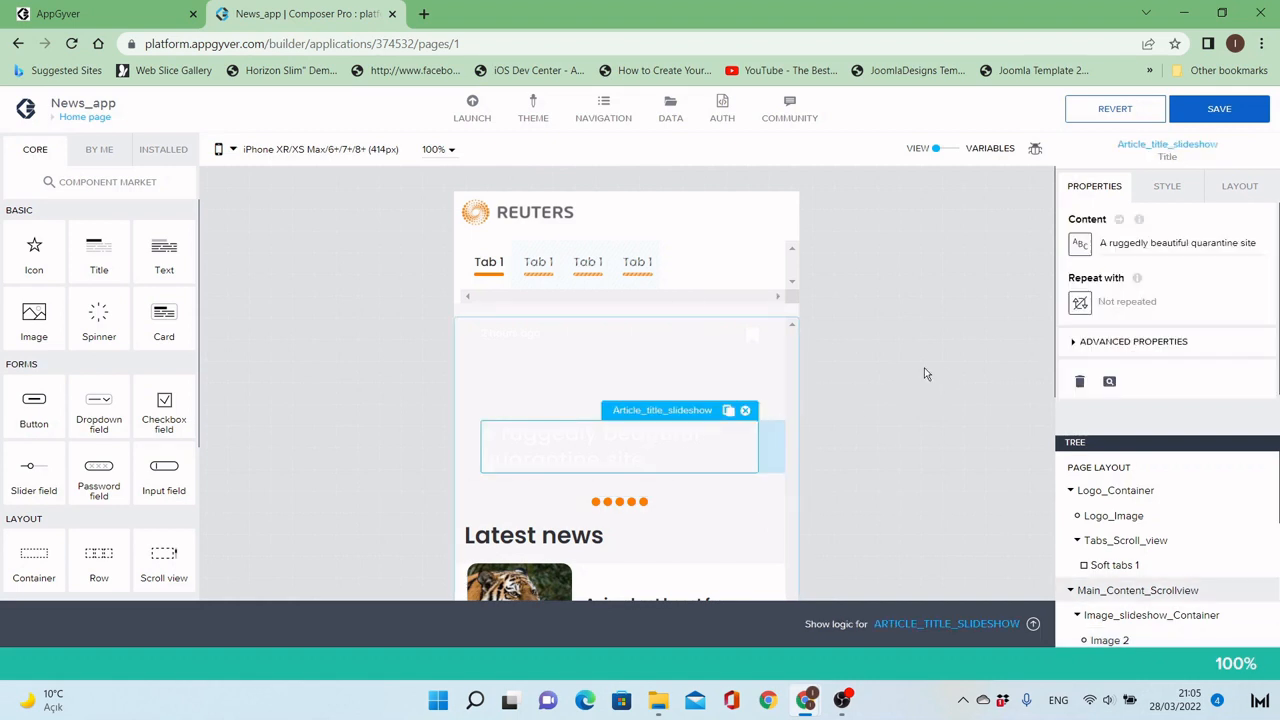
click(1080, 244)
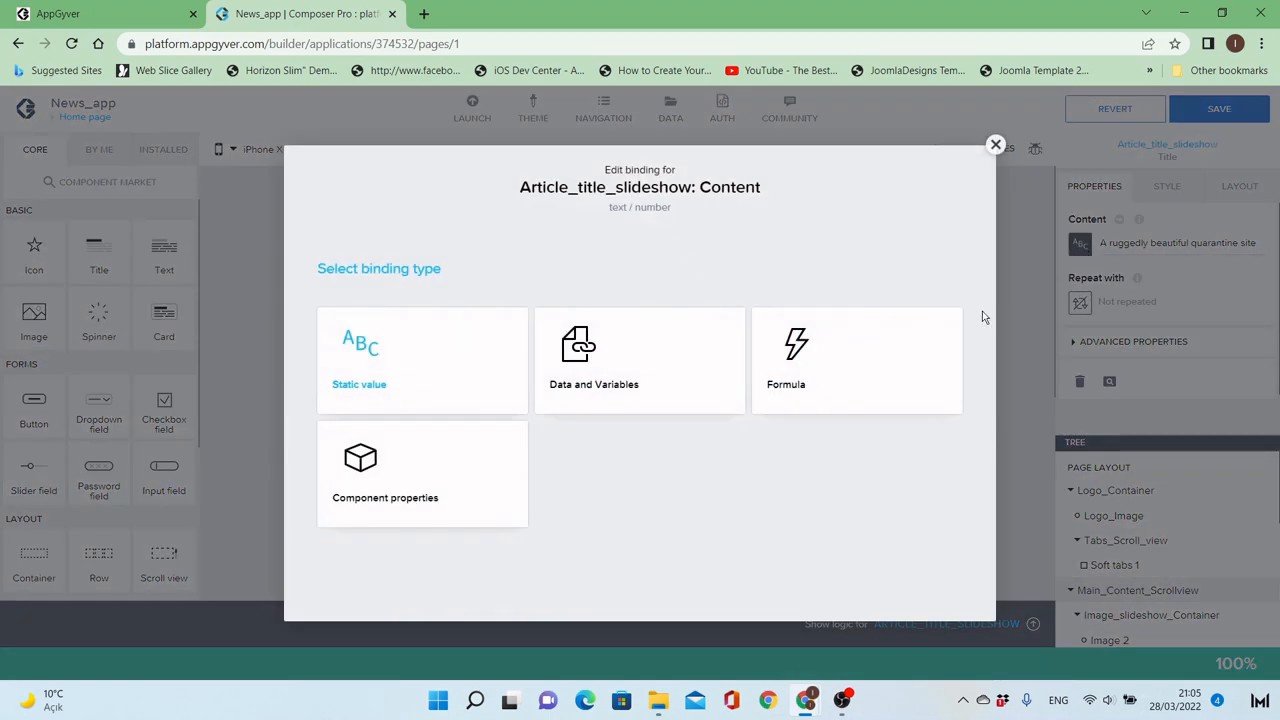
click(841, 357)
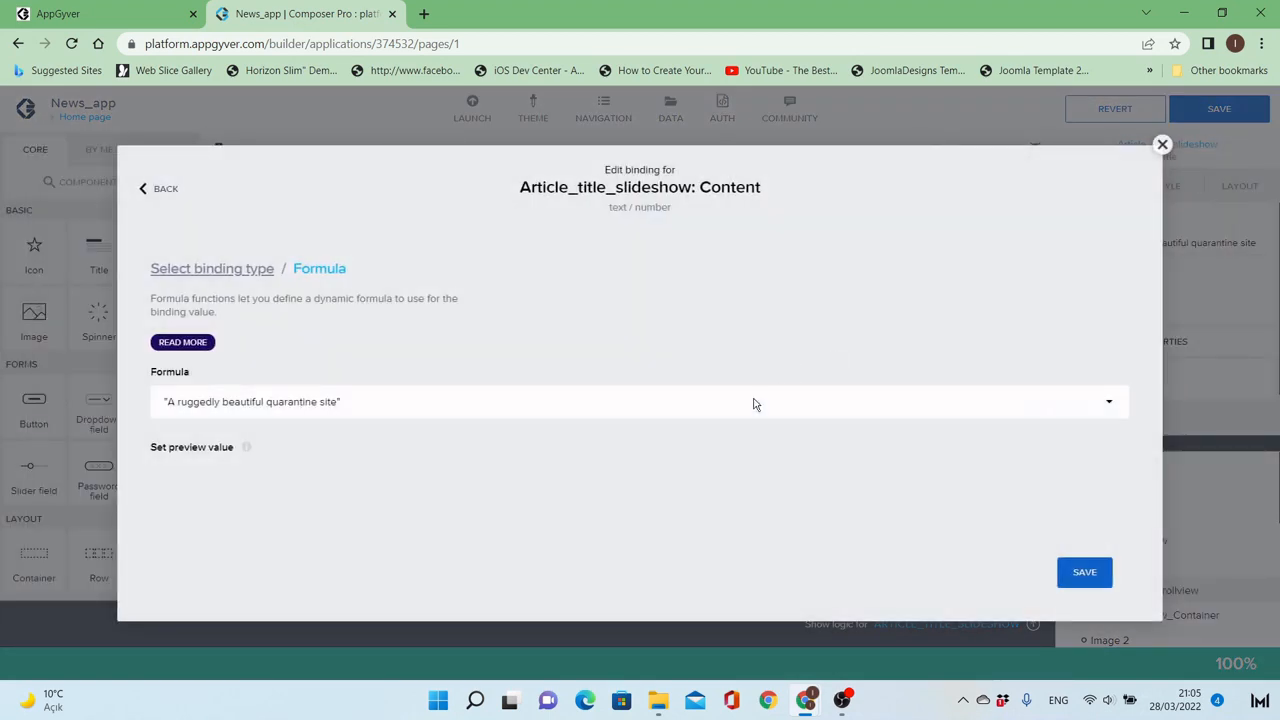
click(755, 404)
triple_click(694, 314)
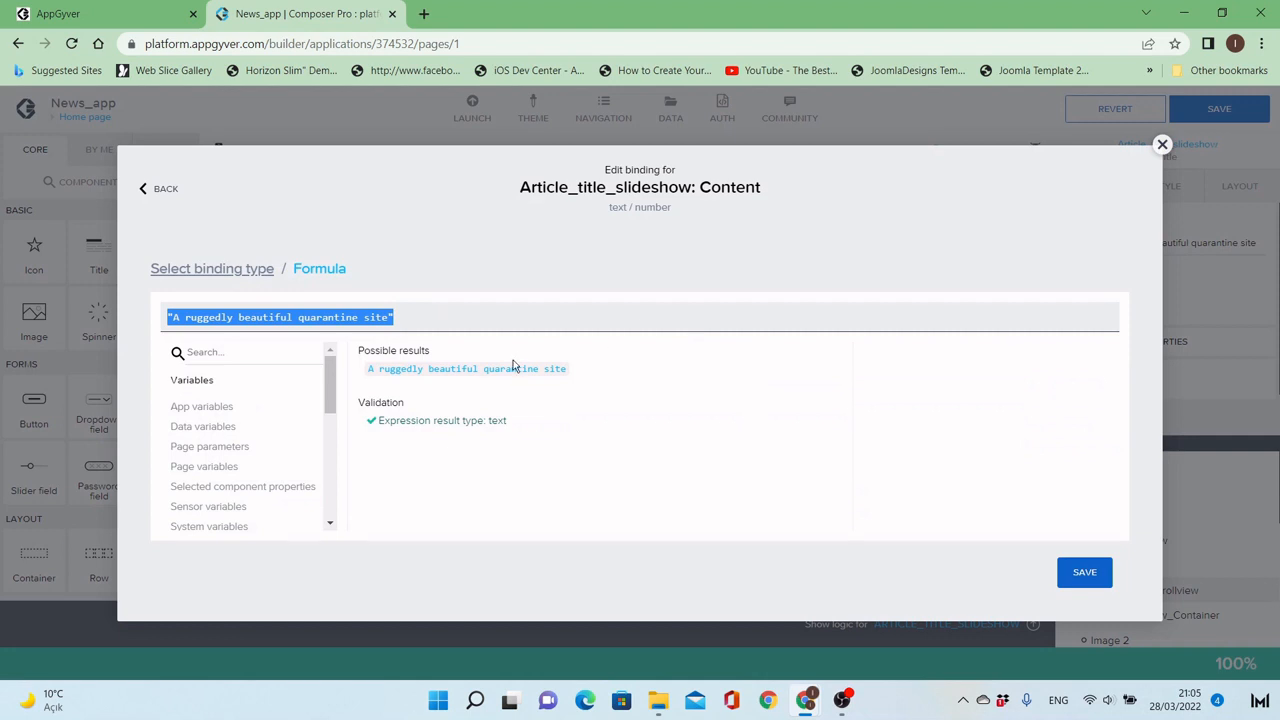
key(BackSpace)
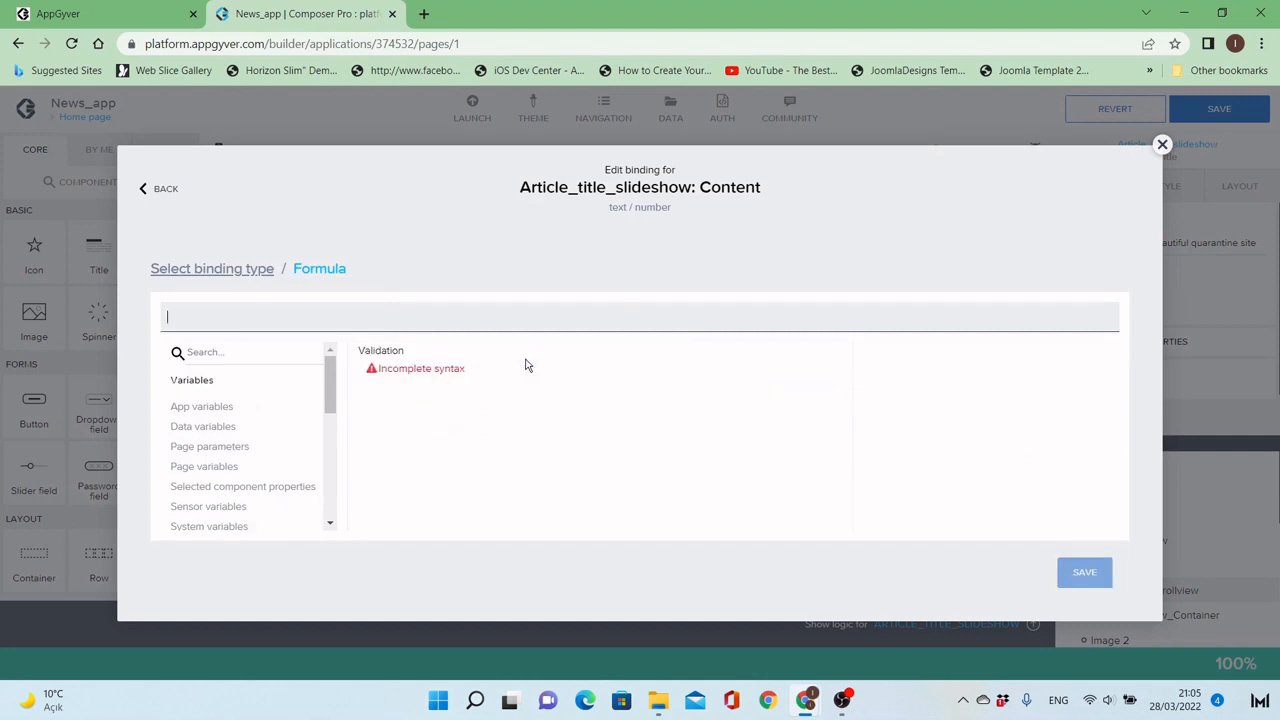
Step: Insert the NEWS_set title field into the formula with index selectedImage-1
click(231, 428)
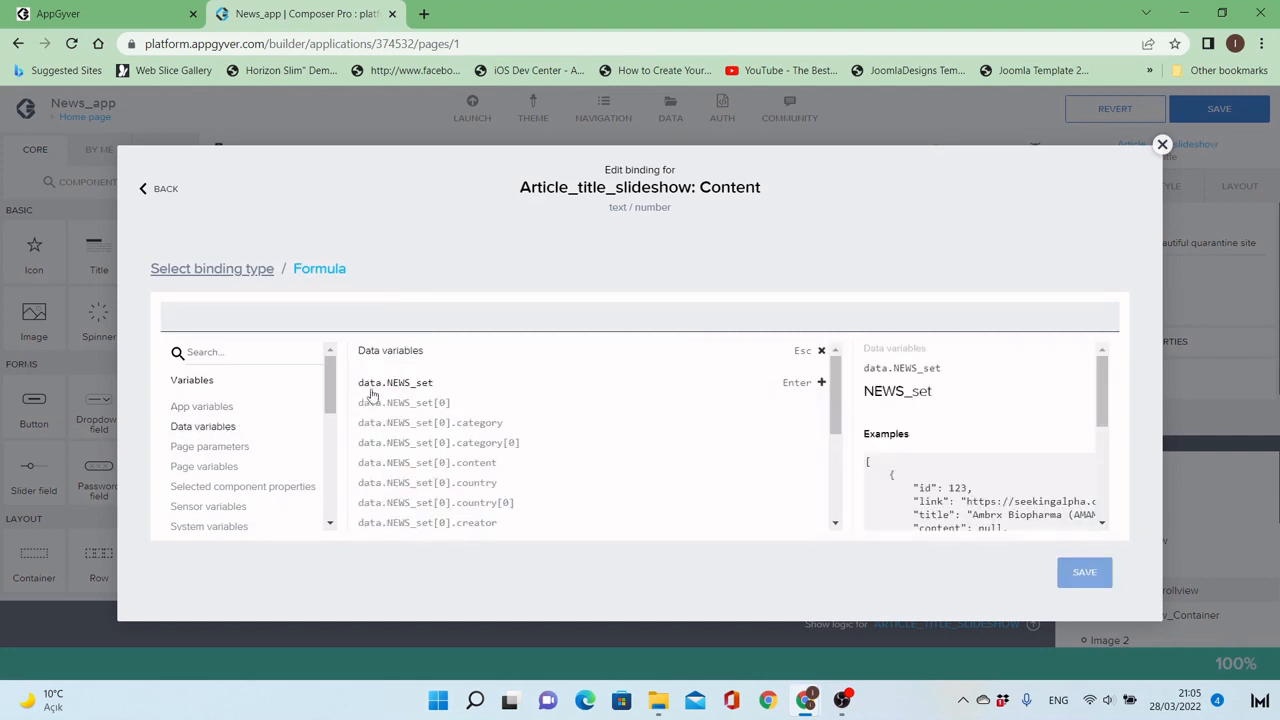
scroll(455, 455, down, 1)
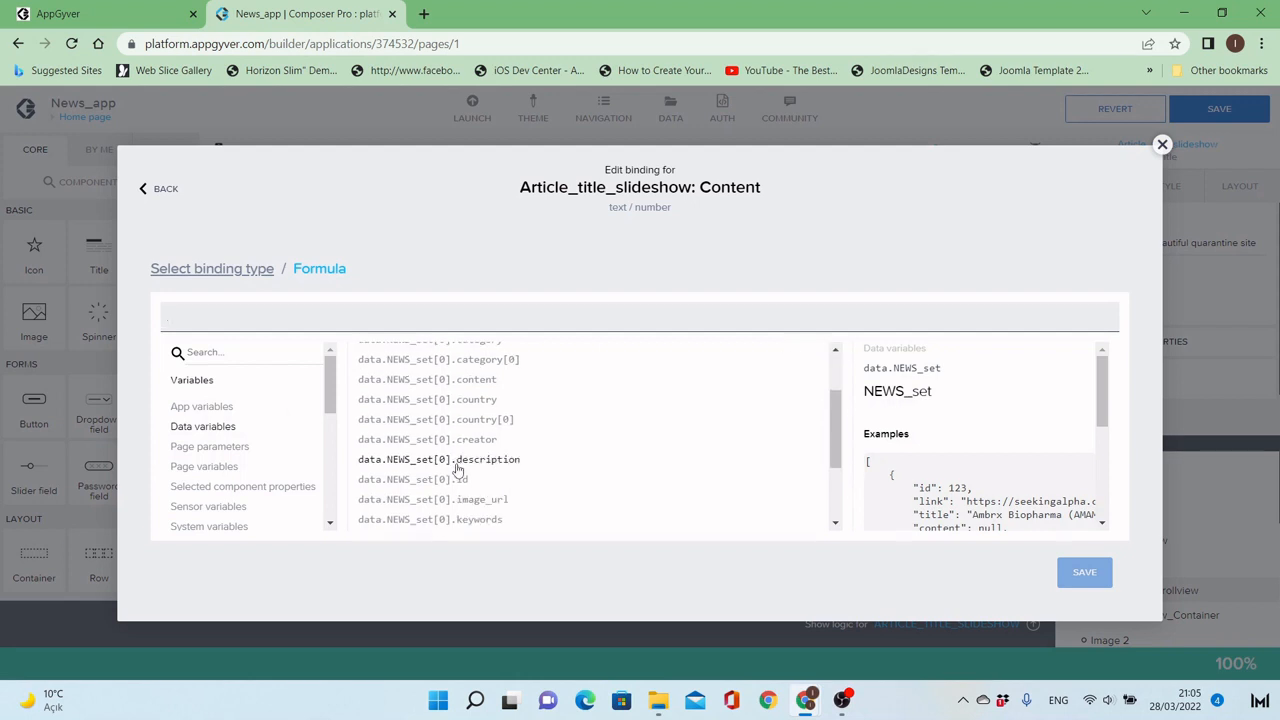
scroll(470, 516, down, 1)
scroll(470, 516, down, 1)
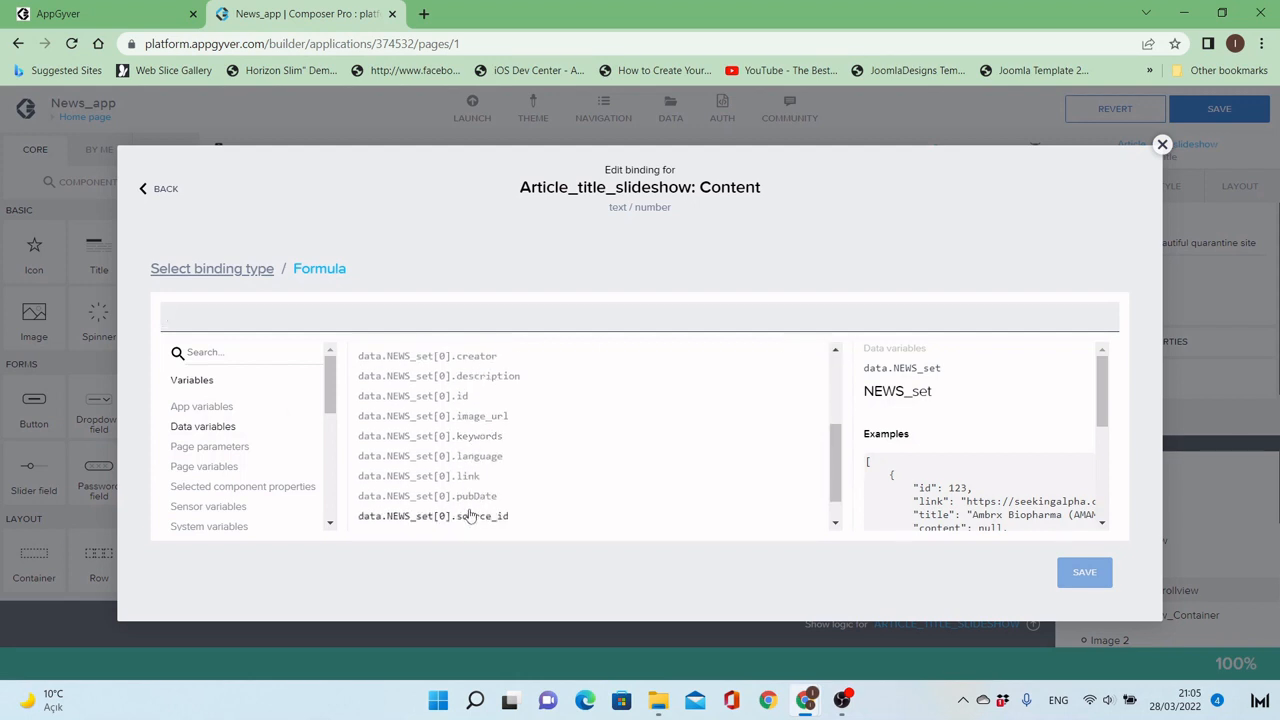
scroll(470, 516, down, 1)
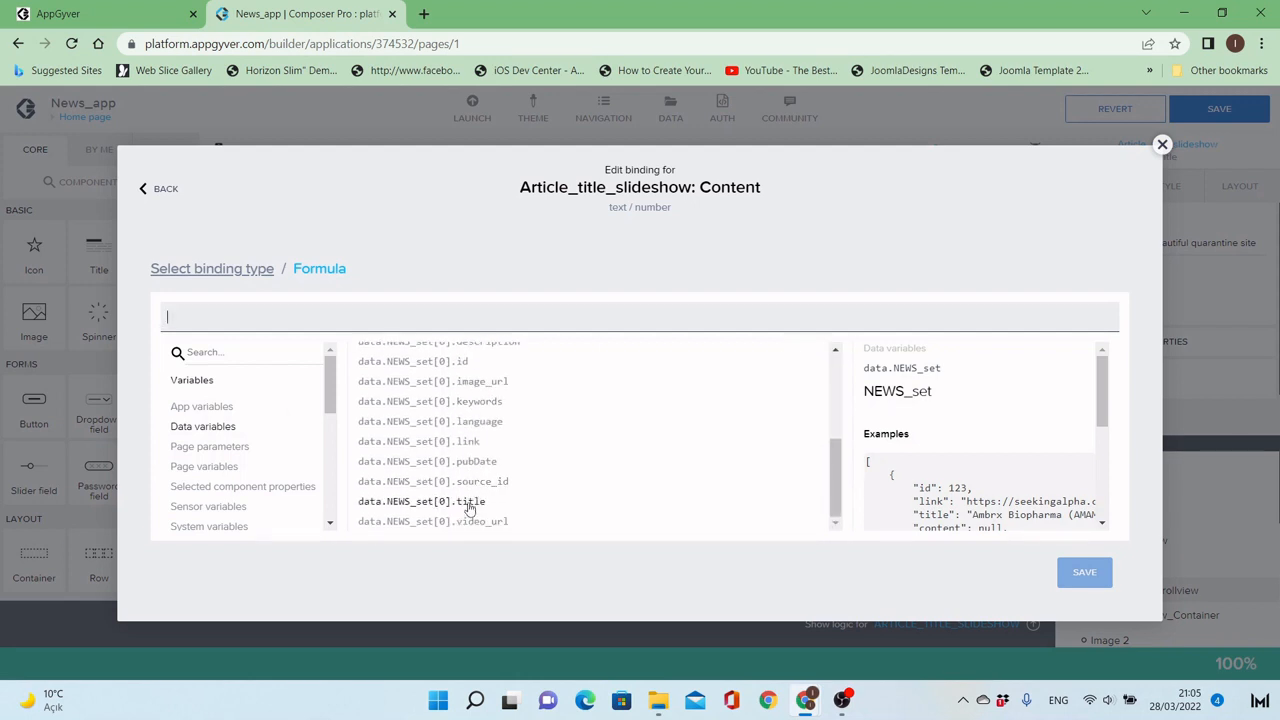
click(470, 505)
double_click(253, 317)
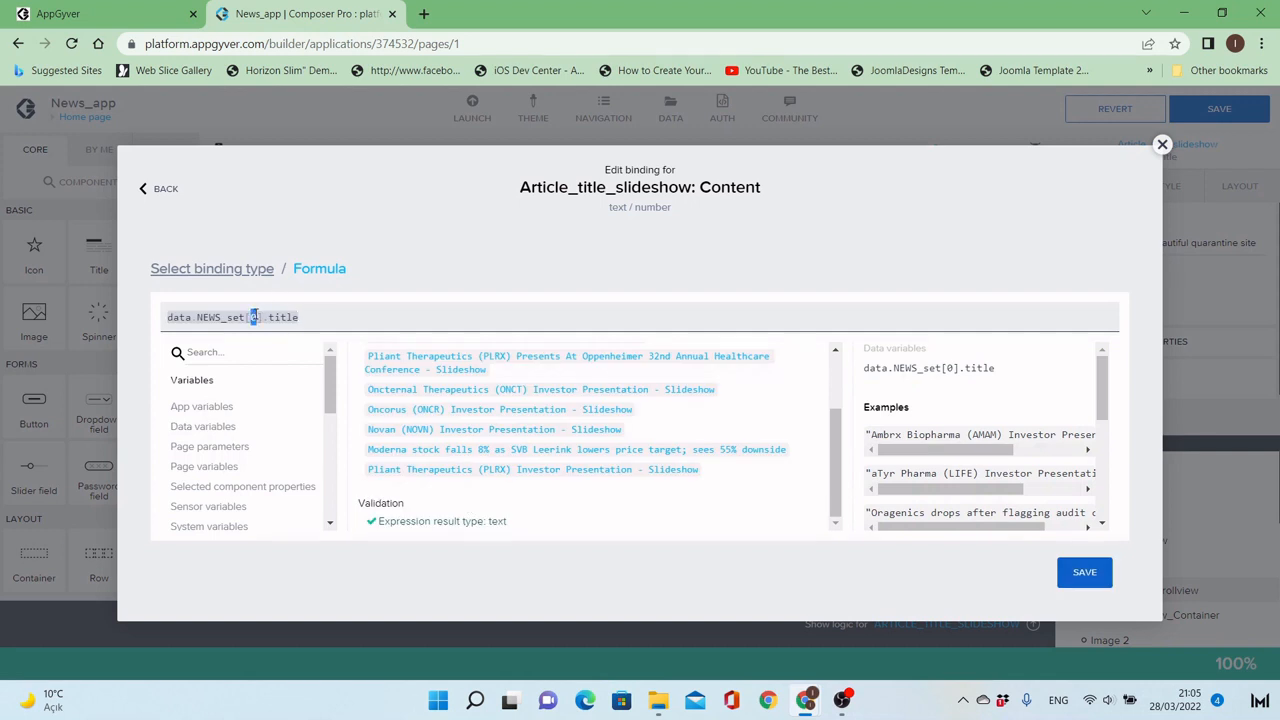
text(selected)
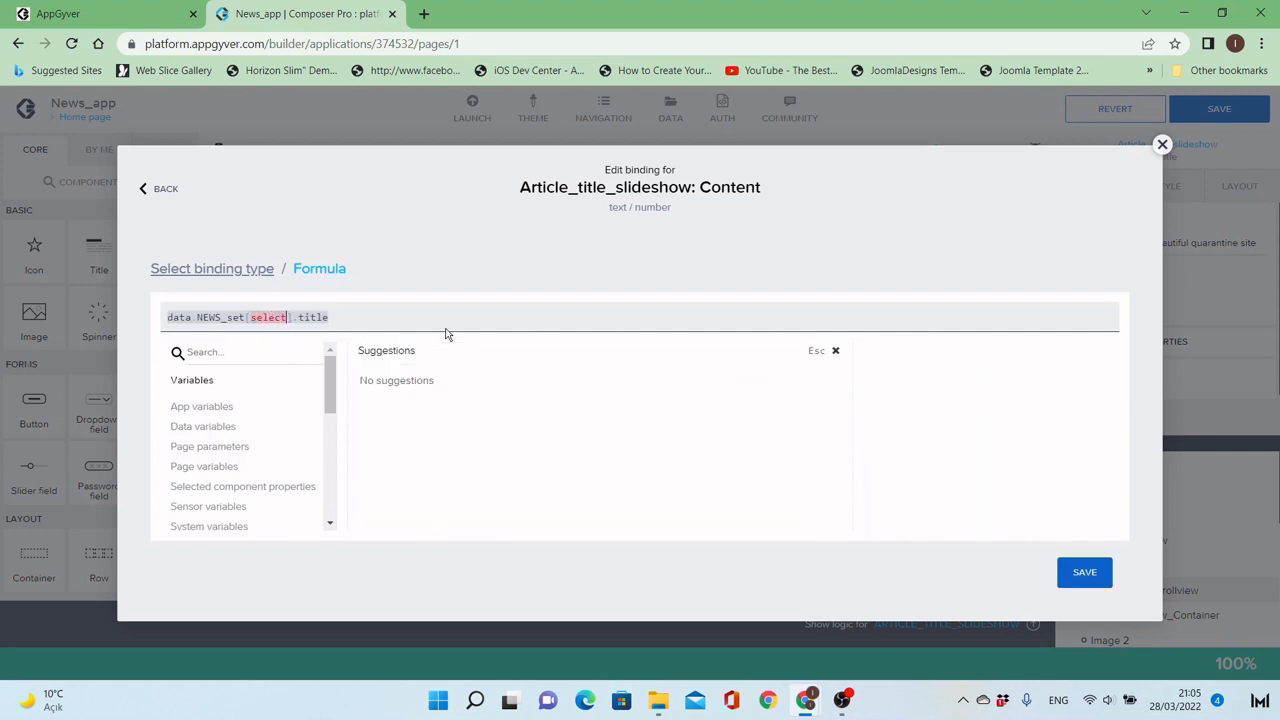
text(Image-1)
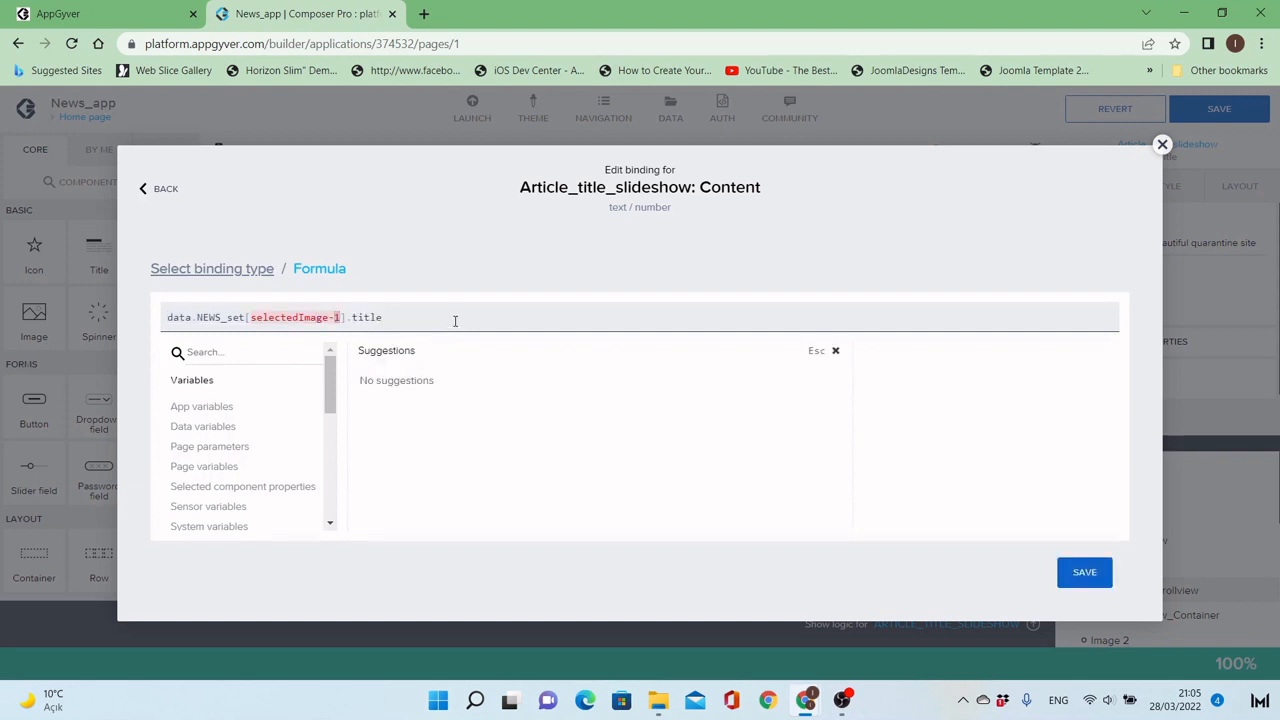
click(455, 320)
Step: Change the index to pageVars.selectedImage-1 and save the title content binding
double_click(252, 317)
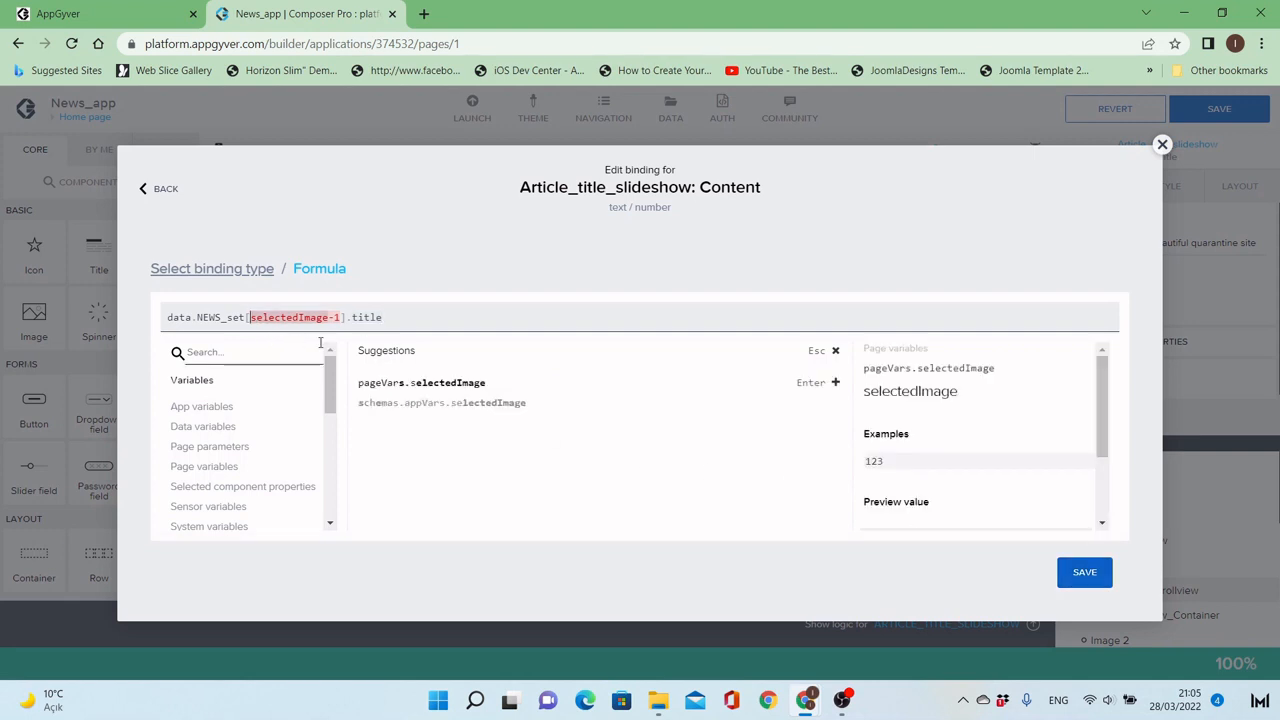
text(page)
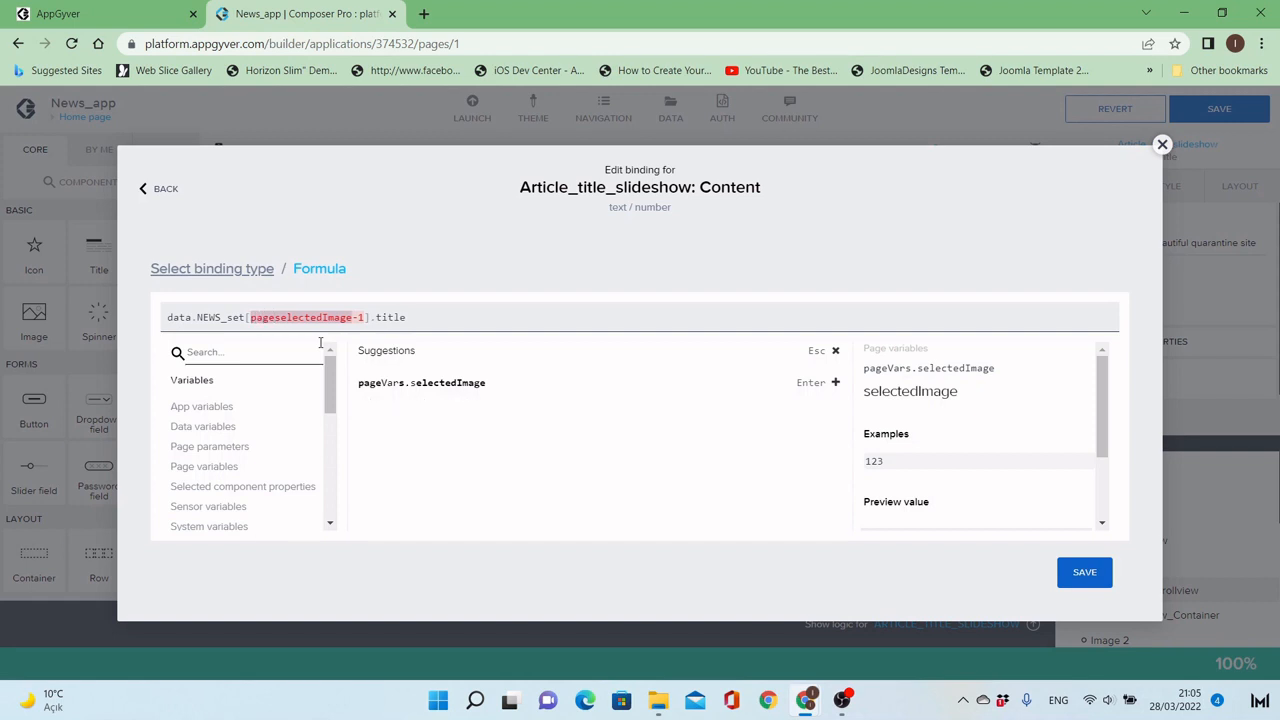
click(395, 385)
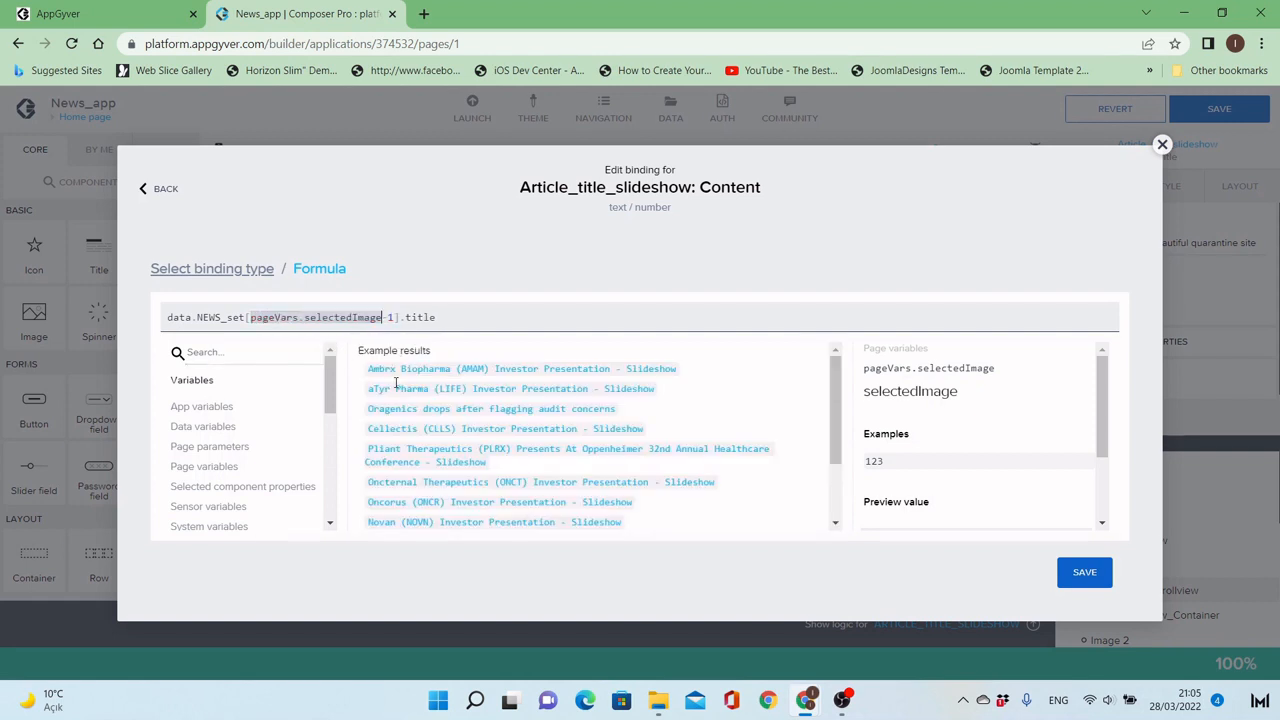
click(437, 317)
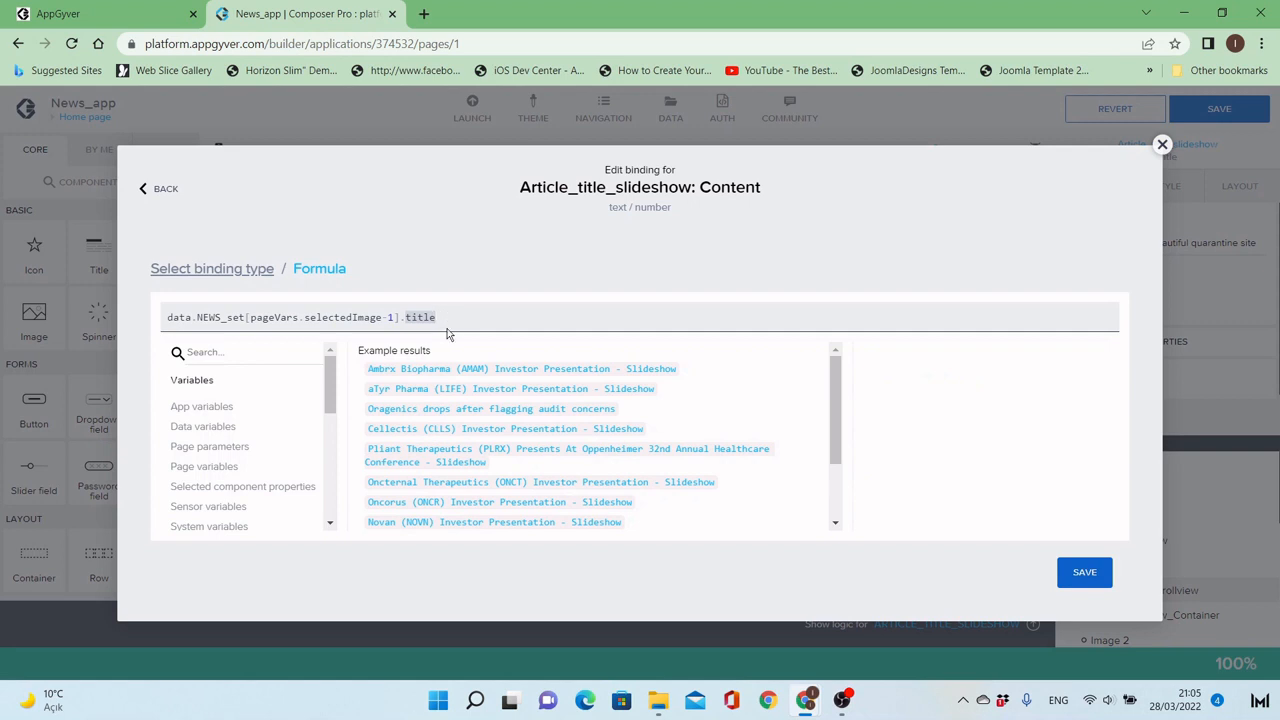
scroll(520, 430, down, 2)
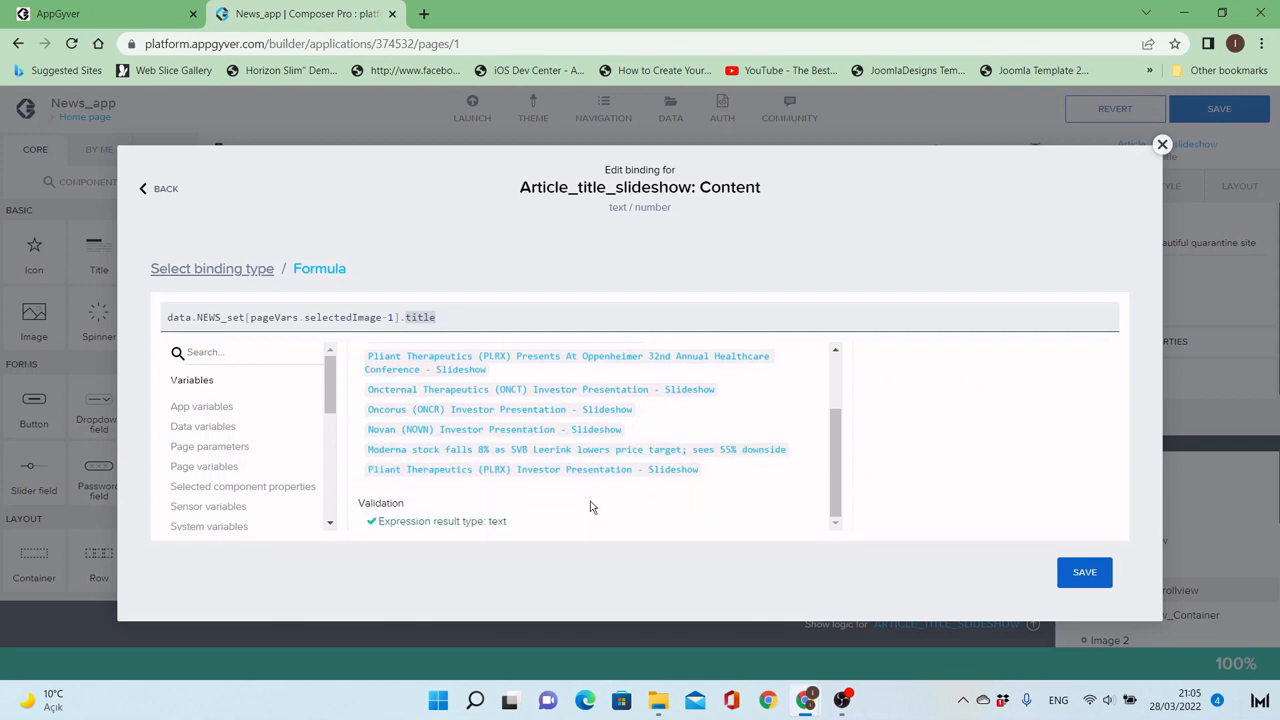
click(1068, 574)
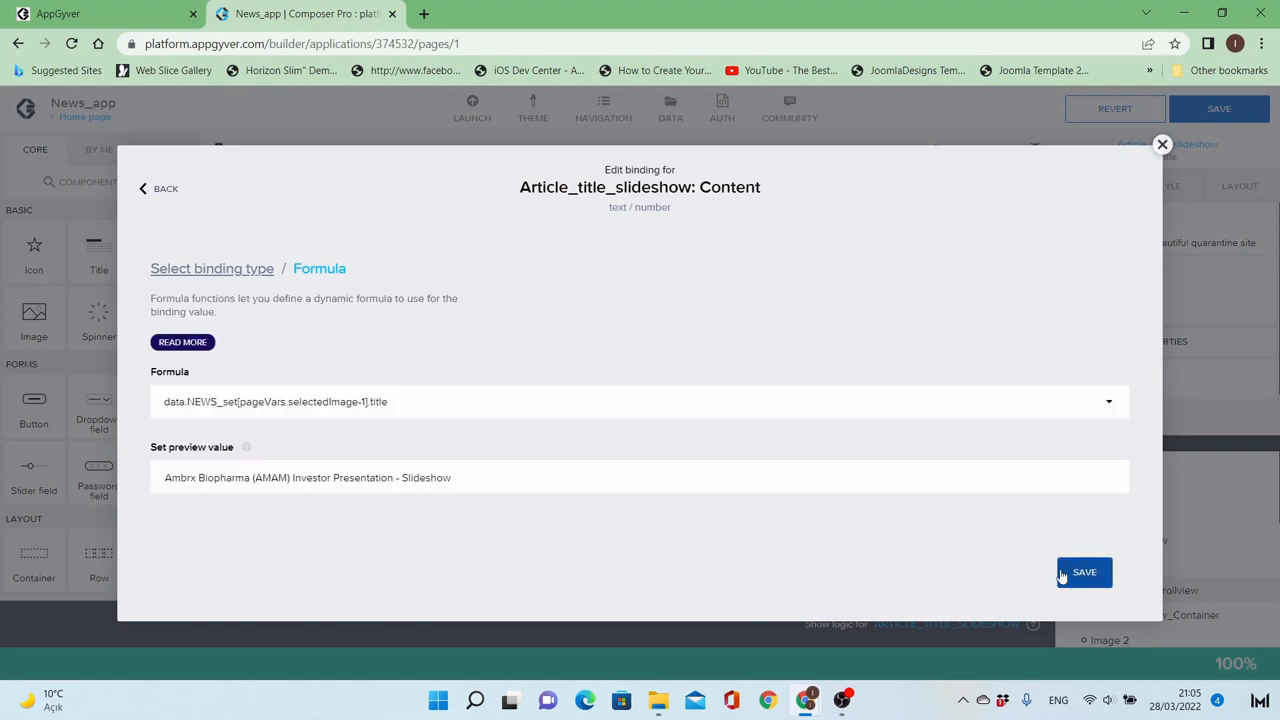
click(1083, 575)
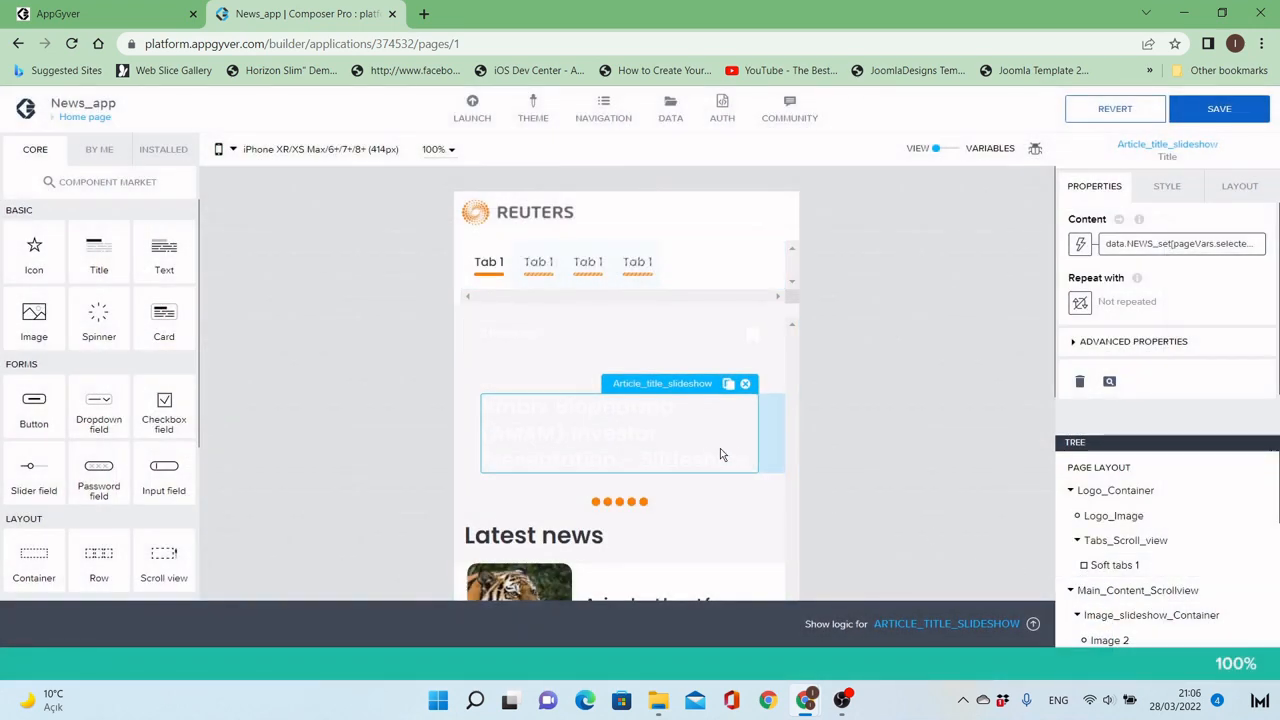
Step: Give Time_slideshow's Content a Formula binding and delete the placeholder "2 hours ago" text
click(522, 338)
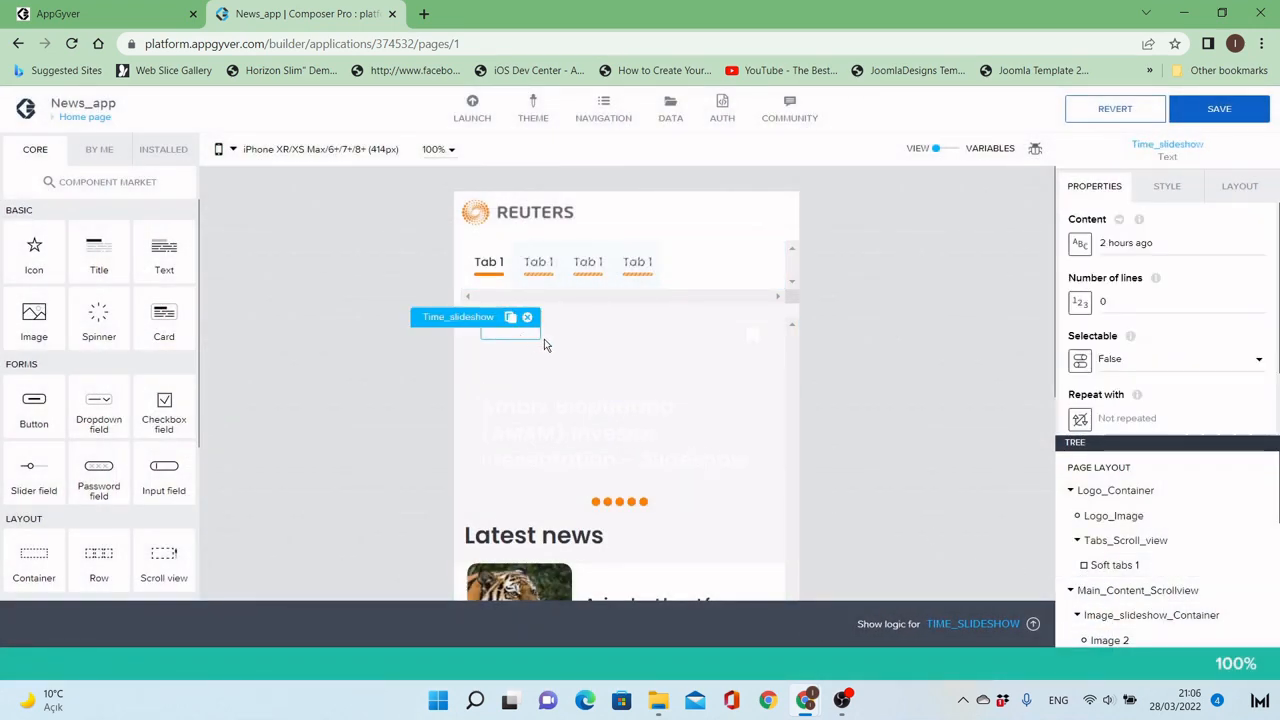
click(1080, 245)
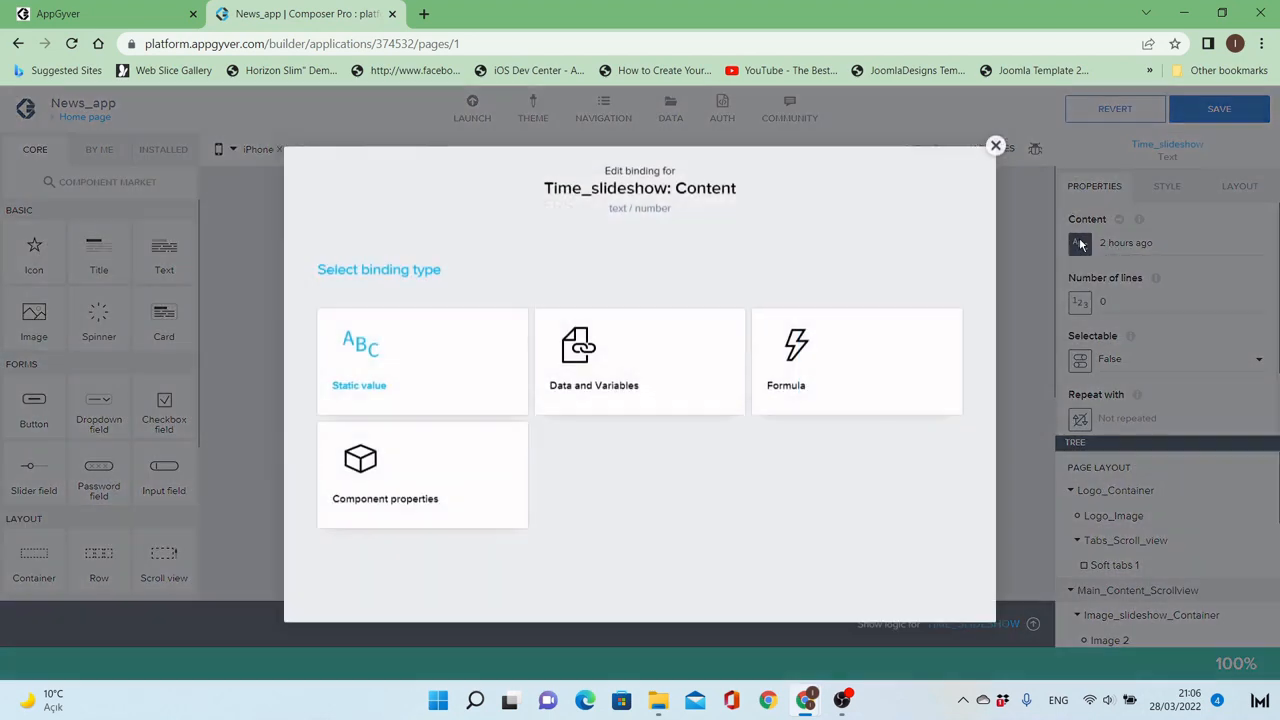
click(673, 350)
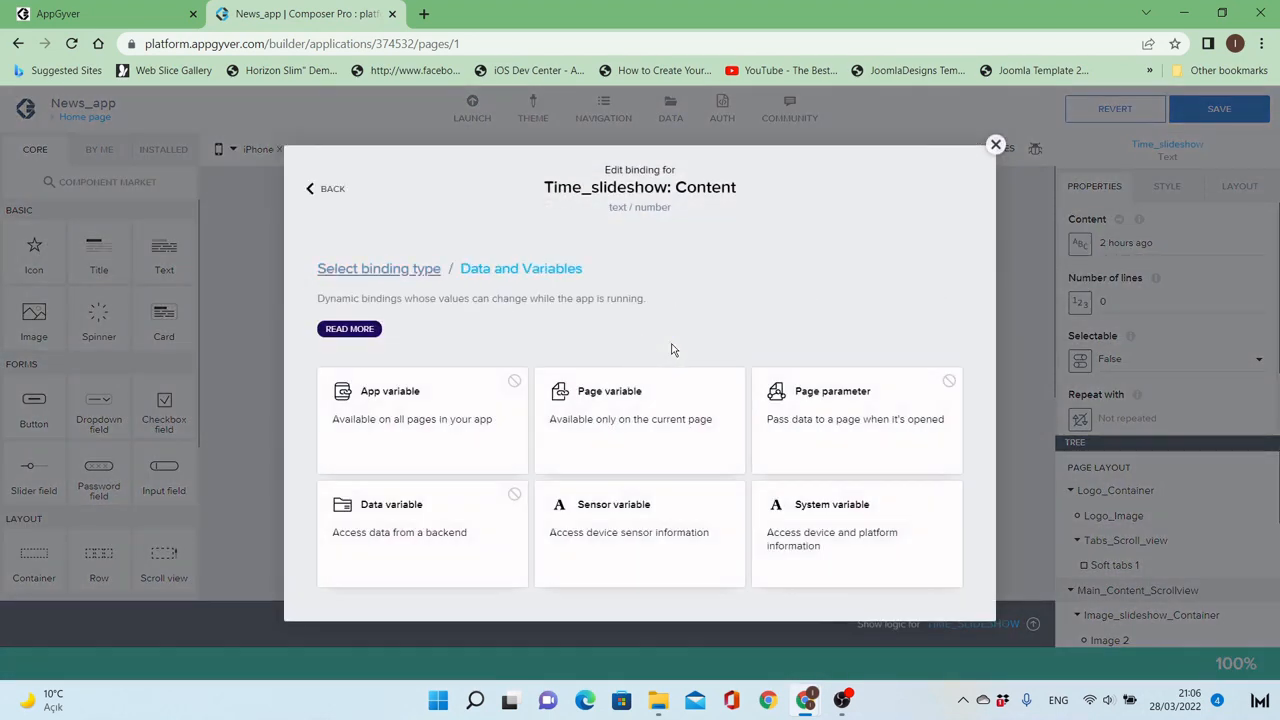
click(324, 190)
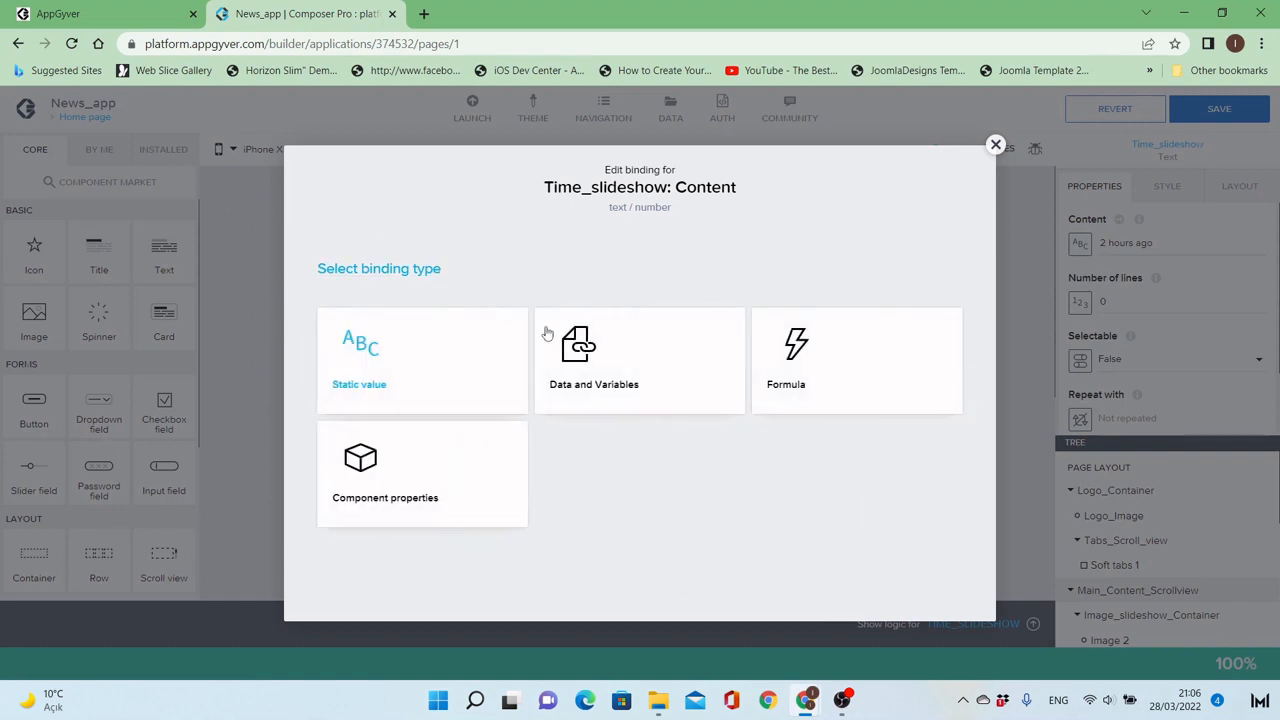
click(835, 398)
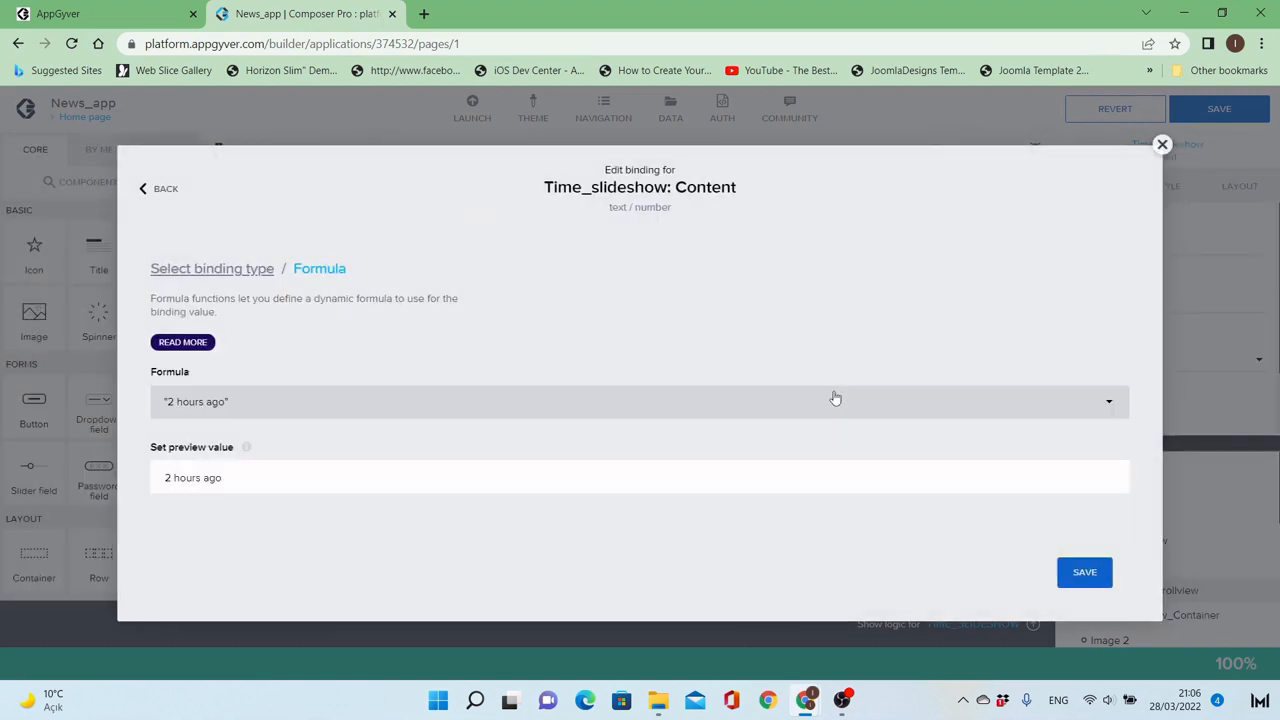
click(760, 399)
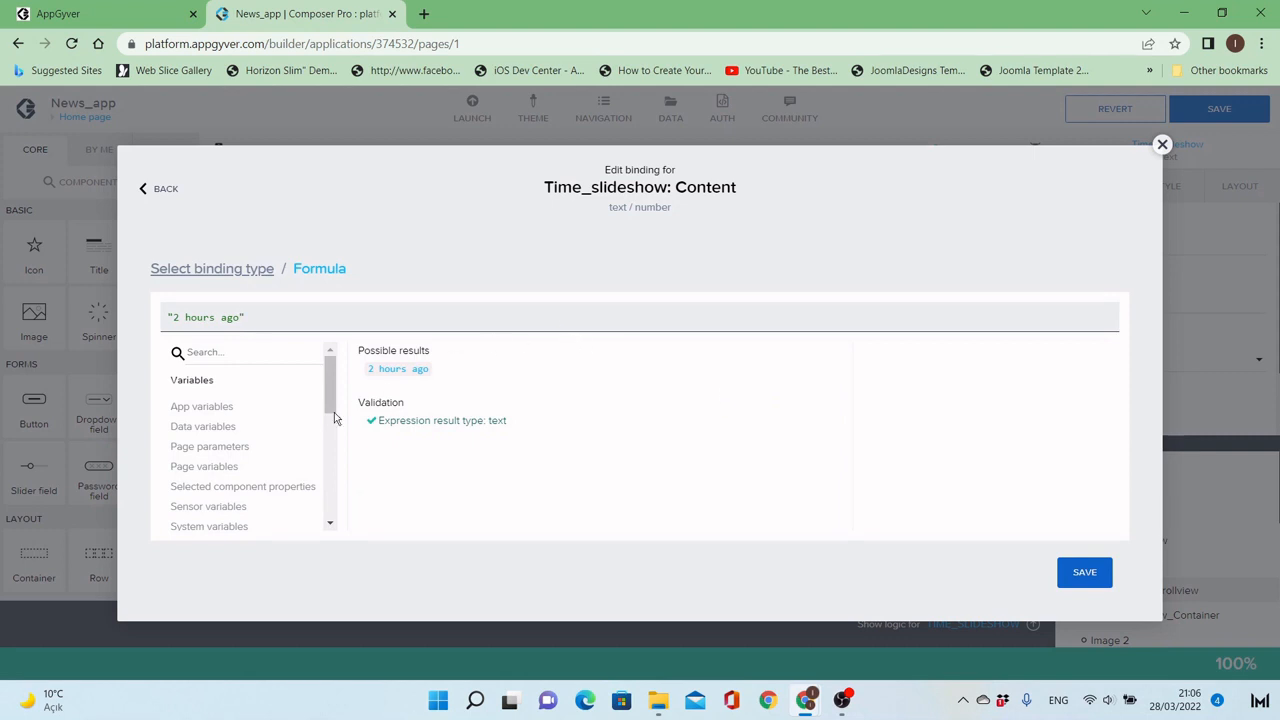
triple_click(290, 313)
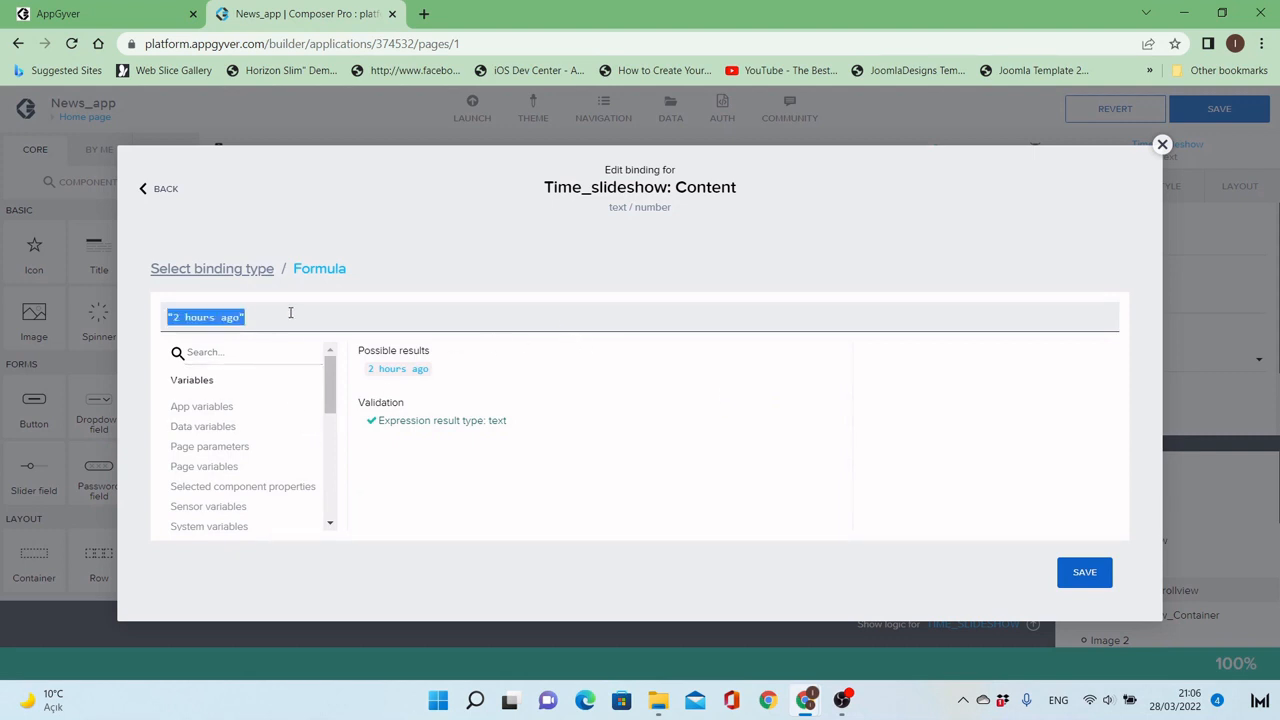
key(BackSpace)
scroll(268, 440, down, 4)
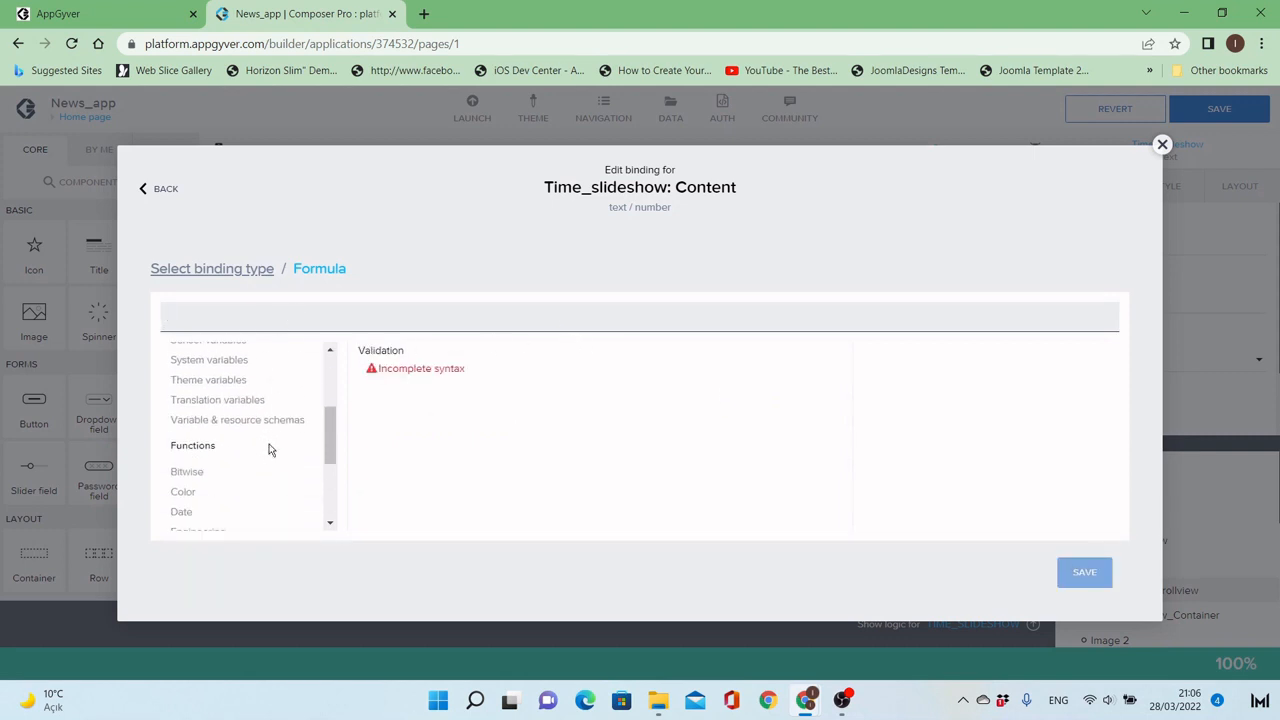
scroll(268, 450, up, 2)
scroll(268, 450, down, 4)
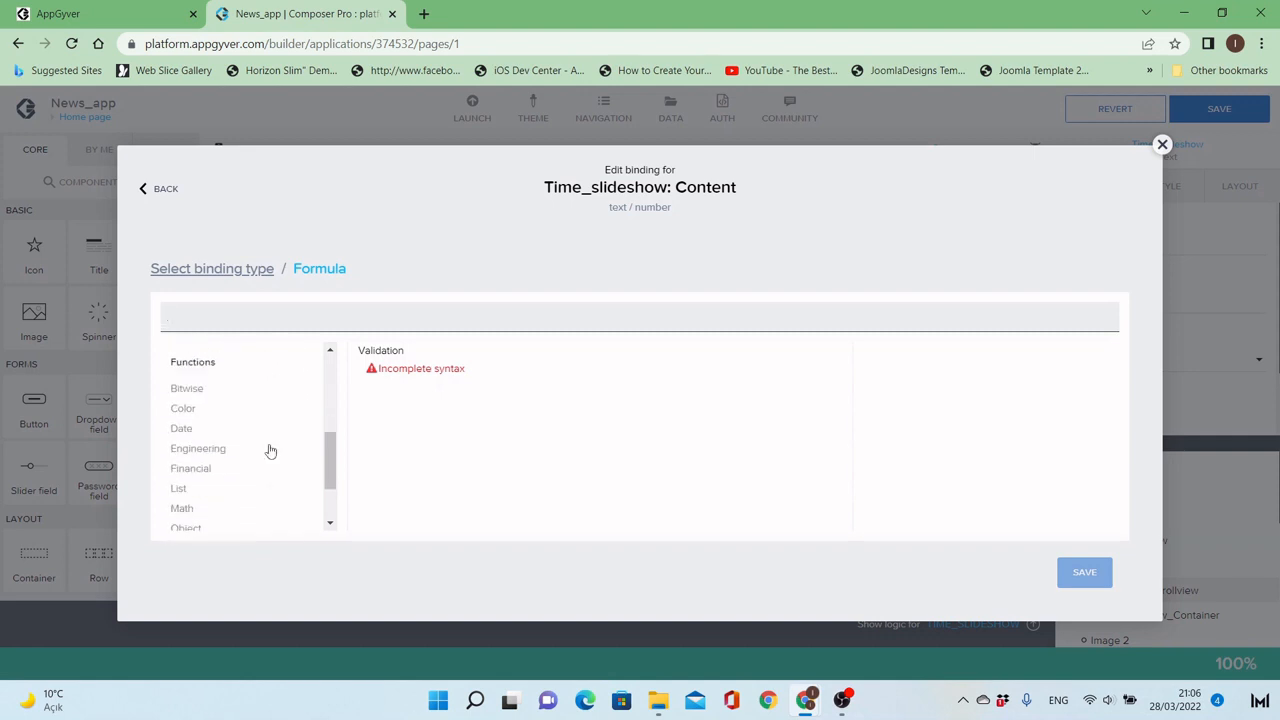
Step: Insert DATETIME_DIFFERENCE from the Date functions with NOW() as the first date
click(187, 432)
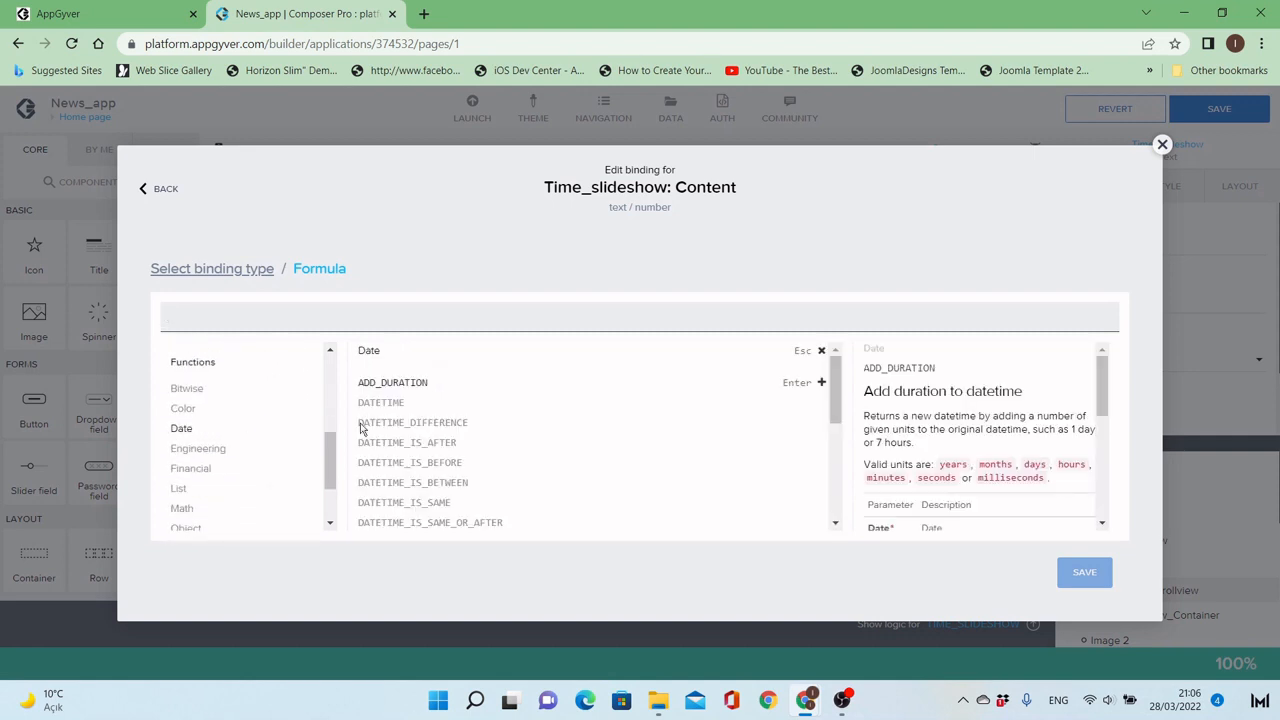
click(456, 424)
click(456, 424)
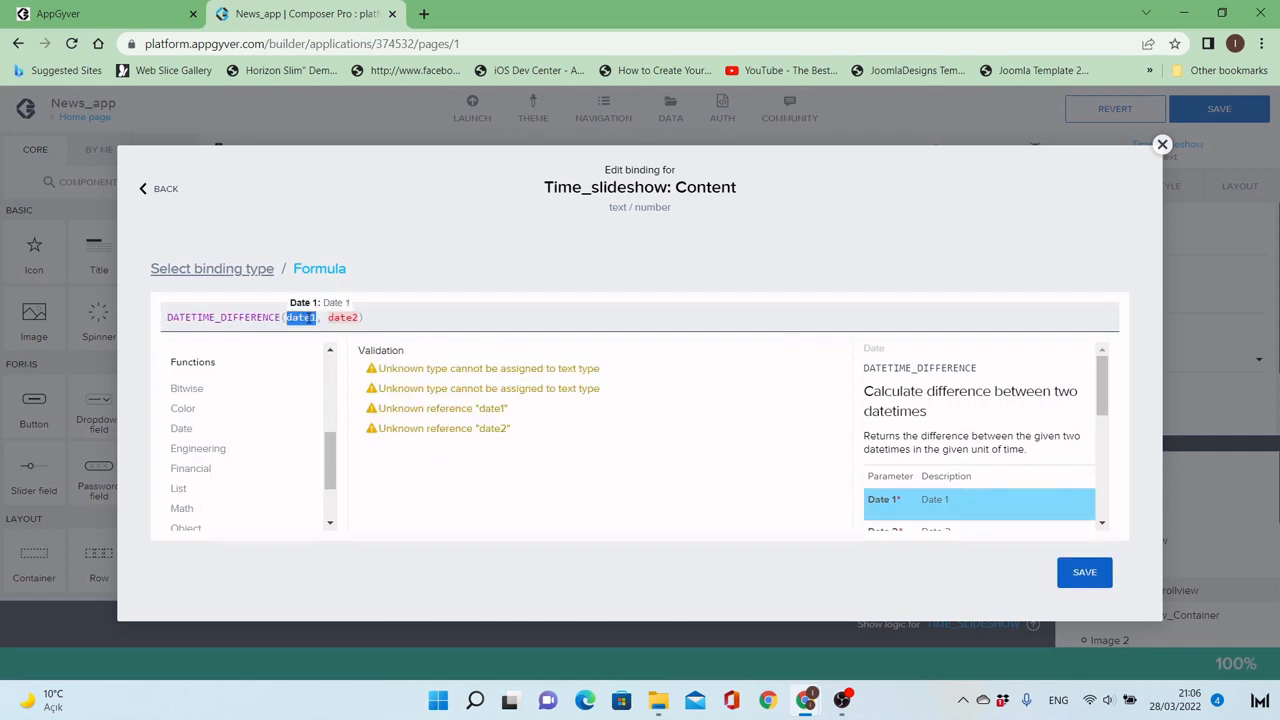
text(NOW)
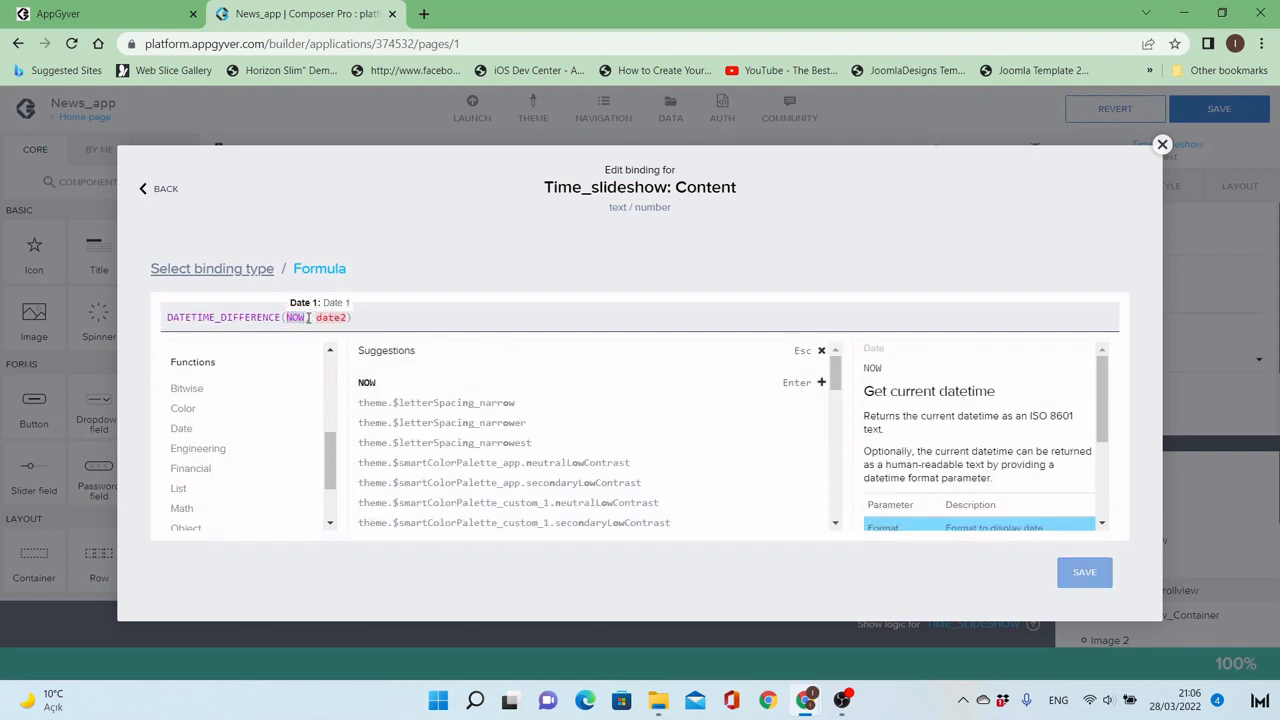
text(())
key(Tab)
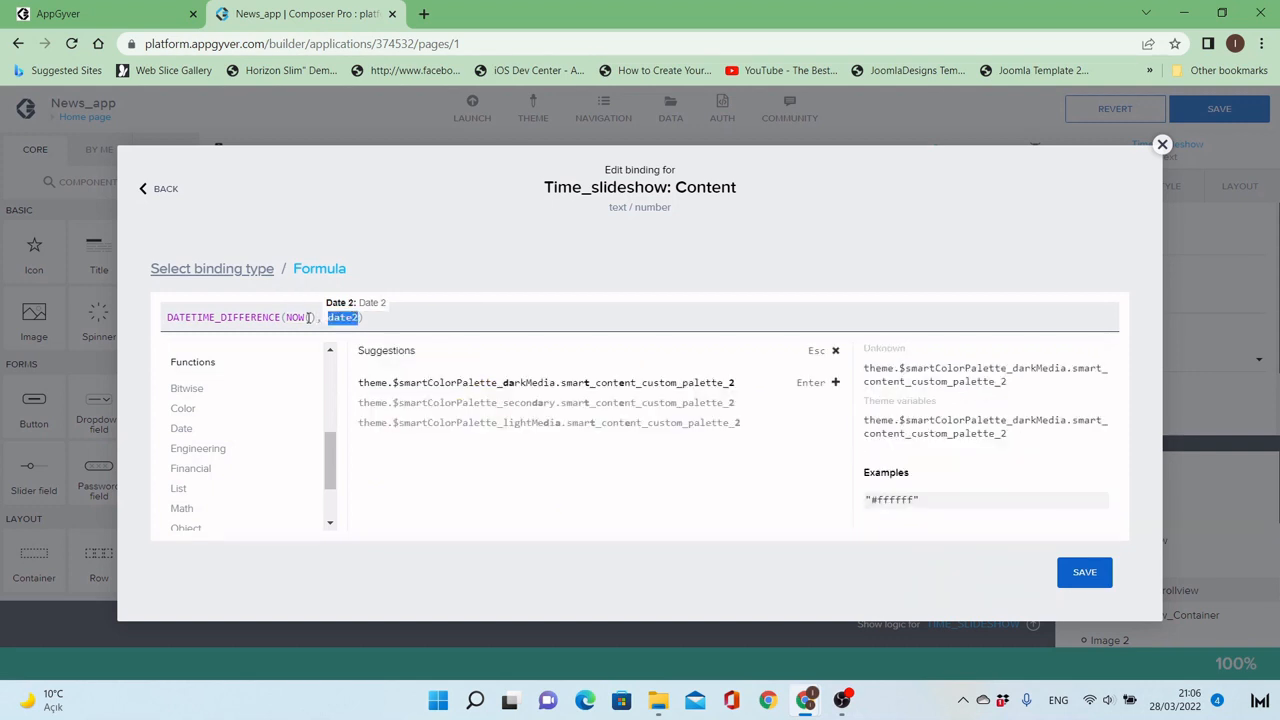
Step: Set the second date to data.NEWS_set[pageVars.selectedImage-1].pubDate
key(BackSpace)
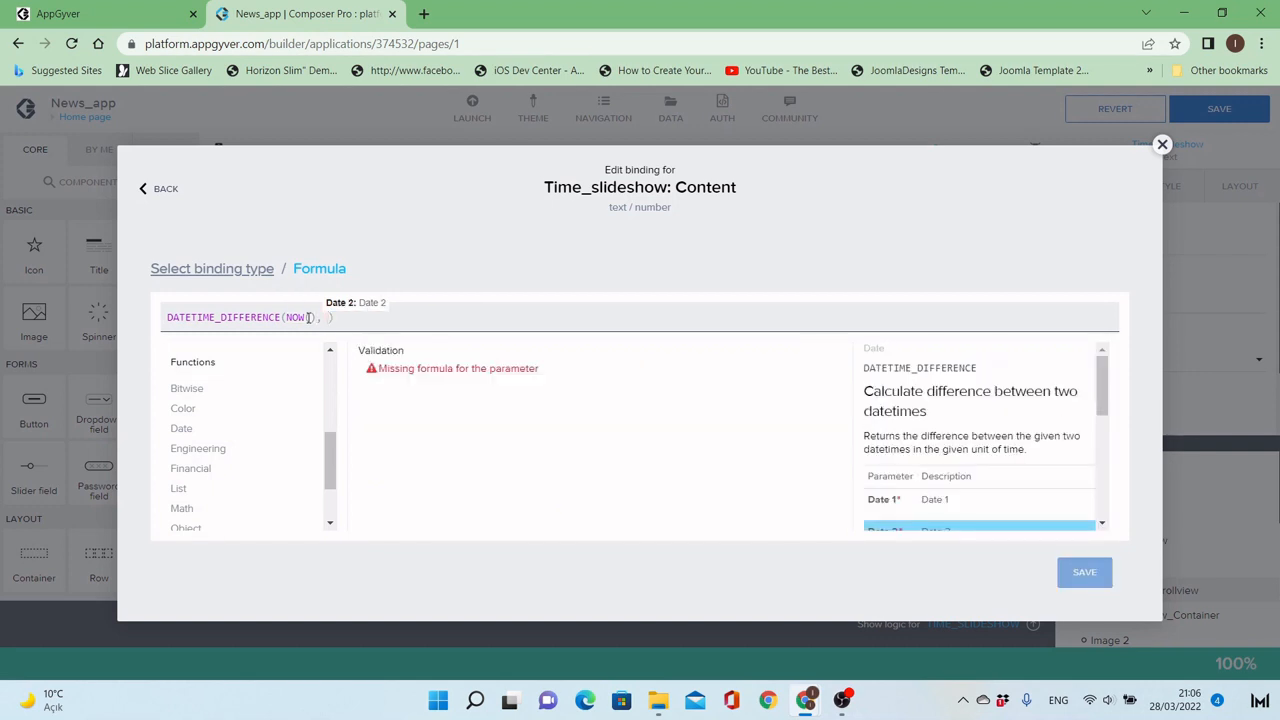
scroll(220, 435, up, 3)
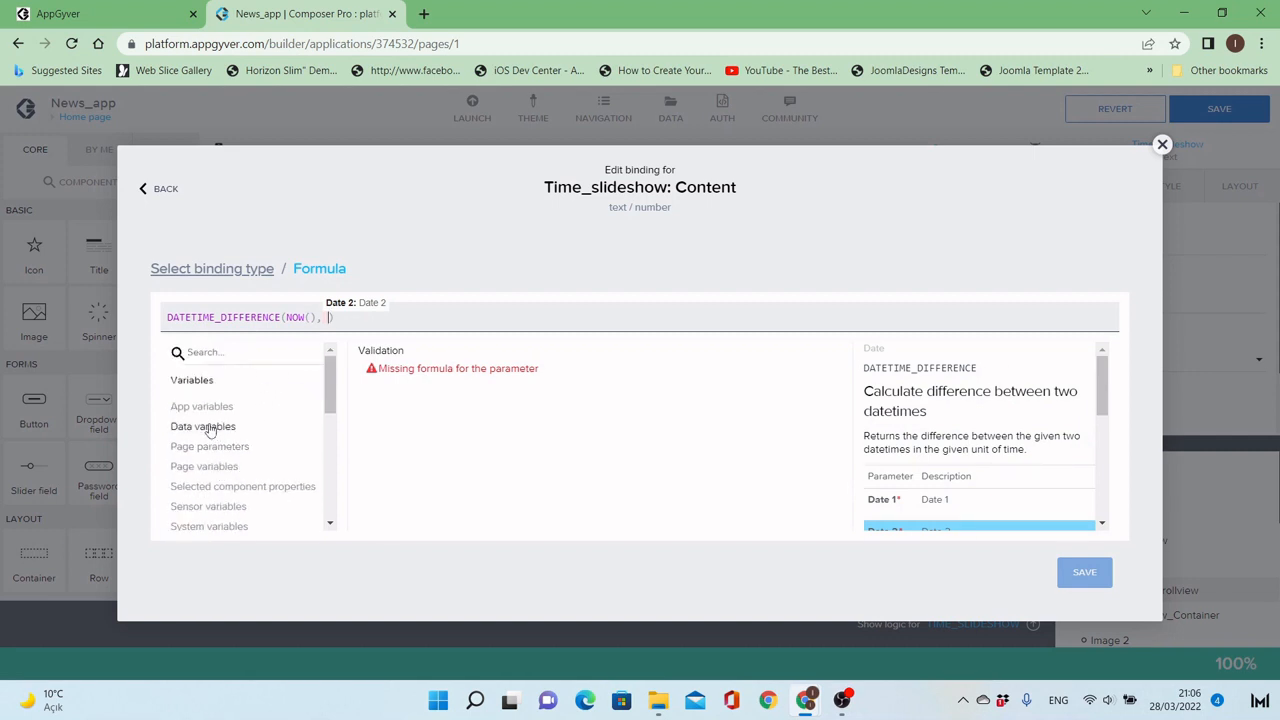
click(208, 427)
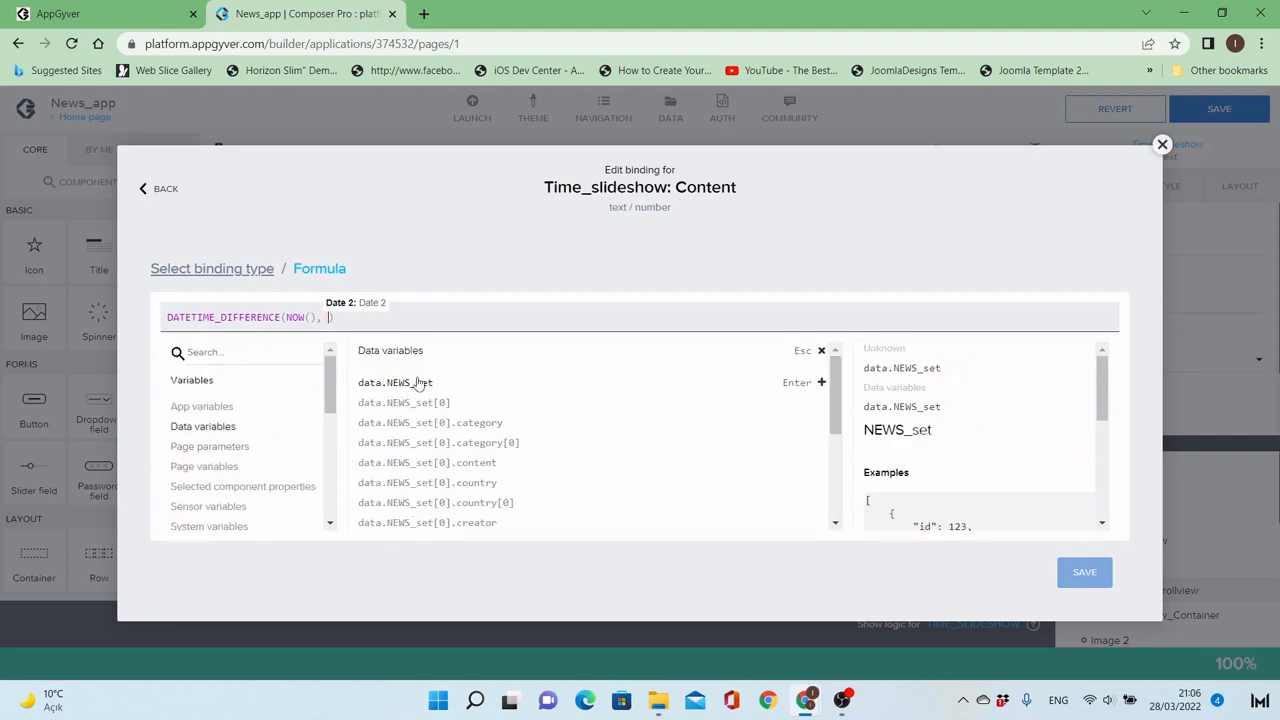
scroll(437, 443, down, 3)
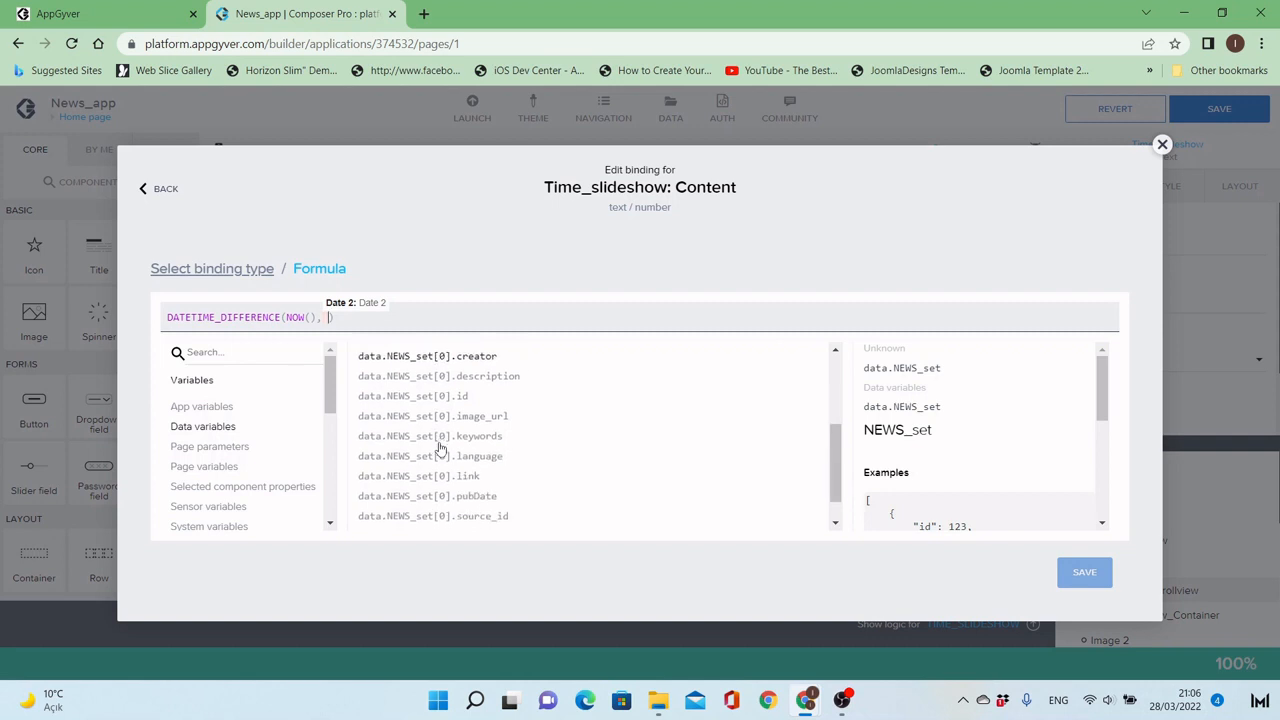
scroll(440, 450, down, 2)
click(443, 464)
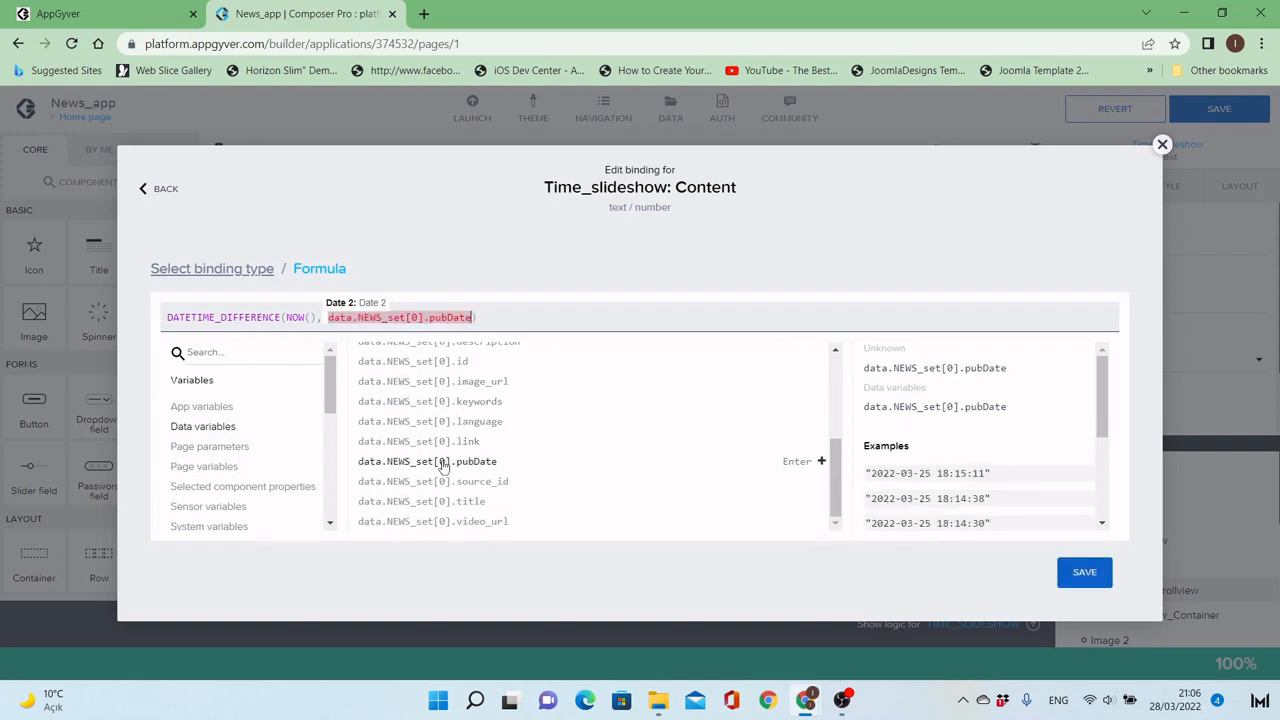
double_click(413, 317)
text(page)
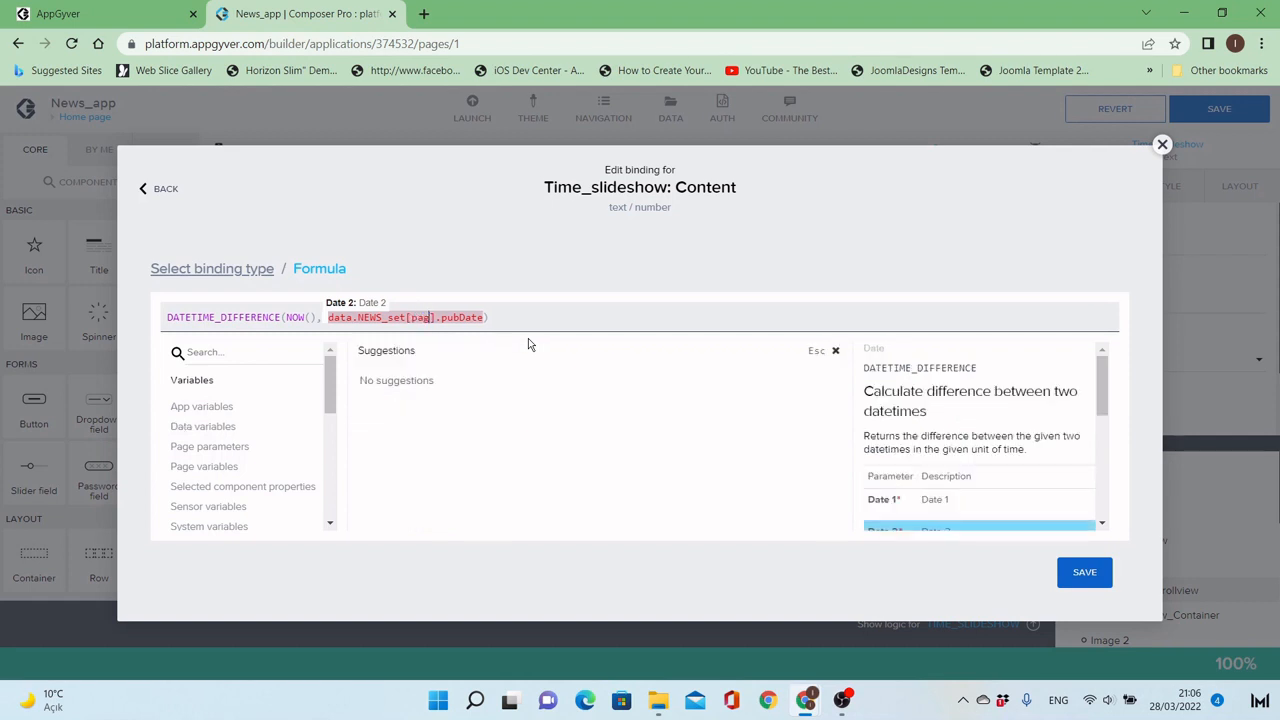
text(Vars.)
text(selec)
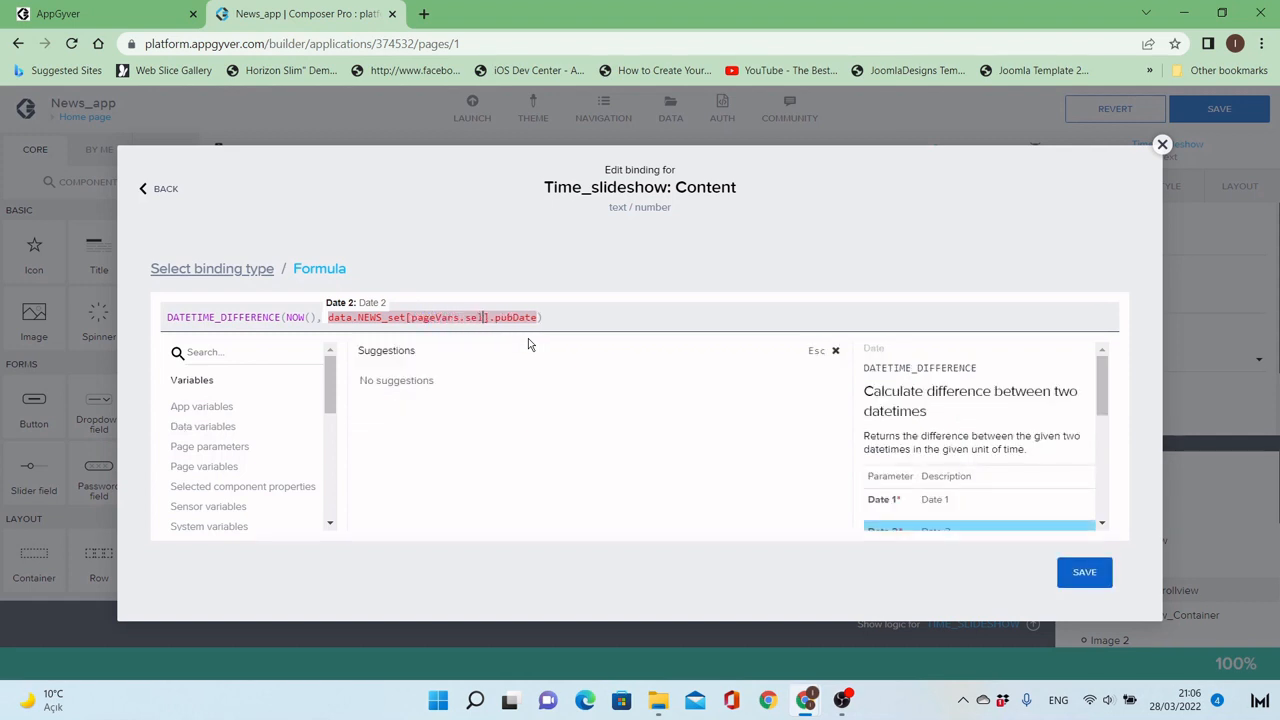
text(tedImage-1)
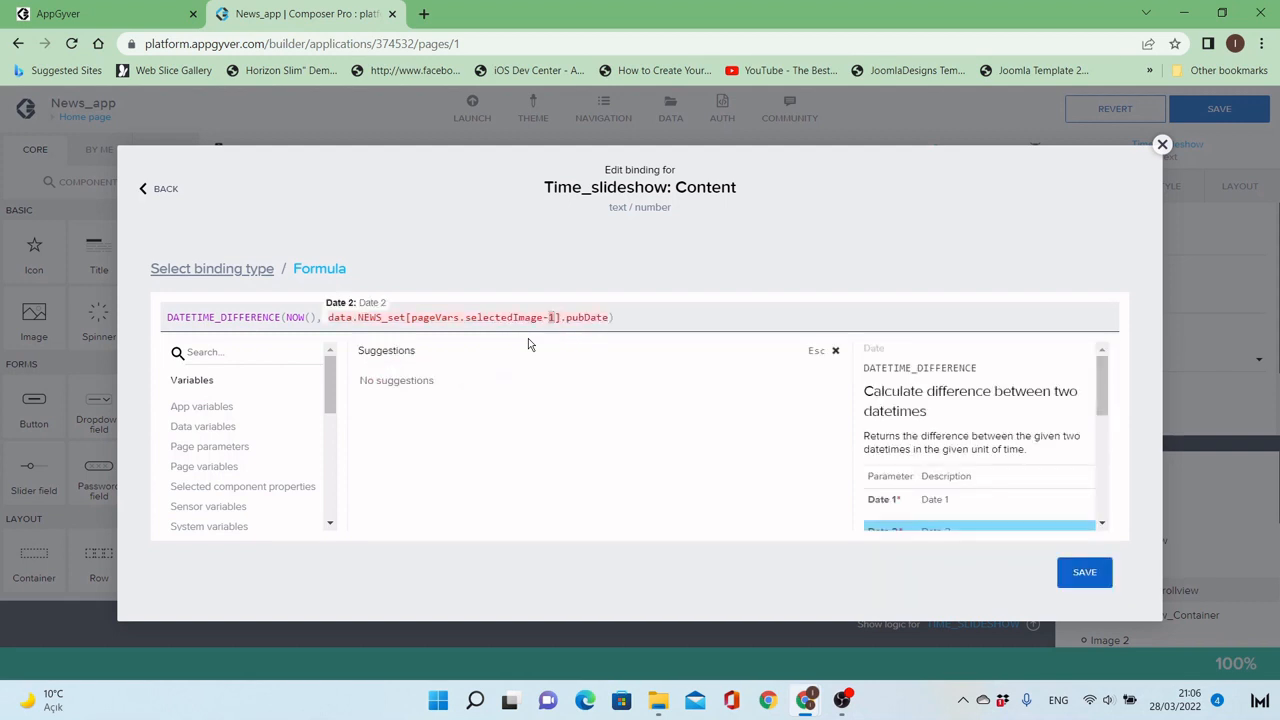
key(End)
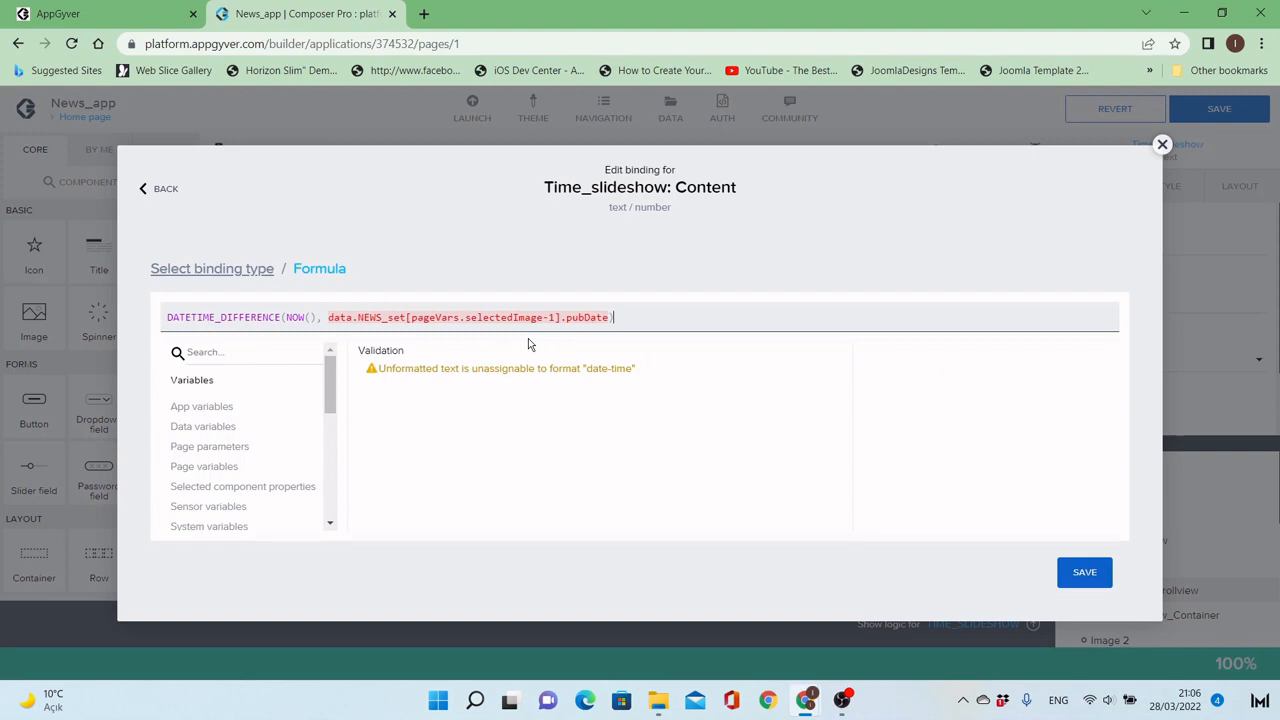
key(Left)
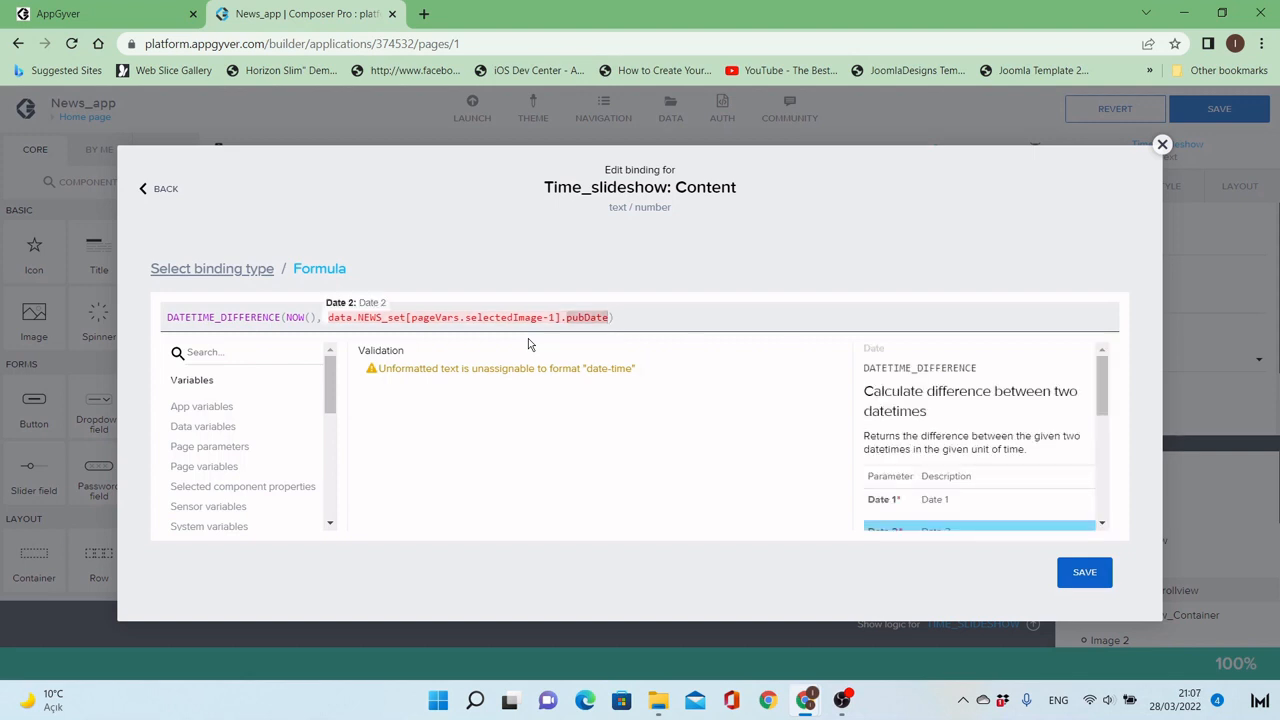
Step: Add "minutes" as the units argument after pubDate and append " minutes age" to the formula
text(,)
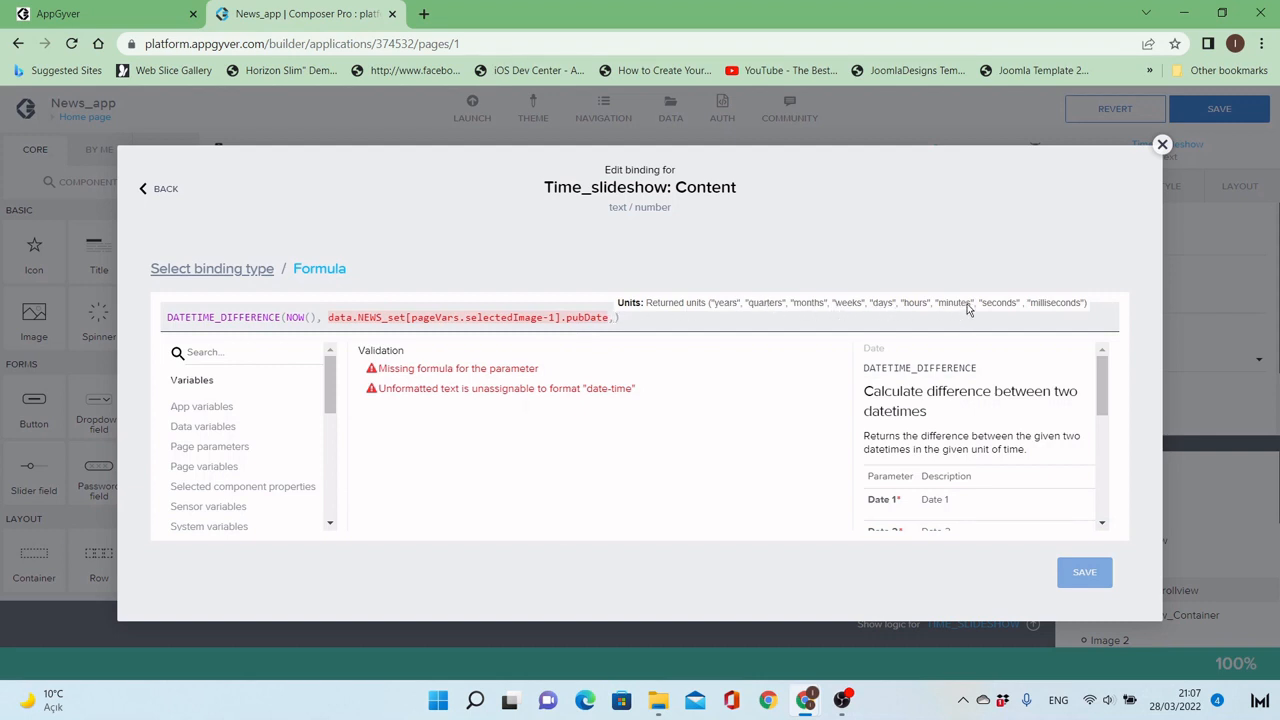
text(minutes)
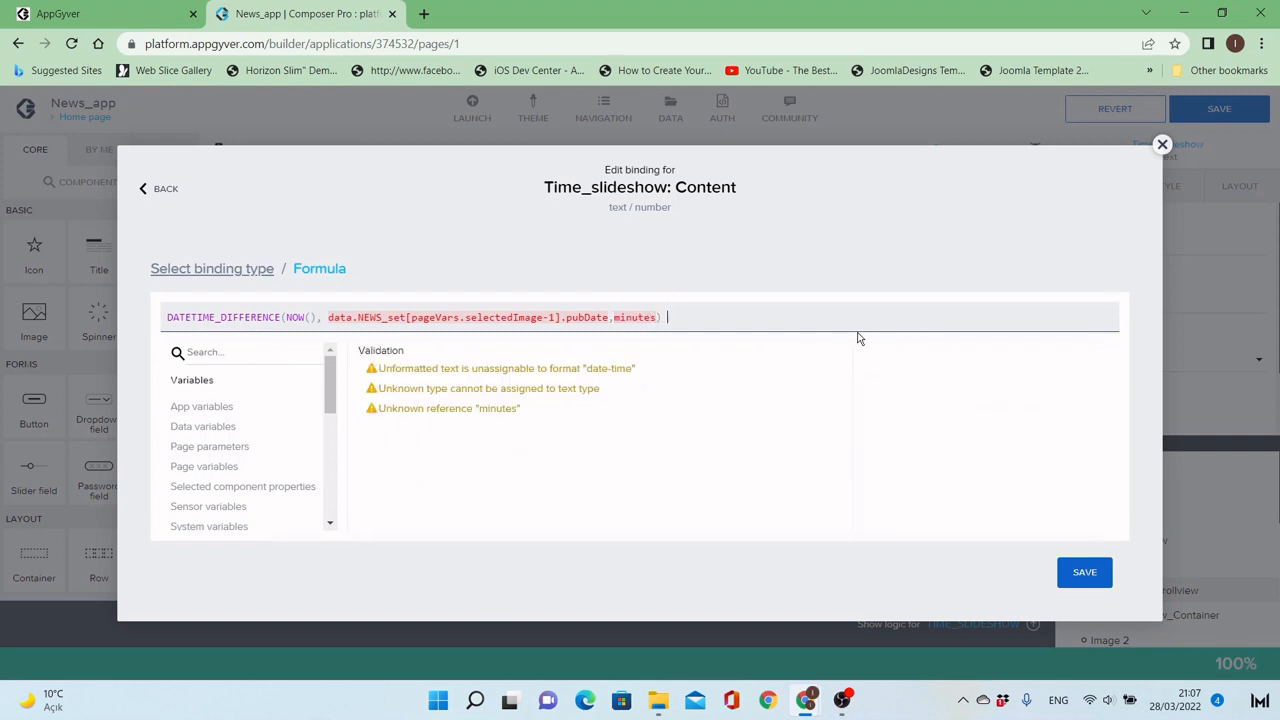
text(+)
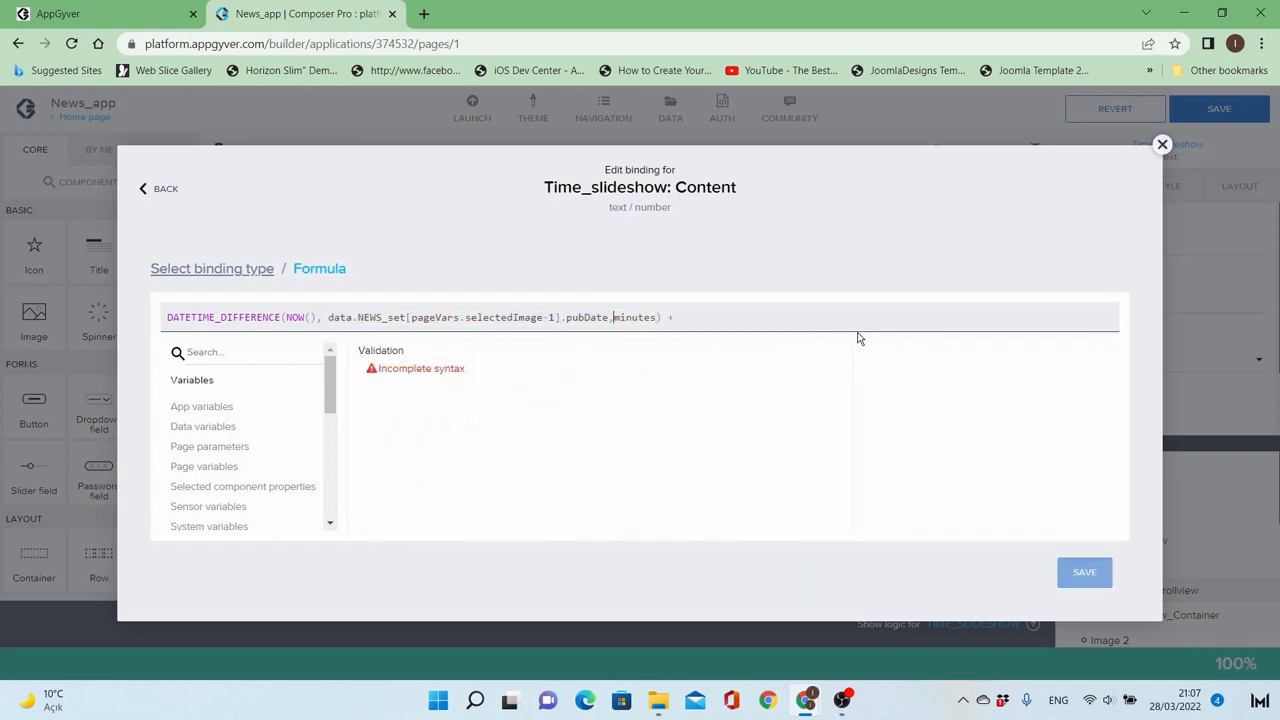
text(")
key(ctrl+Right)
text(")
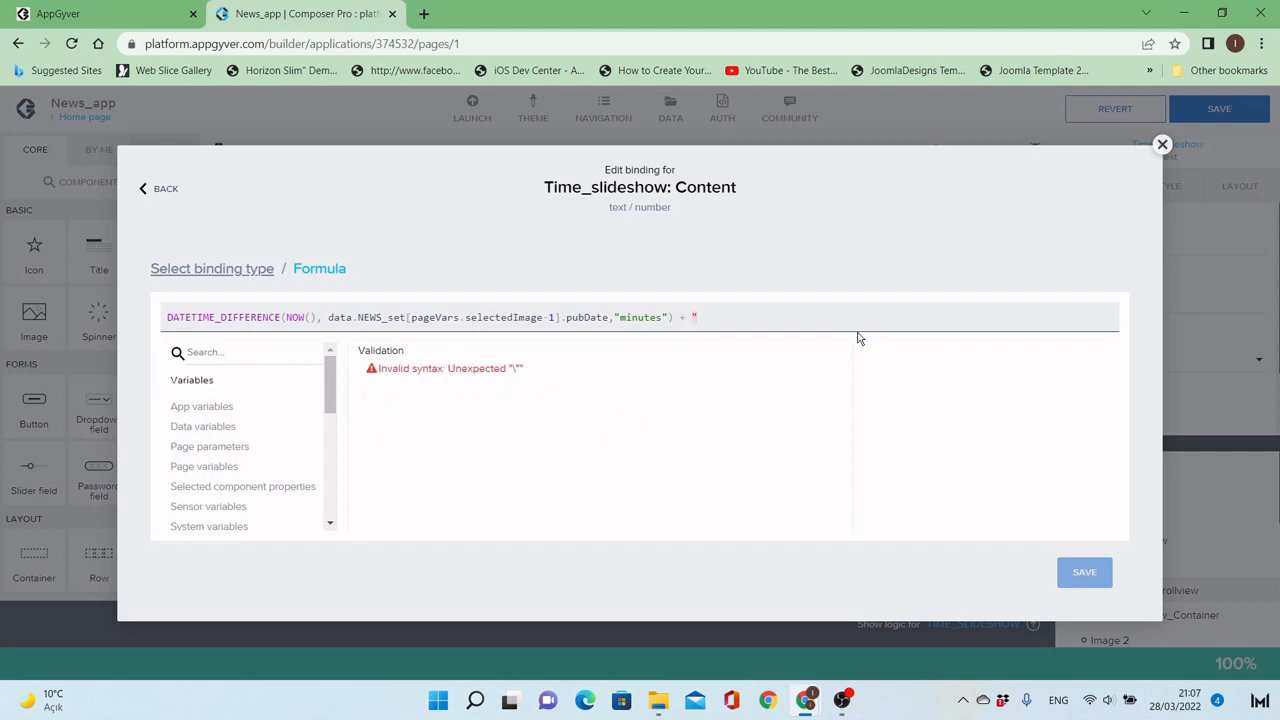
text( minutes age")
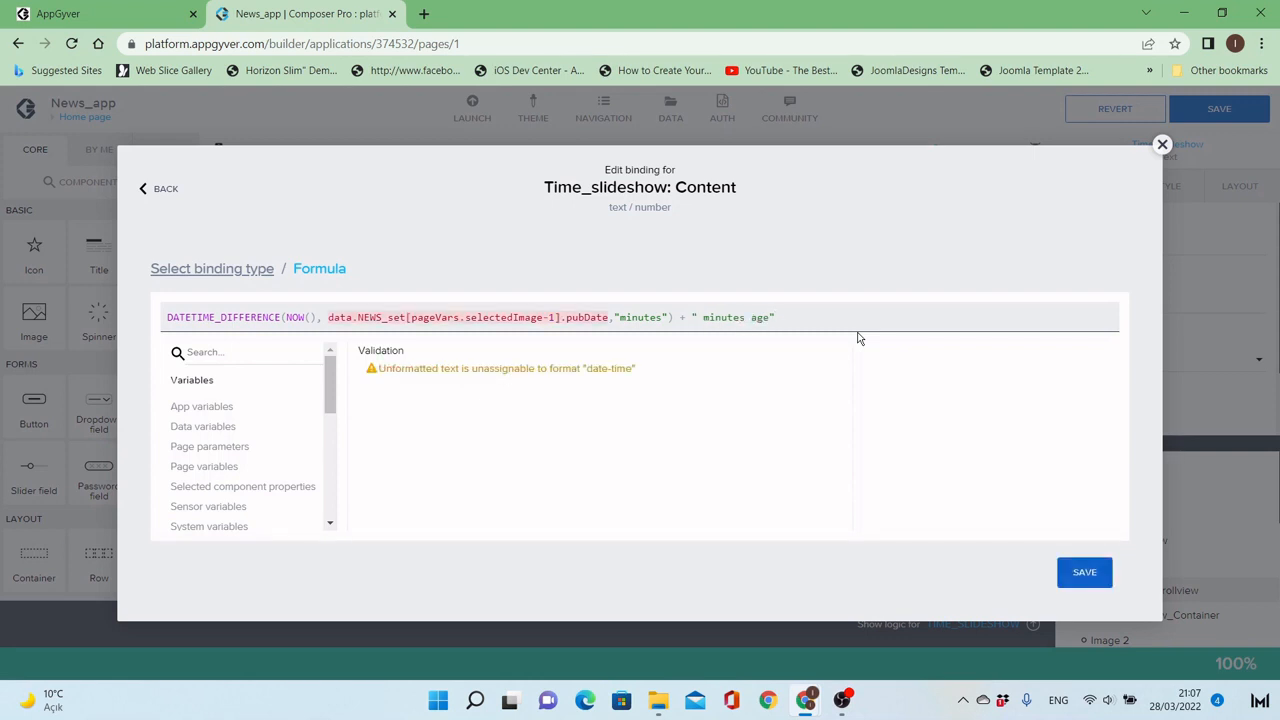
Step: Check the accepted units for the third argument of the DATETIME_DIFFERENCE call
click(655, 318)
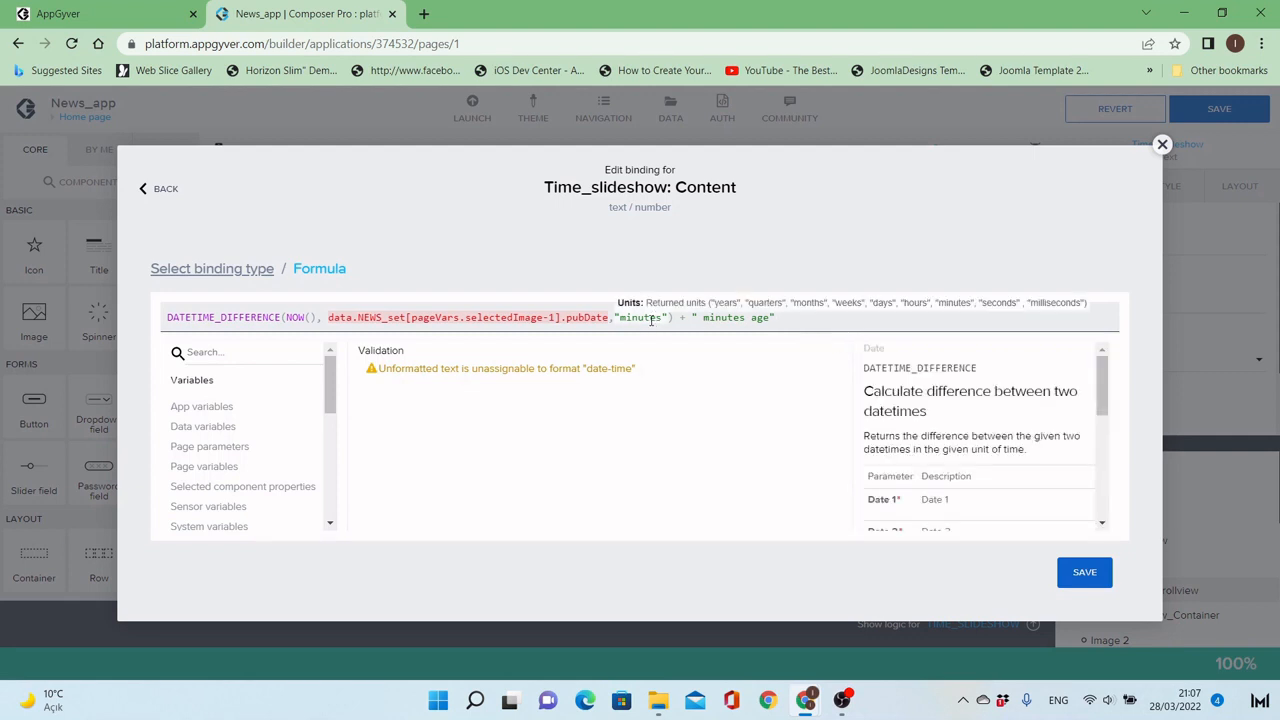
drag(621, 318, 662, 319)
drag(675, 317, 168, 310)
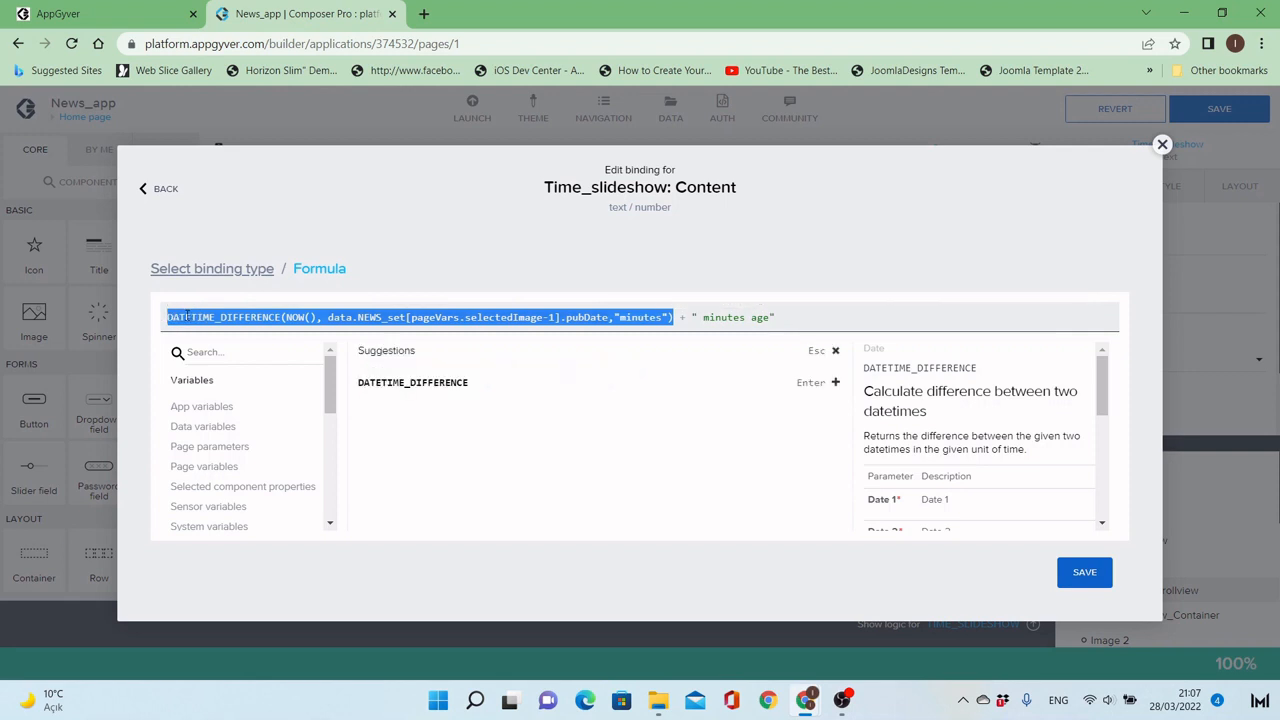
click(410, 317)
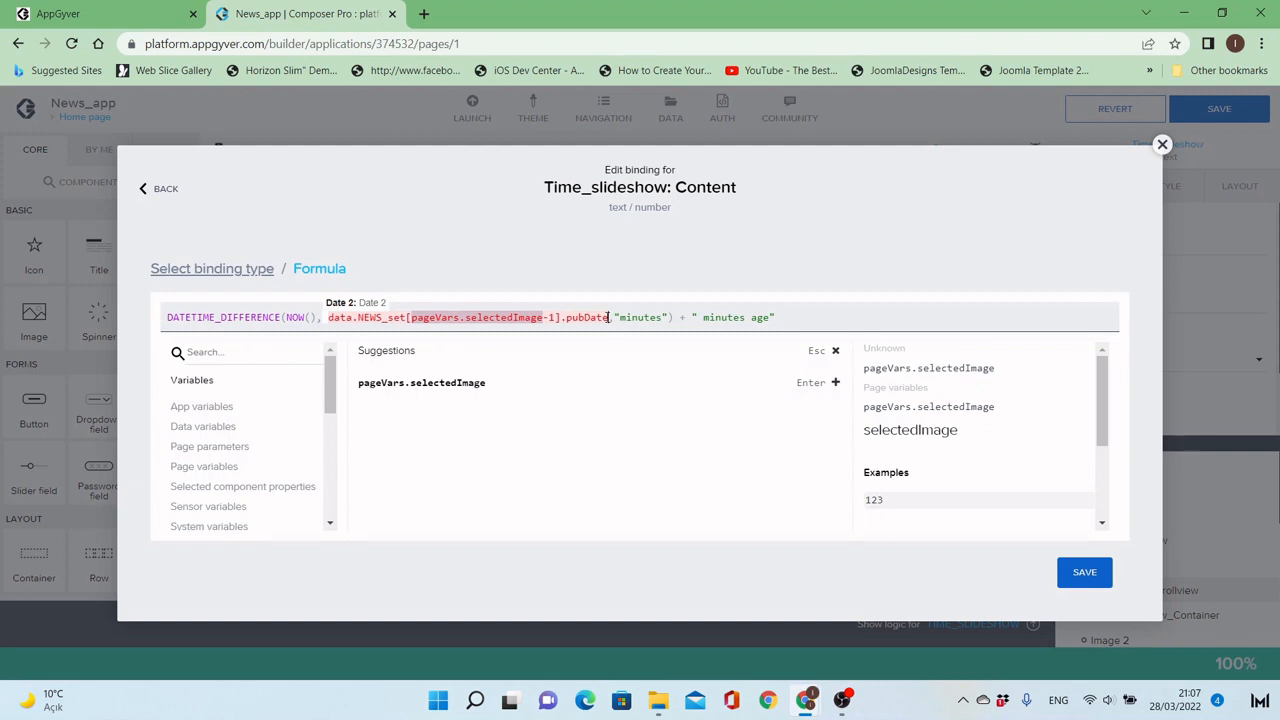
Step: Paste a duplicate DATETIME_DIFFERENCE(NOW(), …pubDate) expression at the formula's start, prefixed with IF(
drag(609, 317, 158, 323)
key(ctrl+c)
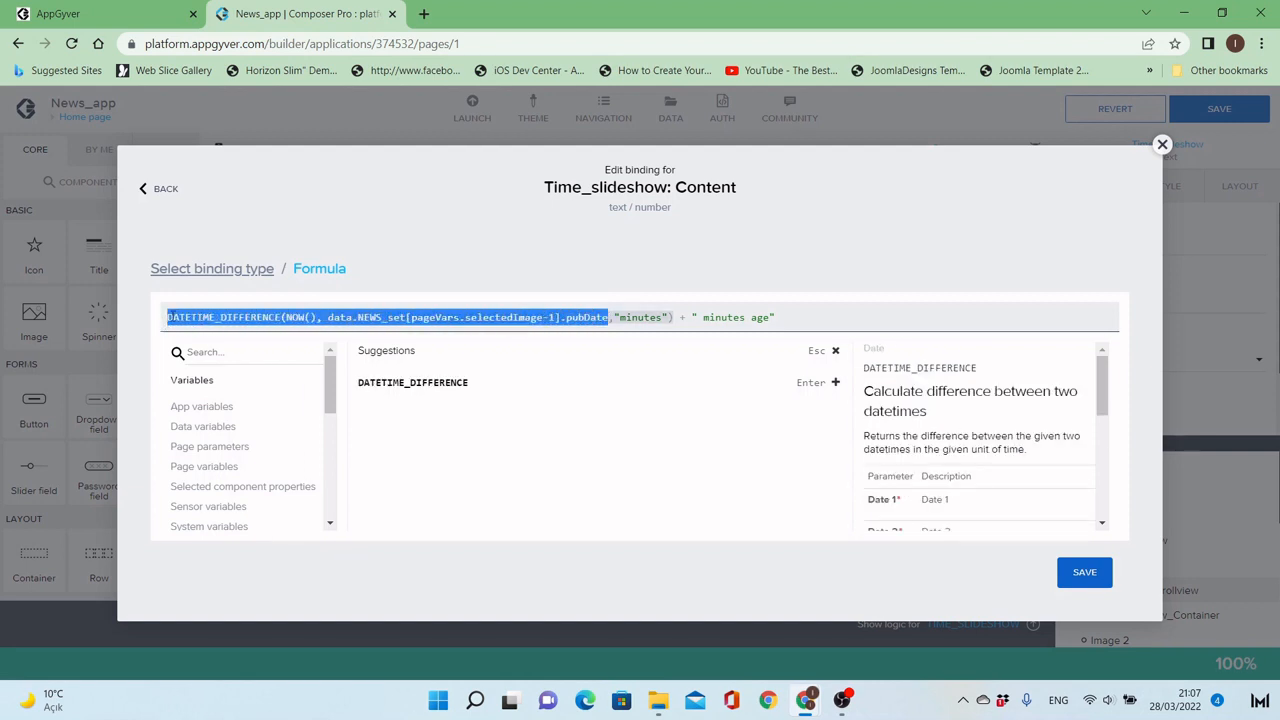
click(184, 327)
key(ctrl+v)
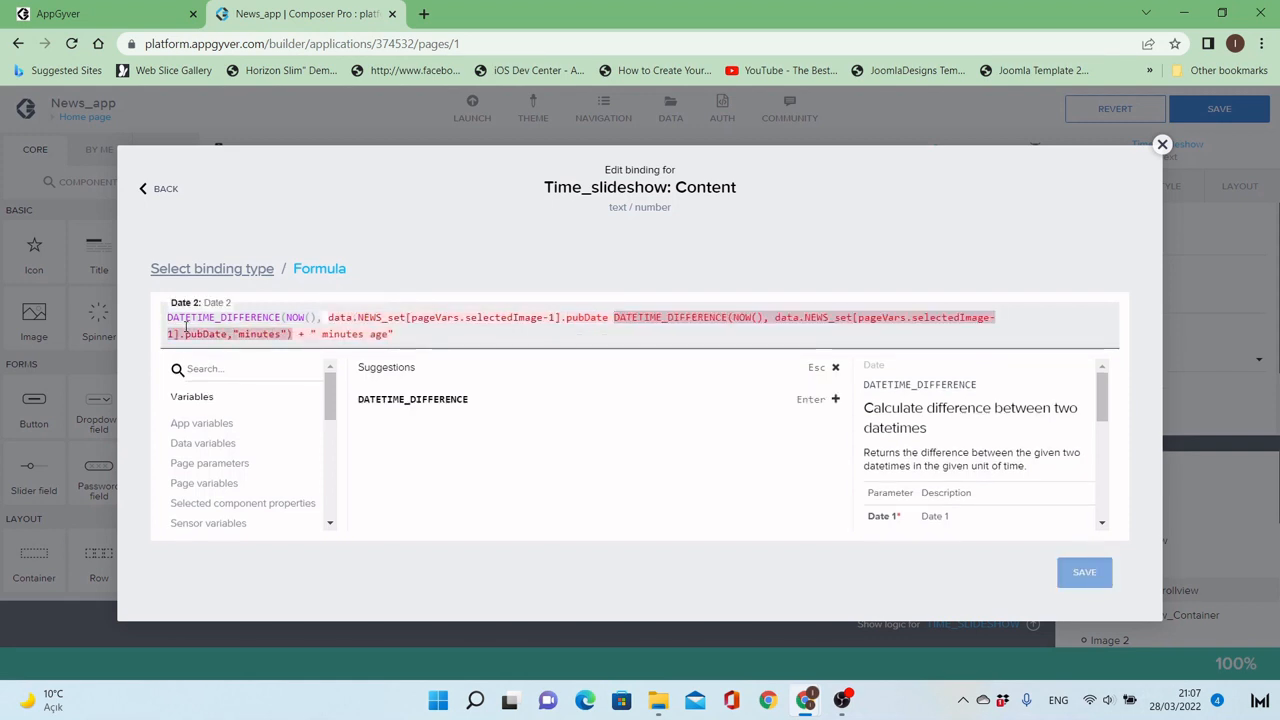
key(ctrl+a)
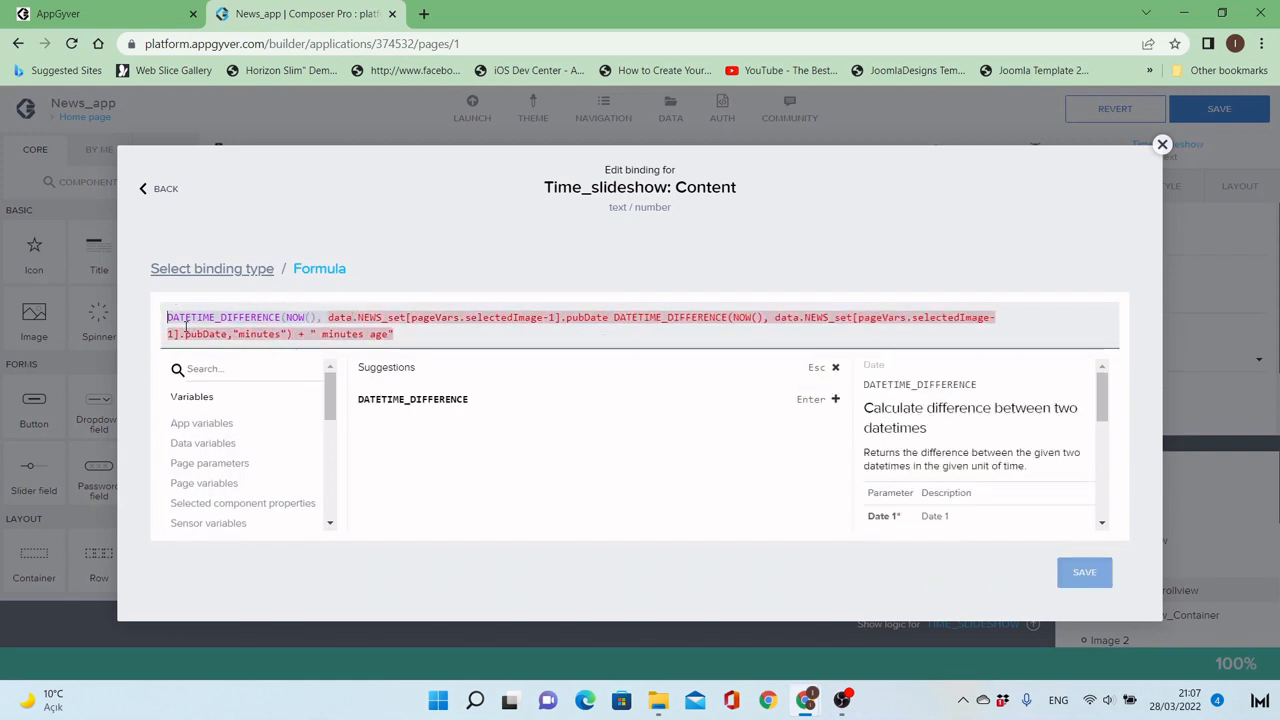
key(Home)
text(IF)
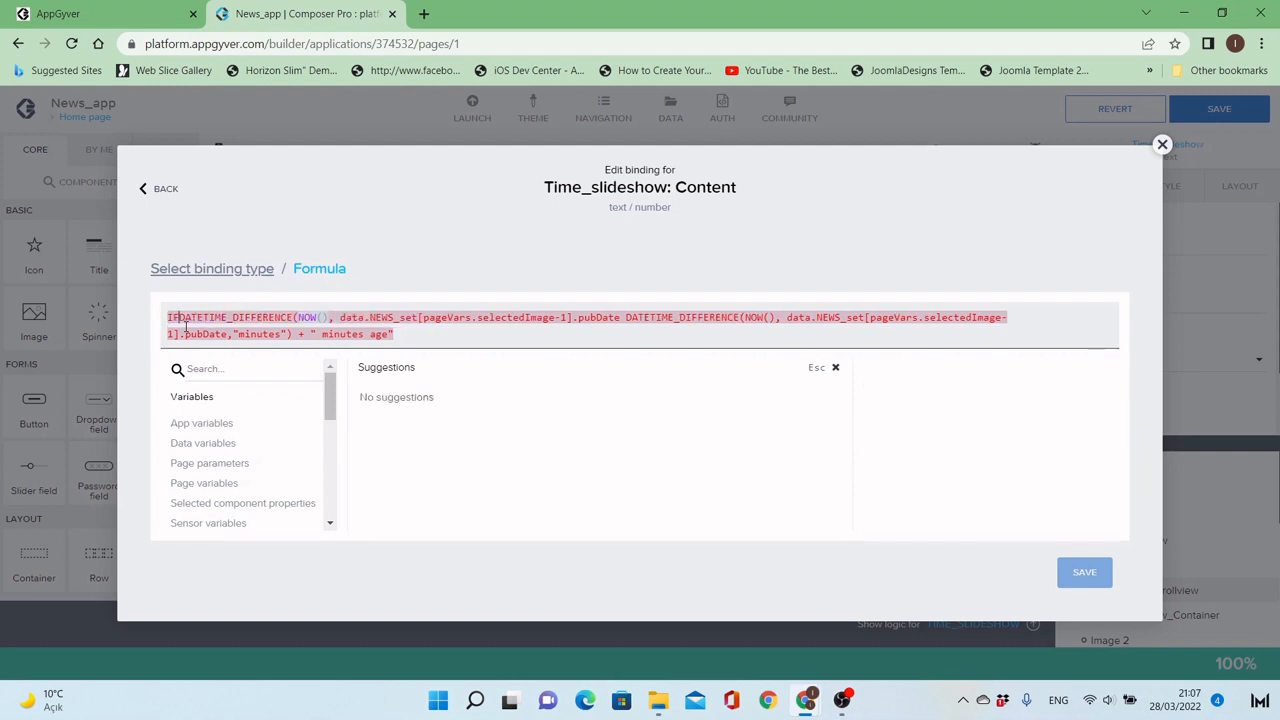
text(()
key(Right)
key(Right)
key(Right)
key(Right)
key(Right)
key(Right)
key(Right)
key(Right)
key(Right)
key(Right)
key(Right)
key(Right)
key(Right)
key(Right)
key(Right)
key(Right)
key(Right)
key(Right)
key(Right)
key(Right)
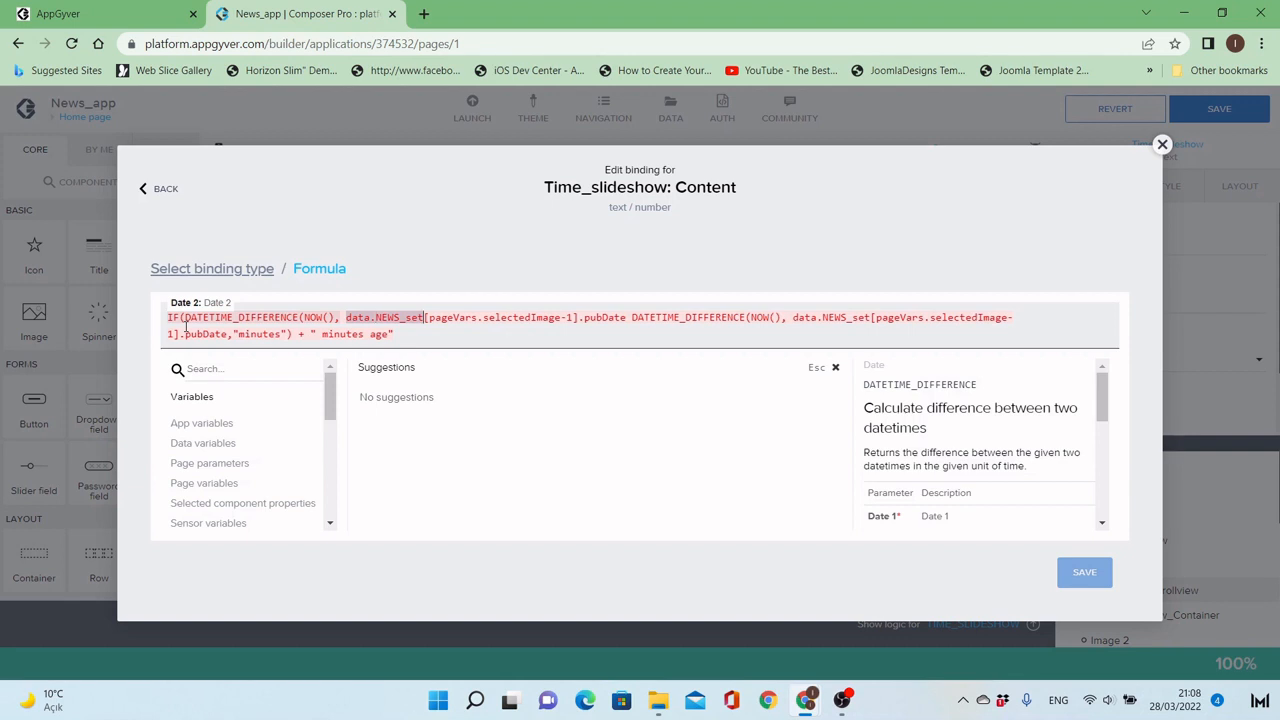
key(Right)
key(Right)
key(Right)
key(Right)
key(Right)
key(Right)
key(Right)
key(Right)
key(Right)
key(Right)
key(Right)
key(Right)
key(Right)
key(Right)
key(Right)
key(Right)
key(Right)
key(Right)
key(Right)
key(Right)
key(Right)
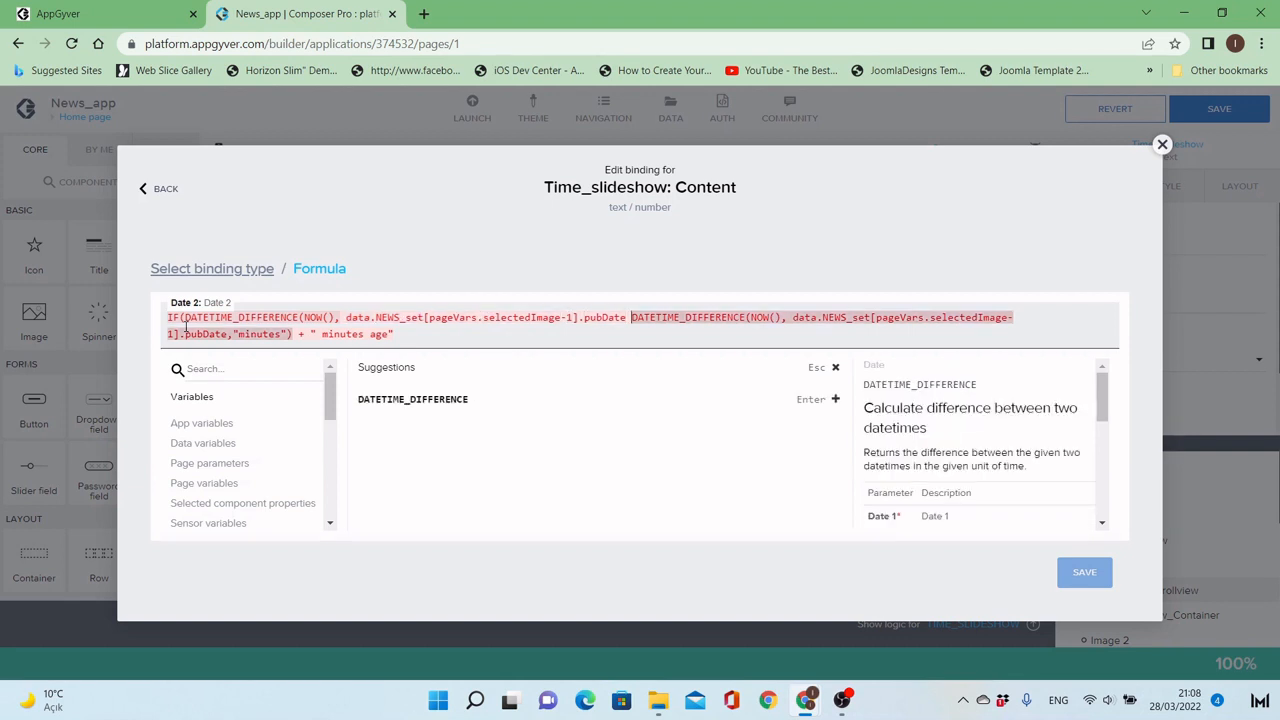
Step: Add the > 59 condition after the first pubDate
key(Left)
text(> )
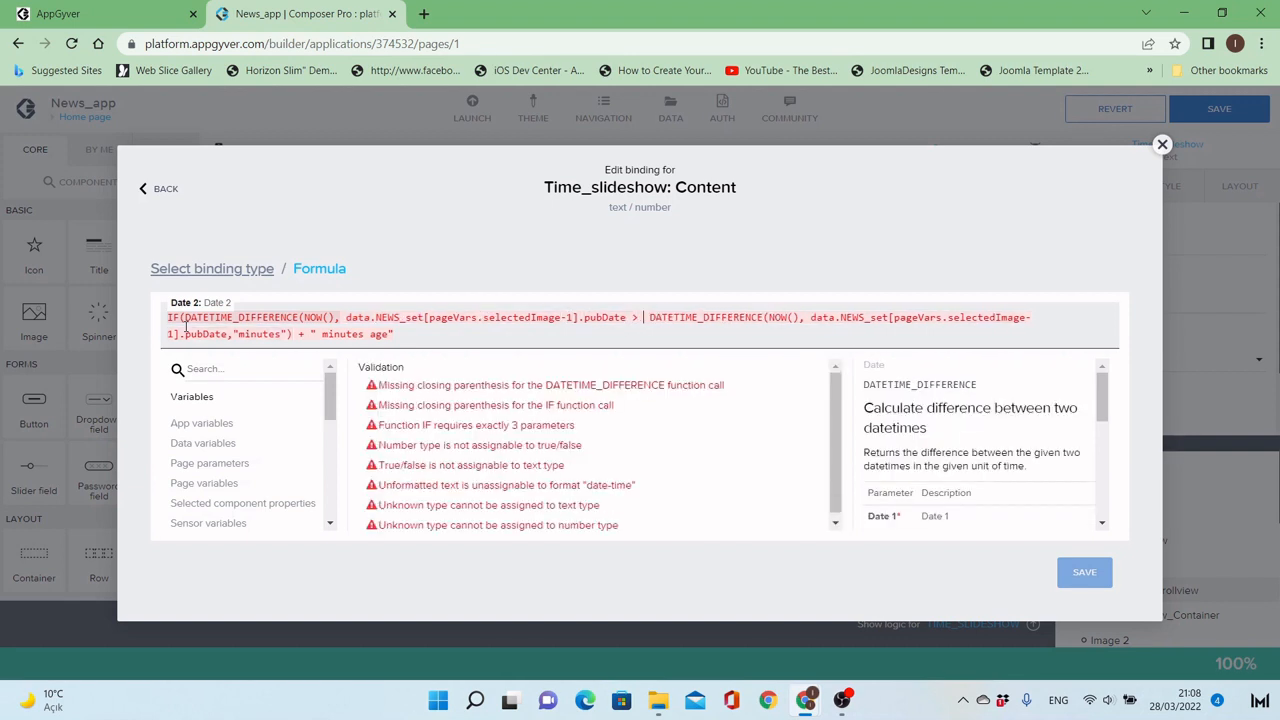
text(59,)
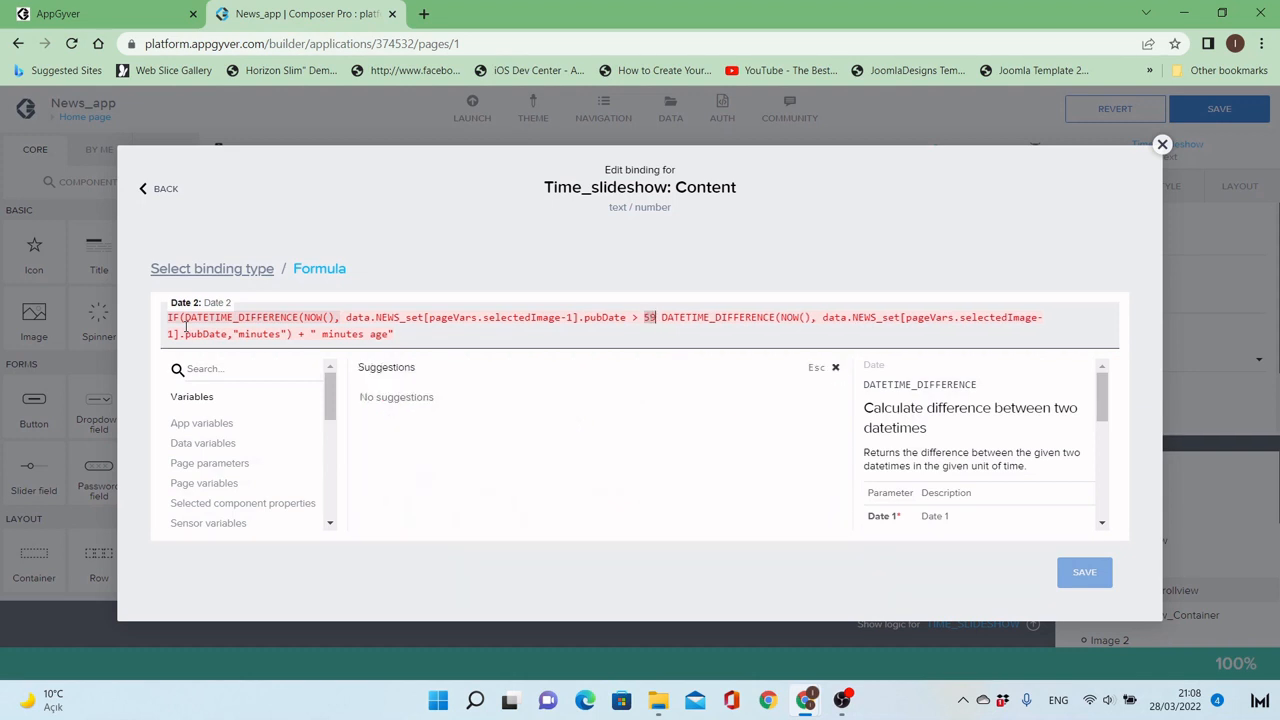
key(BackSpace)
text(,)
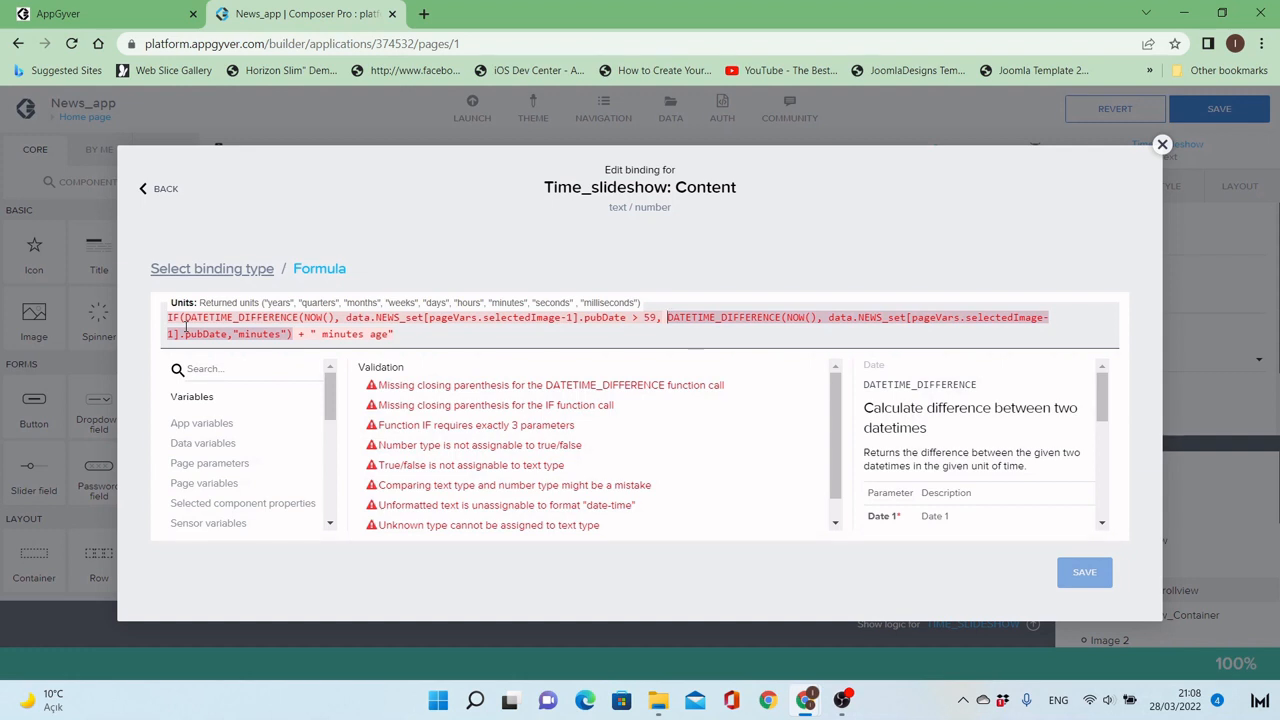
Step: Change the second call's units to hours and label to " hours age", then paste another difference
key(Right)
key(Right)
key(Right)
key(Right)
key(Right)
key(Right)
key(Right)
key(Right)
key(Right)
key(Right)
key(Right)
key(Right)
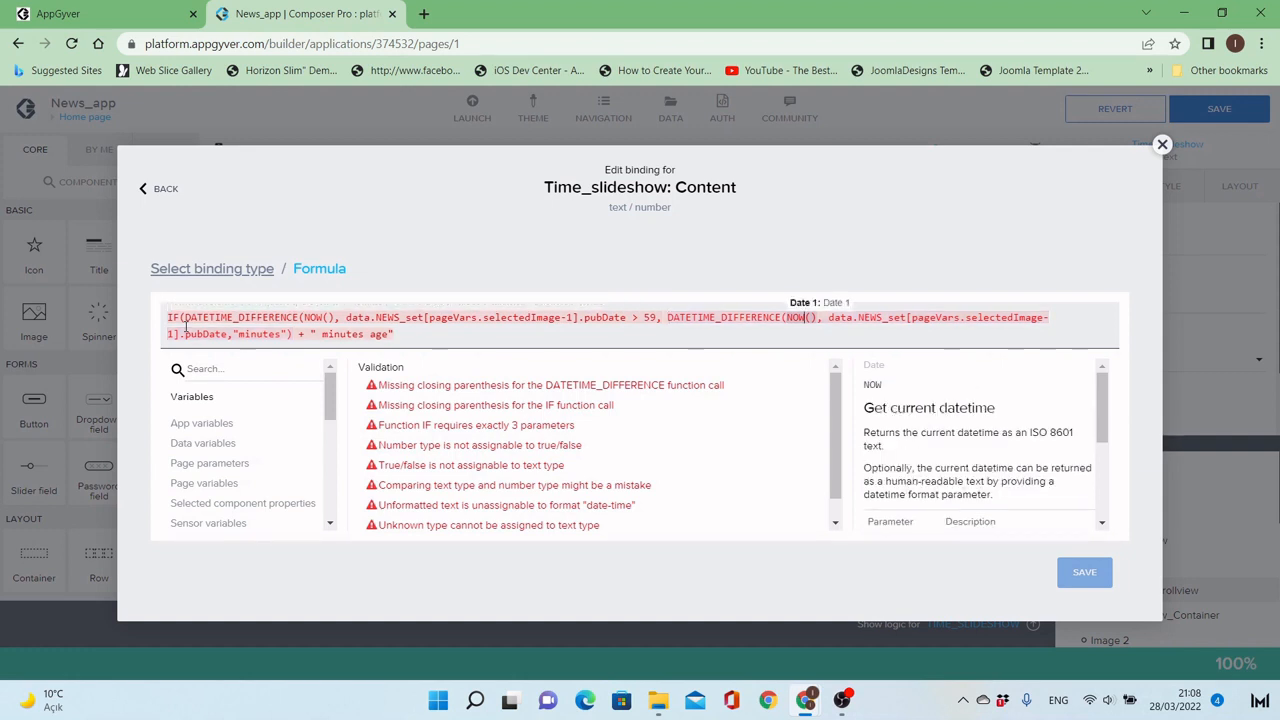
key(Right)
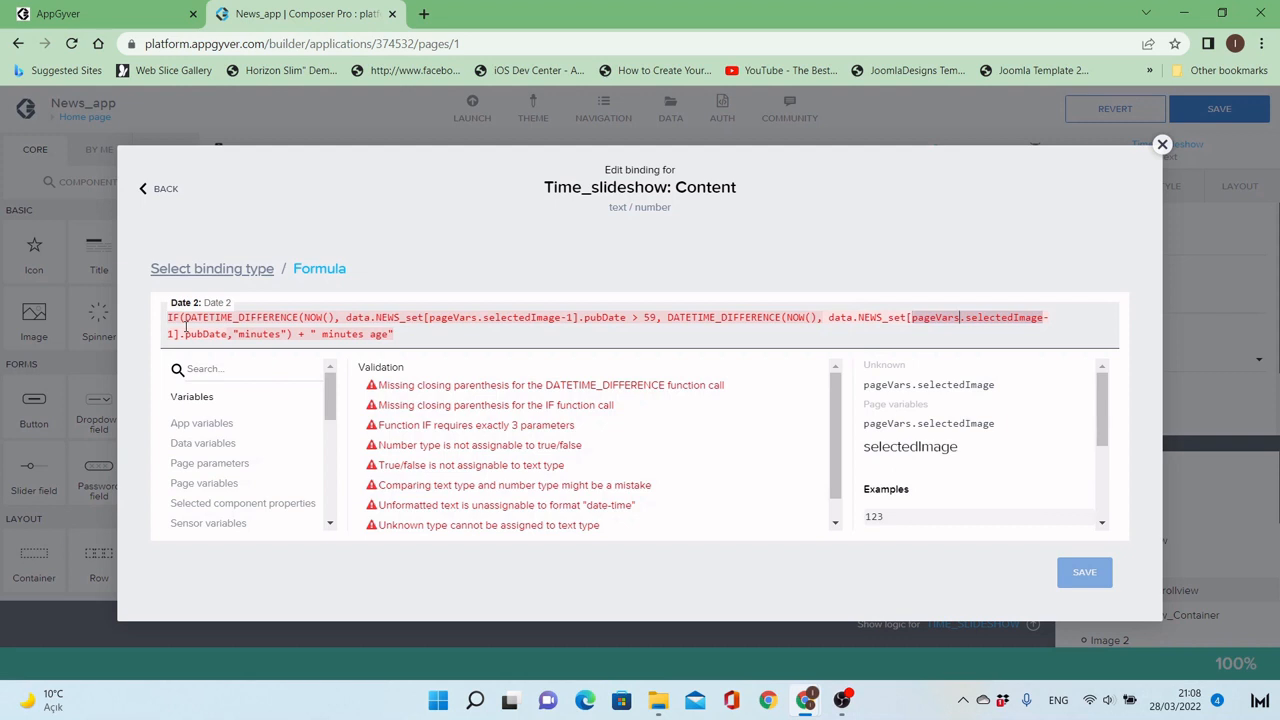
key(Right)
key(Right)
key(Right)
key(Right)
key(Right)
key(Right)
key(Right)
key(Right)
key(Right)
key(Right)
key(Right)
key(Right)
key(Right)
key(Right)
key(Right)
key(Right)
key(Right)
key(Right)
key(Right)
key(Right)
key(Right)
key(Right)
key(Right)
key(Right)
key(Right)
key(Right)
key(Right)
key(Right)
key(Right)
key(Right)
key(Right)
key(Right)
key(Right)
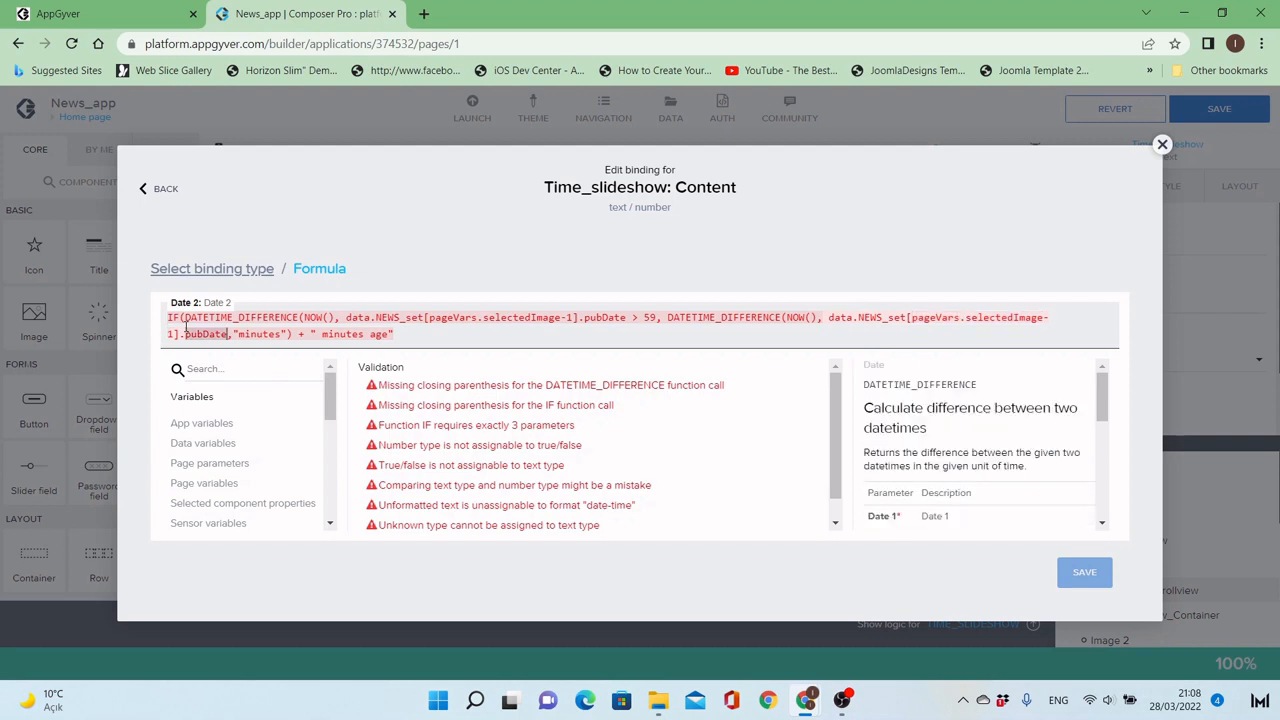
text(hours)
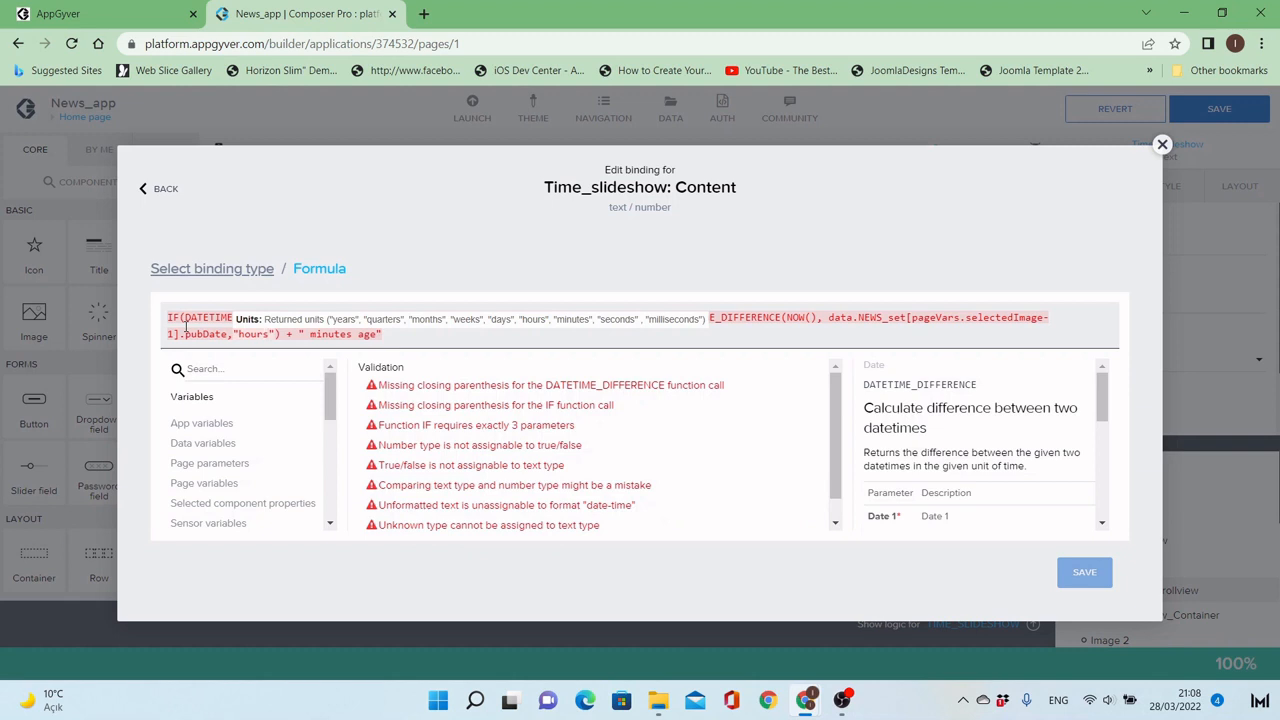
key(Right)
key(Right)
key(Right)
key(Right)
key(Right)
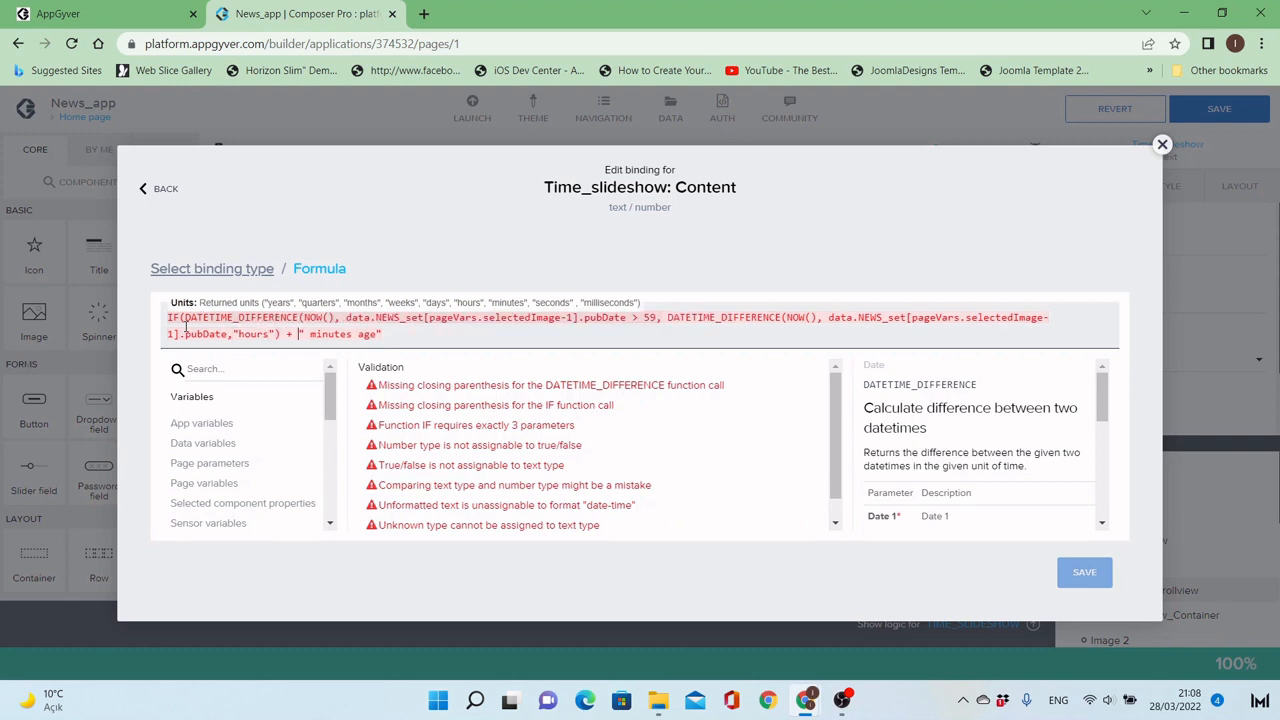
key(ctrl+shift+Right)
text(hours age",)
key(ctrl+v)
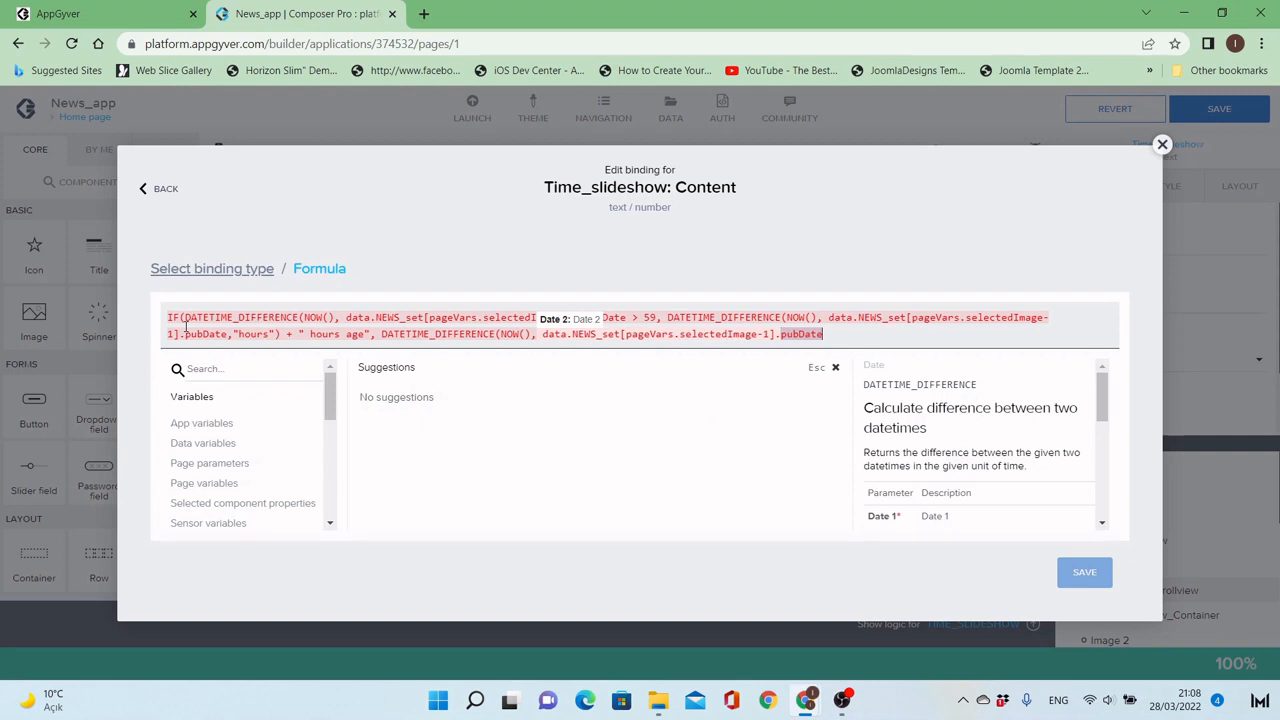
Step: Append the final branch ,"minutes" + "minutes ago" and close it with a parenthesis
text(,")
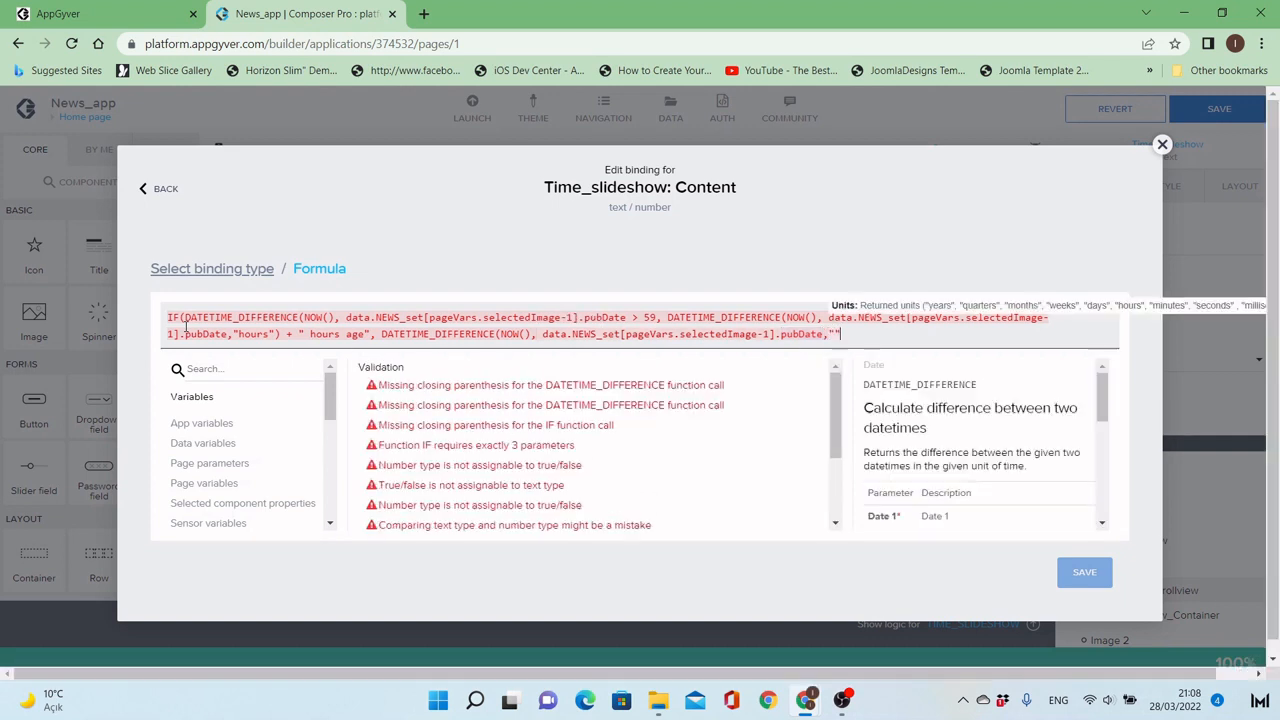
text(minutes")
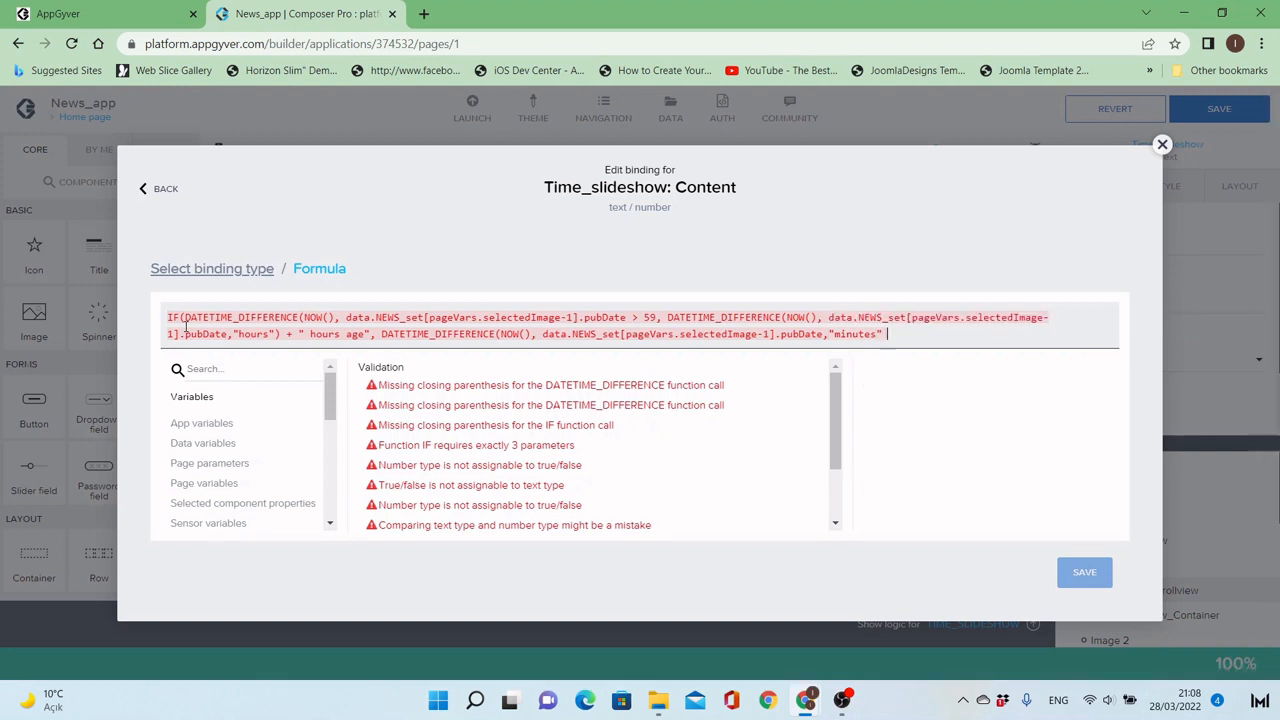
text( +")
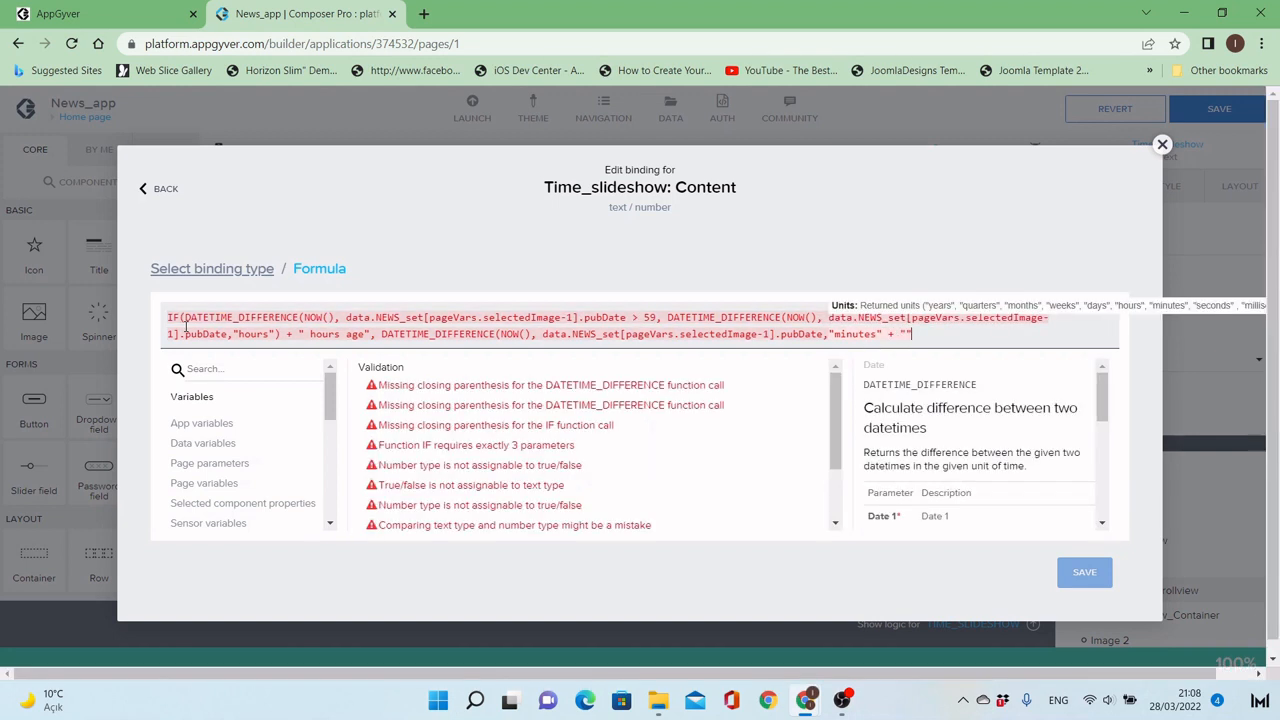
text(minutes )
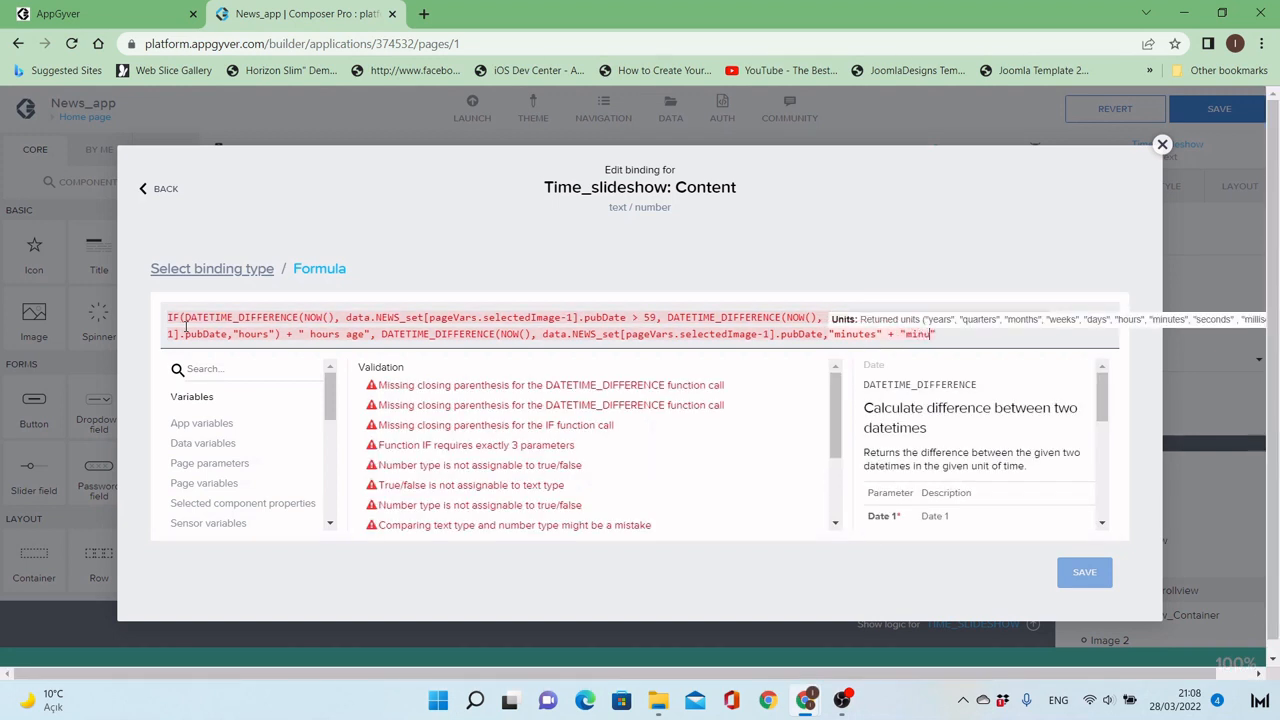
text(ago)
click(1013, 334)
text())
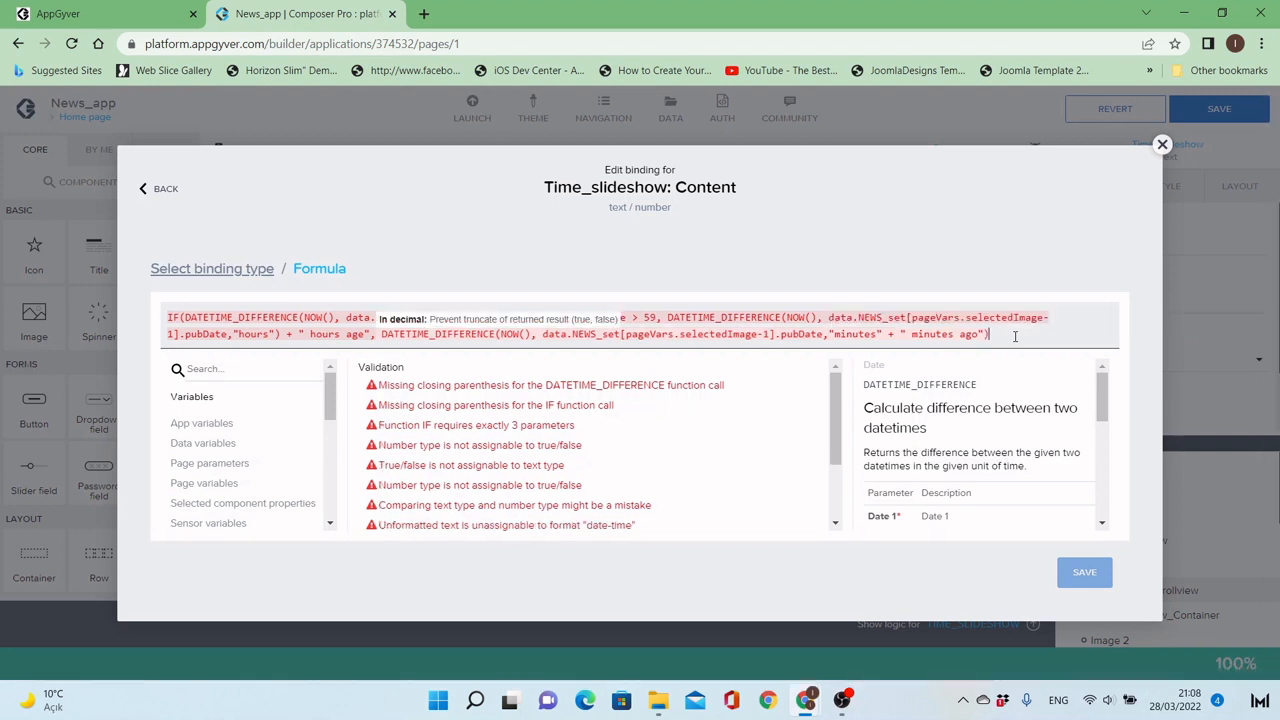
key(Left)
key(Left)
key(Left)
key(Left)
key(Left)
key(Left)
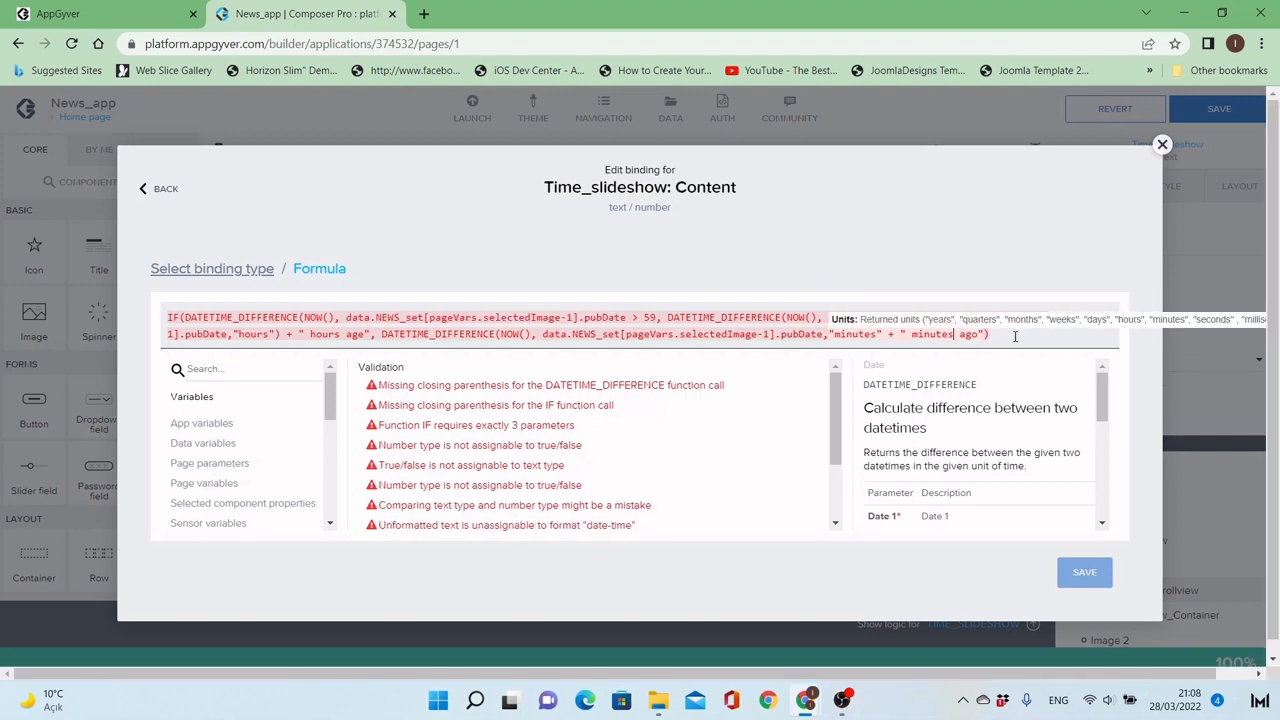
key(Left)
key(Left)
key(Left)
key(Left)
key(Left)
key(Left)
key(End)
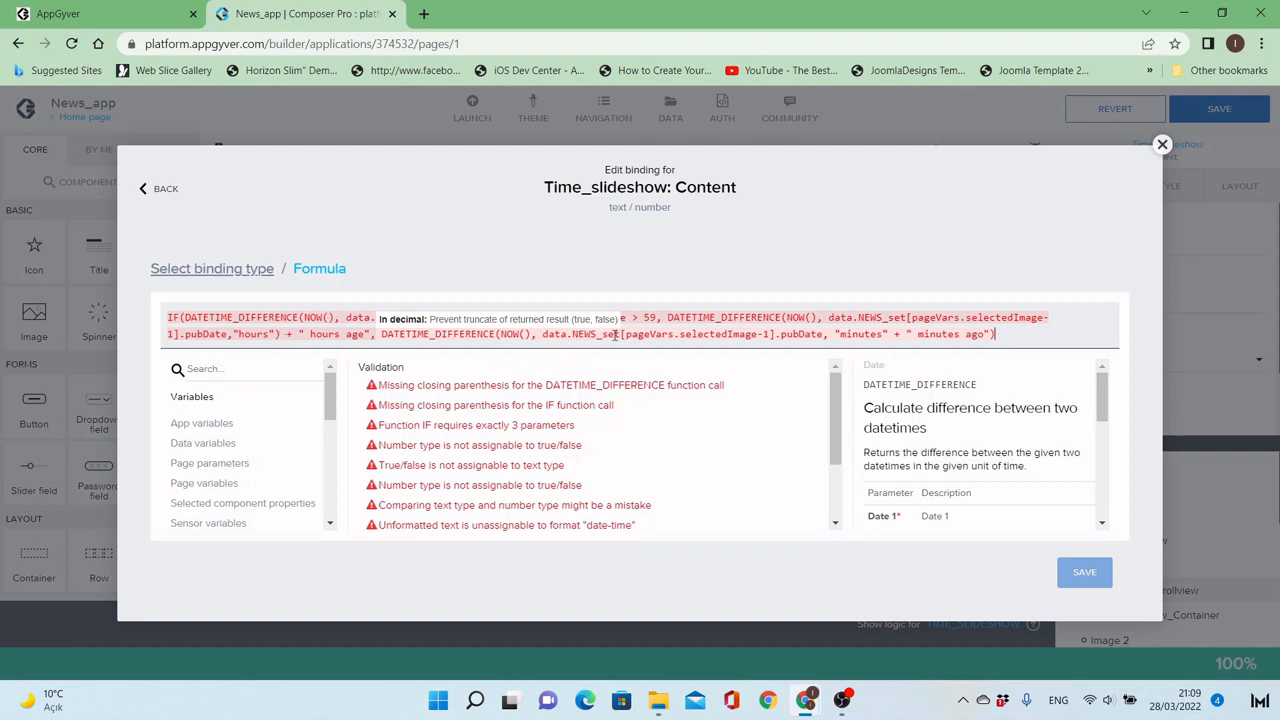
Step: Add a closing parenthesis at the formula's end and inspect the validation errors
click(502, 334)
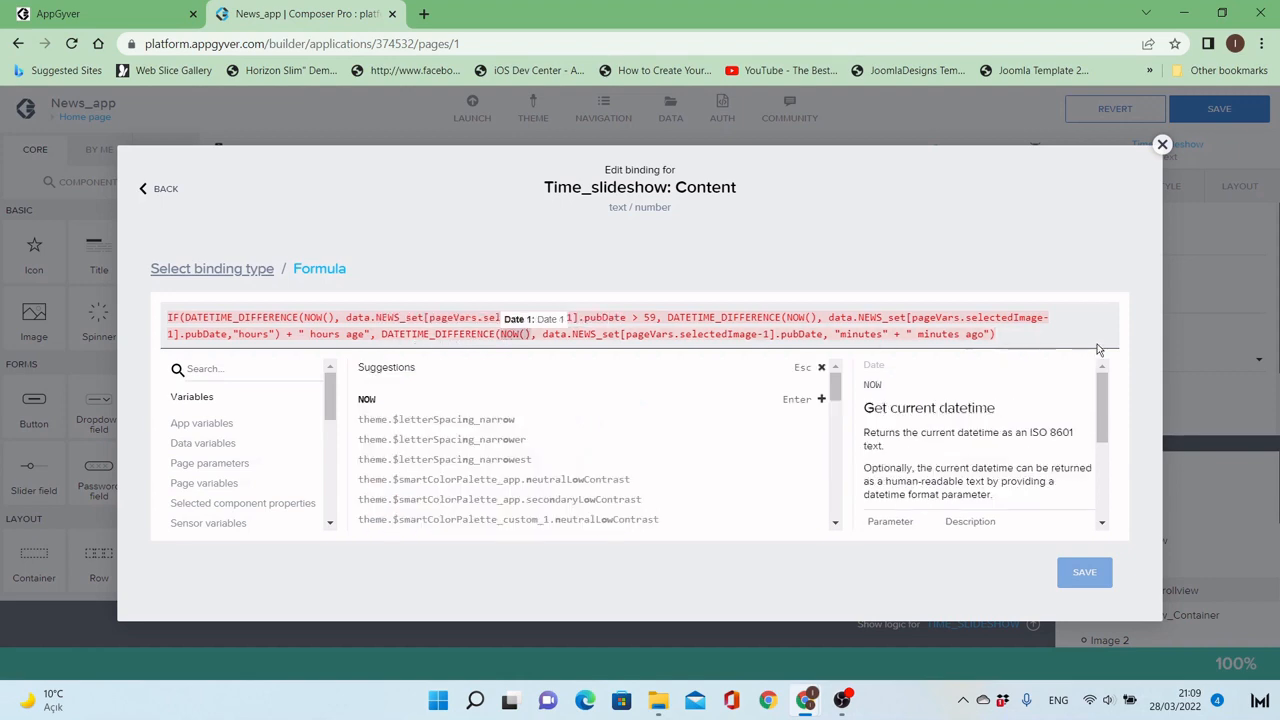
click(1040, 334)
text())
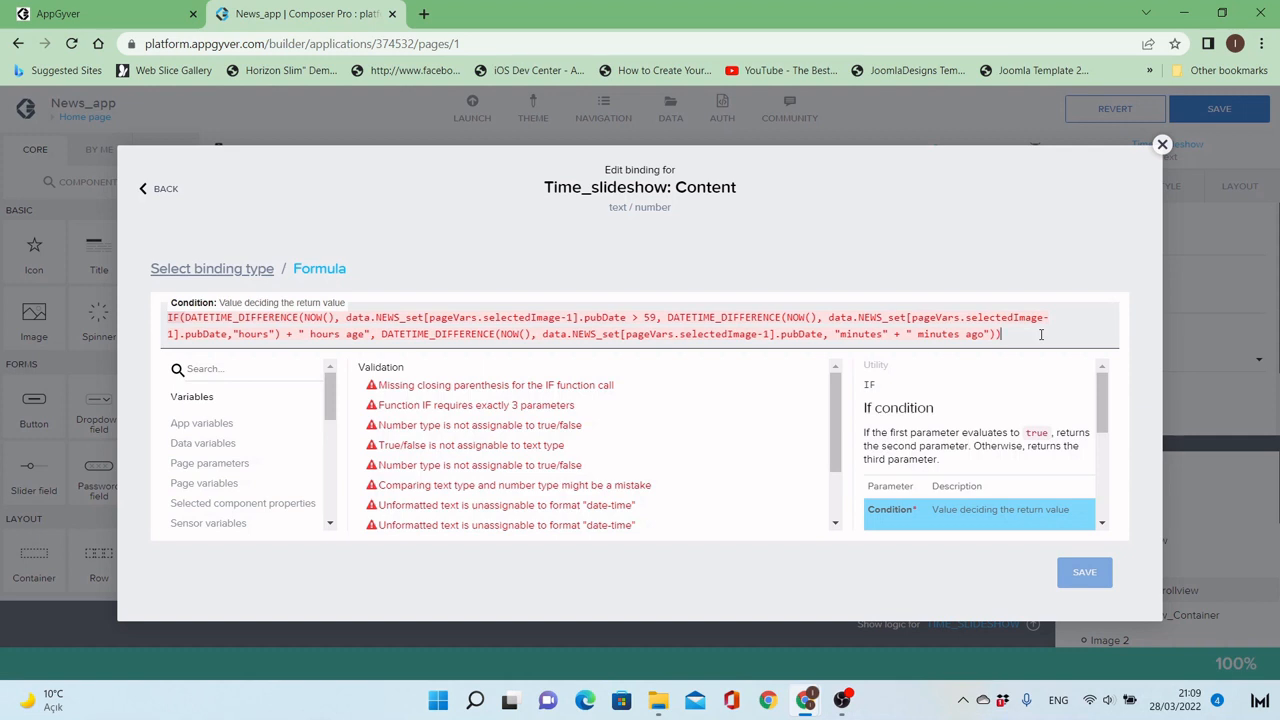
key(Left)
key(shift+Left)
key(shift+Left)
key(shift+Left)
key(shift+Left)
key(shift+Left)
key(shift+Left)
key(shift+Left)
key(shift+Left)
key(shift+Left)
key(shift+Left)
key(shift+Left)
key(shift+Left)
key(shift+Left)
key(shift+Left)
key(shift+Left)
key(shift+Left)
key(shift+Left)
key(shift+Left)
key(shift+Left)
key(shift+Left)
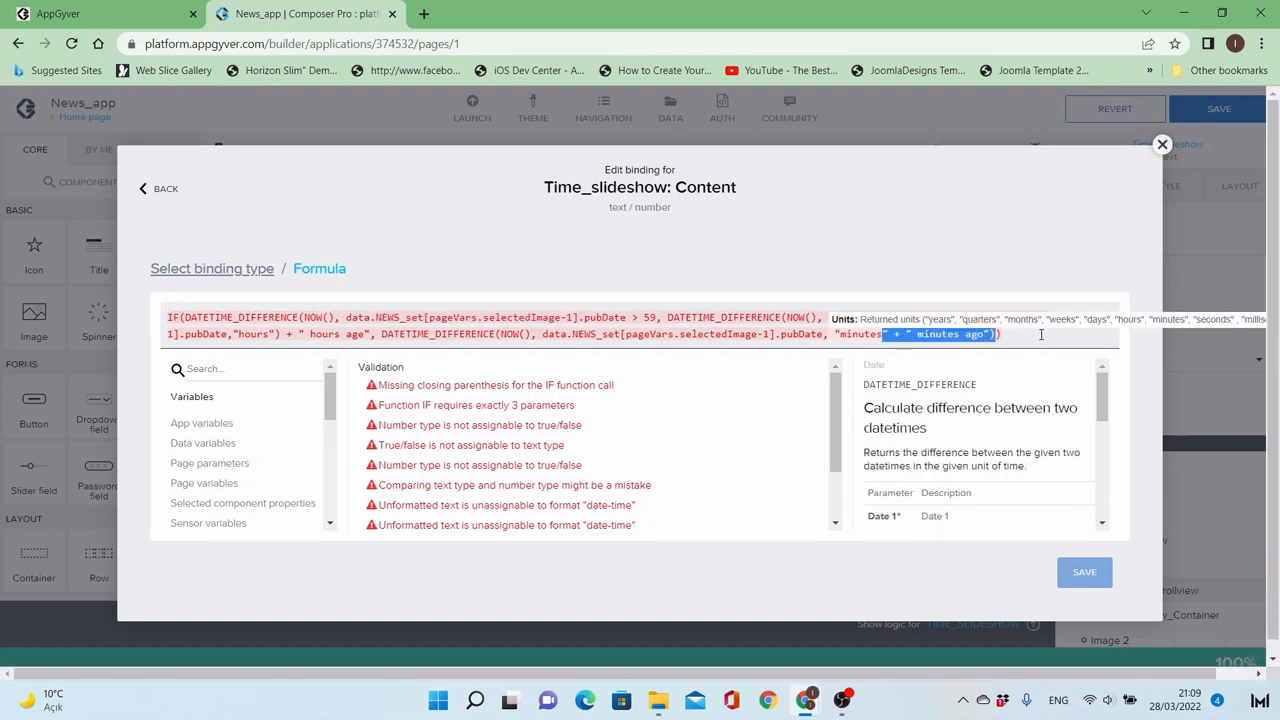
key(shift+Left)
key(shift+Left)
key(shift+Left)
key(shift+Left)
key(shift+Left)
key(shift+Left)
key(shift+Left)
key(shift+Left)
key(shift+Left)
key(shift+Left)
key(shift+Left)
key(shift+Left)
key(shift+Left)
key(shift+Left)
key(shift+Left)
key(shift+Left)
key(shift+Left)
key(shift+Left)
key(shift+Left)
key(shift+Left)
key(shift+Left)
key(shift+Left)
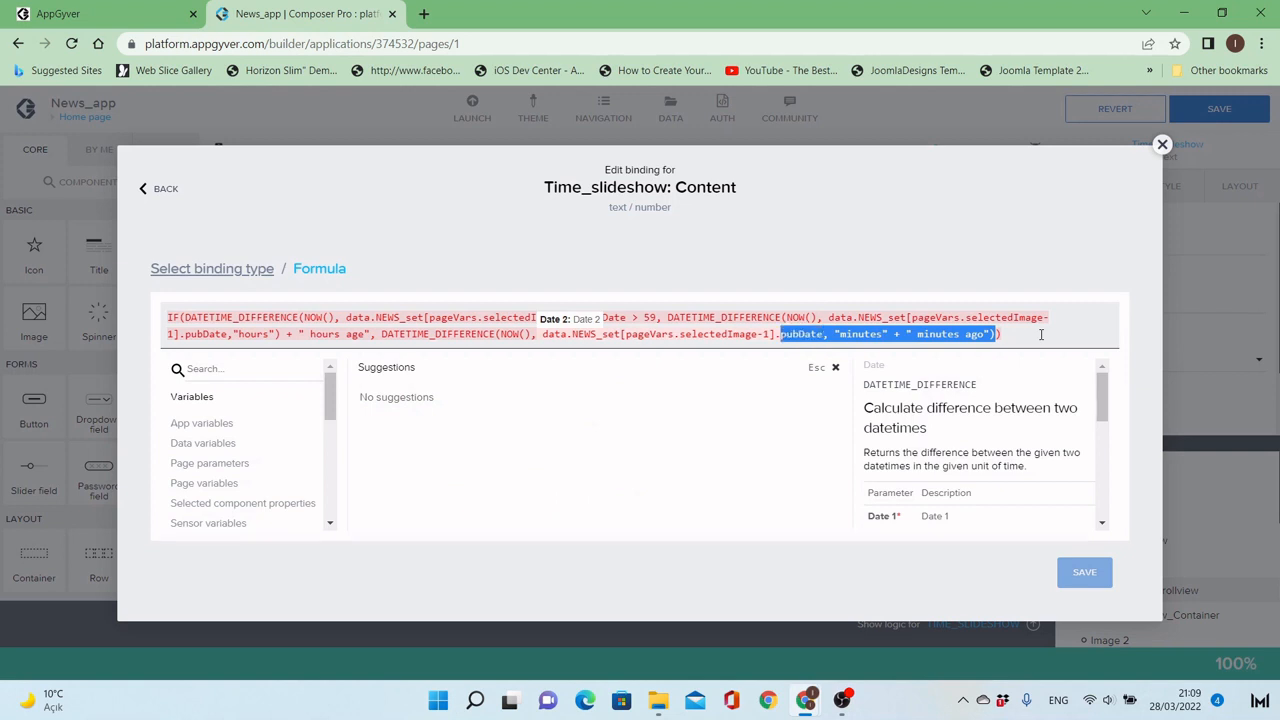
key(shift+Left)
key(shift+Left)
key(shift+Left)
key(shift+Left)
key(shift+Left)
key(shift+Left)
key(shift+Left)
key(shift+Left)
key(shift+Left)
key(shift+Left)
key(shift+Left)
key(shift+Left)
key(shift+Left)
key(shift+Left)
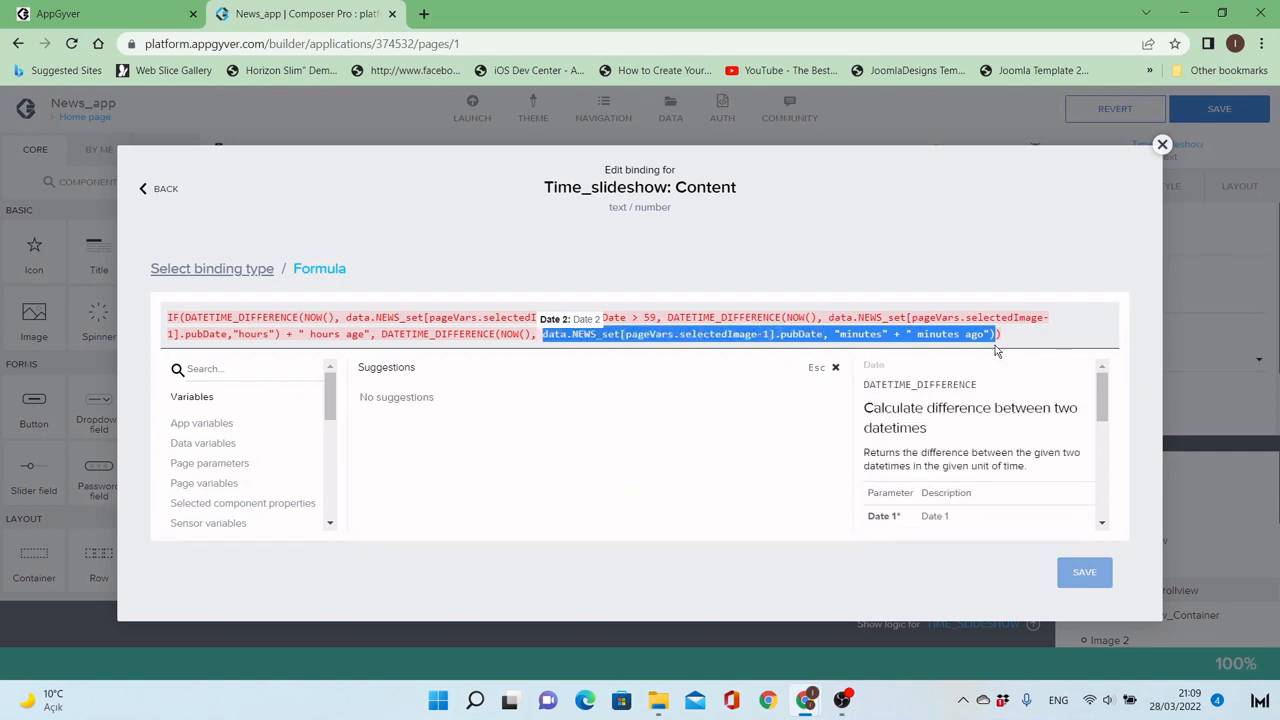
click(418, 335)
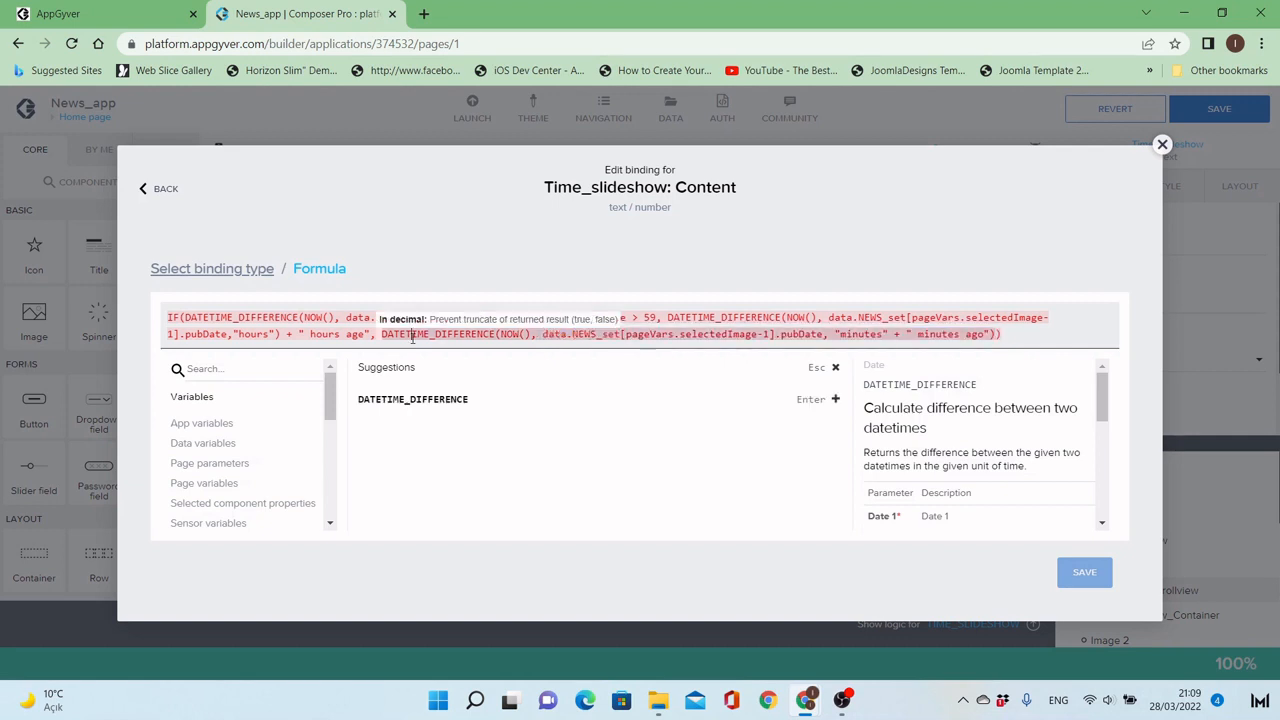
drag(382, 335, 828, 341)
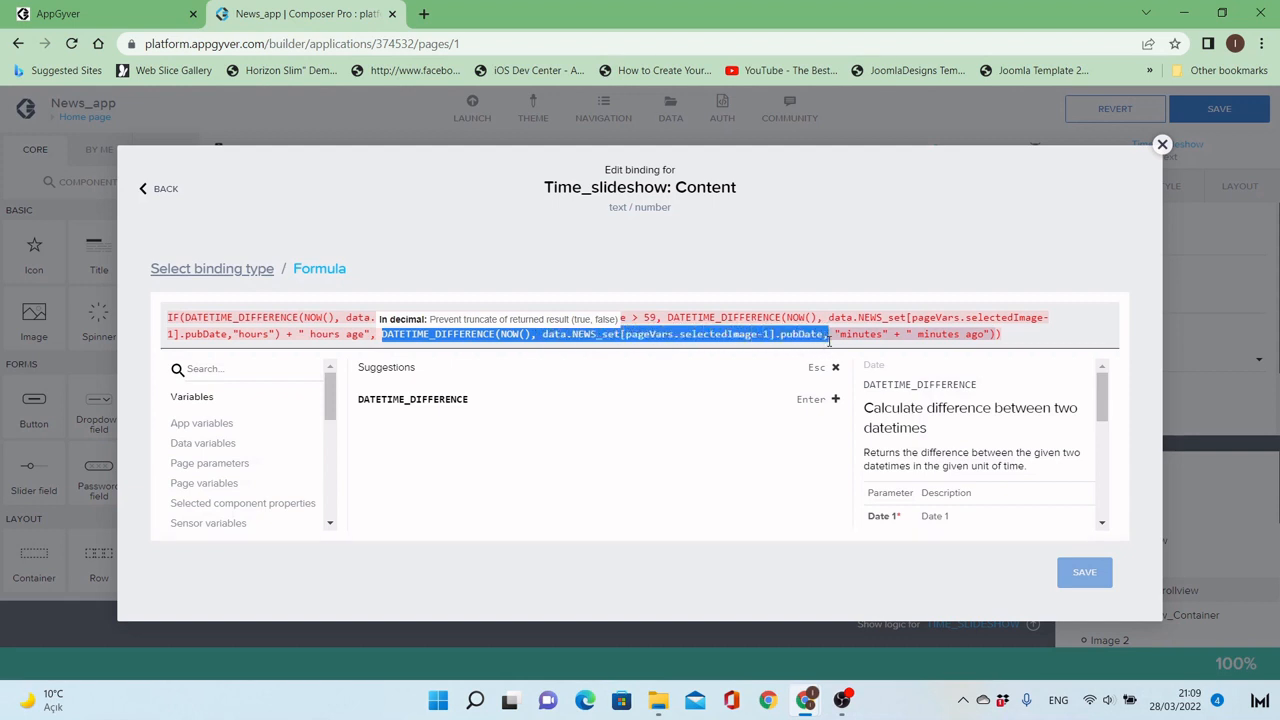
click(998, 335)
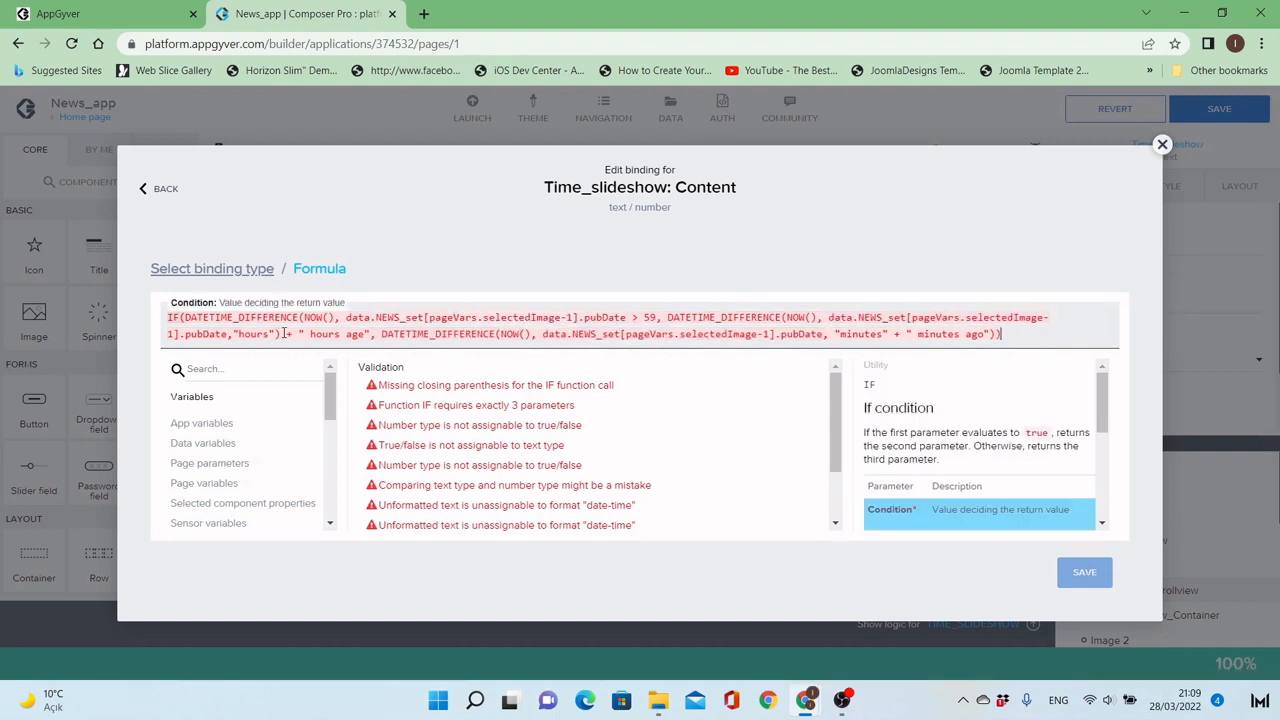
Step: Select the first DATETIME_DIFFERENCE call up to the first pubDate
drag(279, 334, 668, 318)
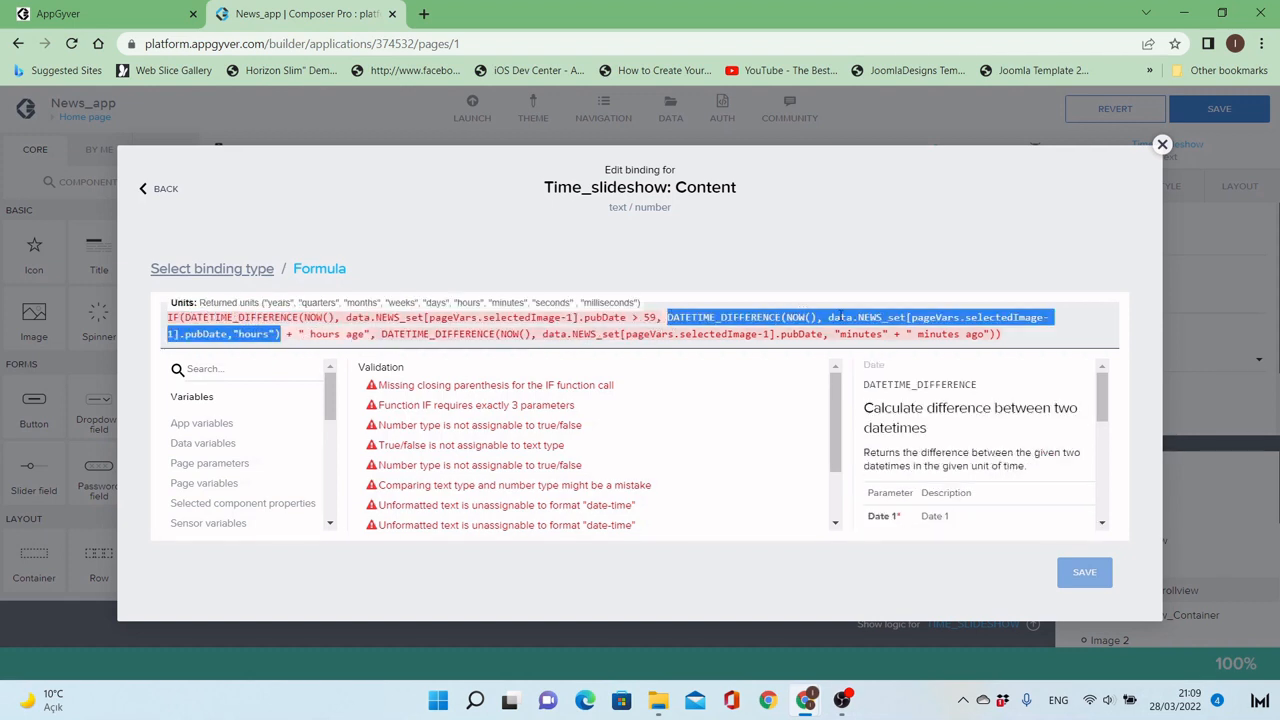
click(257, 334)
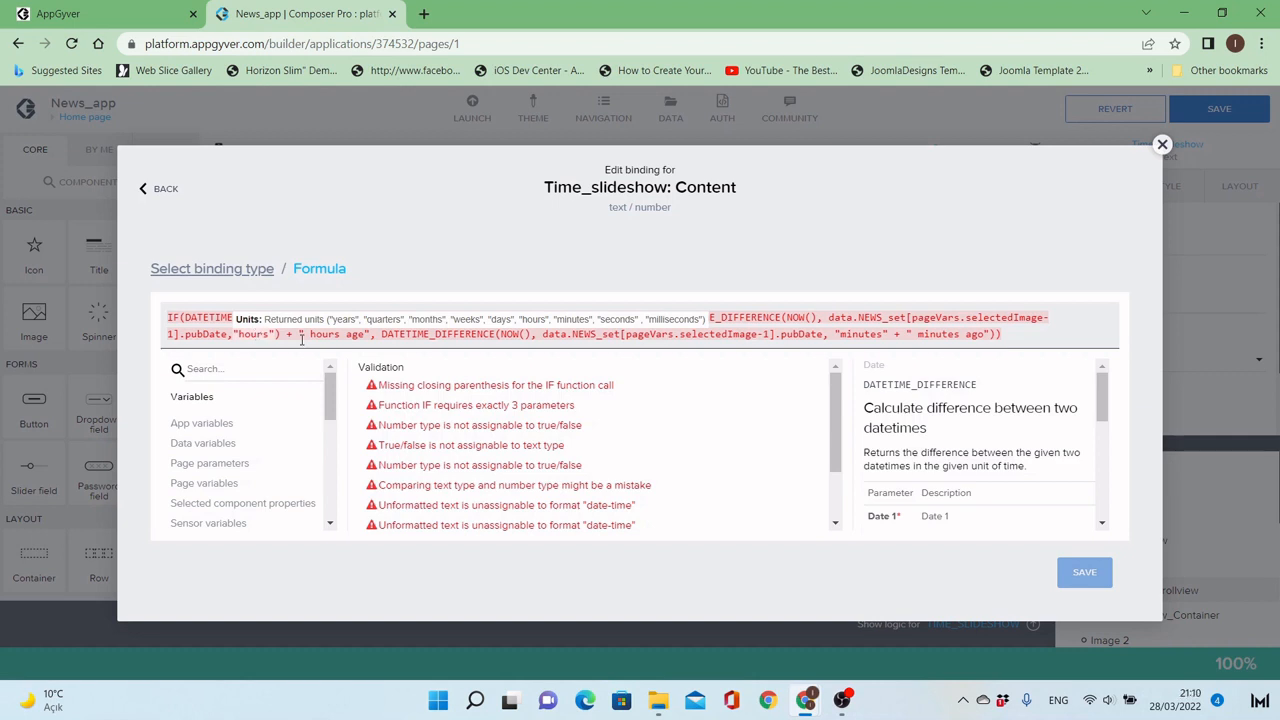
scroll(797, 471, down, 2)
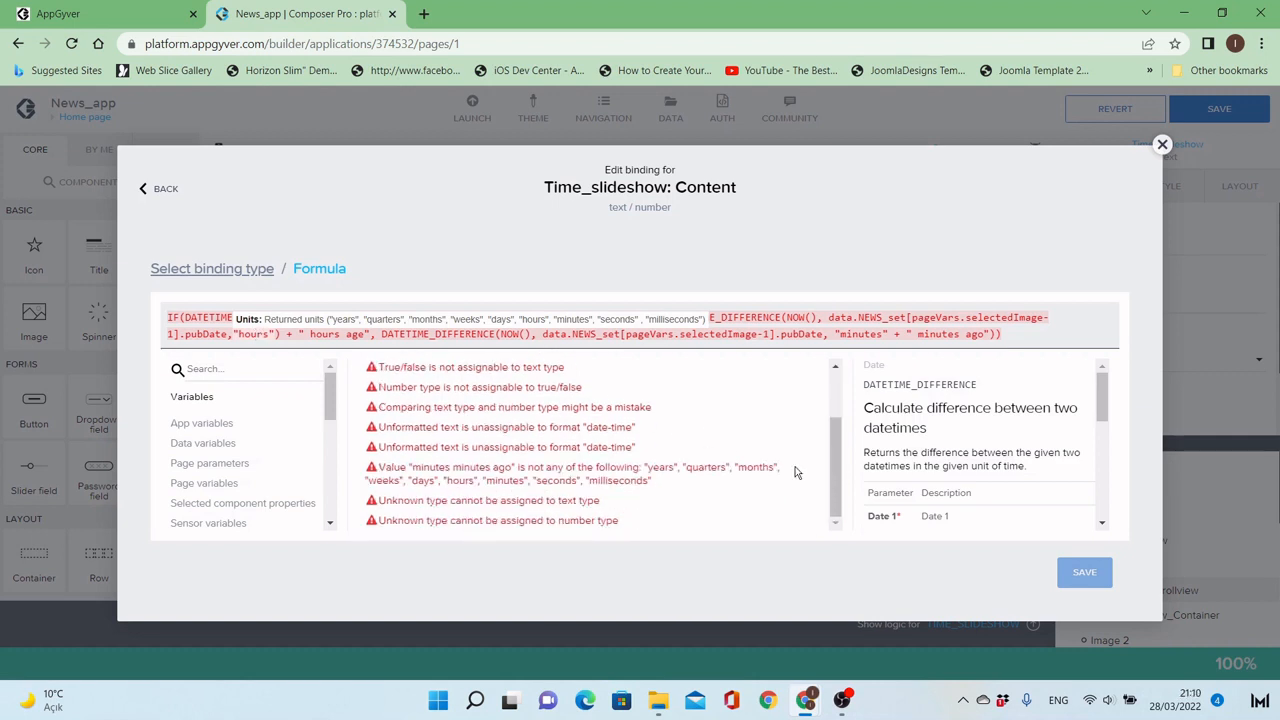
scroll(797, 471, up, 3)
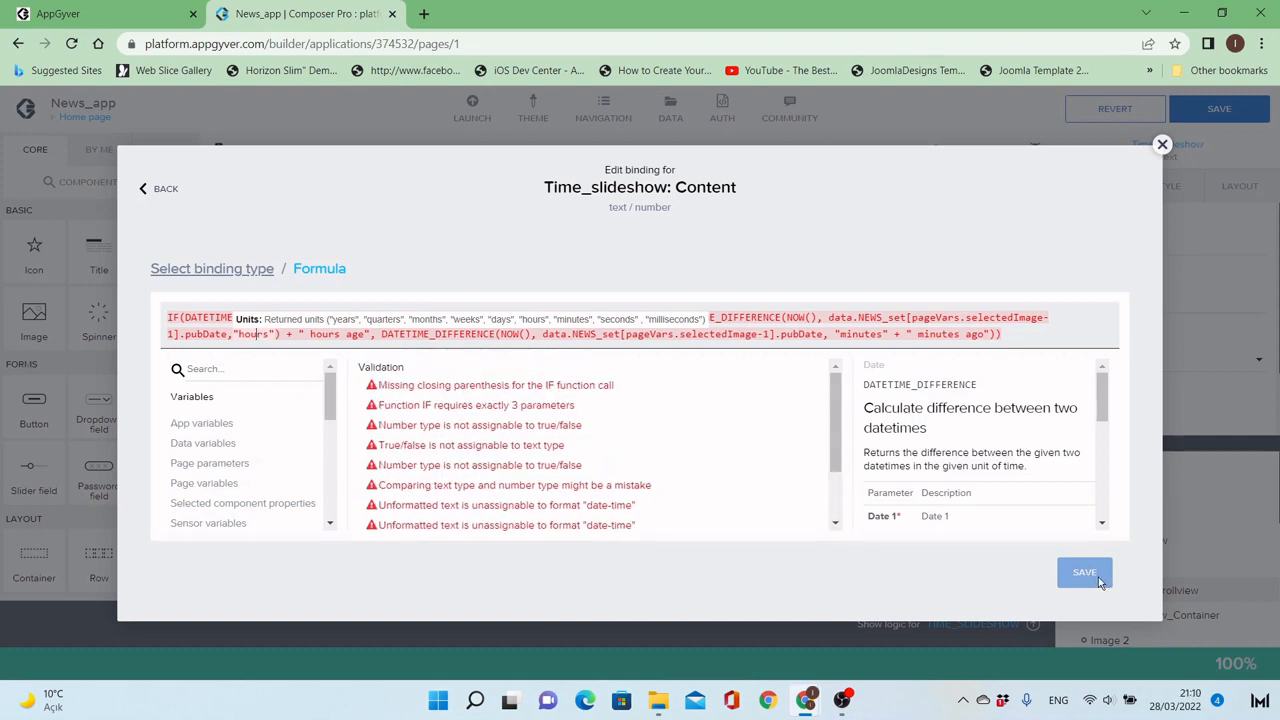
click(1027, 336)
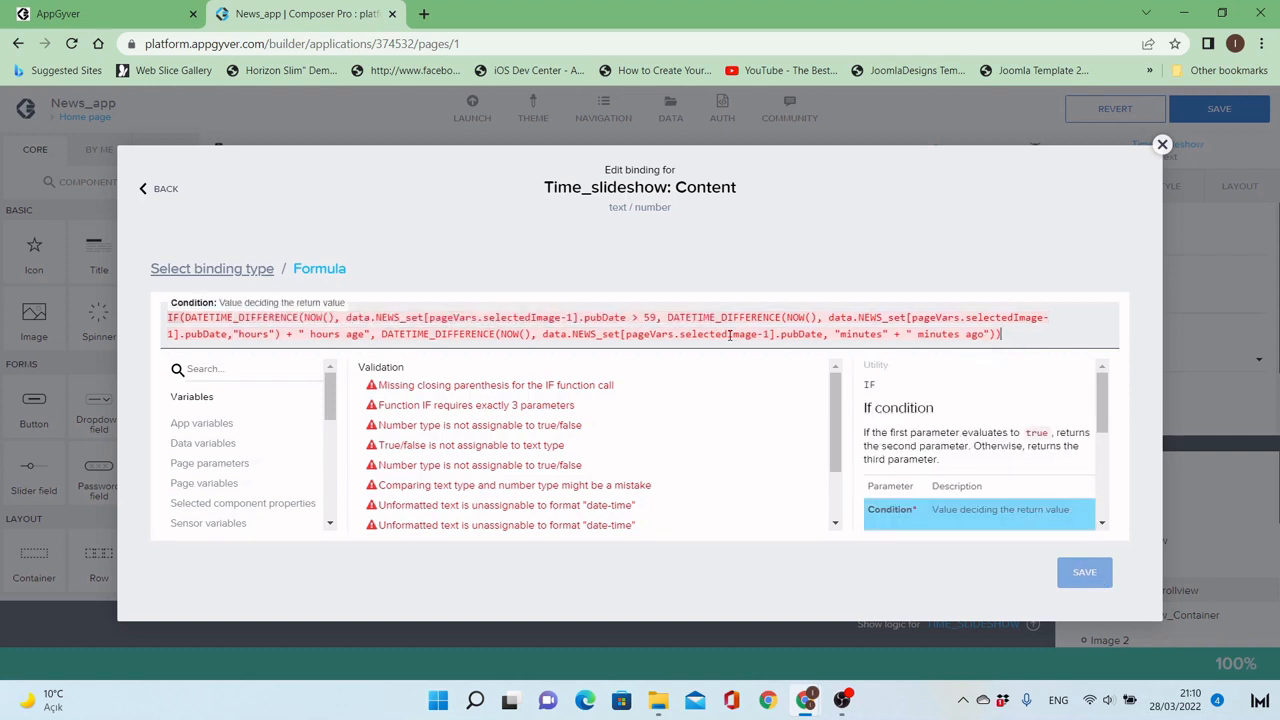
click(190, 317)
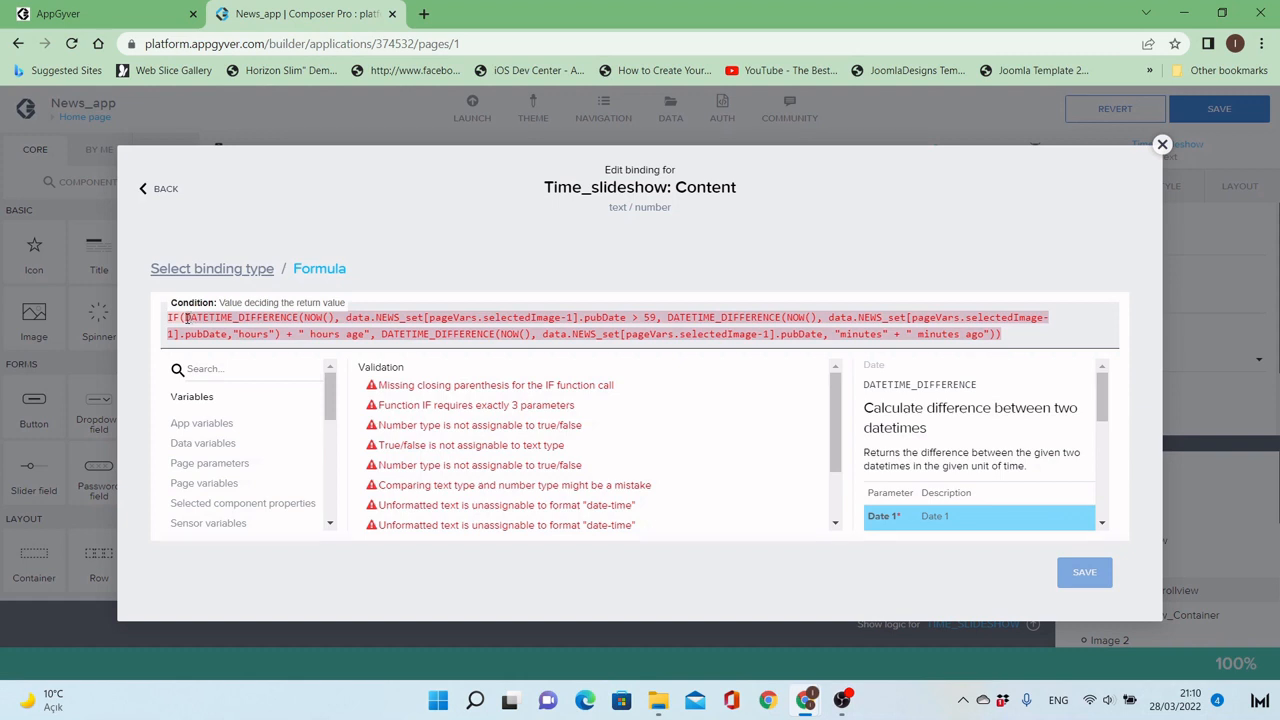
drag(184, 317, 624, 317)
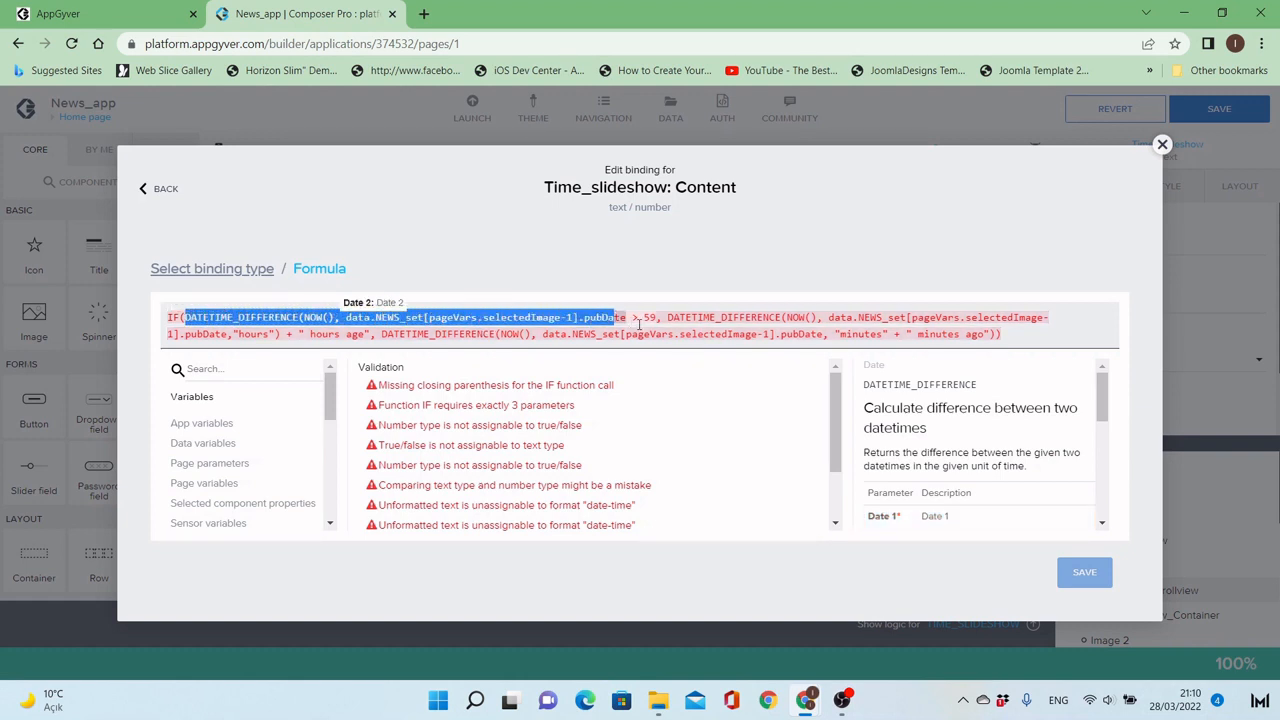
click(648, 327)
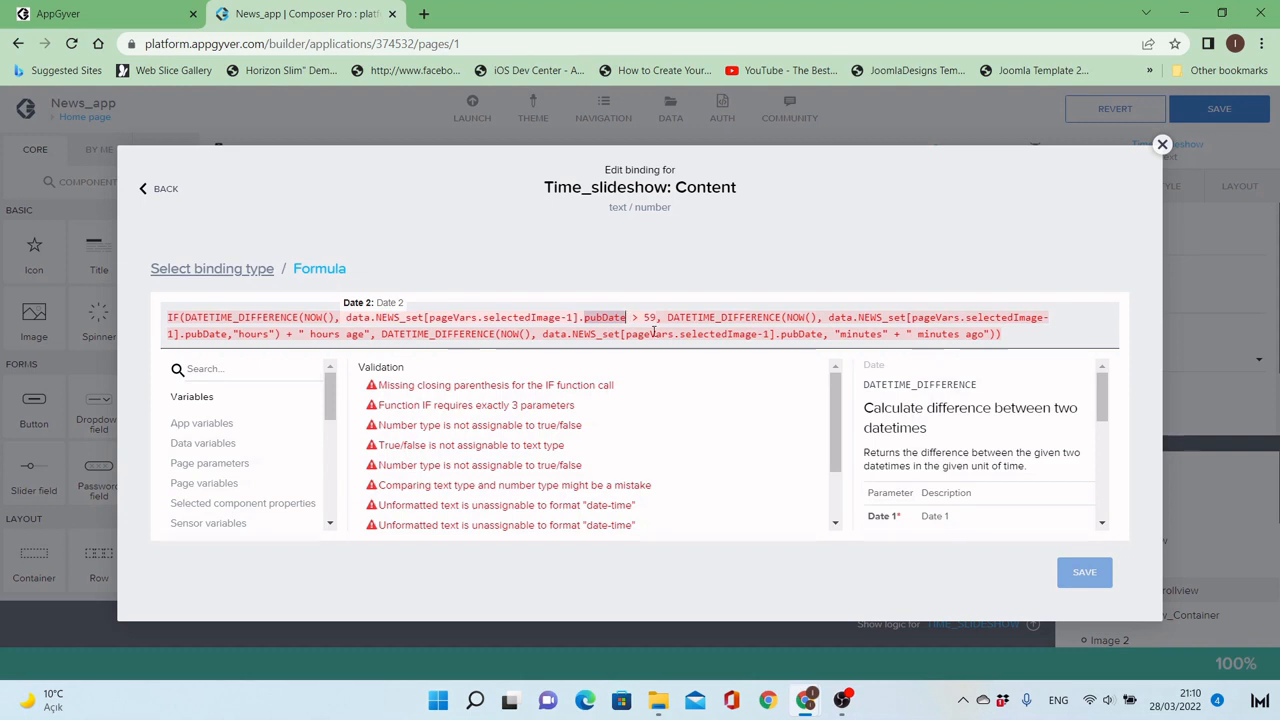
Step: Close the first DATETIME_DIFFERENCE call with ')' right after pubDate
text())
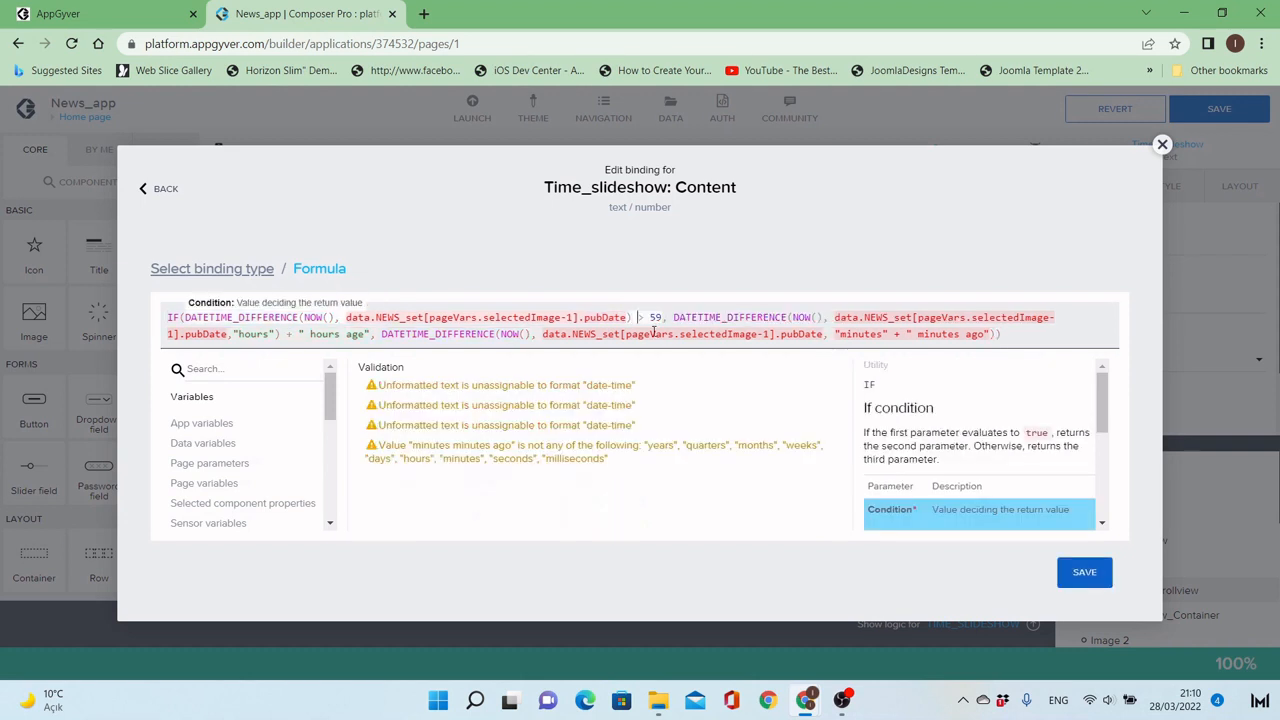
double_click(654, 330)
key(ctrl+Right)
key(ctrl+Right)
key(ctrl+Right)
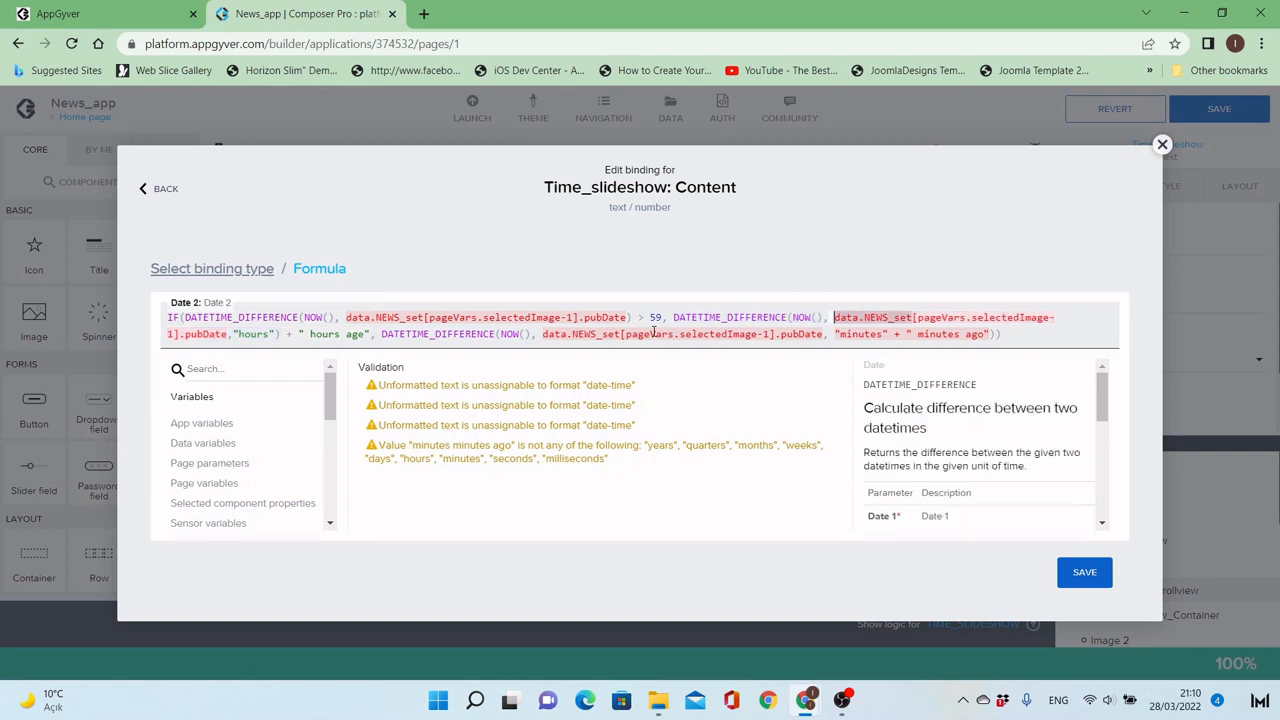
key(ctrl+Right)
key(ctrl+Right)
key(ctrl+Right)
key(End)
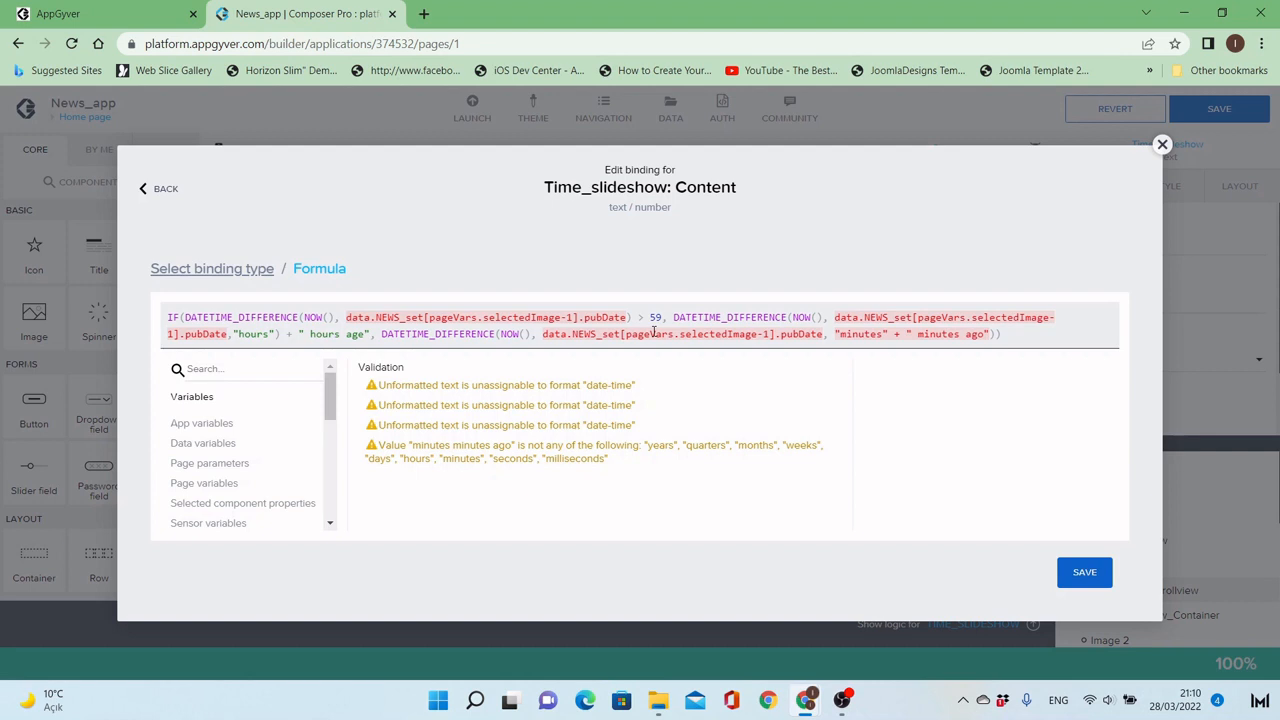
key(ctrl+Right)
key(Left)
key(Left)
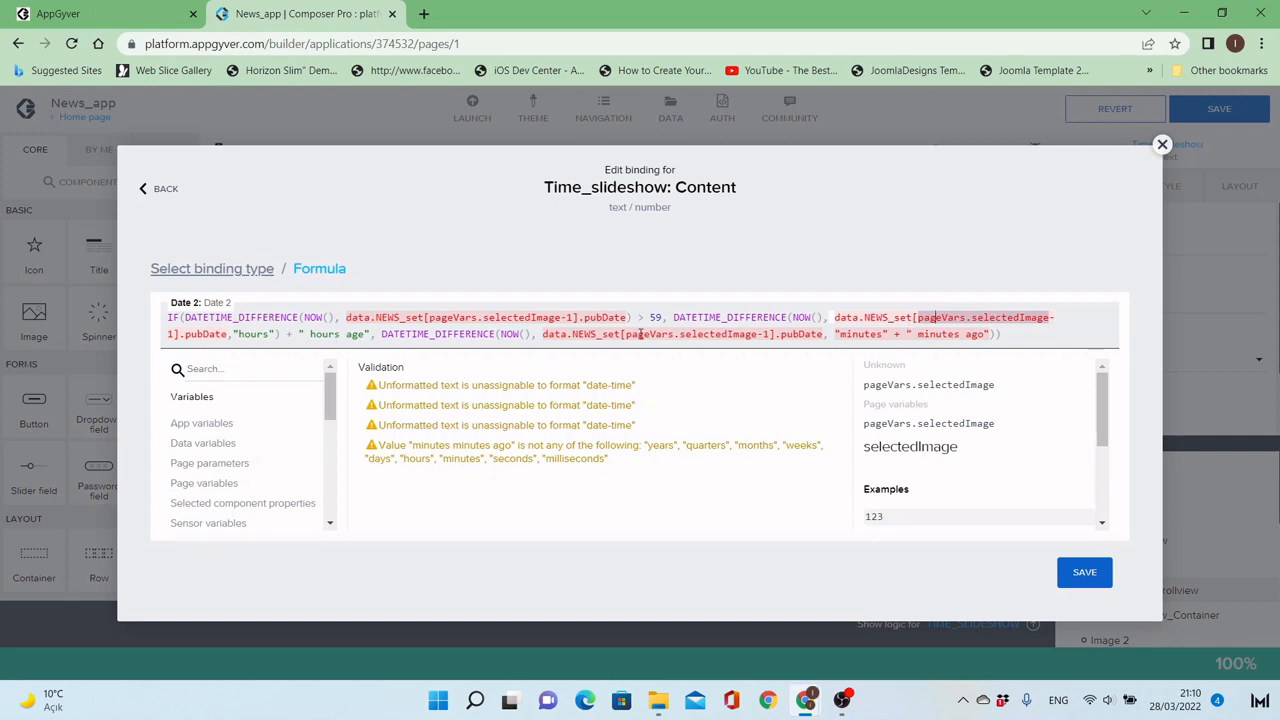
Step: Close the minutes call after "minutes", delete the extra ')' at the end, and save
click(824, 334)
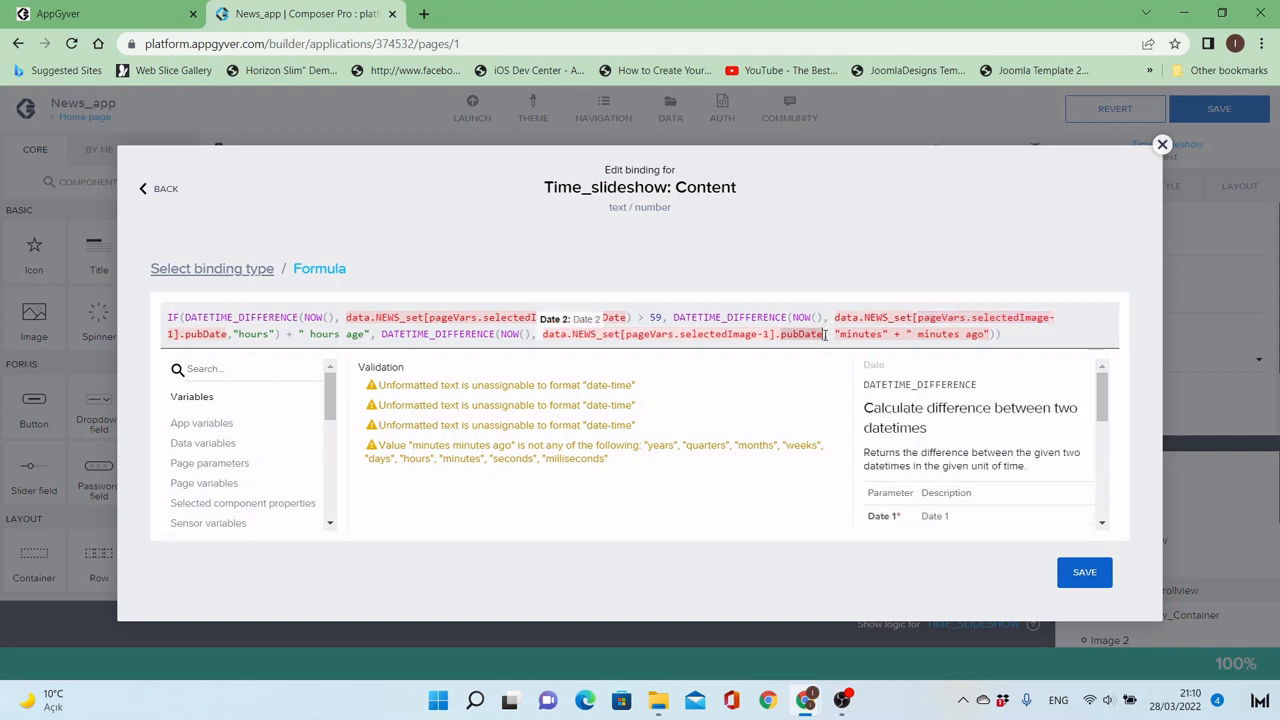
click(857, 333)
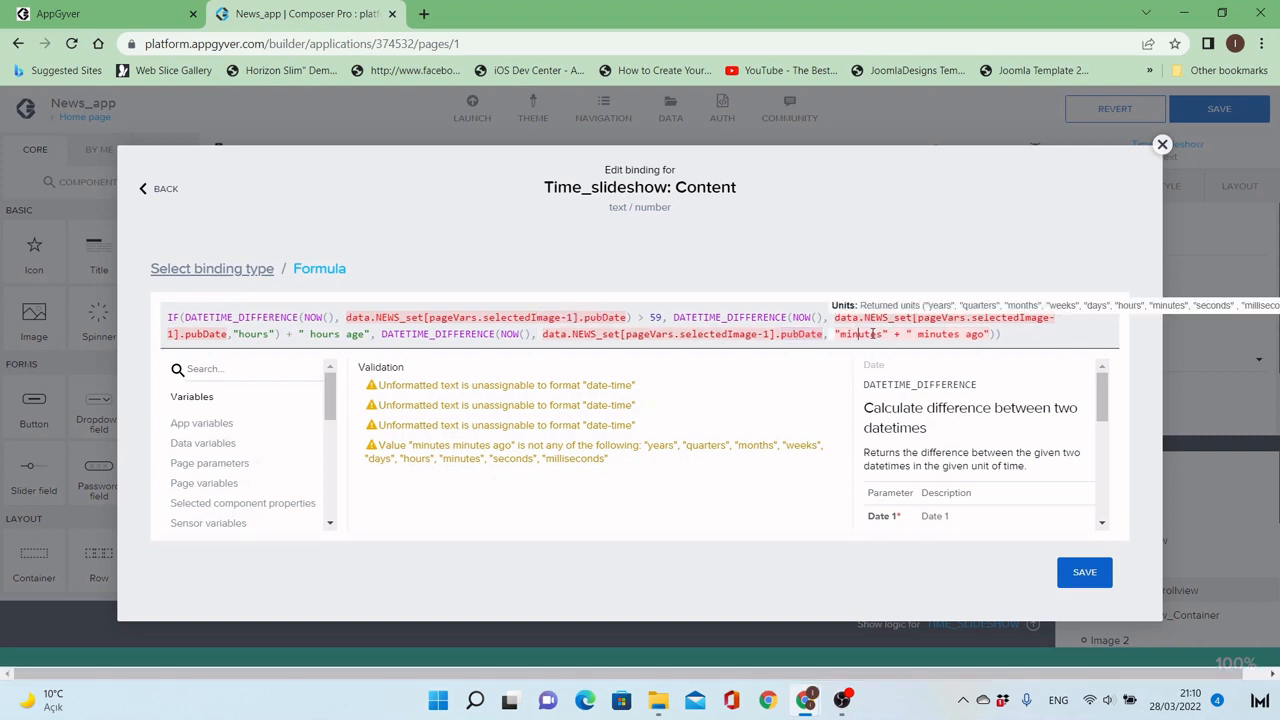
click(888, 334)
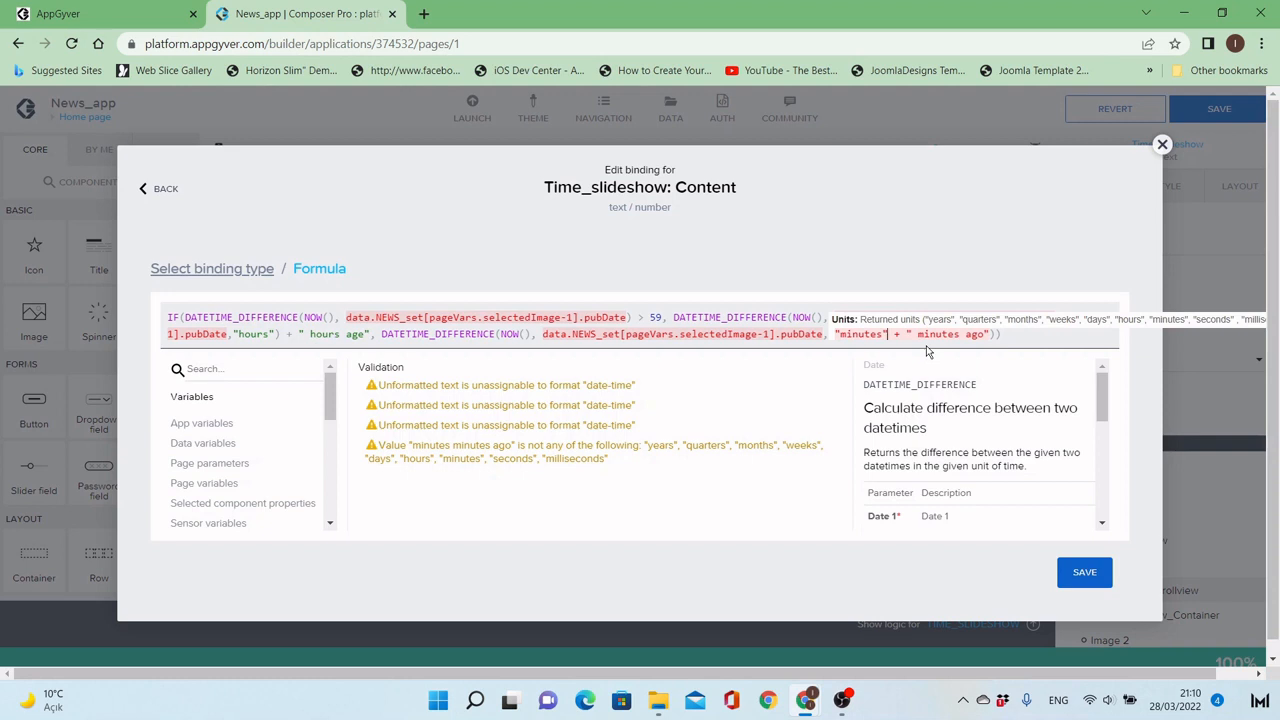
text())
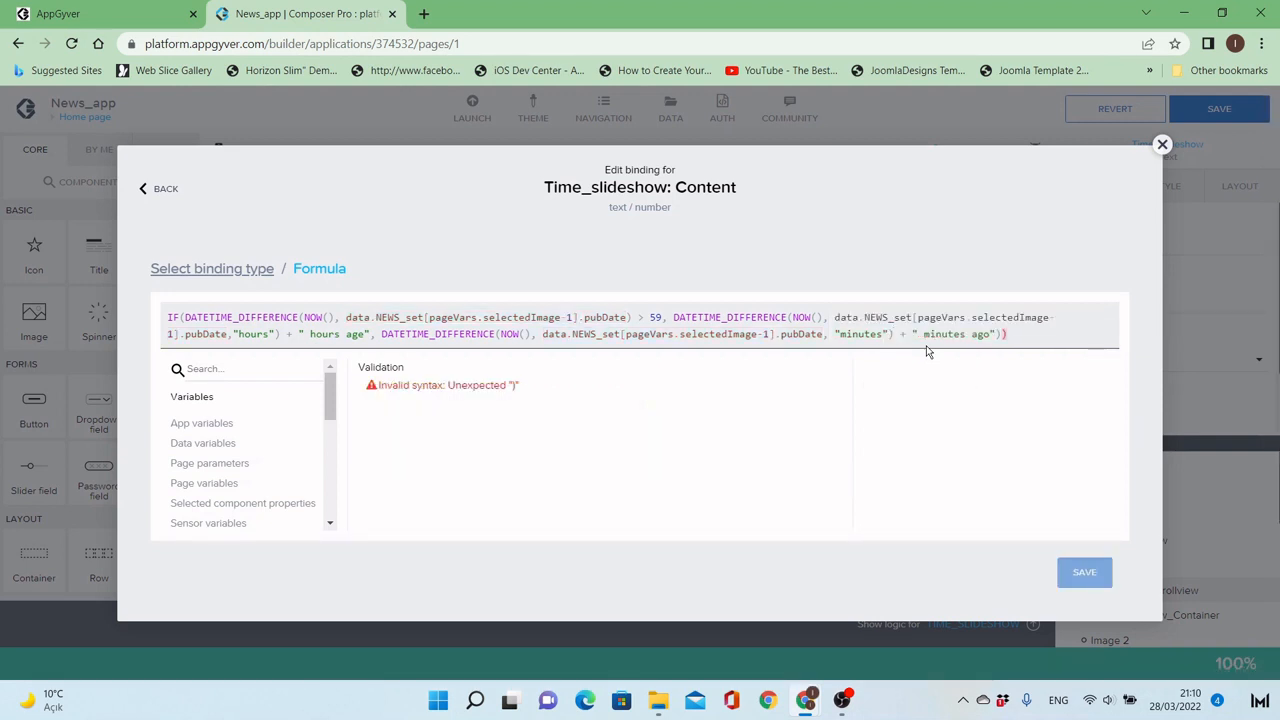
key(BackSpace)
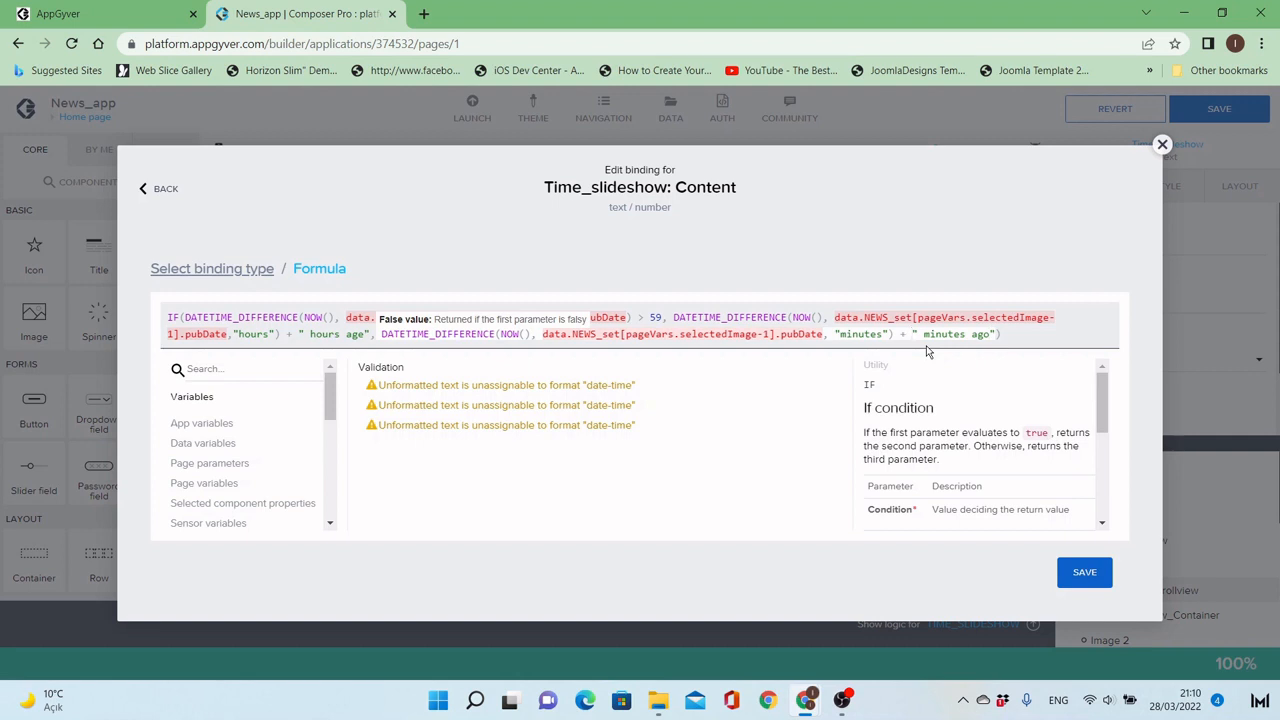
click(1018, 333)
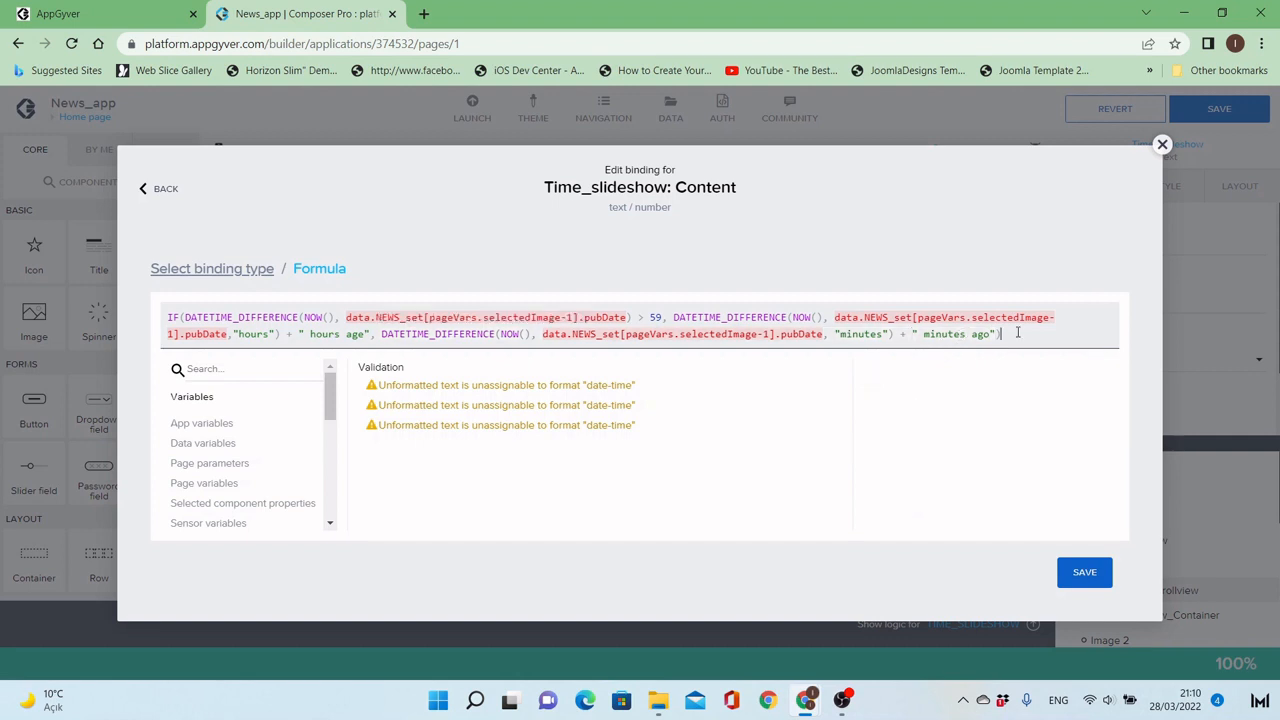
click(1086, 575)
Step: Save the Time_slideshow content binding with preview value 'fordate'
click(1085, 573)
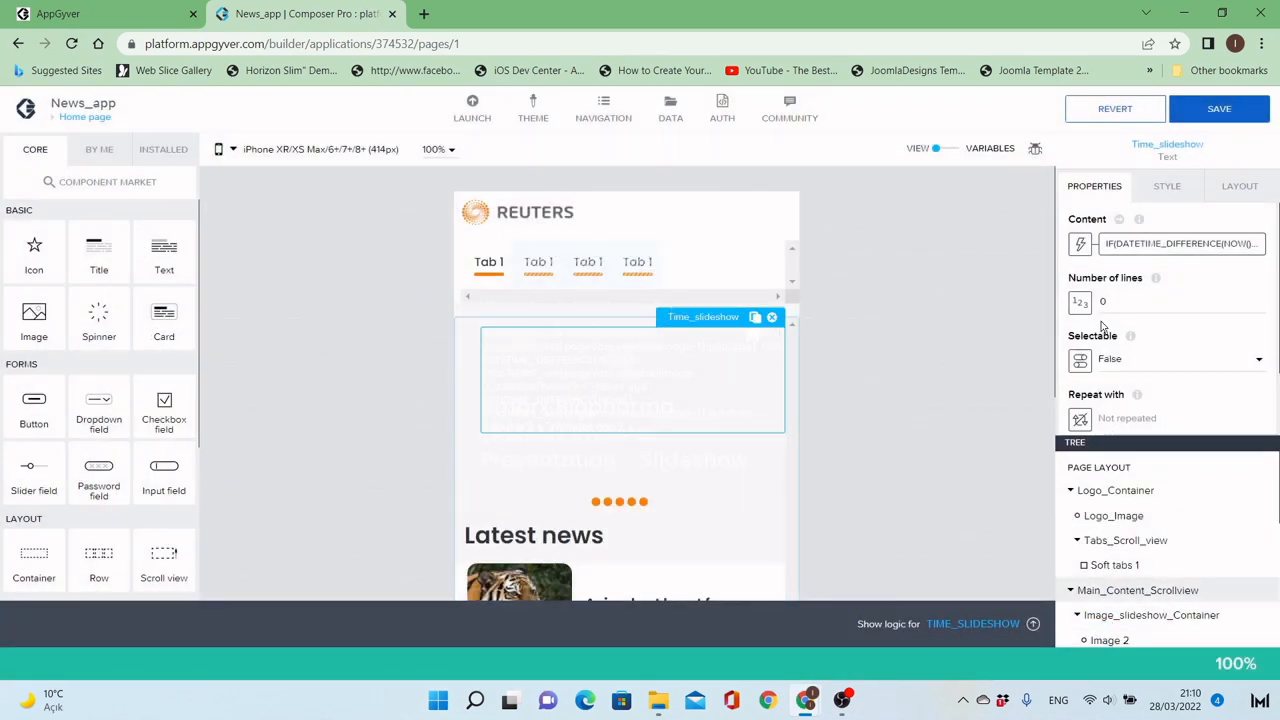
click(1157, 251)
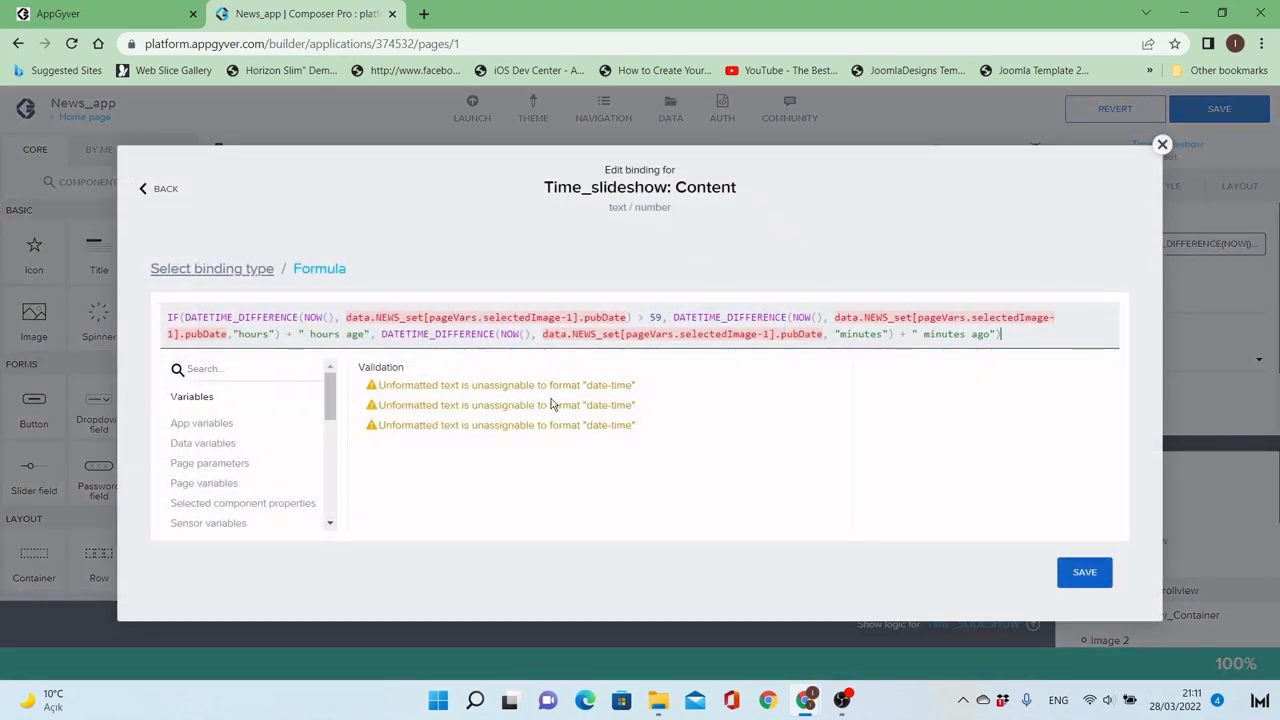
click(1082, 572)
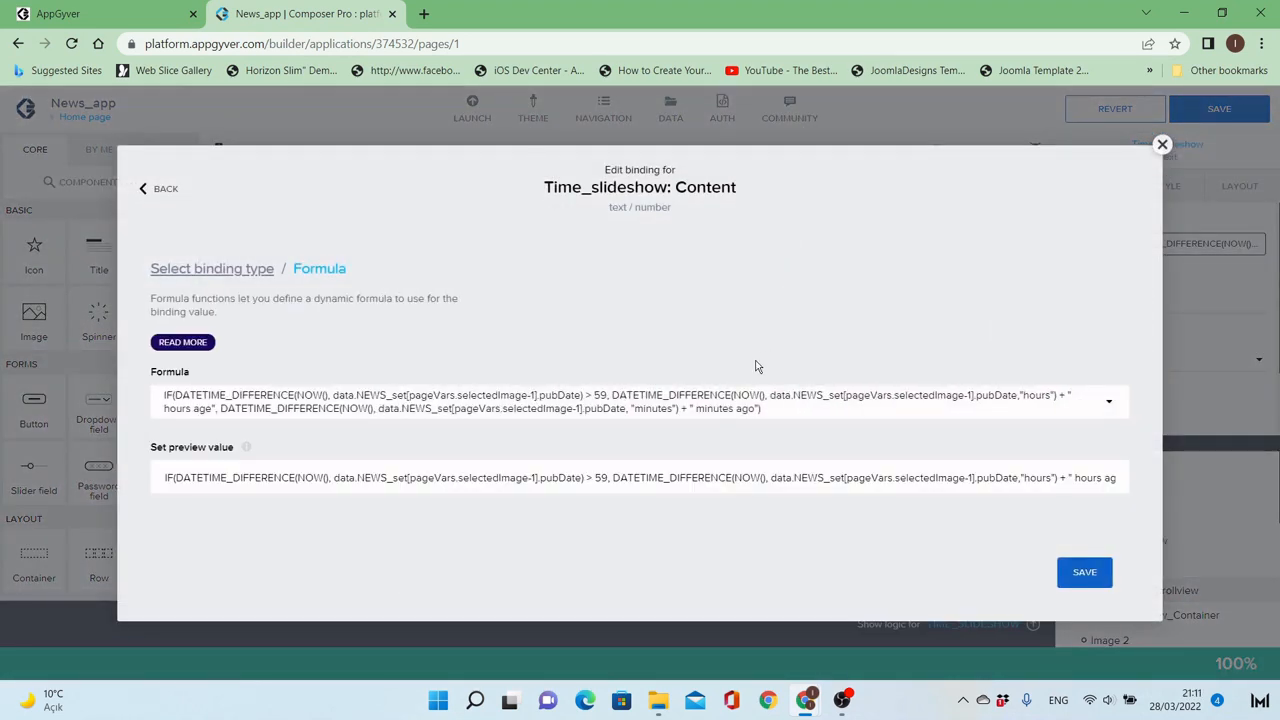
triple_click(494, 476)
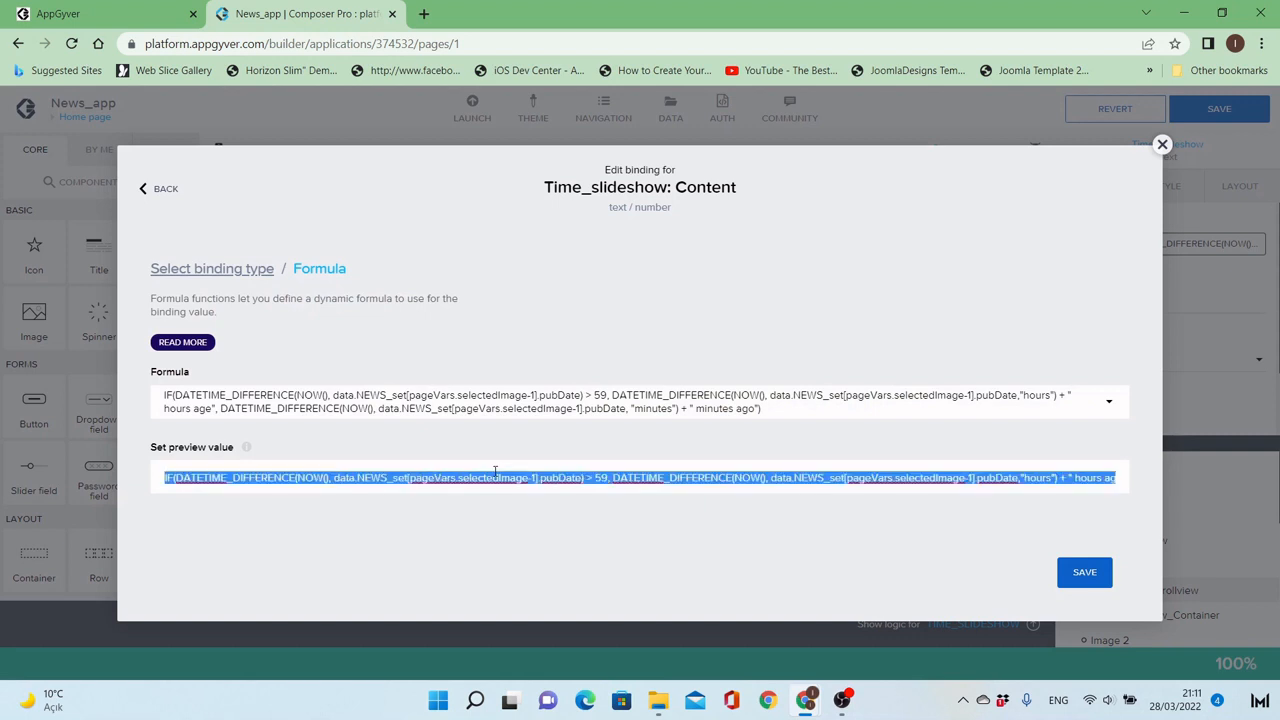
key(BackSpace)
text(formula)
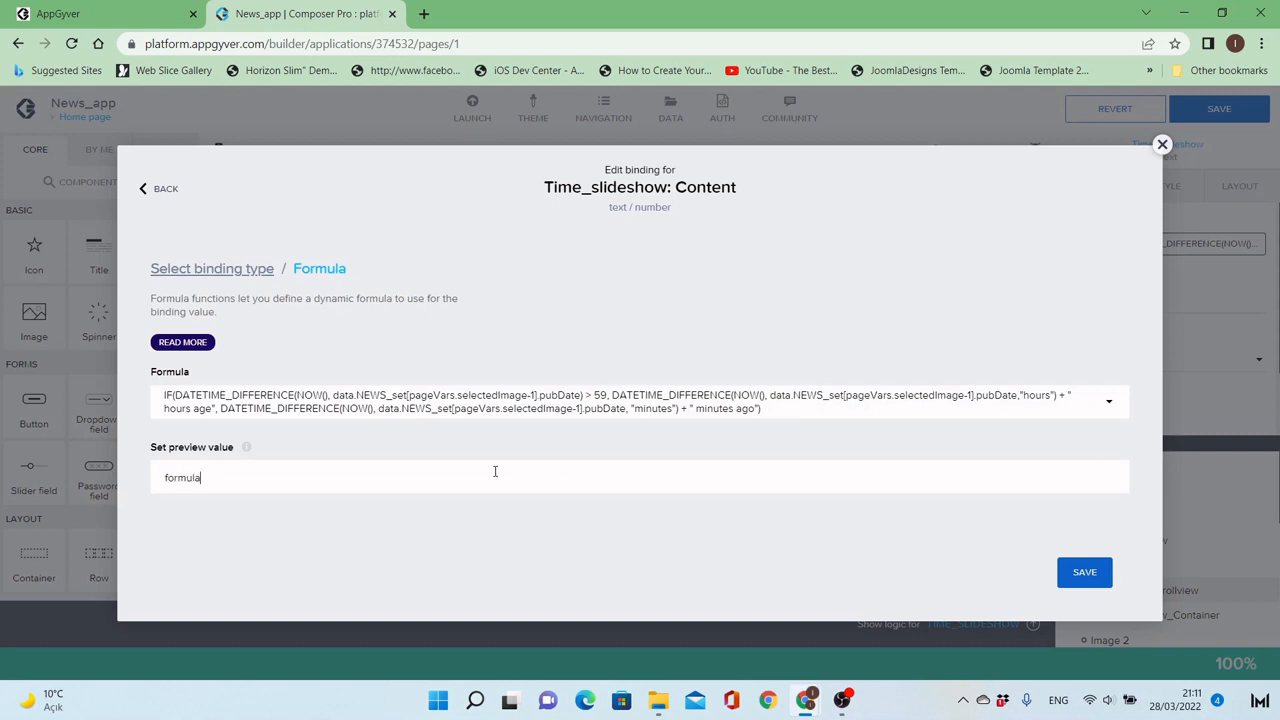
text(date)
click(1087, 572)
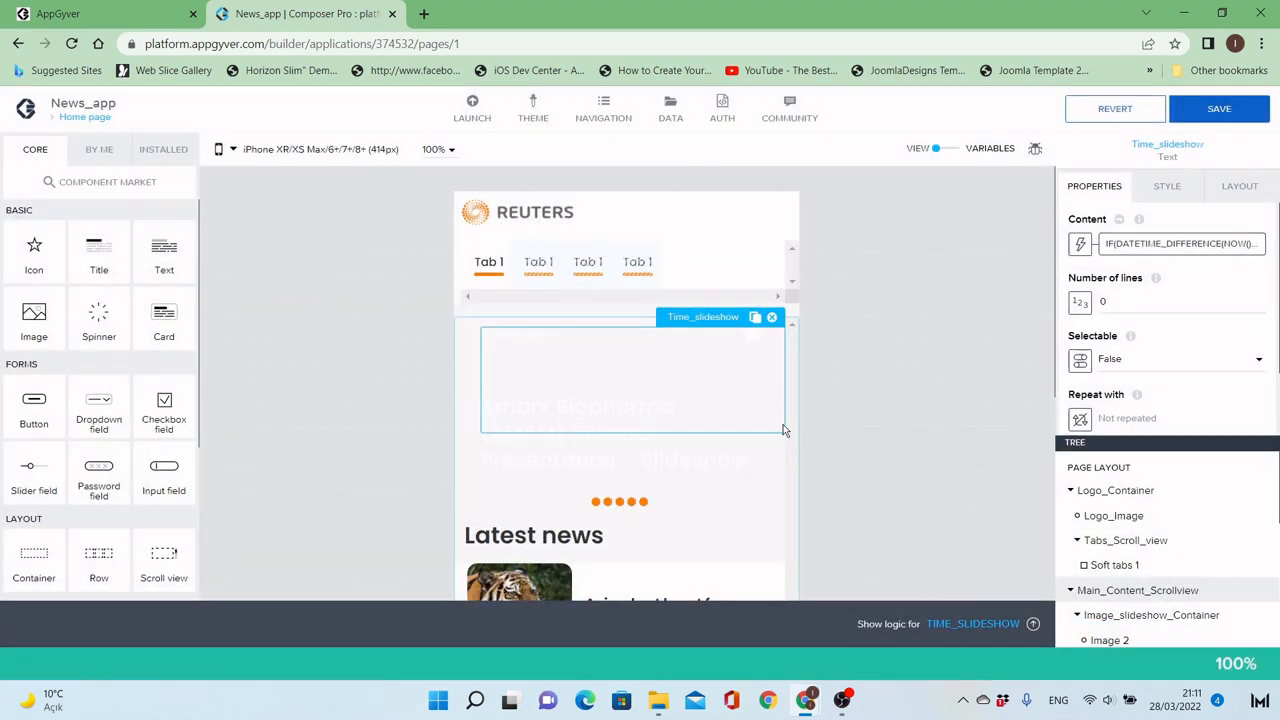
Step: Bind Article_title_slideshow content to the selected news title with preview 'Article title'
click(618, 424)
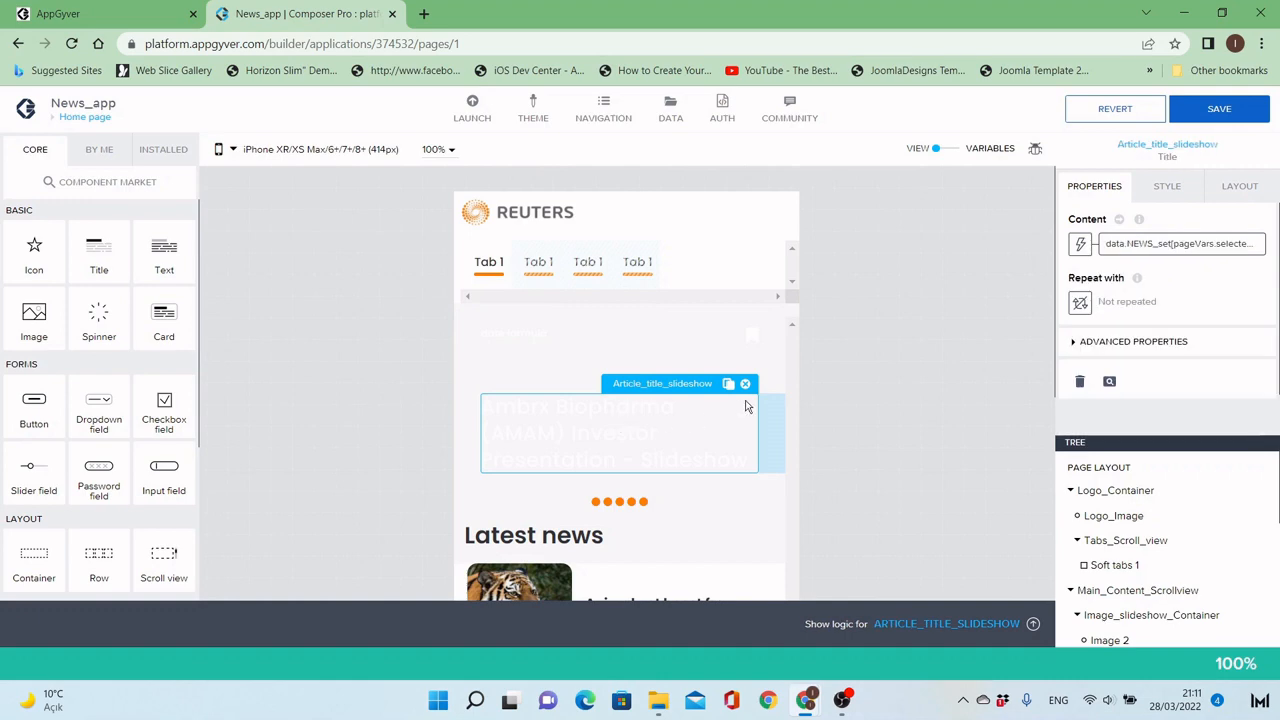
click(1140, 245)
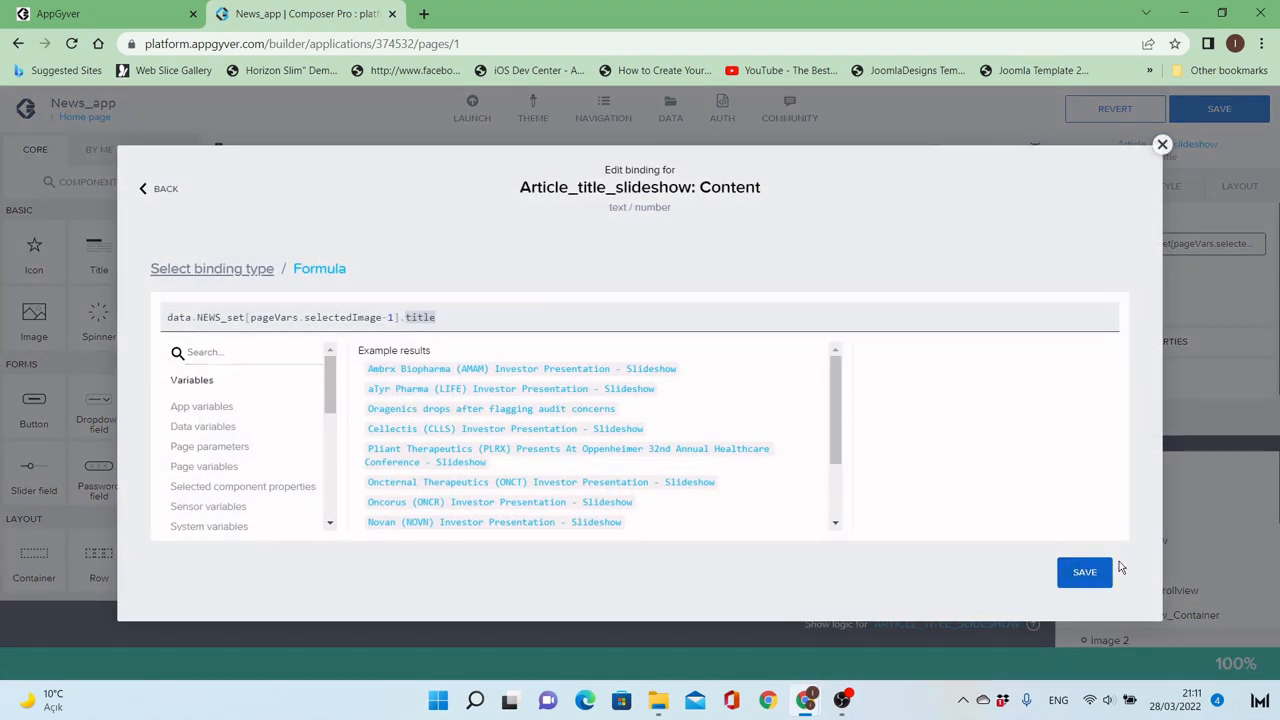
click(1086, 571)
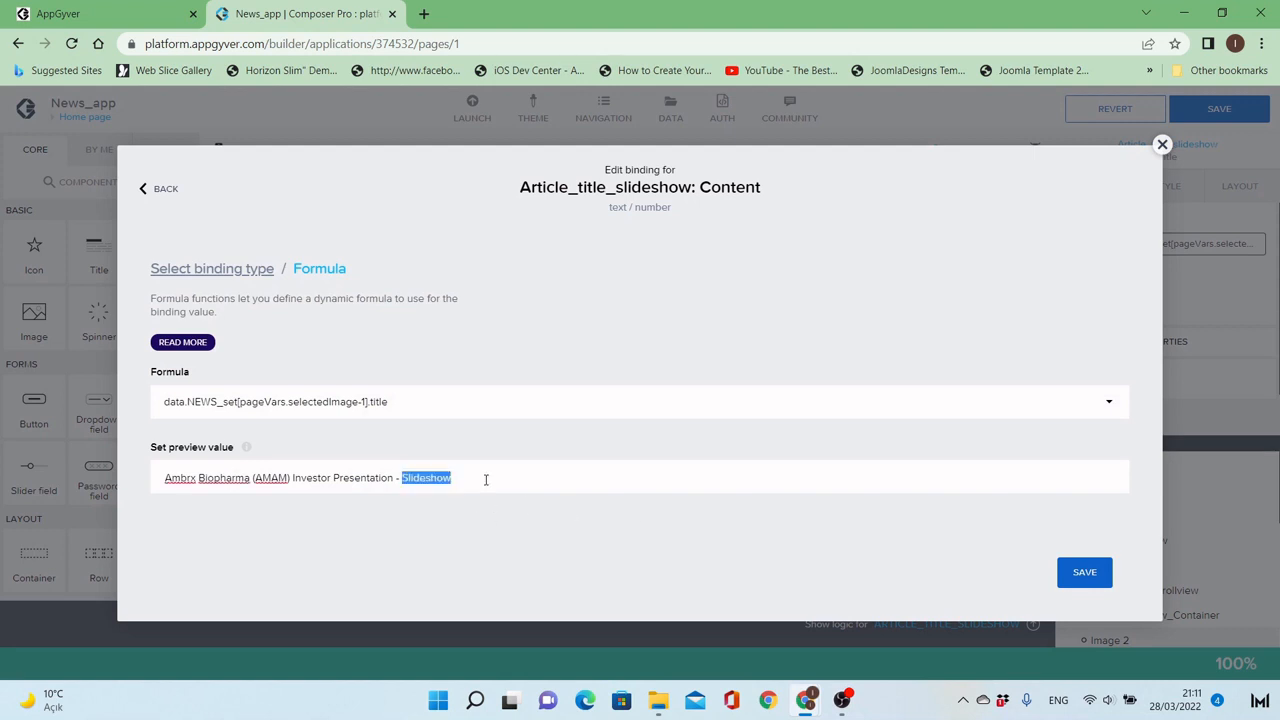
triple_click(486, 479)
text(Article title)
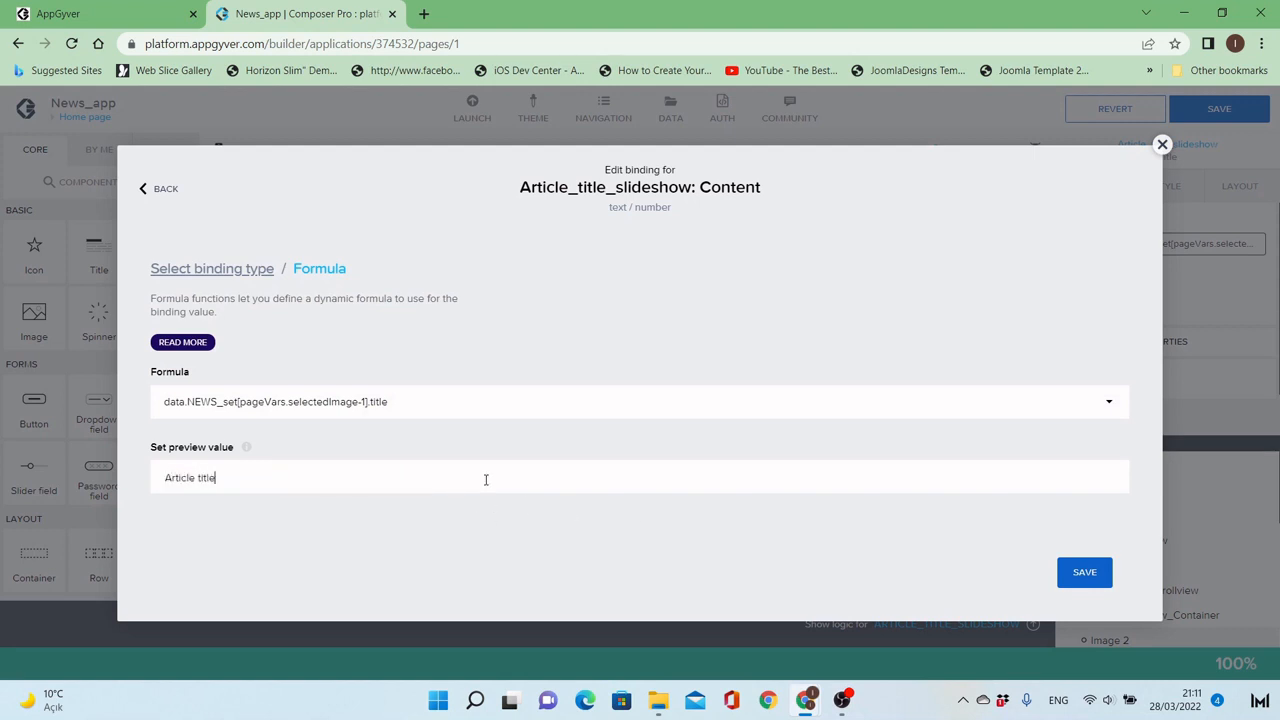
click(1072, 571)
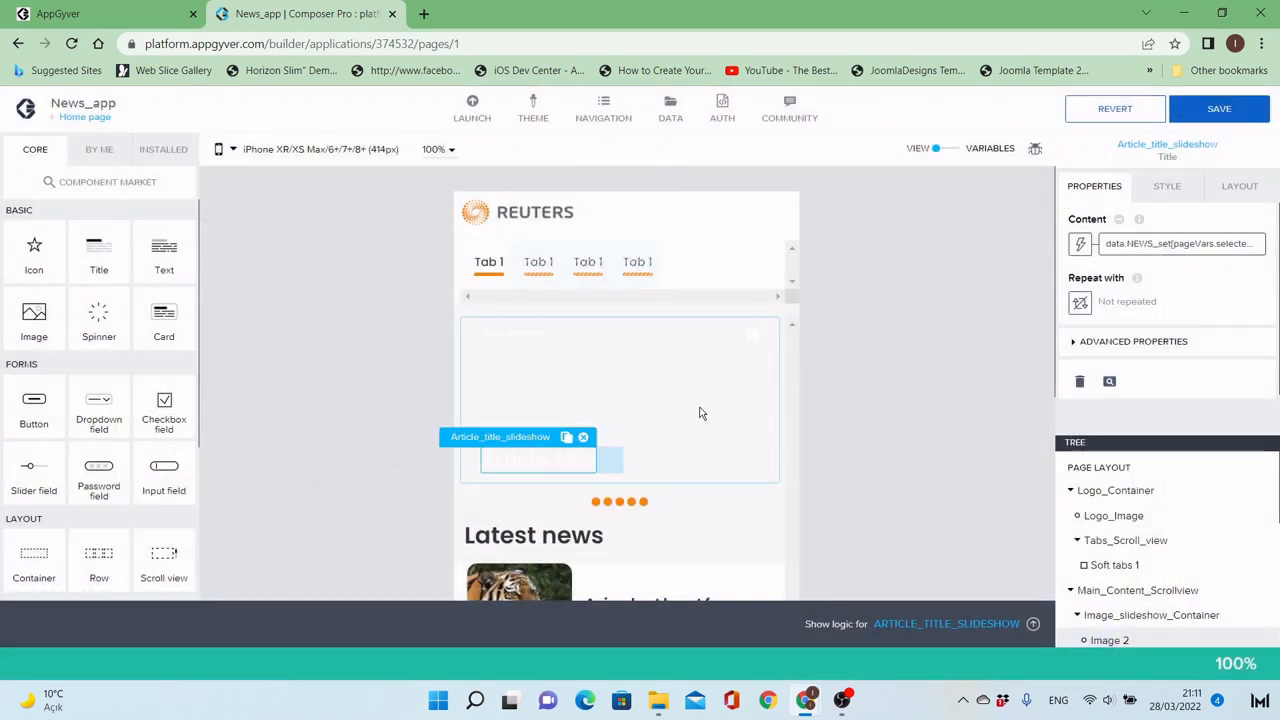
click(730, 412)
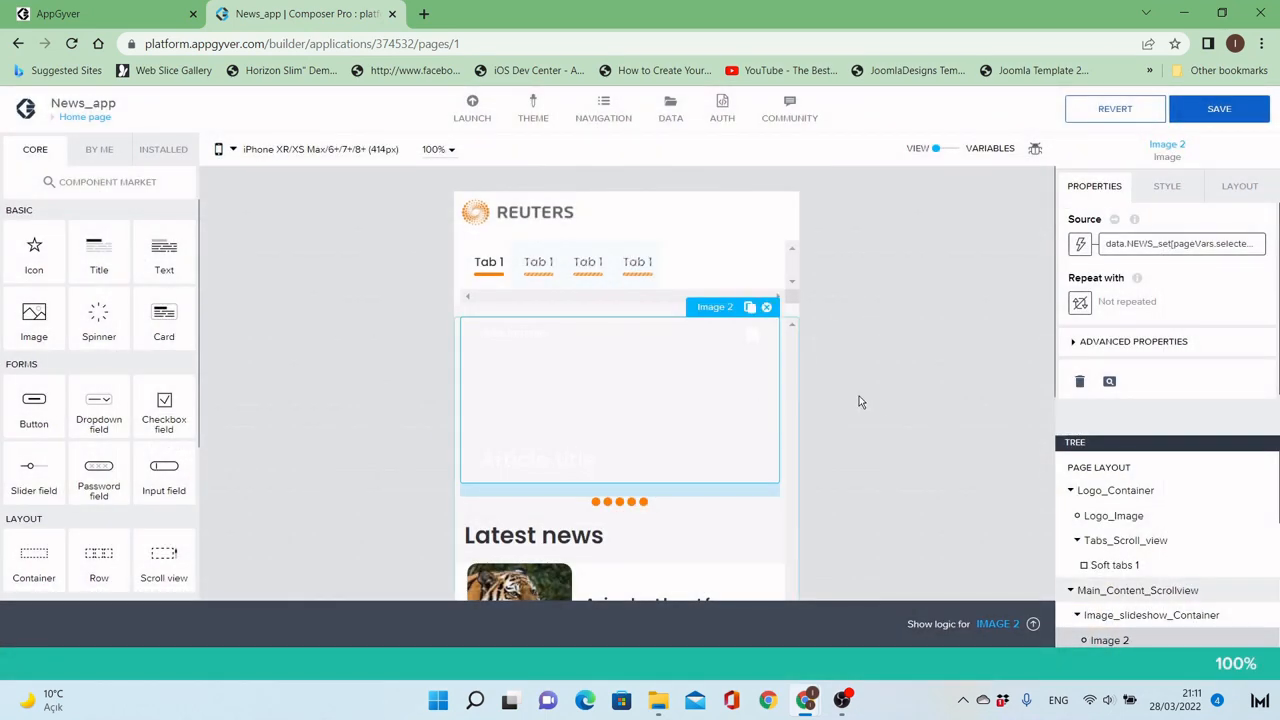
click(1127, 245)
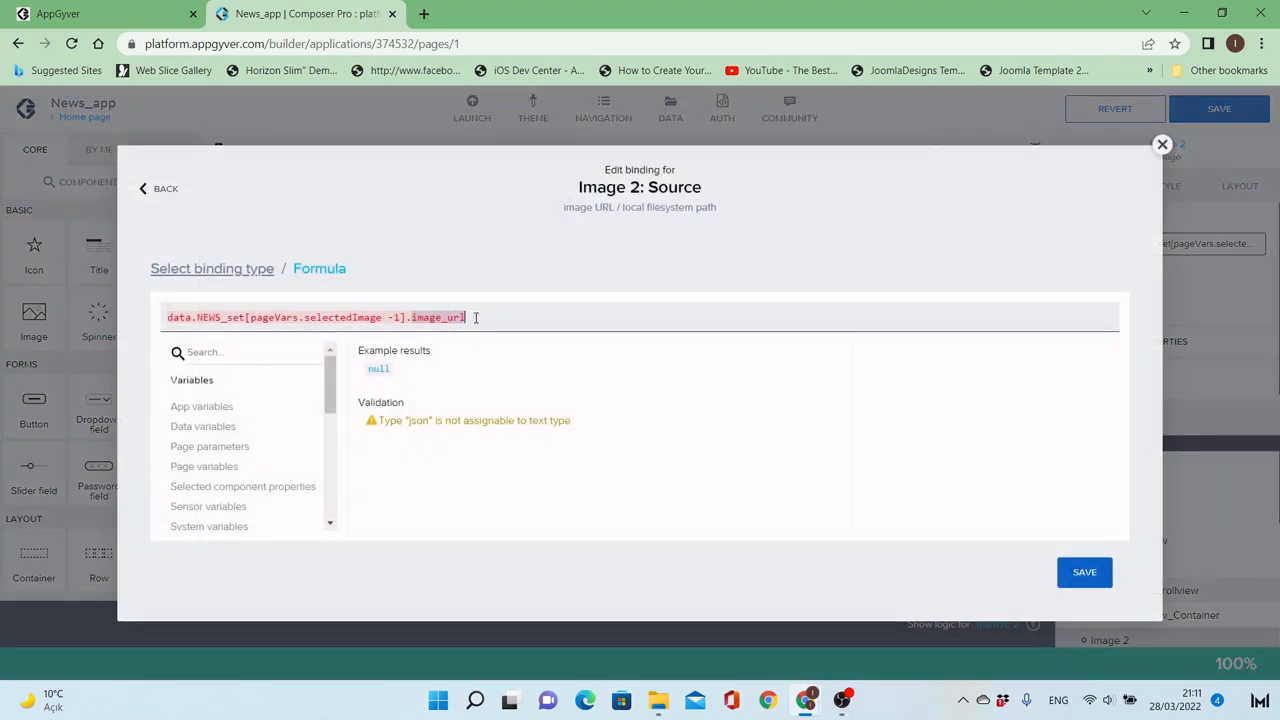
key(Home)
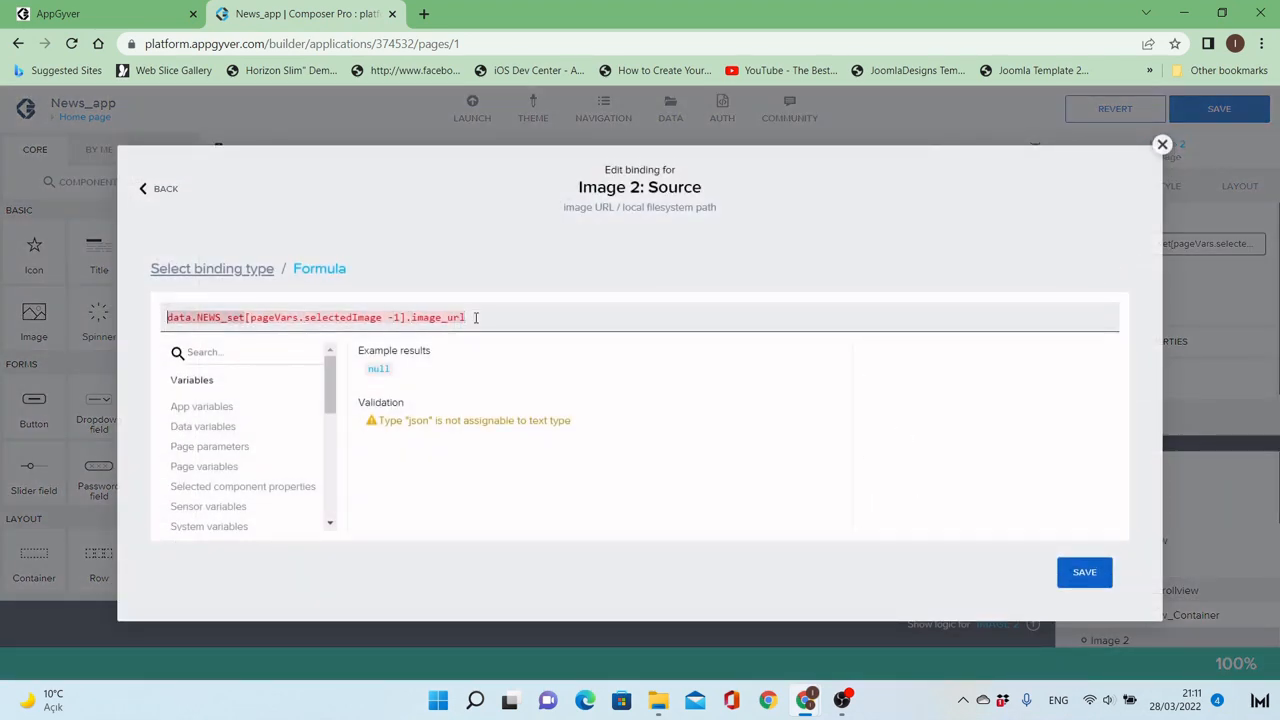
text(IF()
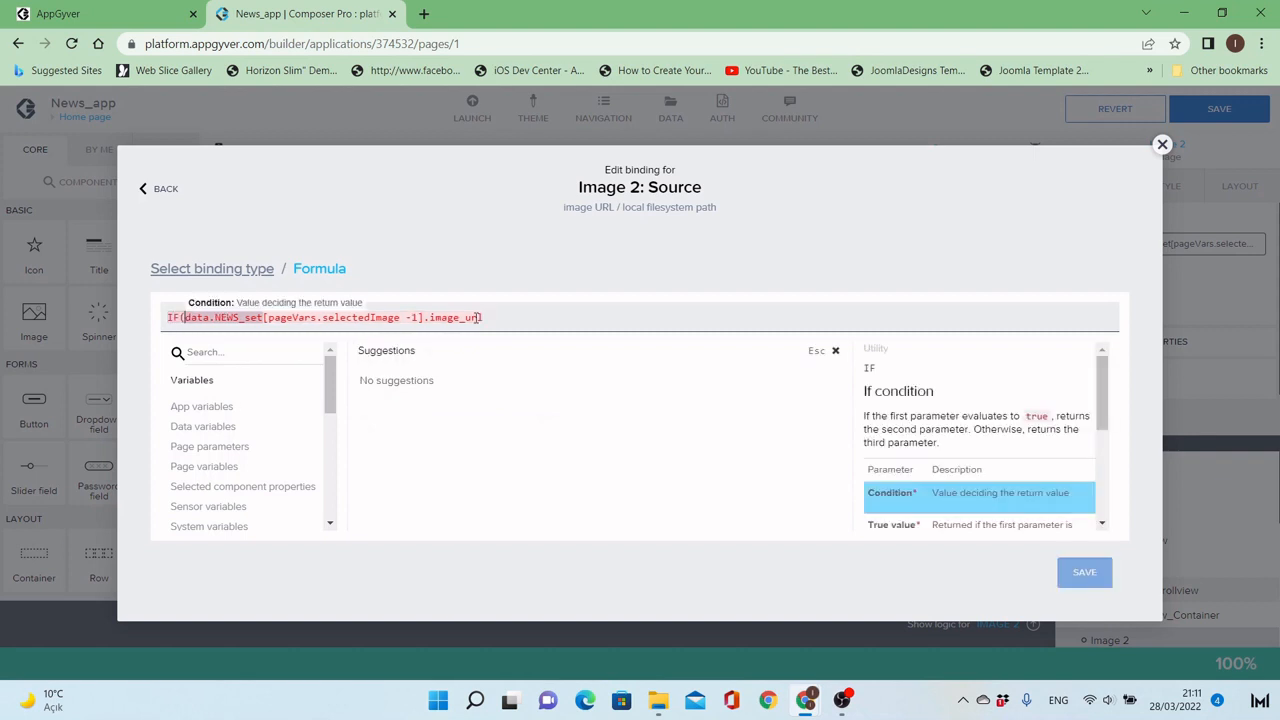
key(End)
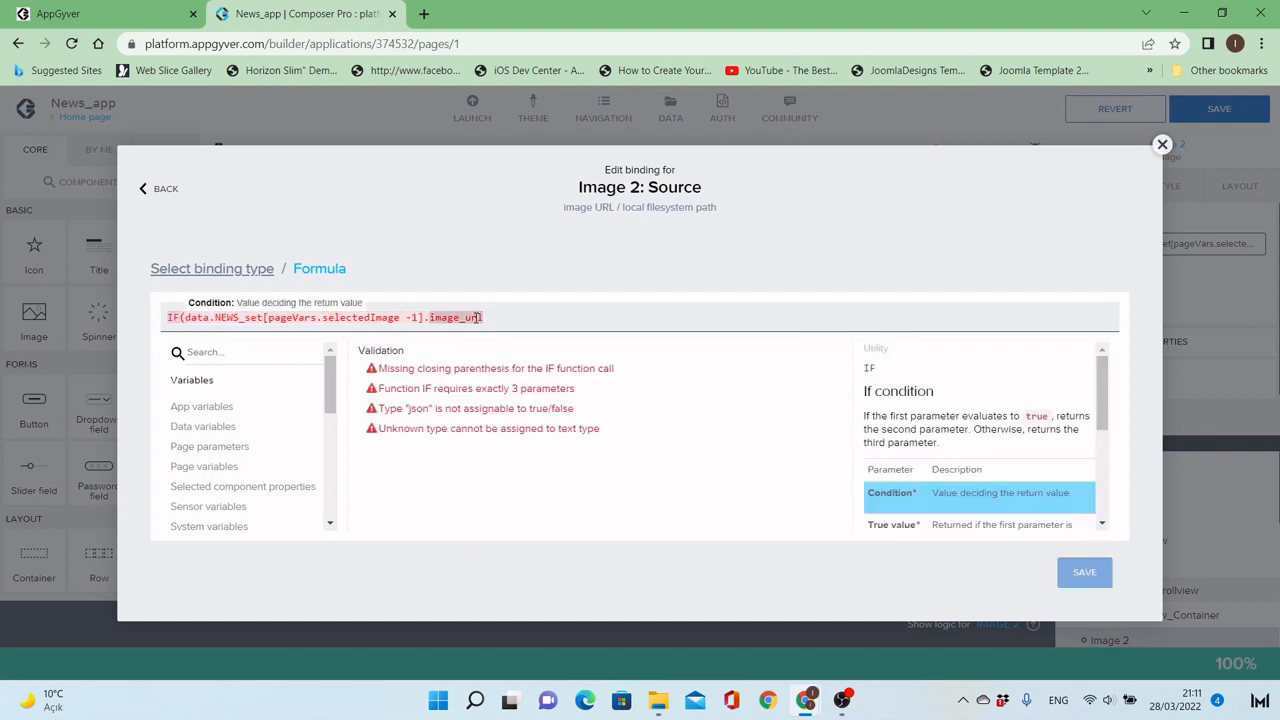
text(===)
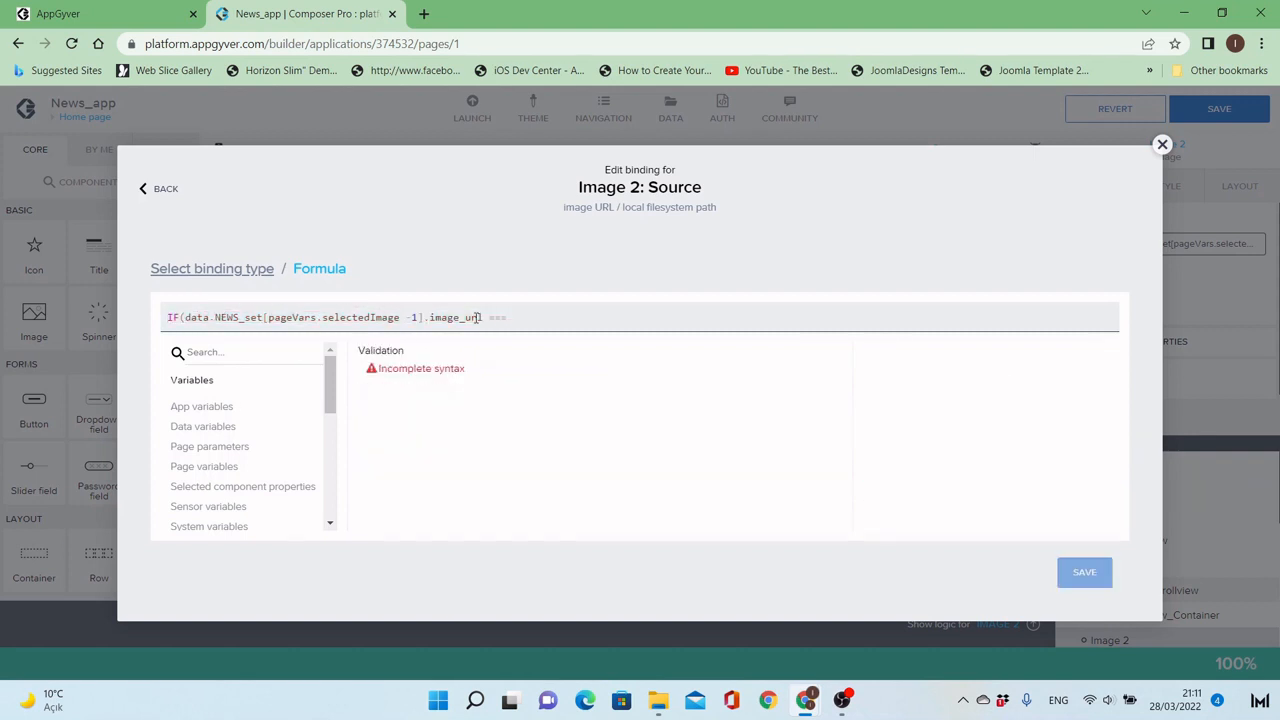
text( null)
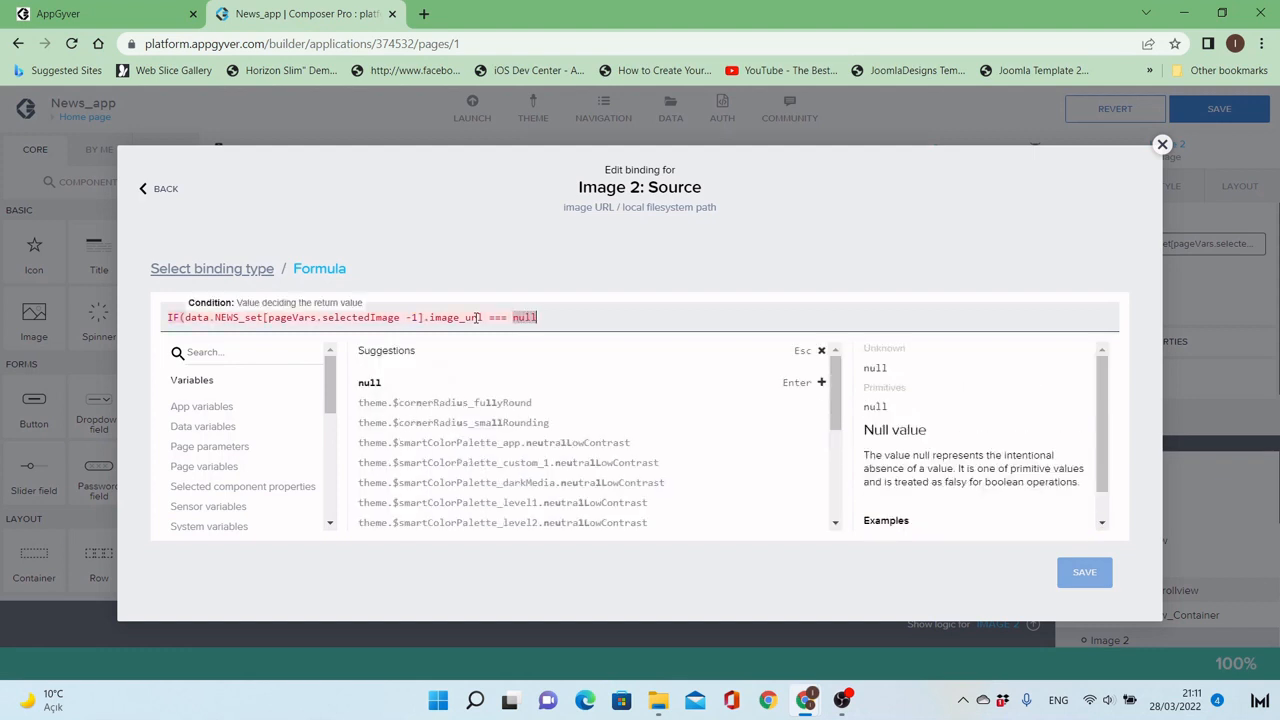
click(380, 382)
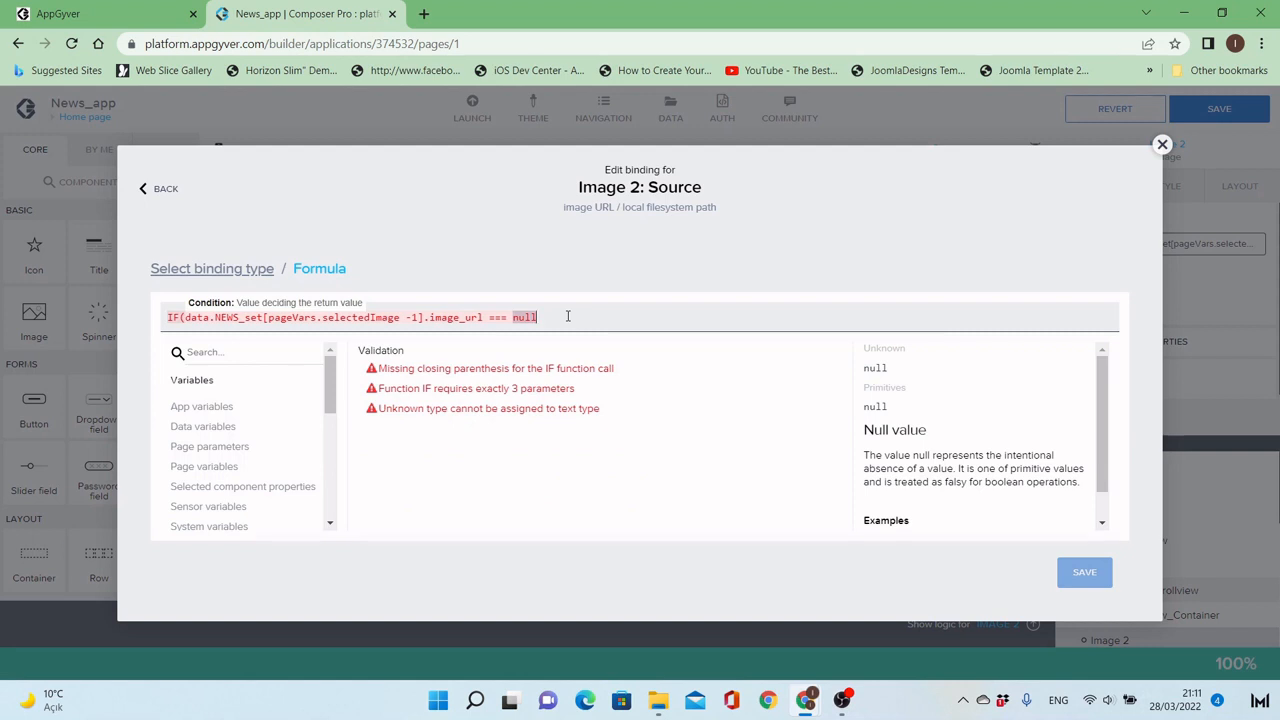
text(,)
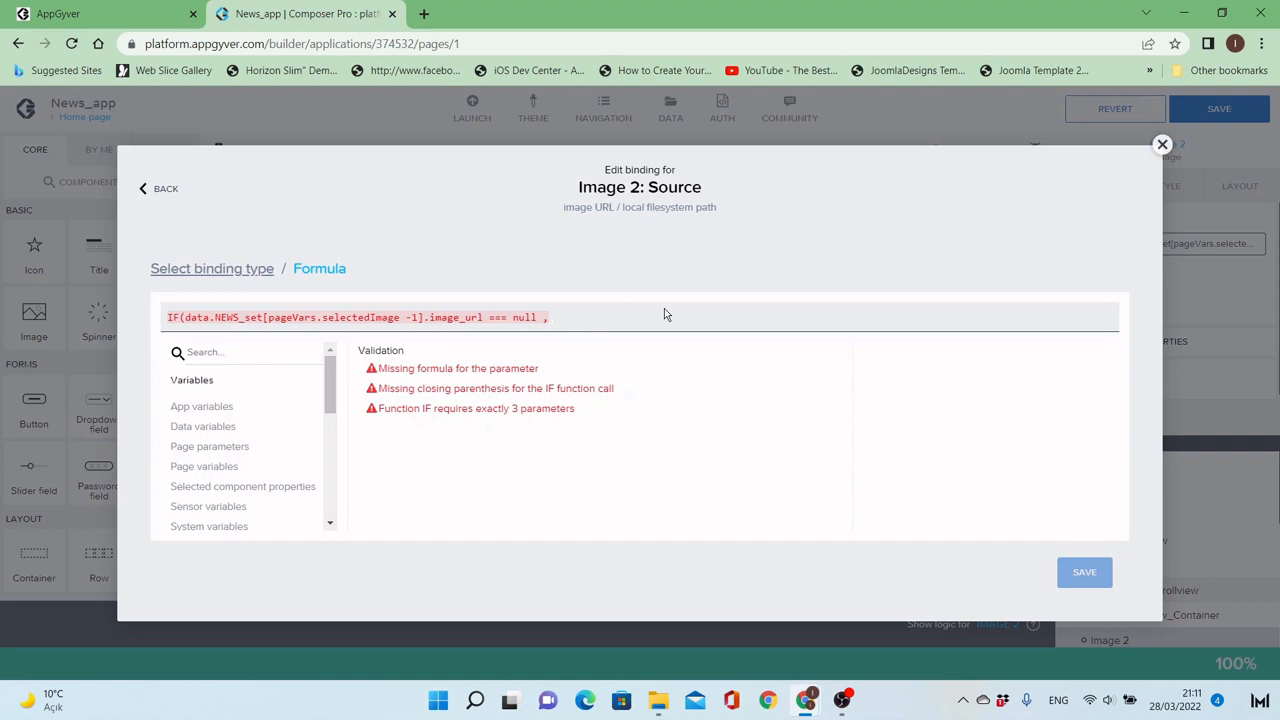
click(1163, 146)
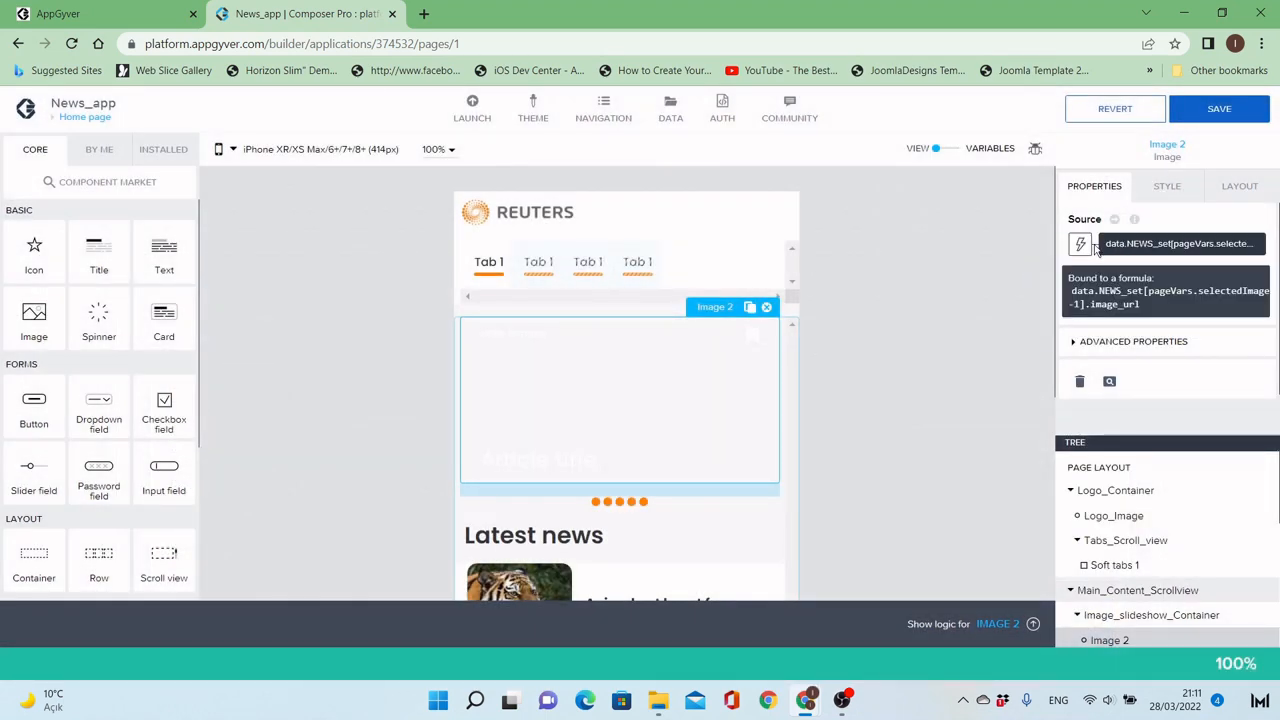
click(1143, 248)
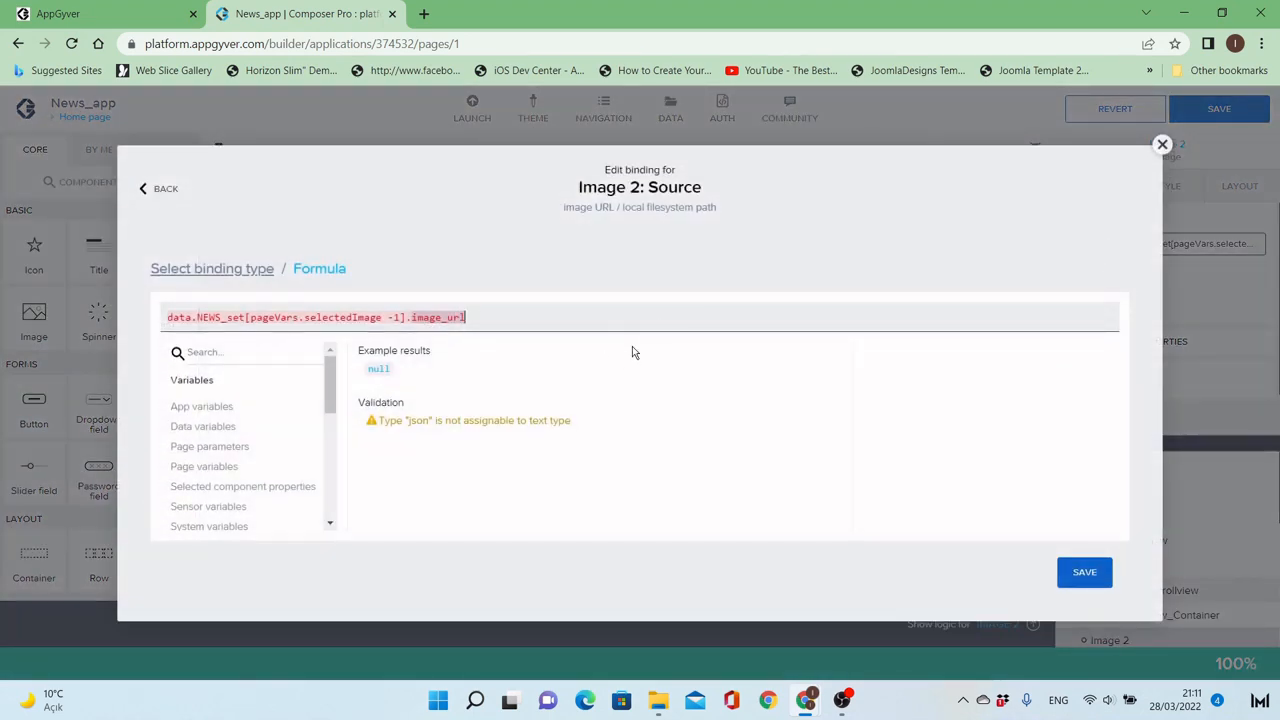
click(1078, 570)
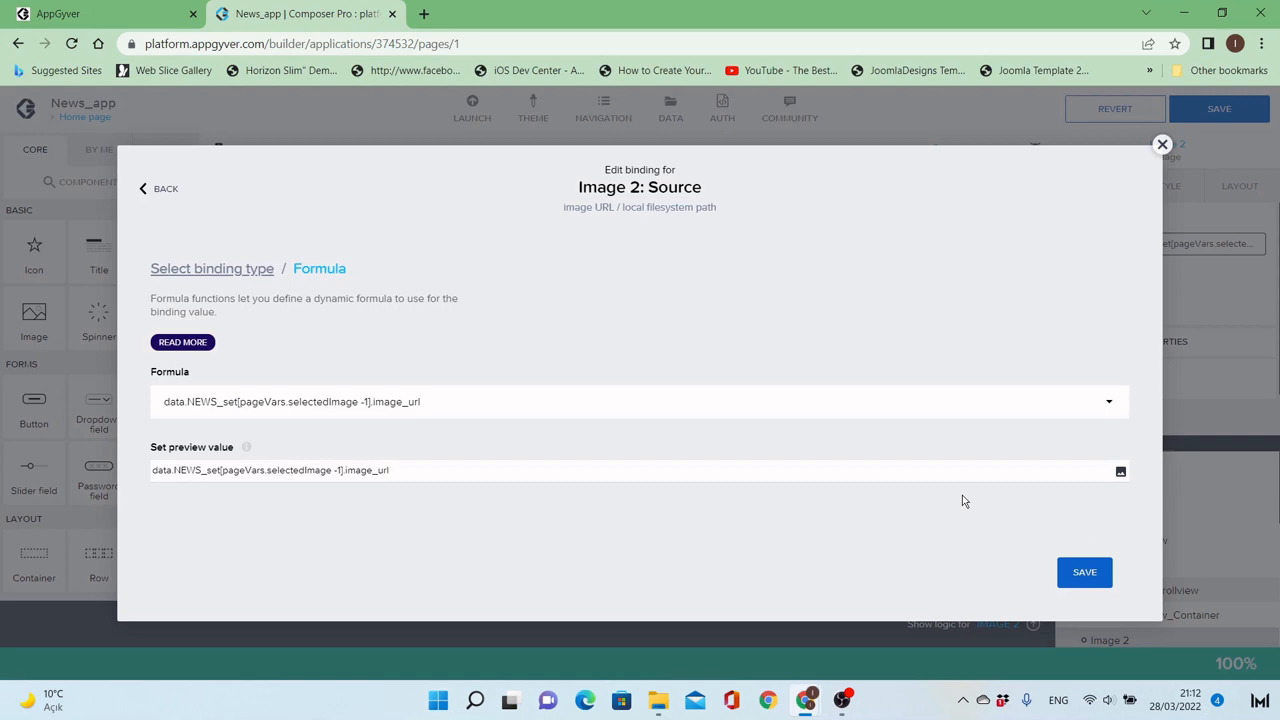
click(1076, 578)
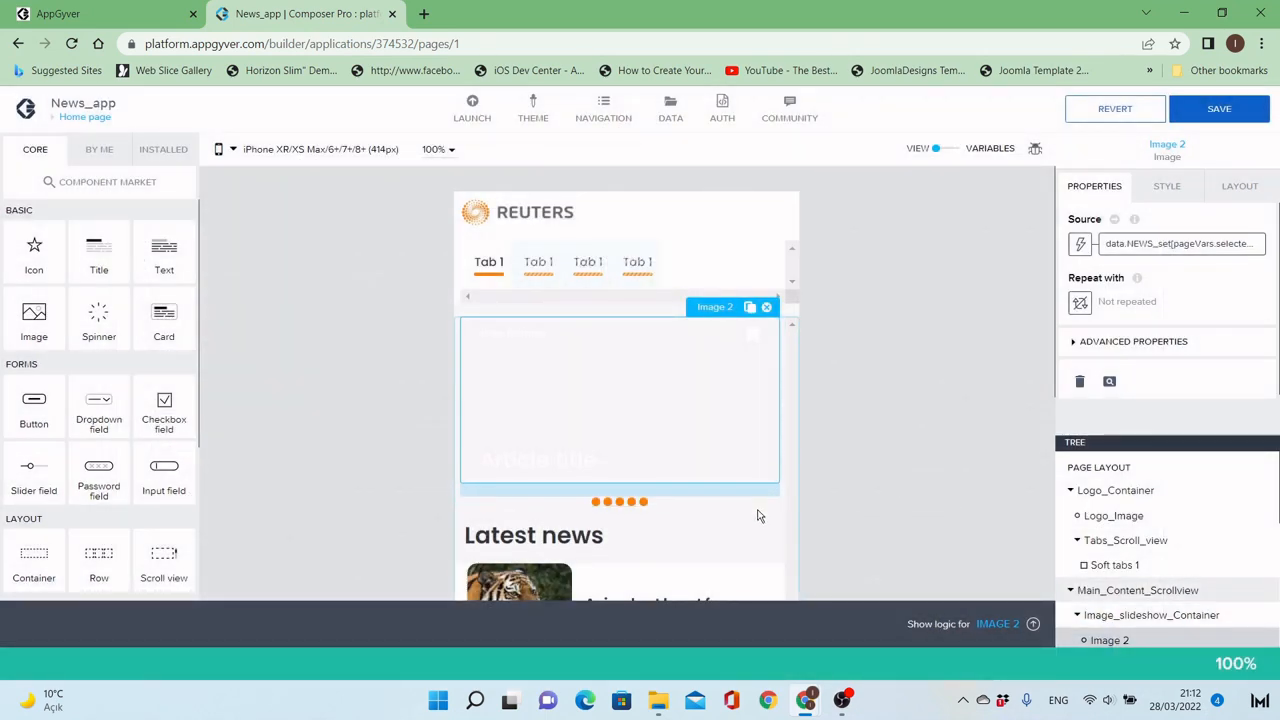
click(845, 477)
Step: Add a Set page variable after Page mounted that sets selectedImage to 1
scroll(833, 437, down, 3)
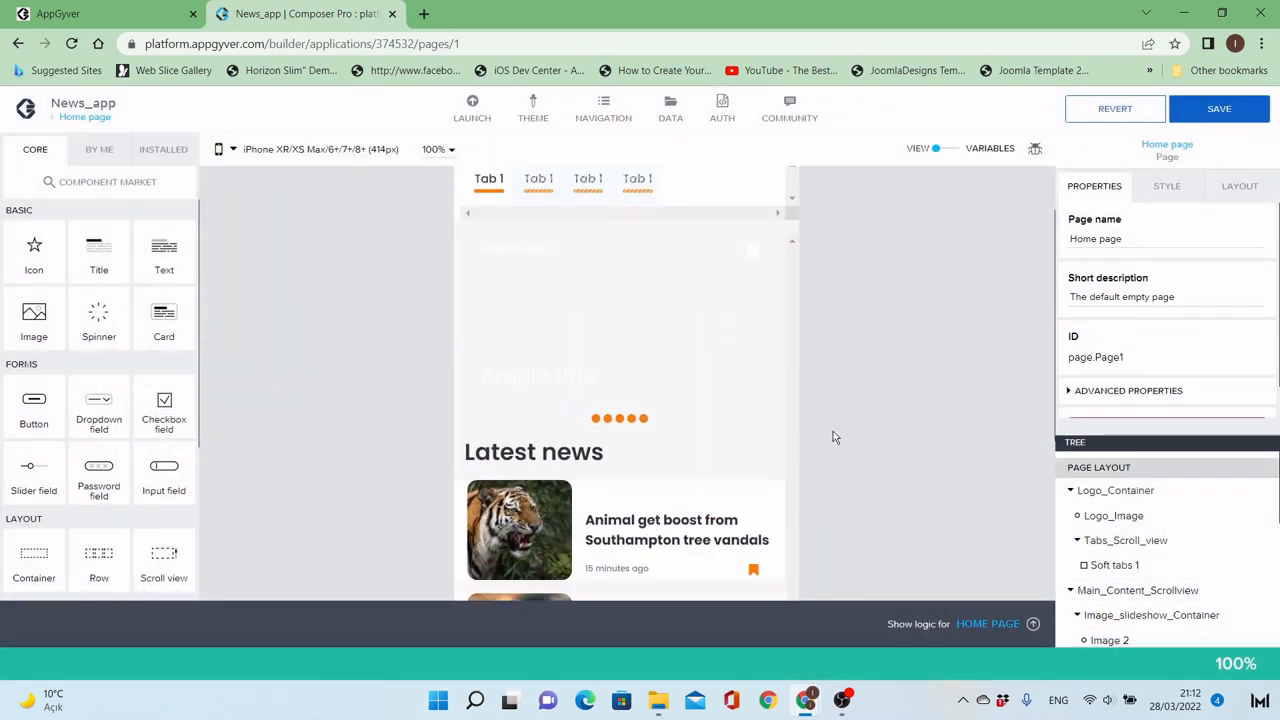
click(980, 626)
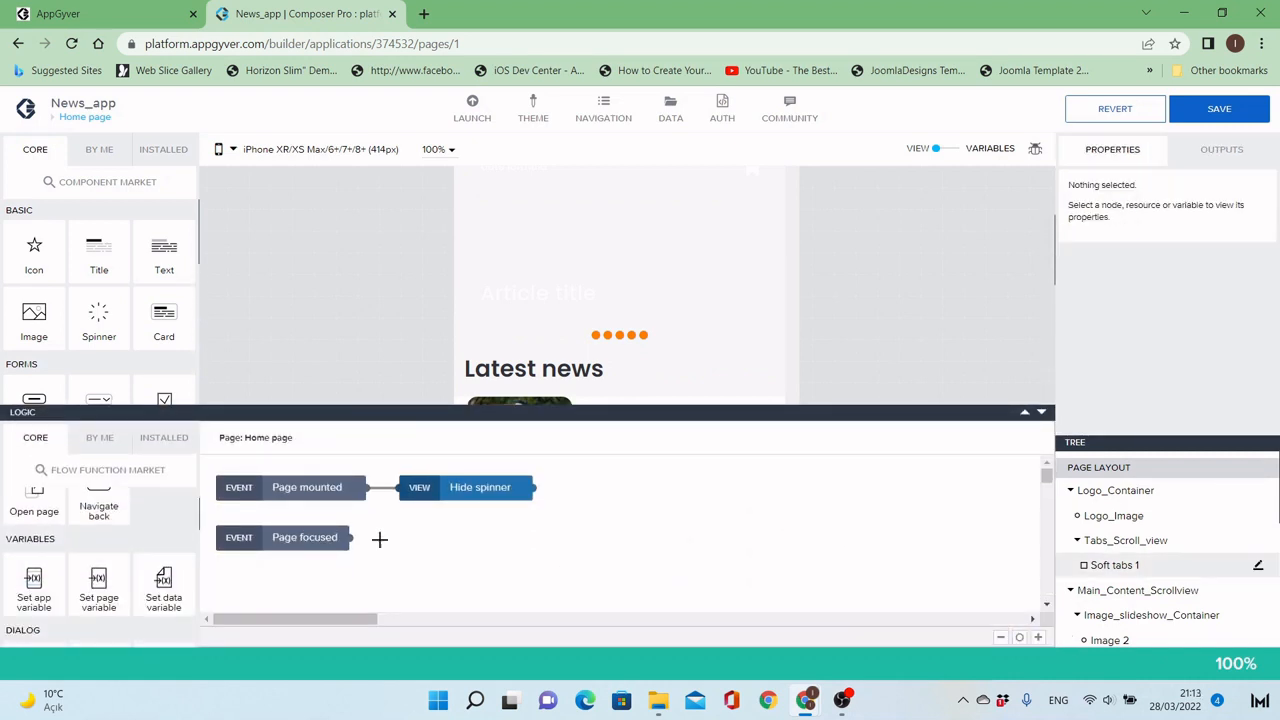
drag(99, 582, 507, 535)
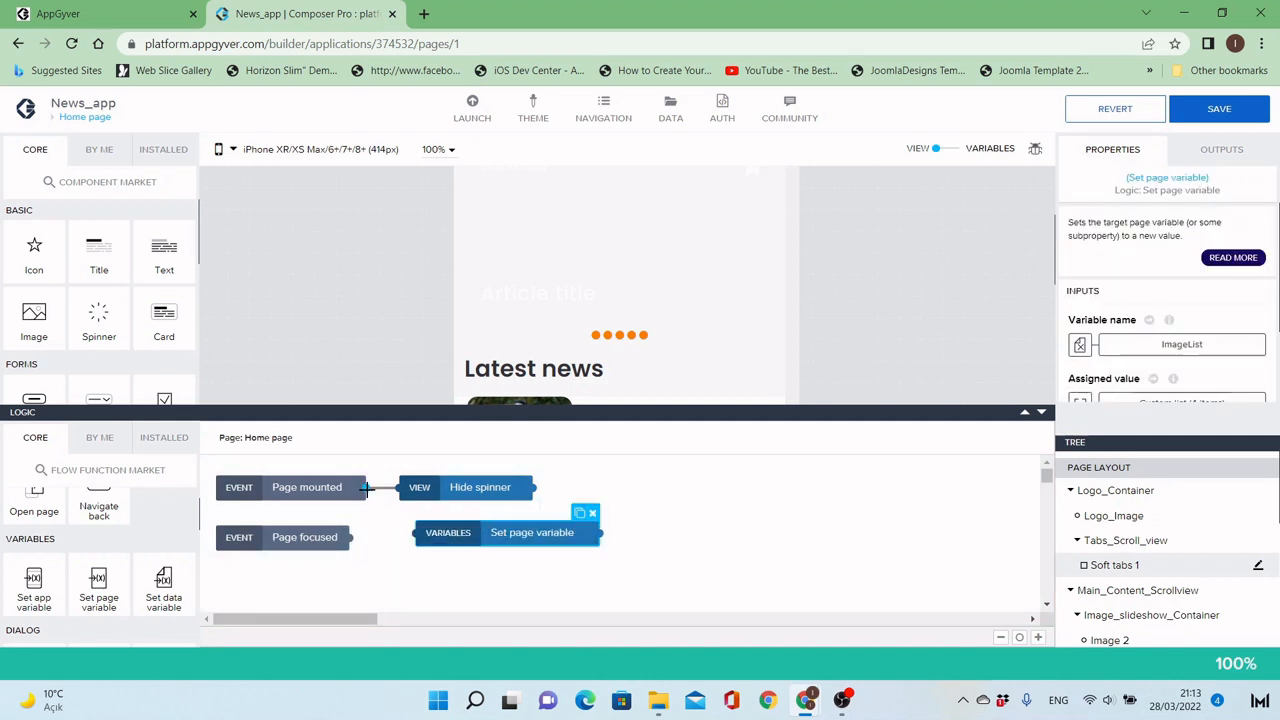
drag(366, 488, 557, 521)
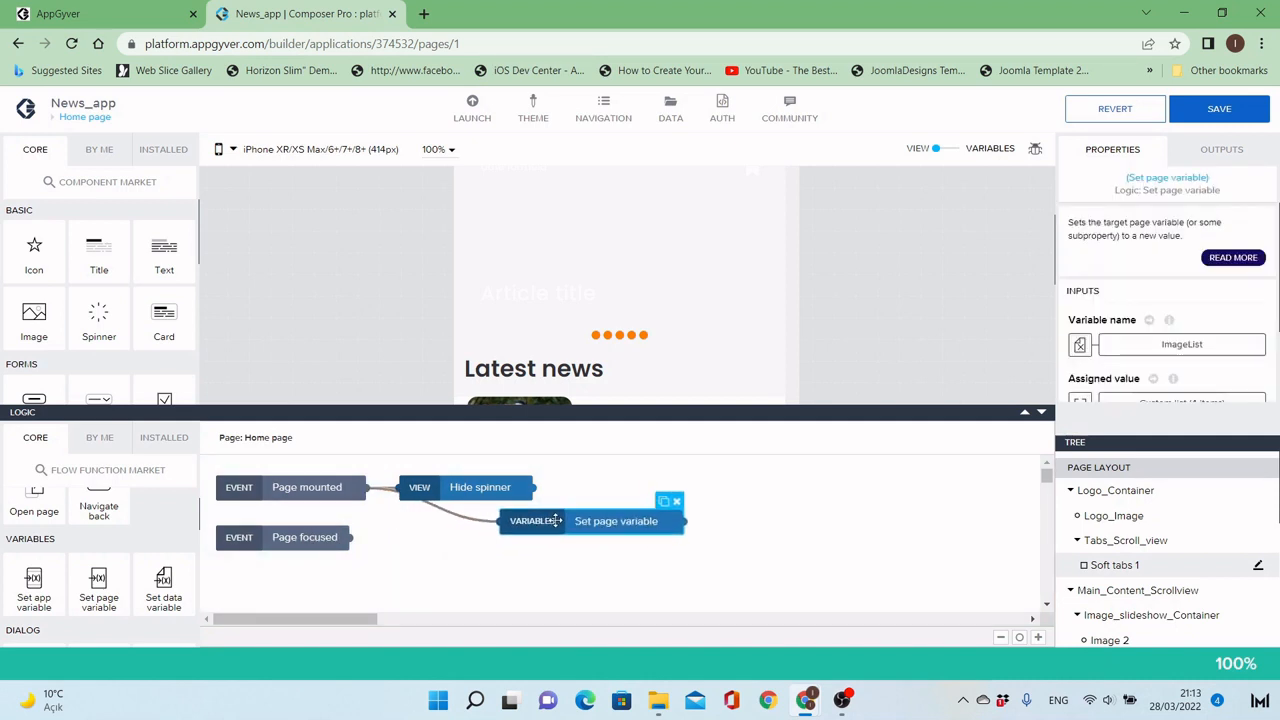
click(1101, 346)
click(815, 405)
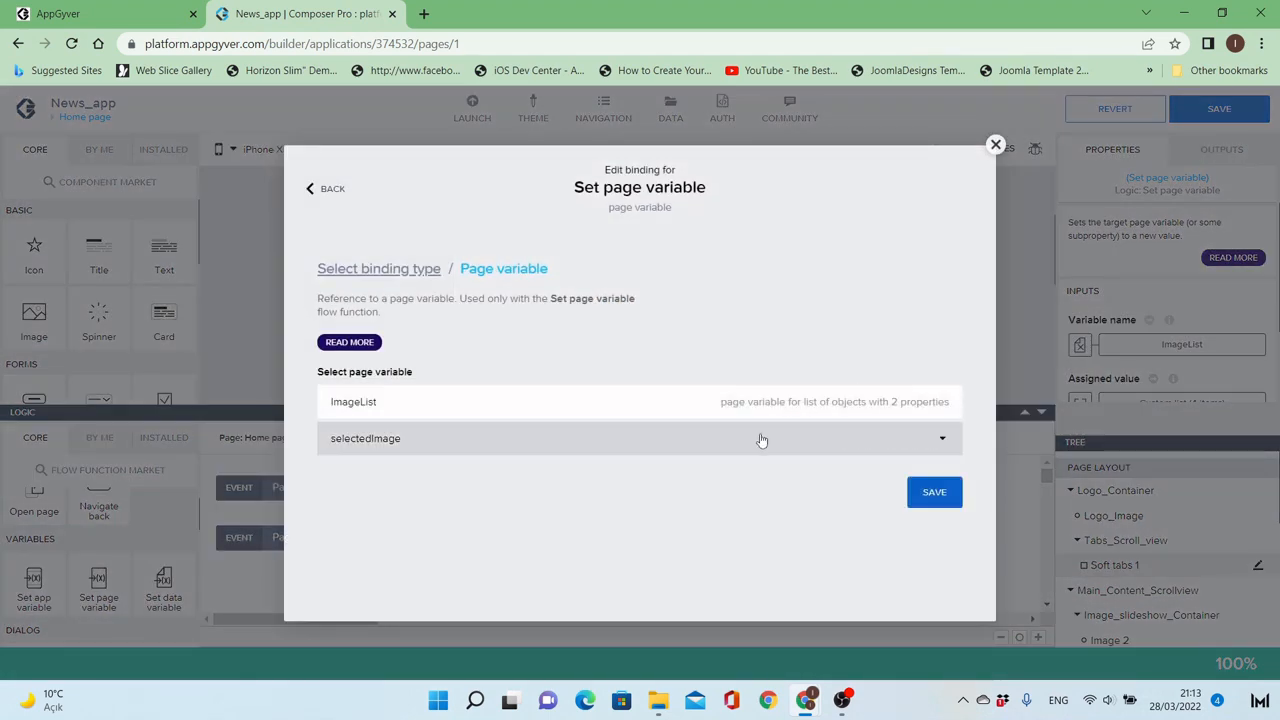
click(760, 443)
click(921, 463)
Step: Rearrange the logic nodes and add a second Set page variable for Page focused
scroll(1113, 320, down, 1)
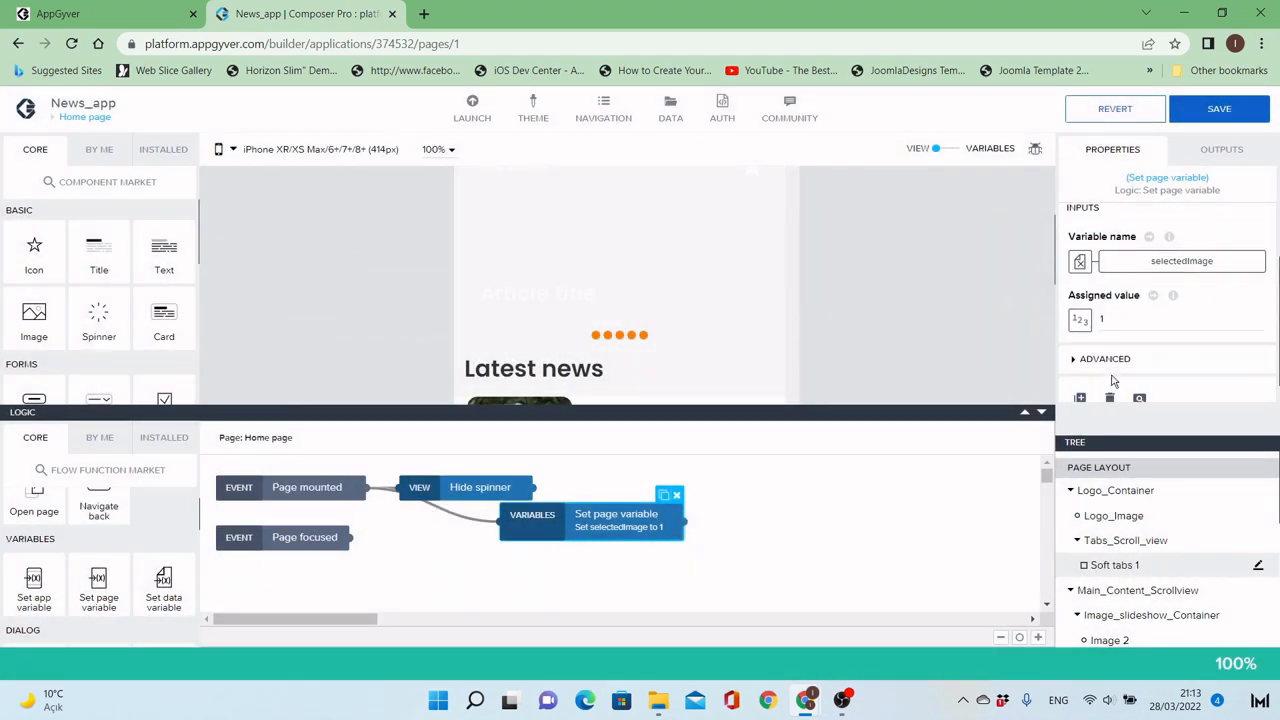
drag(630, 524, 586, 530)
drag(285, 540, 288, 558)
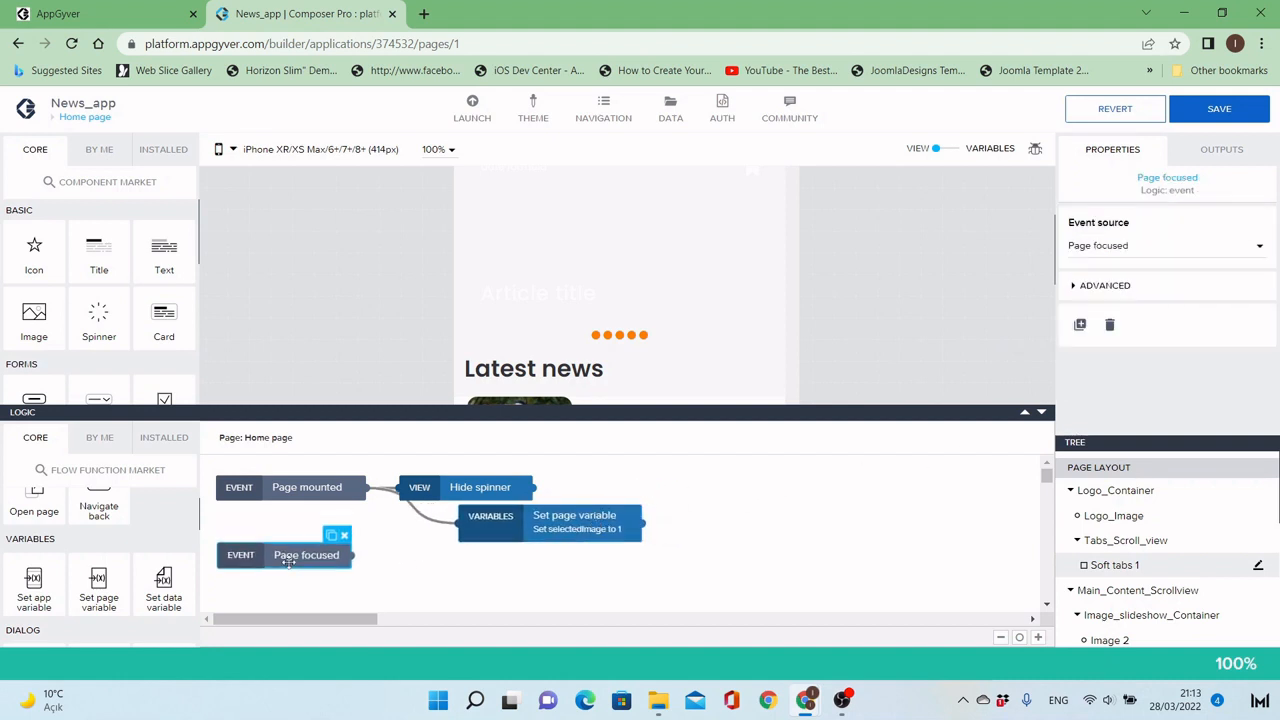
mouse_move(100, 590)
mouse_down()
mouse_move(458, 578)
mouse_move(385, 578)
mouse_up()
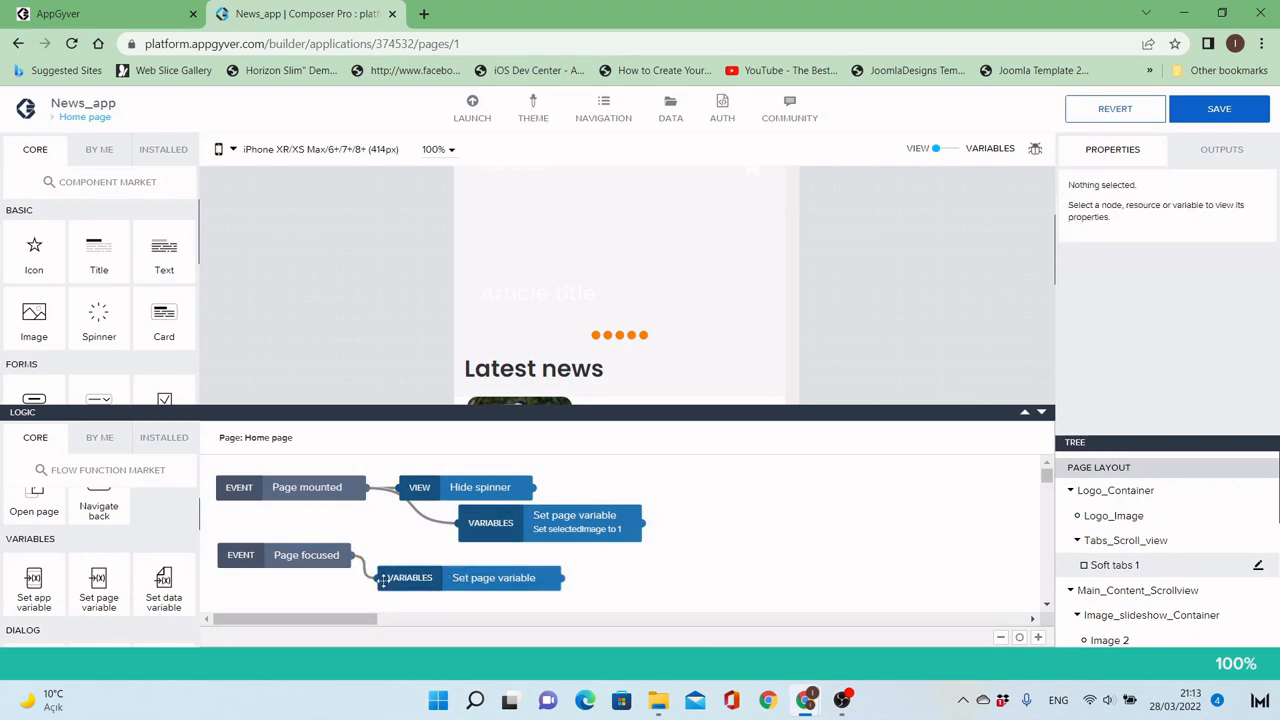
Step: Connect Page focused to the second Set page variable assigning pageVars.selectedImage + 1
click(452, 577)
click(1079, 346)
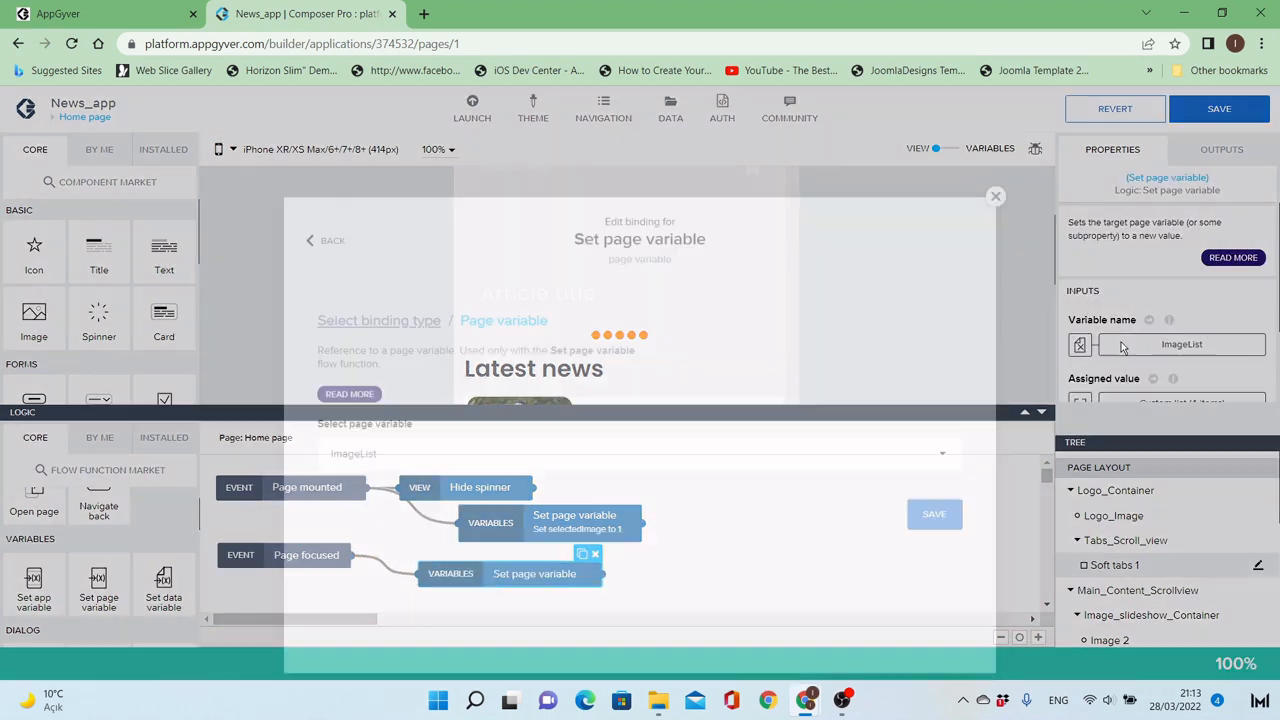
click(857, 402)
click(563, 450)
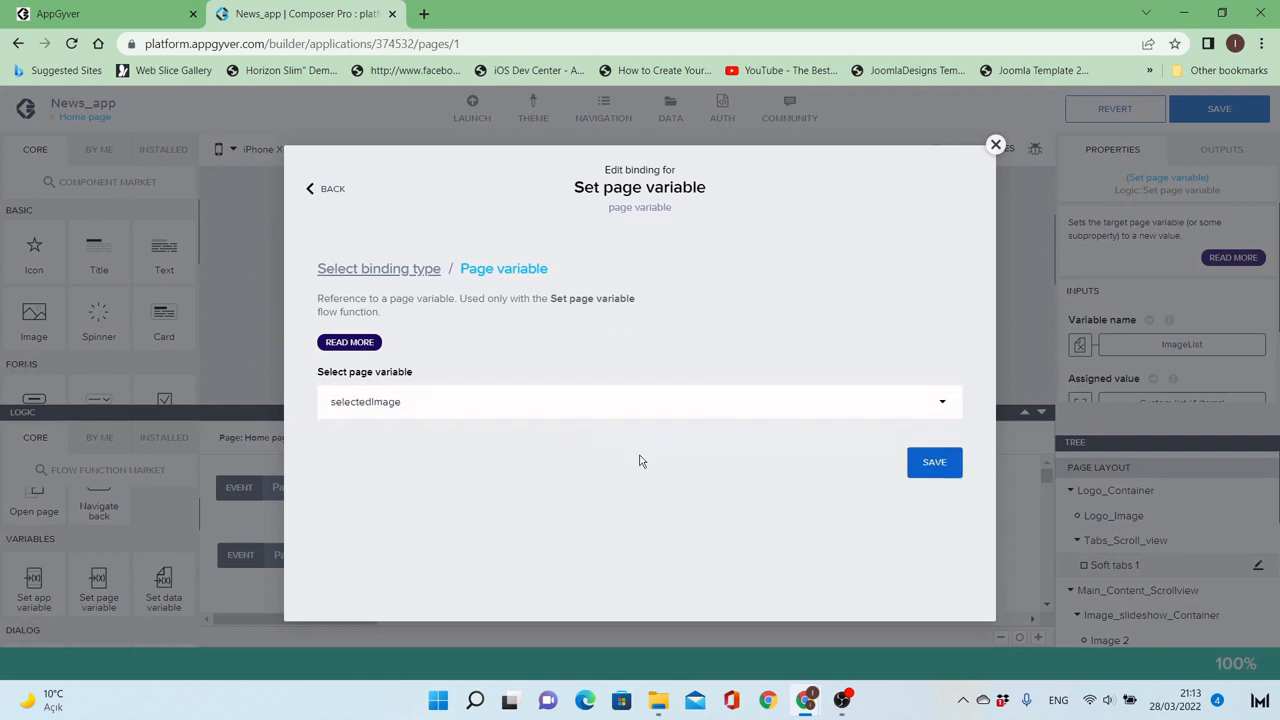
click(934, 463)
scroll(1160, 320, down, 1)
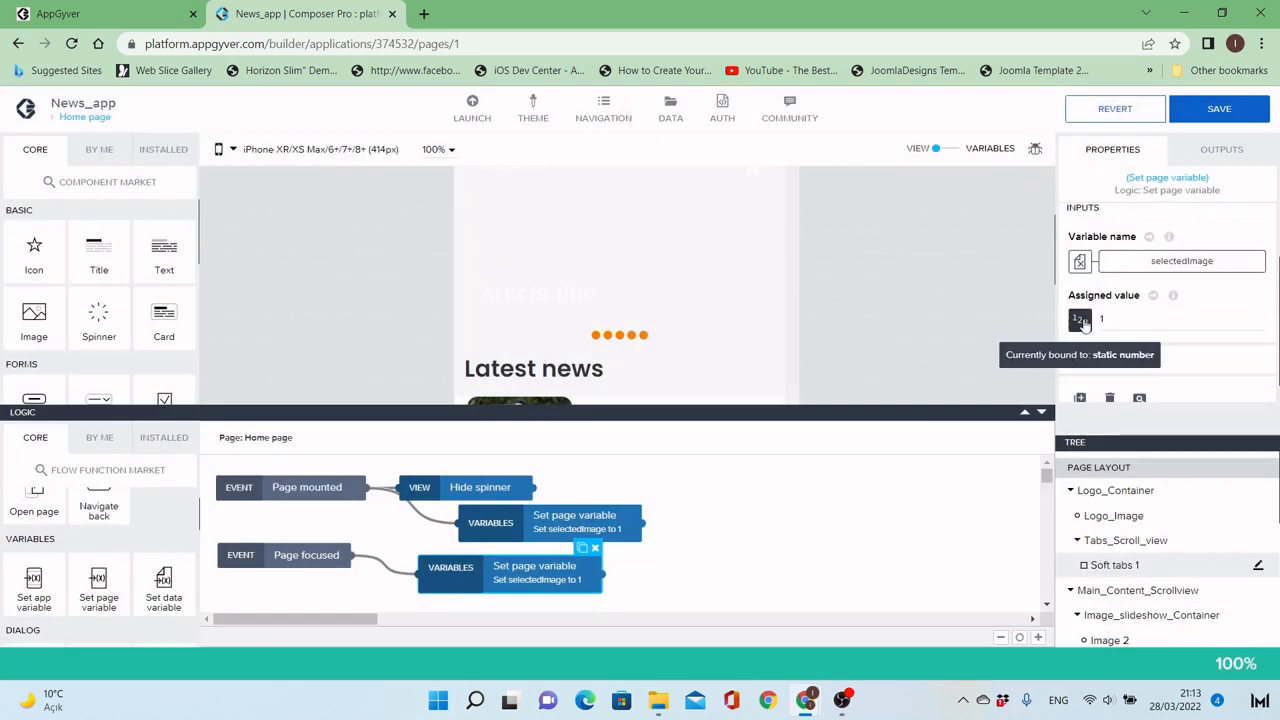
click(1079, 319)
click(840, 377)
click(763, 396)
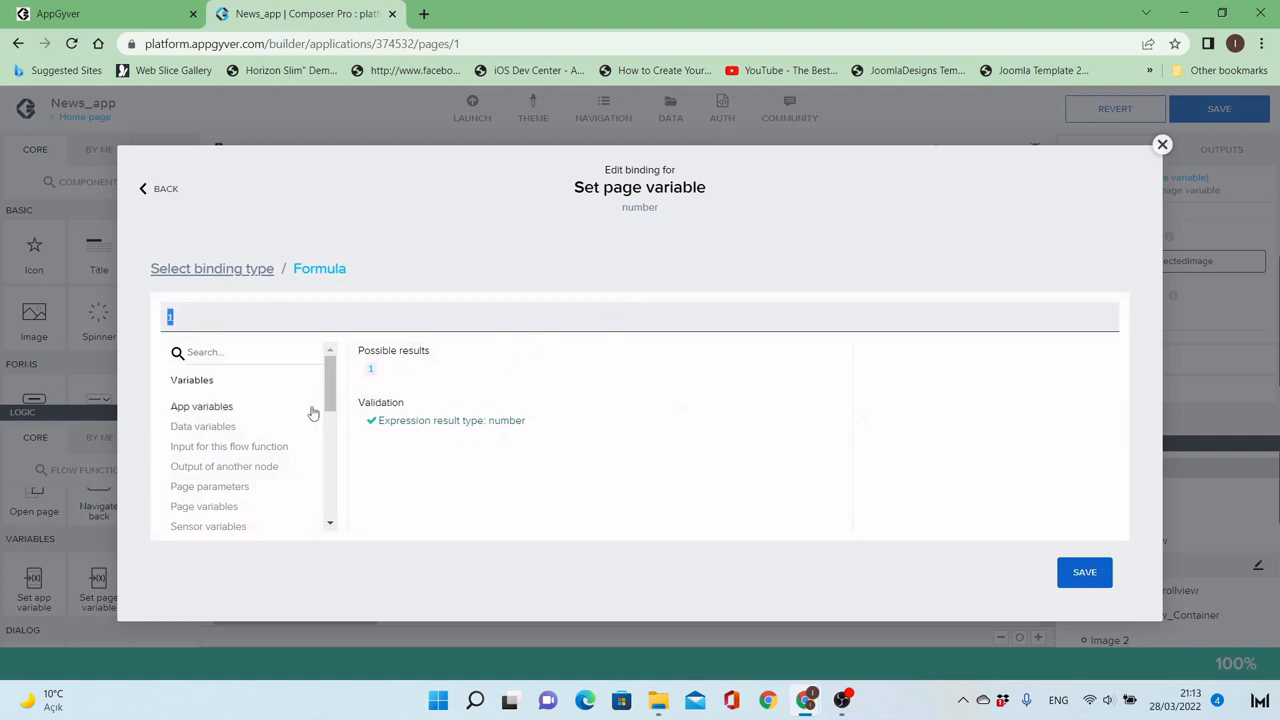
click(220, 505)
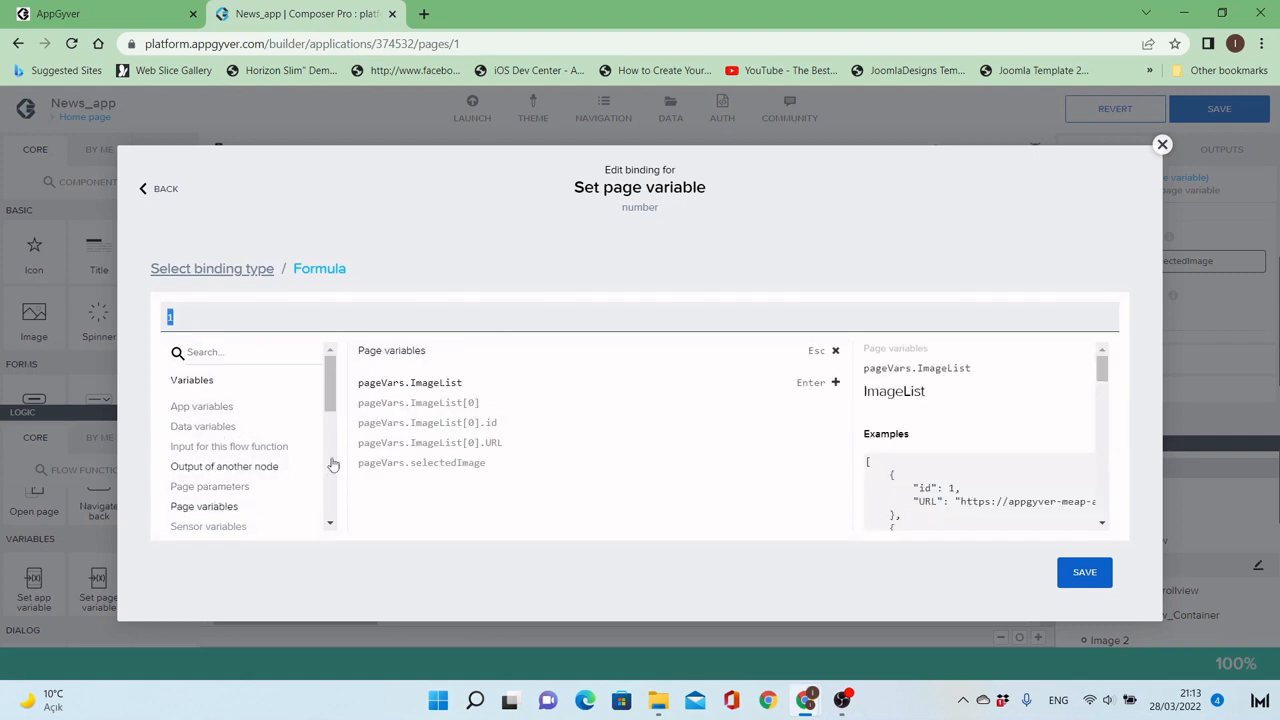
click(441, 464)
text(+ 1)
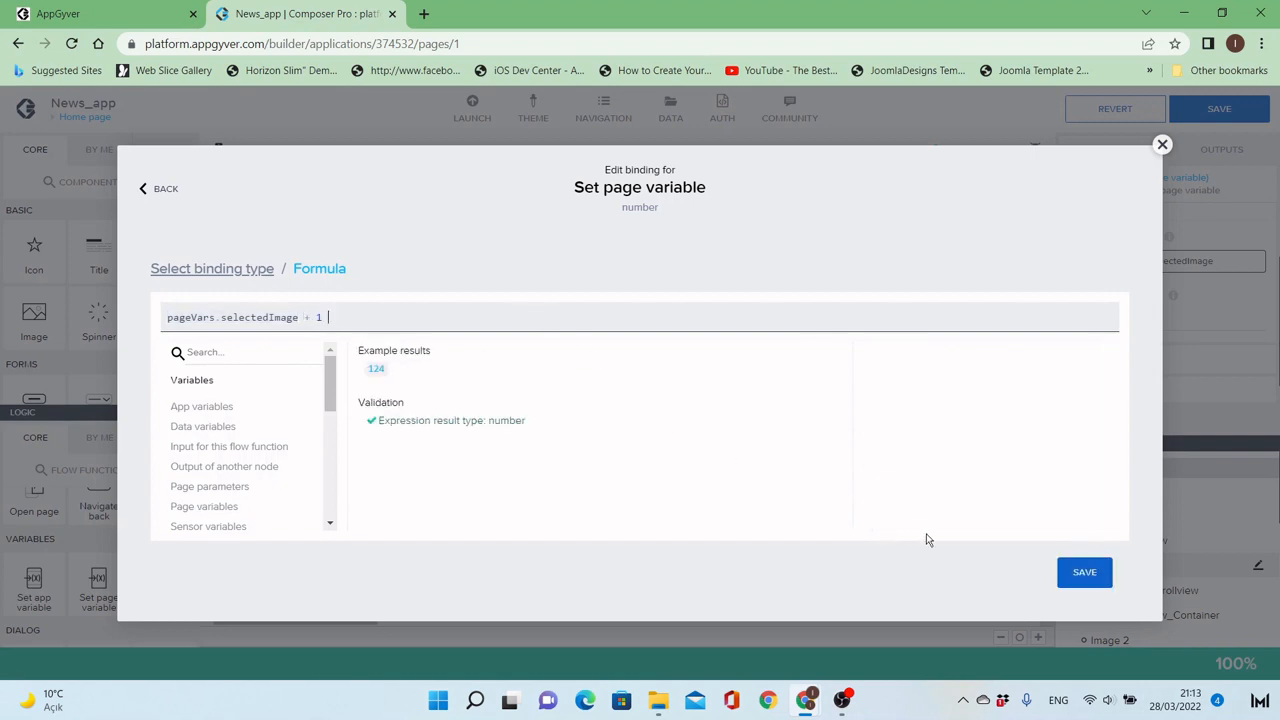
click(1079, 574)
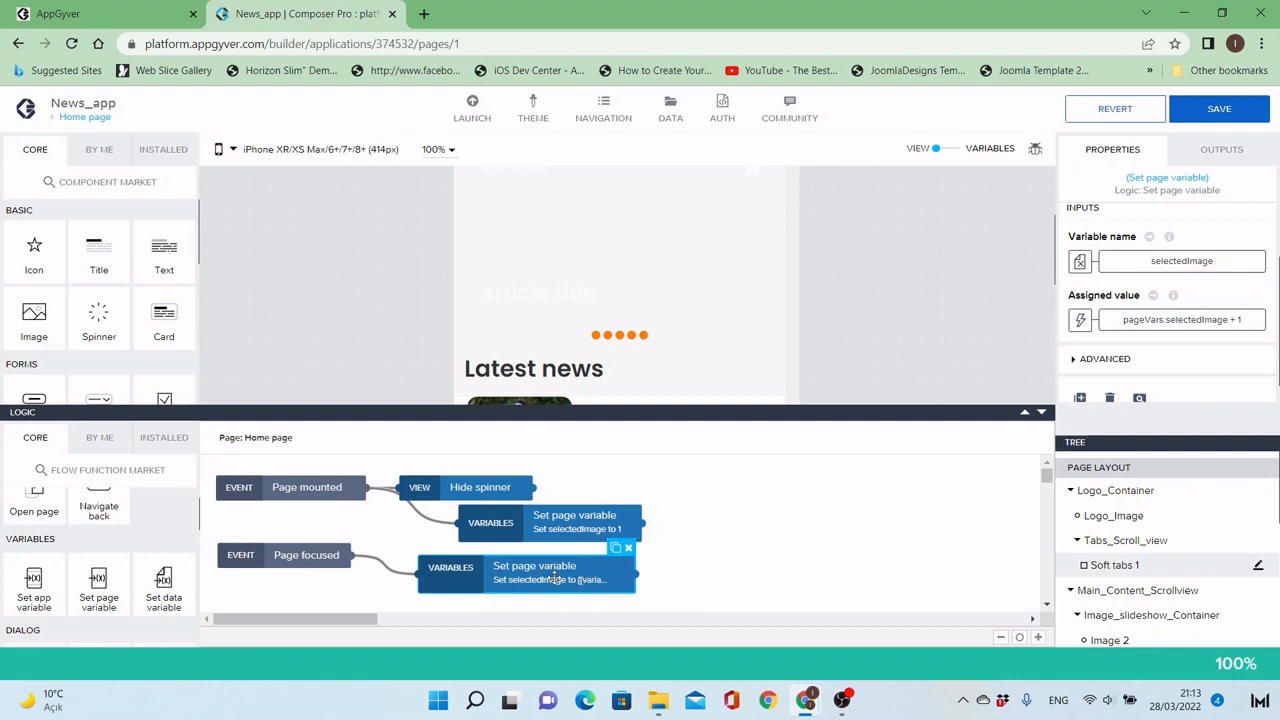
Step: Add a 5000 ms Delay after it and loop its output back to Set page variable
drag(553, 577, 564, 576)
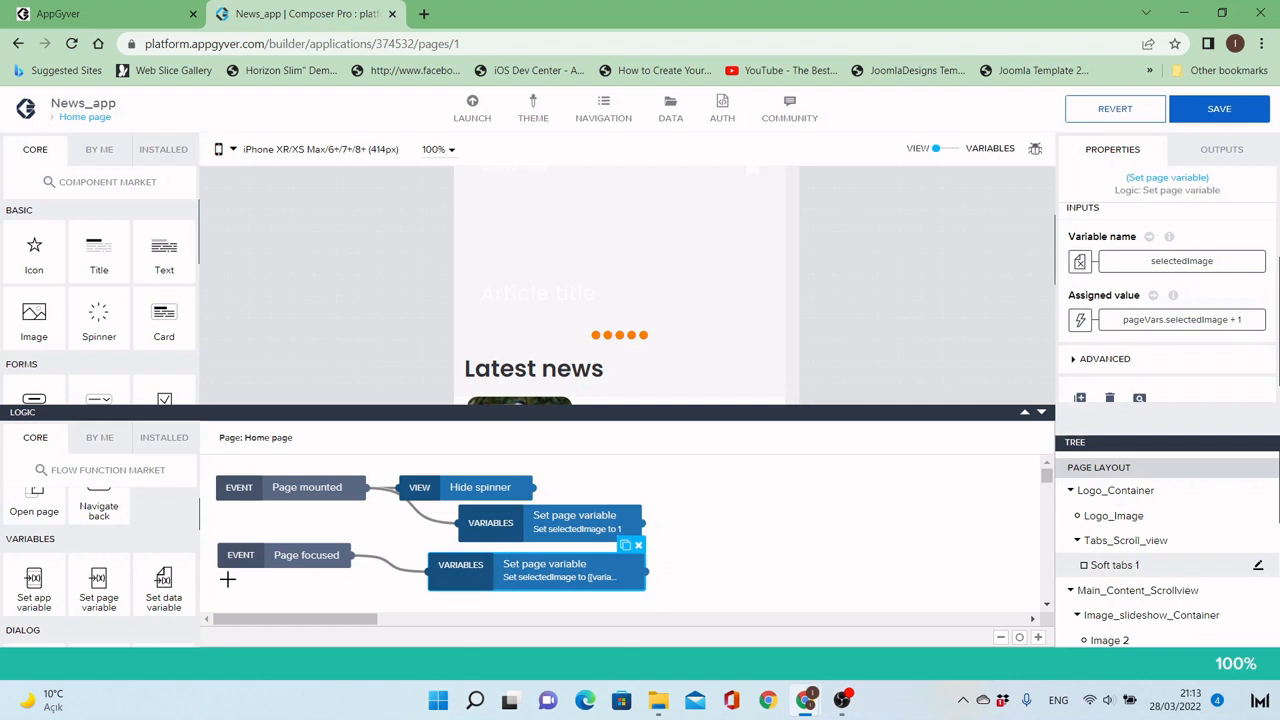
scroll(92, 548, down, 3)
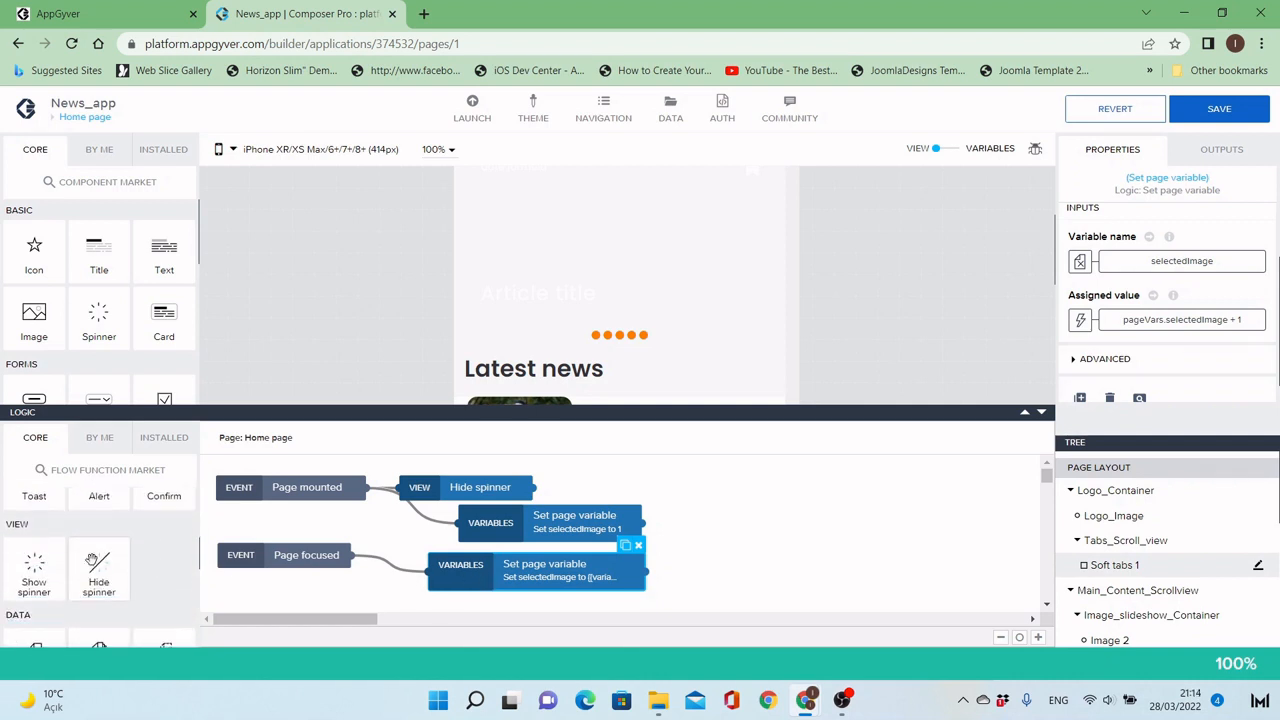
scroll(92, 560, down, 4)
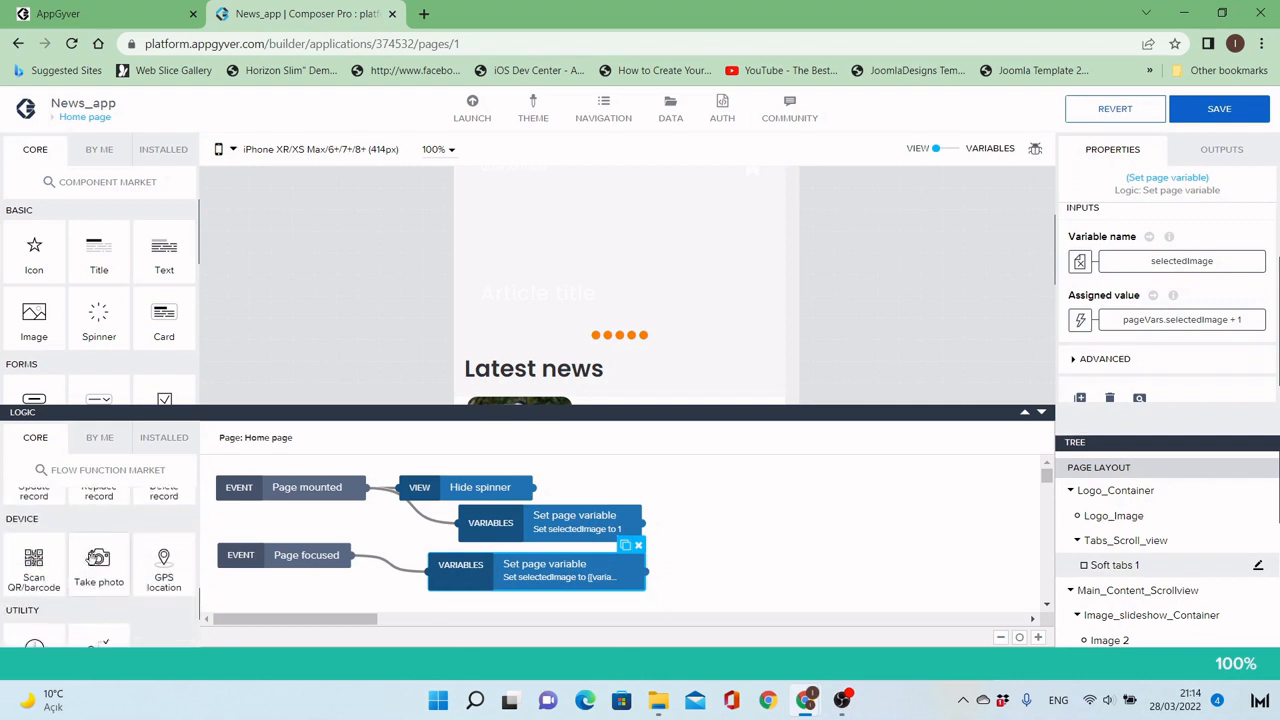
scroll(92, 560, down, 3)
drag(34, 530, 838, 567)
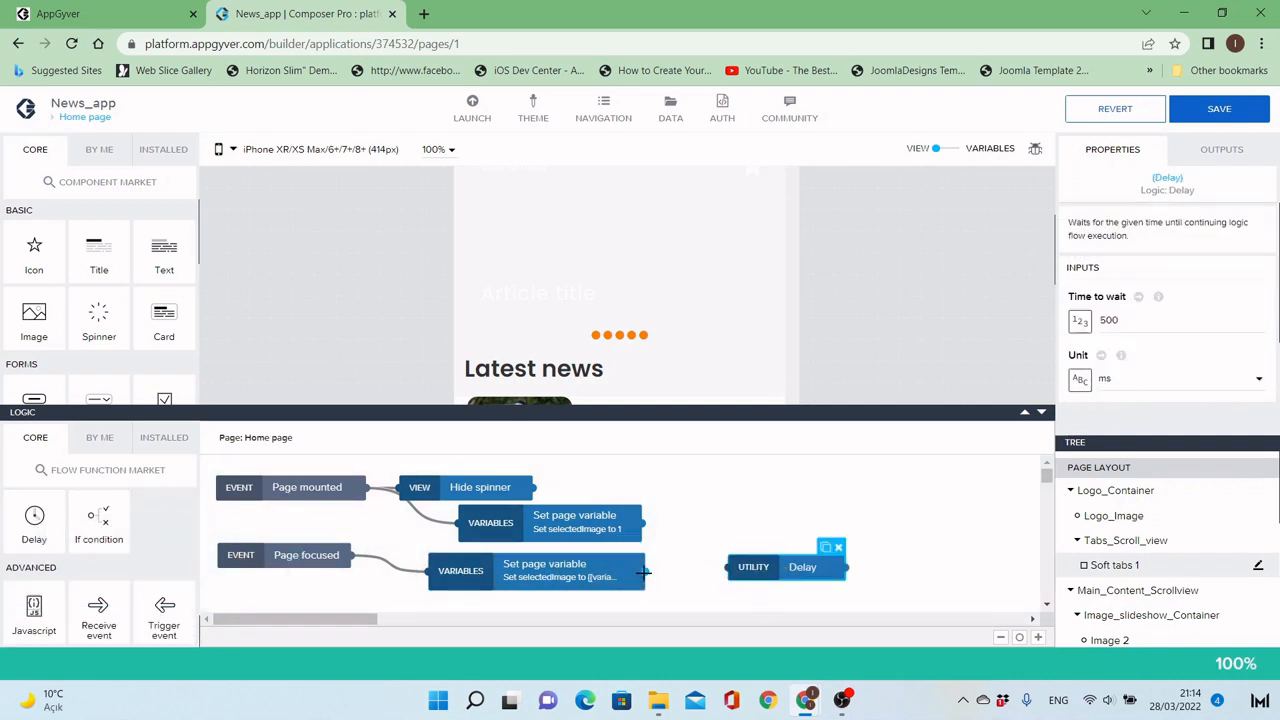
drag(645, 572, 729, 567)
click(1134, 320)
text(0)
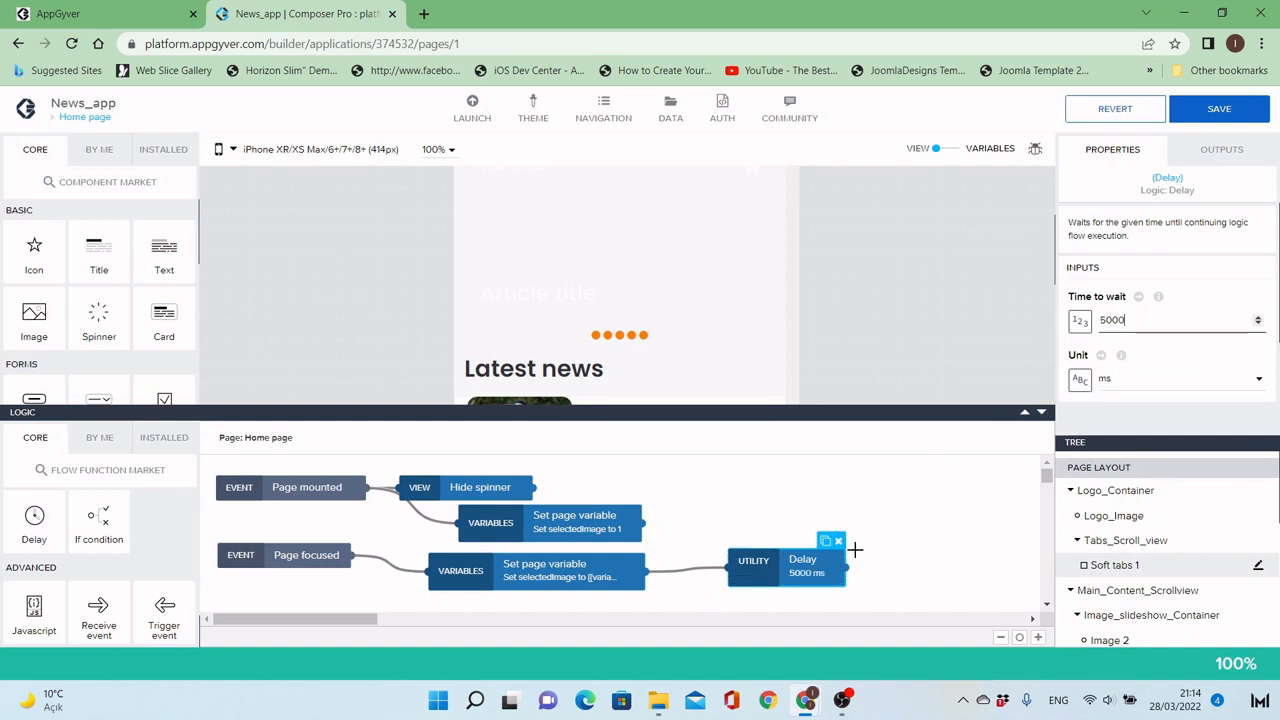
click(796, 560)
drag(776, 573, 430, 570)
click(555, 575)
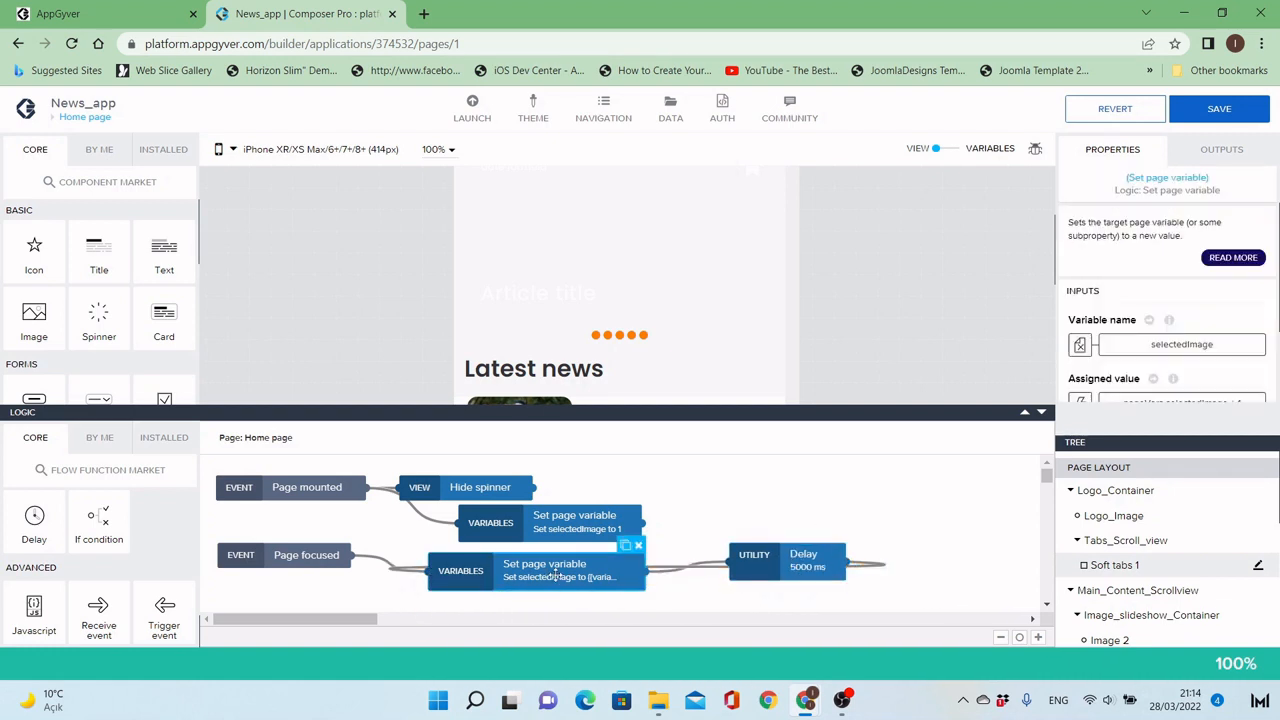
scroll(1148, 376, down, 1)
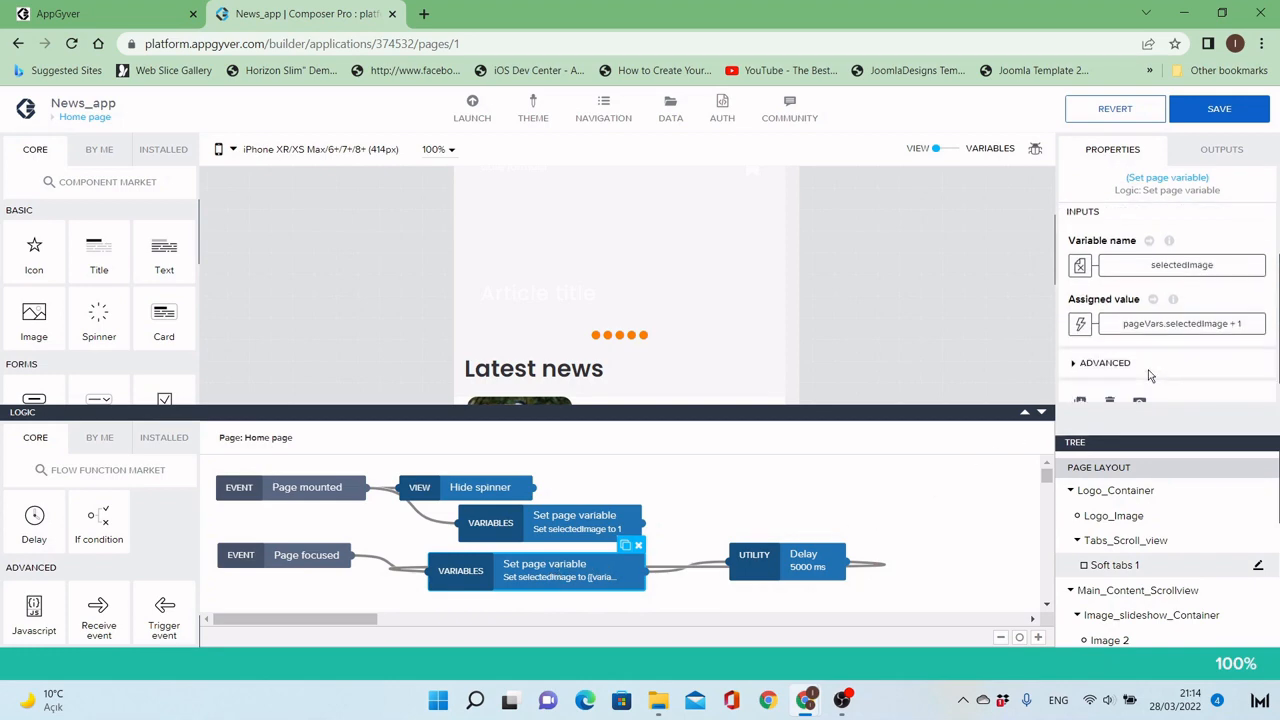
Step: Wrap the assigned value formula in an IF function
click(1182, 322)
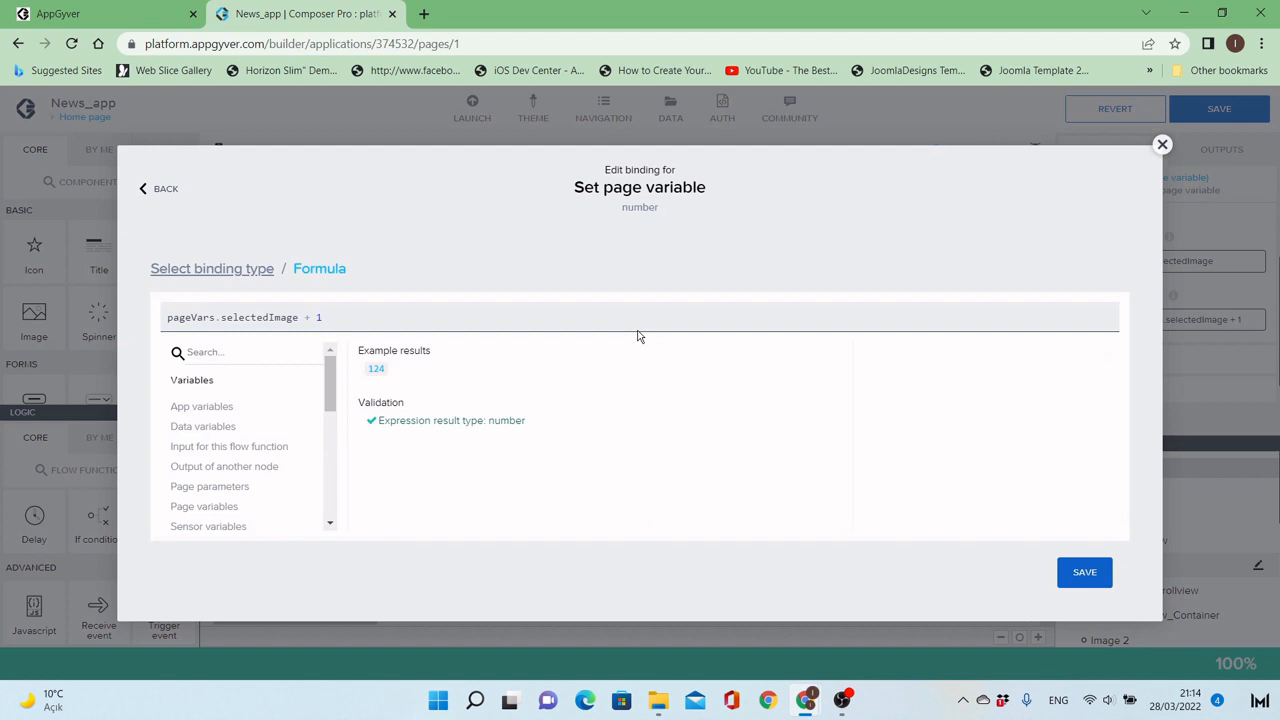
text(If)
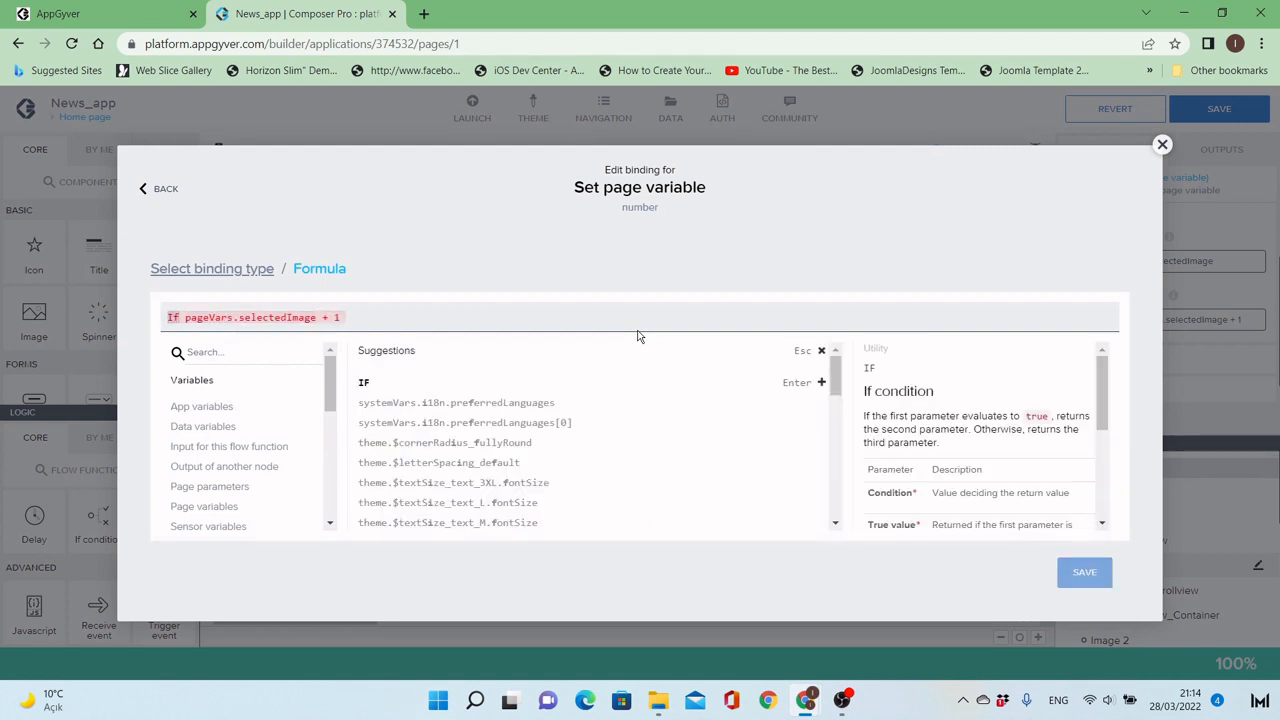
key(BackSpace)
text(F)
key(Return)
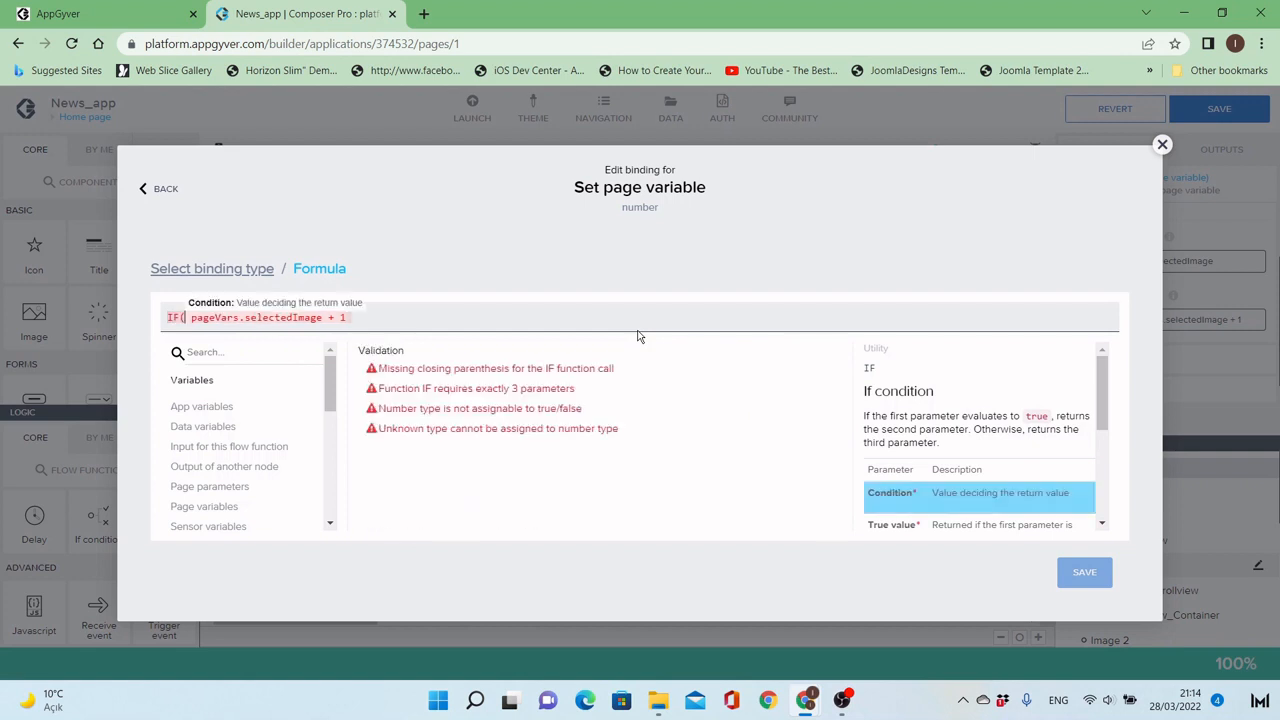
key(BackSpace)
Step: Complete it as IF(pageVars.selectedImage < 5, pageVars.selectedImage + 1, 1) and save
click(358, 318)
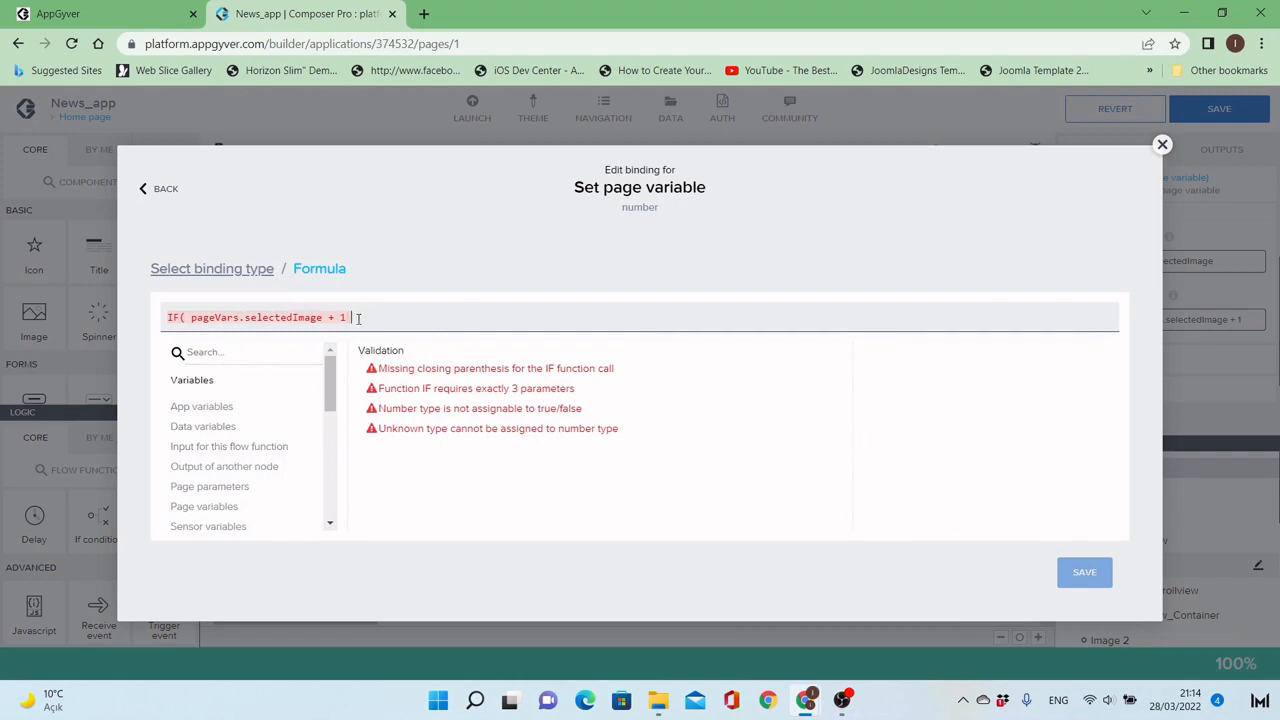
key(BackSpace)
key(BackSpace)
key(BackSpace)
key(BackSpace)
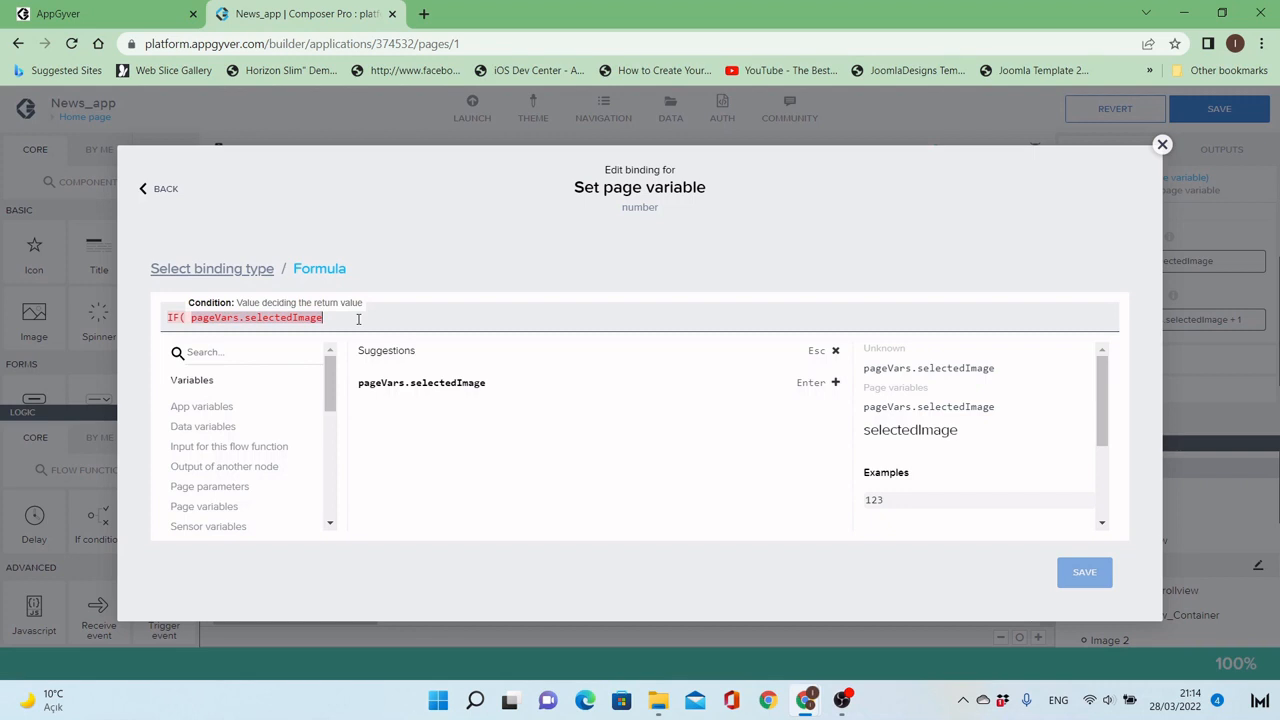
text(>)
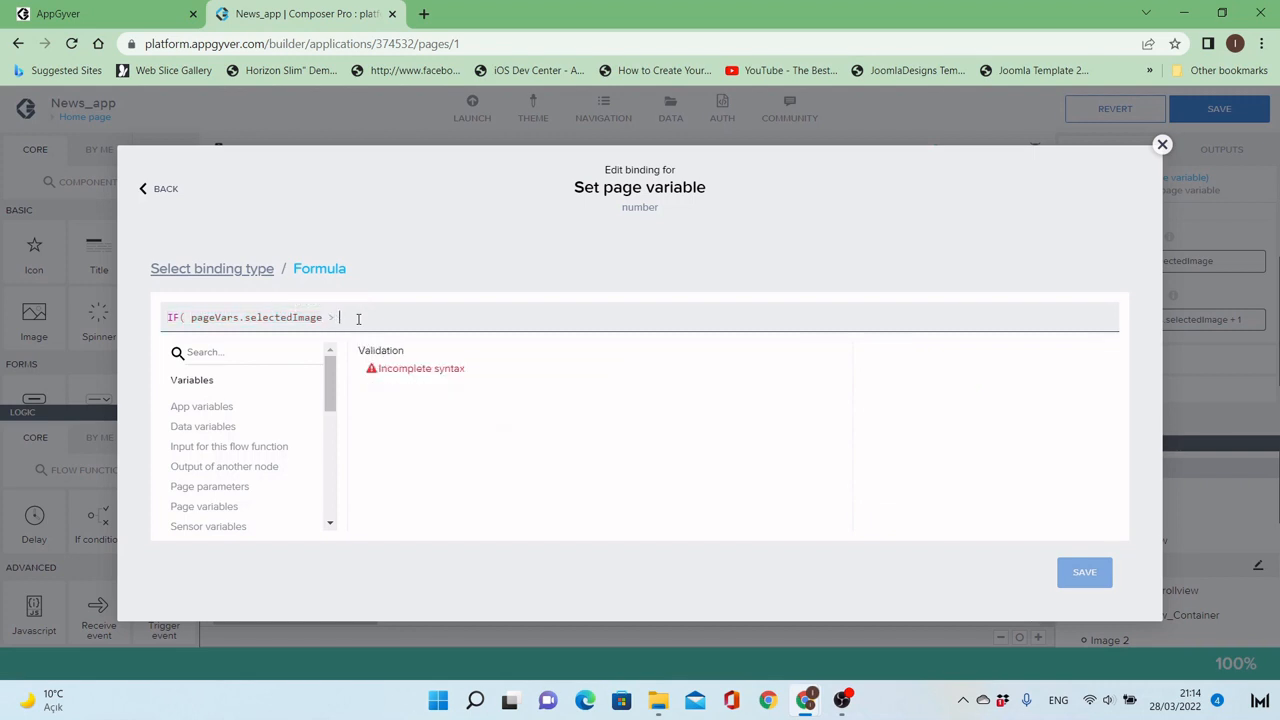
key(BackSpace)
key(BackSpace)
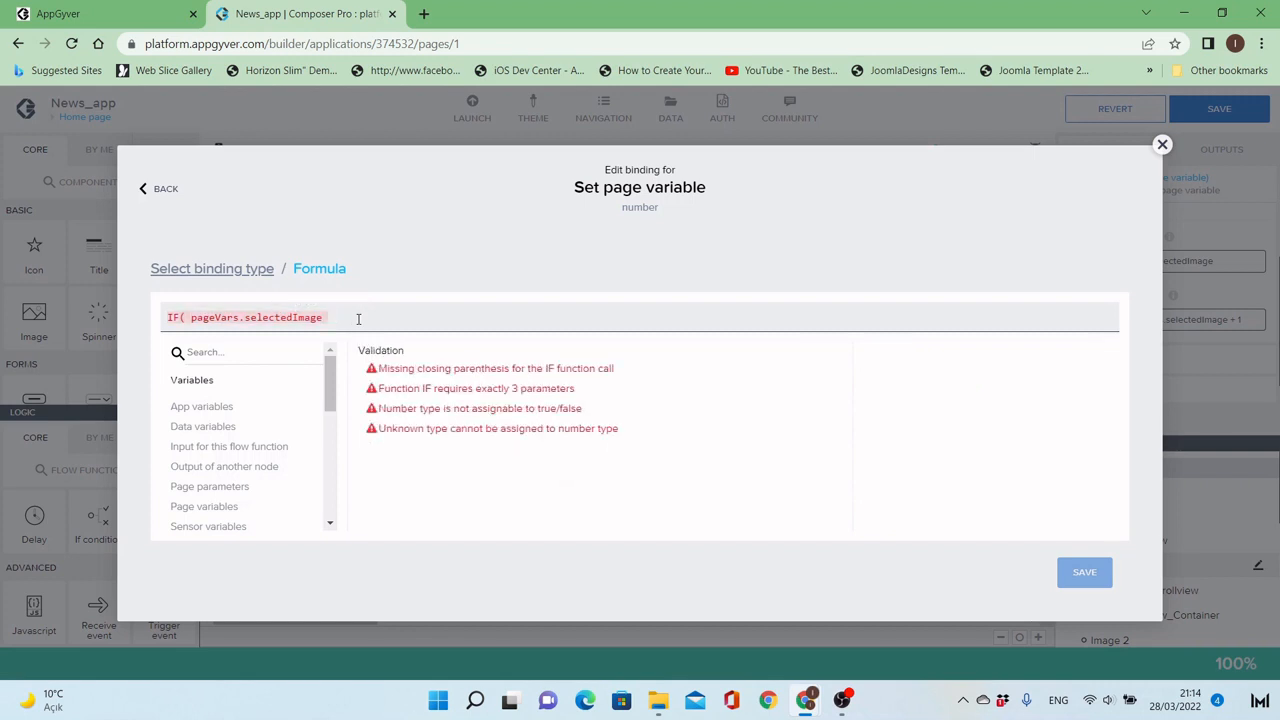
text(< 5)
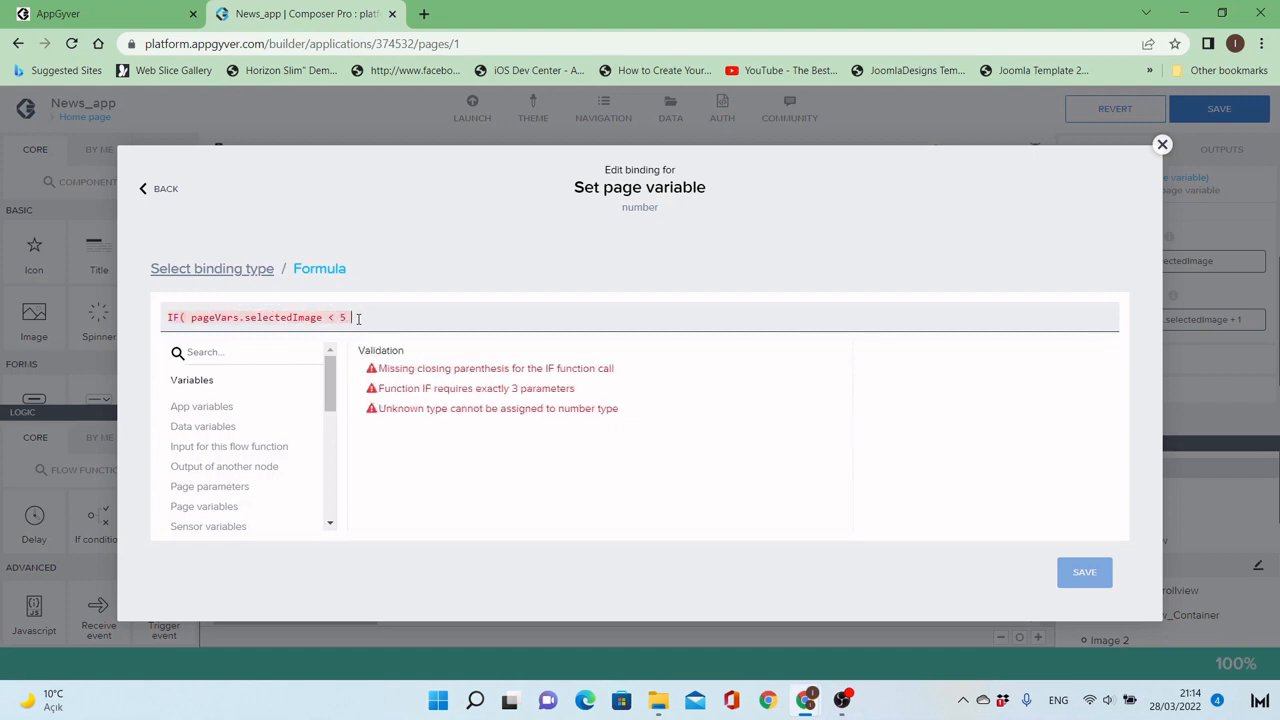
text( , )
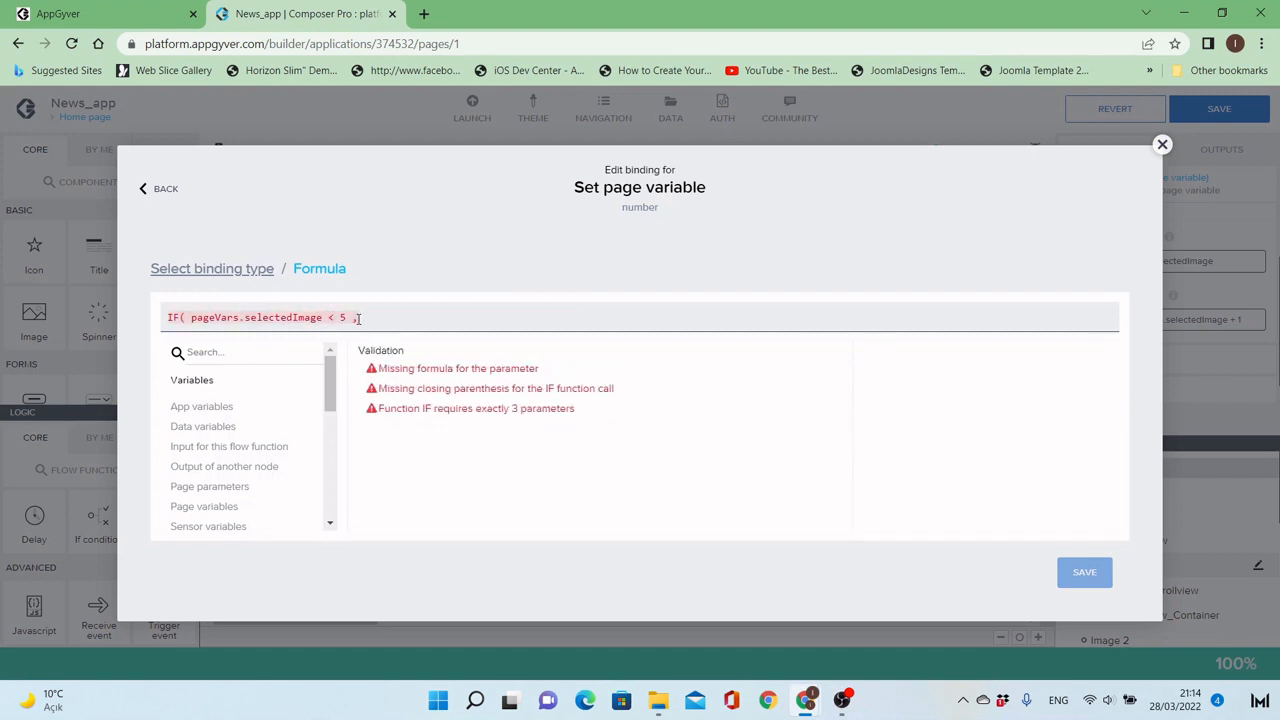
text(page)
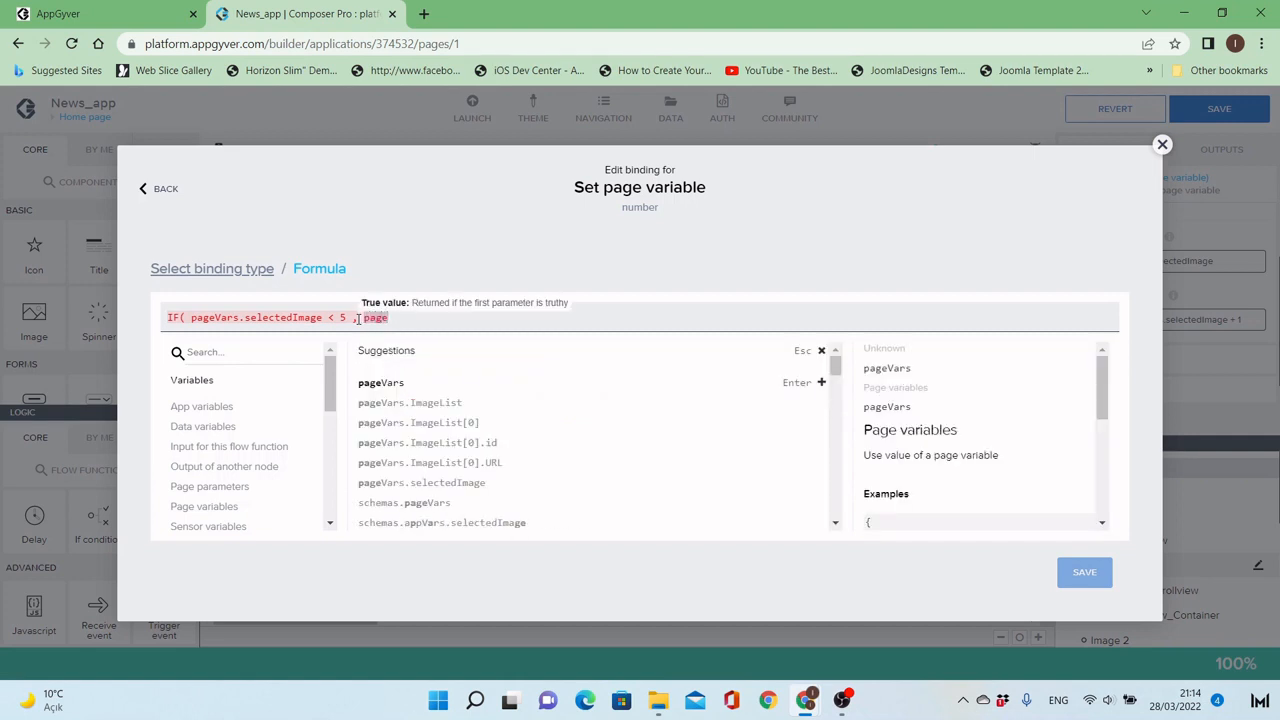
click(424, 483)
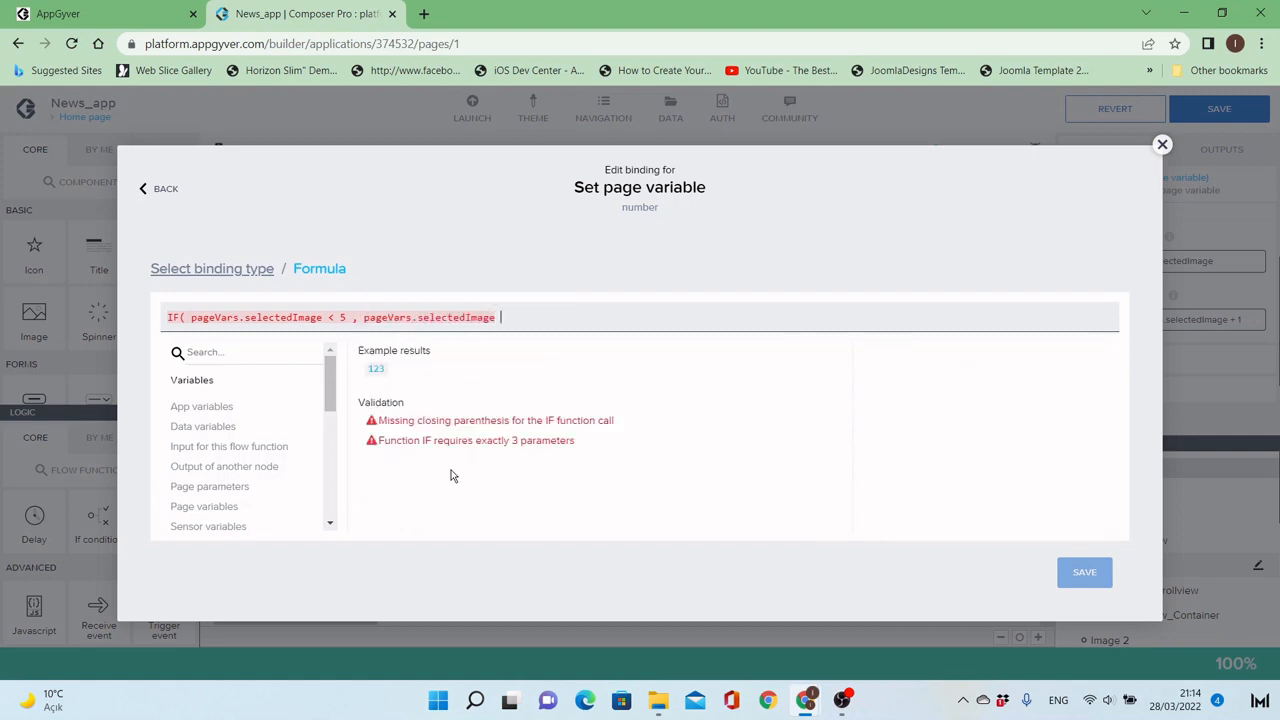
text(+ 1)
key(BackSpace)
text(, 1)
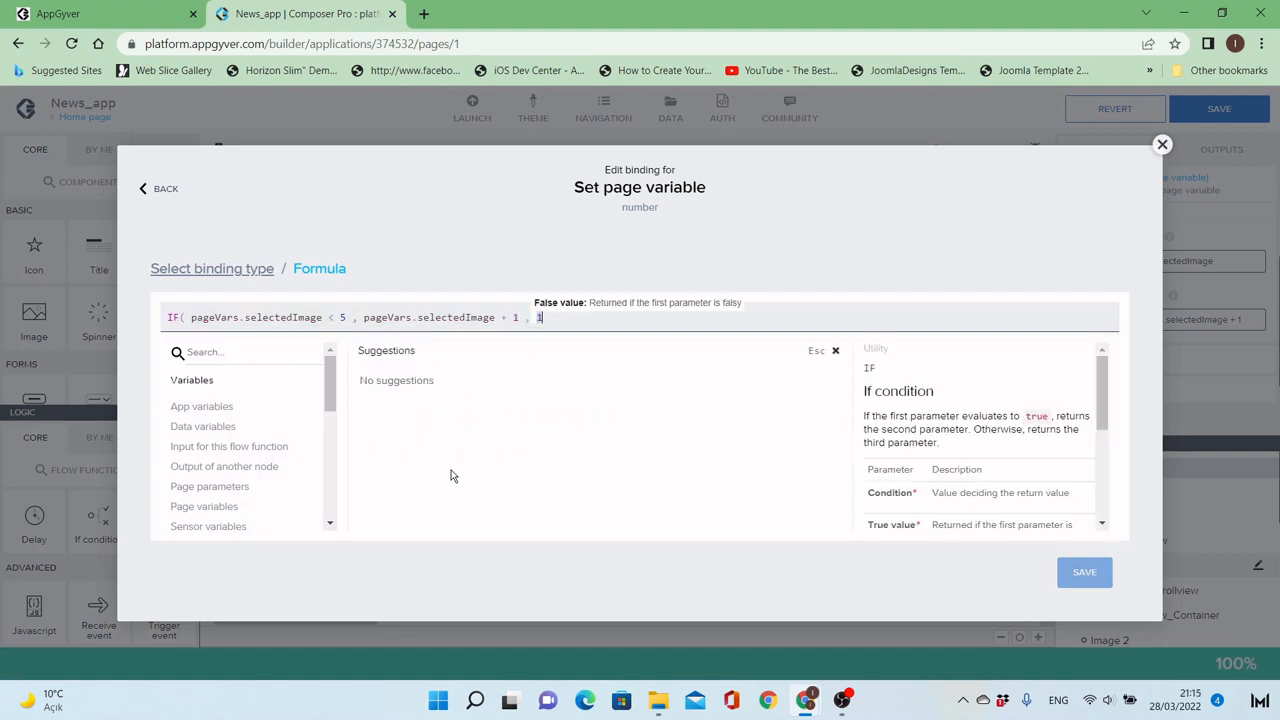
text())
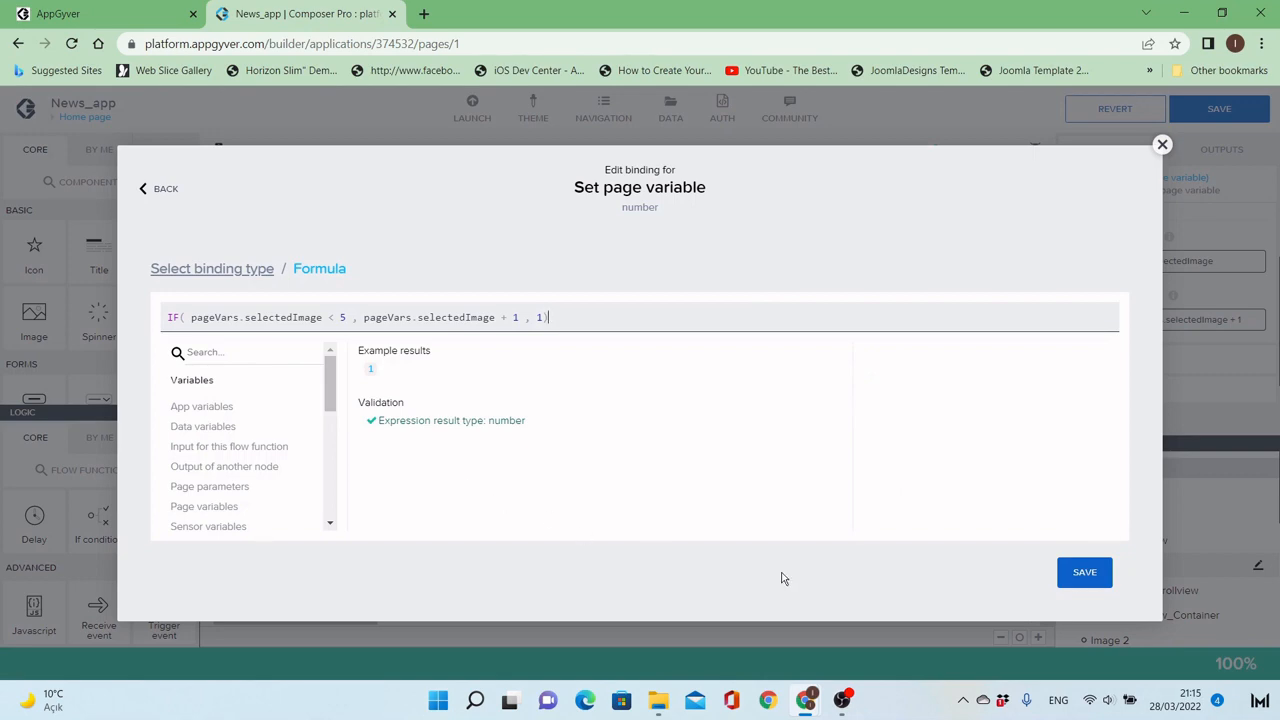
click(1085, 573)
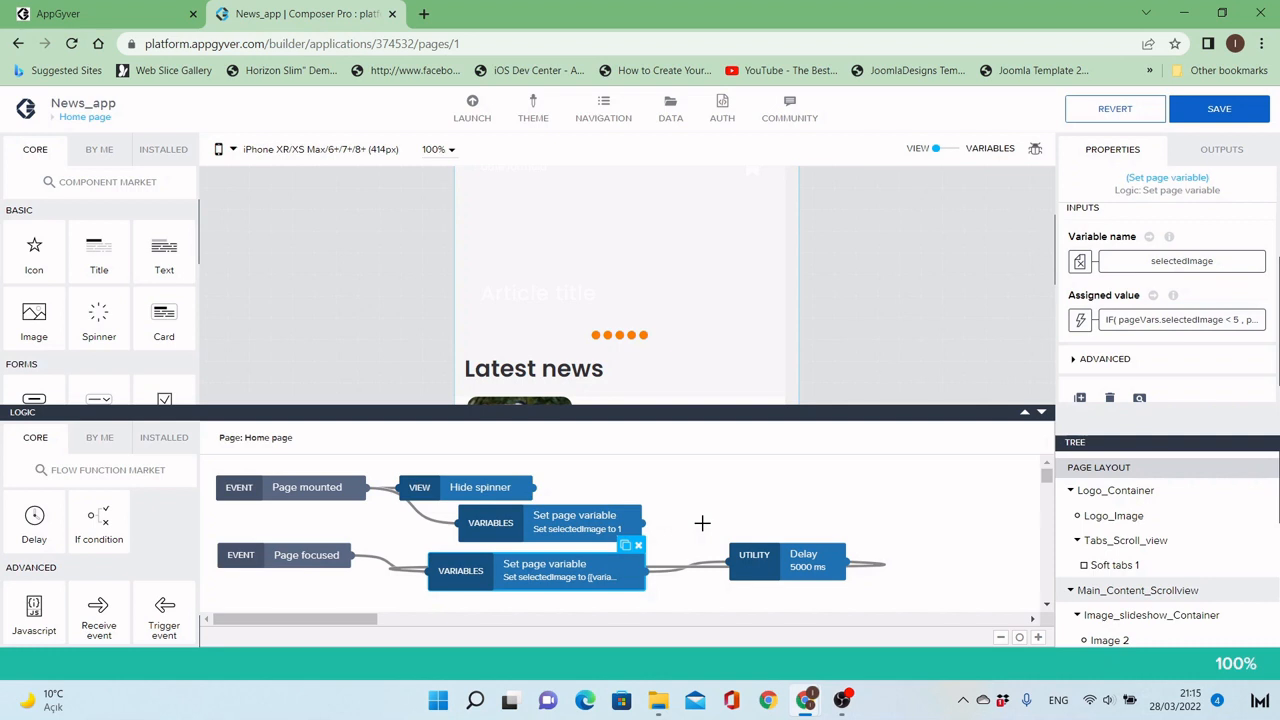
Step: Enlarge the page preview to reveal Latest news and save the News_app application
scroll(737, 356, up, 2)
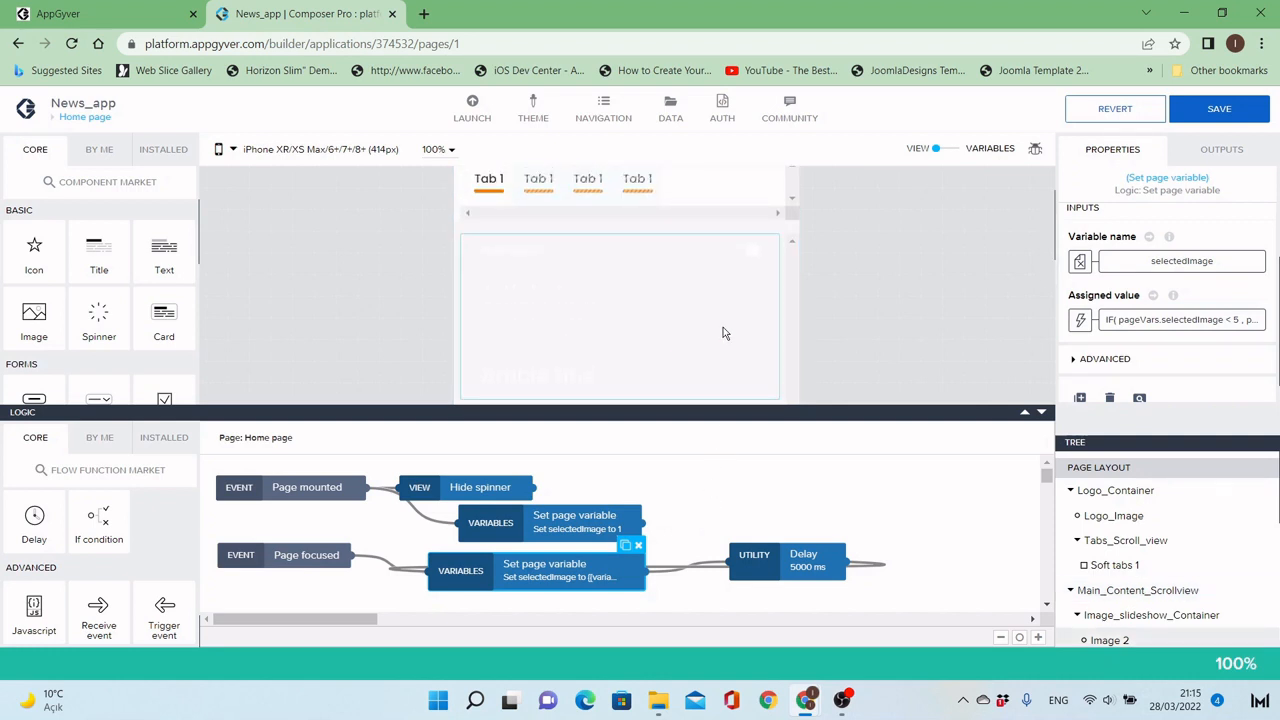
drag(741, 412, 731, 479)
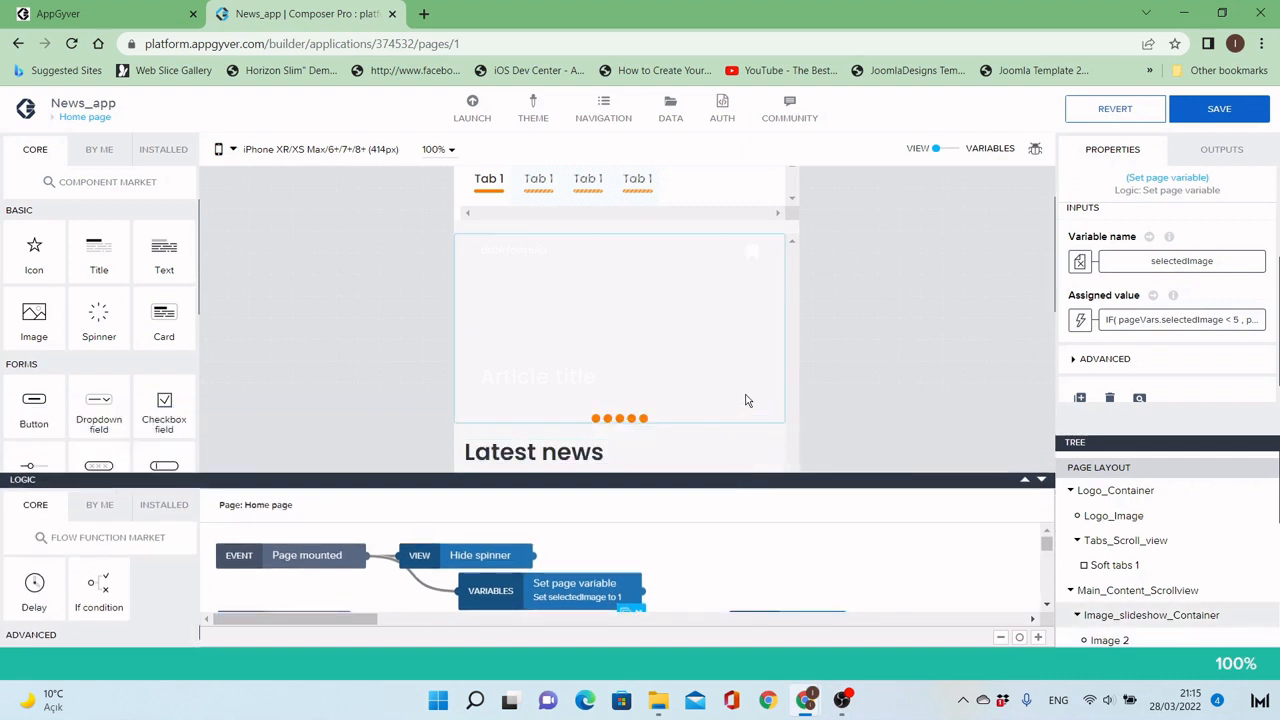
click(1212, 112)
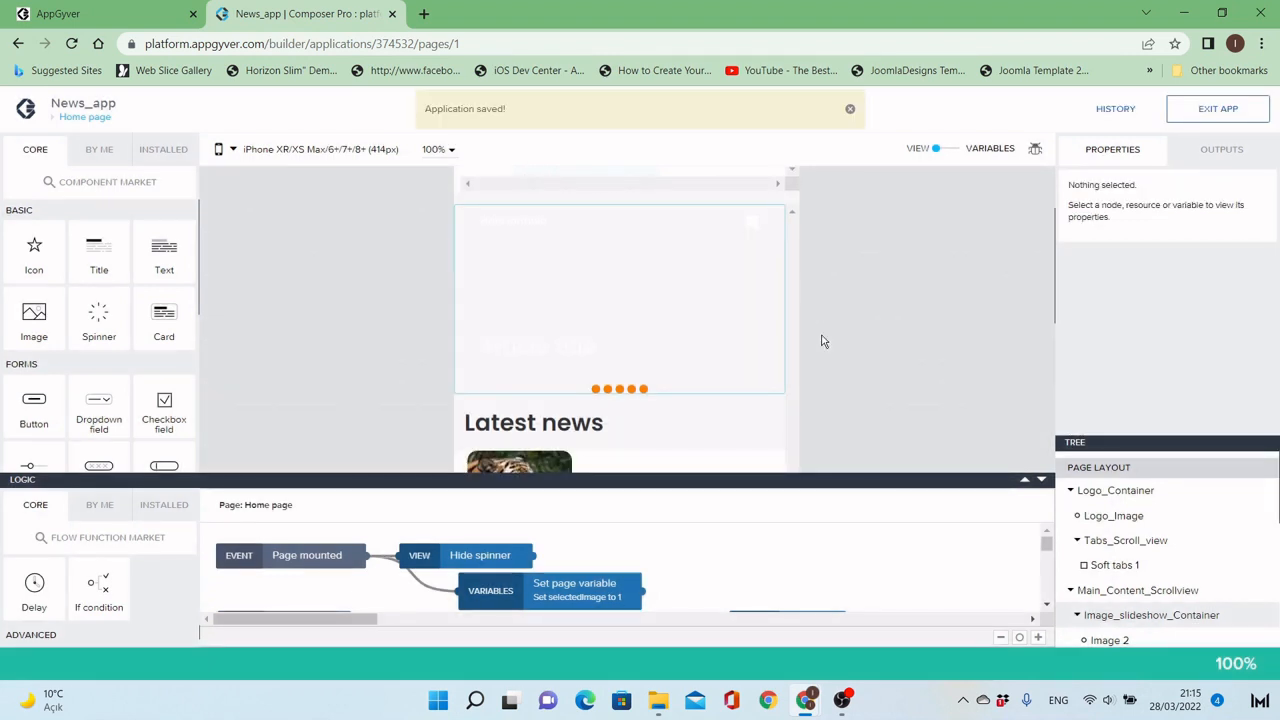
scroll(822, 342, down, 1)
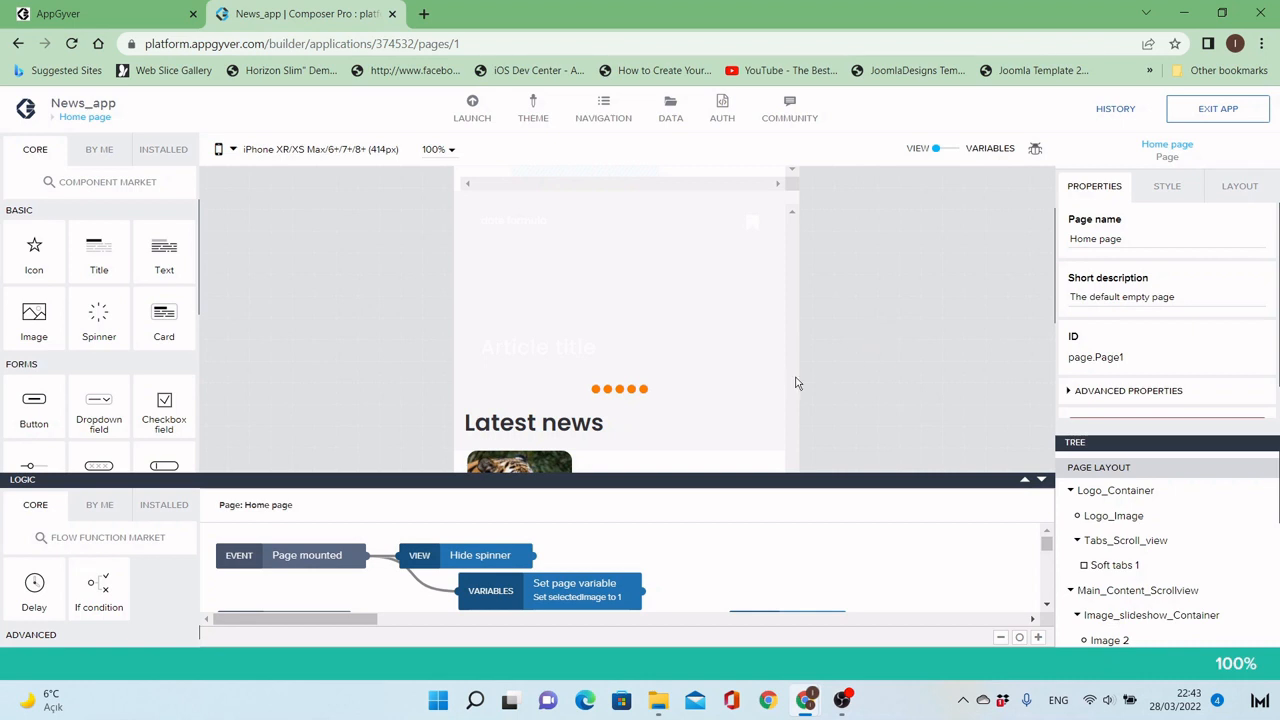
Step: Change the first dot's Set page variable assigned value from current.id to a static number
click(607, 390)
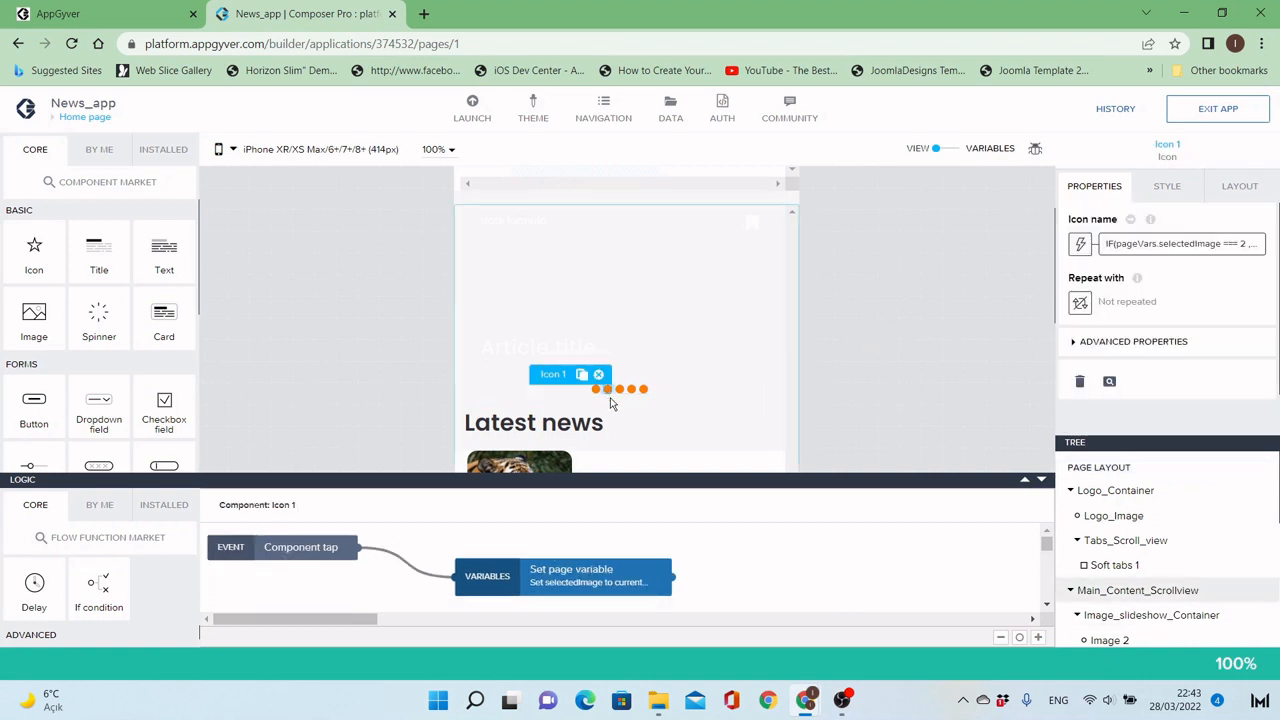
click(583, 579)
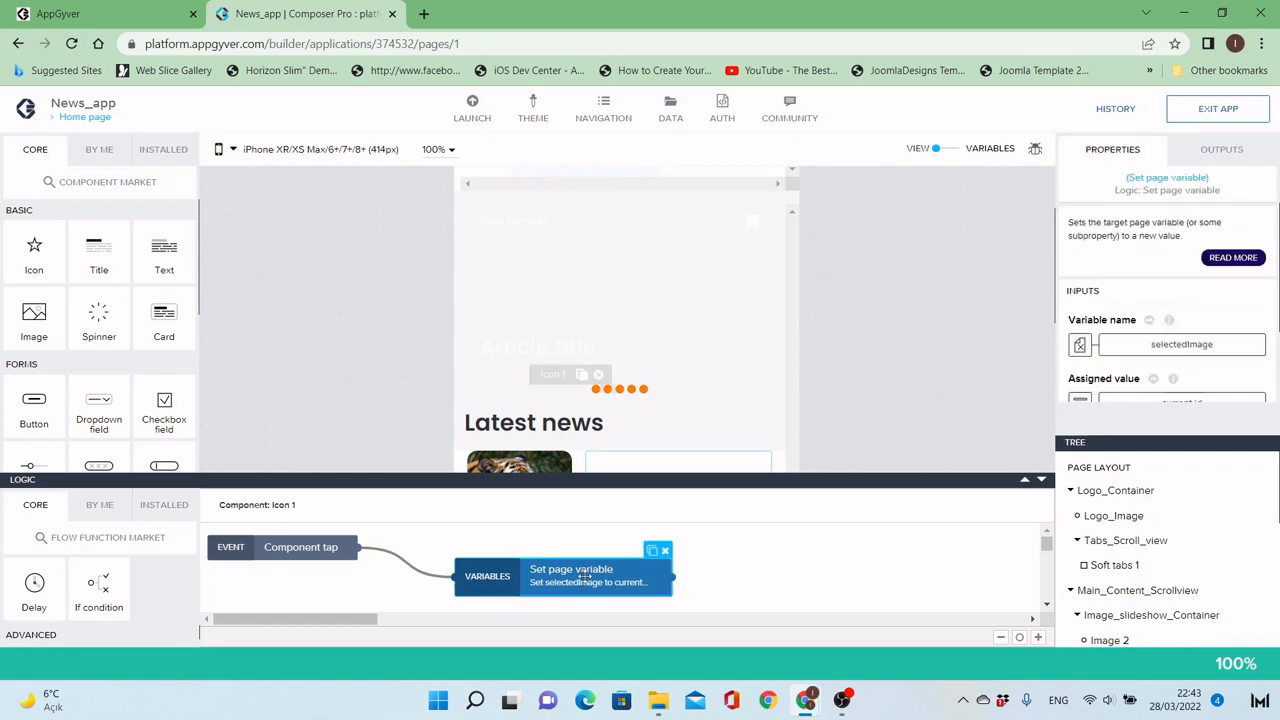
click(1152, 346)
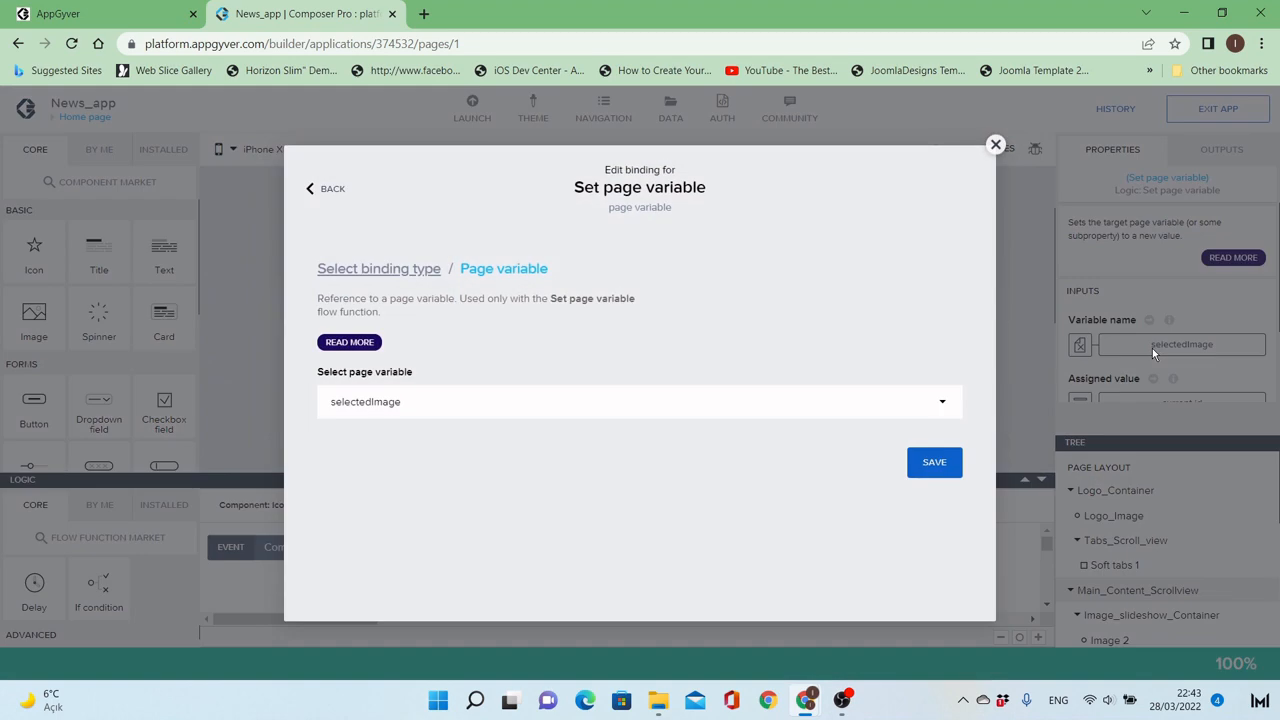
click(934, 462)
scroll(1163, 357, down, 1)
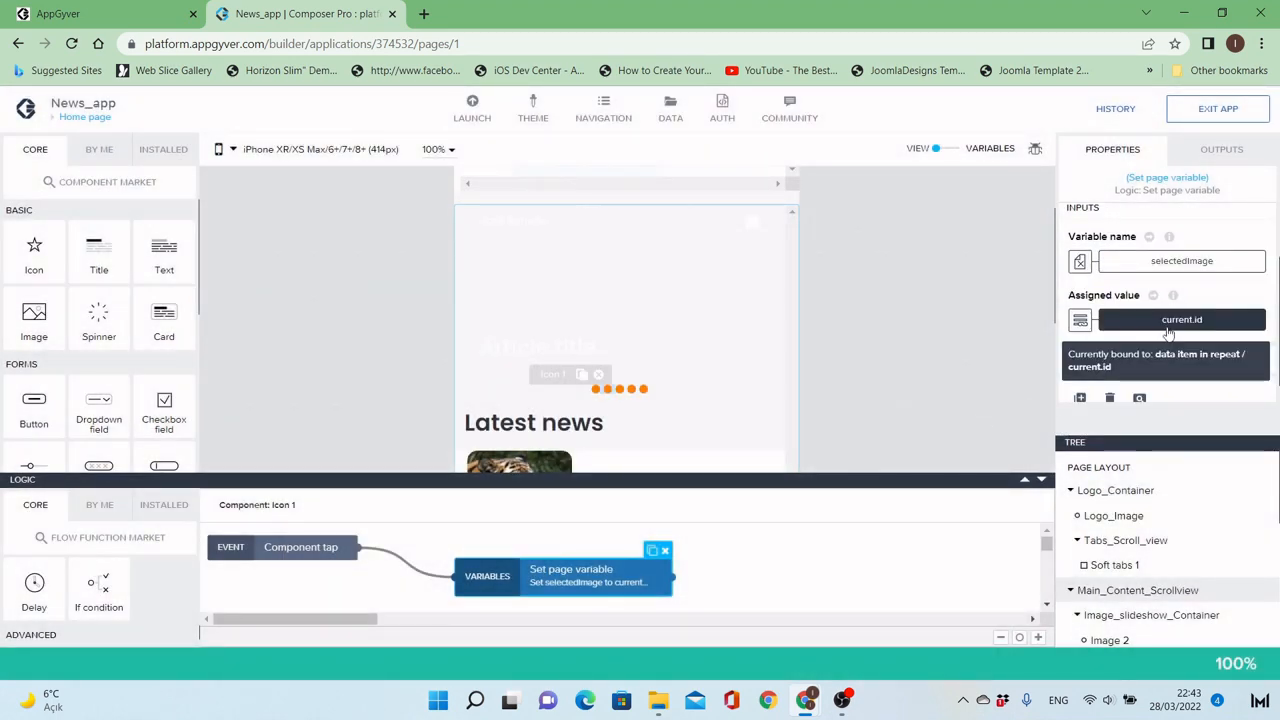
click(1168, 327)
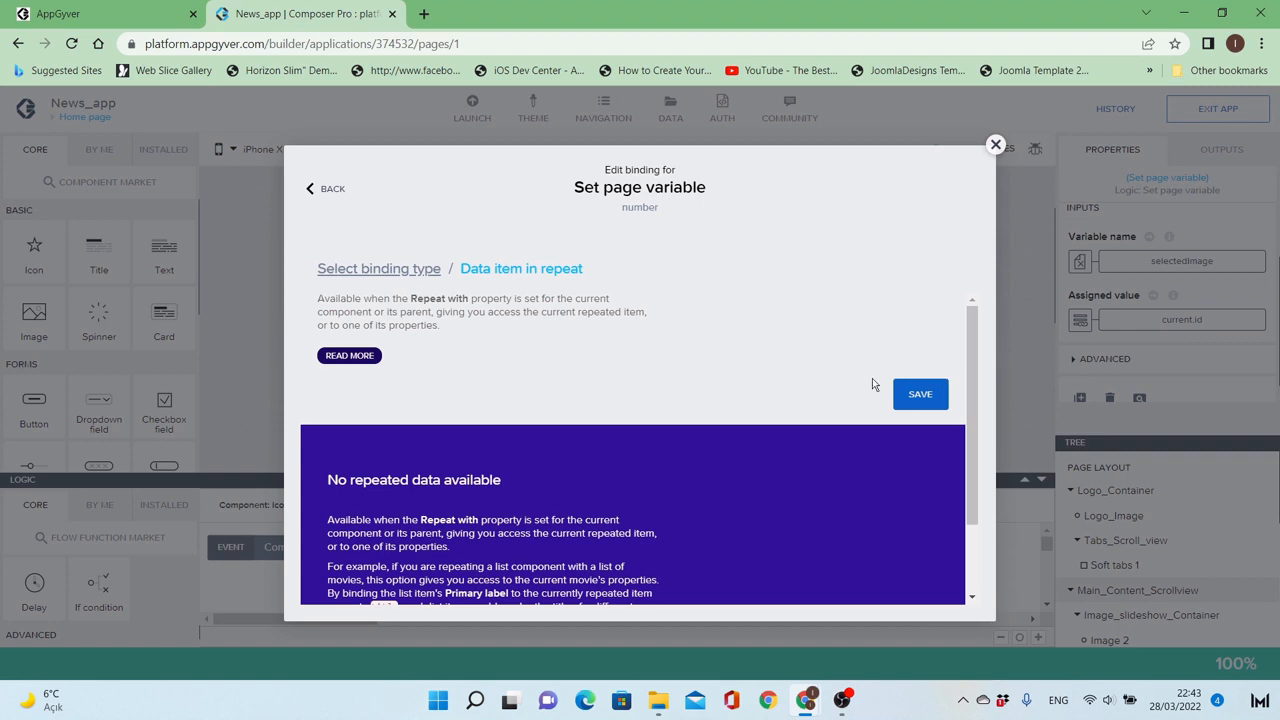
click(421, 271)
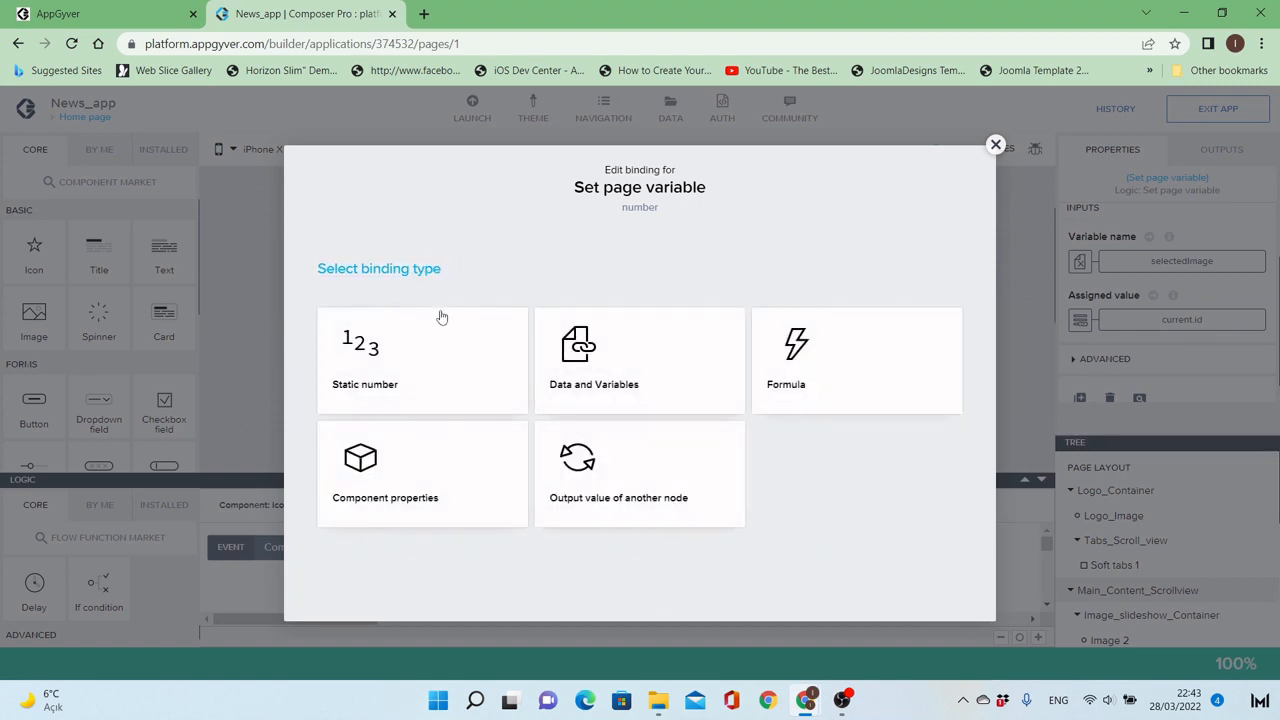
click(451, 349)
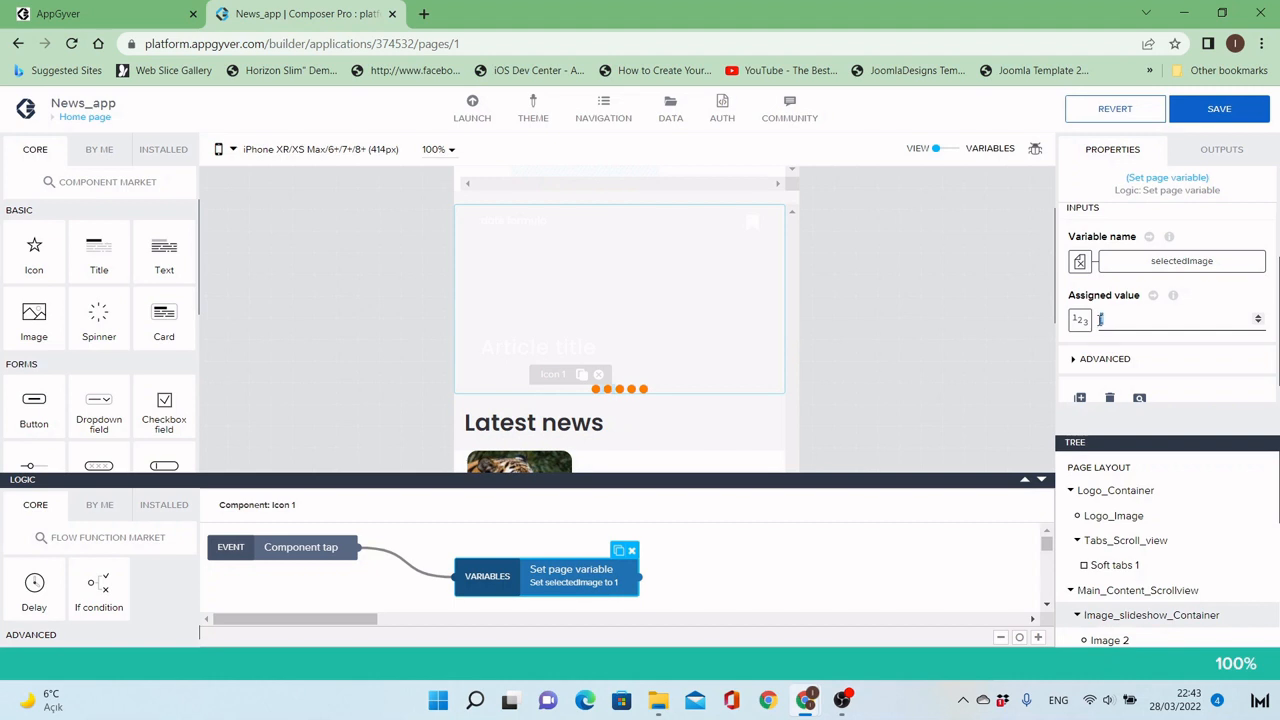
Step: Make the next dot's tap also assign a static number to selectedImage
click(620, 392)
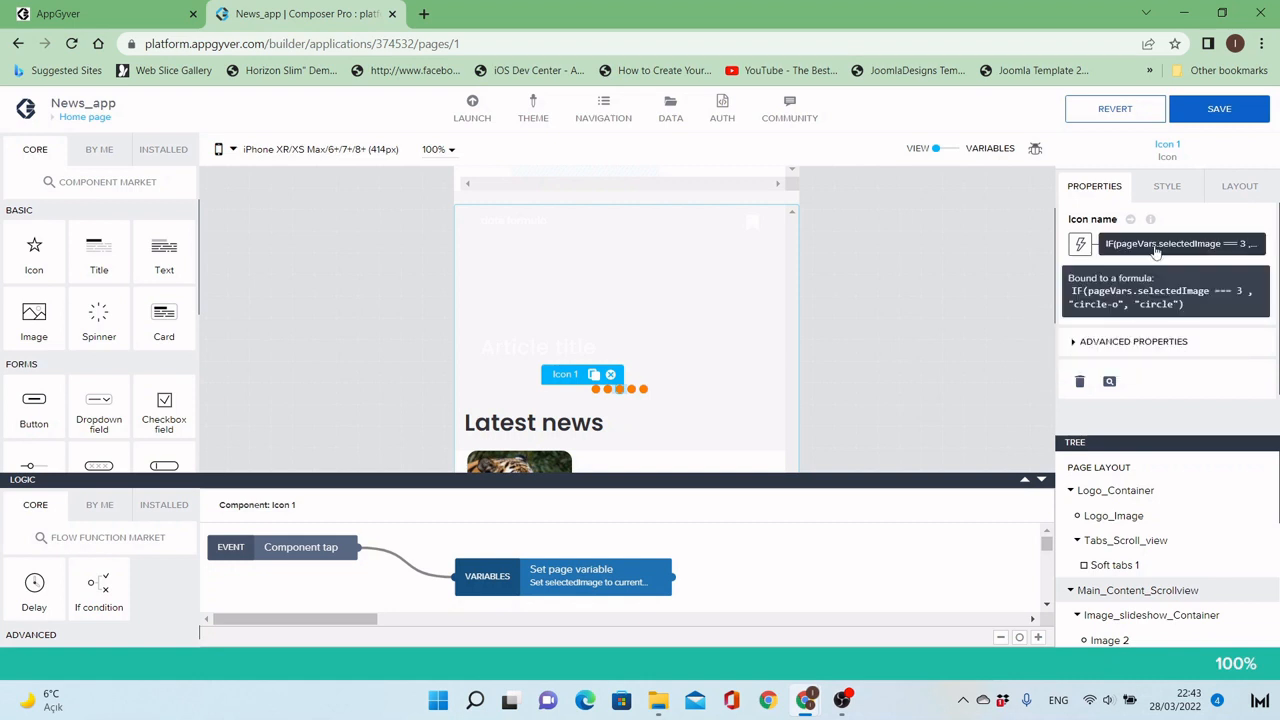
click(650, 571)
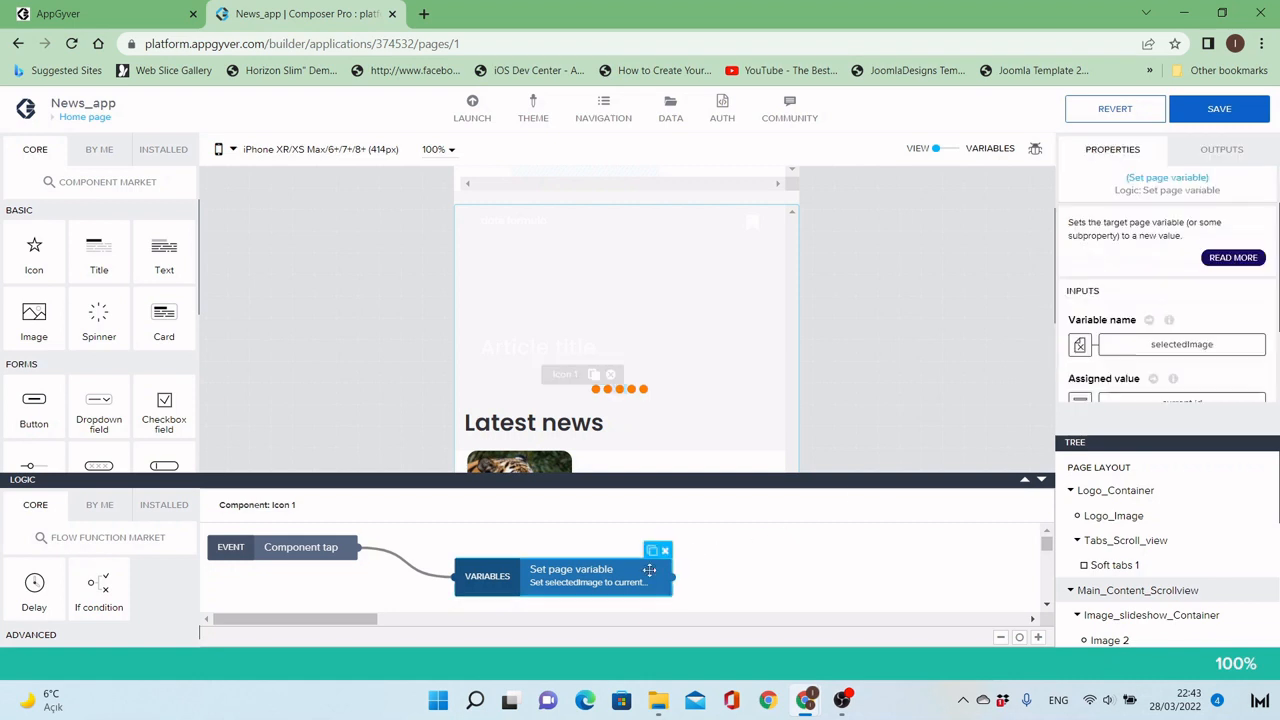
scroll(1160, 330, down, 1)
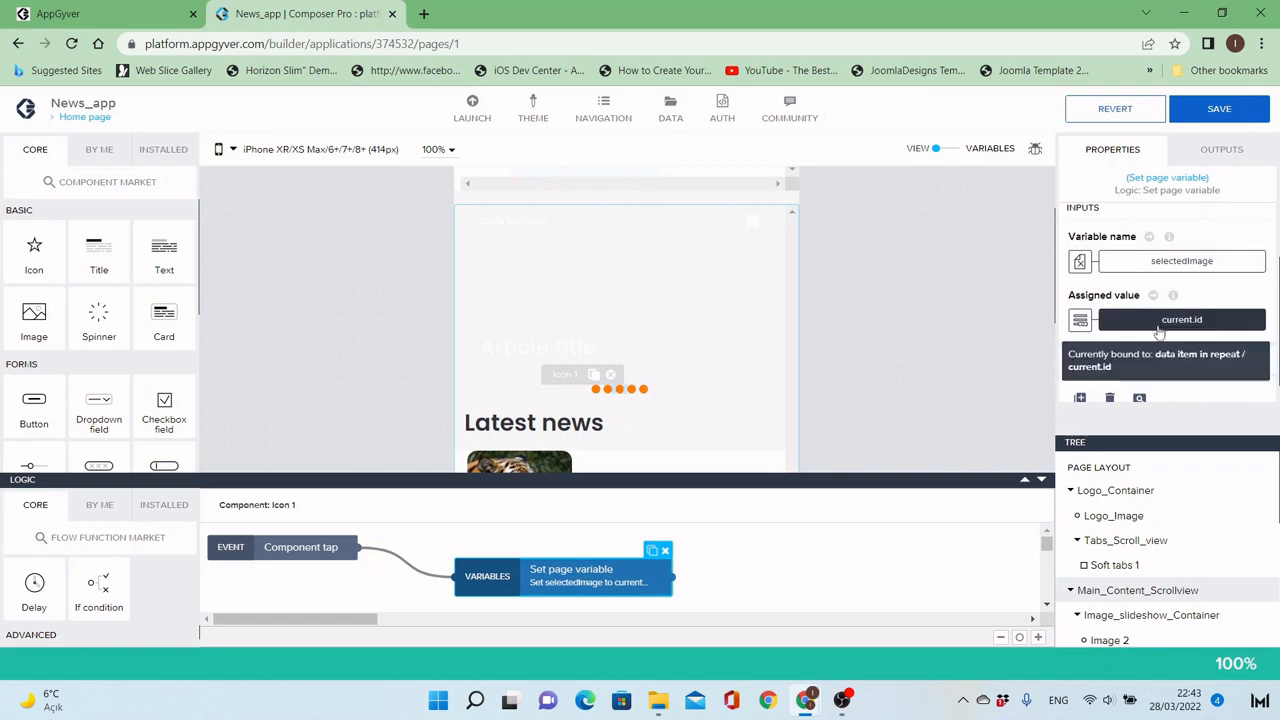
click(1159, 321)
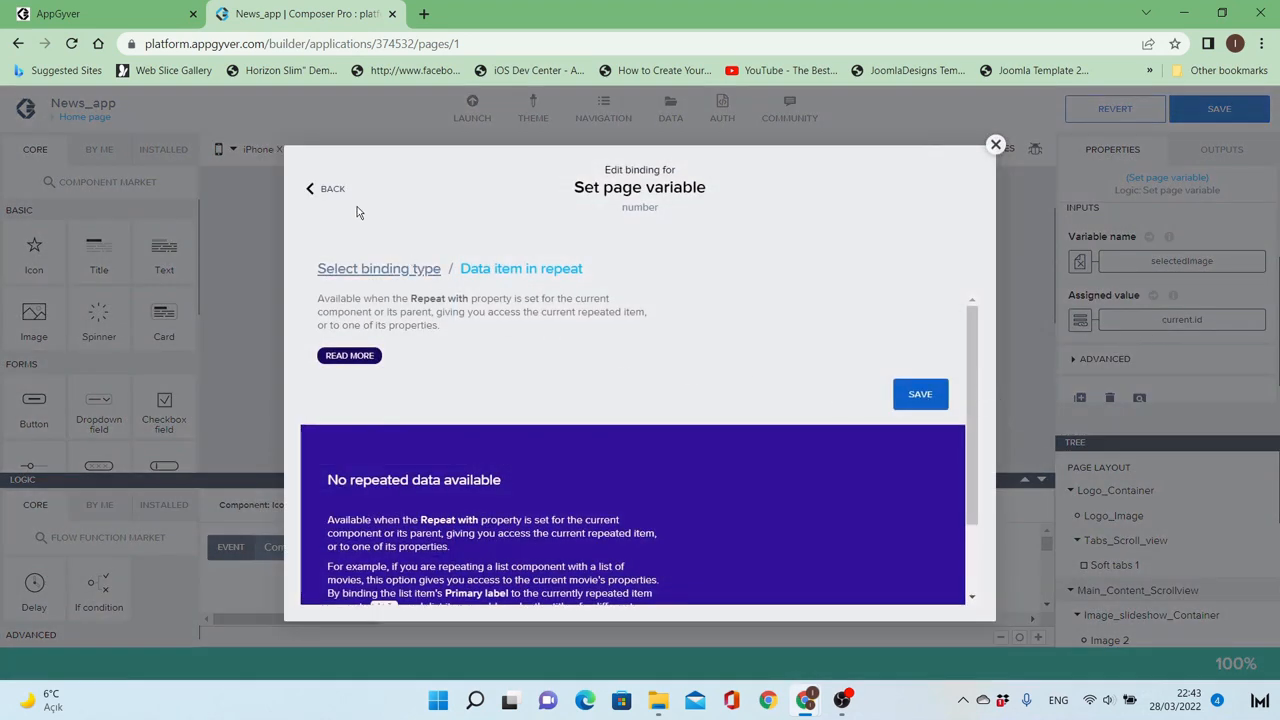
click(346, 272)
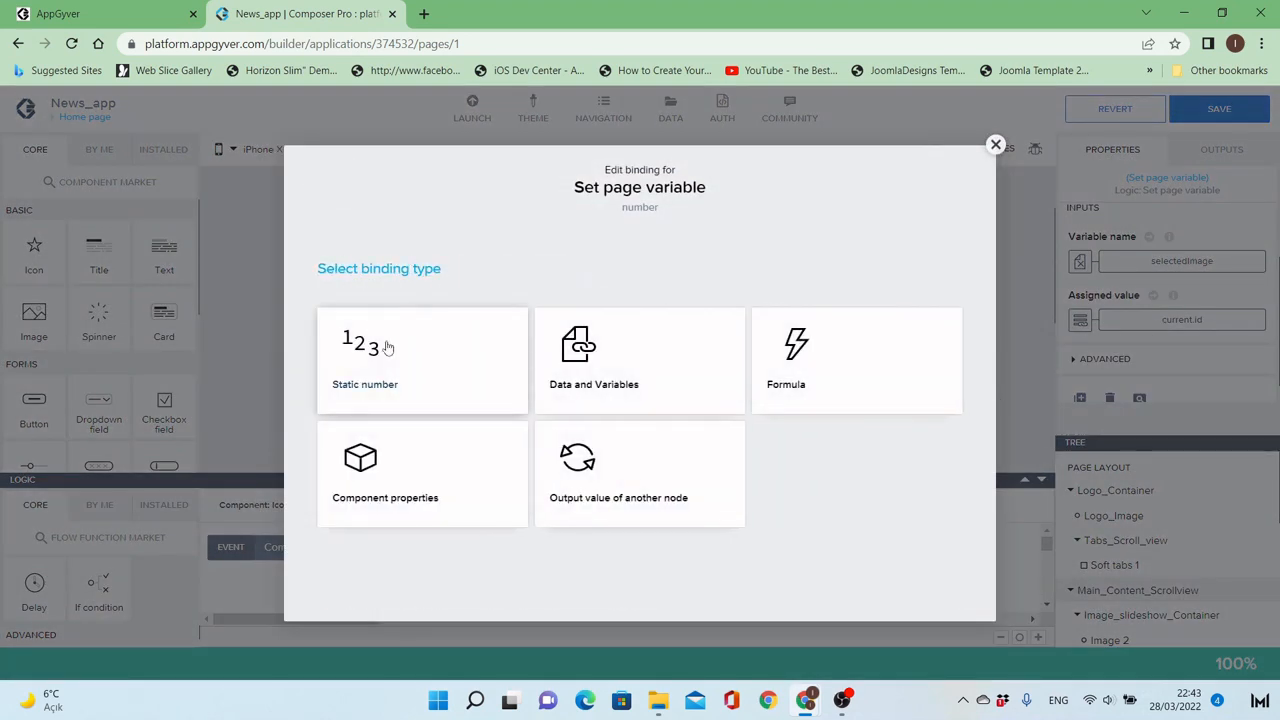
click(346, 343)
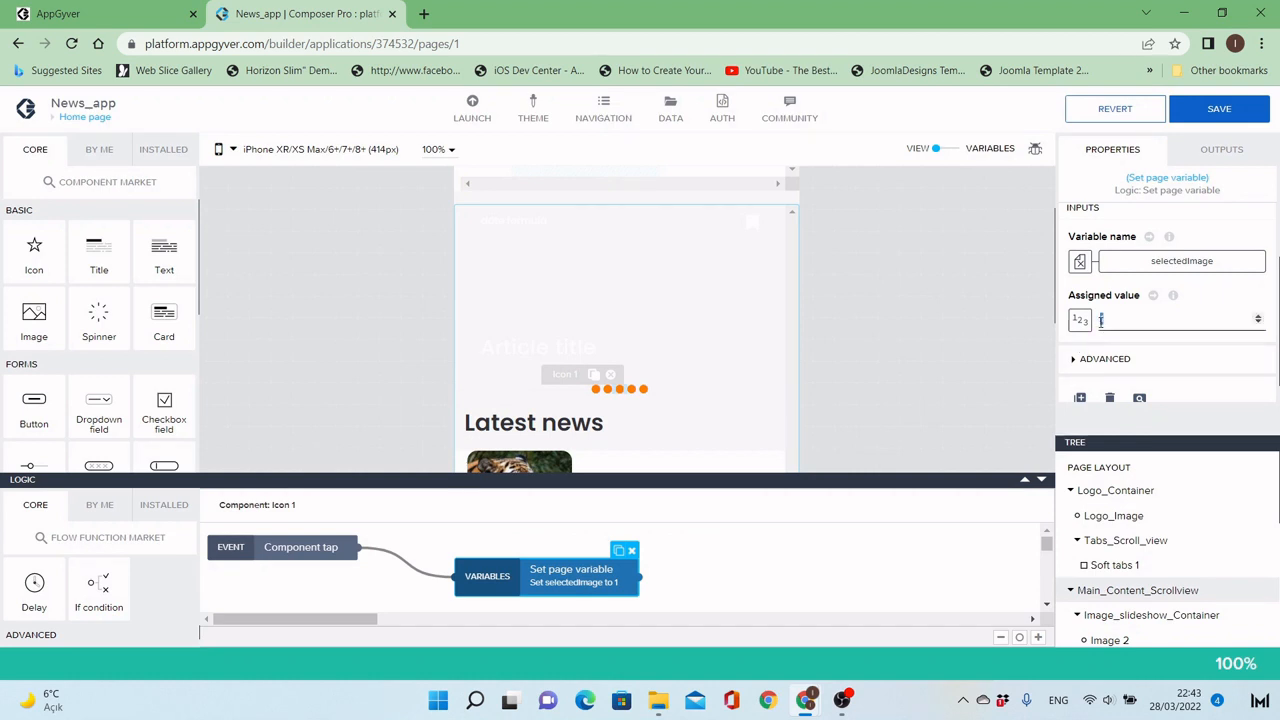
click(630, 395)
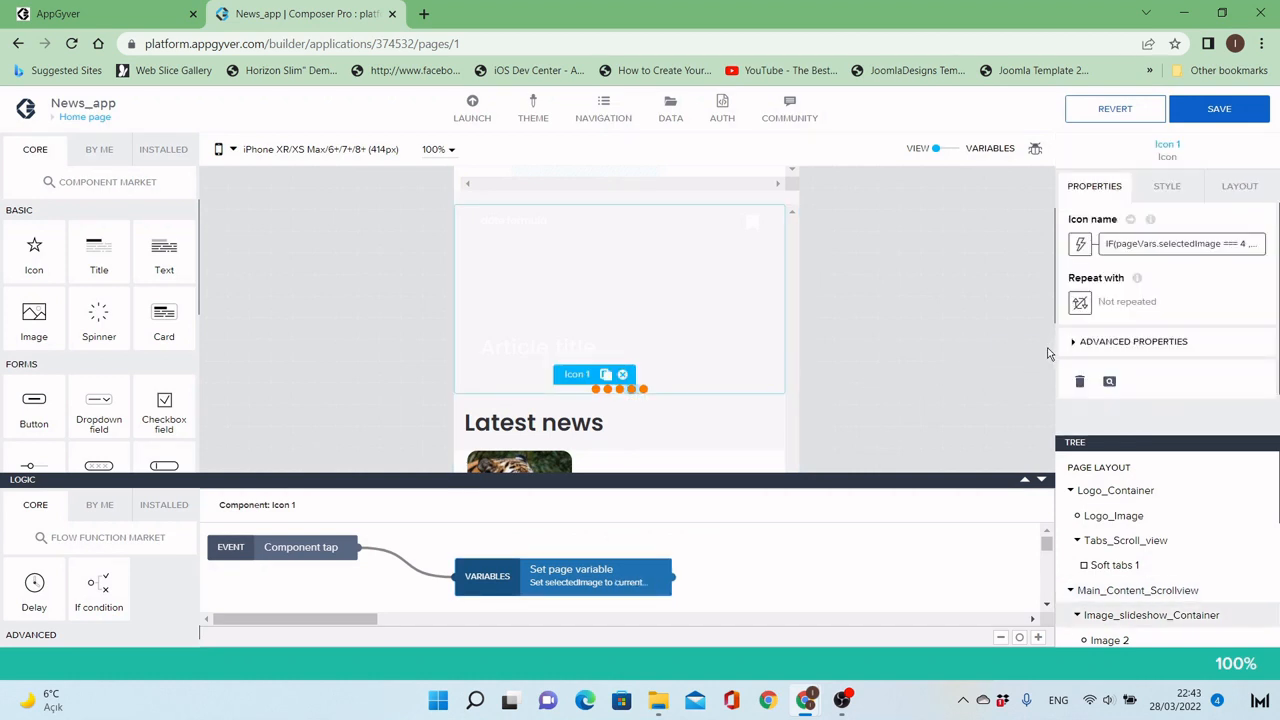
Step: Make the fourth dot's tap set selectedImage to static number 4
click(663, 566)
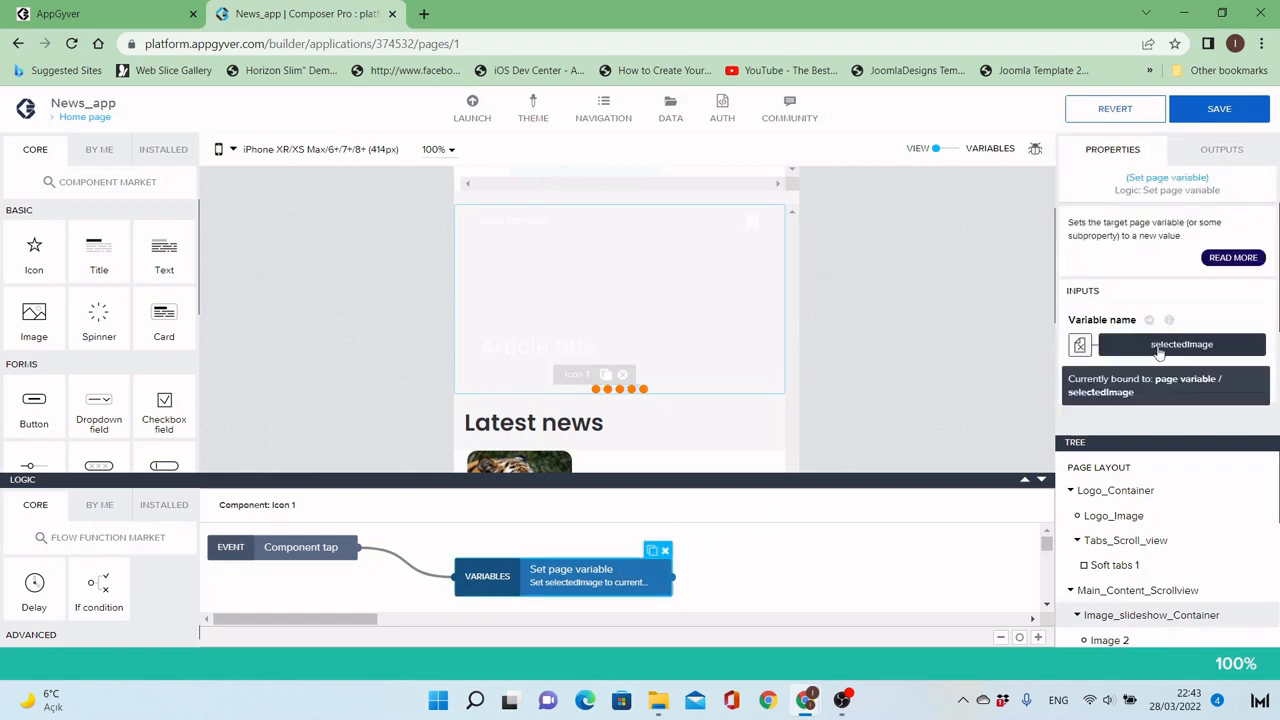
scroll(1155, 352, down, 1)
click(1118, 326)
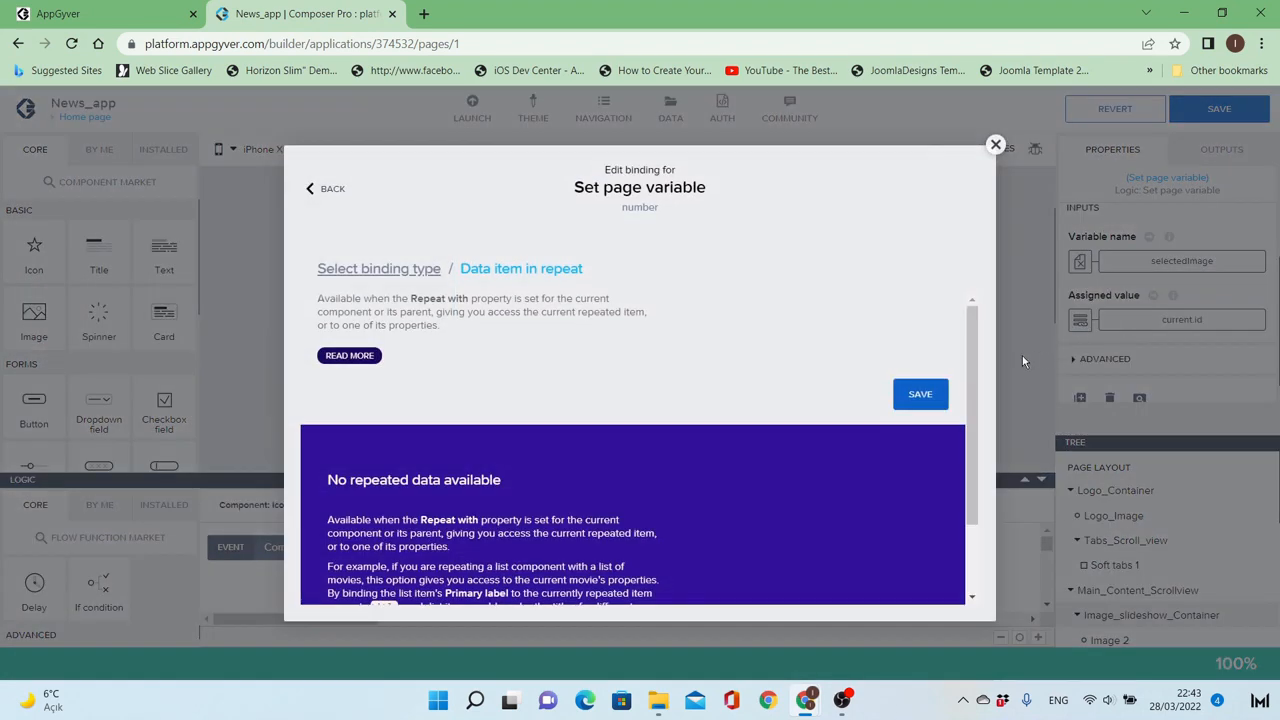
click(379, 268)
click(498, 342)
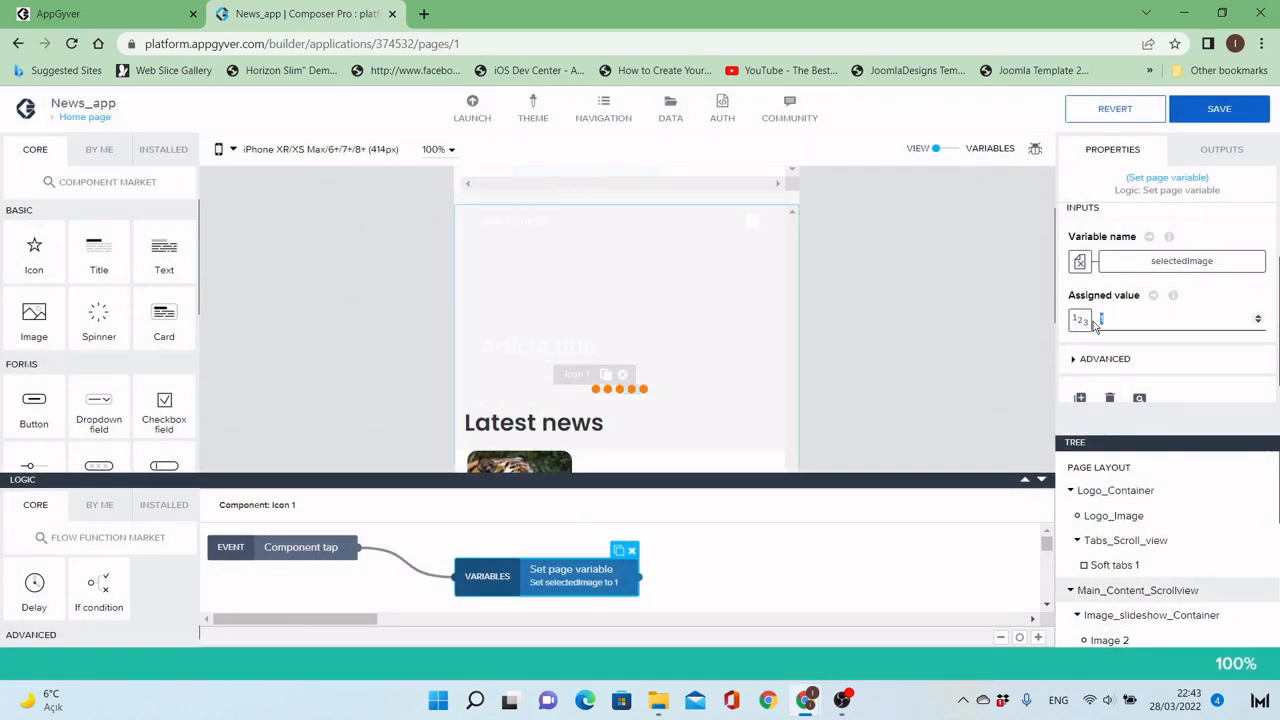
text(4)
Step: Make the fifth dot's tap set selectedImage to static number 5
click(643, 395)
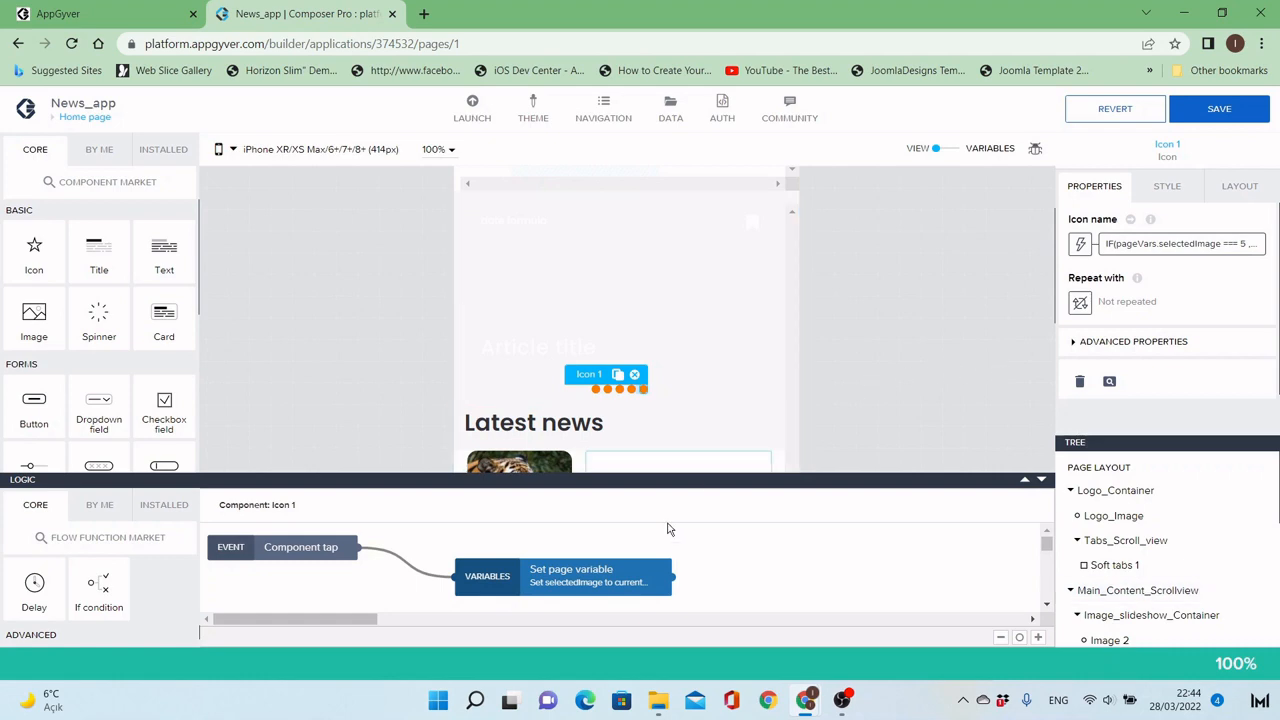
click(631, 570)
scroll(1160, 320, down, 2)
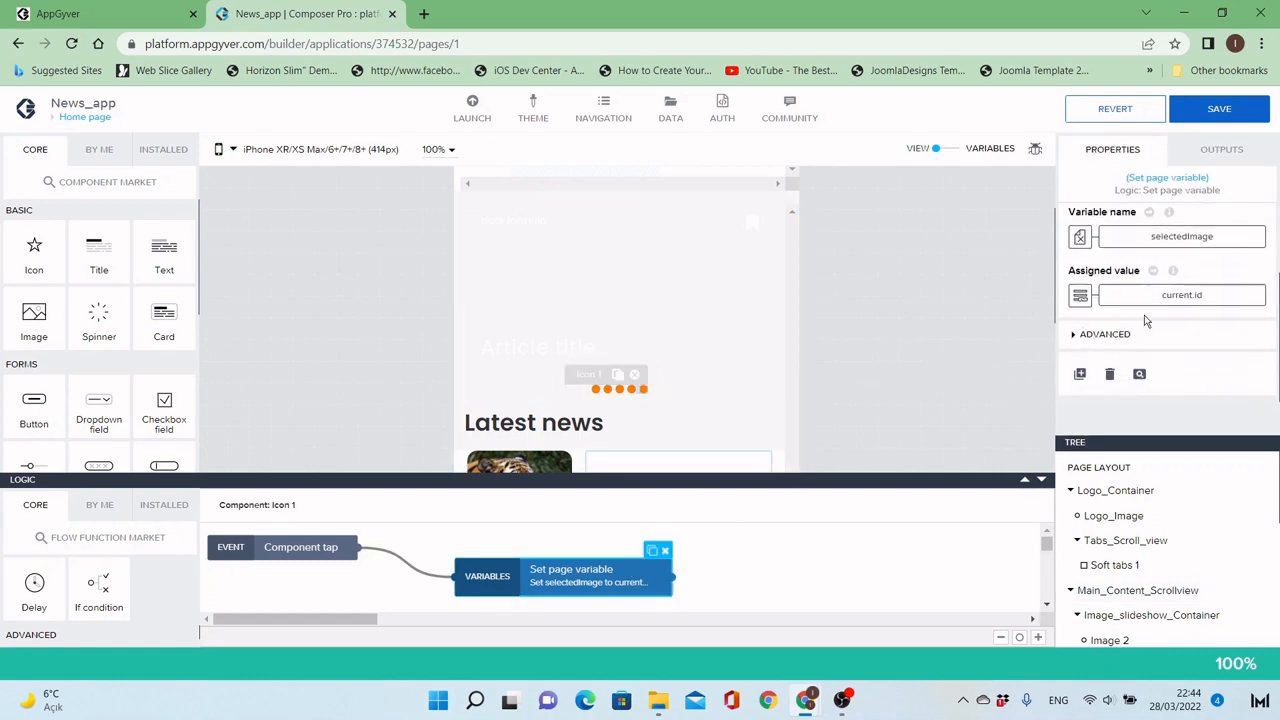
click(1160, 294)
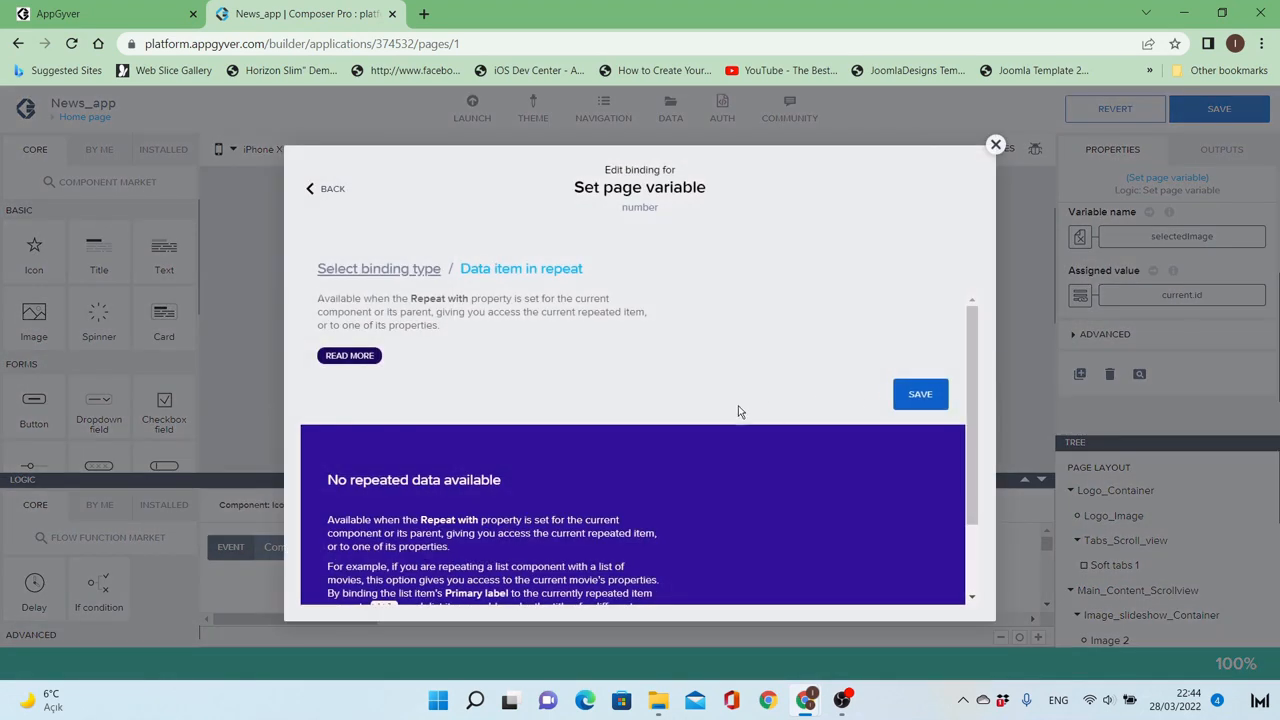
click(390, 269)
click(454, 371)
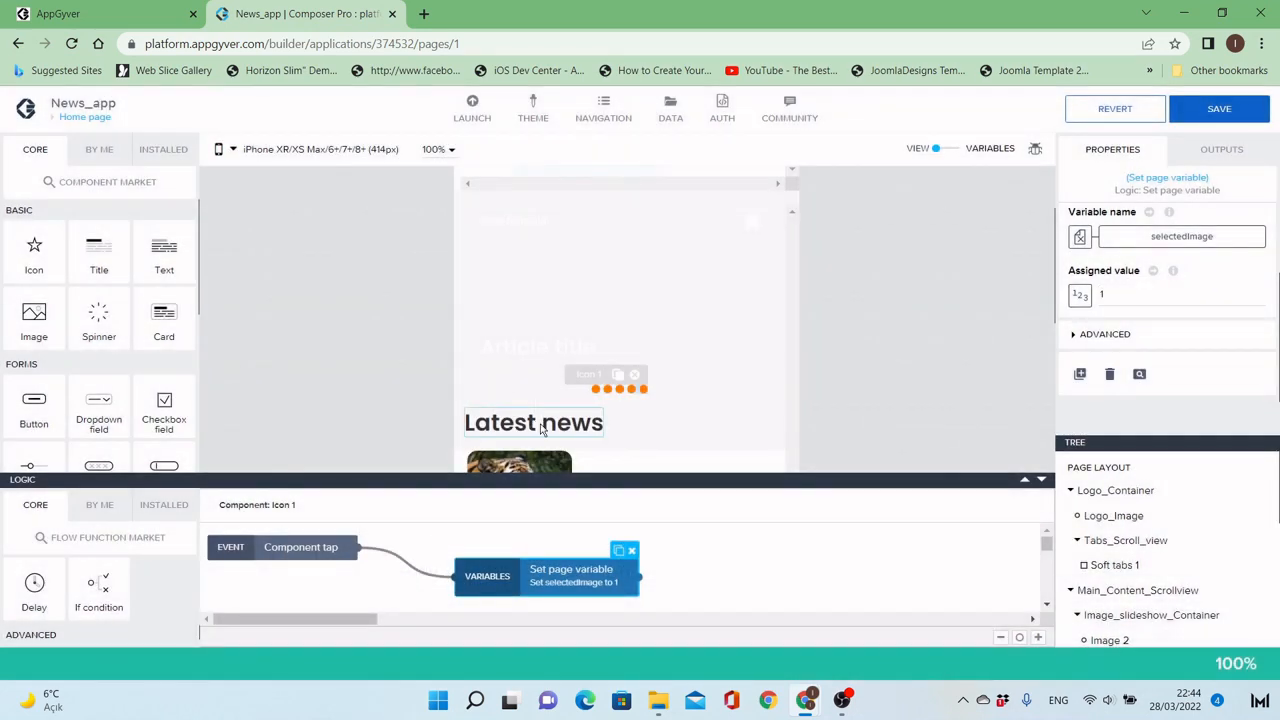
double_click(1106, 292)
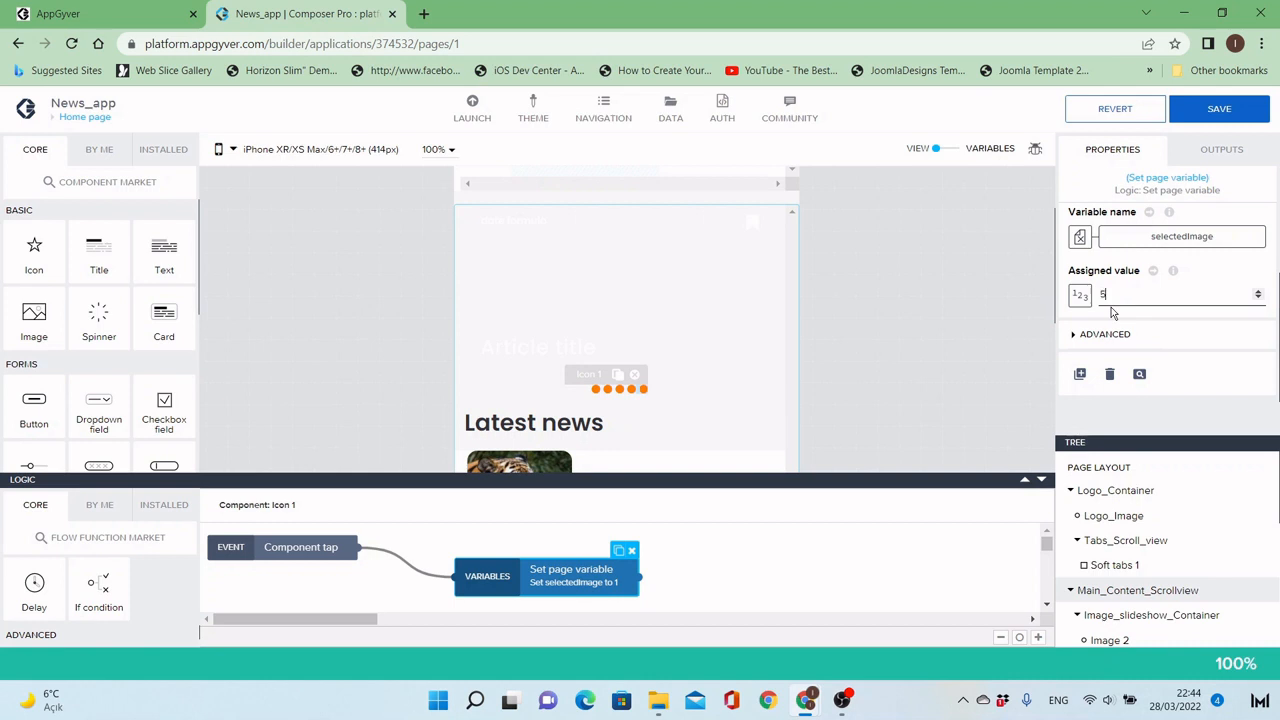
Step: Check each dot's tap action, then save the app
click(998, 253)
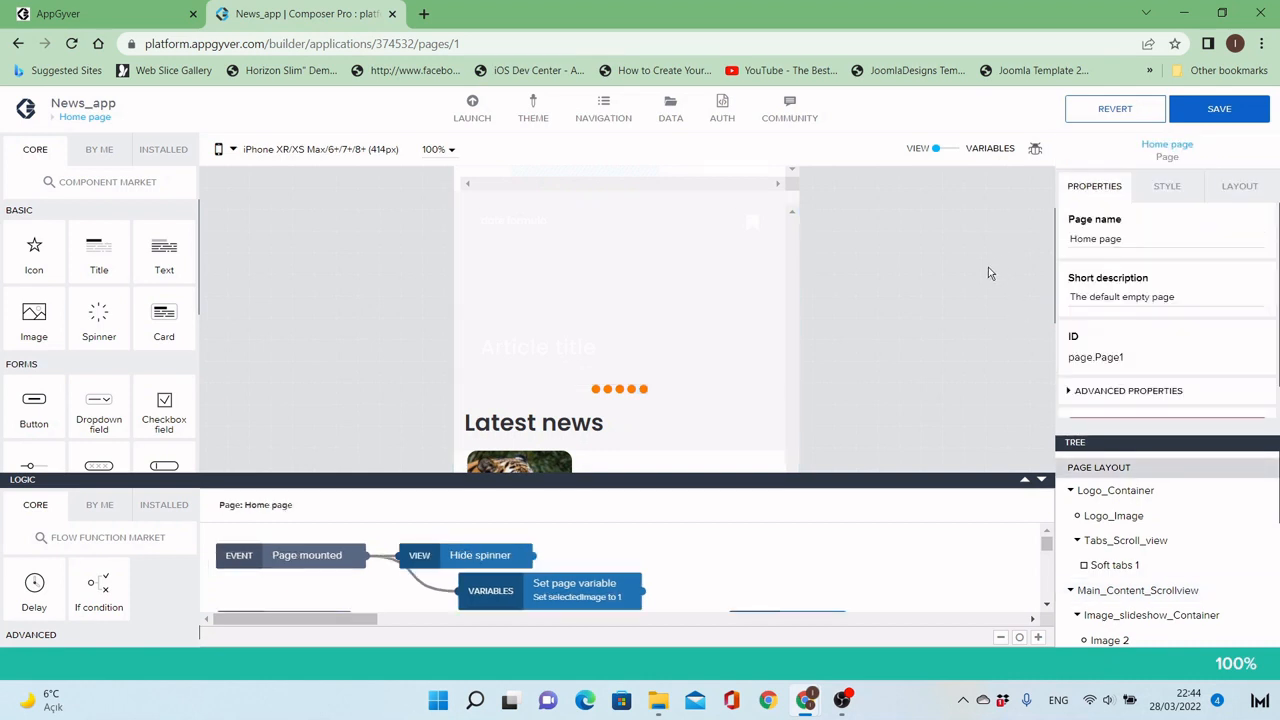
click(597, 390)
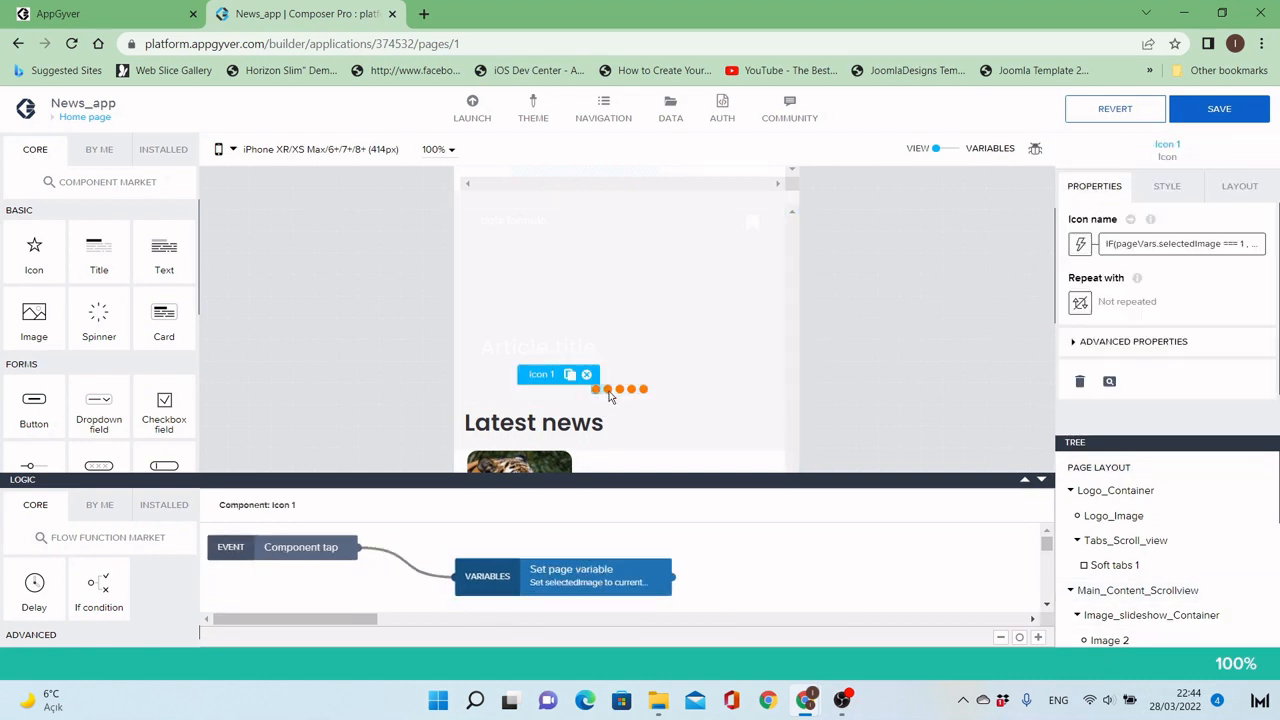
click(608, 390)
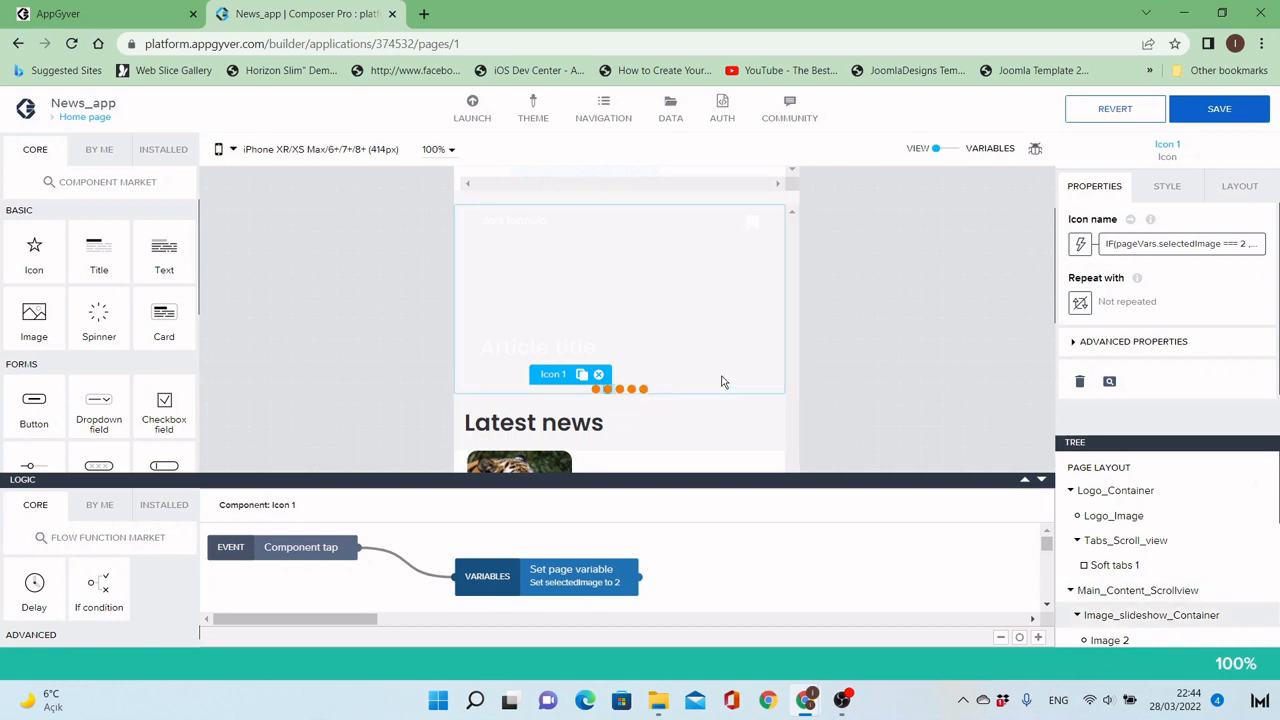
click(597, 390)
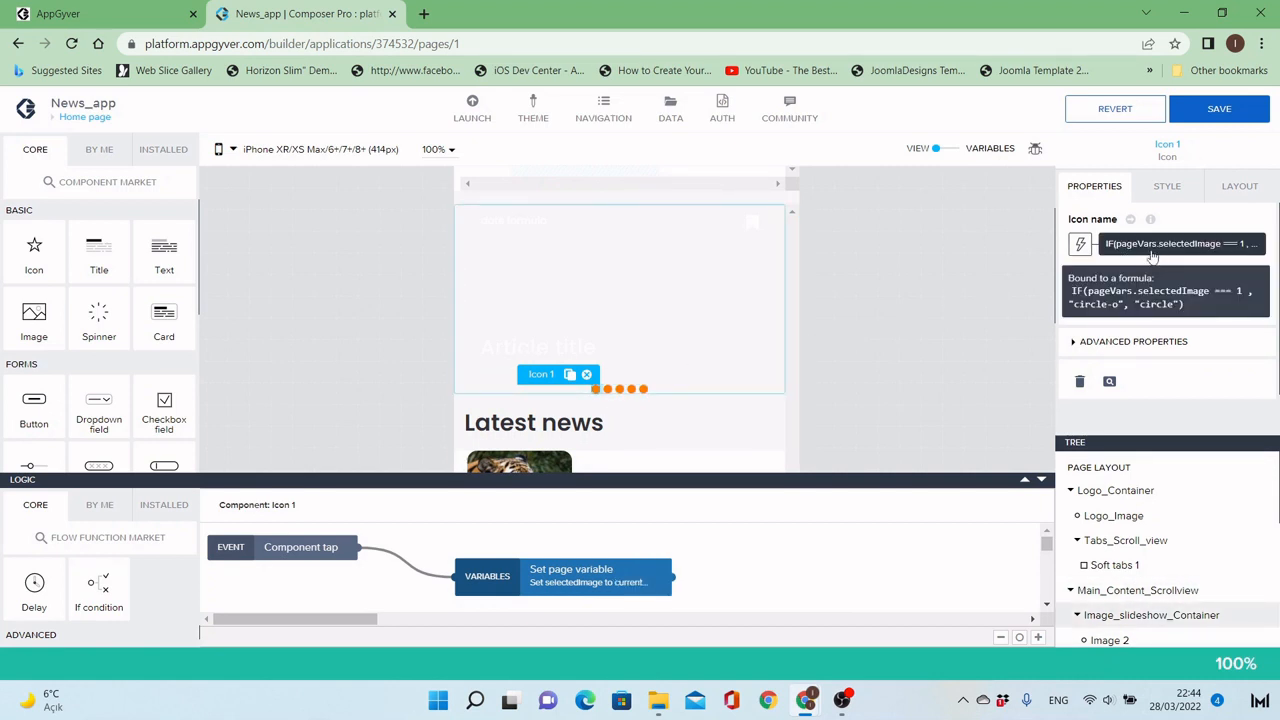
click(621, 390)
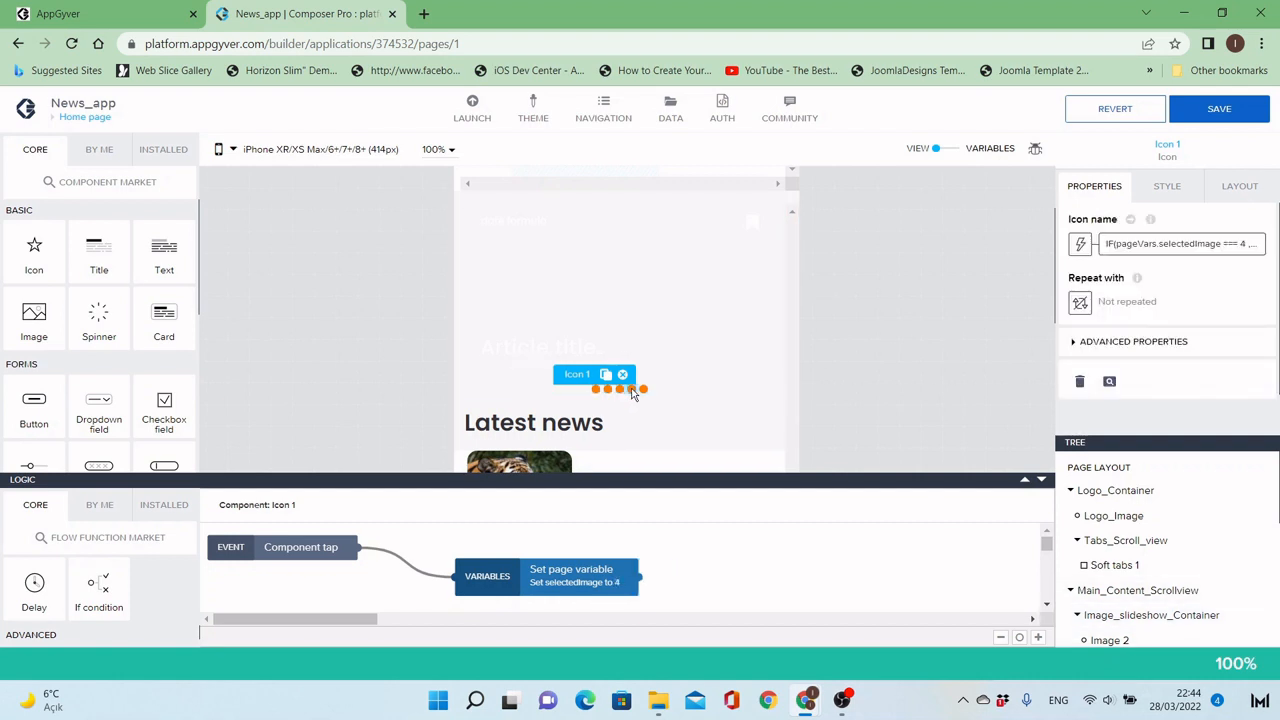
click(644, 390)
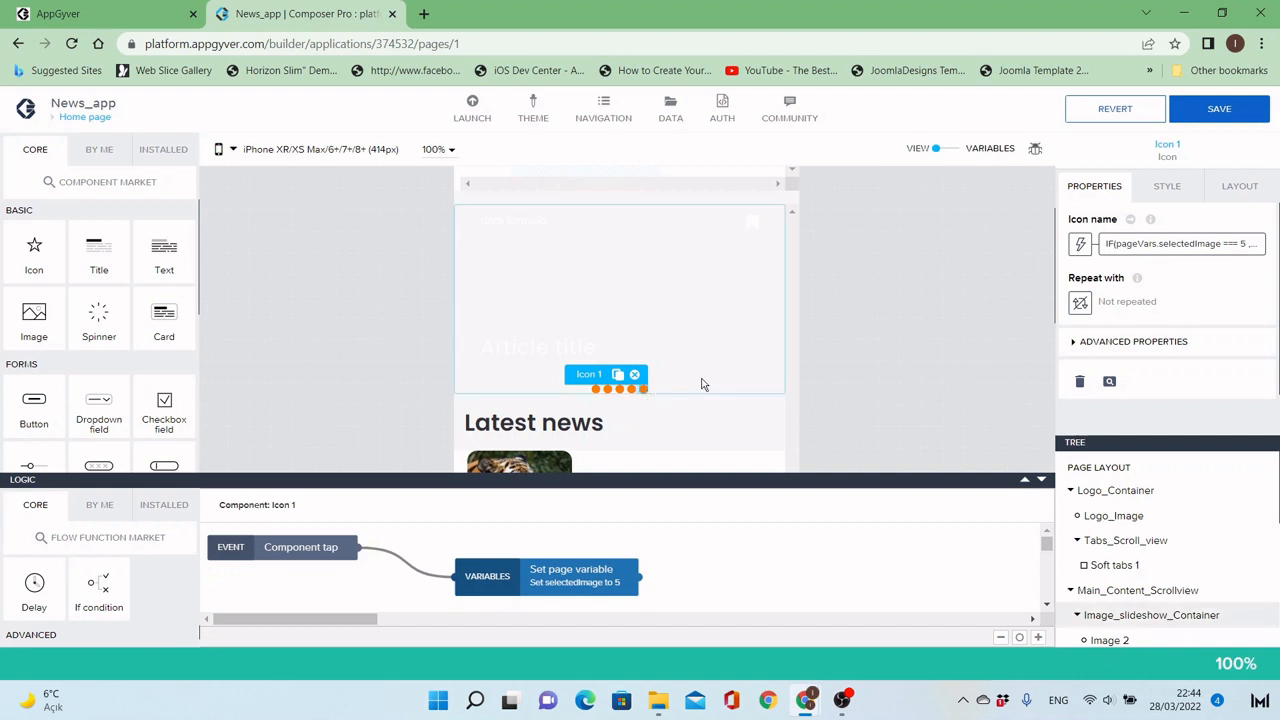
click(1219, 108)
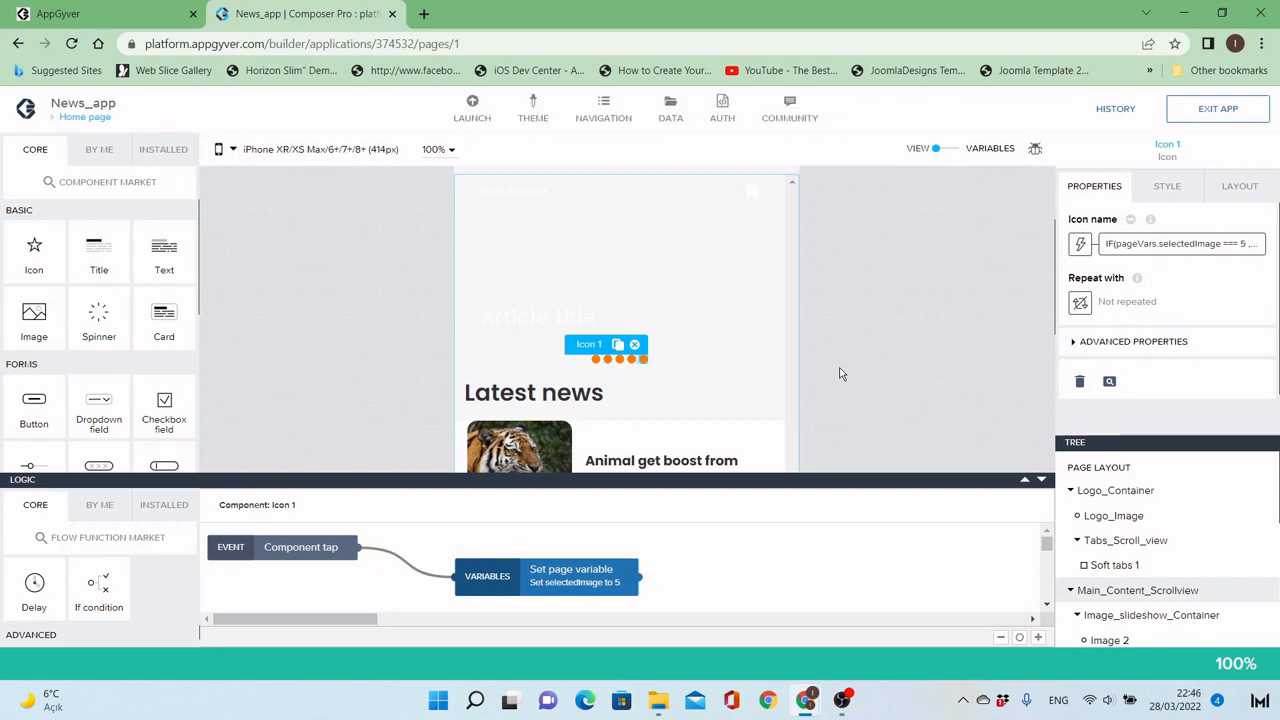
Step: Change Article_title_slideshow's text size from Title M to Title S and save the app
click(751, 313)
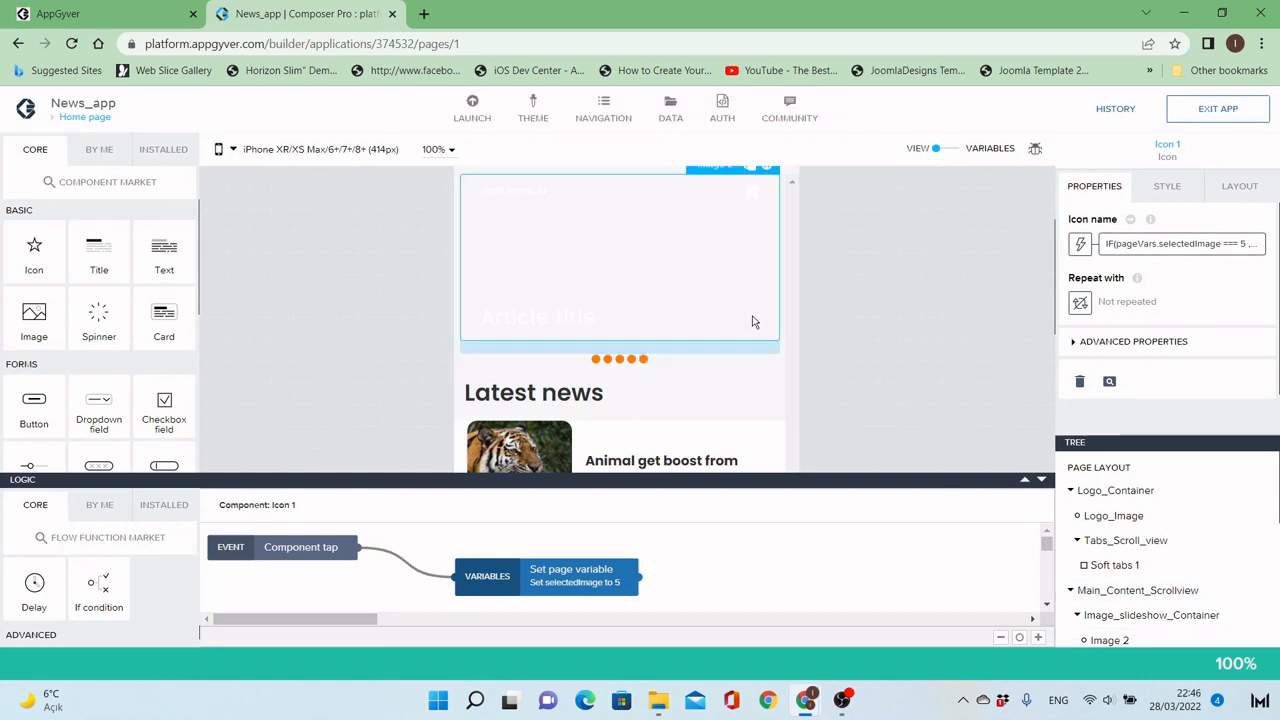
click(578, 324)
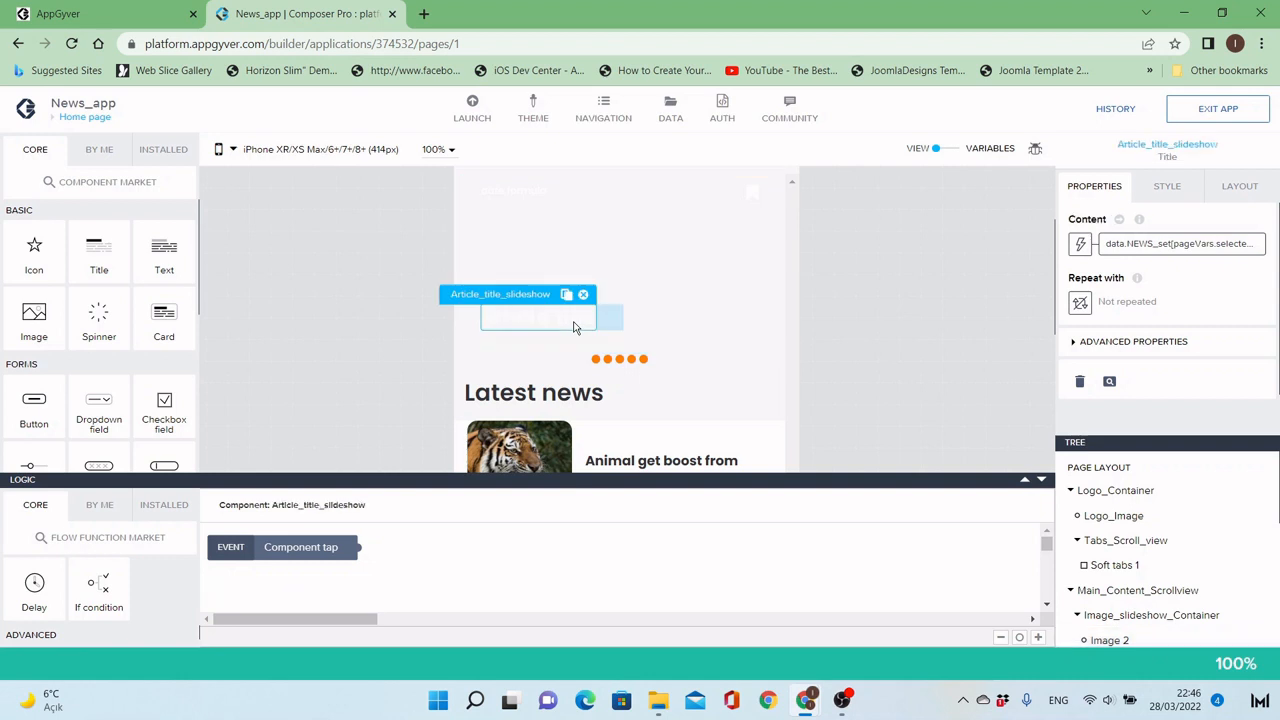
click(1178, 196)
scroll(1173, 309, down, 1)
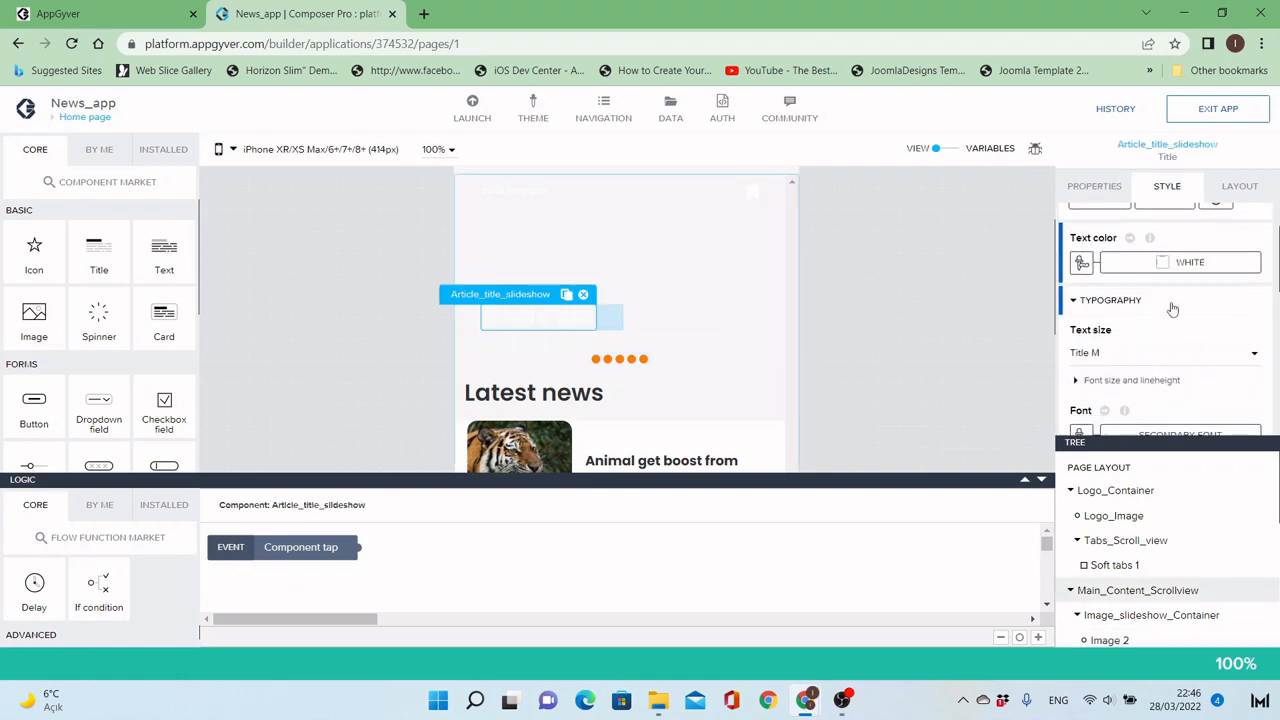
click(1137, 305)
click(1138, 305)
scroll(1145, 290, down, 1)
click(1148, 270)
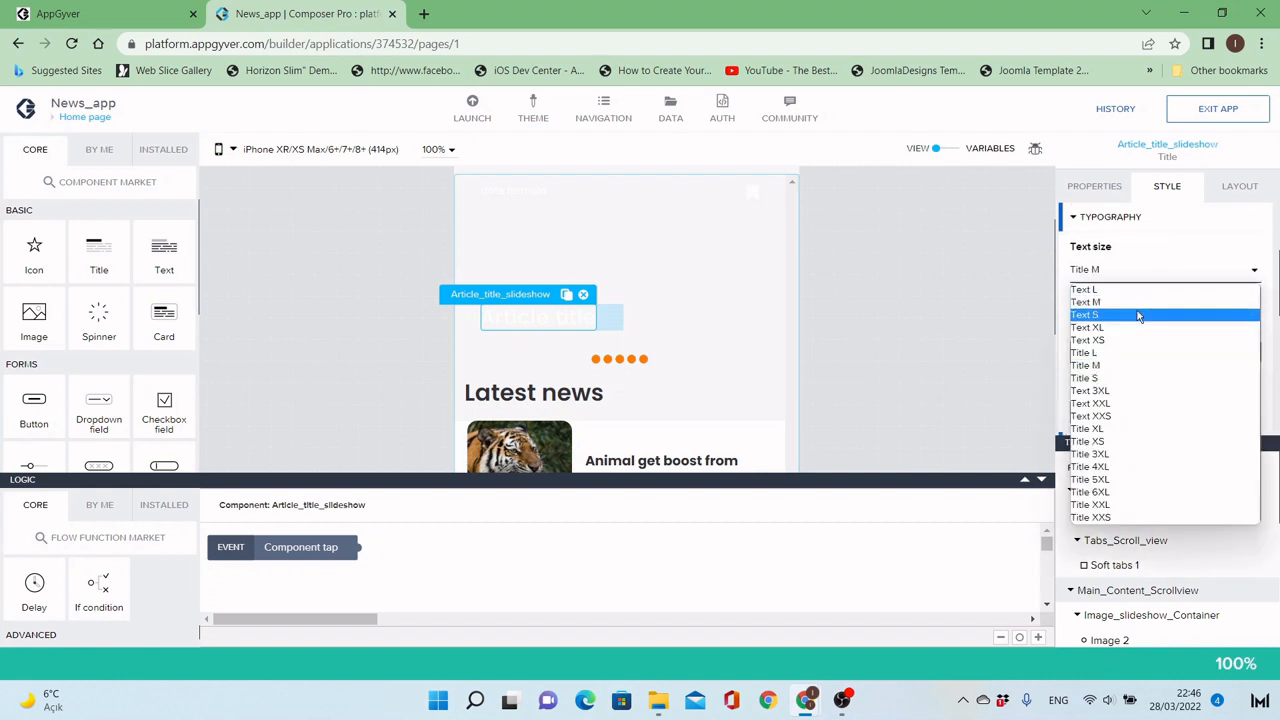
click(1136, 378)
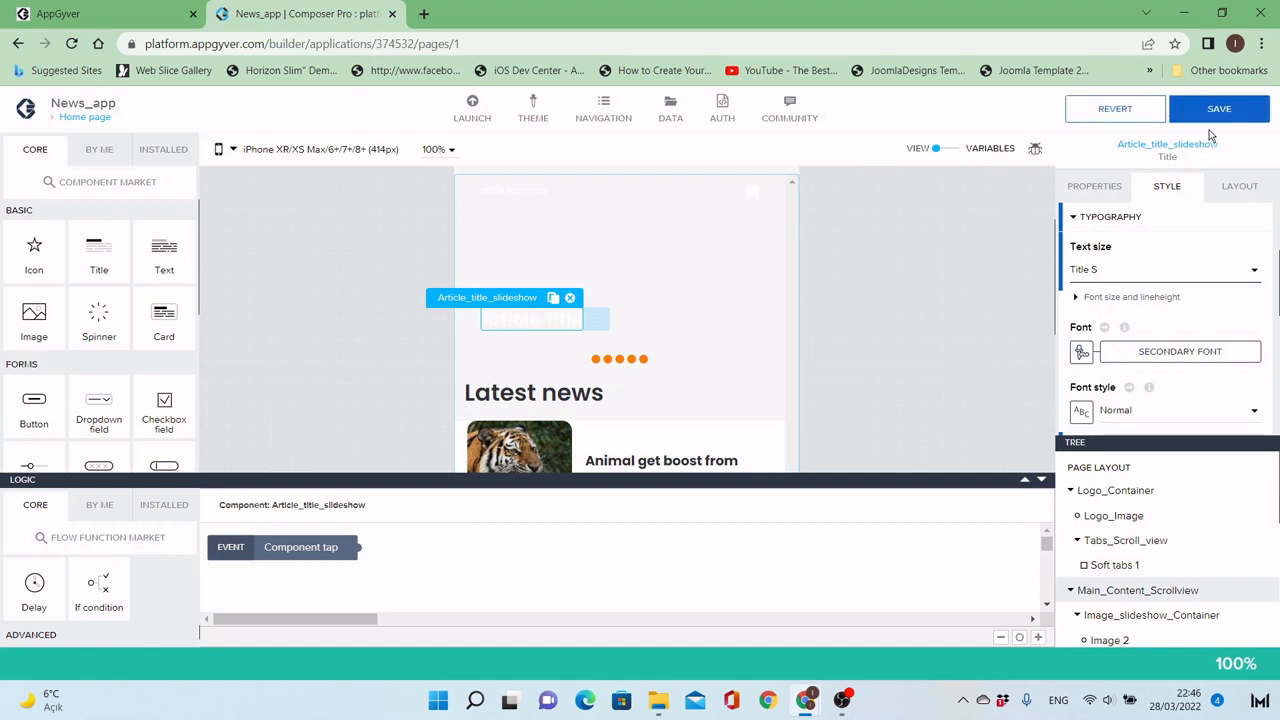
key(ctrl+s)
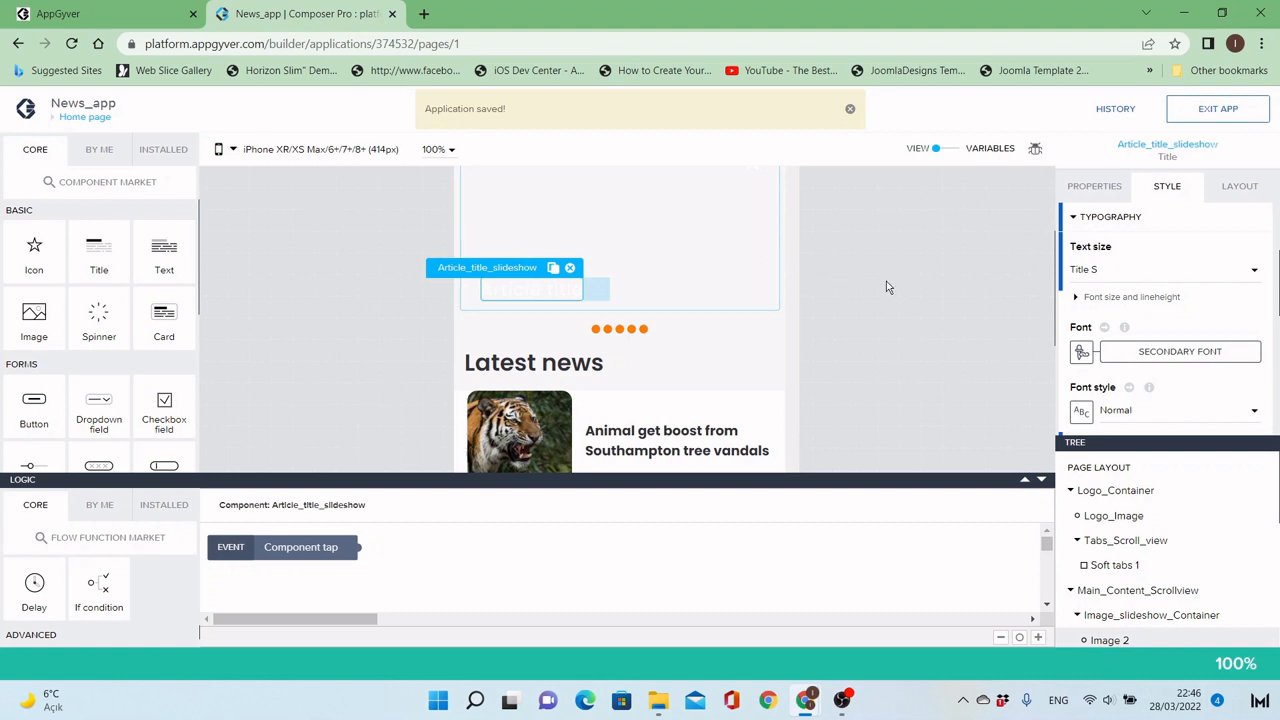
Step: Set Image 2's Source to the static image asset 2.jpg
click(748, 308)
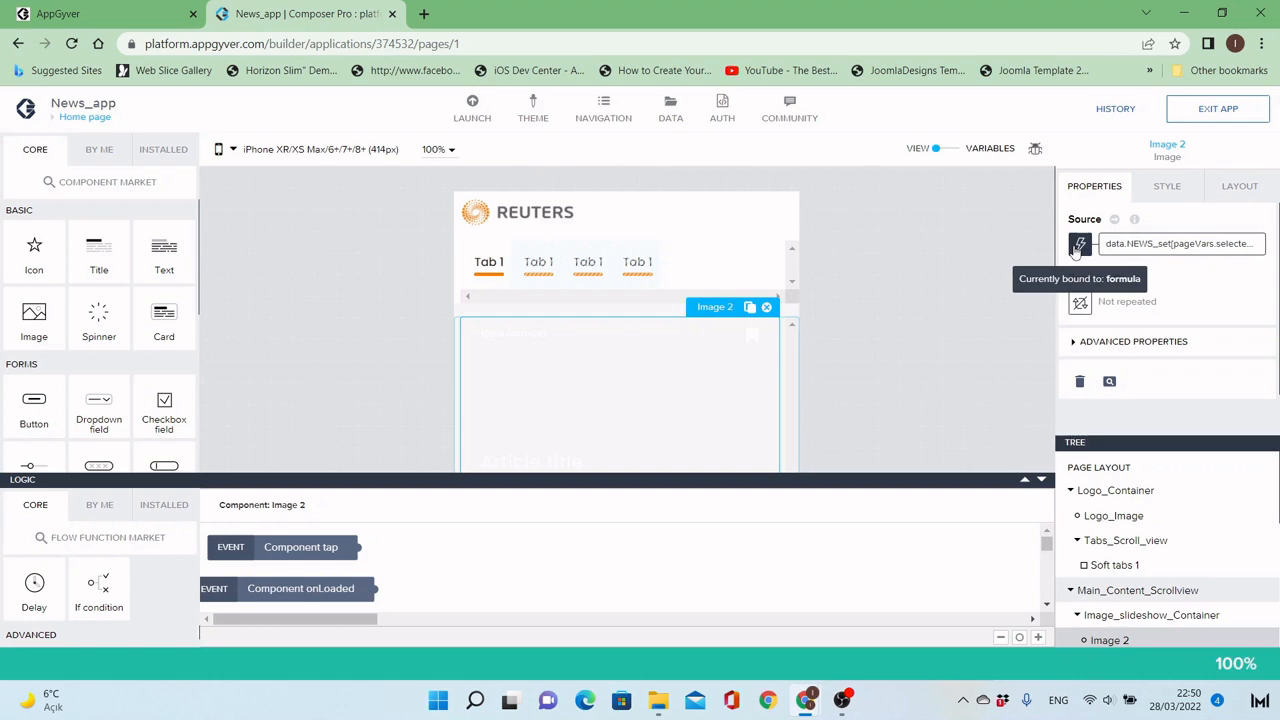
click(1079, 246)
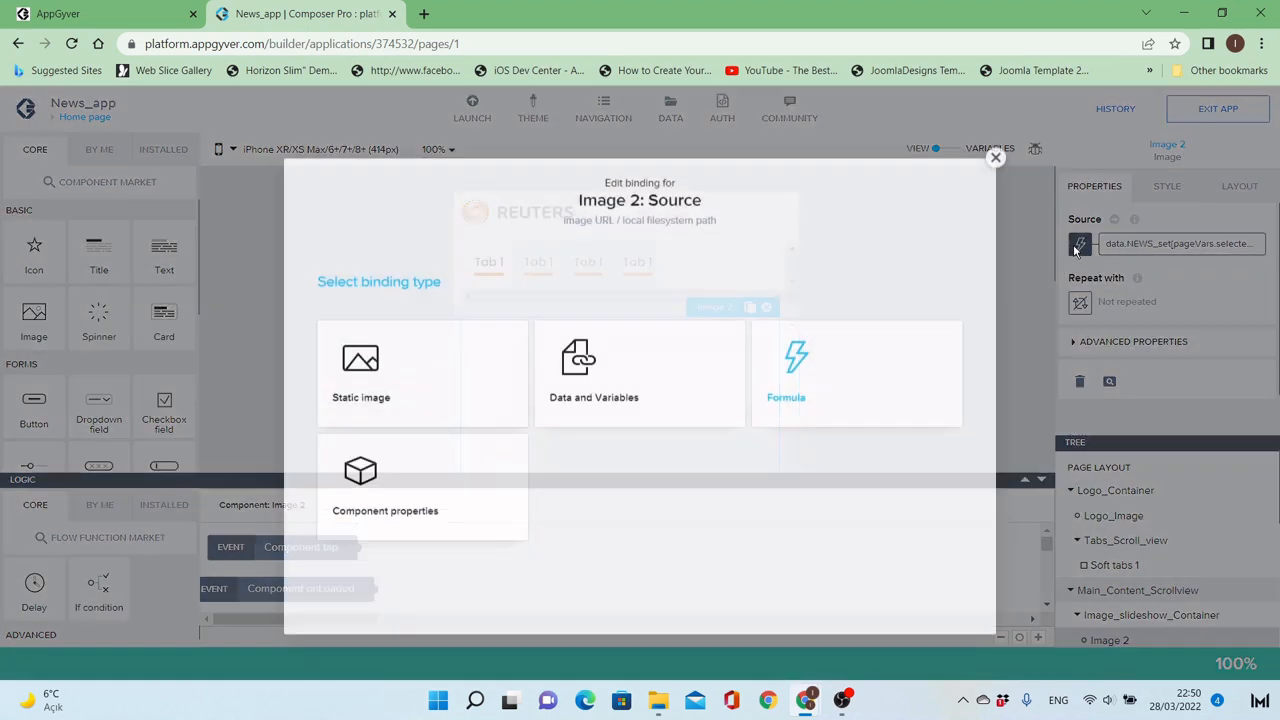
click(491, 342)
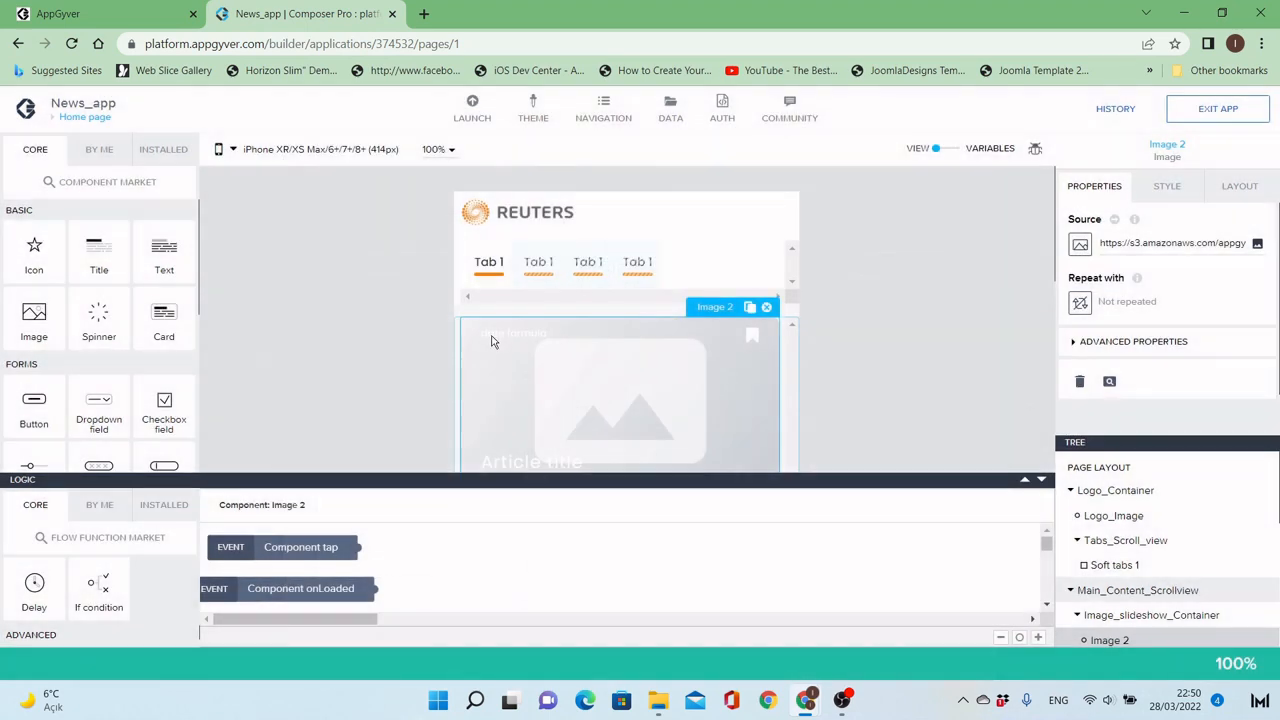
click(1257, 244)
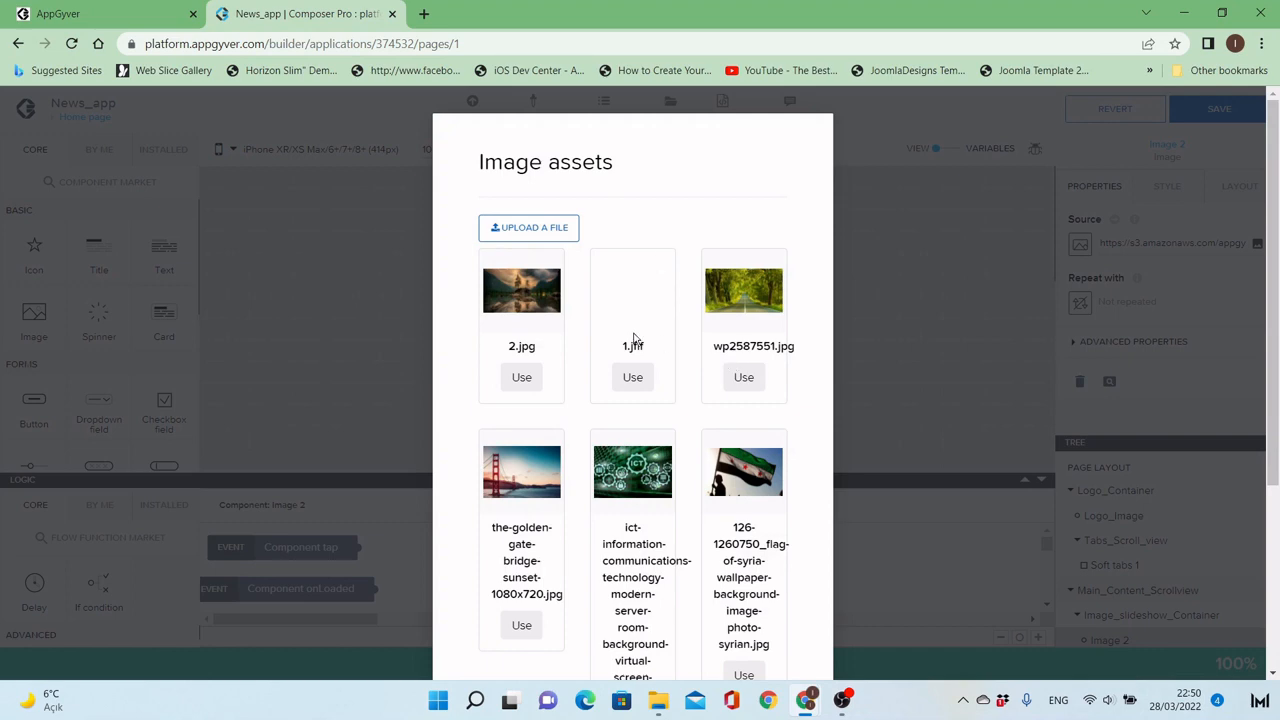
click(521, 377)
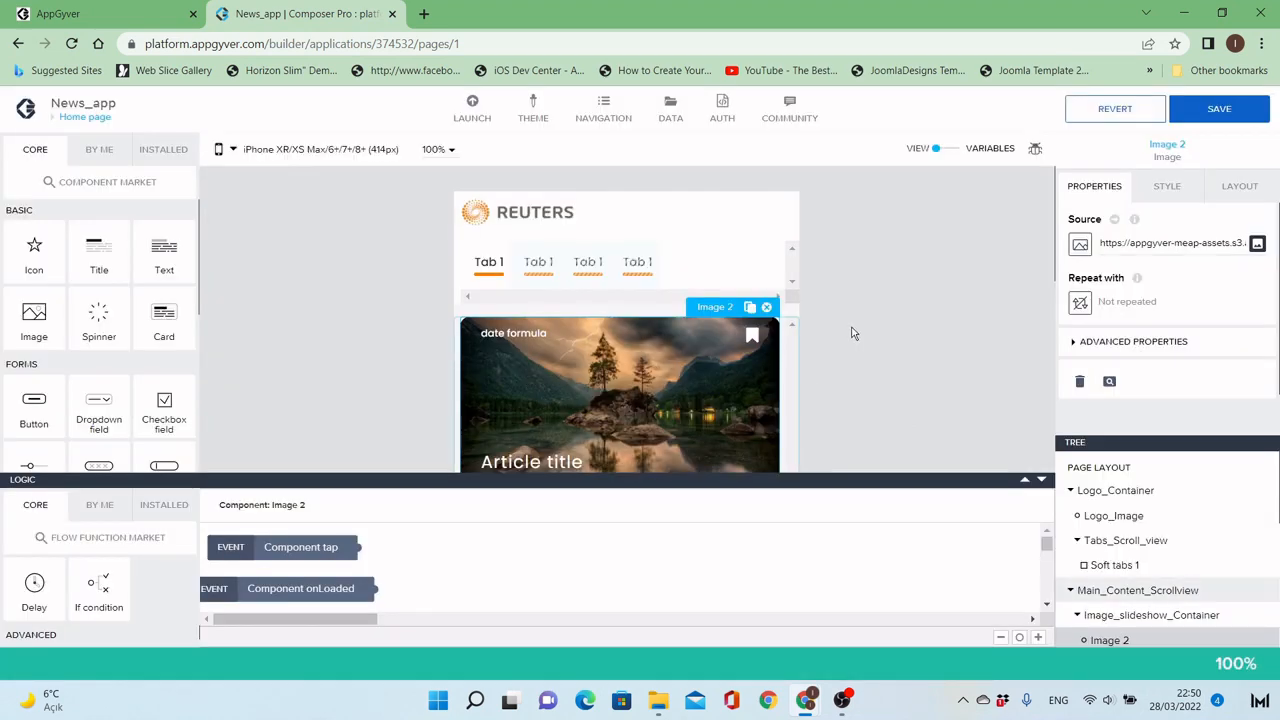
scroll(853, 333, down, 1)
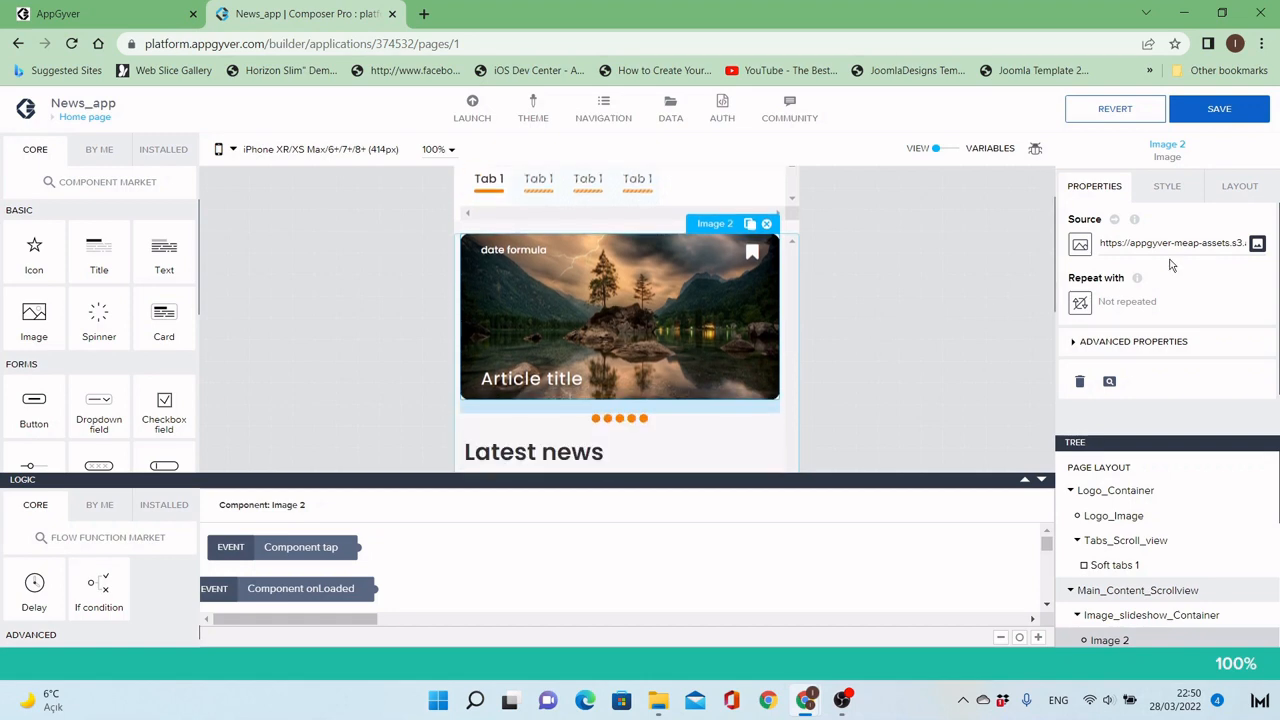
click(1257, 243)
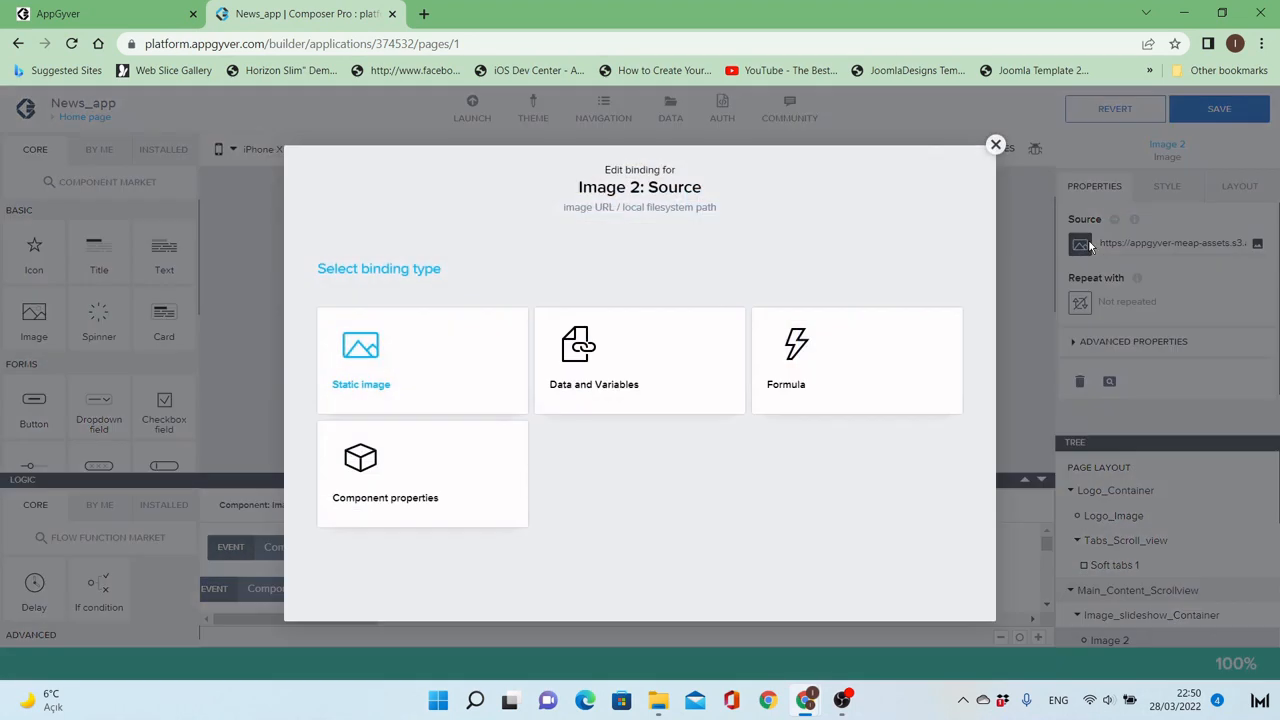
Step: Start an IF formula testing data.NEWS_set[pageVars.selectedImage -1].image_url === null
click(869, 340)
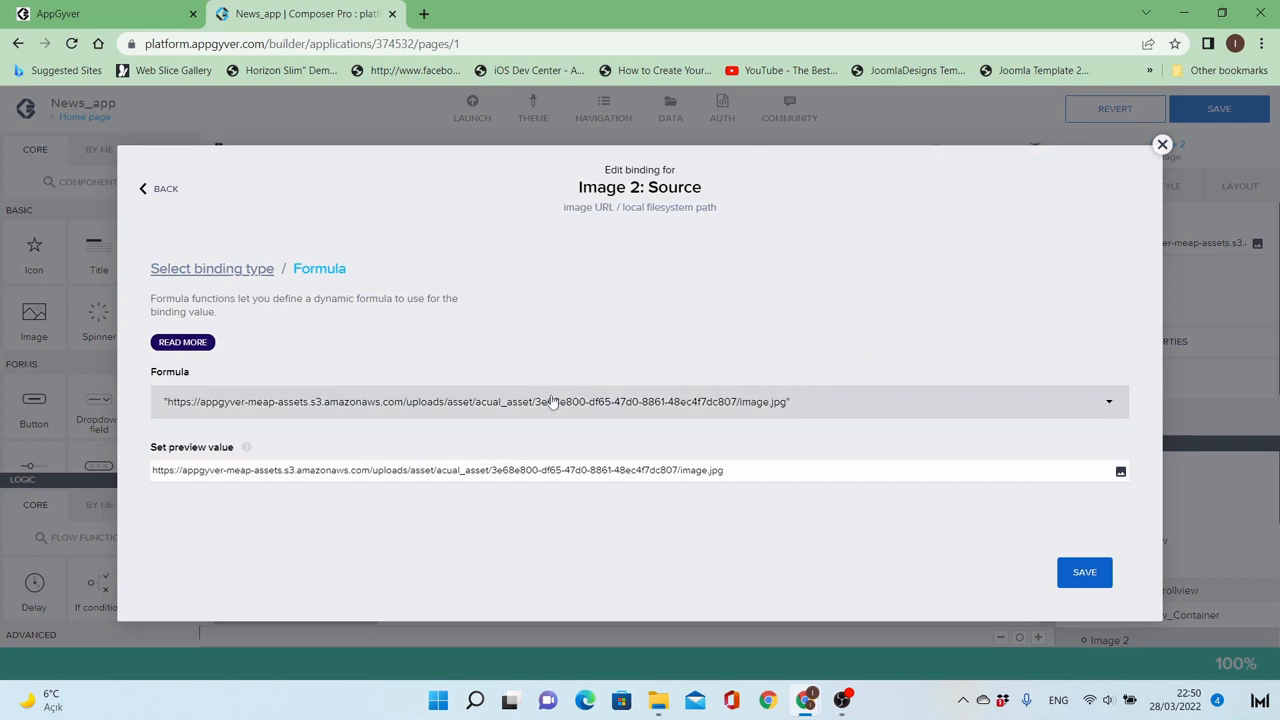
click(560, 401)
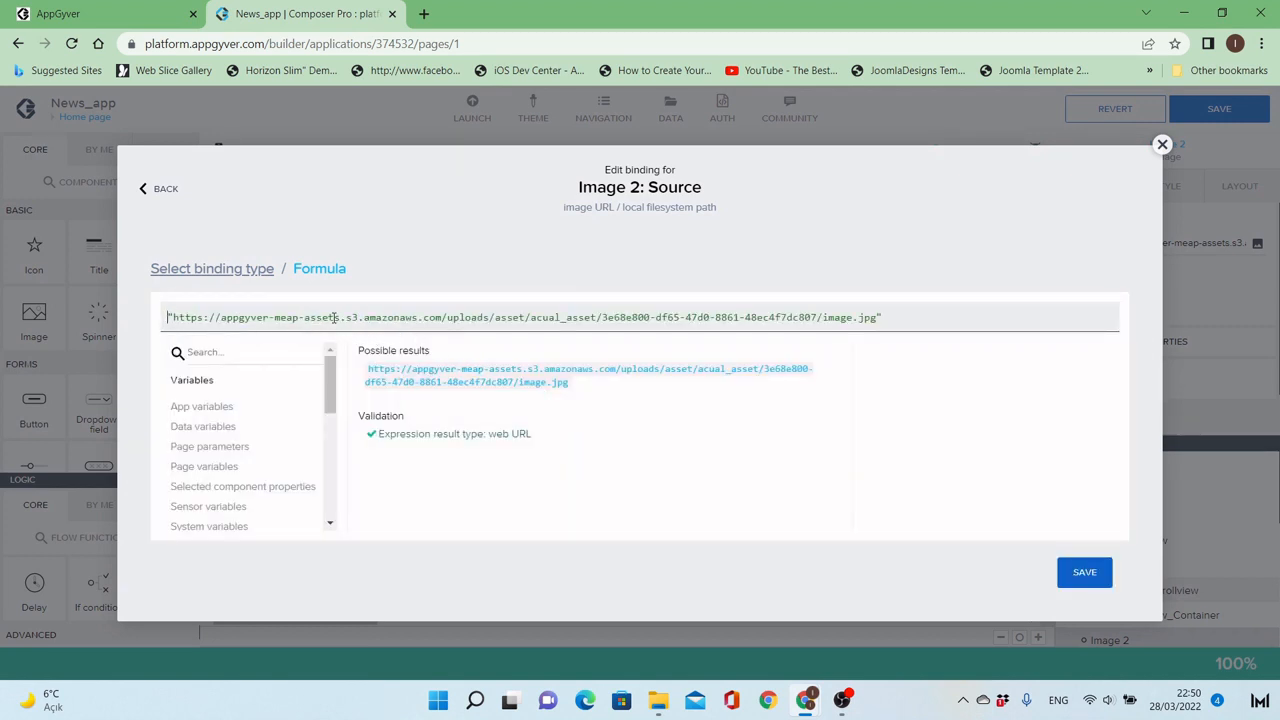
text(IF()
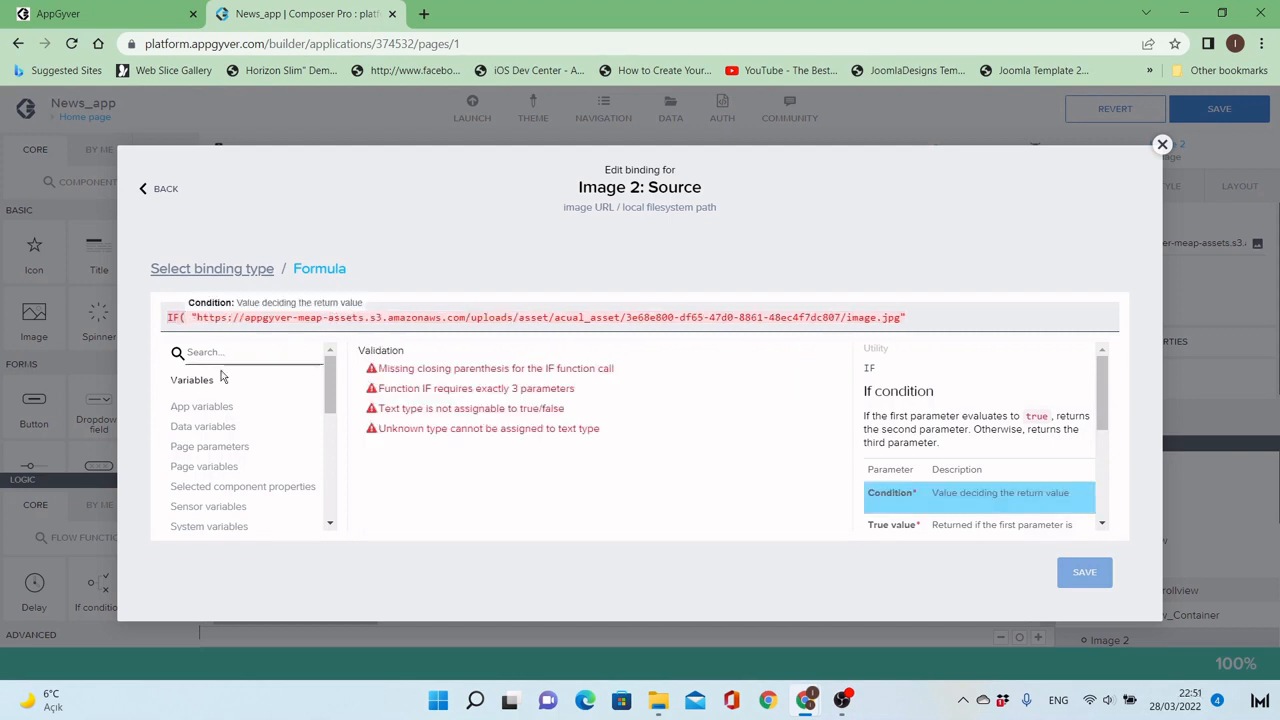
click(218, 427)
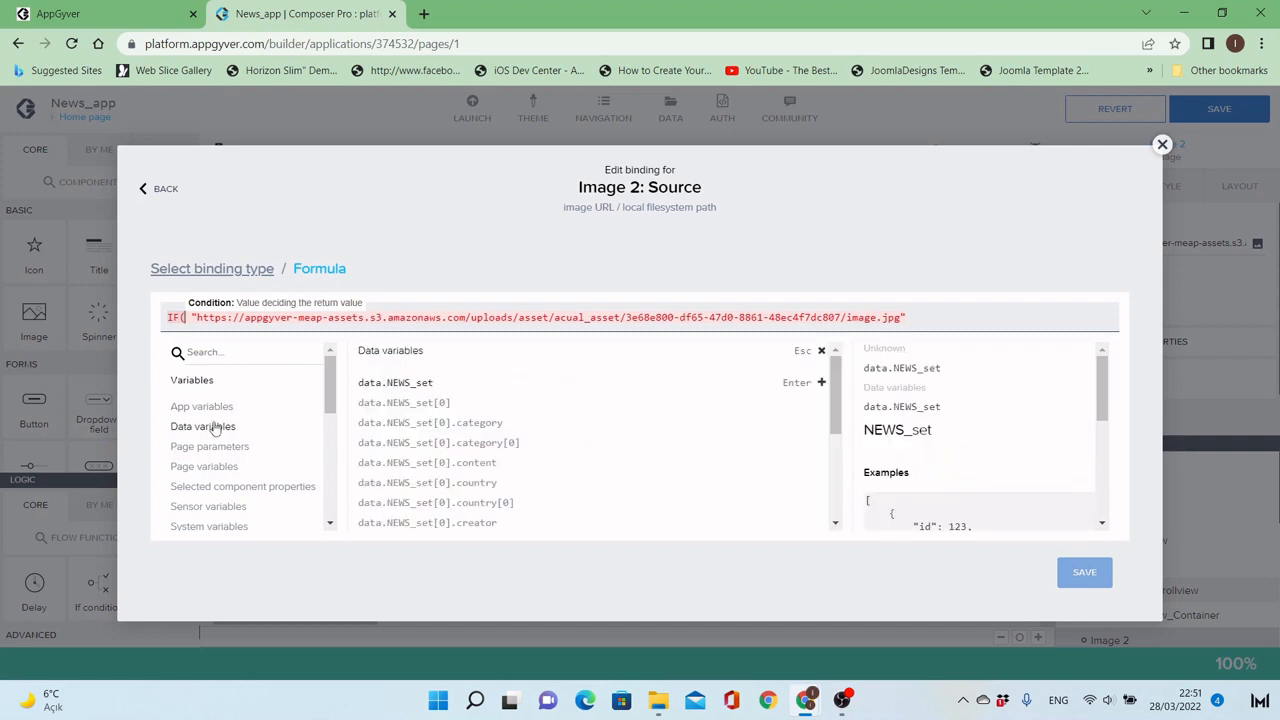
click(416, 383)
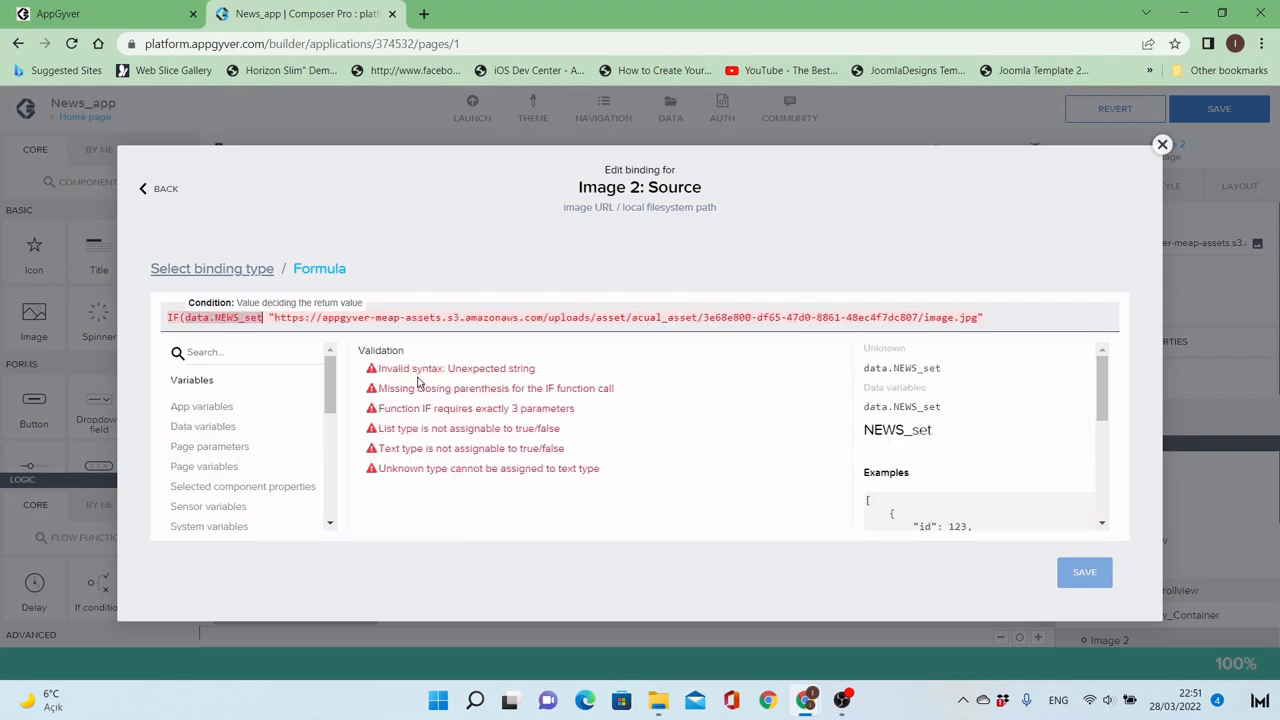
text([0)
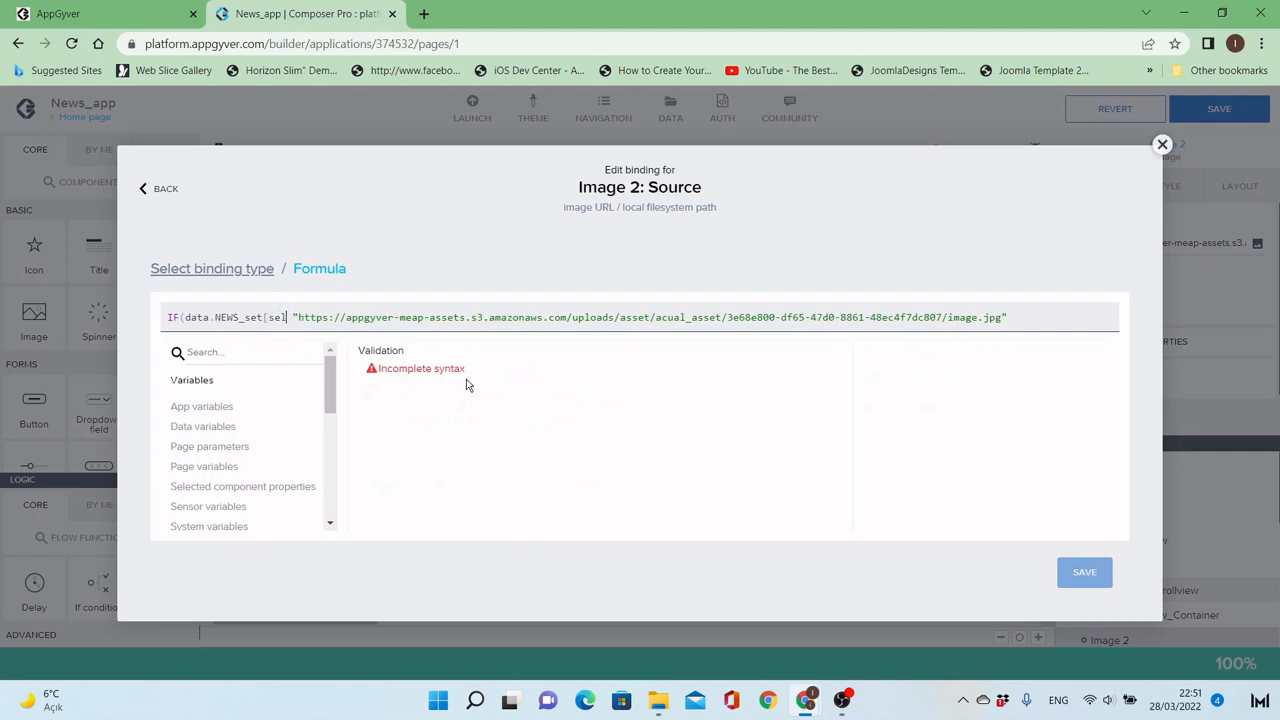
key(BackSpace)
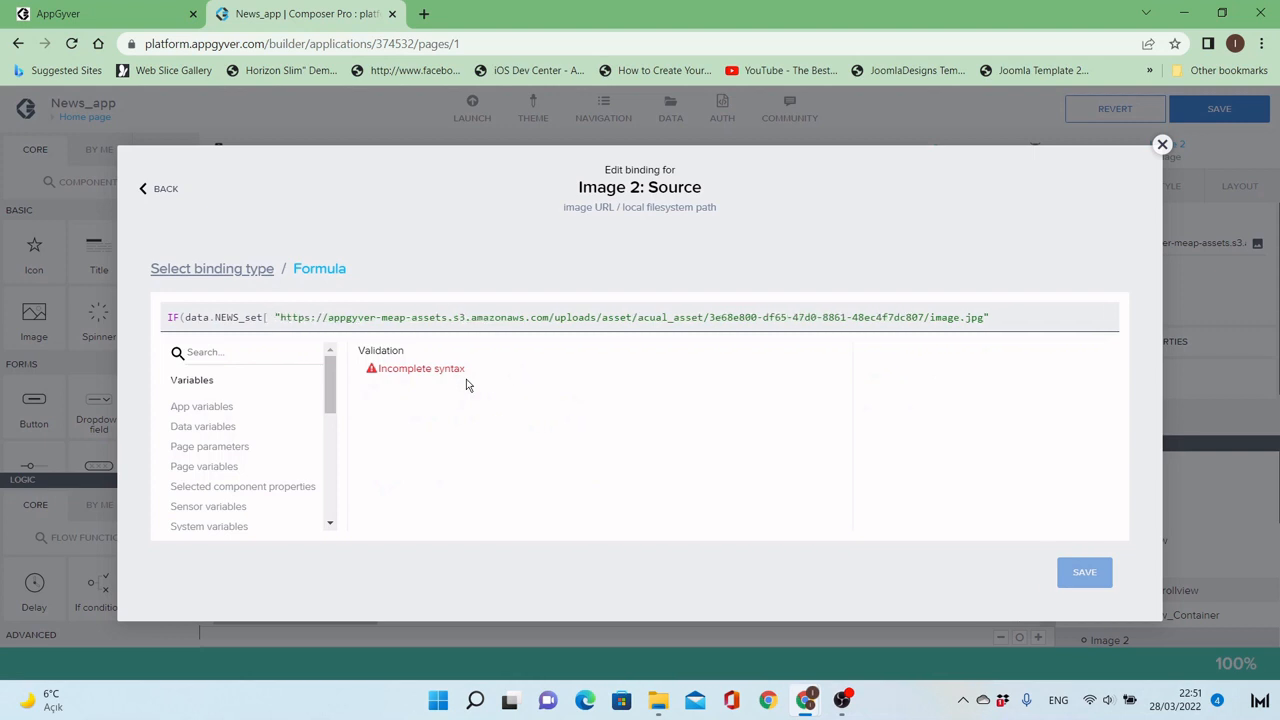
text(pageVars.)
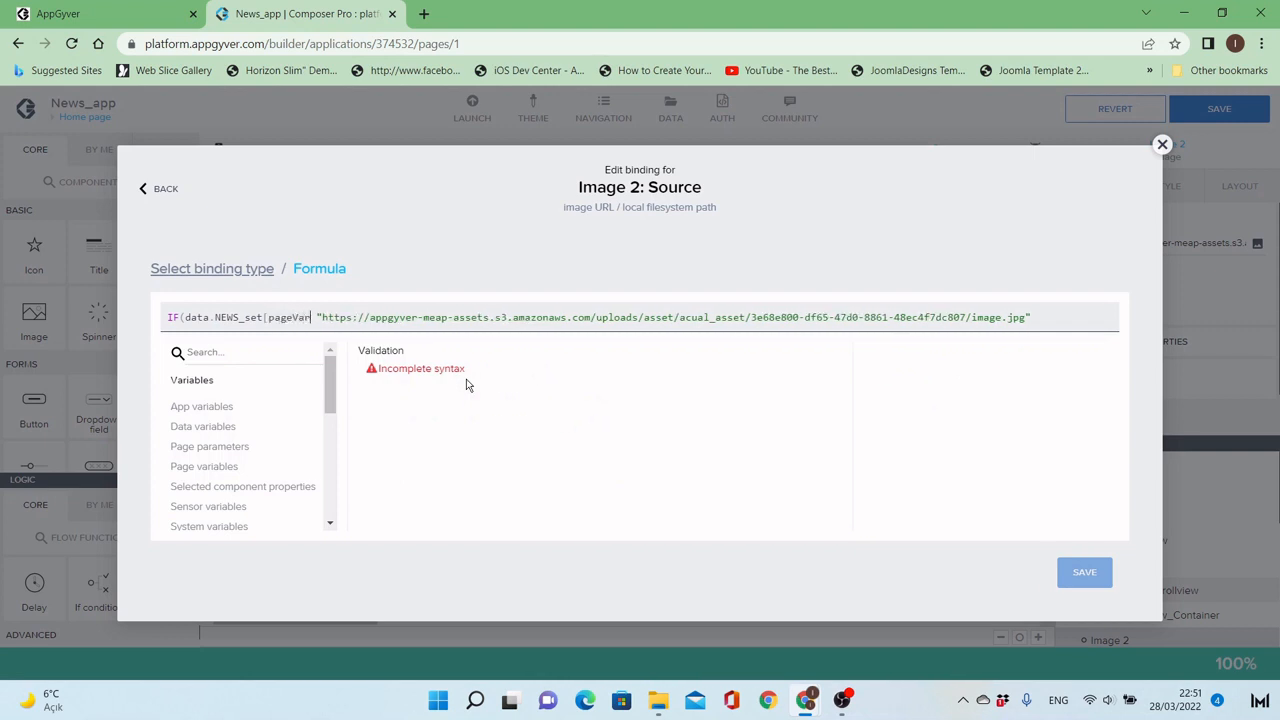
text(selected)
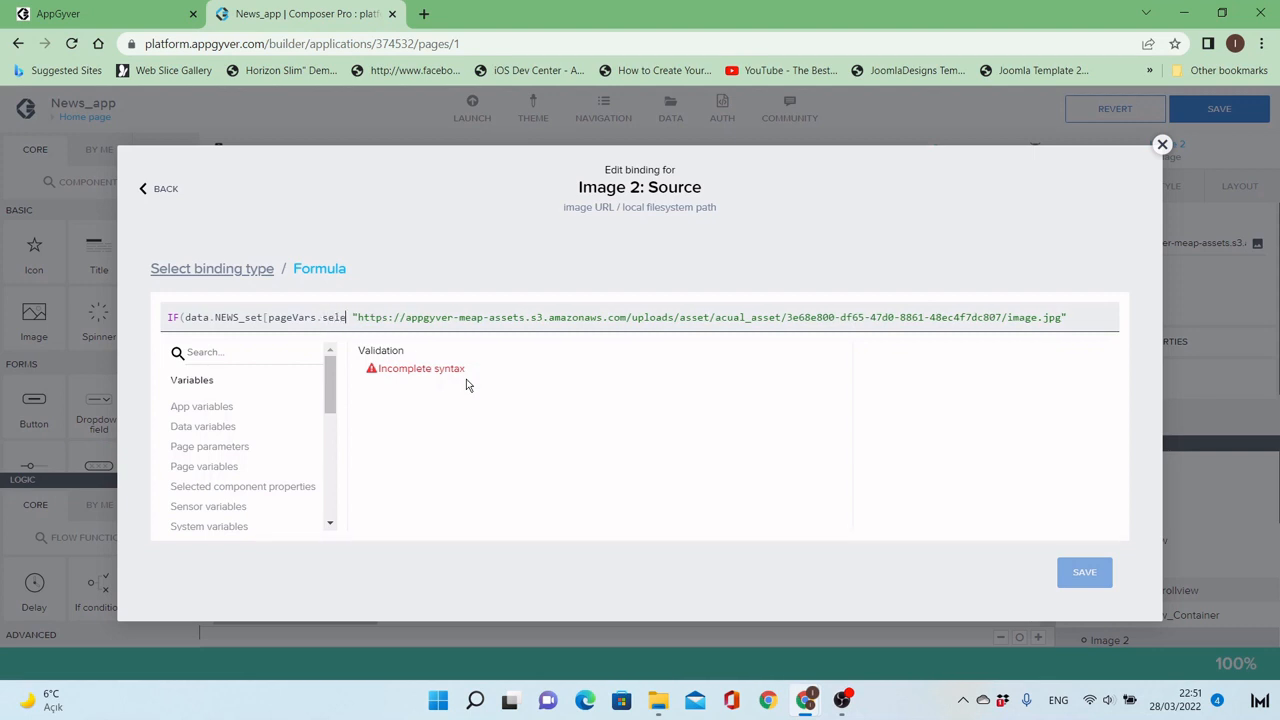
text(Image)
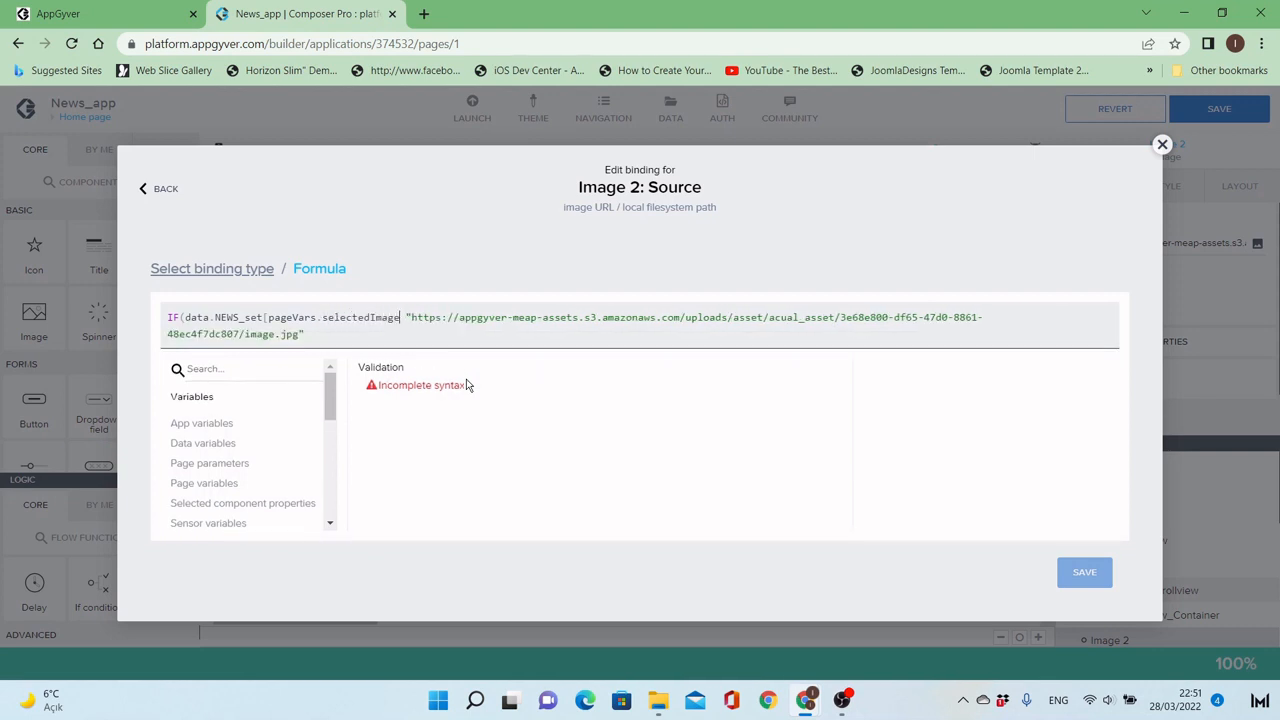
text( -1)
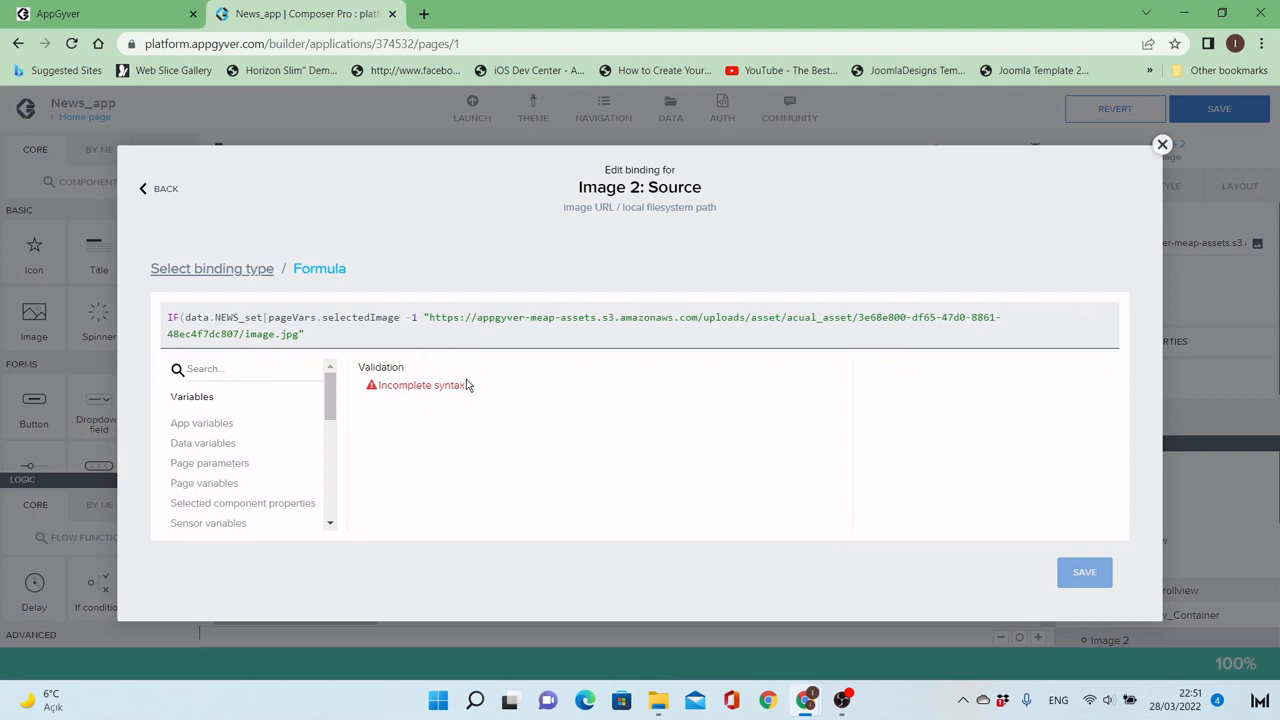
text(])
text(,)
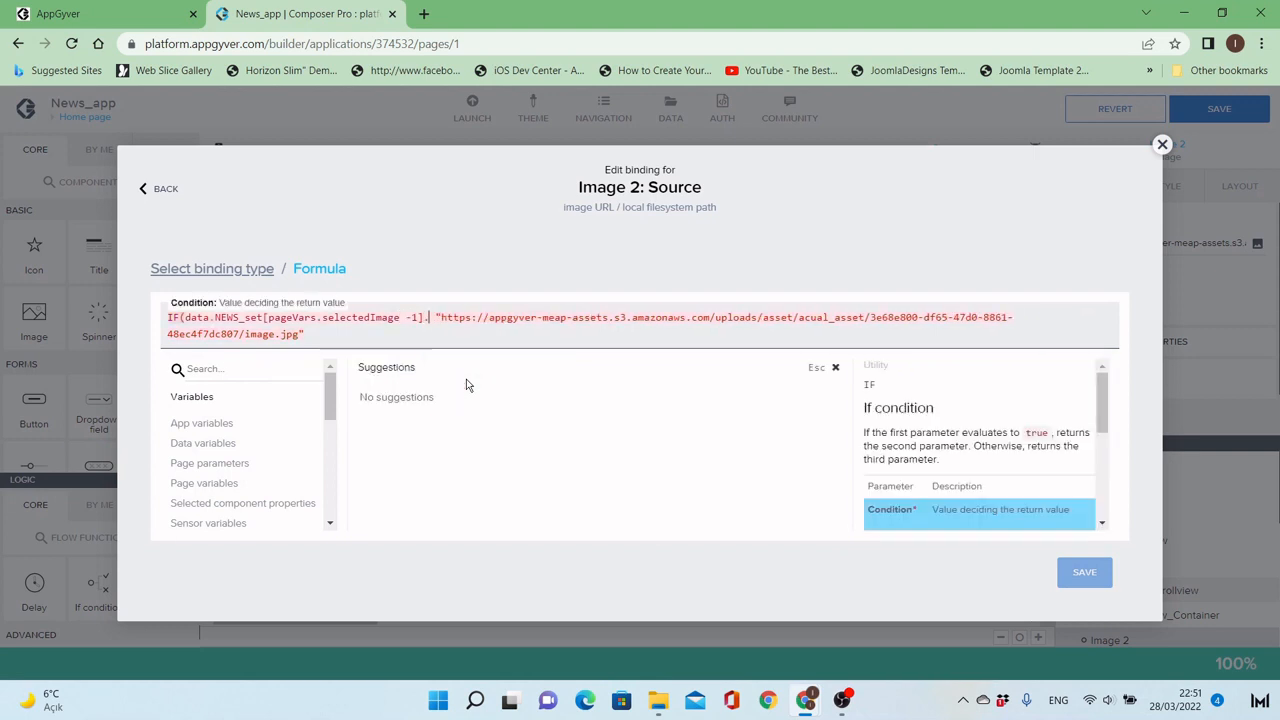
text(ima)
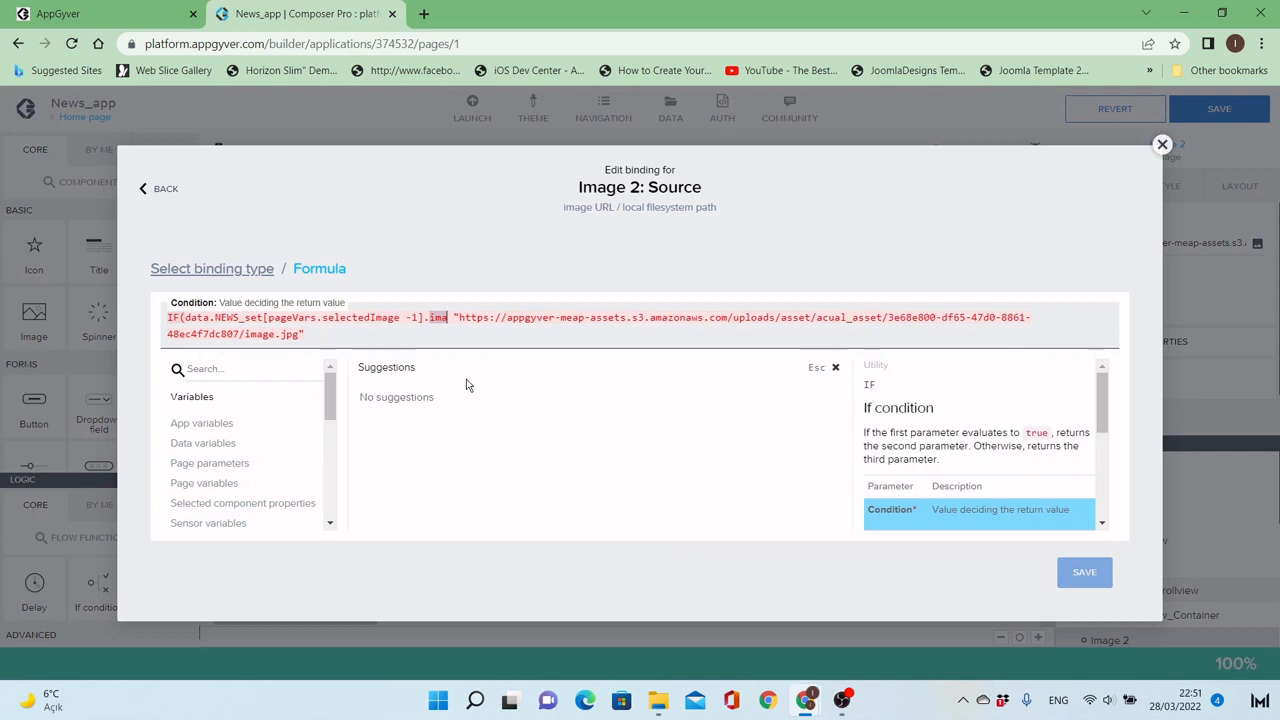
text(ge))
key(BackSpace)
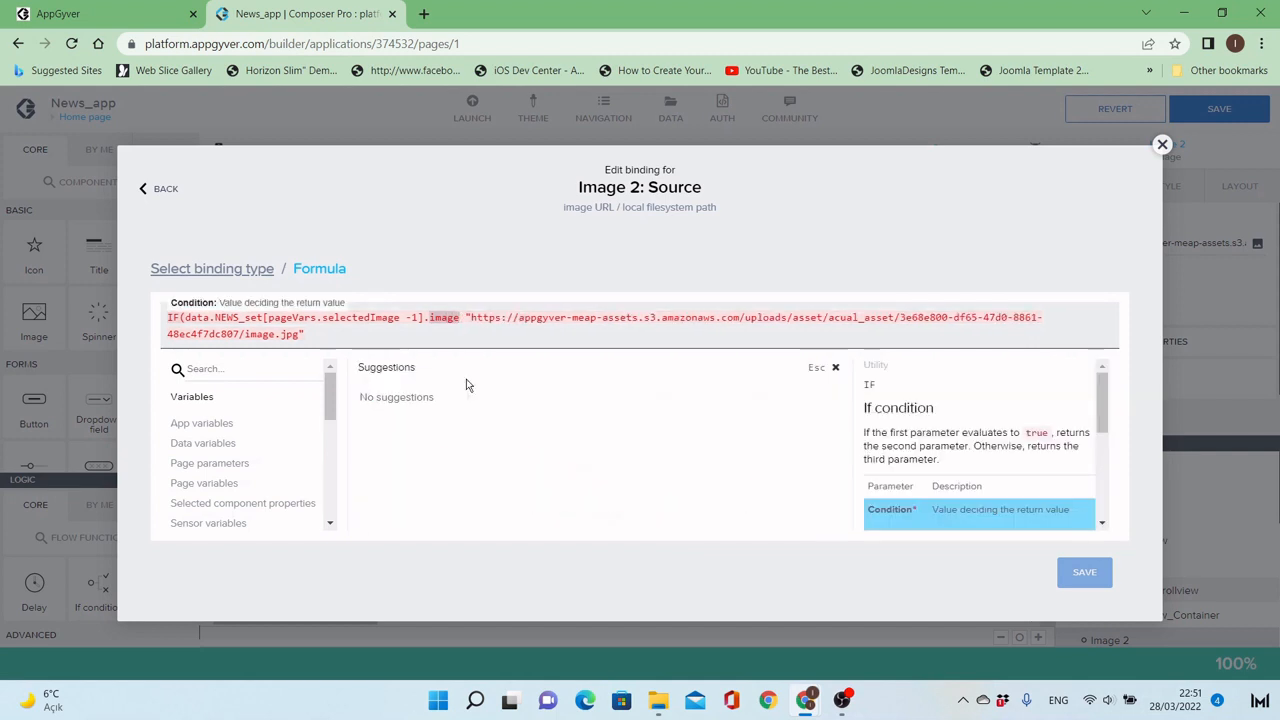
text(url)
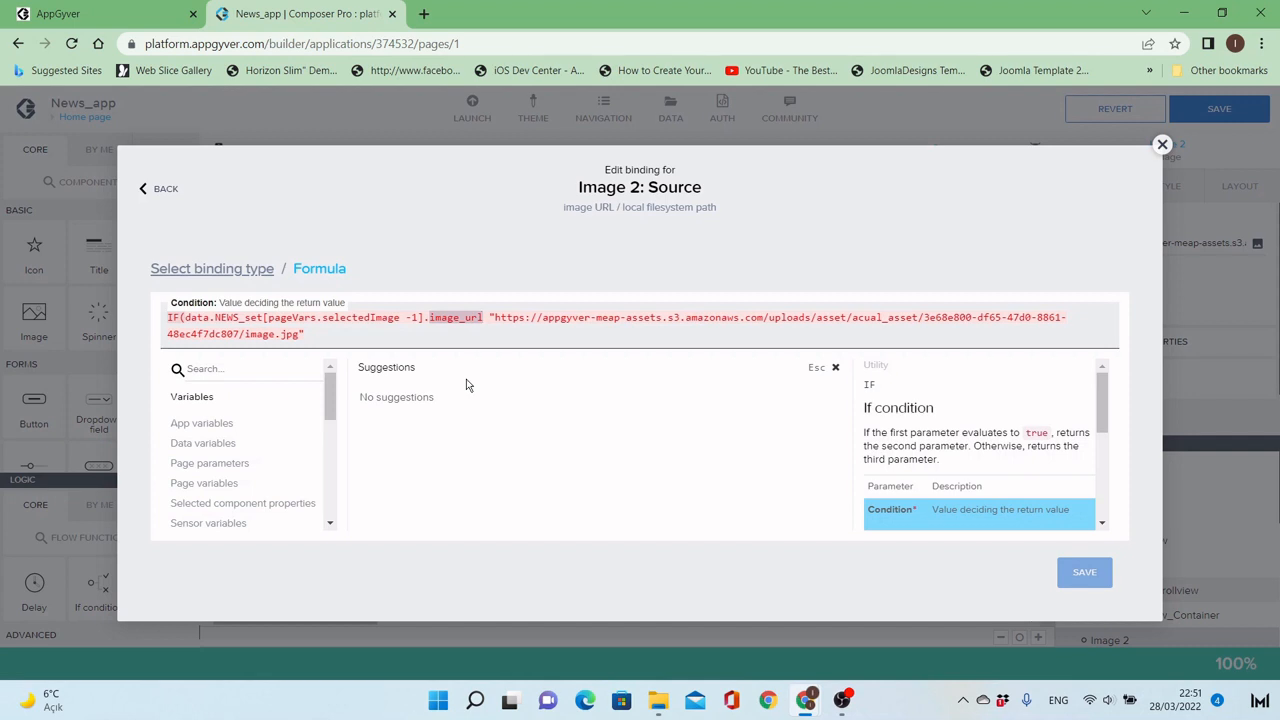
text(,)
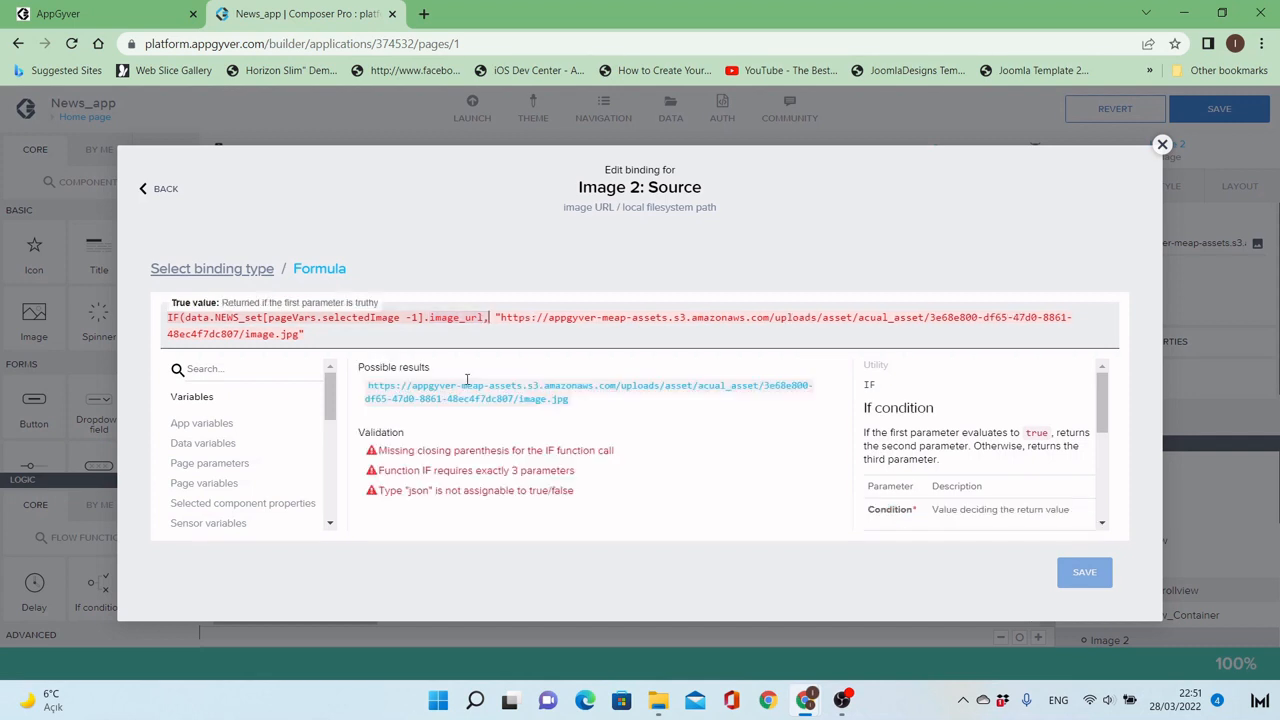
key(Left)
text(===nul)
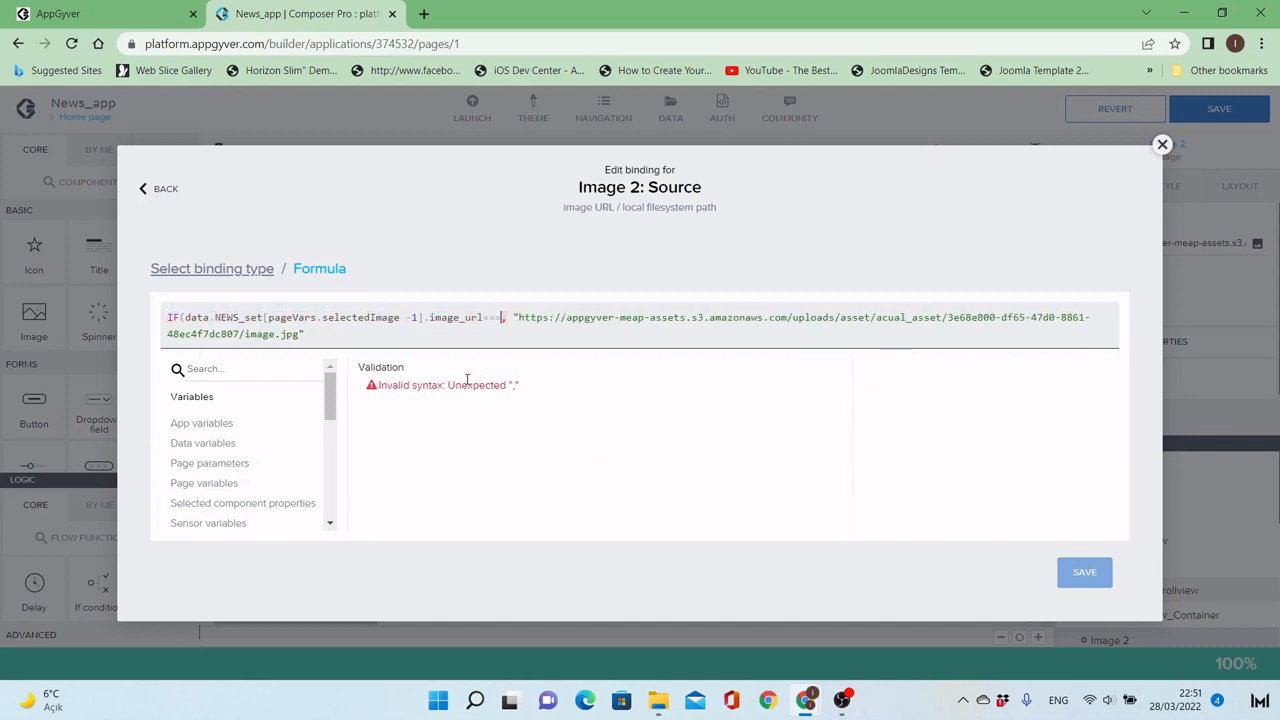
text(l)
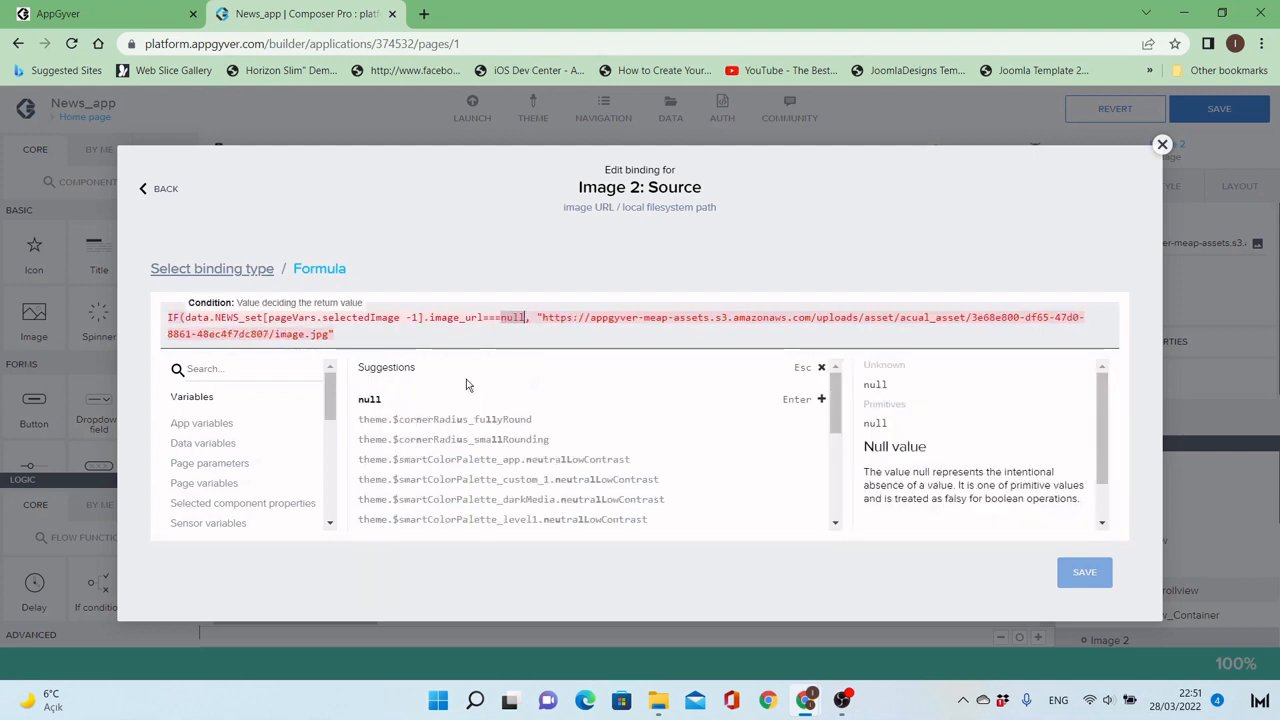
Step: Add the image_url expression as the IF's false value, close it, and save the binding
key(Right)
key(Delete)
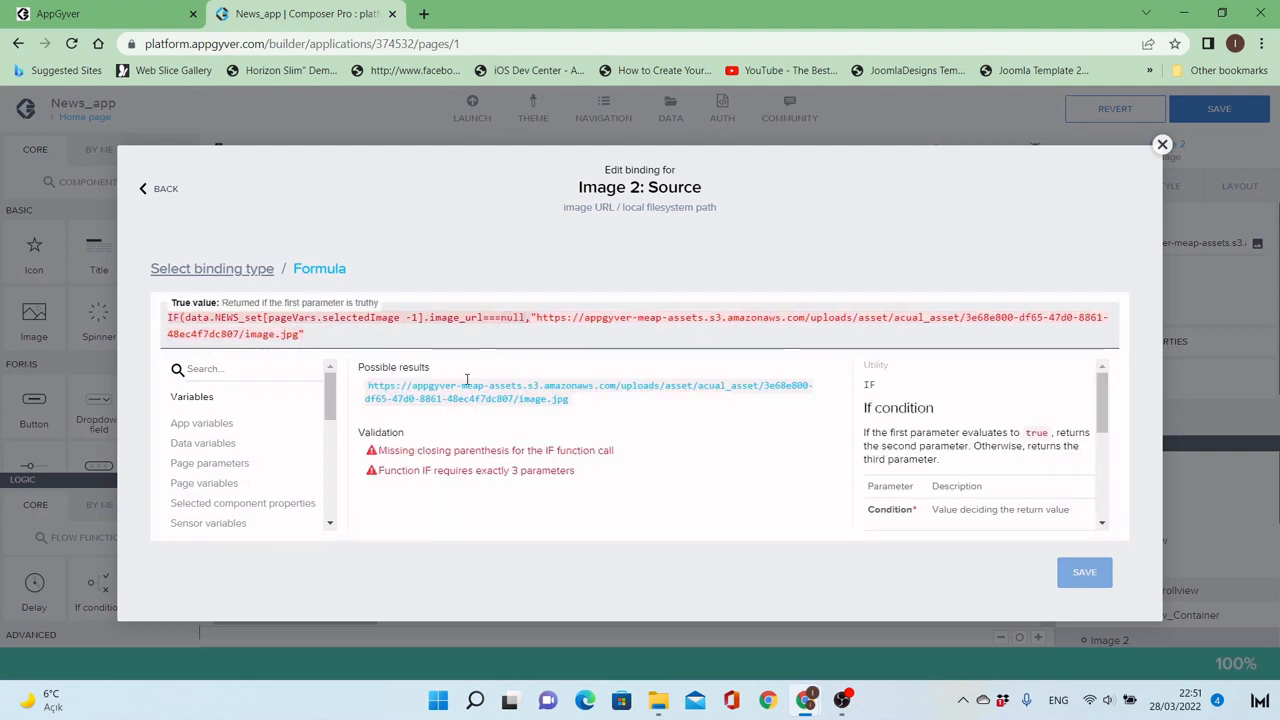
text(,)
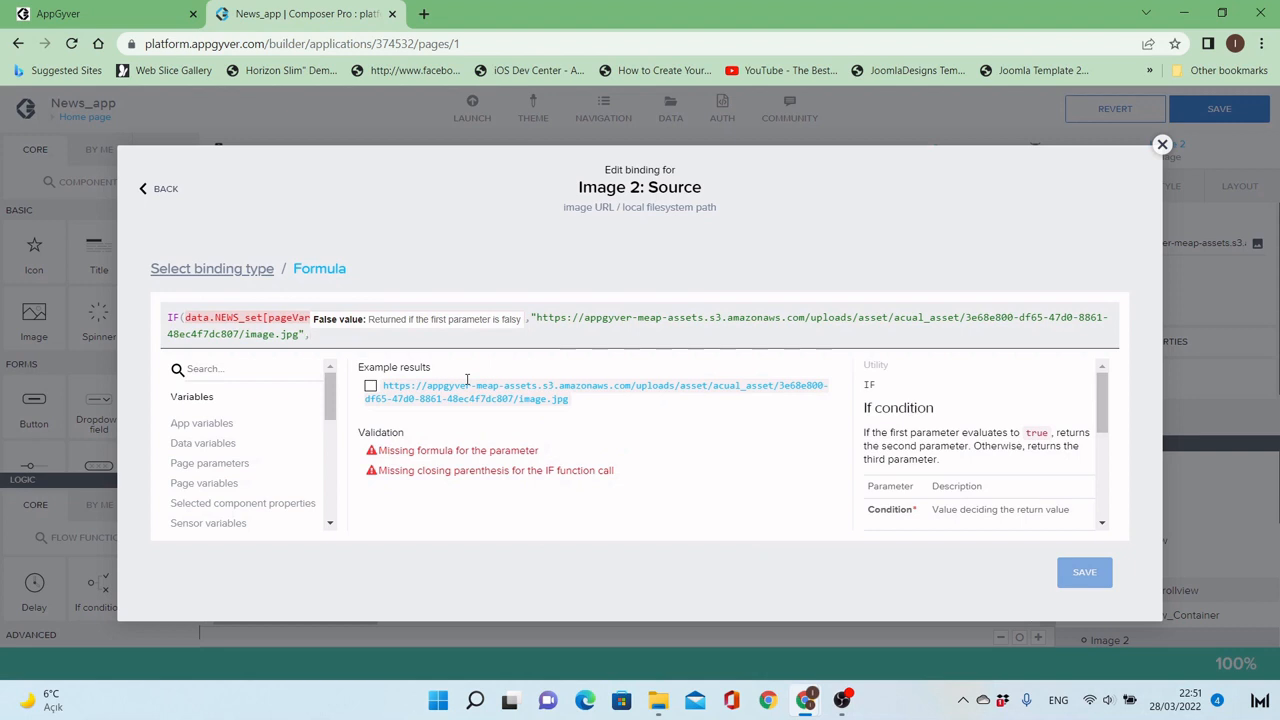
key(Up)
key(ctrl+Left)
key(ctrl+Left)
key(ctrl+Left)
key(ctrl+Left)
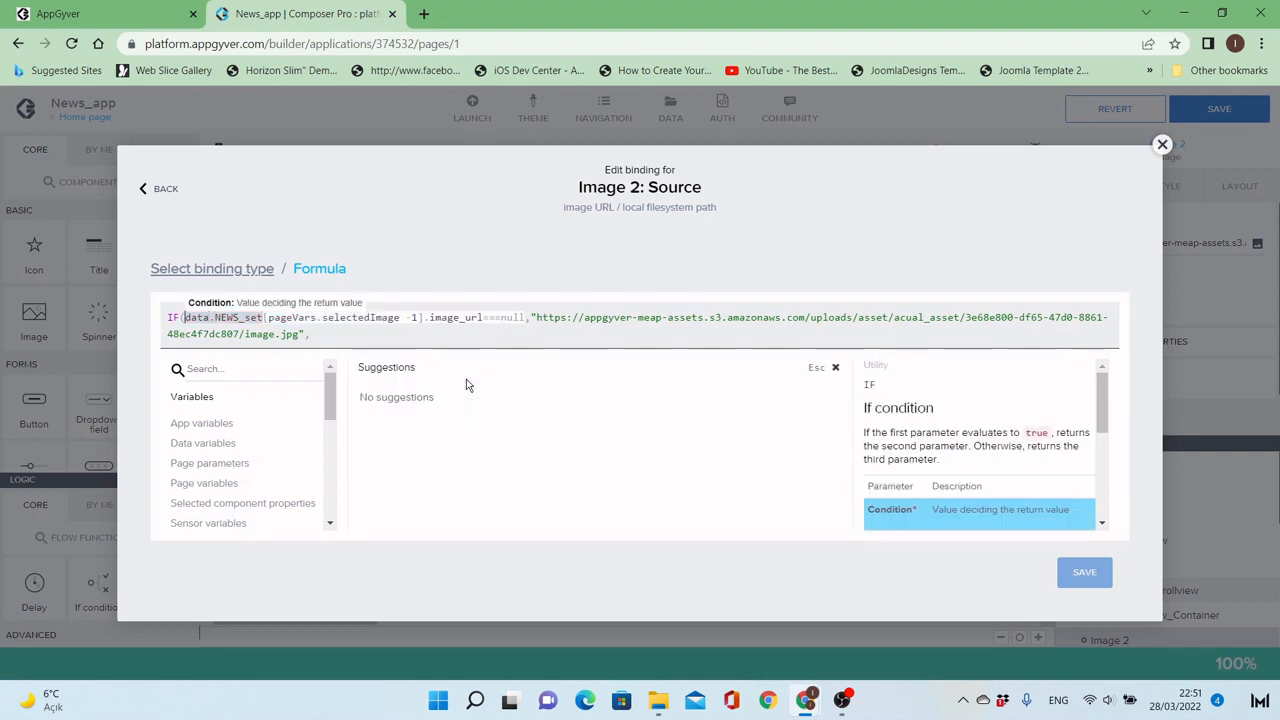
key(ctrl+shift+Right)
key(ctrl+shift+Right)
key(ctrl+shift+Right)
key(ctrl+shift+Right)
key(ctrl+shift+Right)
key(ctrl+shift+Right)
key(ctrl+shift+Right)
key(ctrl+c)
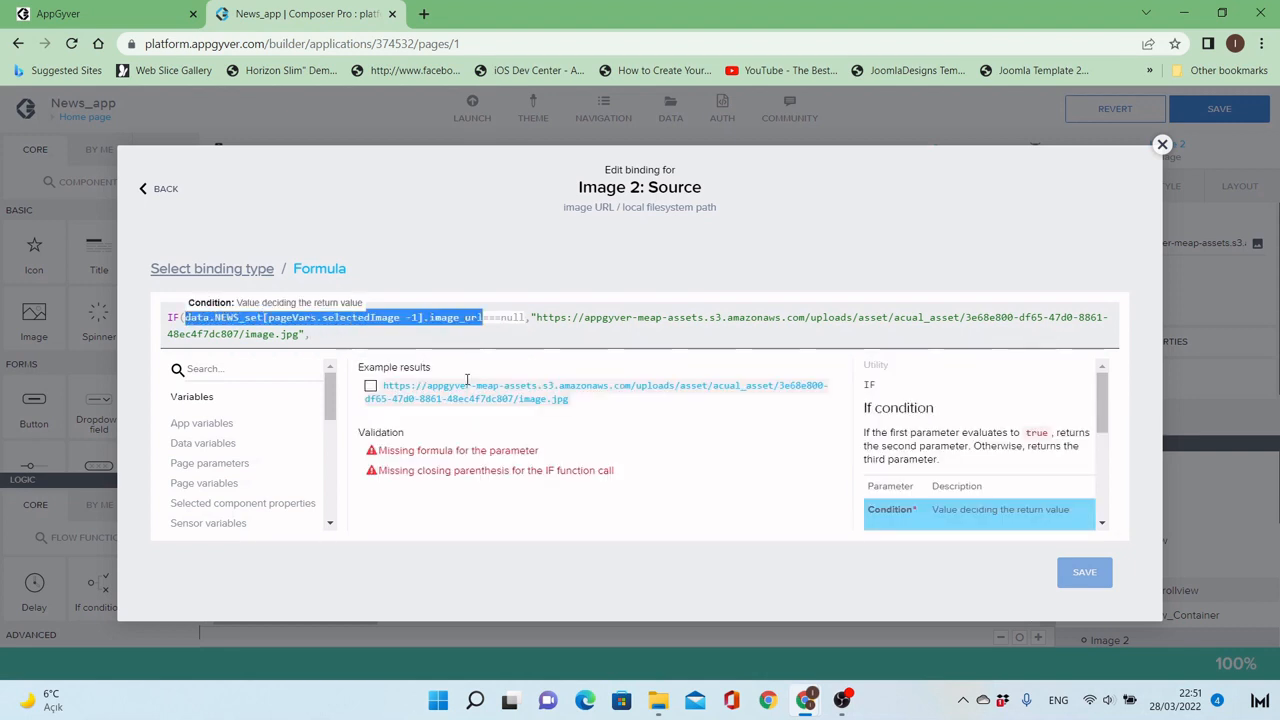
key(ctrl+End)
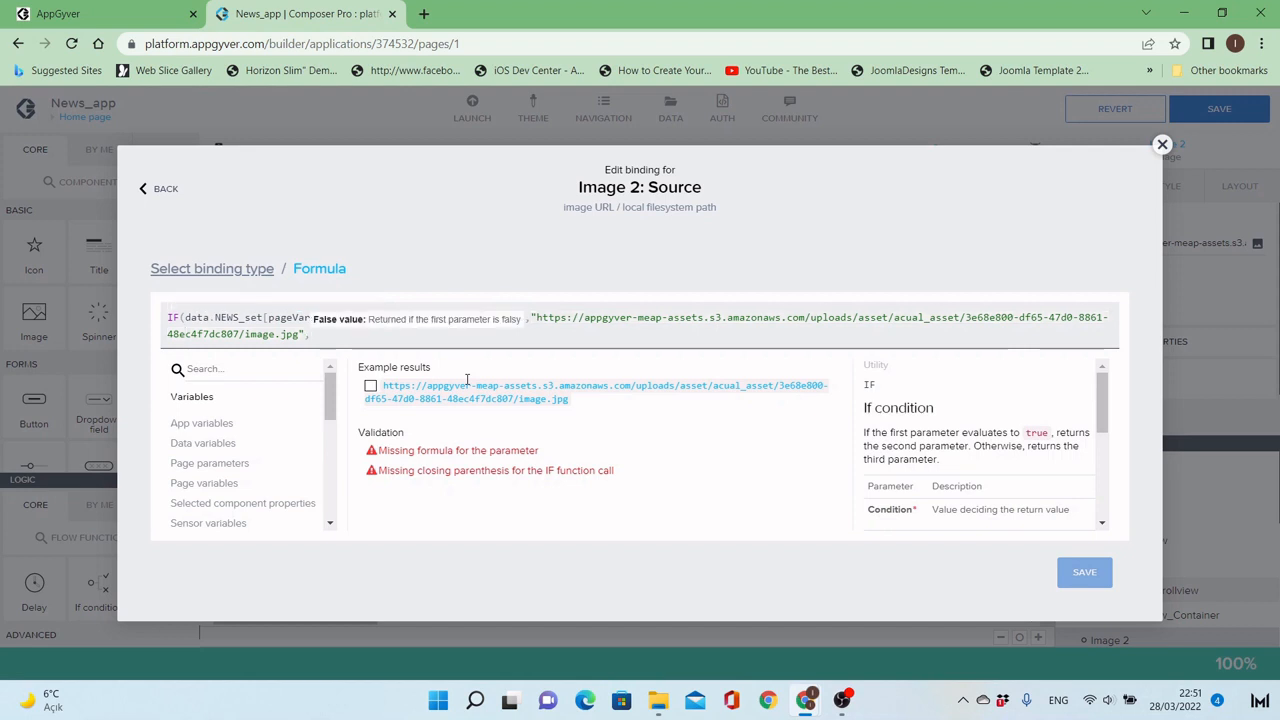
key(ctrl+v)
text())
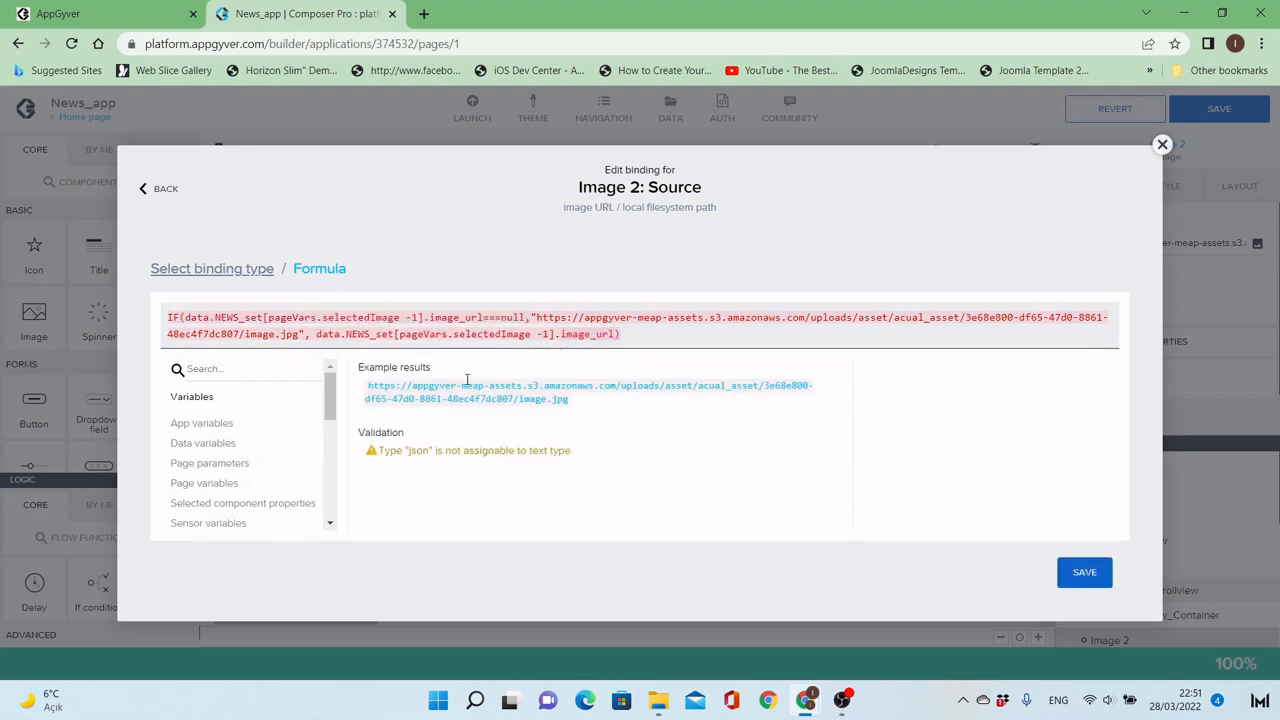
click(1083, 572)
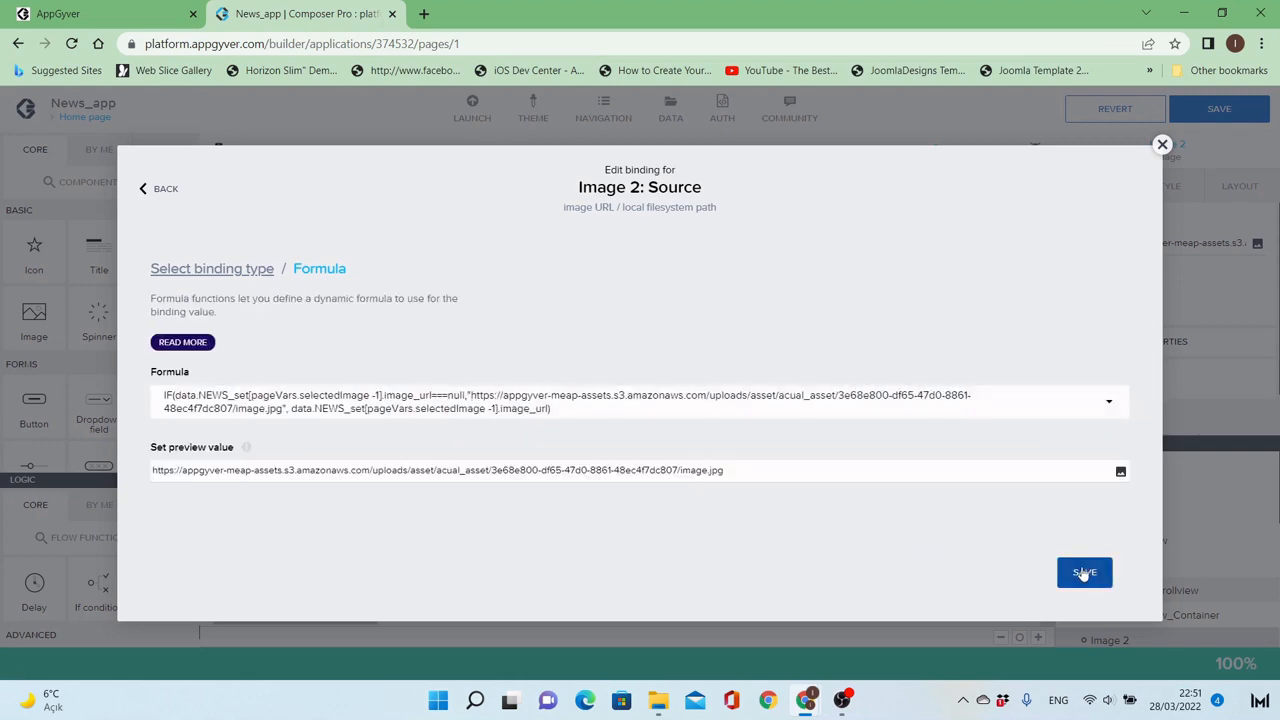
click(1083, 572)
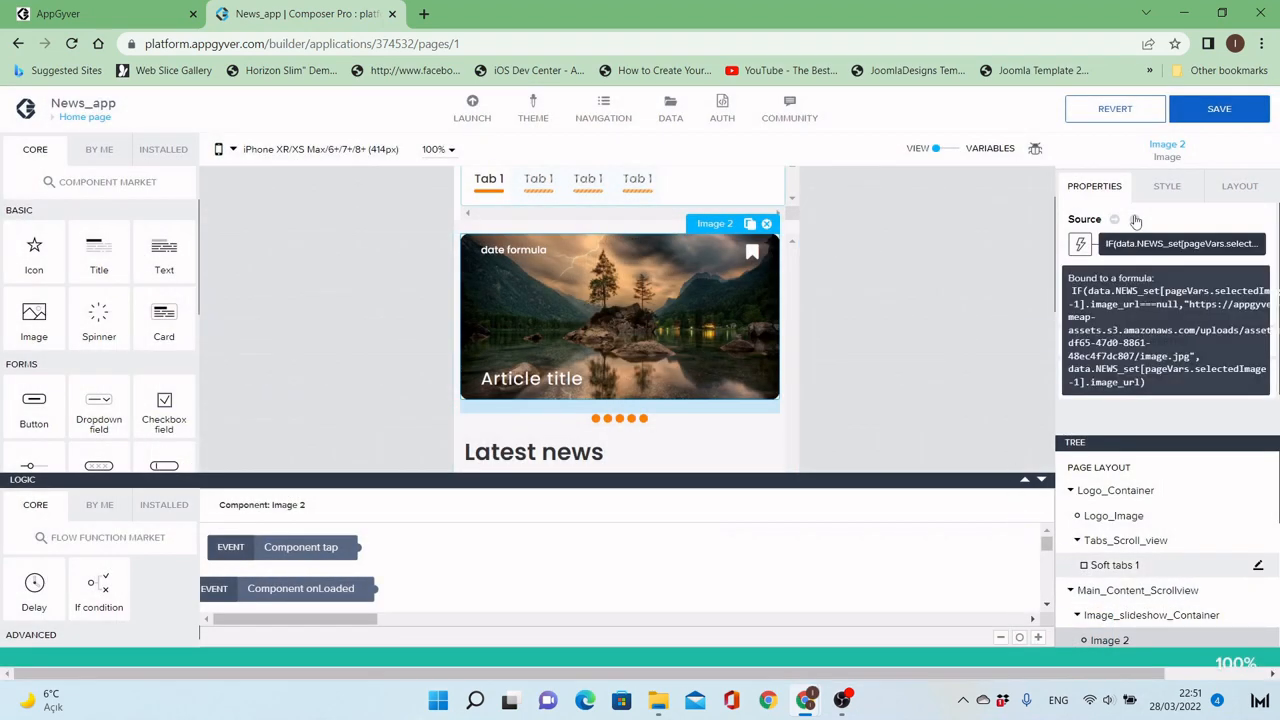
Step: Make the first dot's tap assign static number 1 to selectedImage, saving before and after
click(1202, 110)
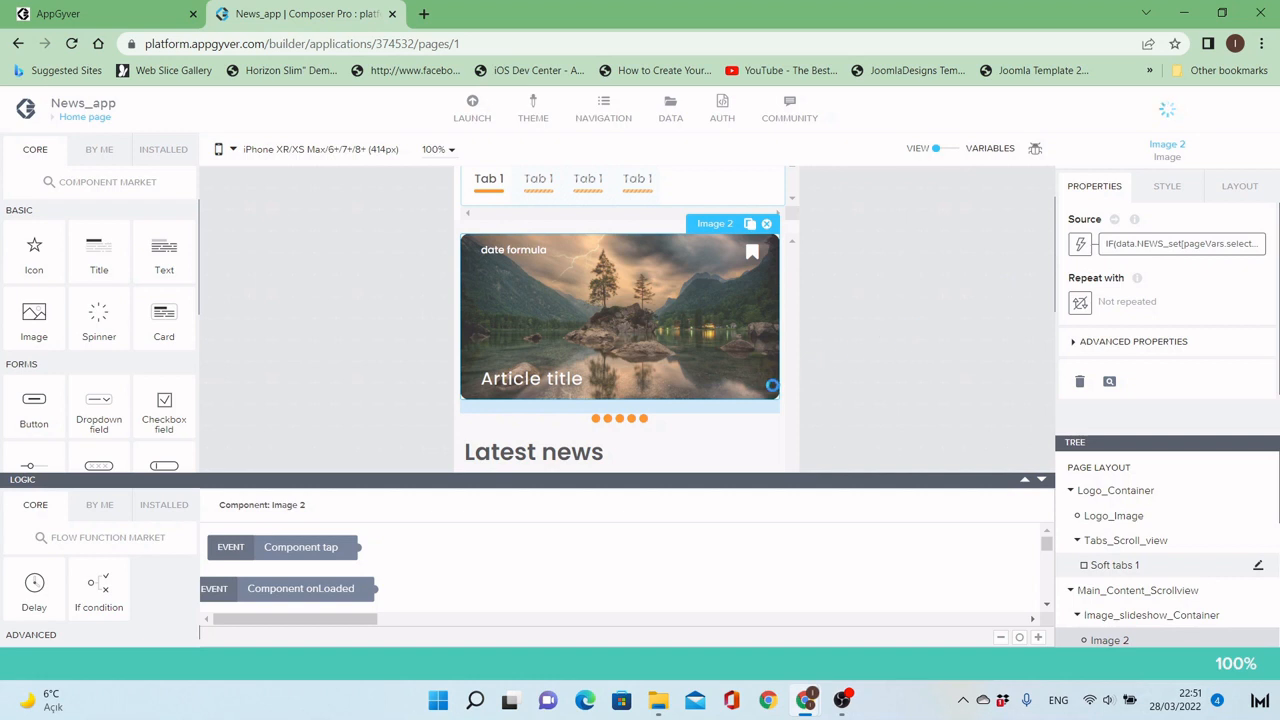
click(597, 420)
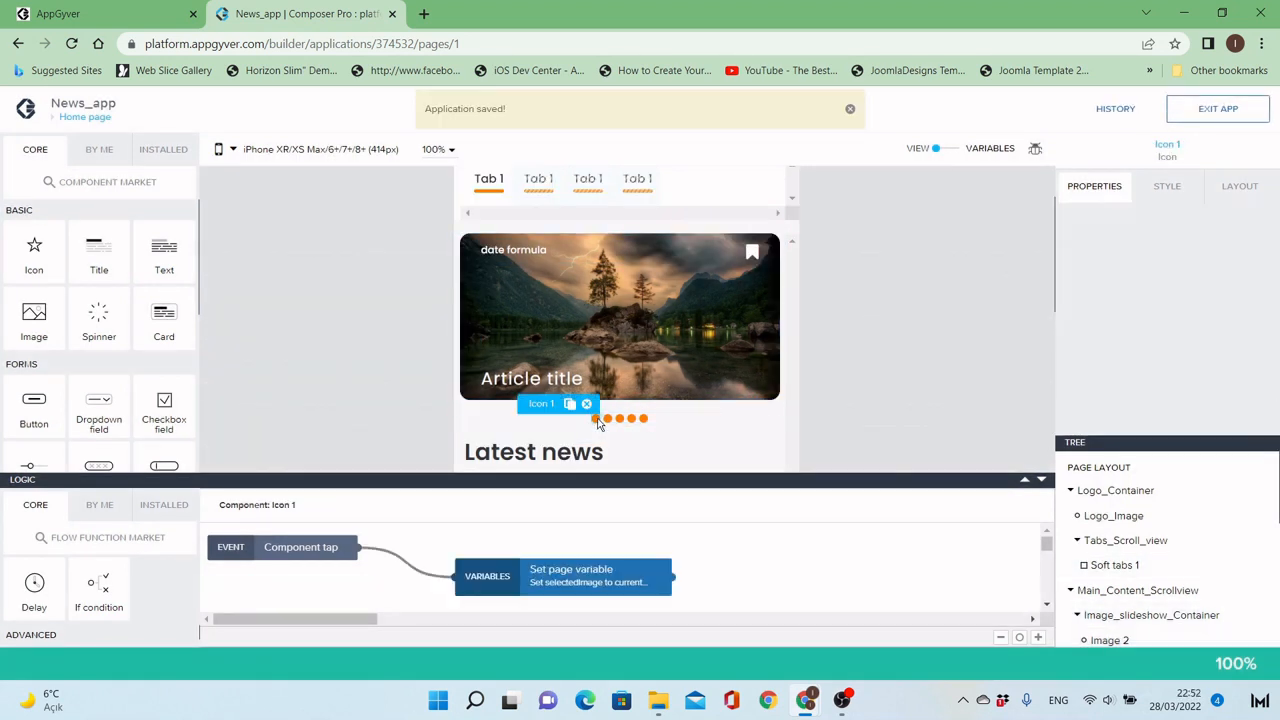
click(620, 585)
scroll(1140, 345, down, 1)
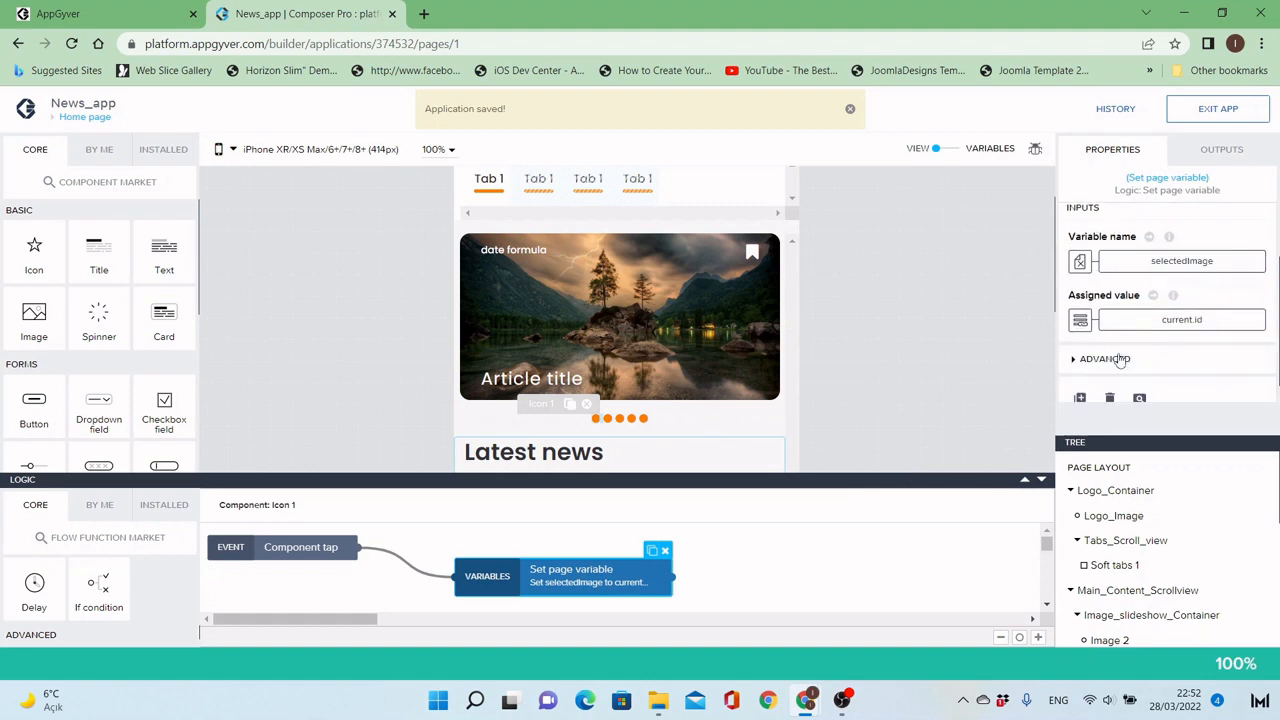
click(1149, 322)
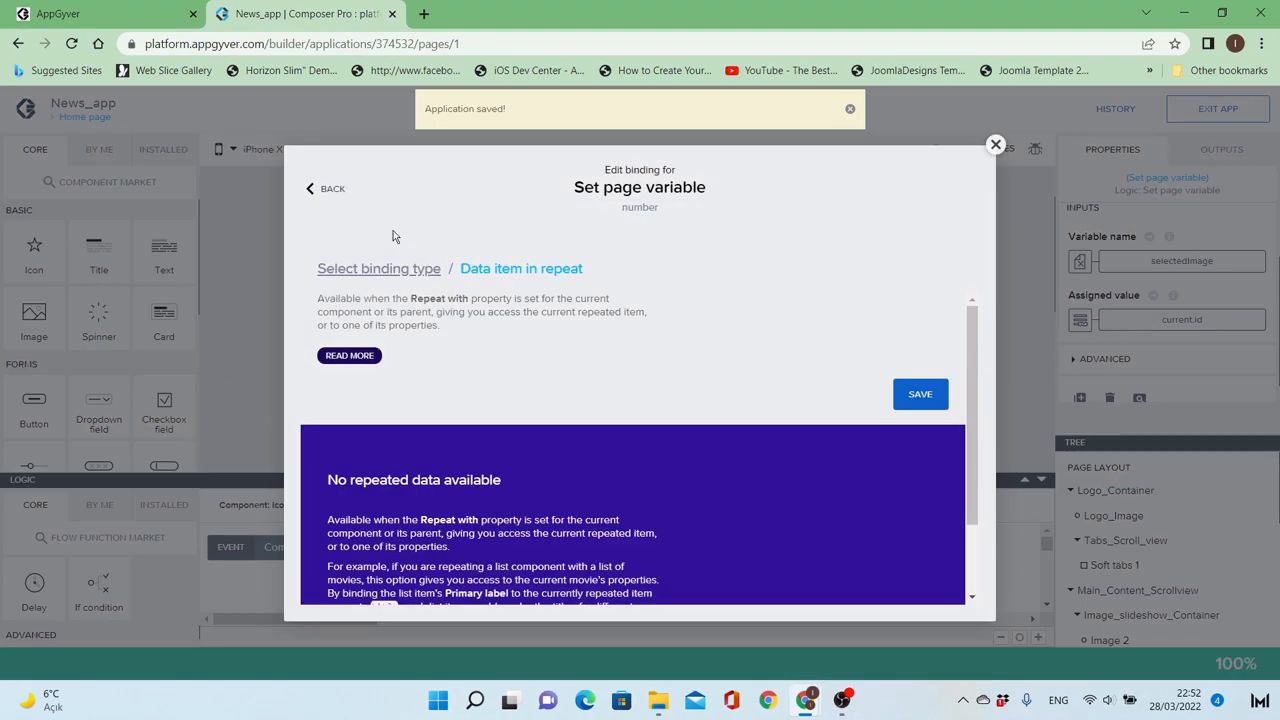
click(352, 268)
click(380, 358)
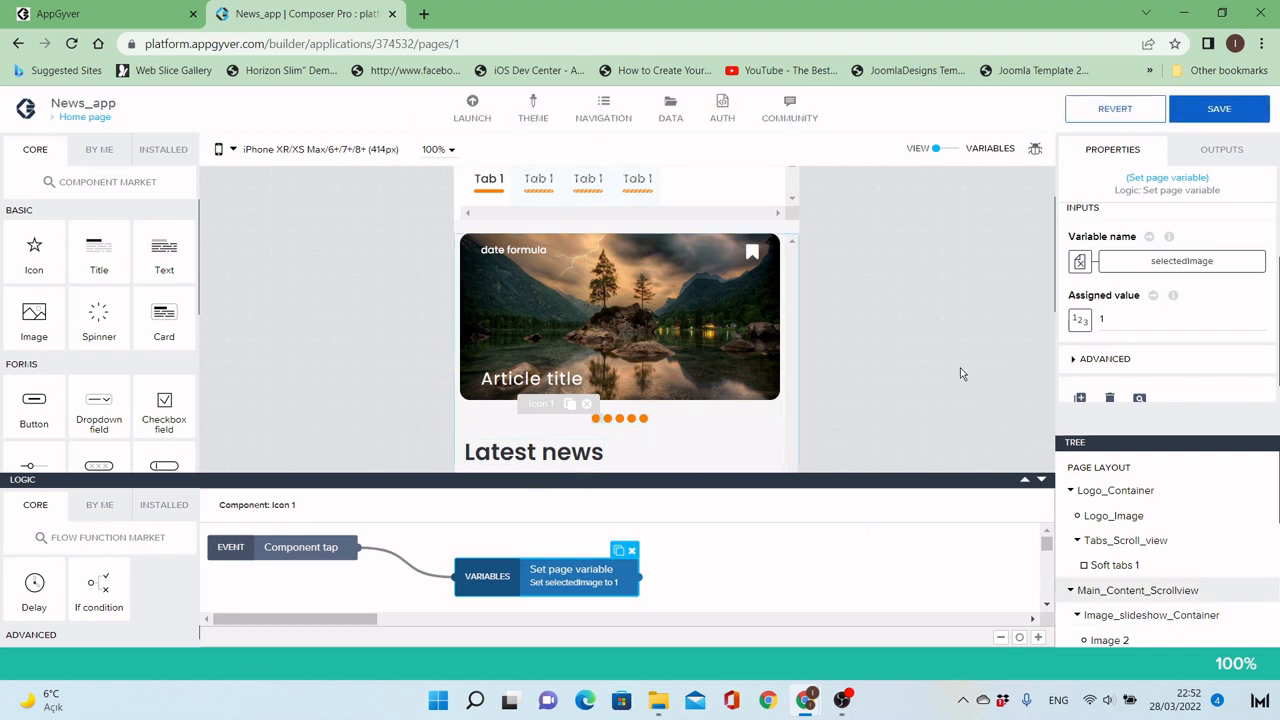
click(608, 420)
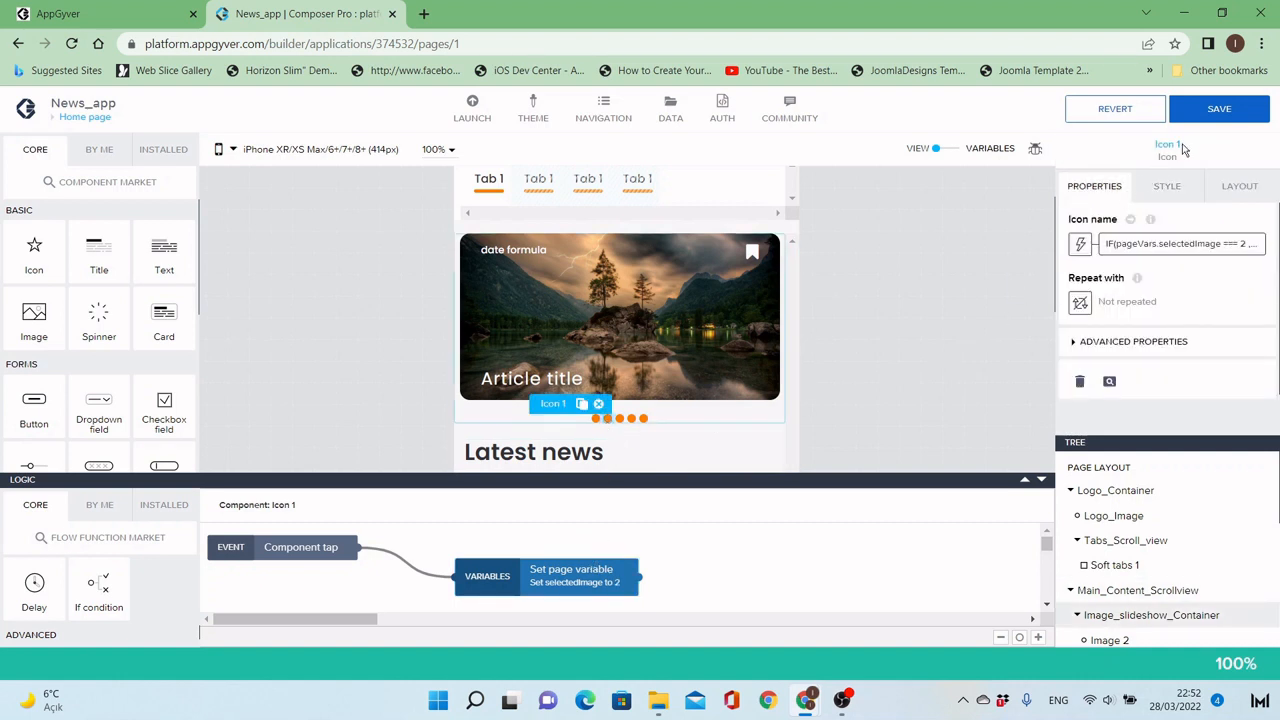
click(1200, 115)
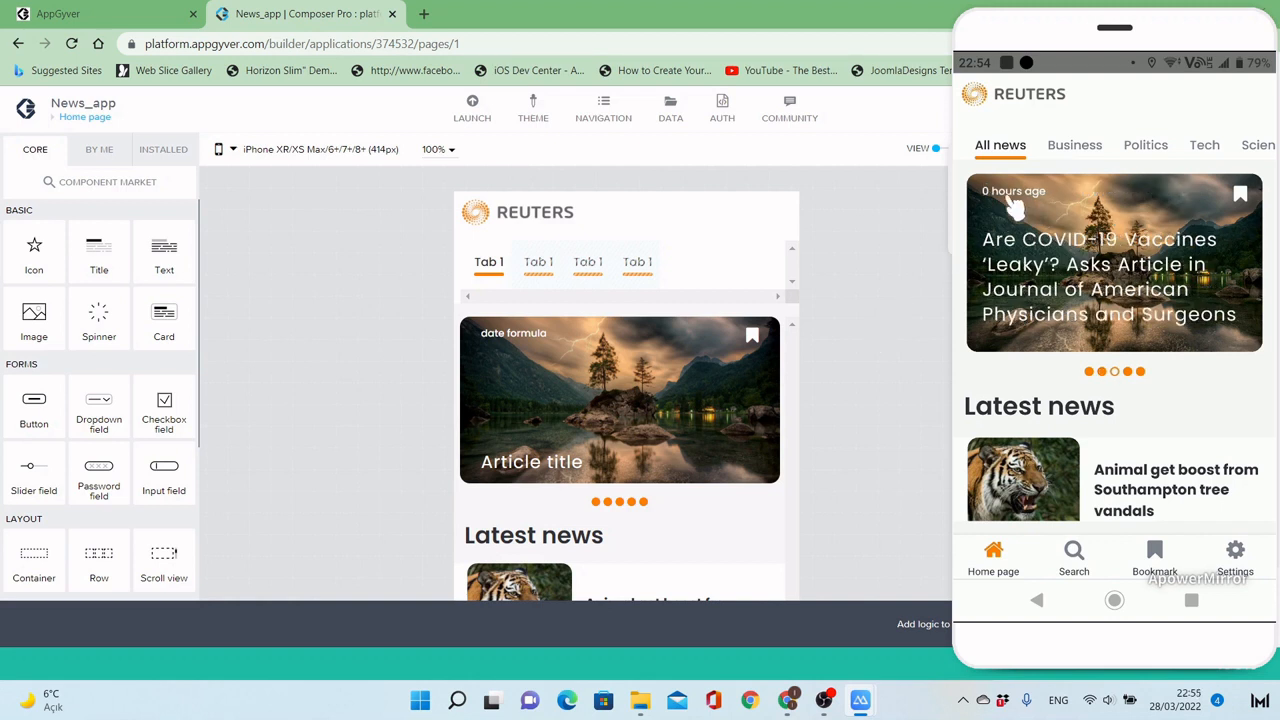
Step: In Time_slideshow's content formula, add the "minutes" unit and change the 60 threshold to 59
click(891, 365)
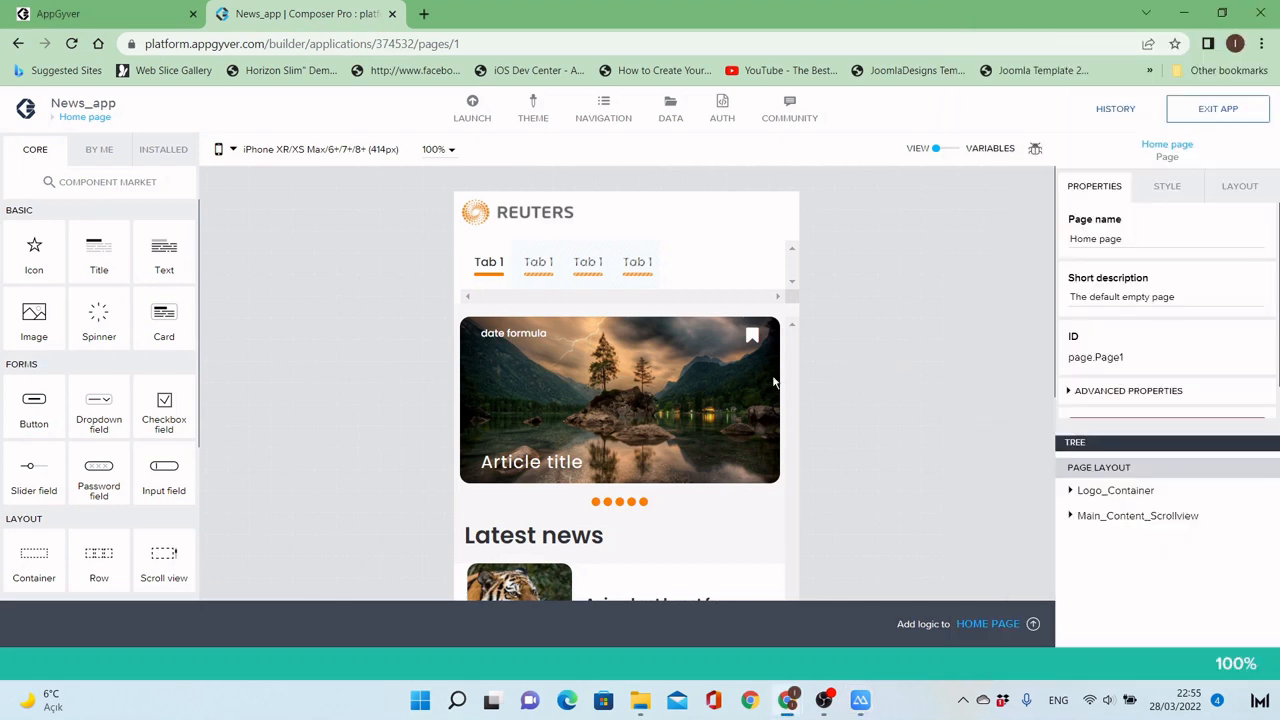
click(530, 332)
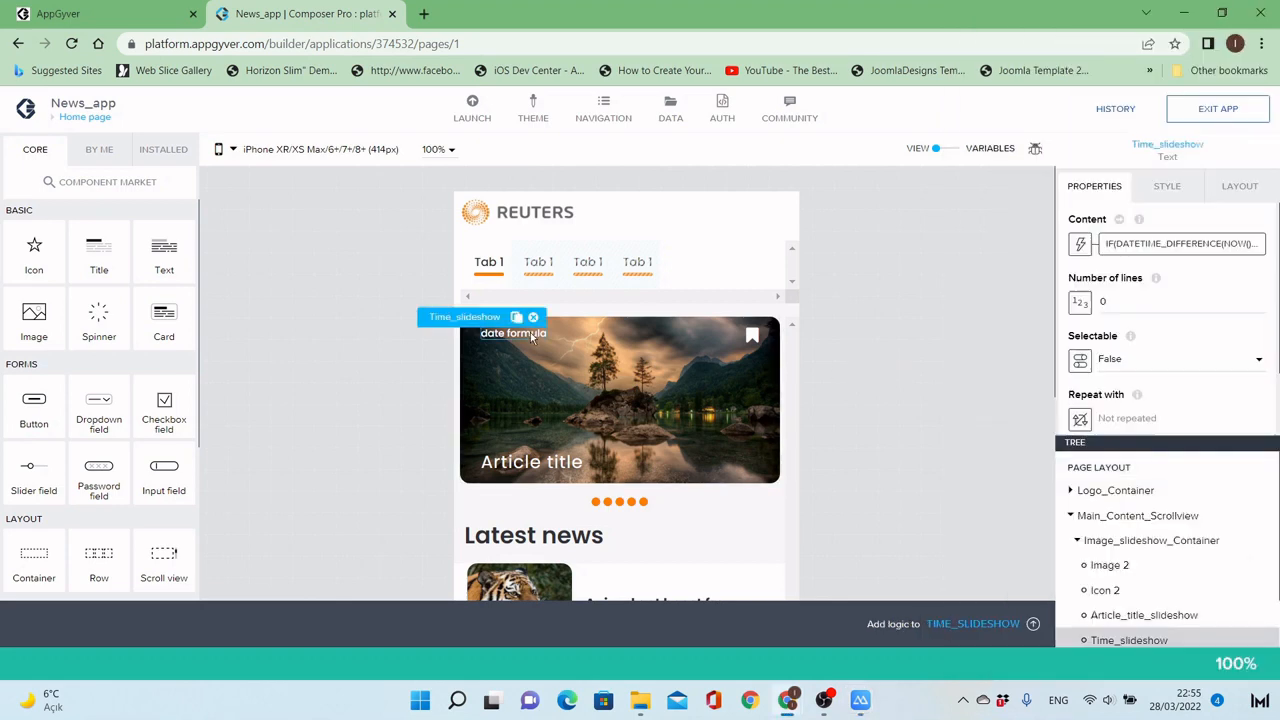
click(1172, 245)
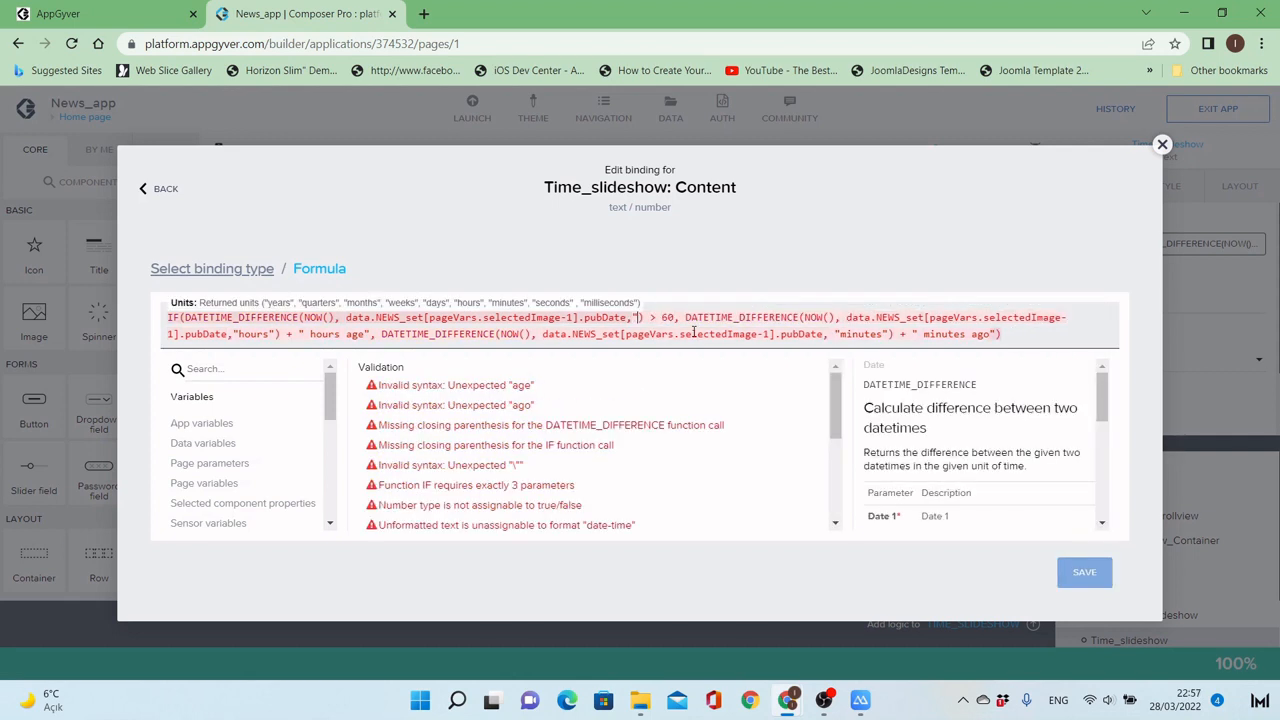
text(")
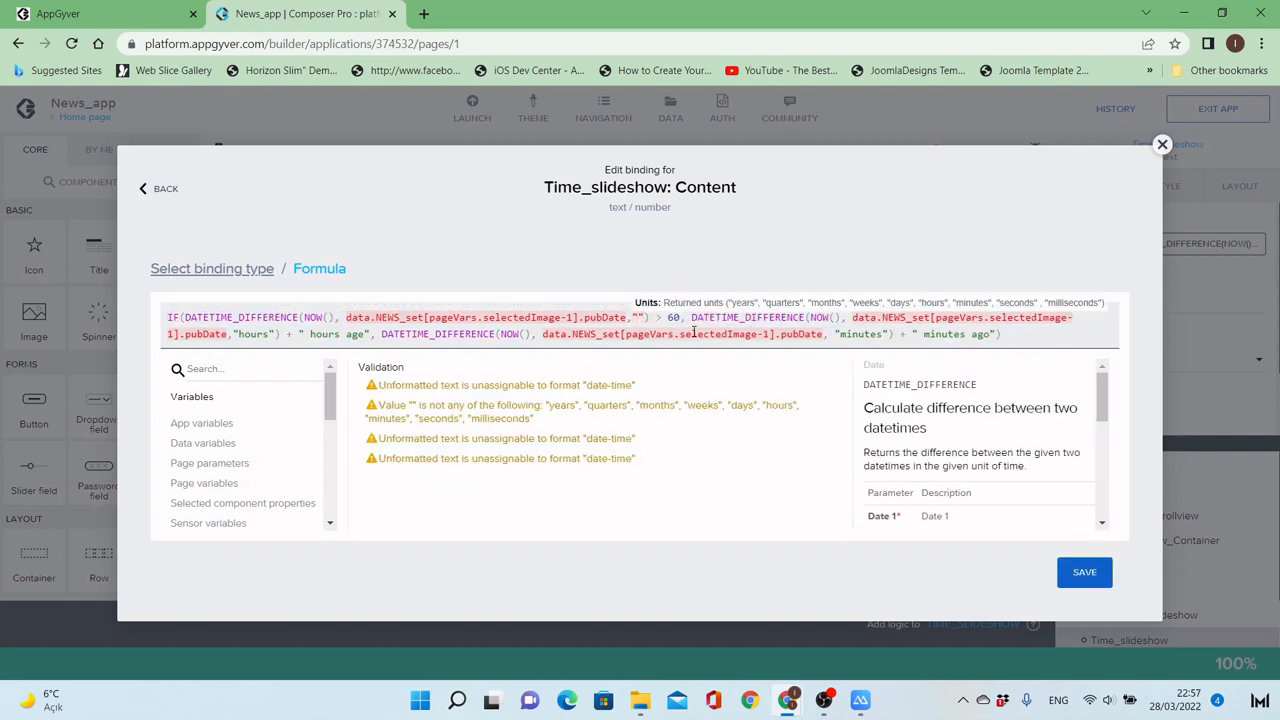
text(minutes)
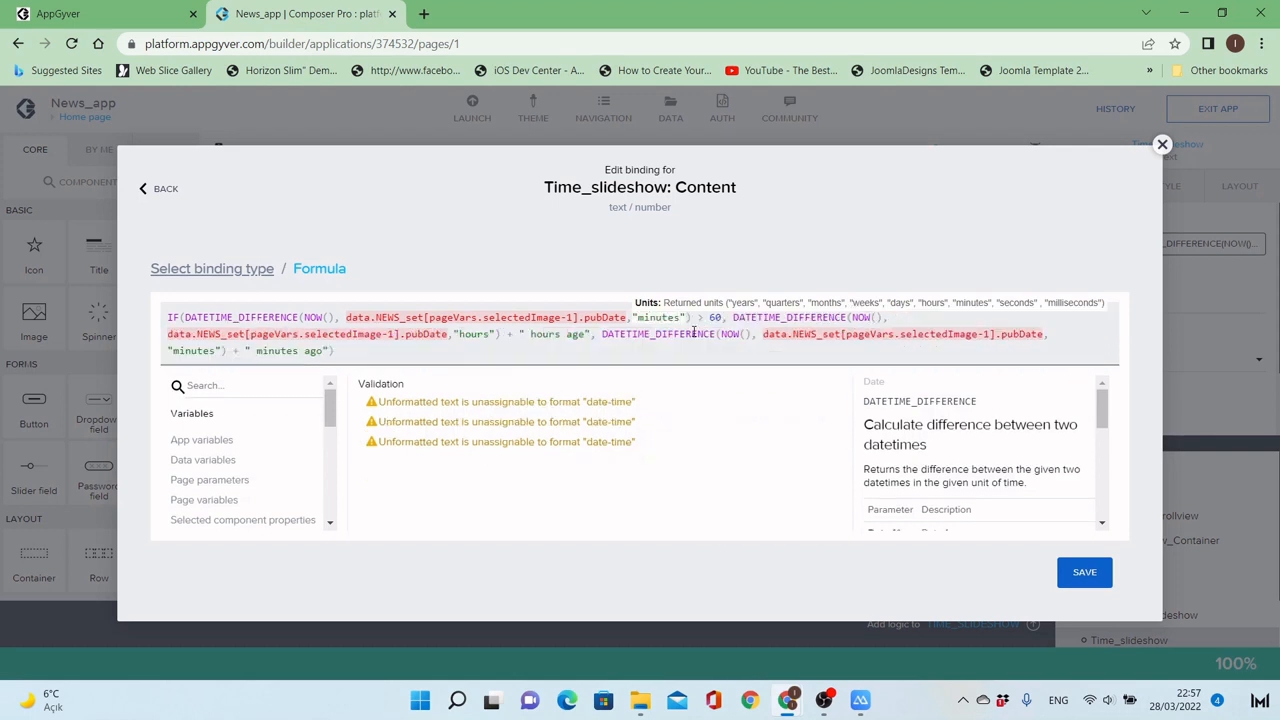
key(Right)
key(Right)
key(Right)
key(Right)
key(Right)
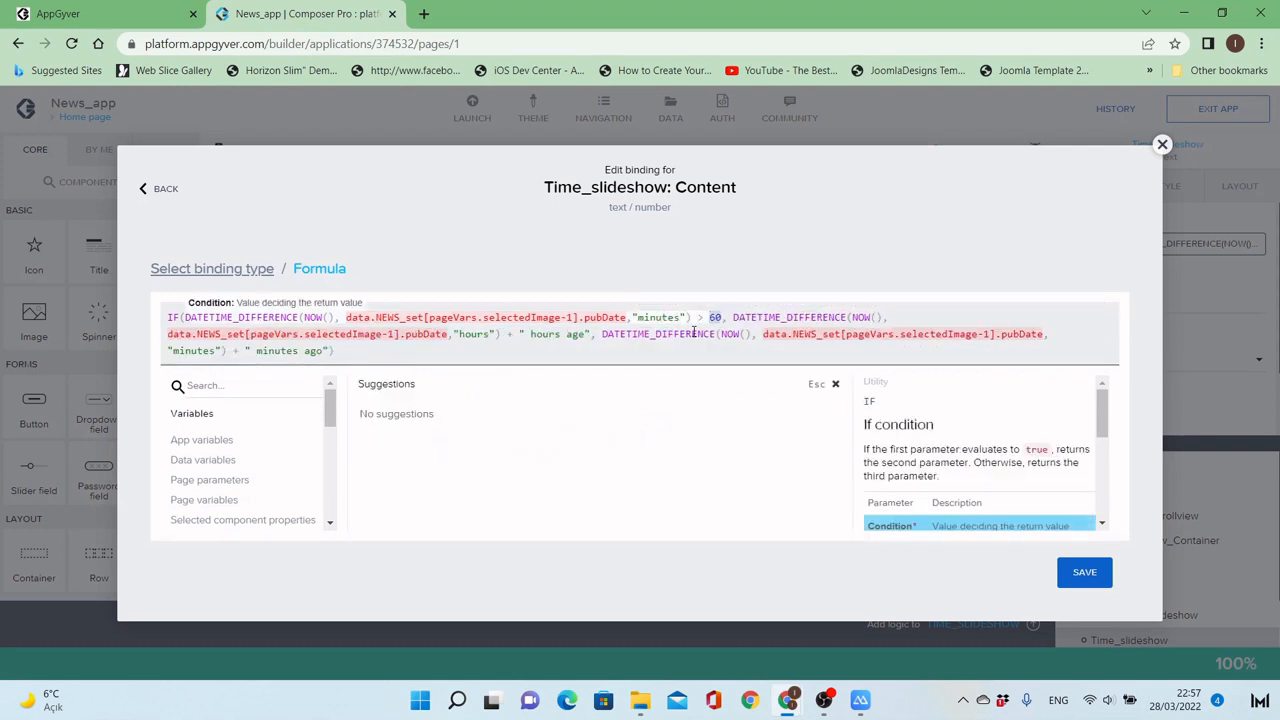
key(shift+Right)
key(shift+Right)
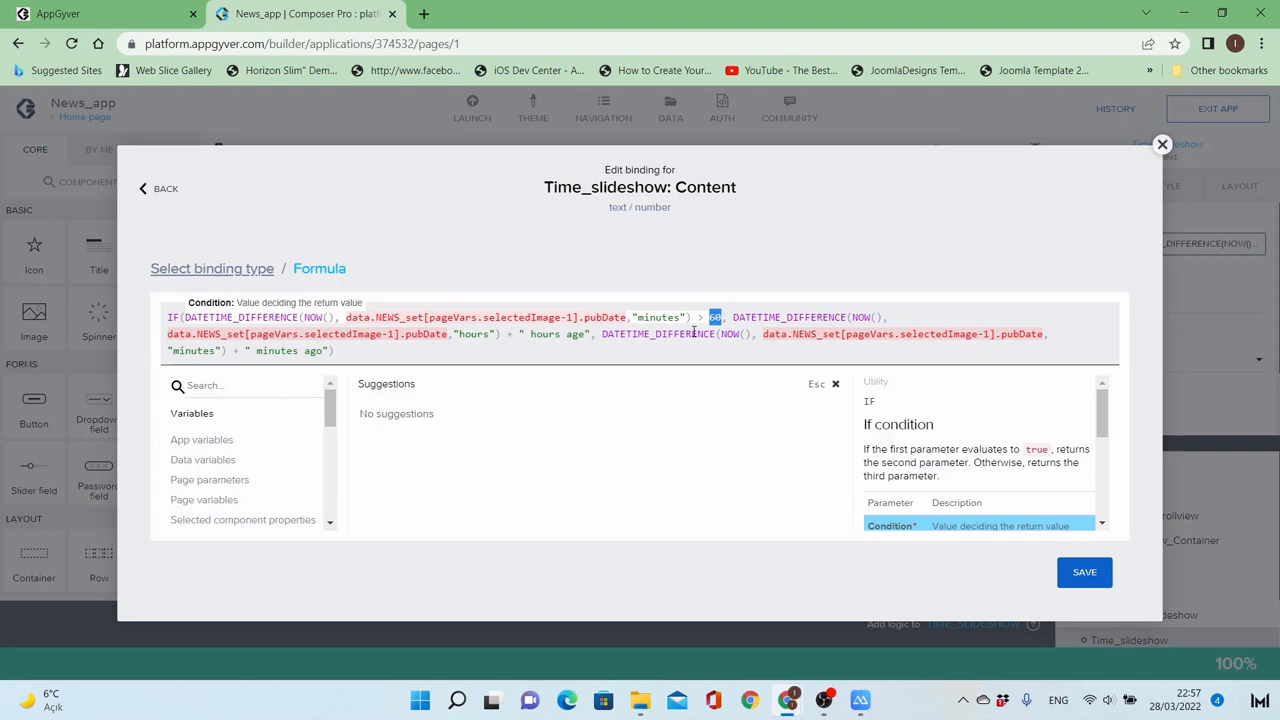
text(59)
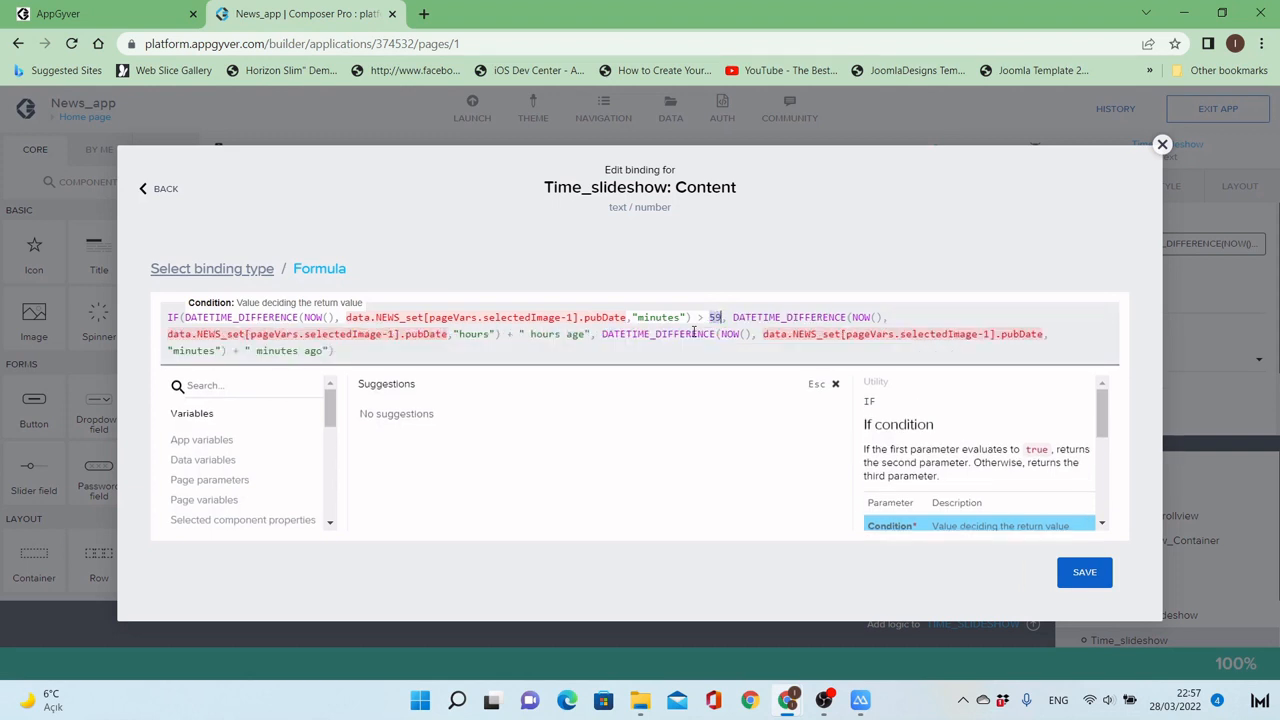
key(Right)
key(Right)
key(Right)
key(Right)
key(Left)
key(Left)
key(Left)
key(Left)
key(Left)
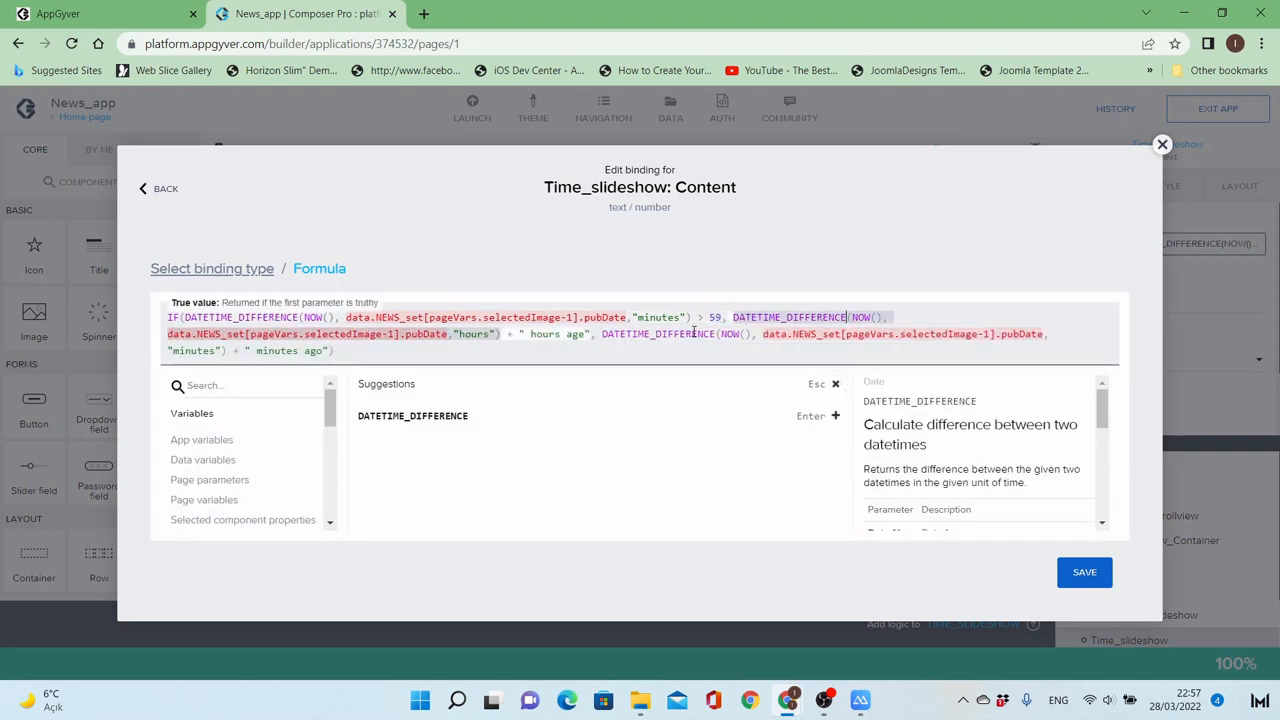
key(Down)
key(ctrl+Left)
key(ctrl+Left)
key(ctrl+Left)
key(ctrl+Left)
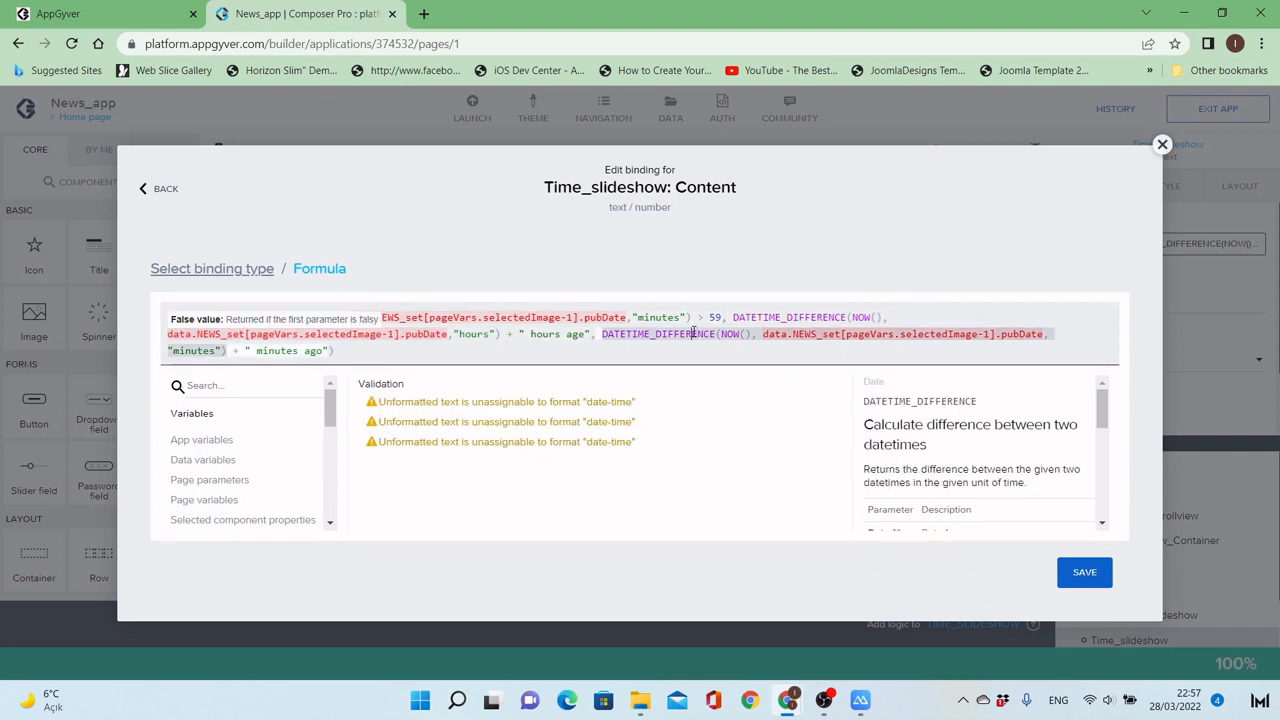
key(Left)
key(Left)
key(Left)
key(Left)
key(Left)
key(Left)
key(Left)
key(Left)
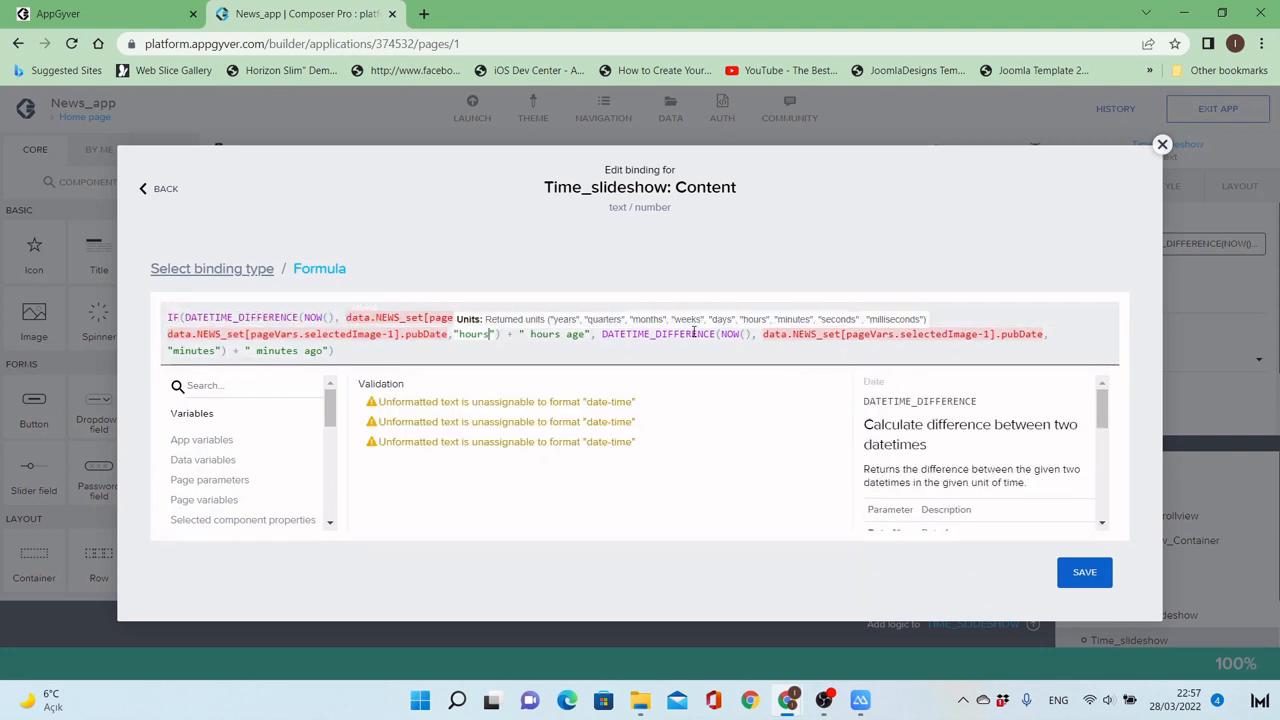
key(Down)
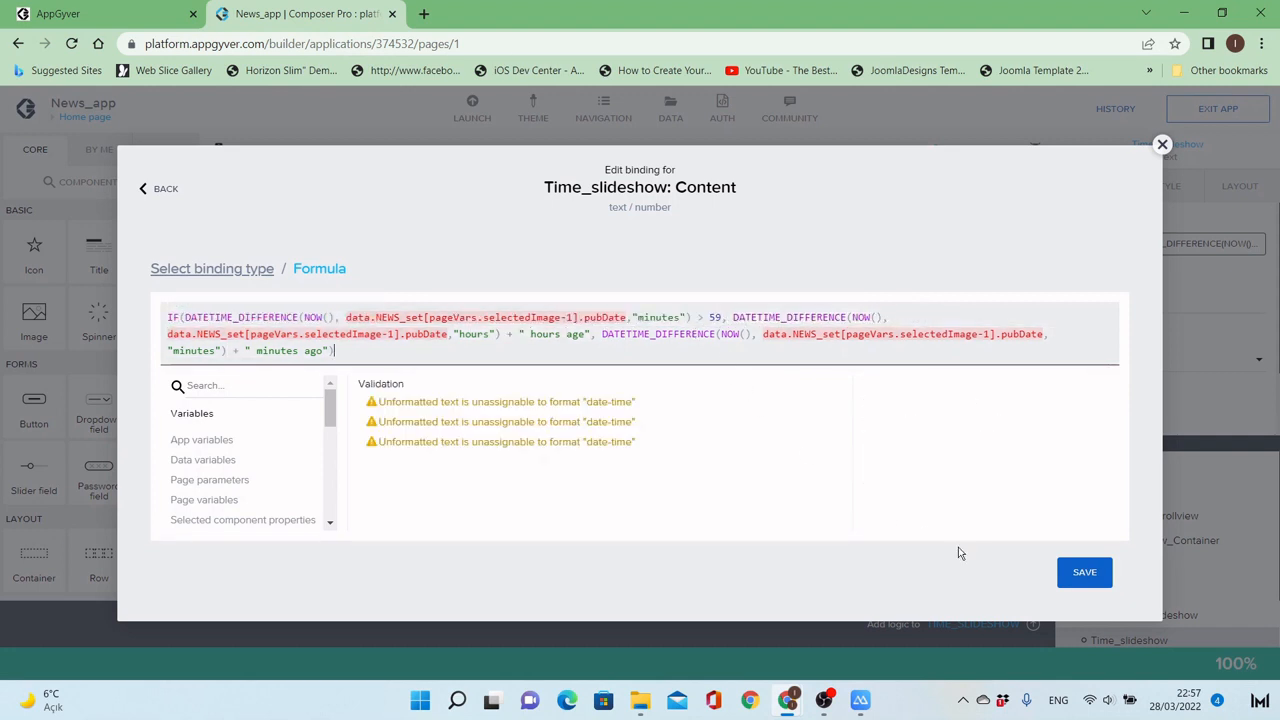
click(1080, 574)
click(1076, 576)
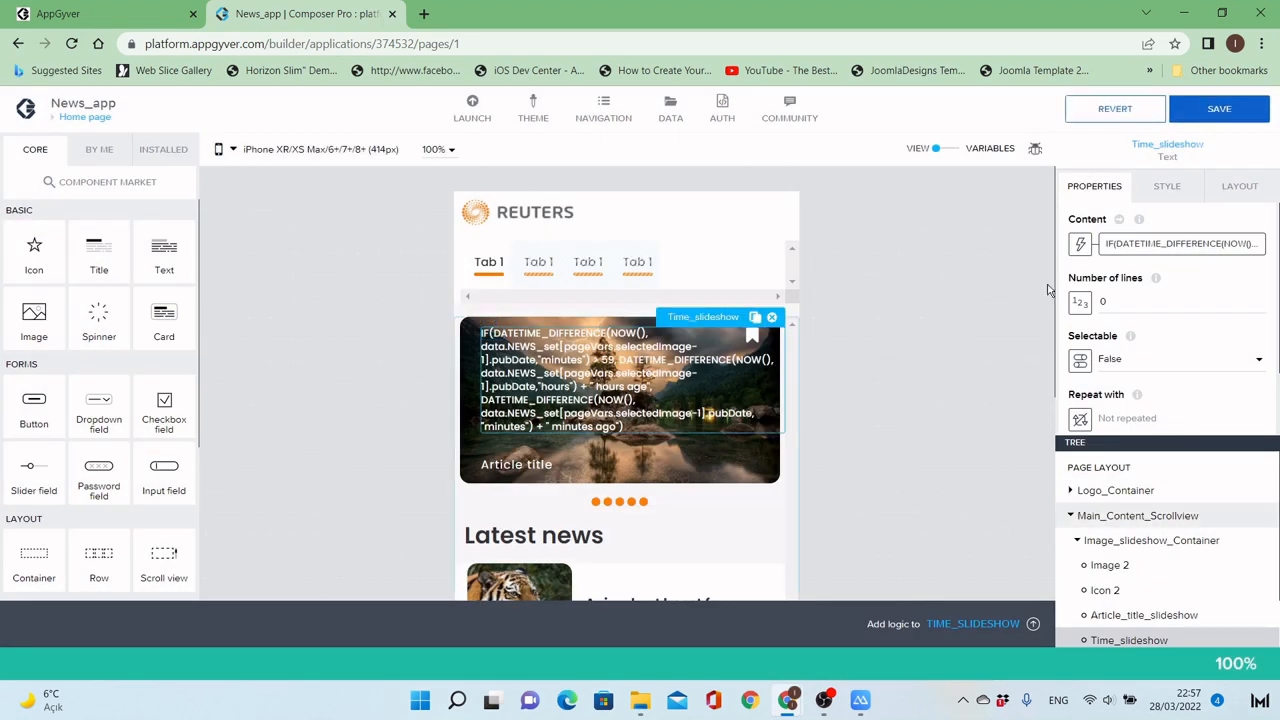
Step: Set the content binding's preview value to "date" and confirm it
click(1150, 244)
click(1080, 572)
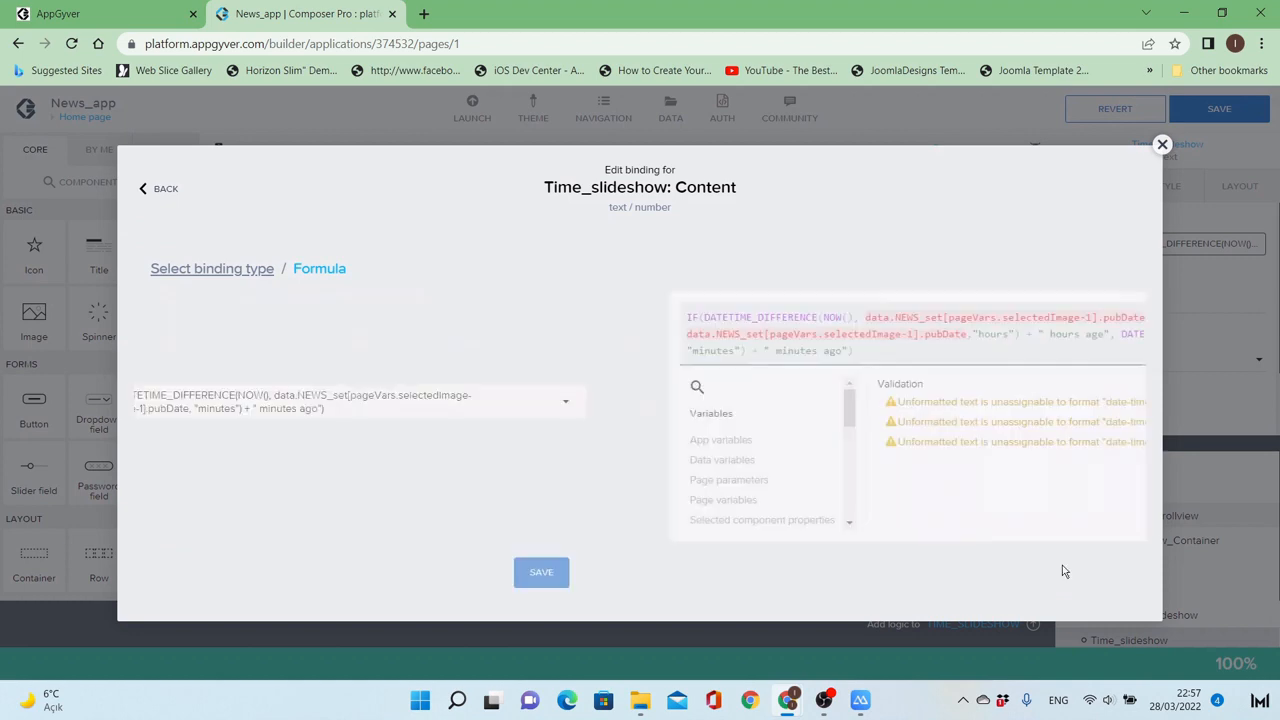
triple_click(772, 474)
text(date)
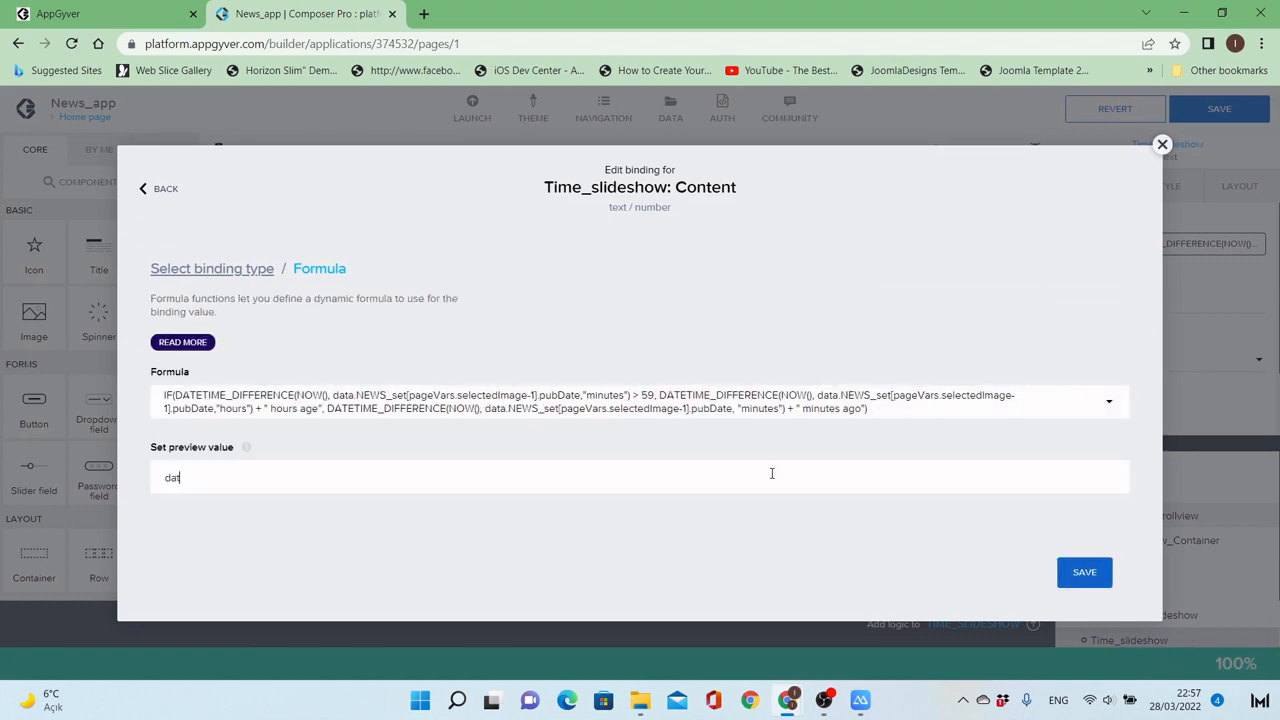
click(1086, 572)
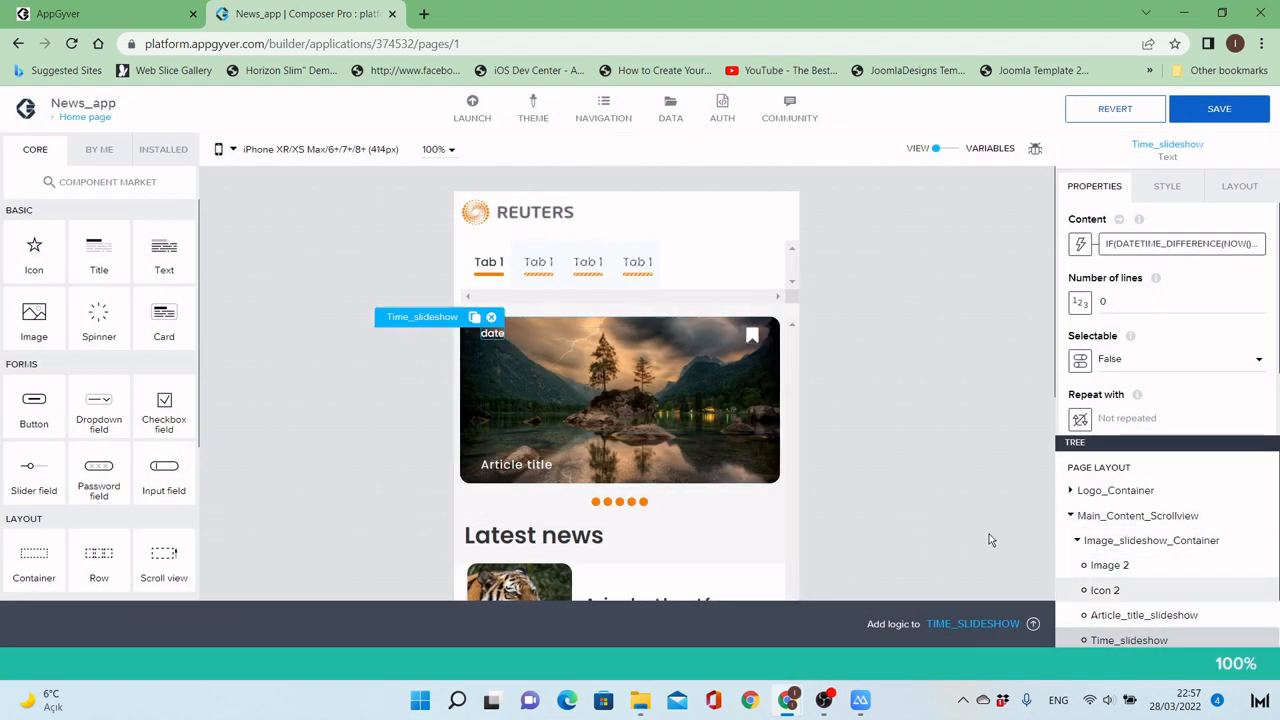
click(1219, 108)
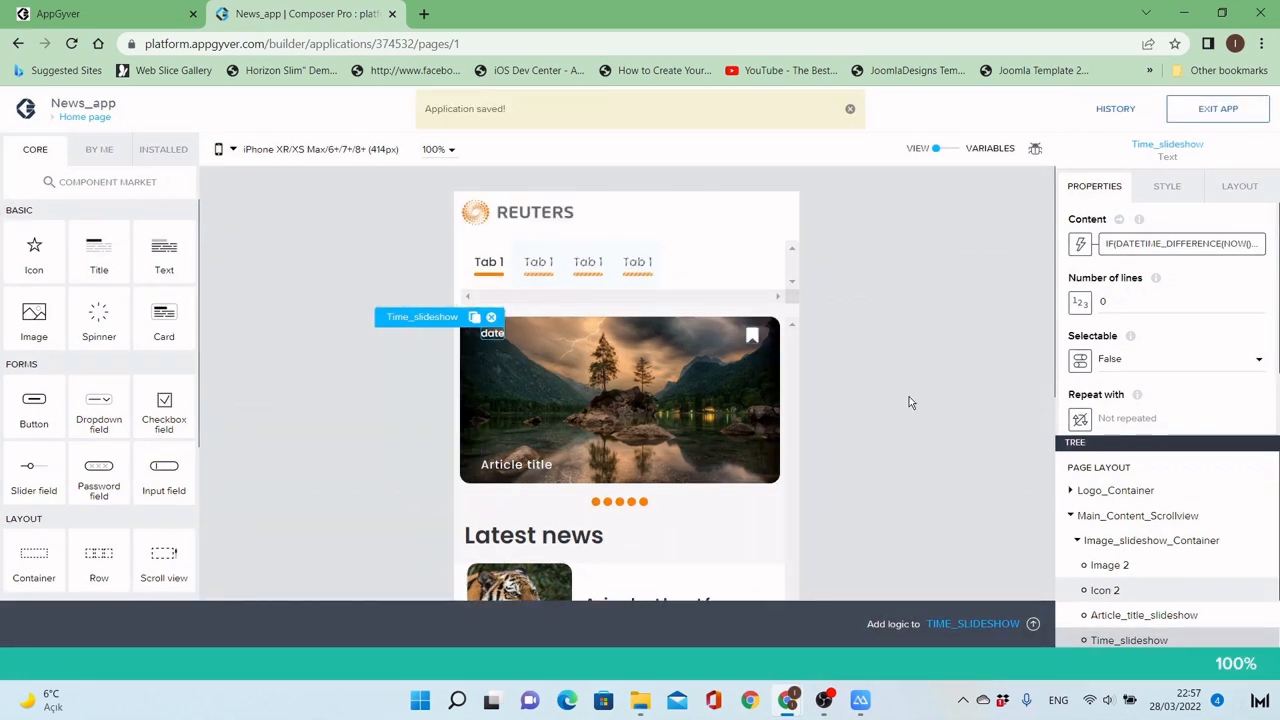
mouse_move(866, 698)
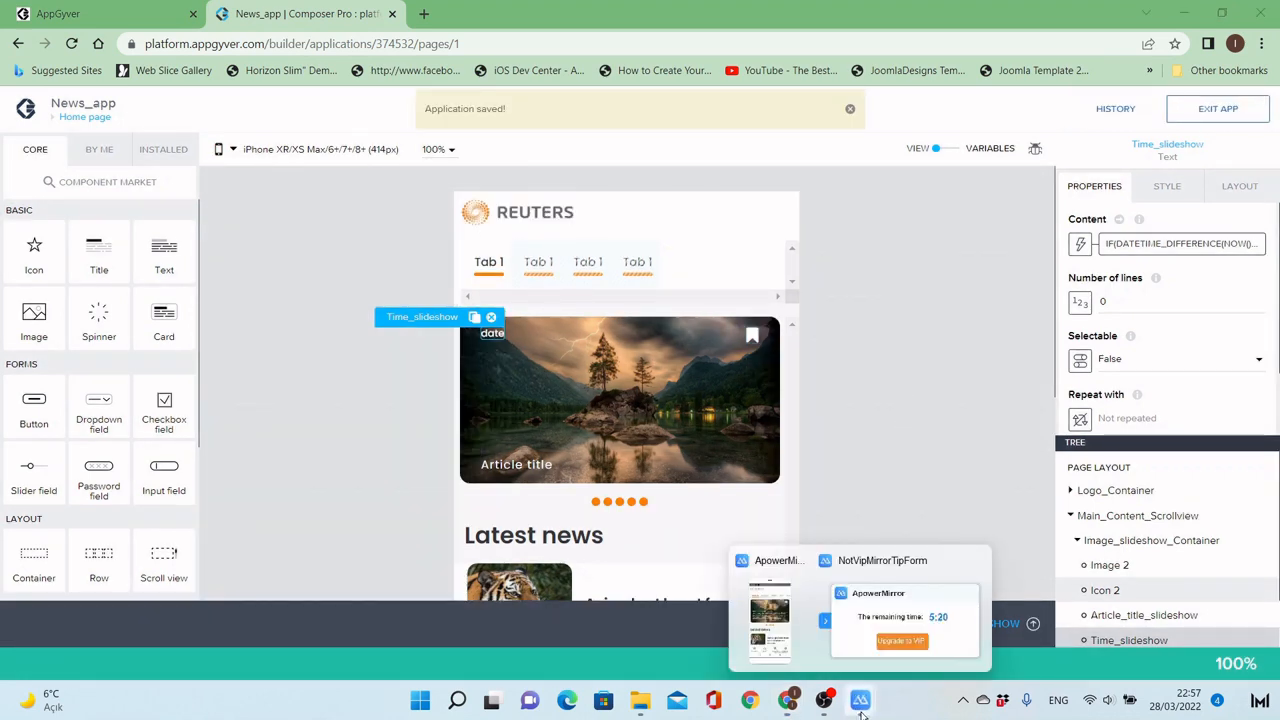
click(779, 612)
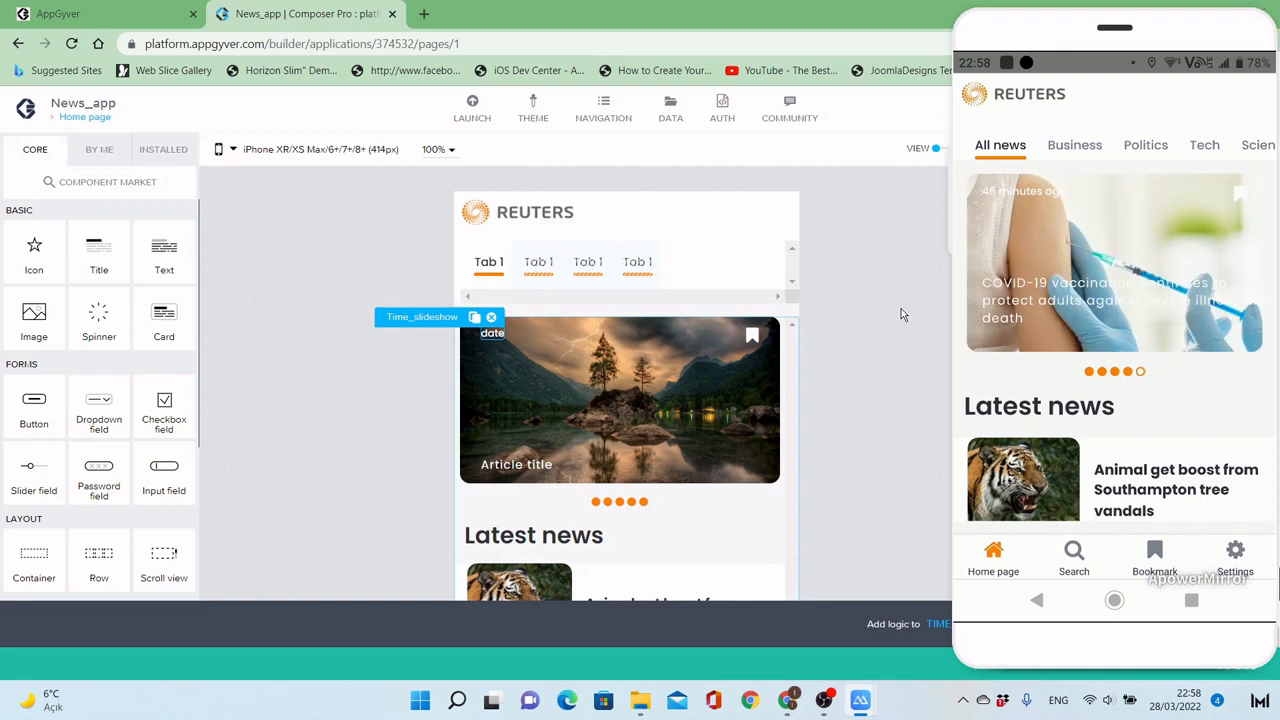
click(901, 315)
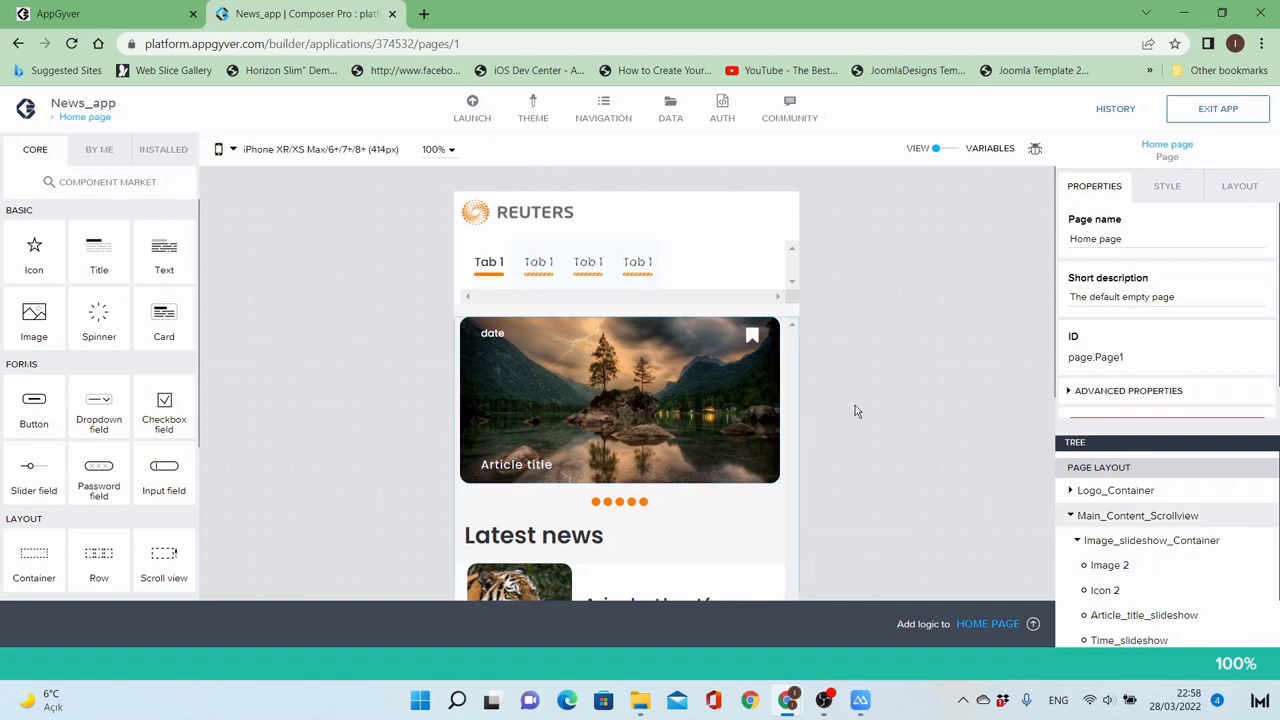
Step: Duplicate the first tiger article card twice in the Latest news list
scroll(855, 411, down, 2)
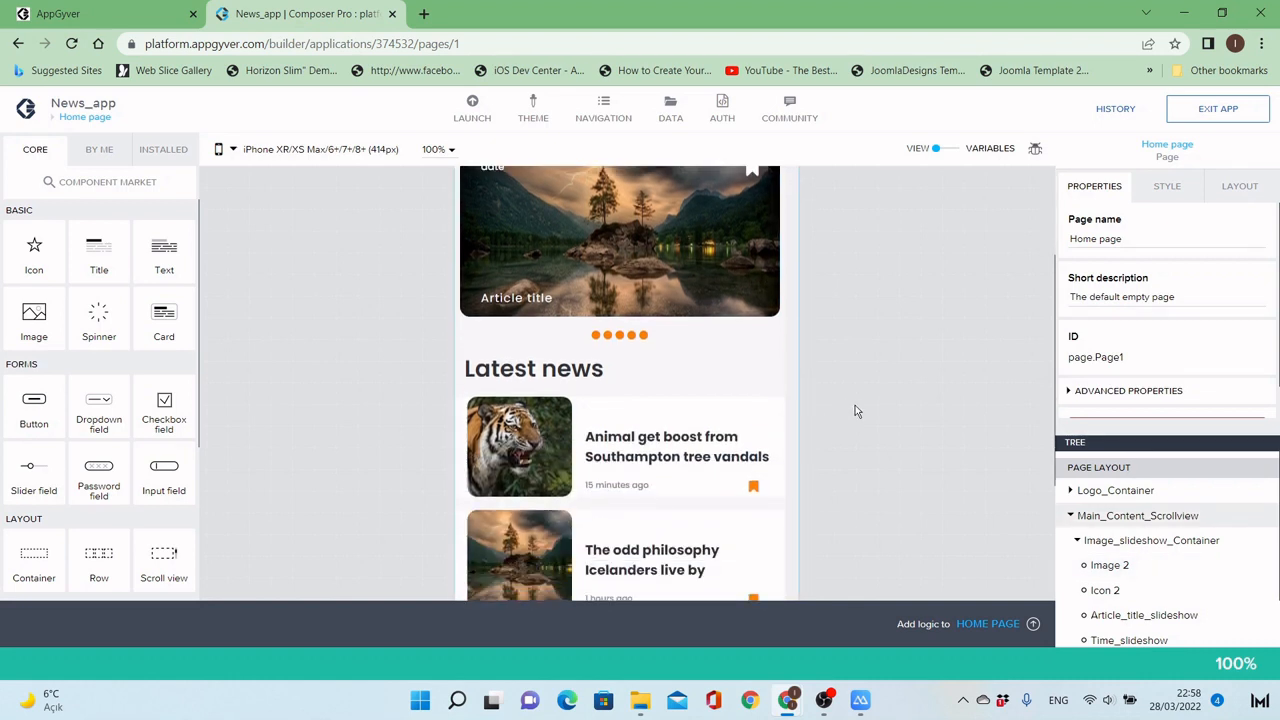
scroll(855, 411, up, 1)
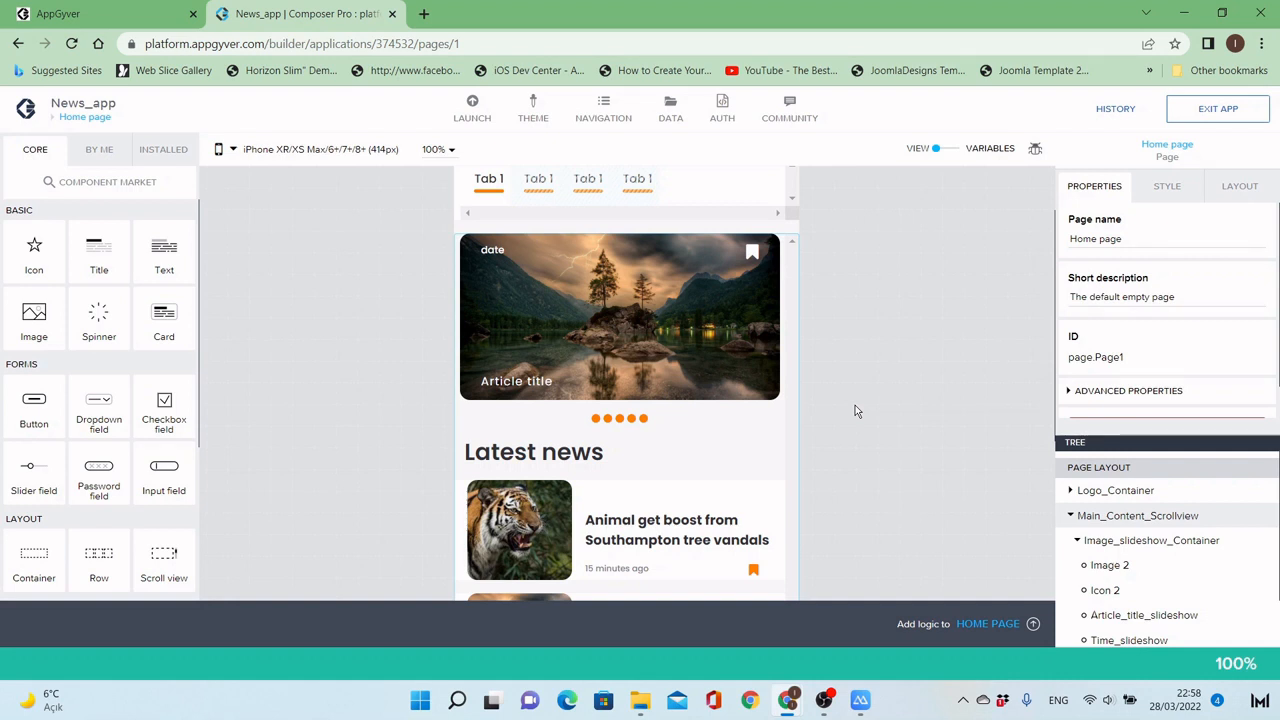
scroll(855, 408, down, 2)
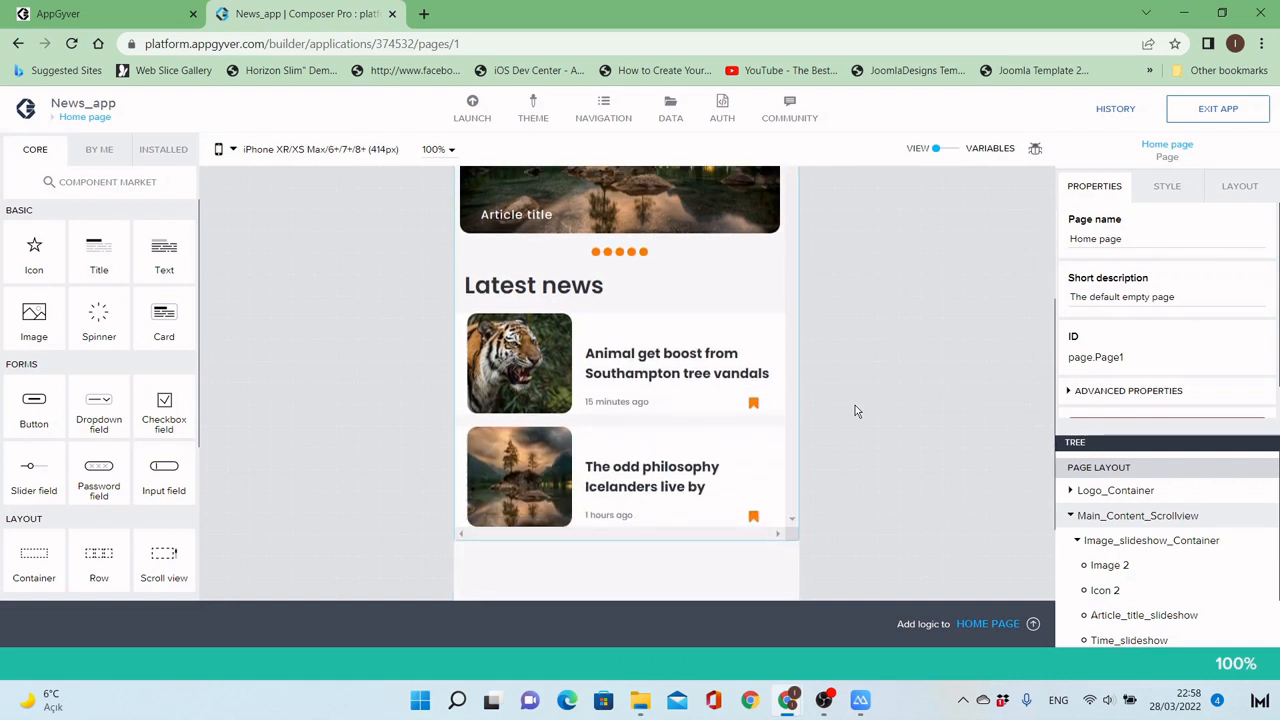
click(577, 338)
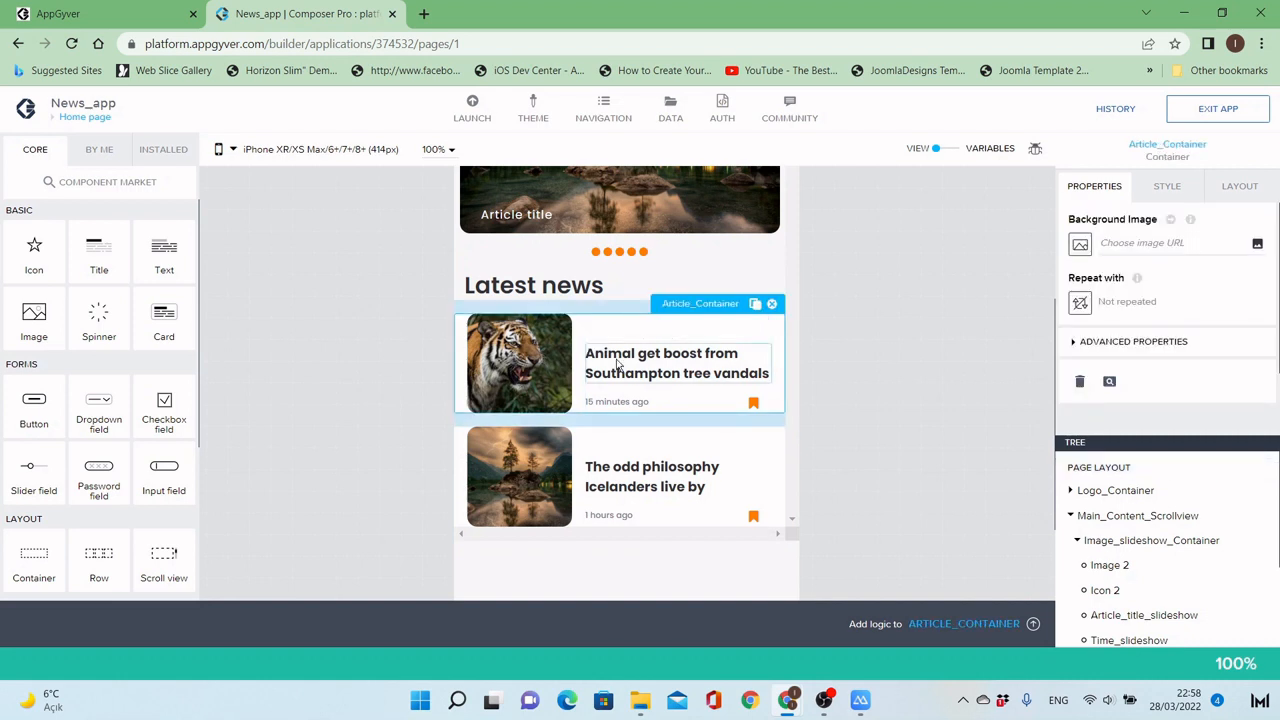
click(755, 306)
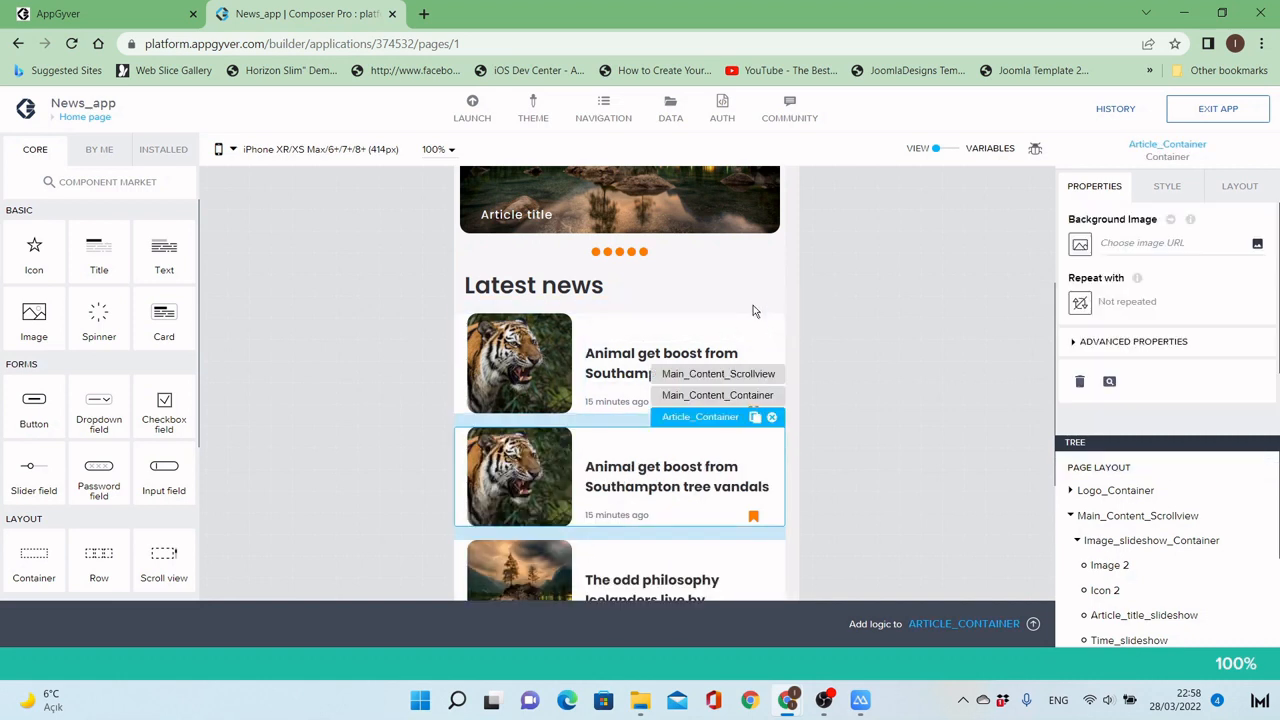
scroll(757, 420, down, 1)
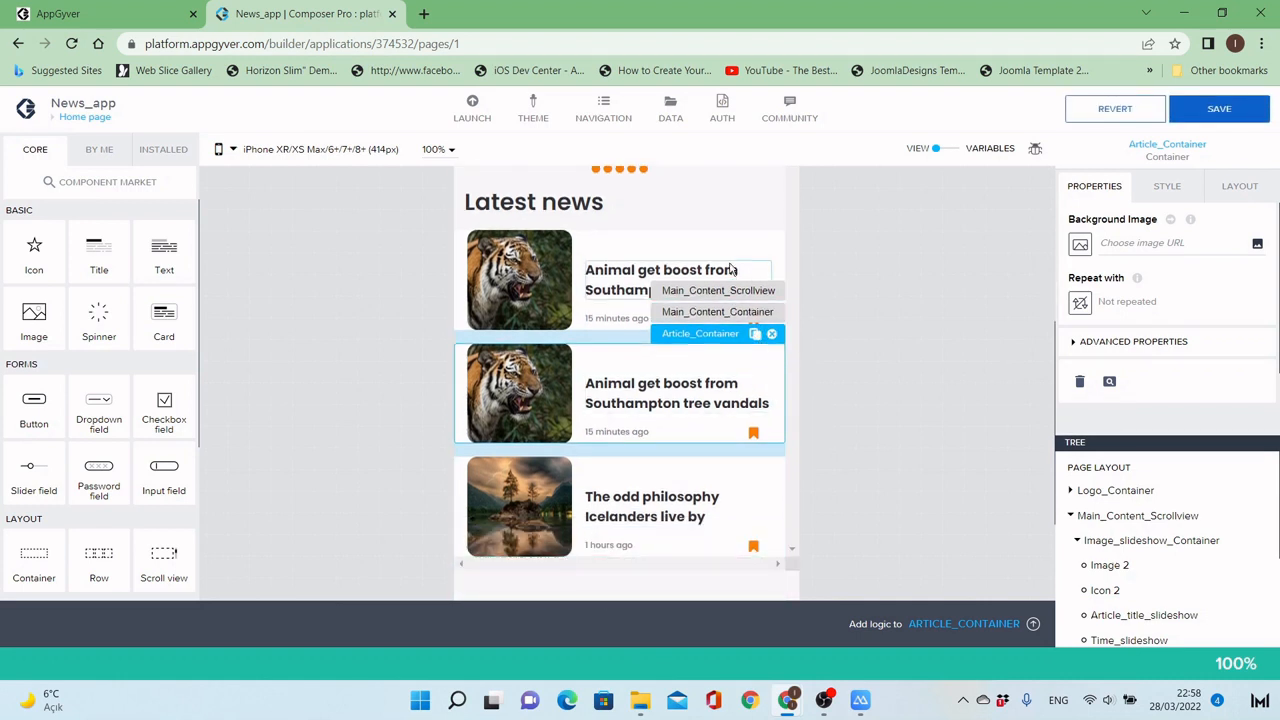
scroll(740, 410, down, 2)
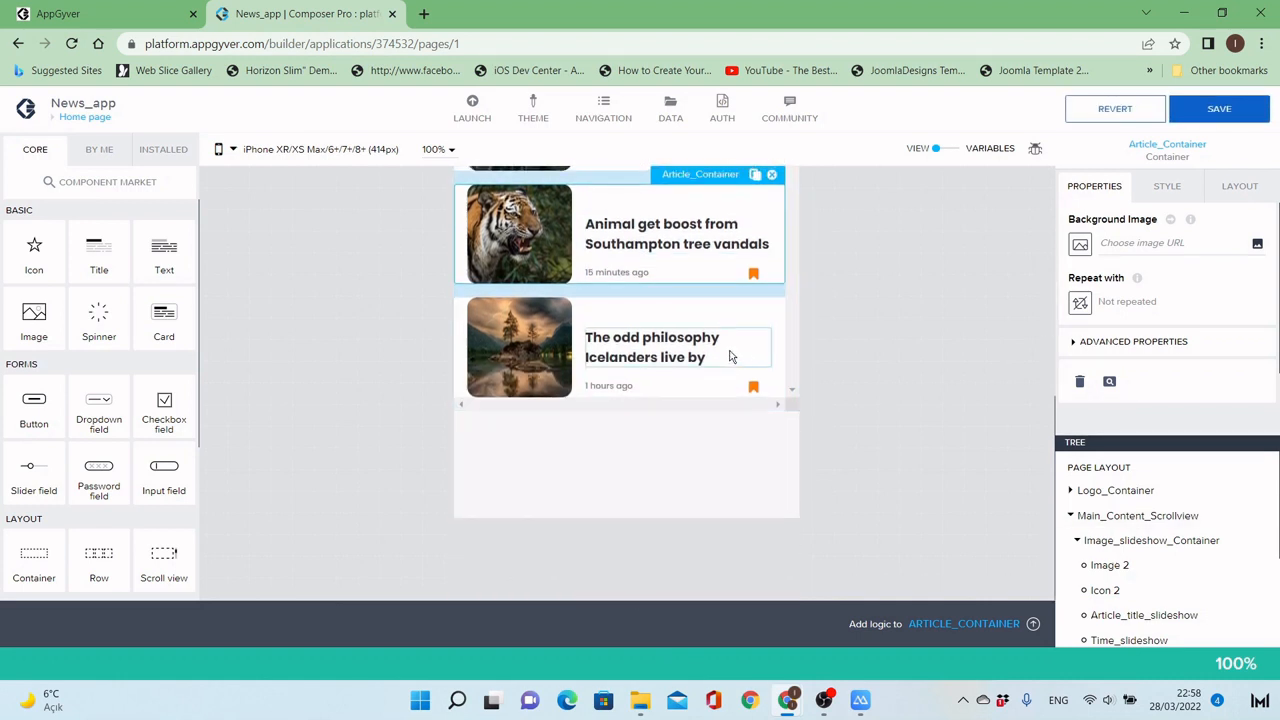
scroll(735, 340, up, 1)
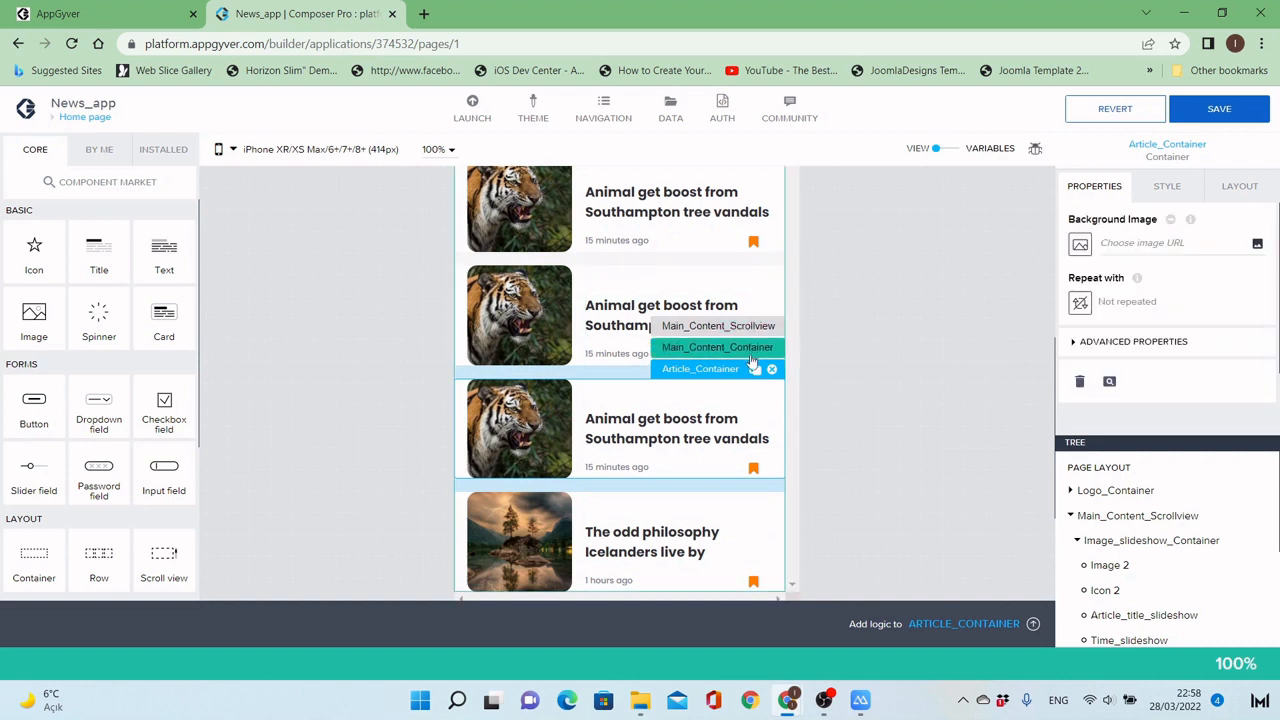
click(754, 371)
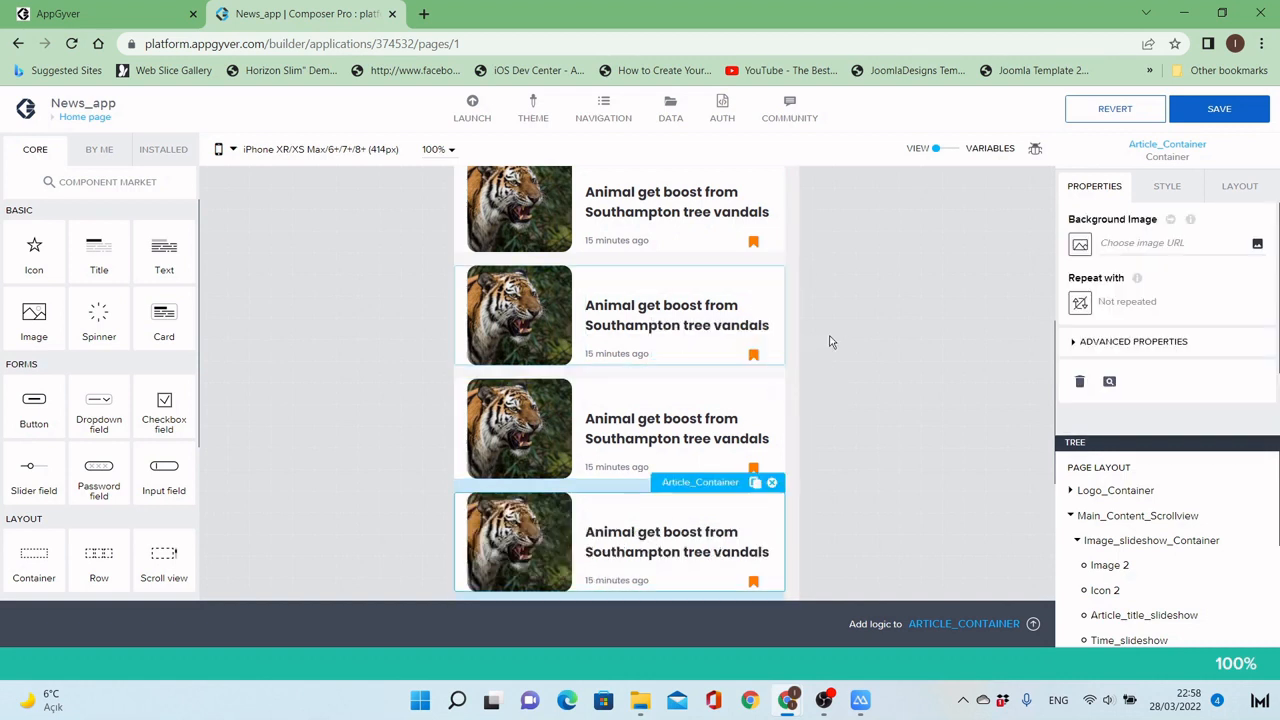
Step: Delete The odd philosophy article card
scroll(868, 346, down, 3)
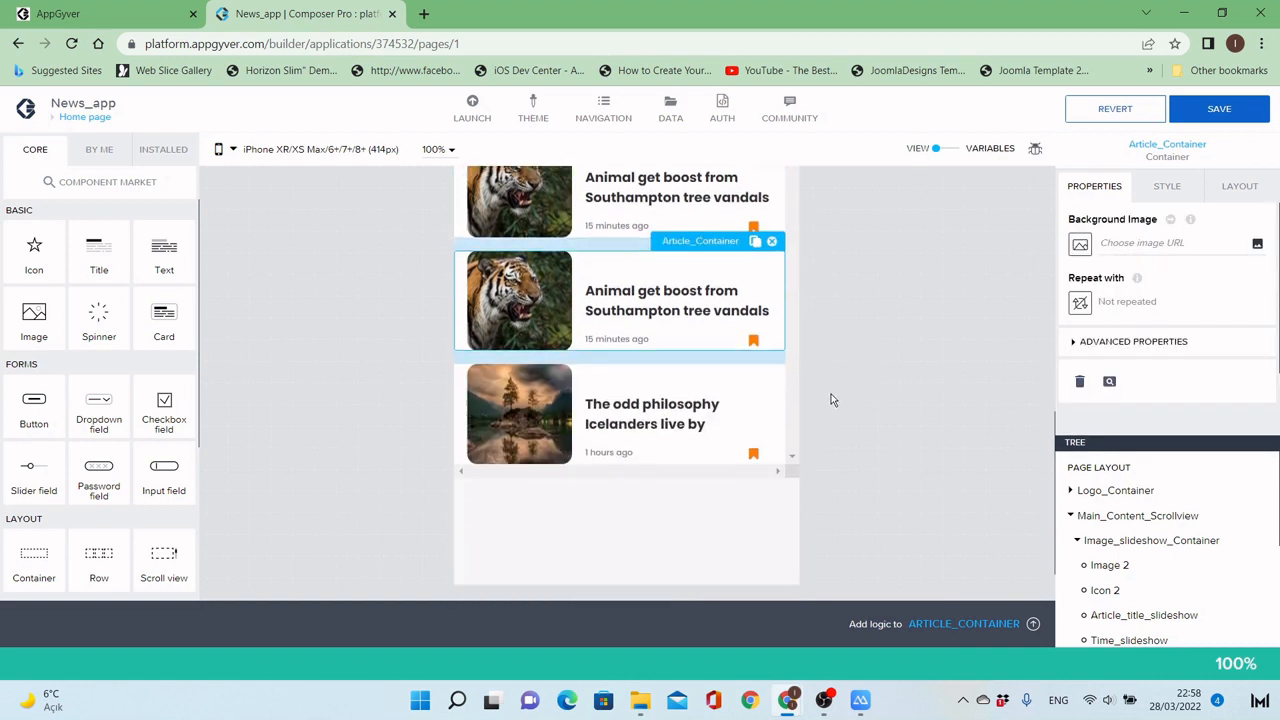
click(579, 378)
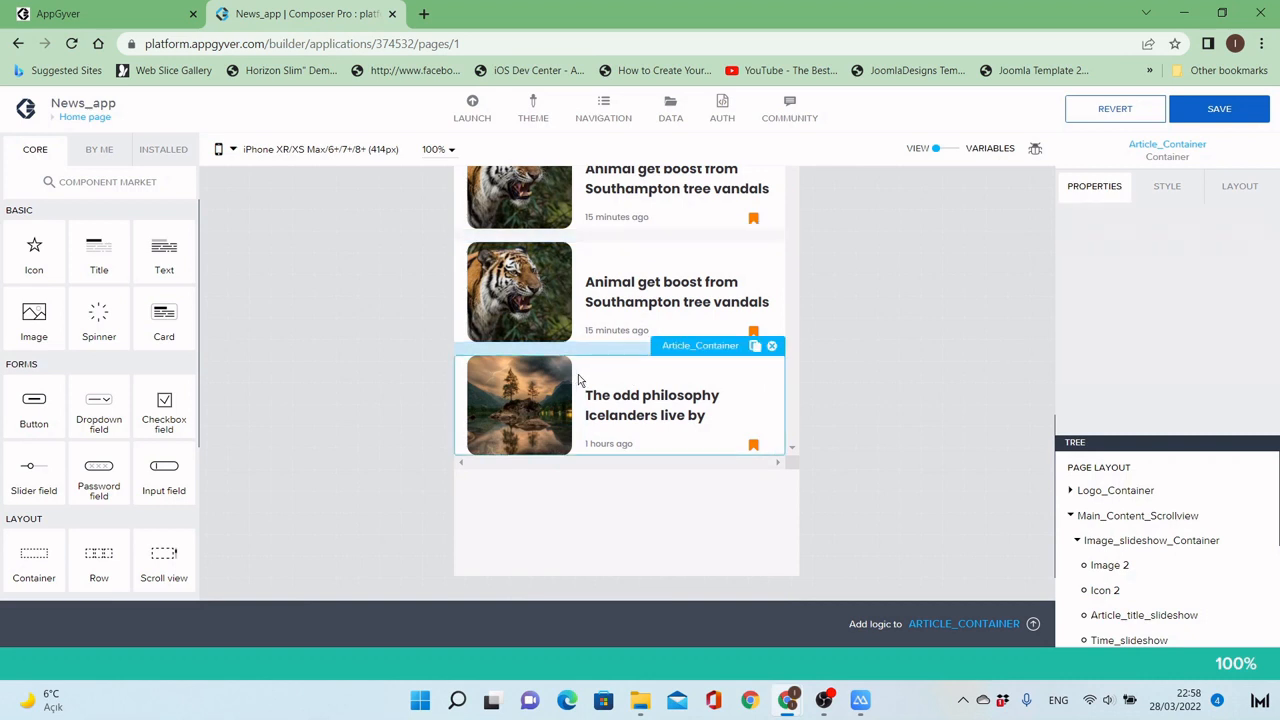
click(774, 348)
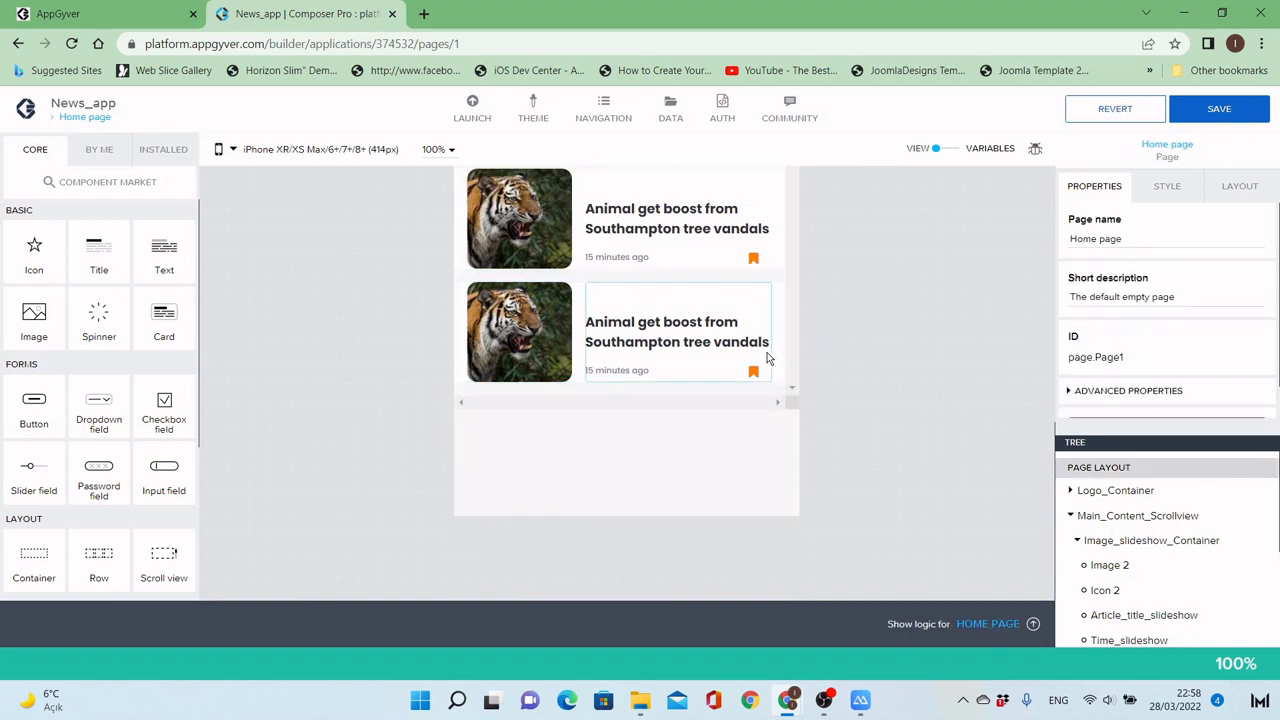
scroll(768, 358, up, 5)
scroll(768, 358, up, 1)
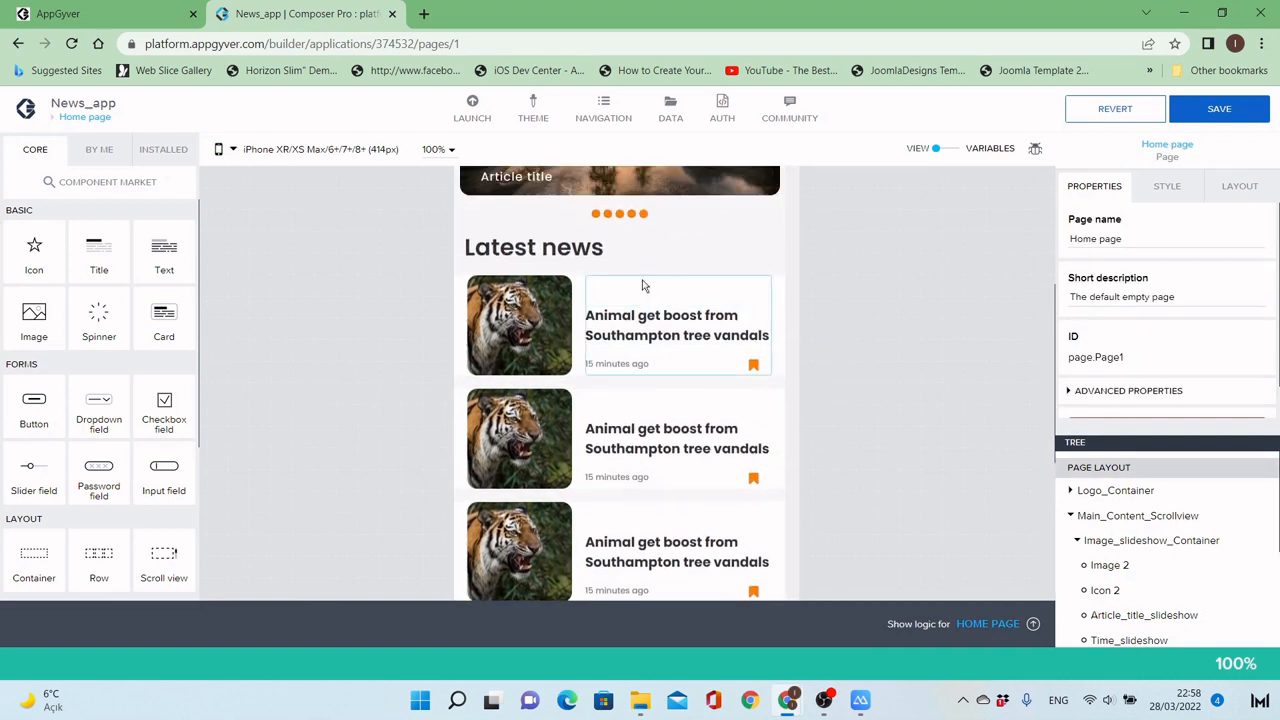
click(585, 290)
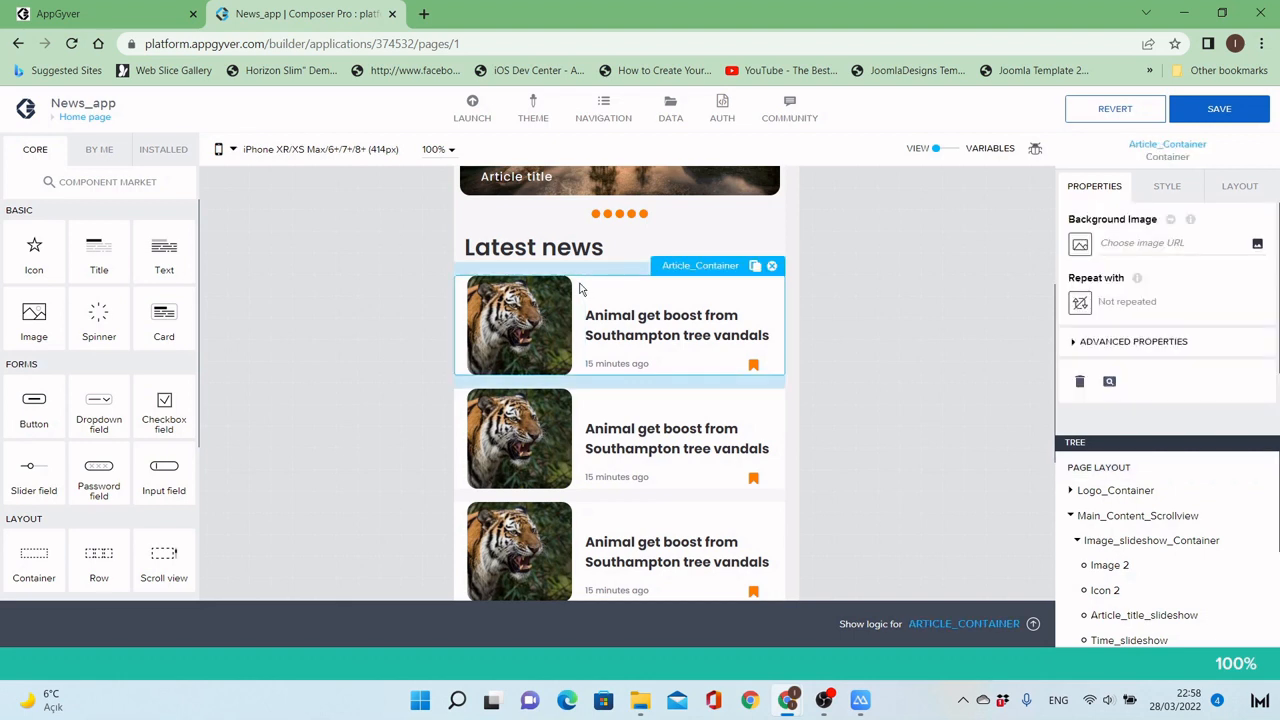
scroll(700, 303, up, 2)
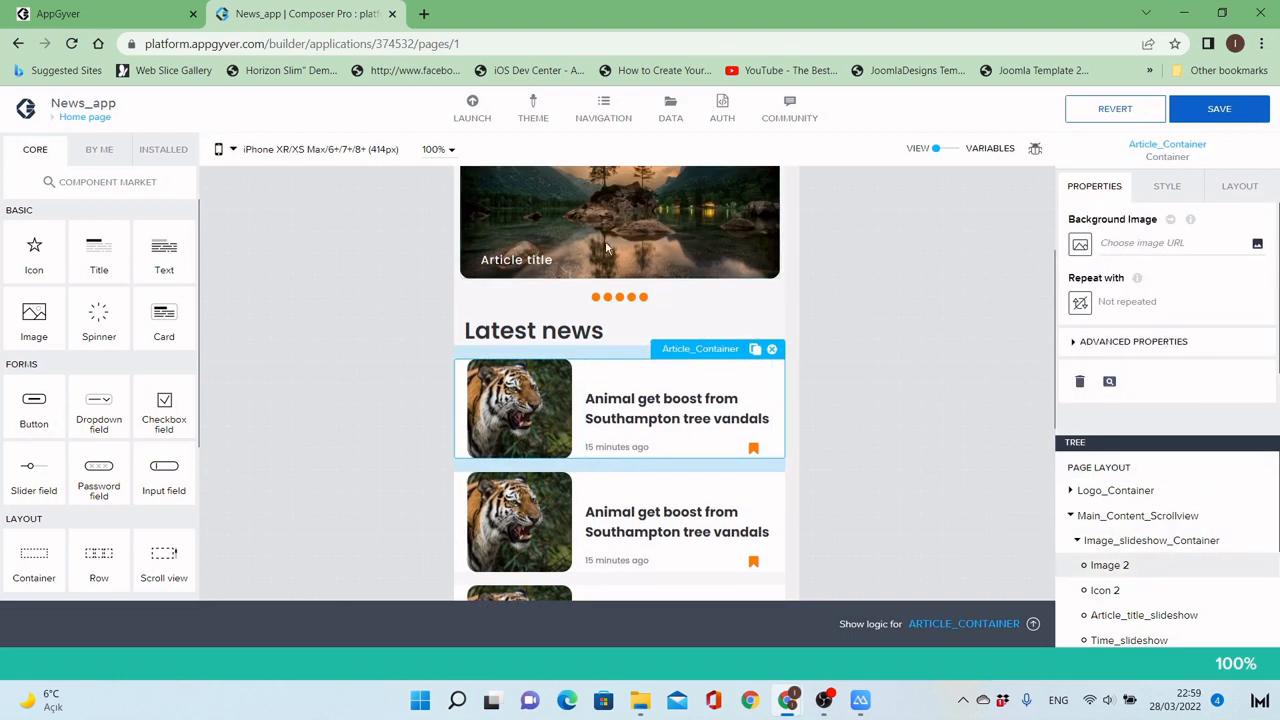
Step: Switch Image 3's Source to a formula and insert data.NEWS_set before the existing URL
click(518, 405)
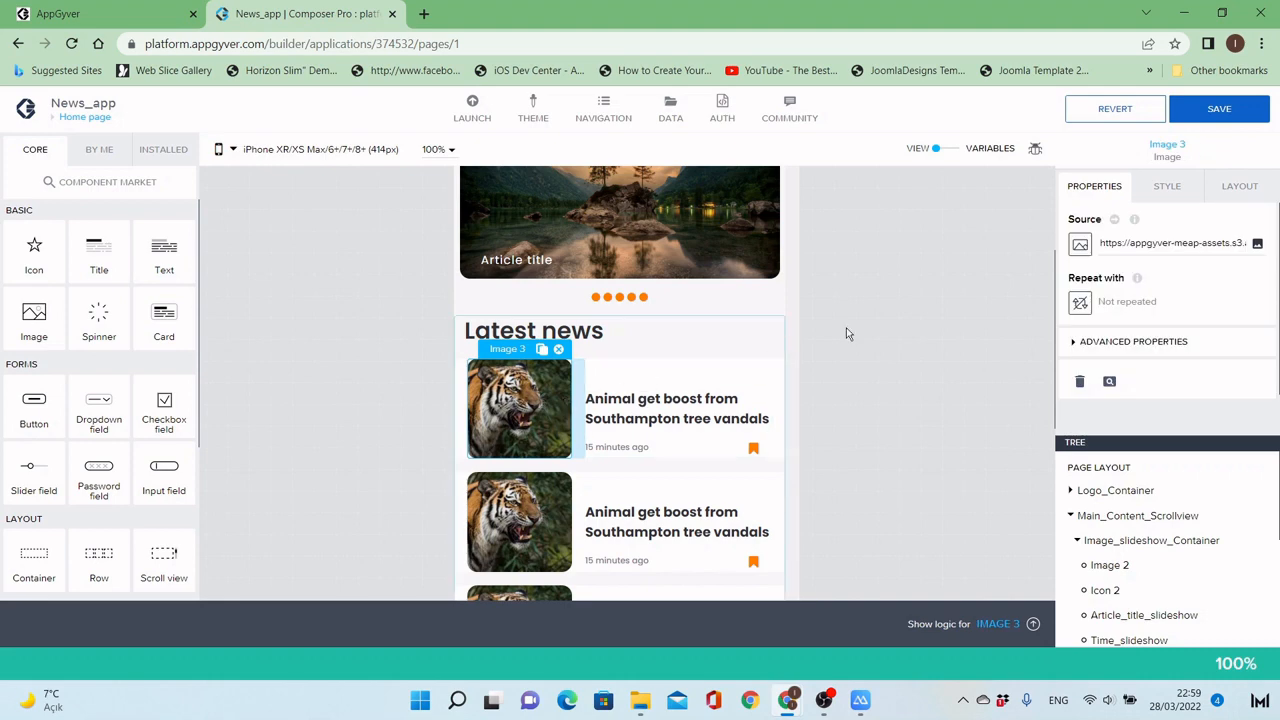
click(1257, 245)
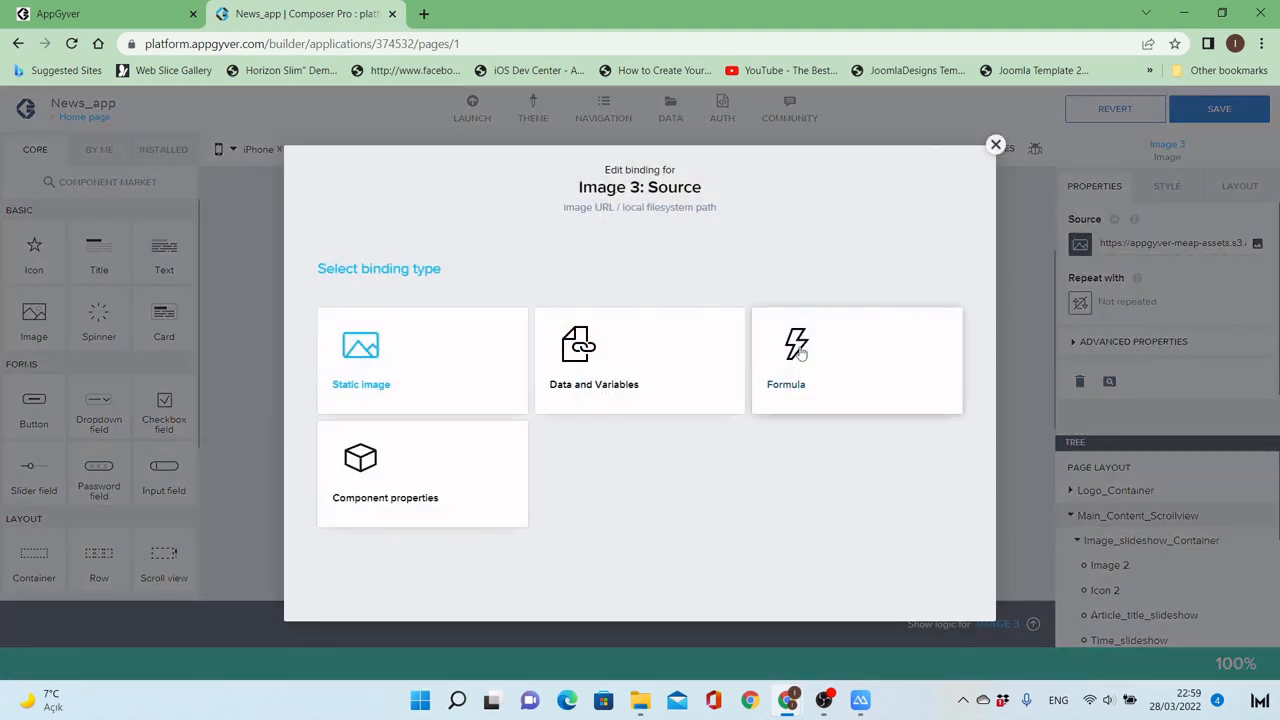
click(801, 352)
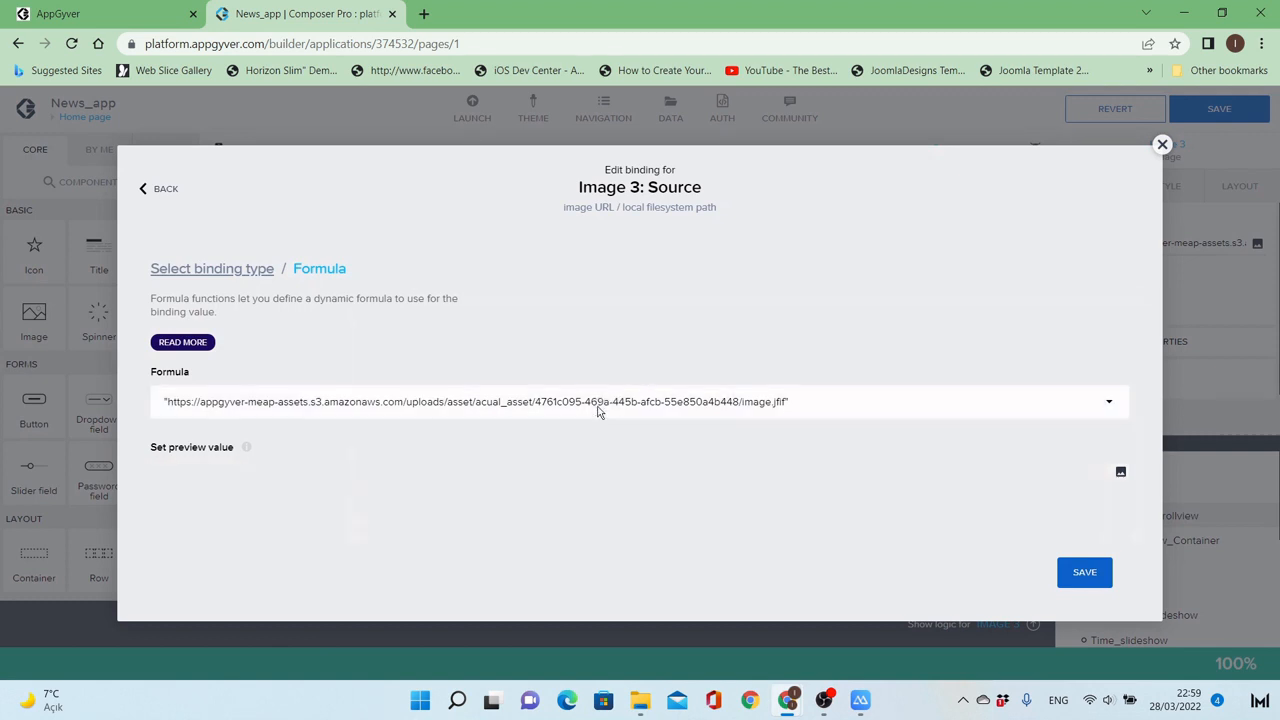
click(598, 410)
drag(921, 314, 155, 306)
click(168, 318)
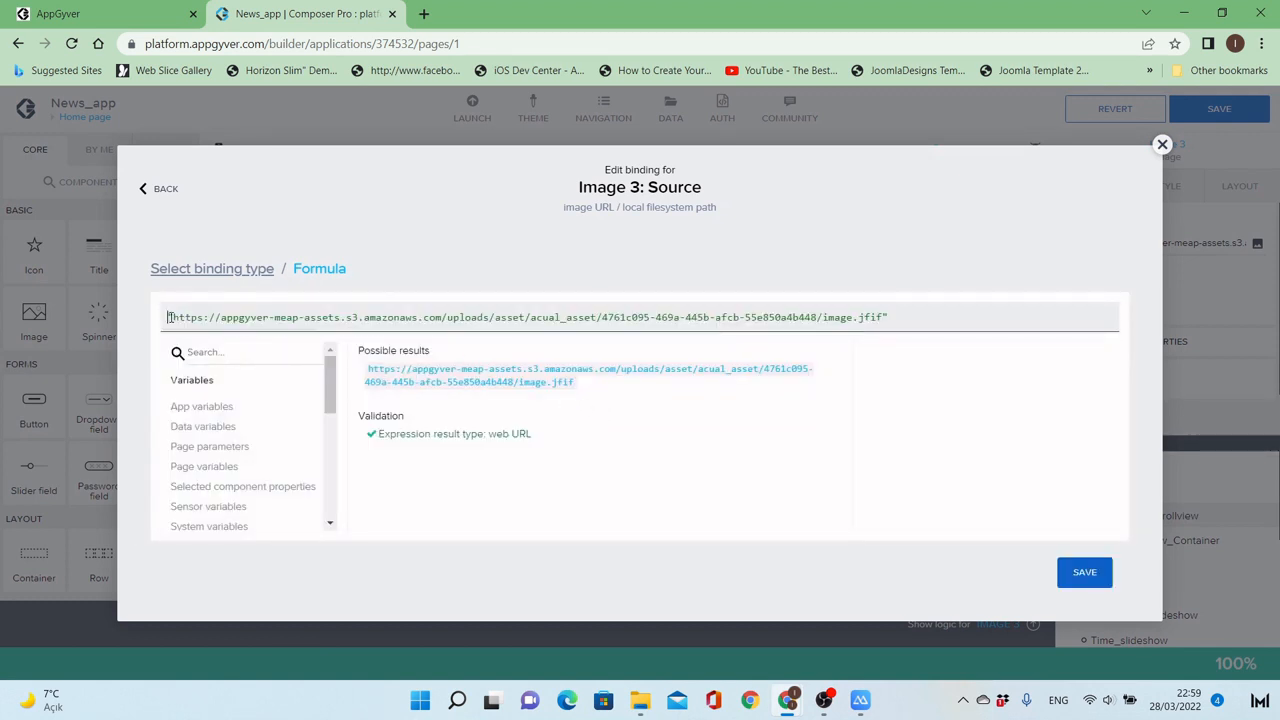
click(232, 427)
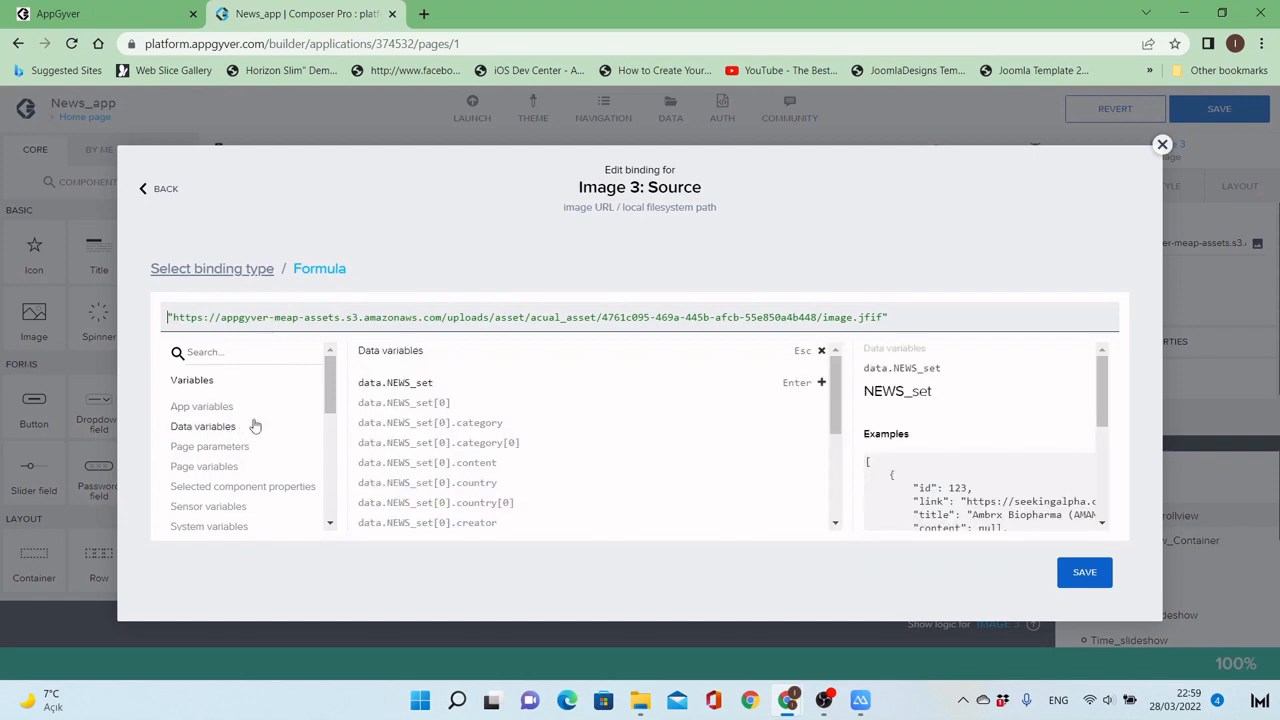
click(417, 387)
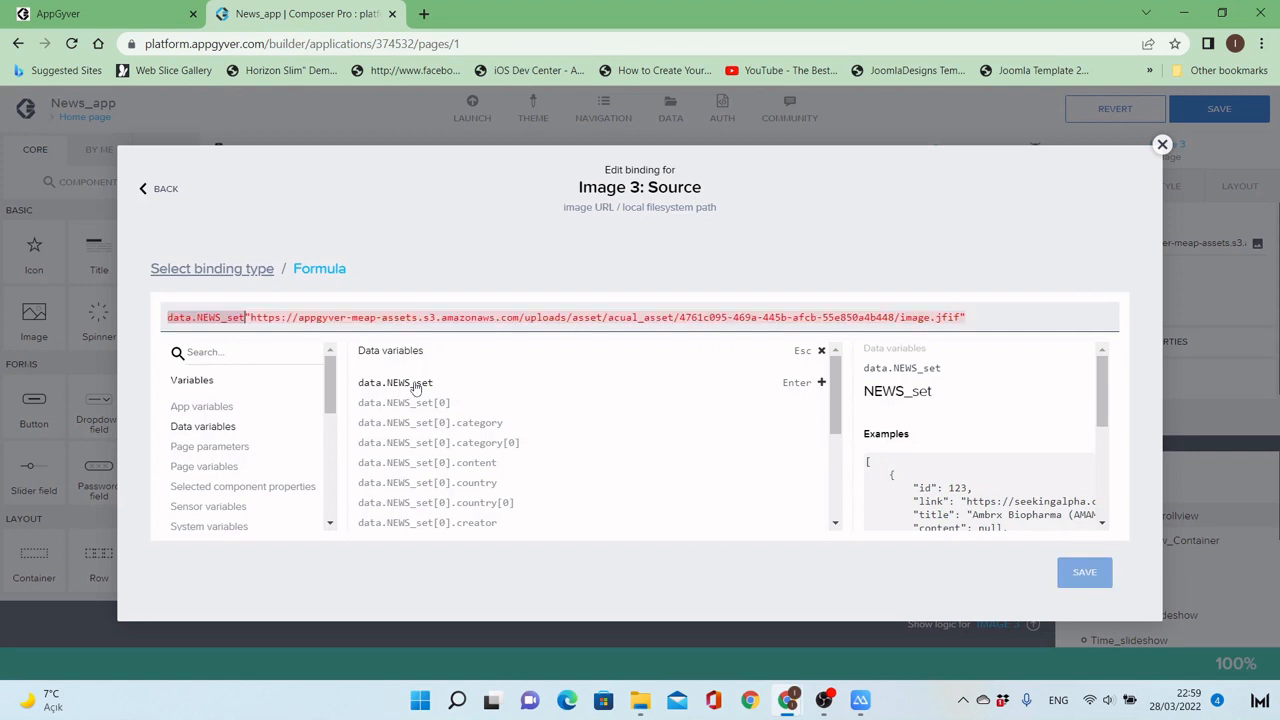
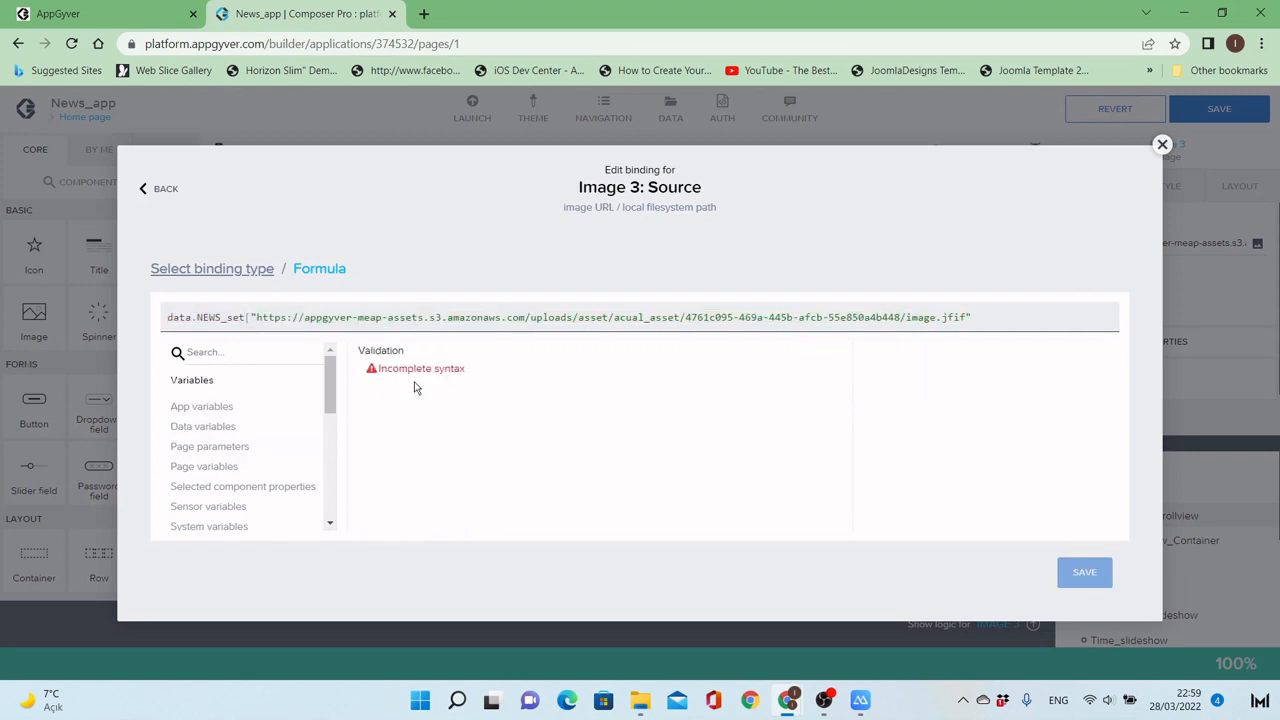
Step: Point the reference at NEWS_set[5].image_url and start an IF null check returning the placeholder URL
text(0)
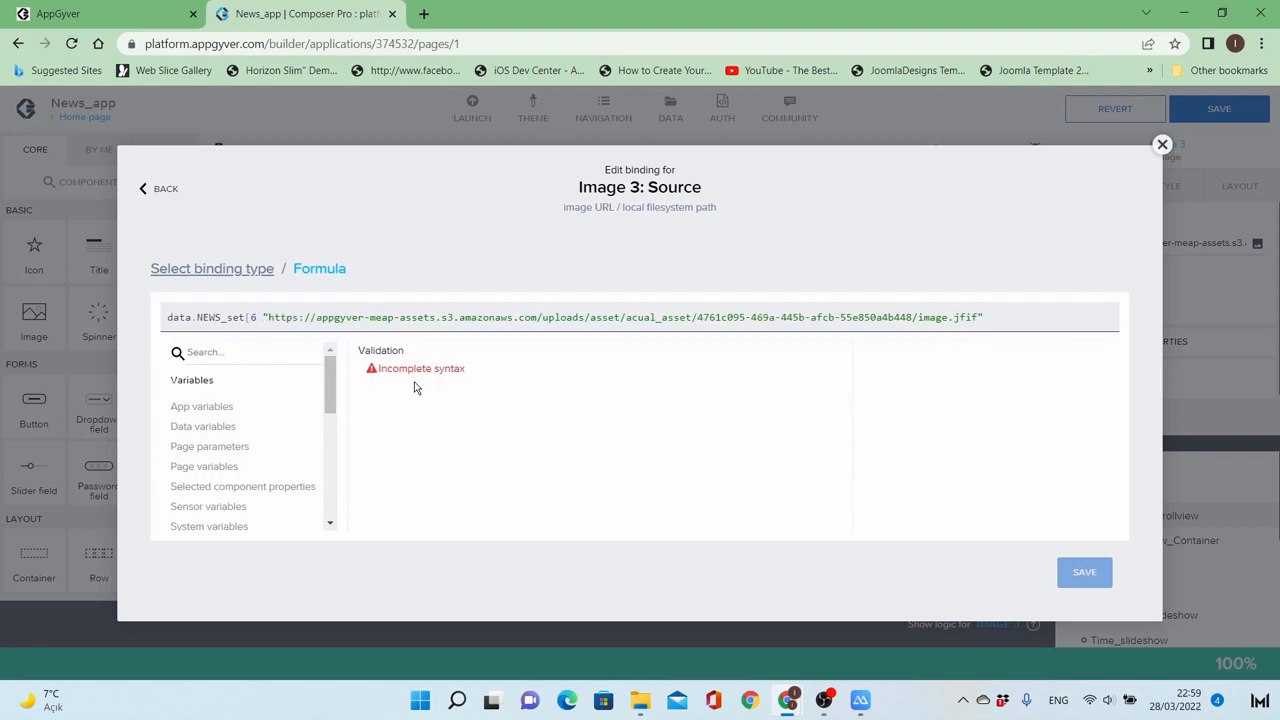
key(BackSpace)
text(5])
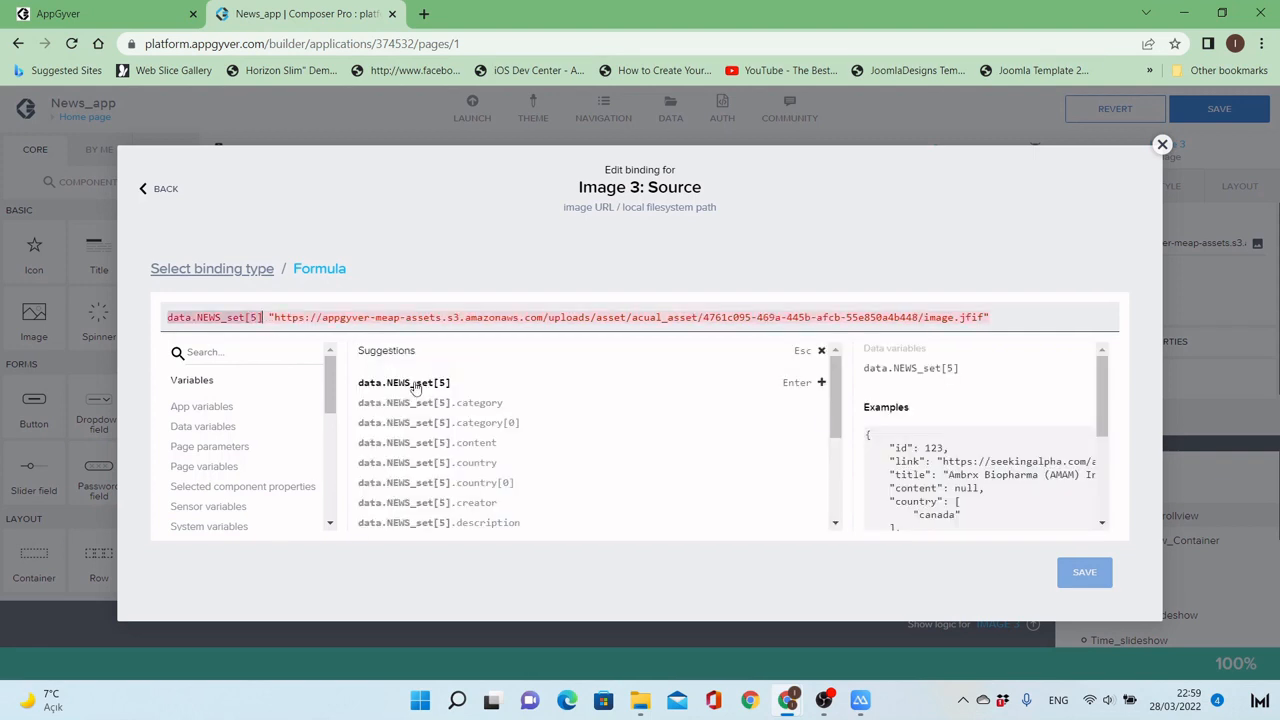
text(.)
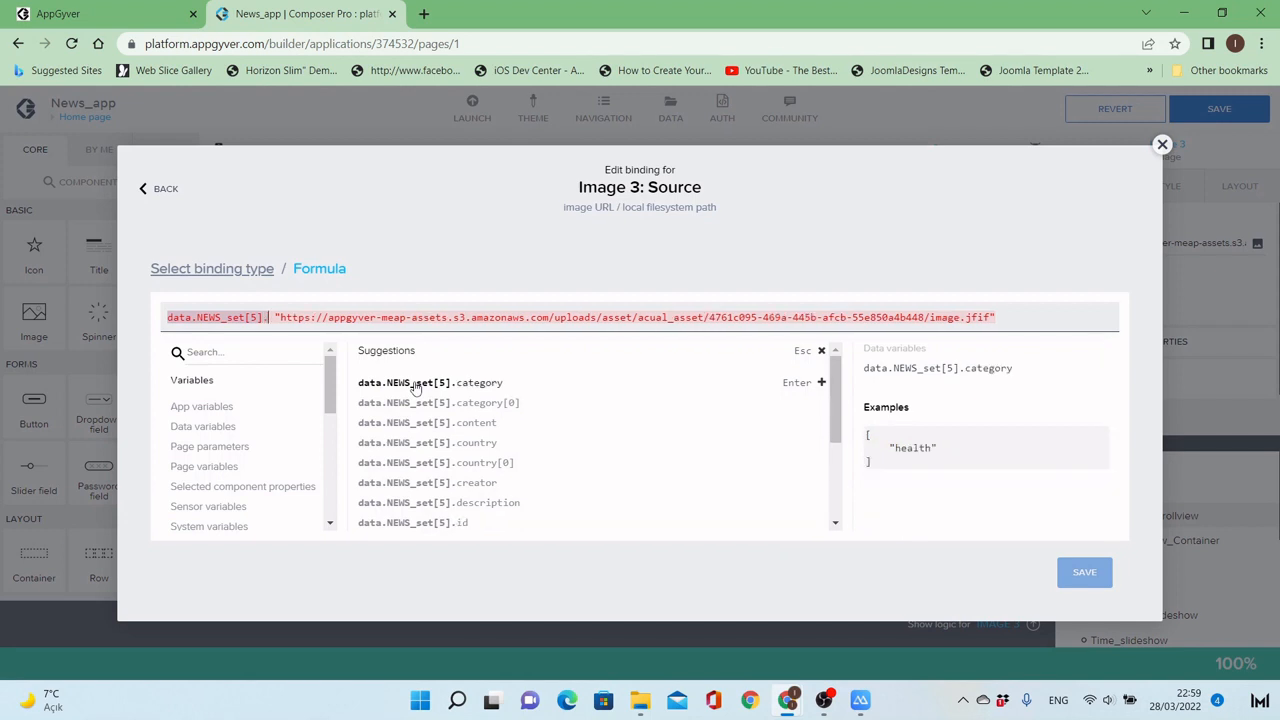
text(image)
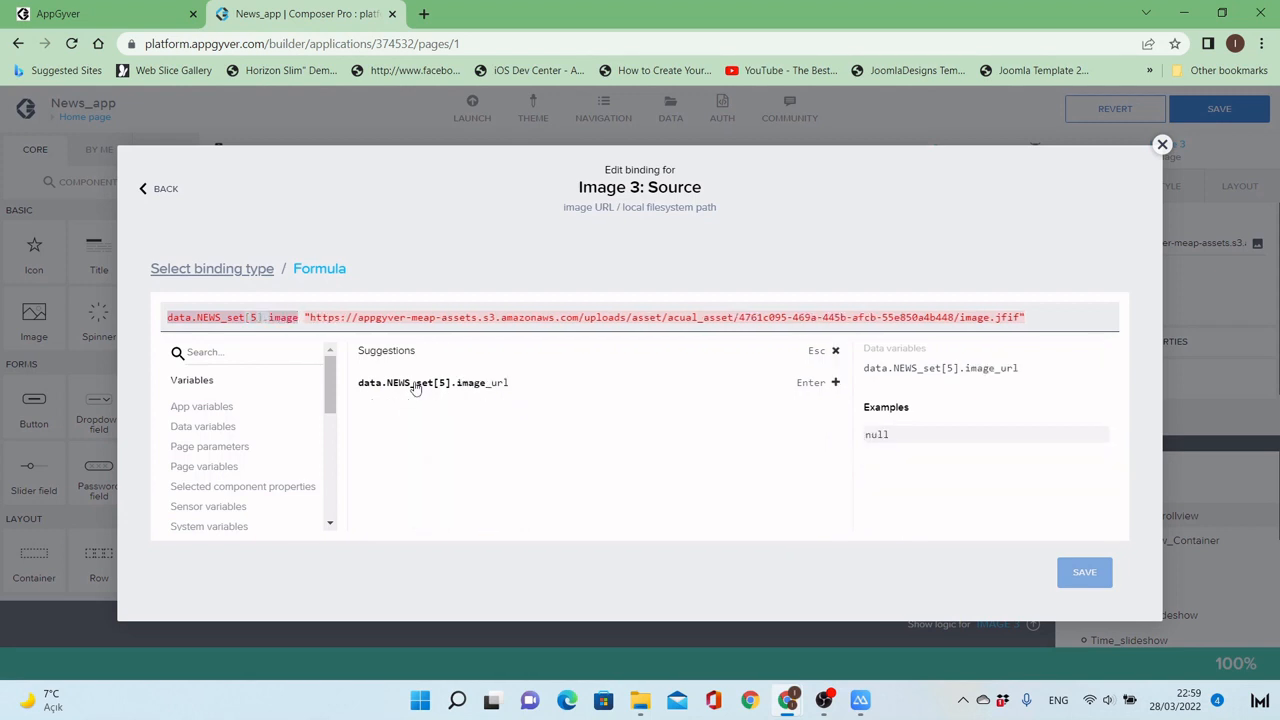
click(415, 385)
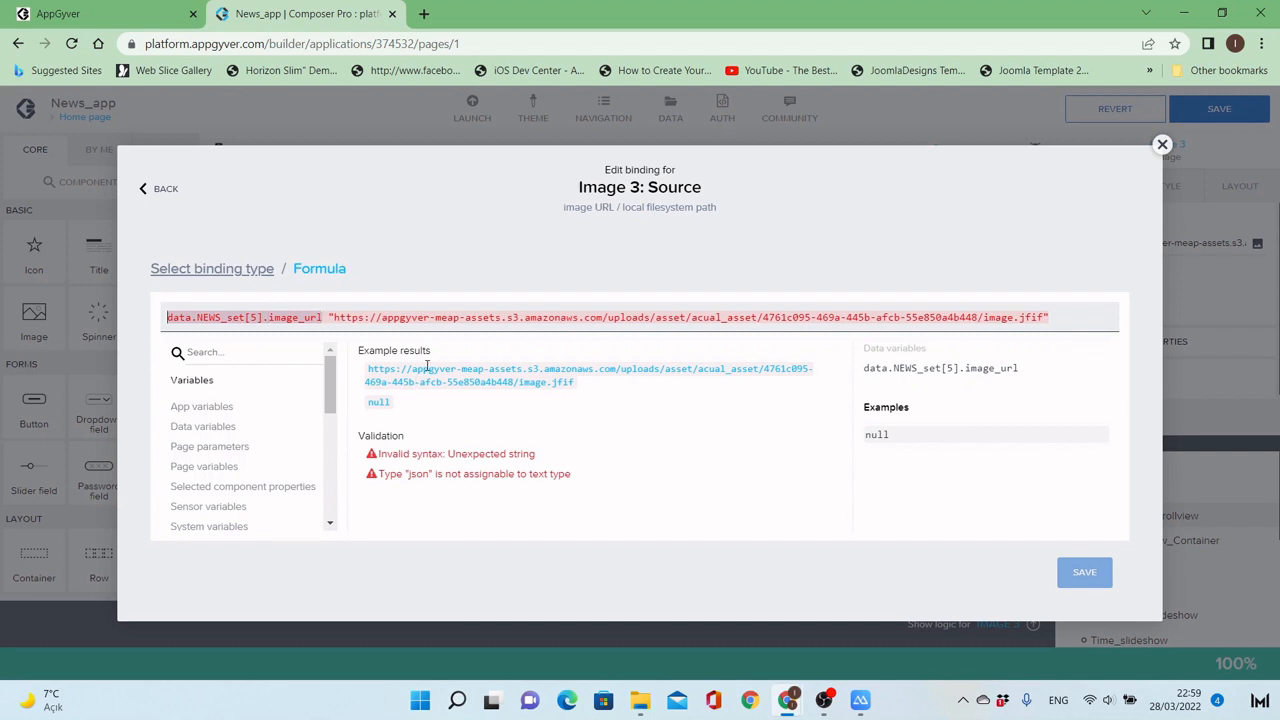
text(IF()
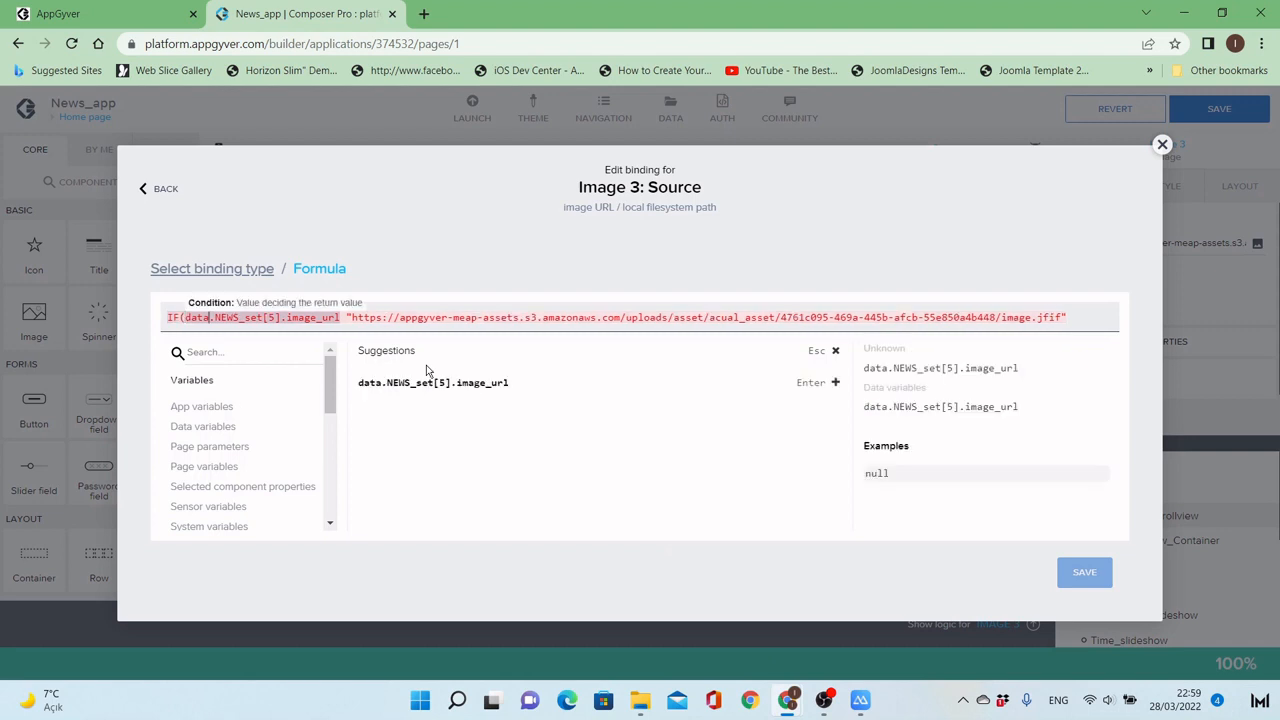
key(Right)
key(Right)
key(Right)
key(Right)
key(Right)
key(Right)
key(Right)
key(Right)
key(Right)
key(Right)
key(Right)
key(Right)
key(Right)
key(Right)
key(Right)
key(Right)
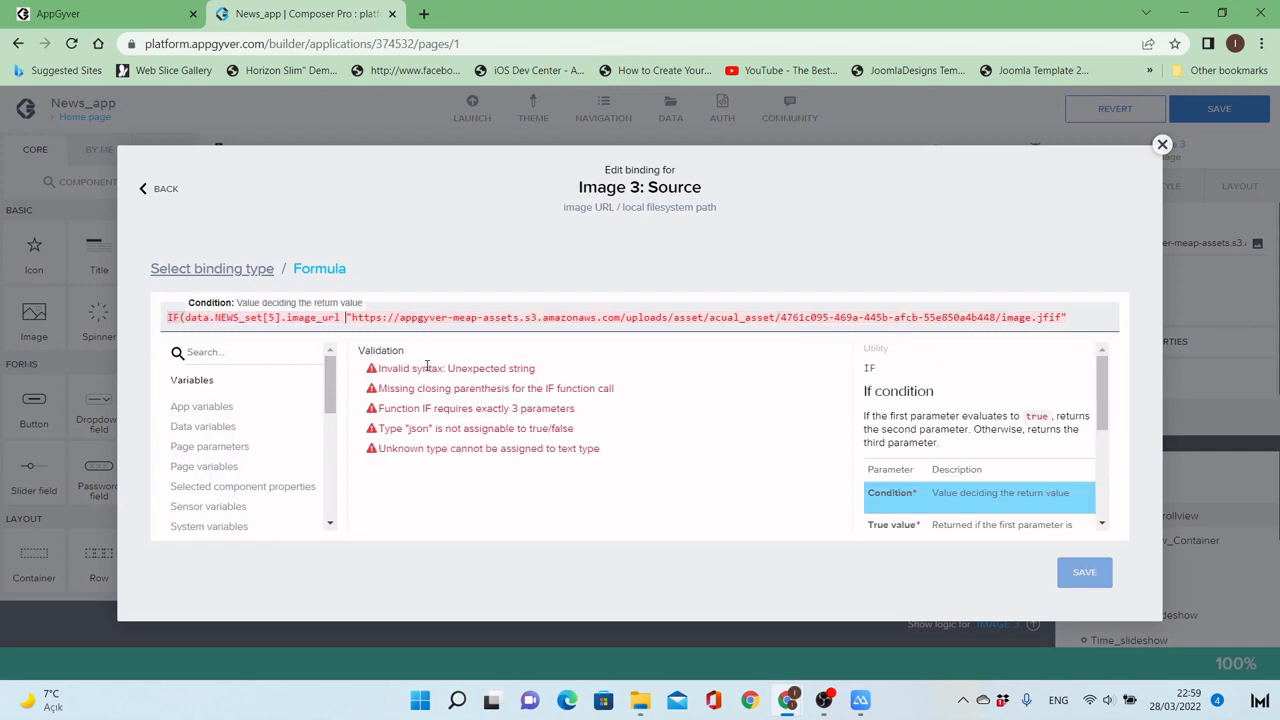
key(shift+Home)
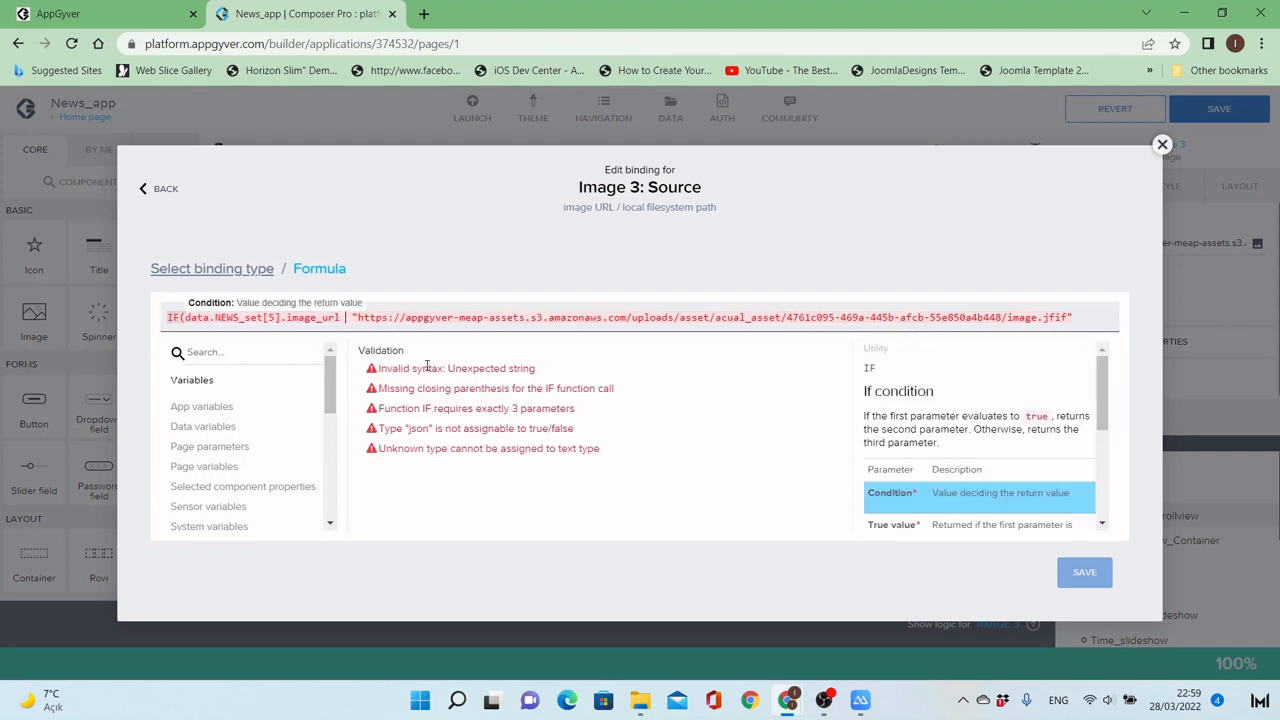
text(===N)
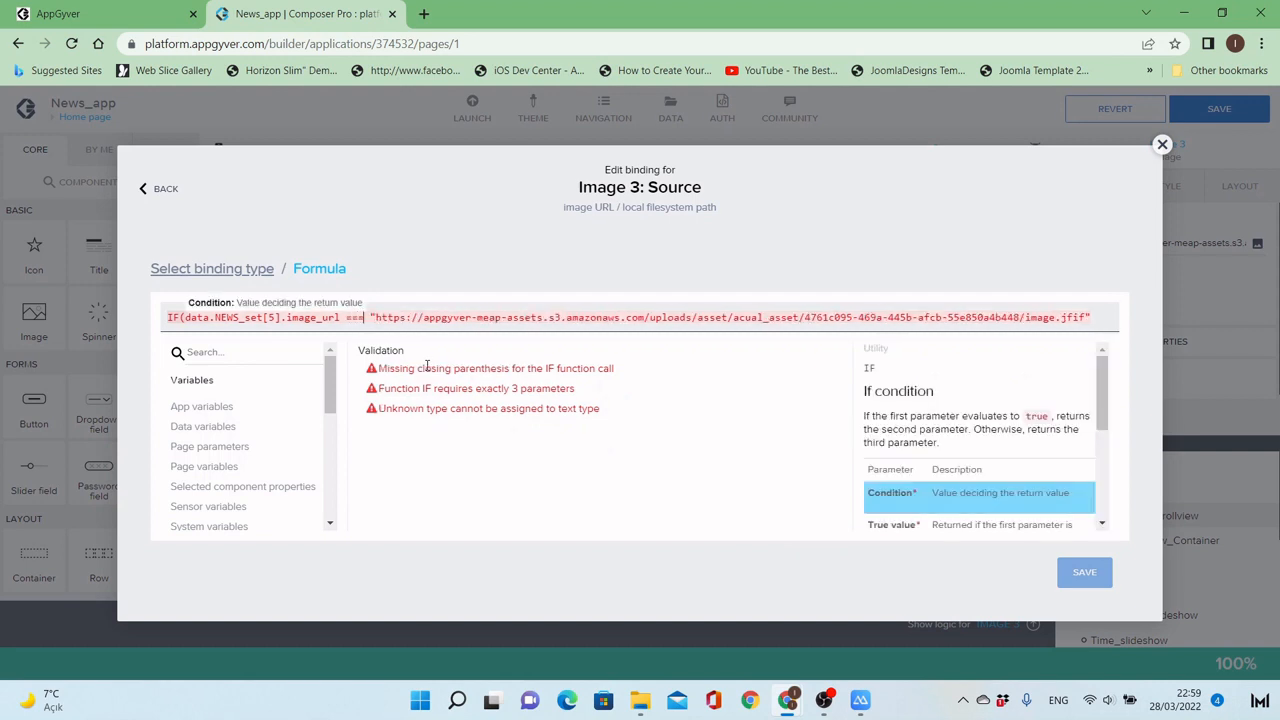
text(ull)
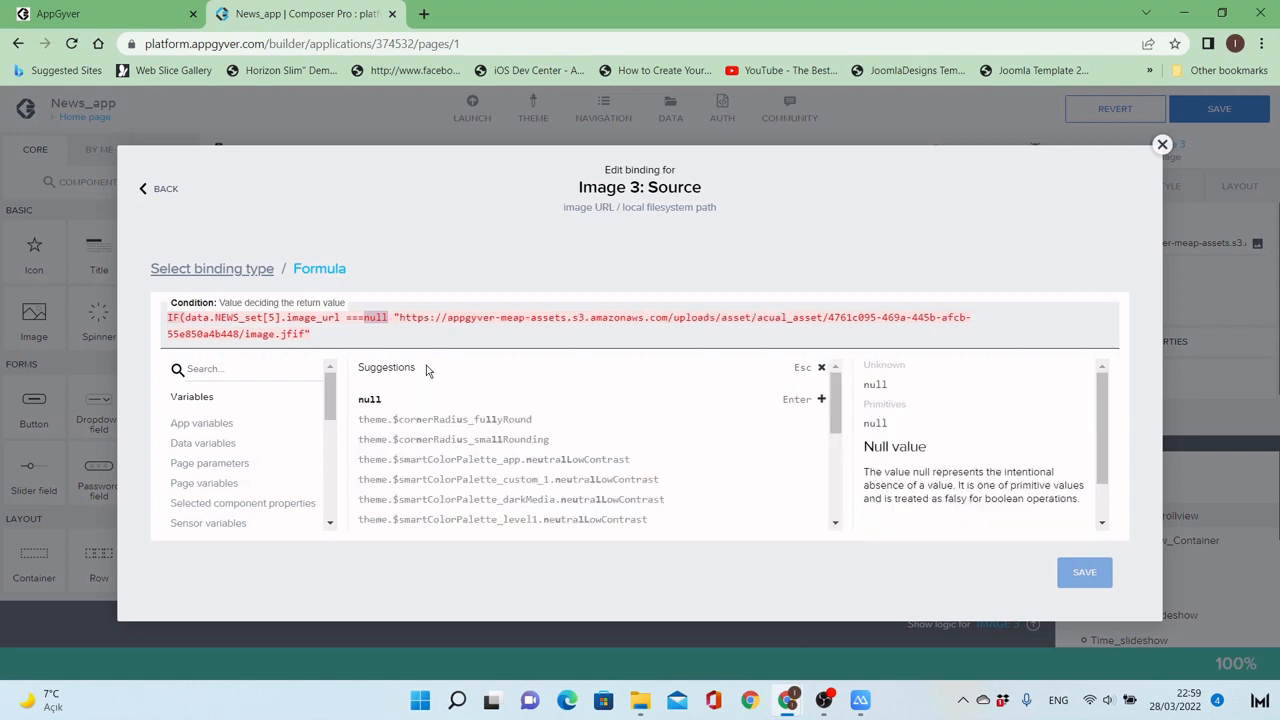
text(,)
key(Delete)
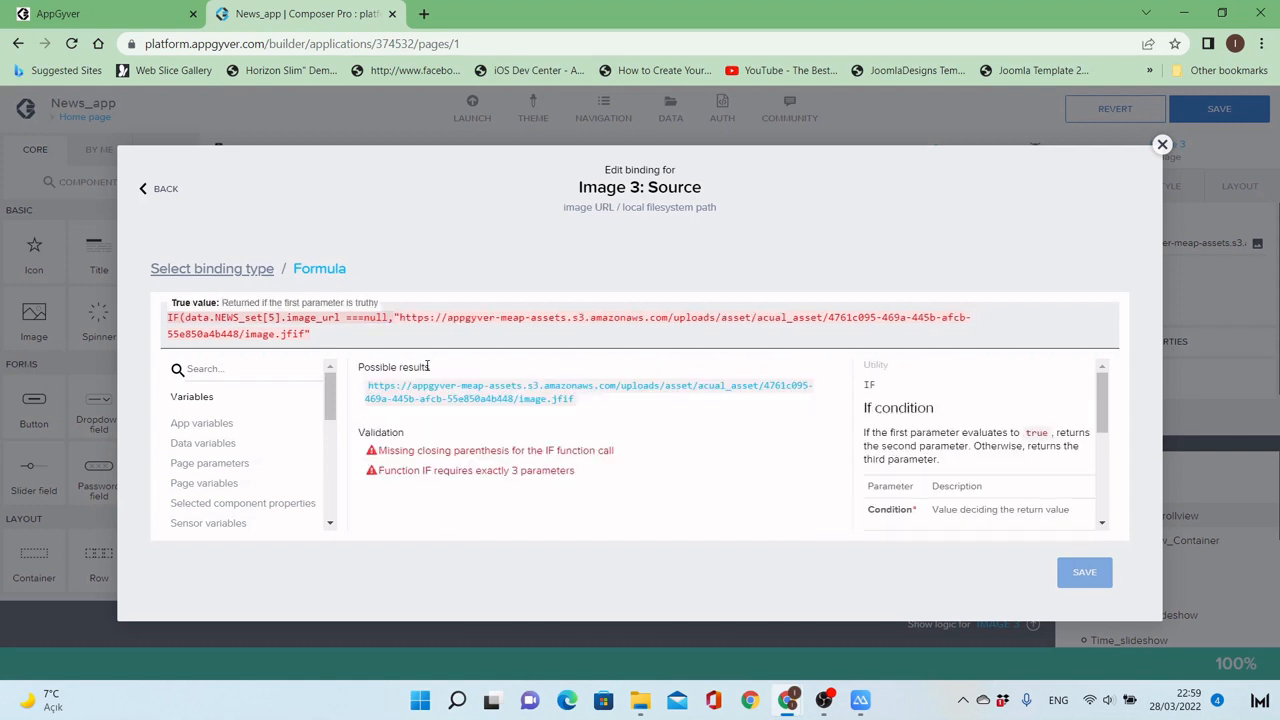
text(,)
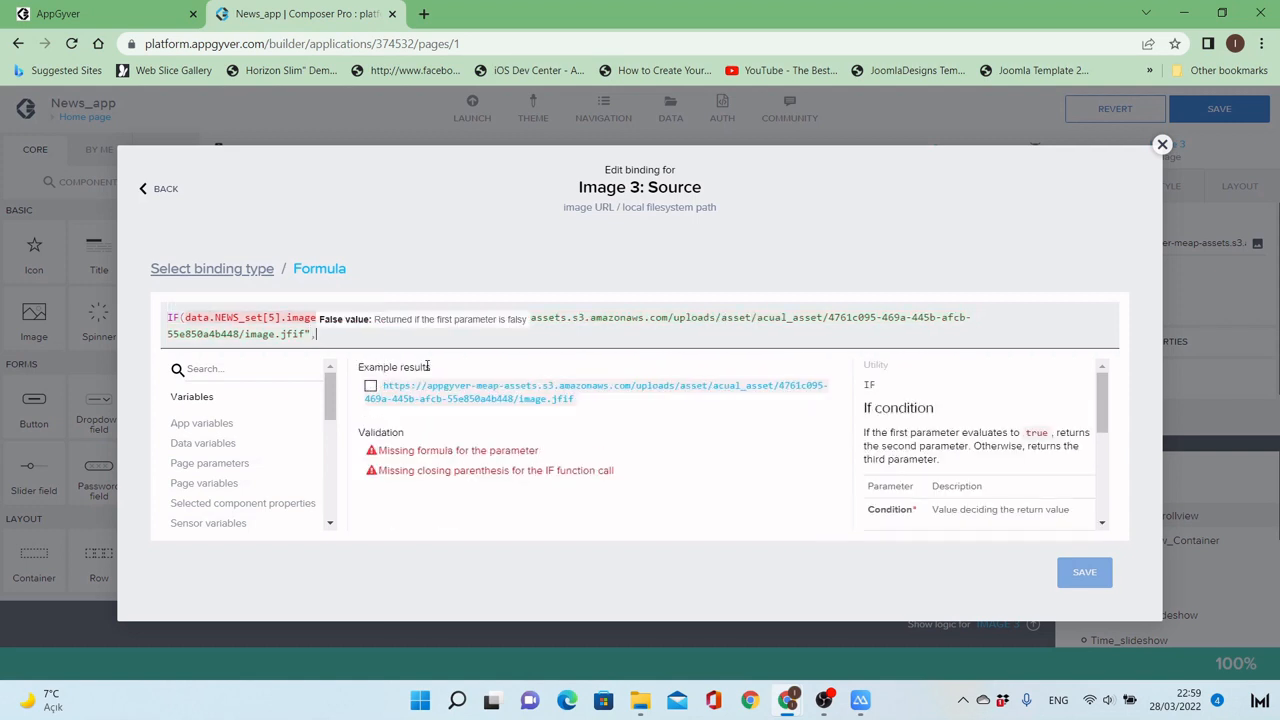
Step: Copy the NEWS_set[5].image_url reference in as the IF's false value and close the formula
key(Up)
key(ctrl+Right)
key(ctrl+shift+Left)
key(ctrl+shift+Left)
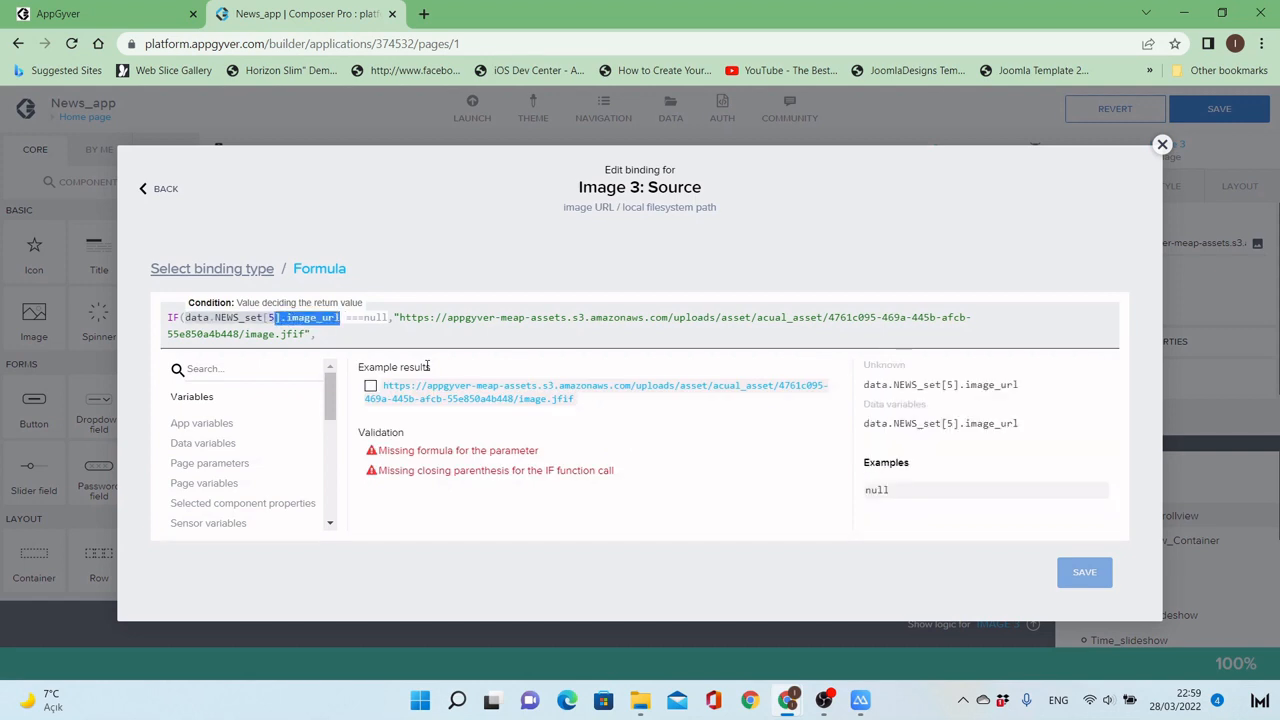
key(ctrl+shift+Left)
key(ctrl+shift+Left)
key(ctrl+shift+Left)
key(ctrl+shift+Left)
key(ctrl+c)
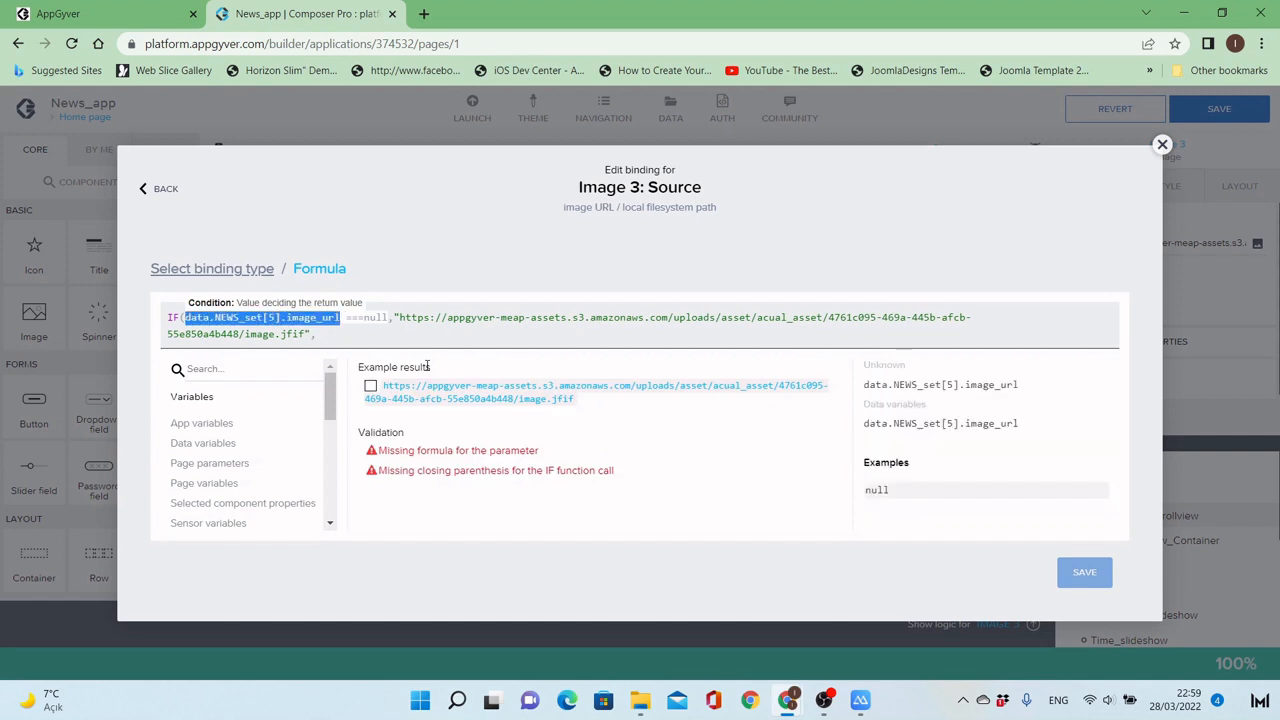
key(Down)
key(ctrl+Right)
key(ctrl+Right)
key(ctrl+Right)
key(End)
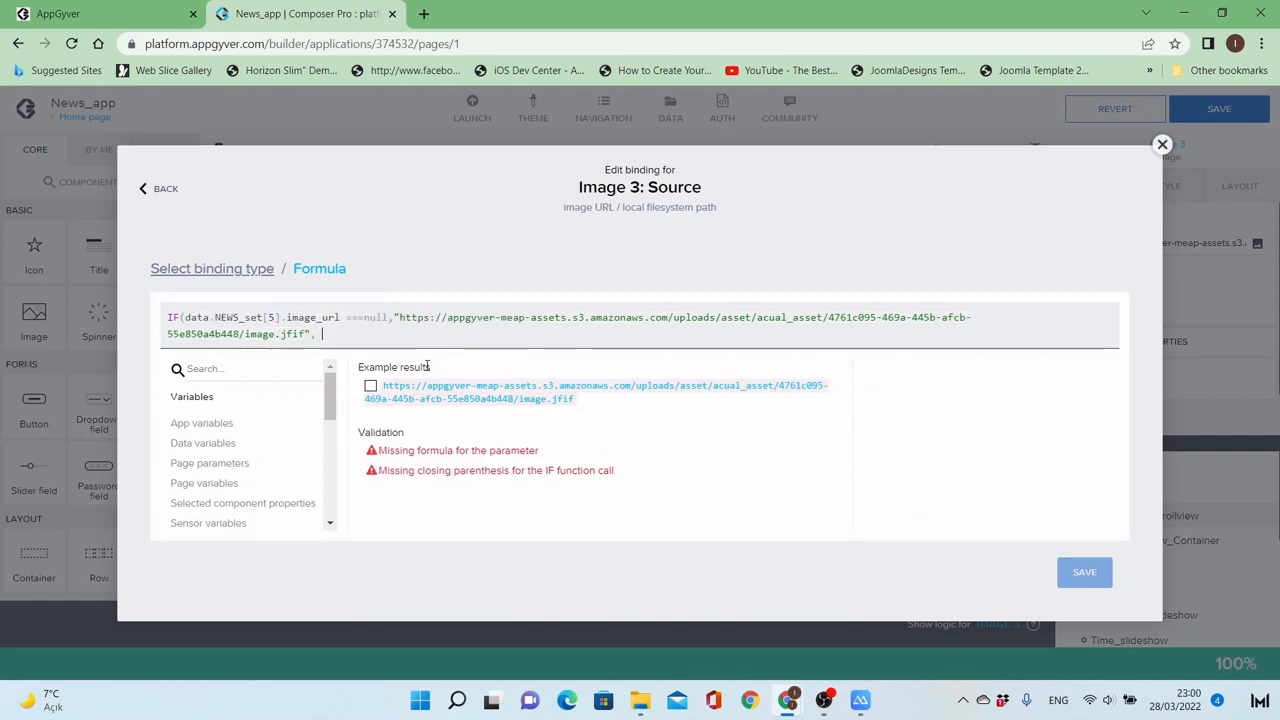
key(ctrl+v)
text())
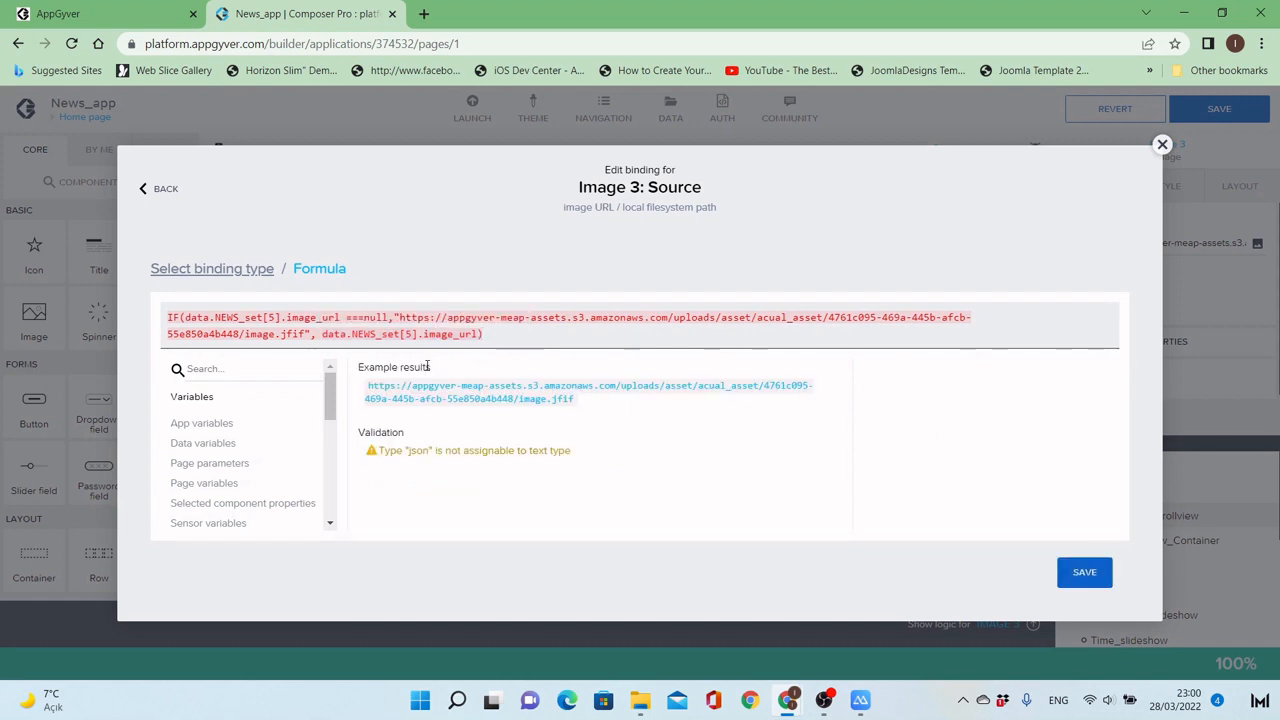
Step: Save the IF formula, set an image preview value, and save Image 3's source binding
key(ctrl+a)
key(ctrl+c)
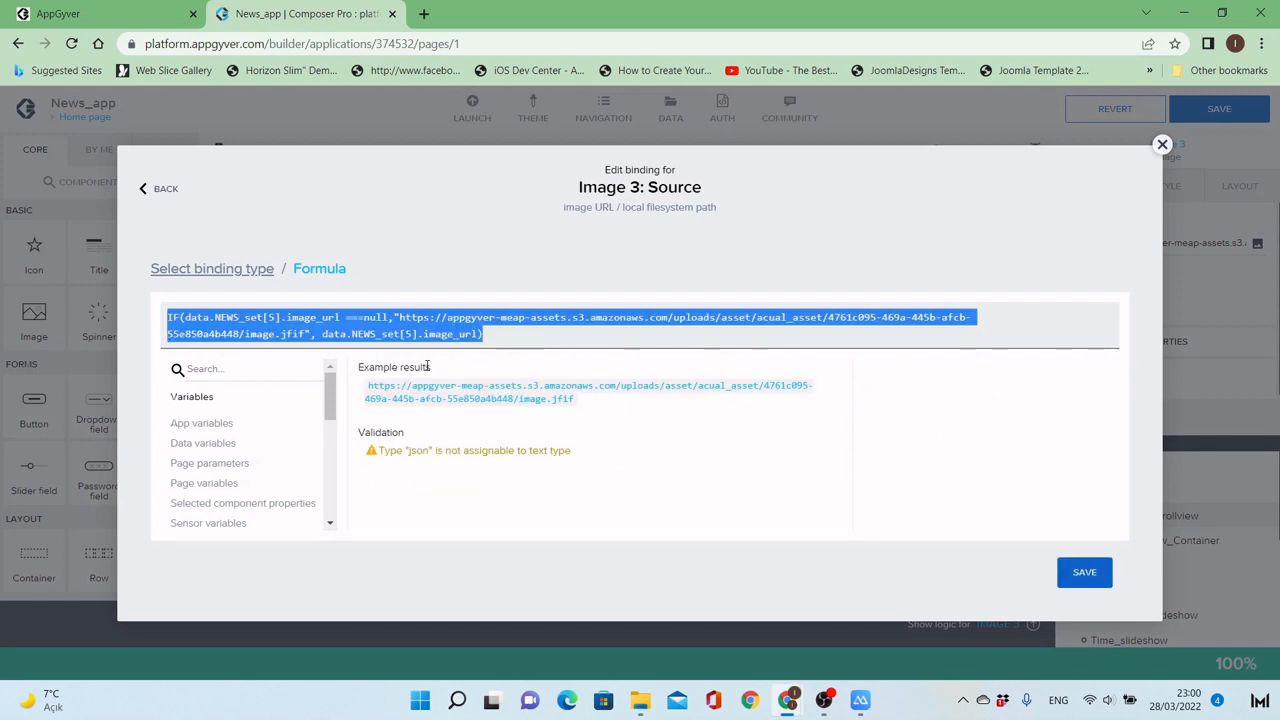
click(1083, 575)
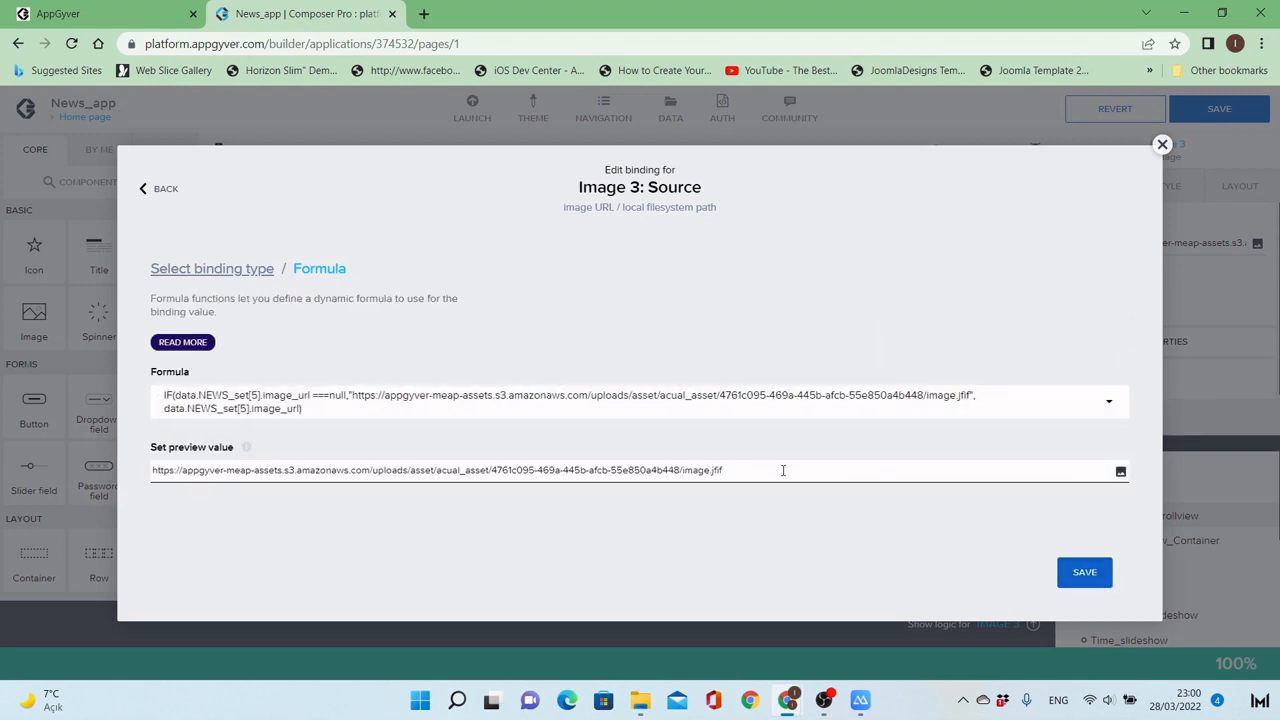
triple_click(783, 470)
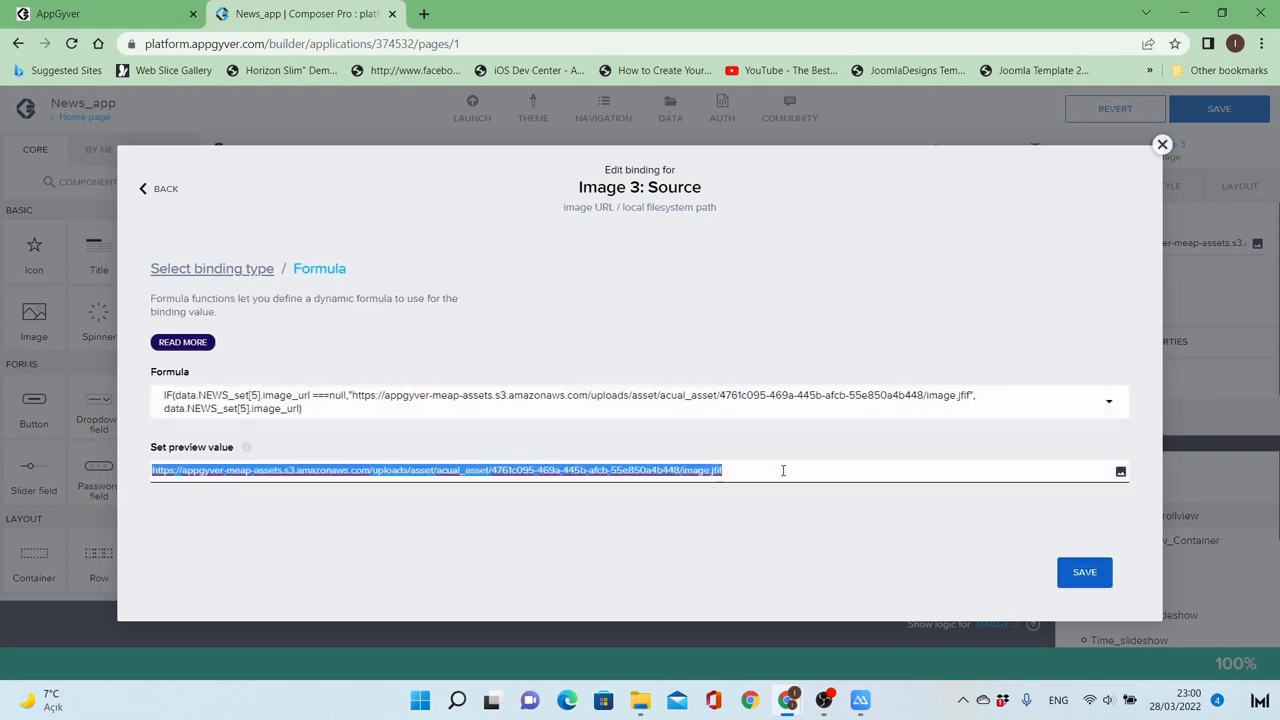
text(image)
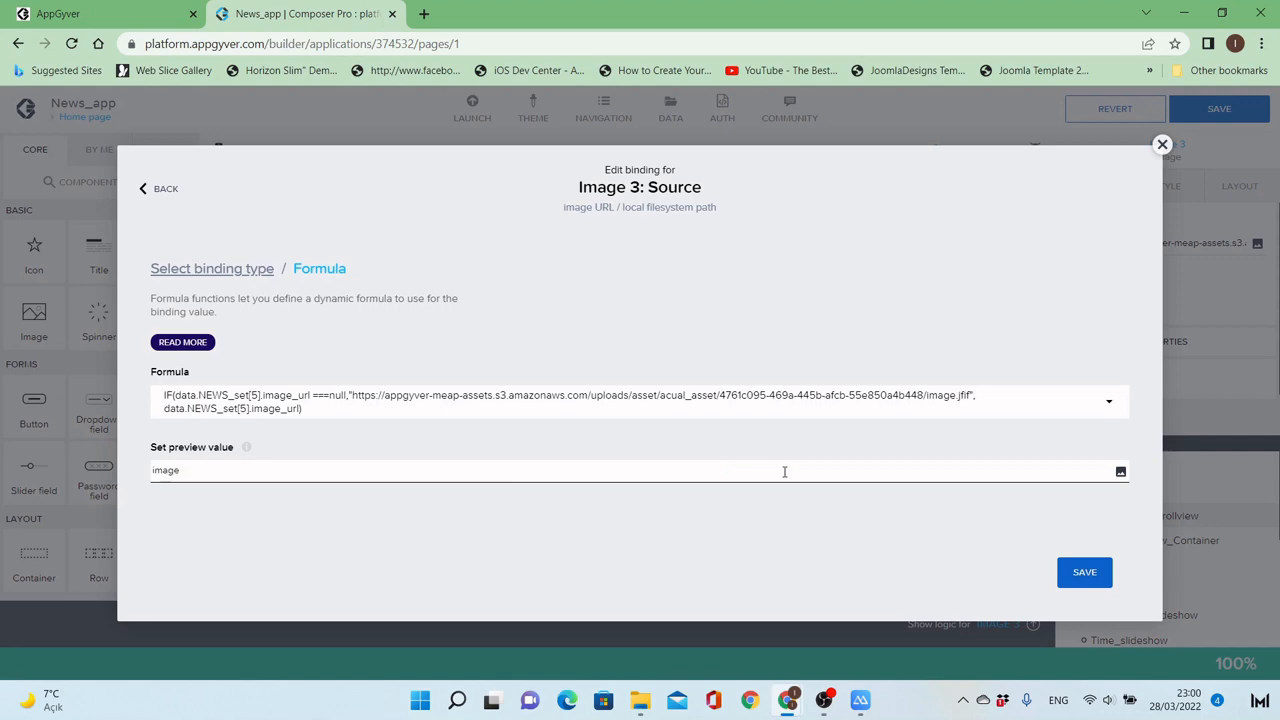
click(1090, 573)
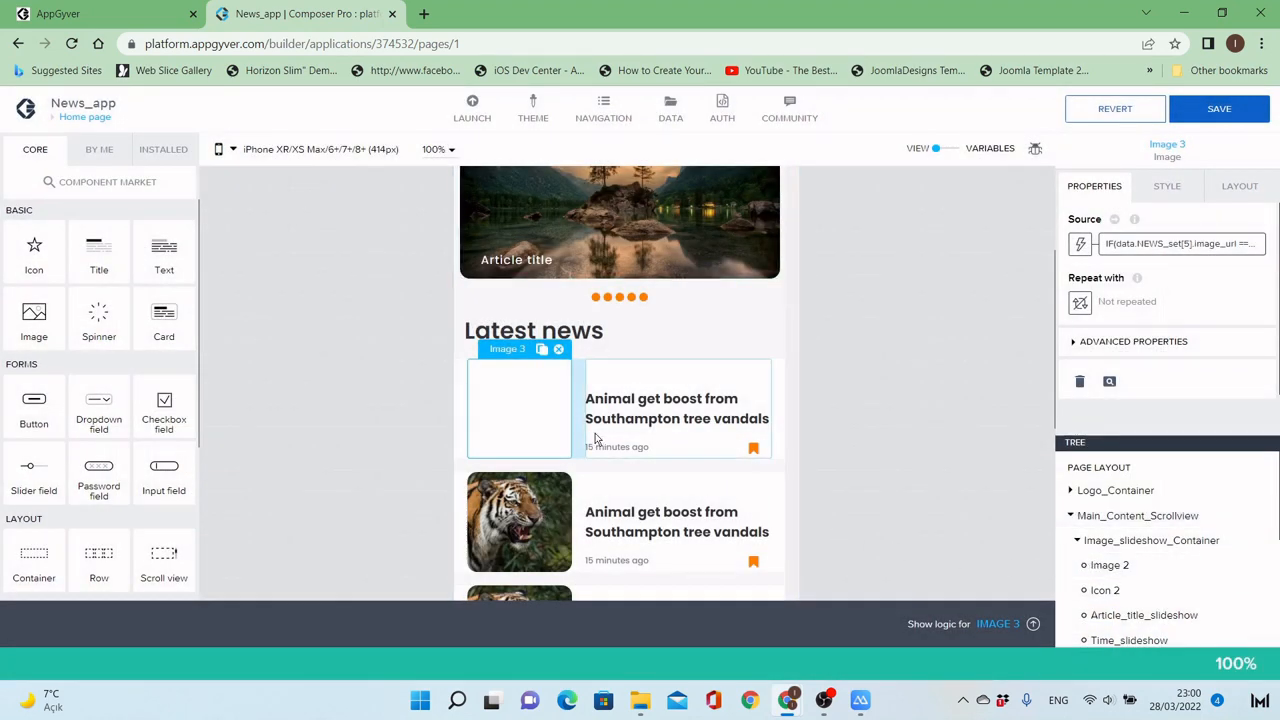
Step: Switch the first headline's Content to a formula binding and clear its existing text
click(665, 412)
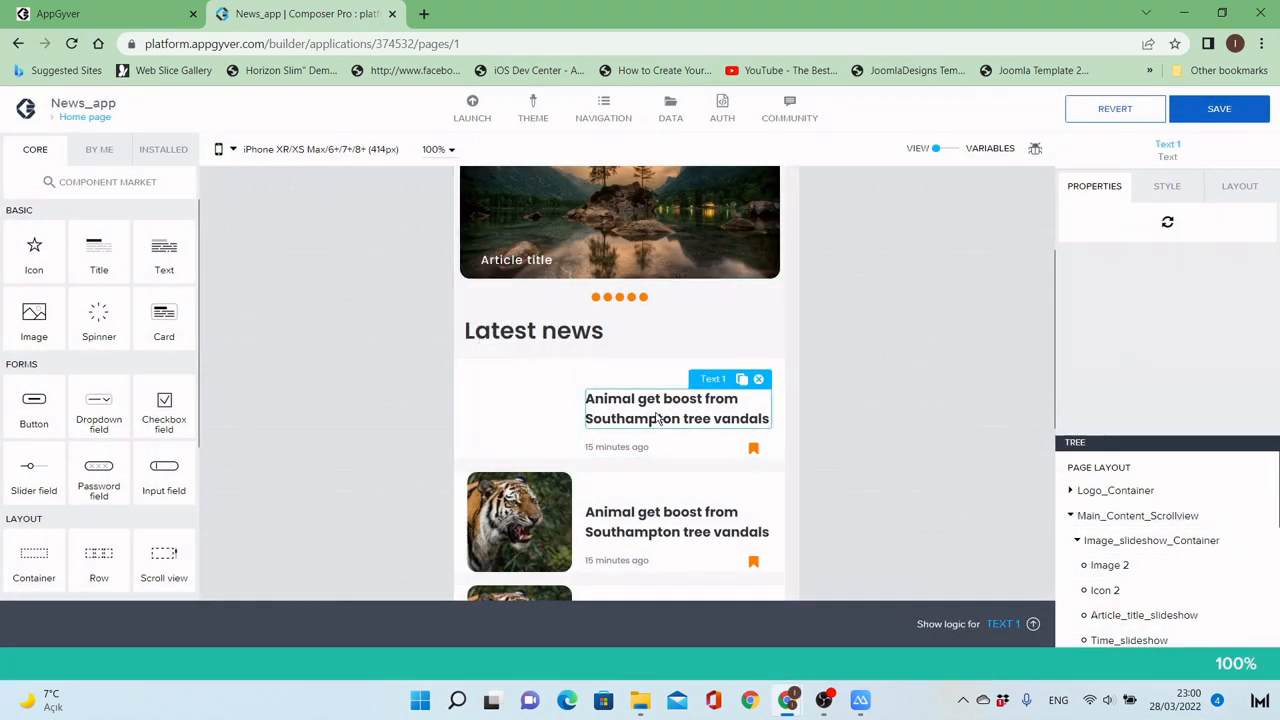
click(1080, 243)
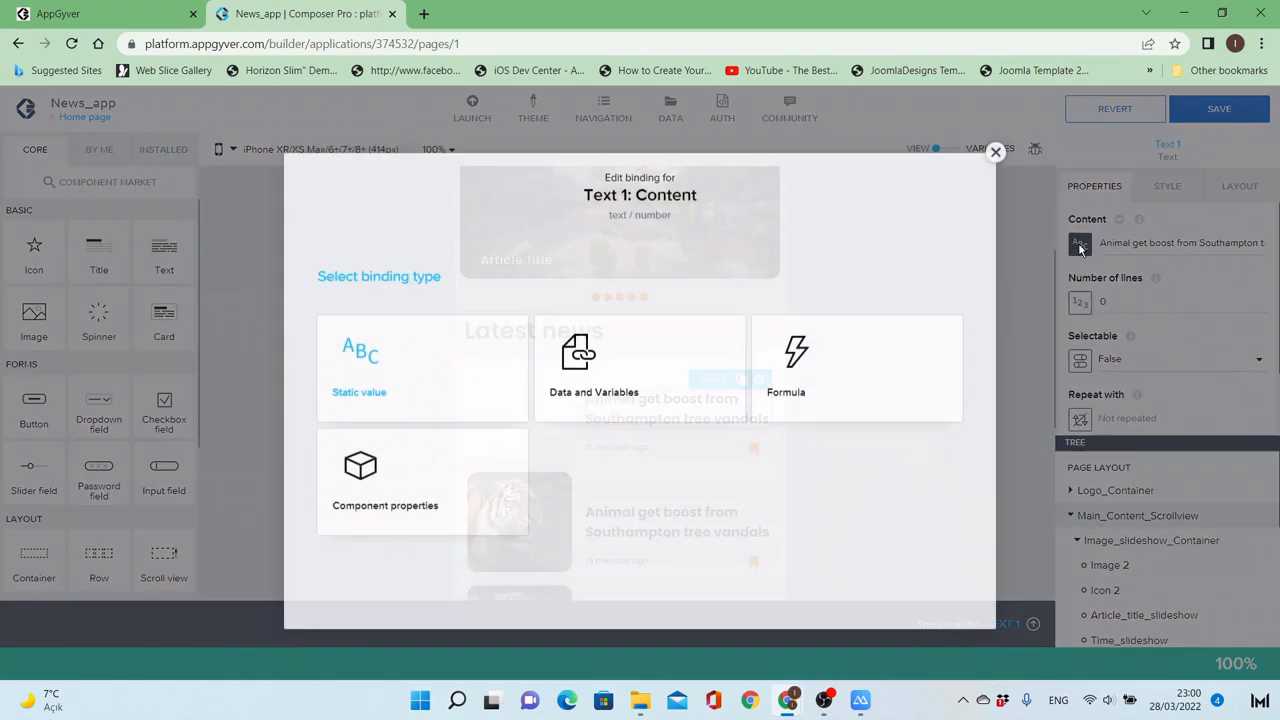
click(873, 360)
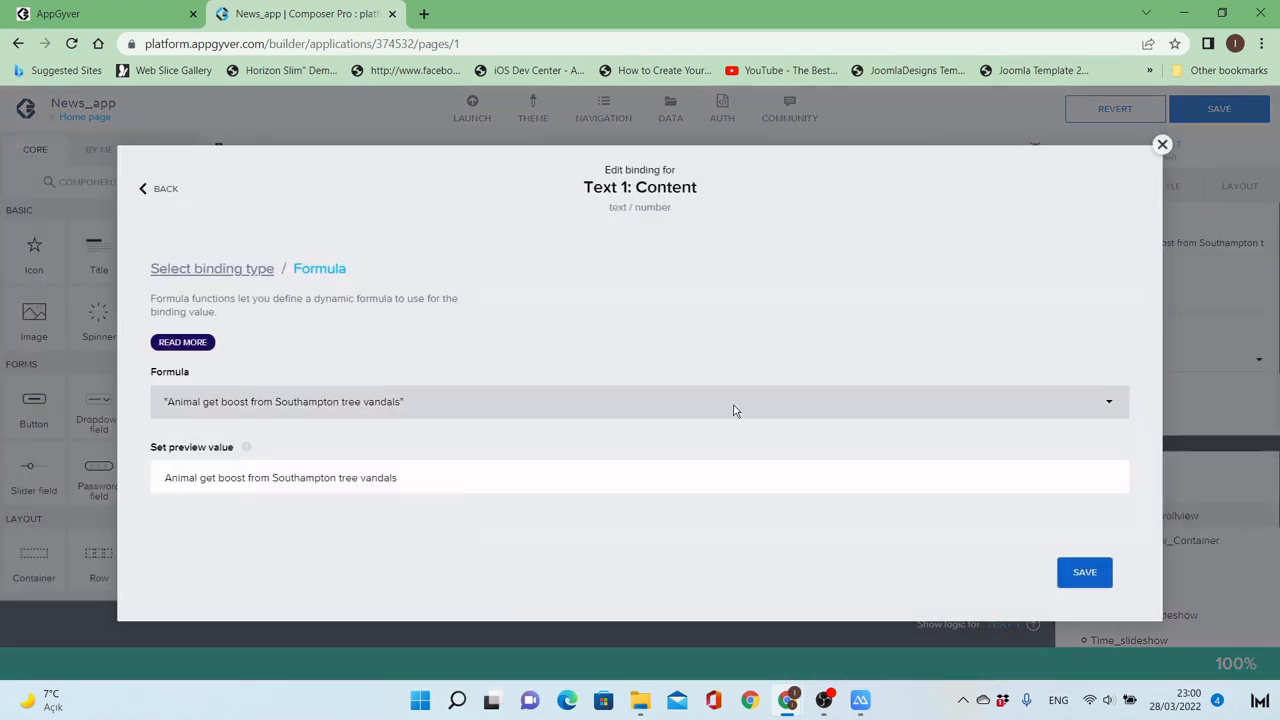
click(734, 407)
key(ctrl+a)
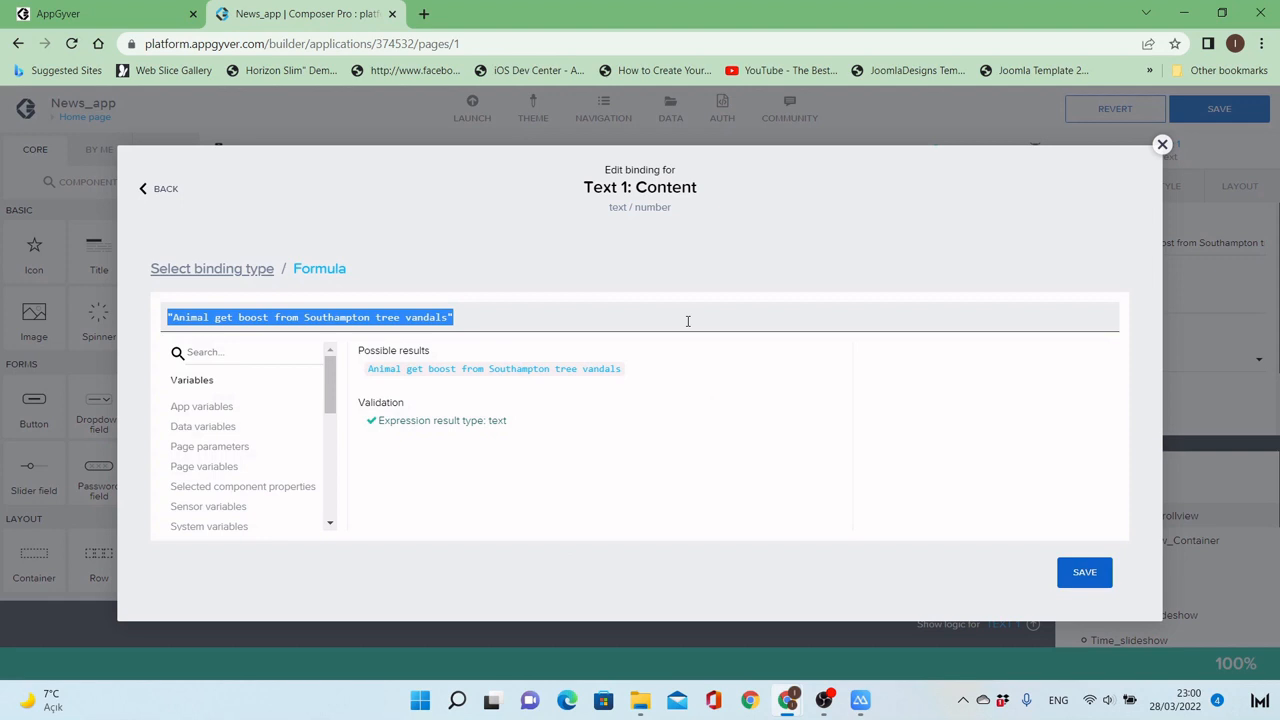
key(ctrl+v)
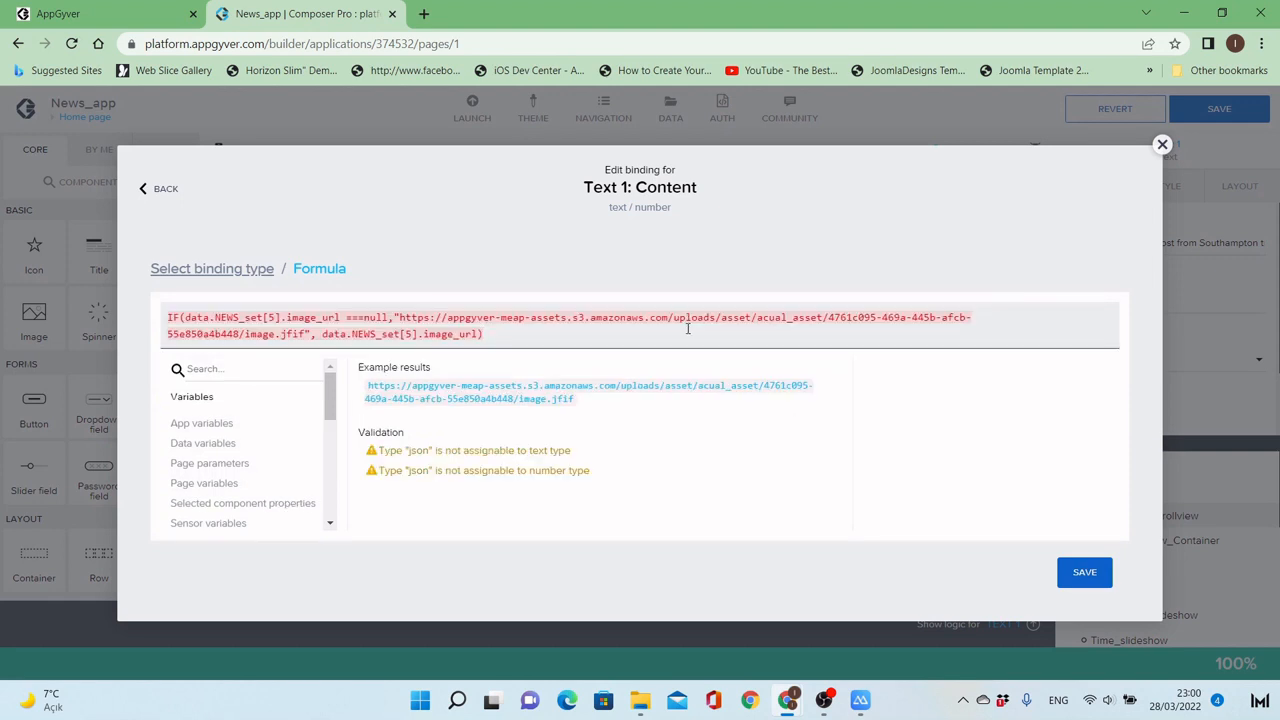
drag(341, 317, 299, 314)
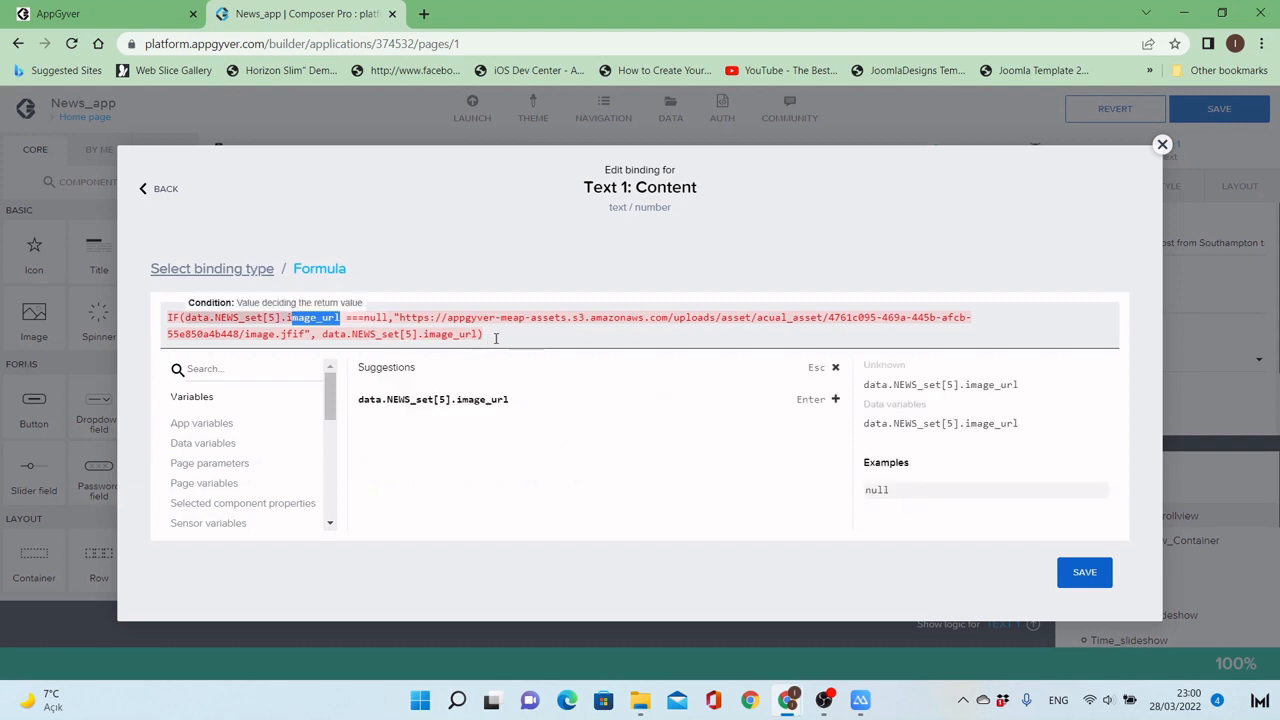
drag(495, 338, 148, 304)
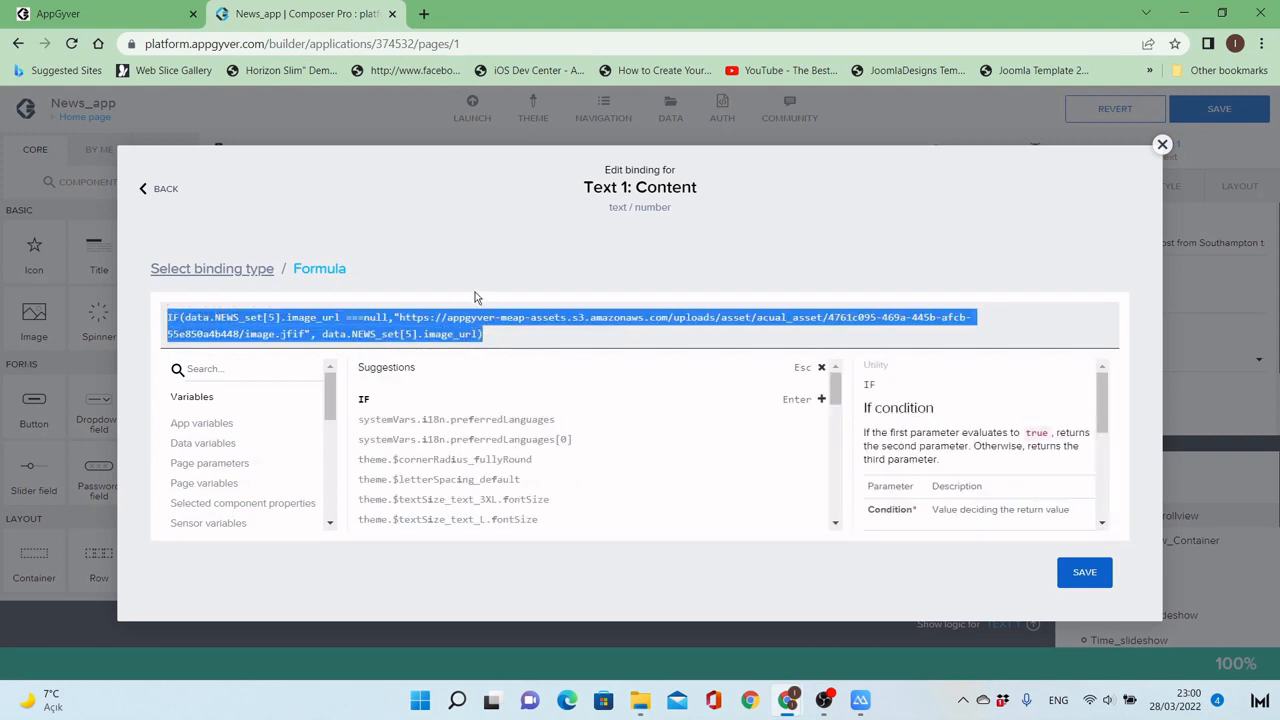
key(BackSpace)
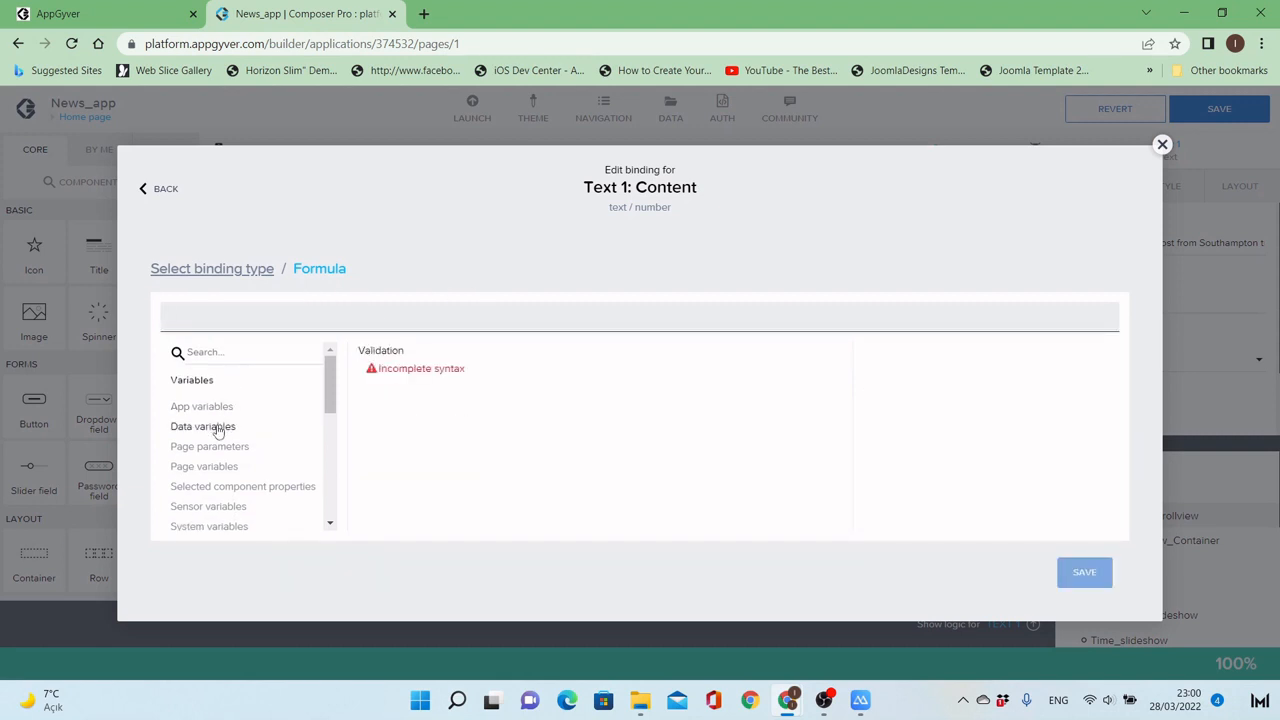
Step: Bind the headline to data.NEWS_set[5].title and save the binding
click(184, 428)
scroll(466, 450, down, 2)
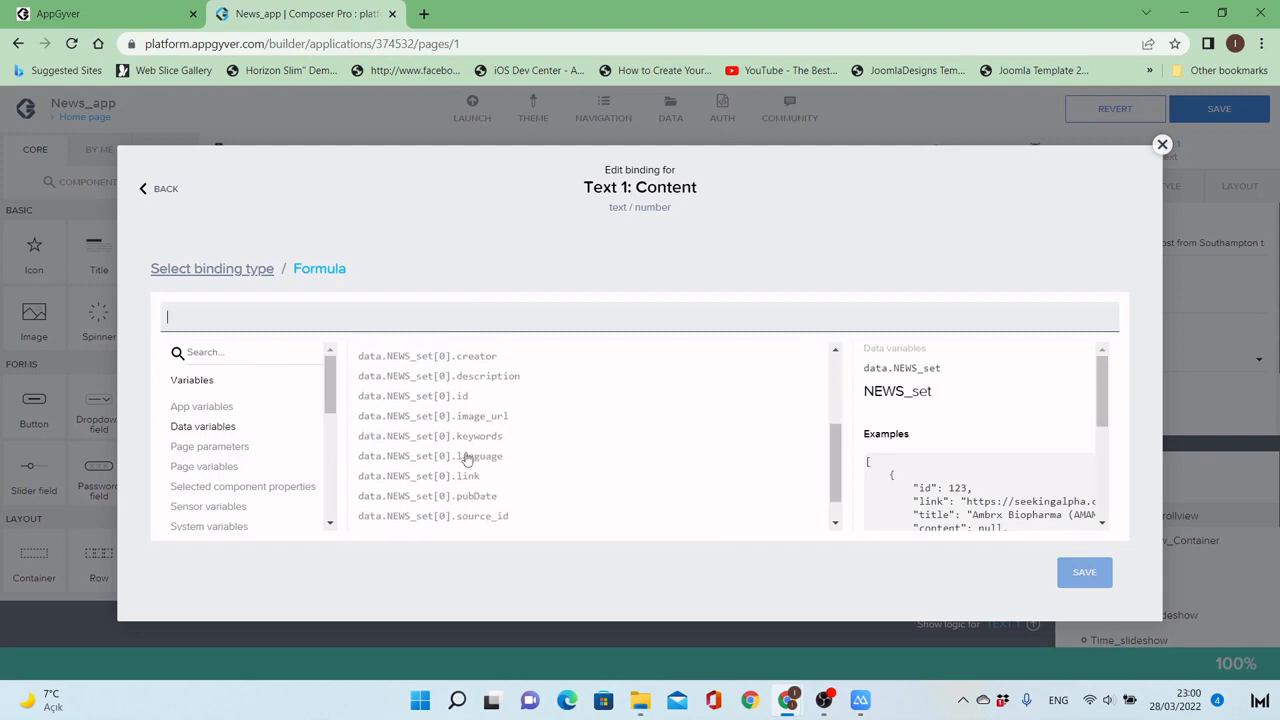
scroll(480, 490, down, 1)
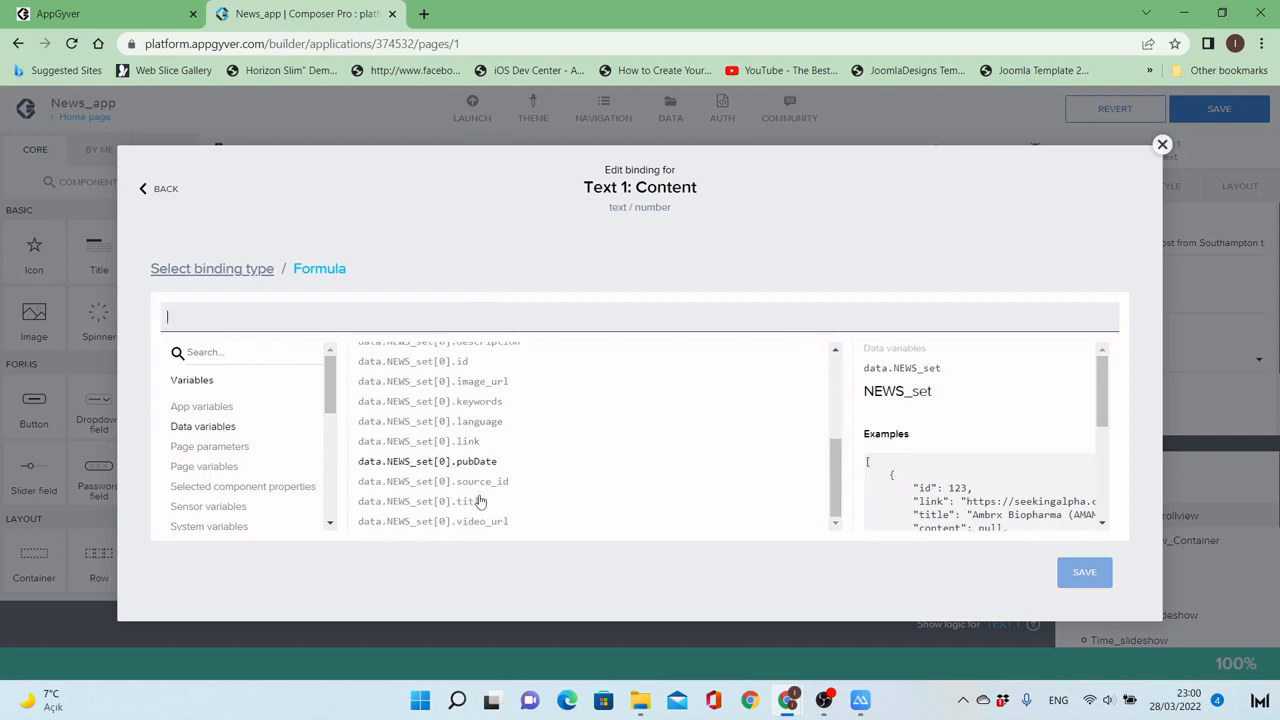
click(480, 501)
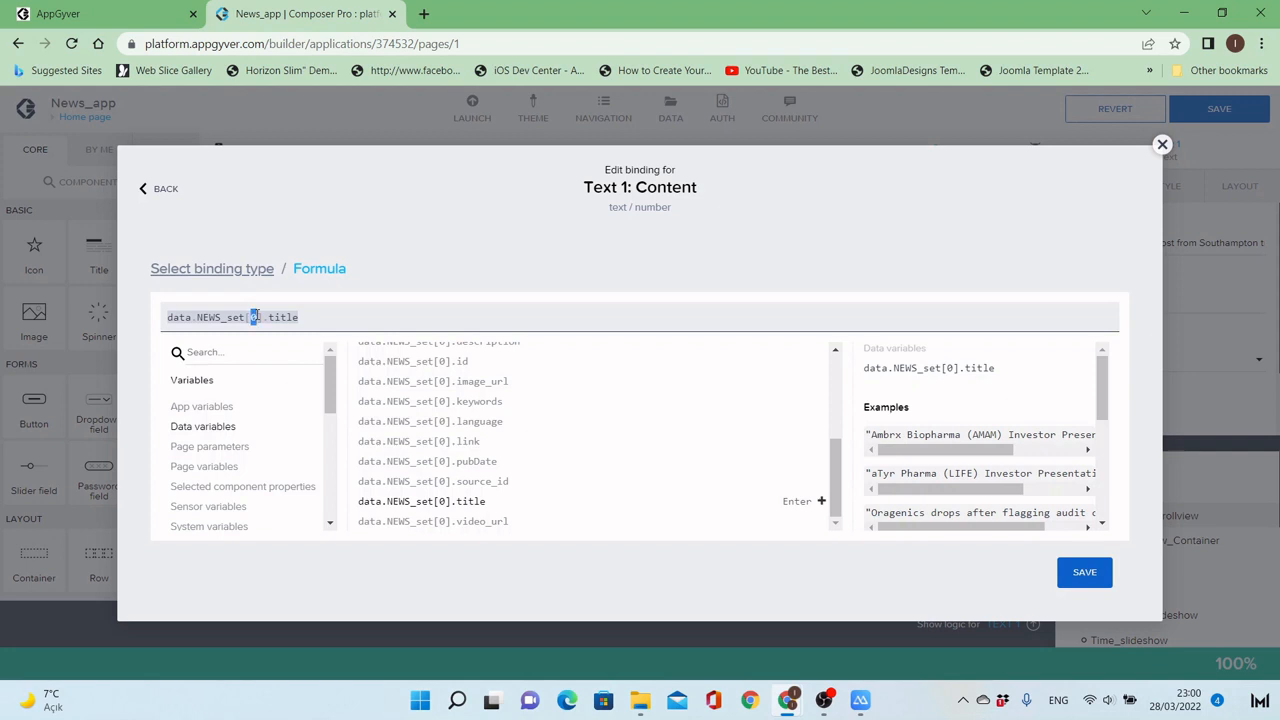
text(6)
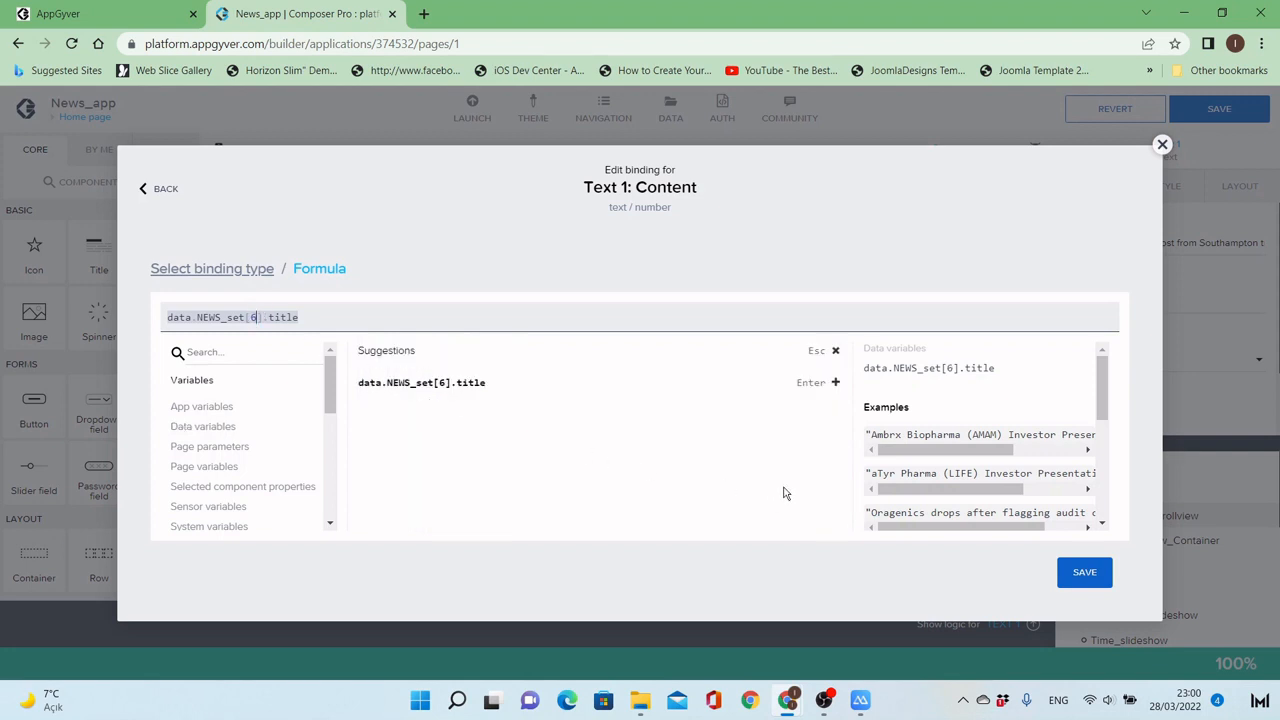
key(BackSpace)
text(5)
click(1078, 577)
click(1074, 574)
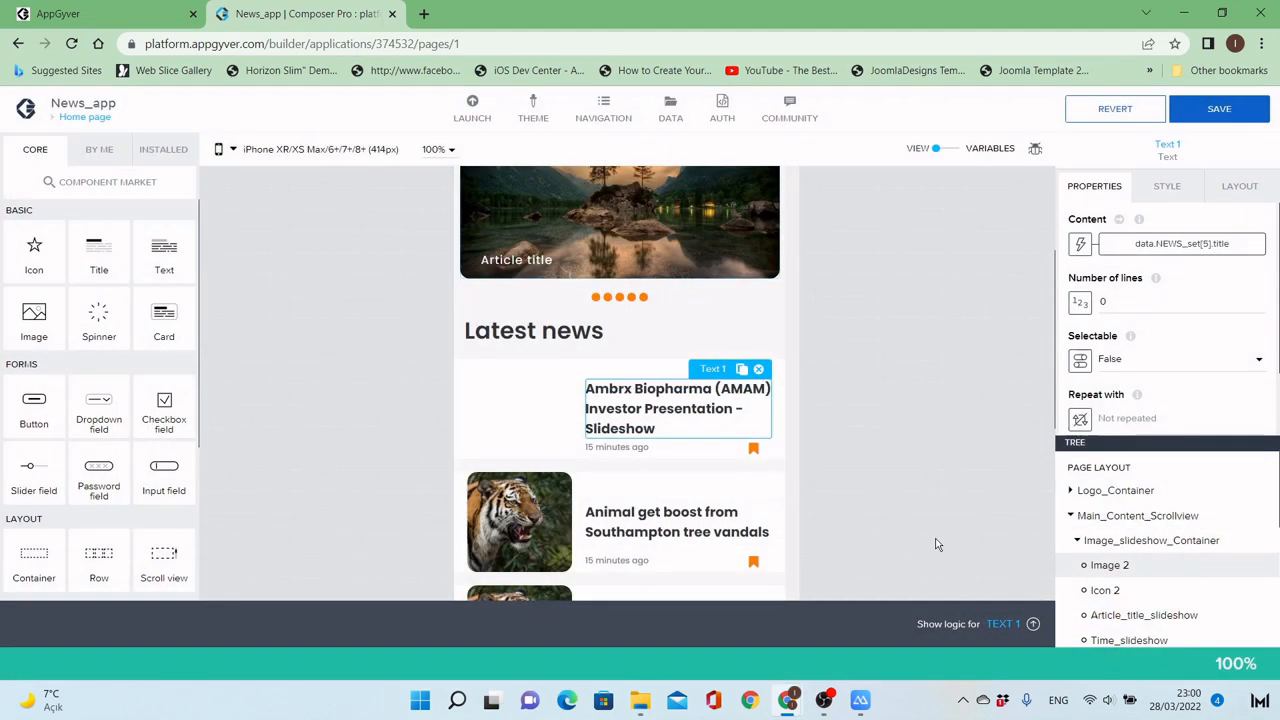
click(637, 451)
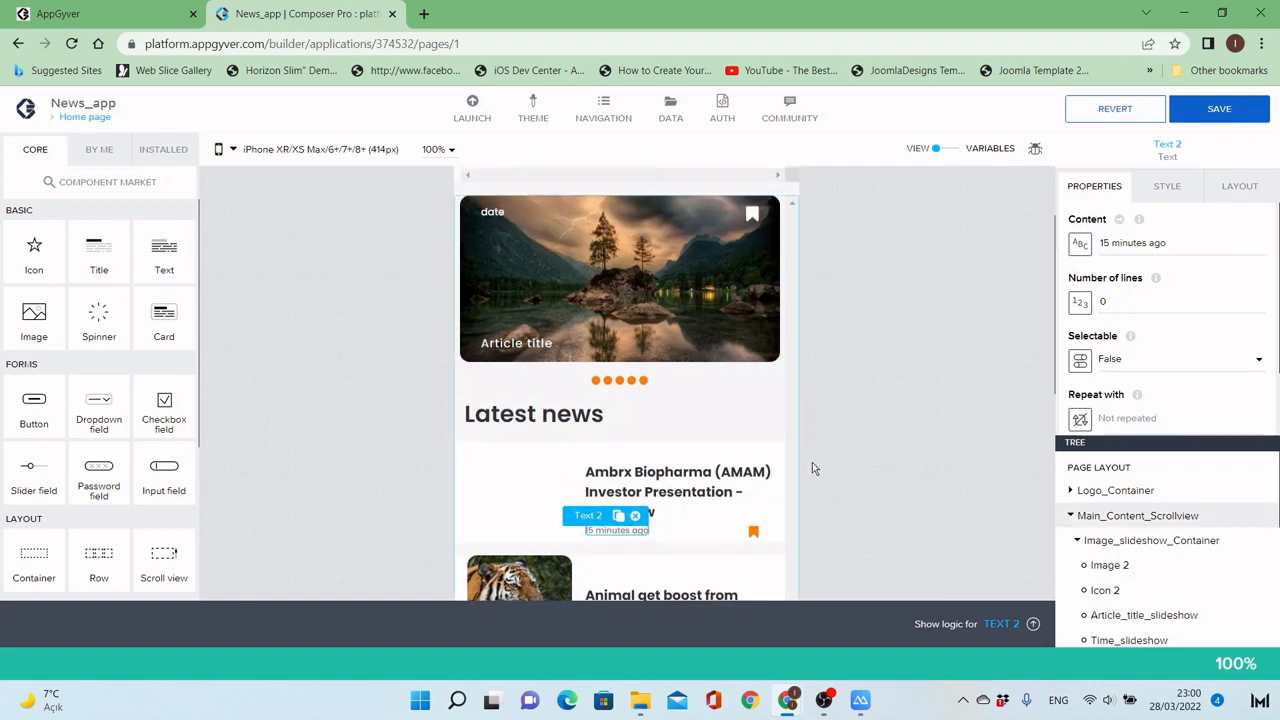
scroll(727, 400, up, 2)
click(491, 303)
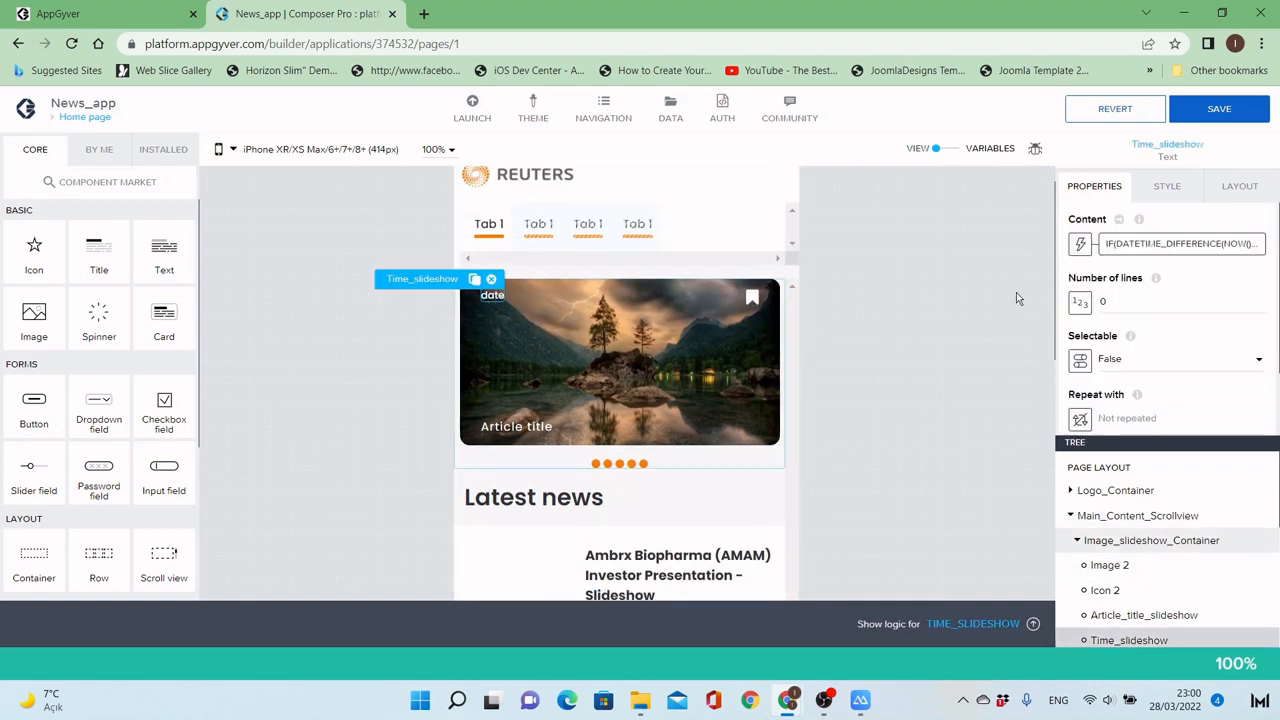
click(1160, 243)
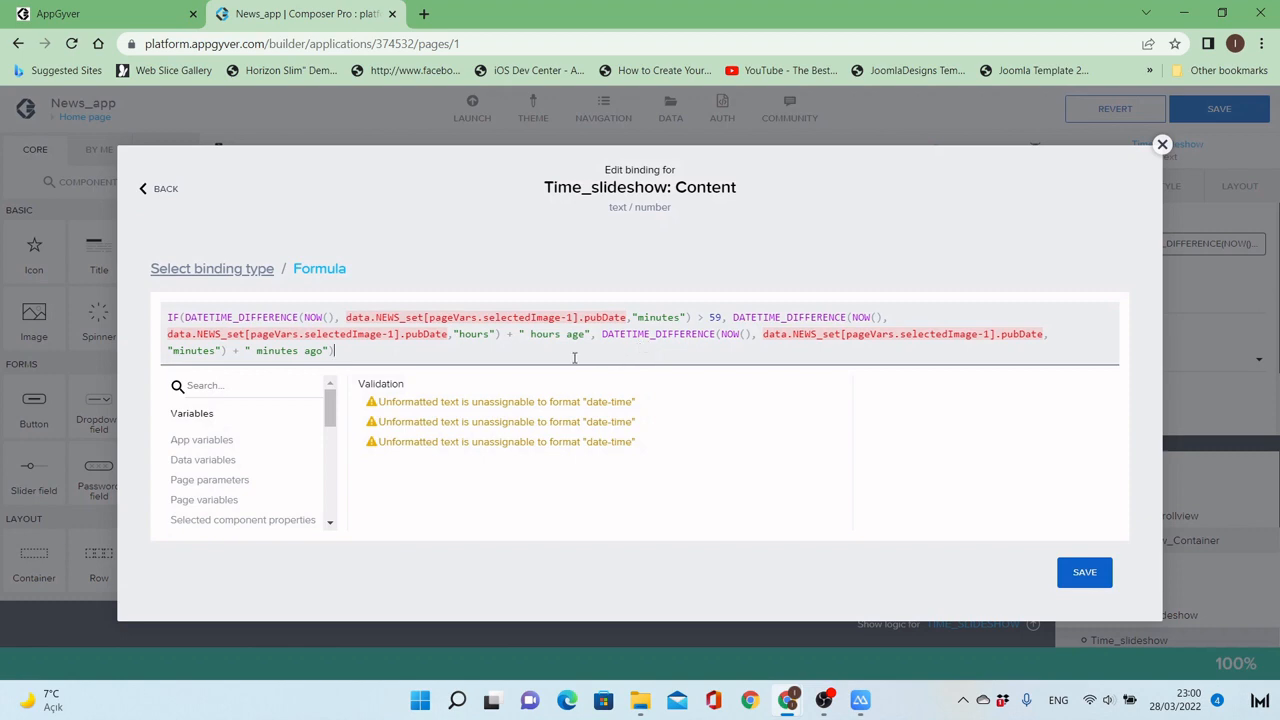
drag(575, 357, 153, 327)
key(ctrl+c)
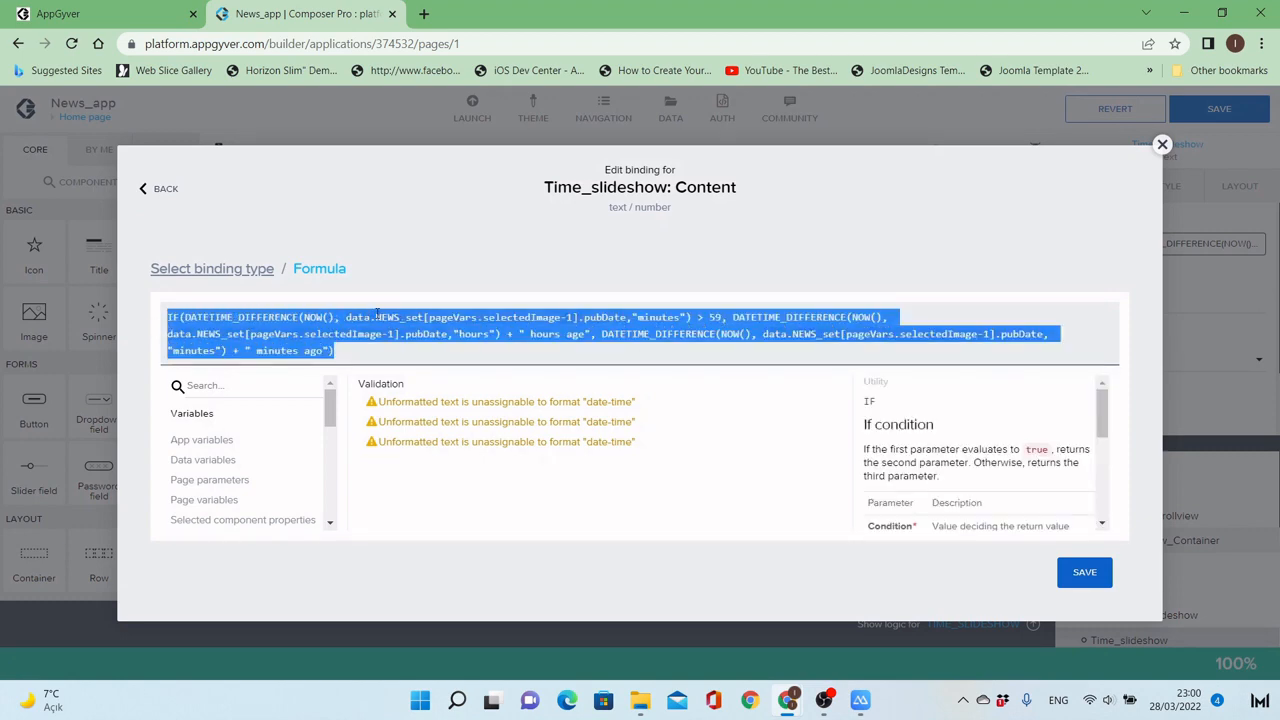
click(1082, 572)
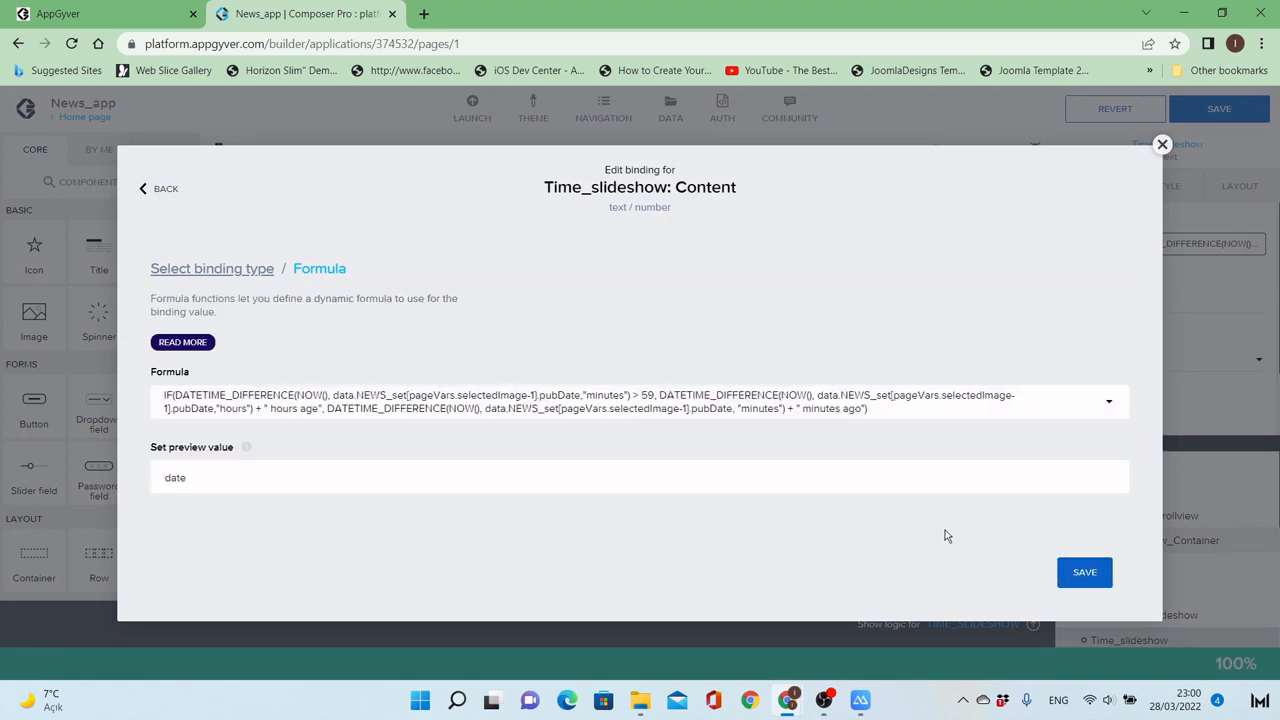
click(1080, 575)
scroll(783, 465, down, 3)
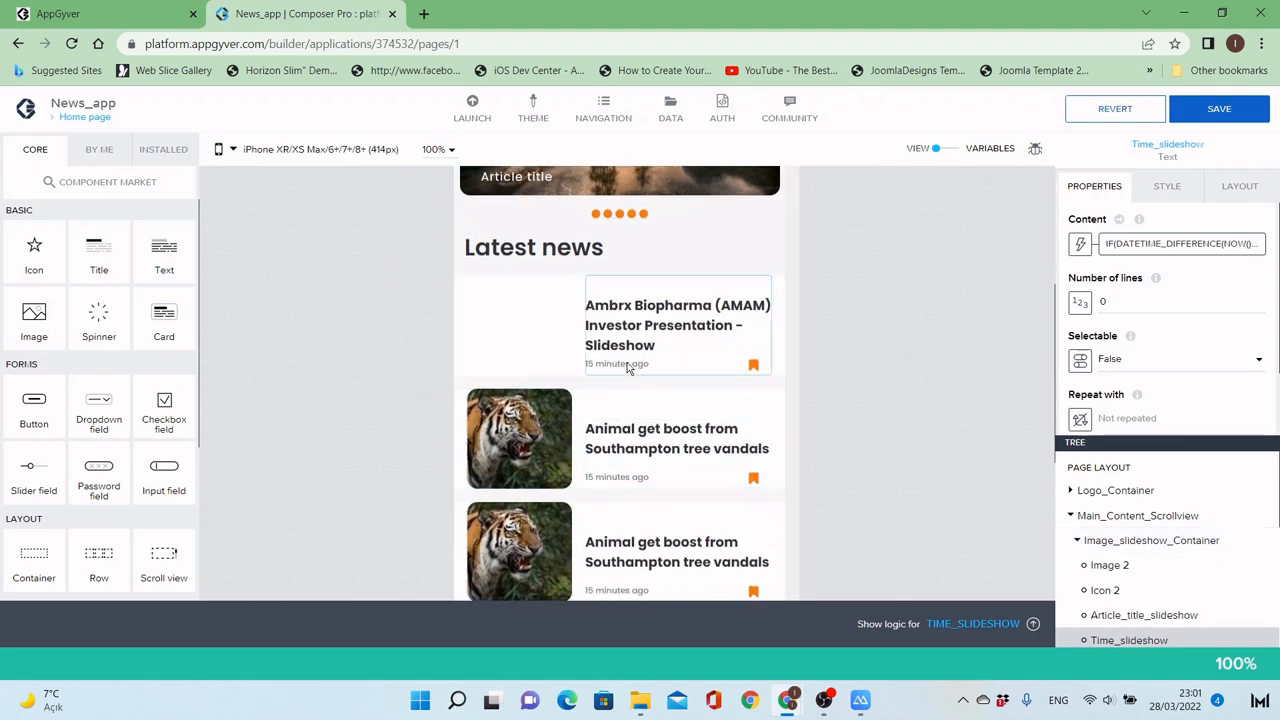
click(625, 365)
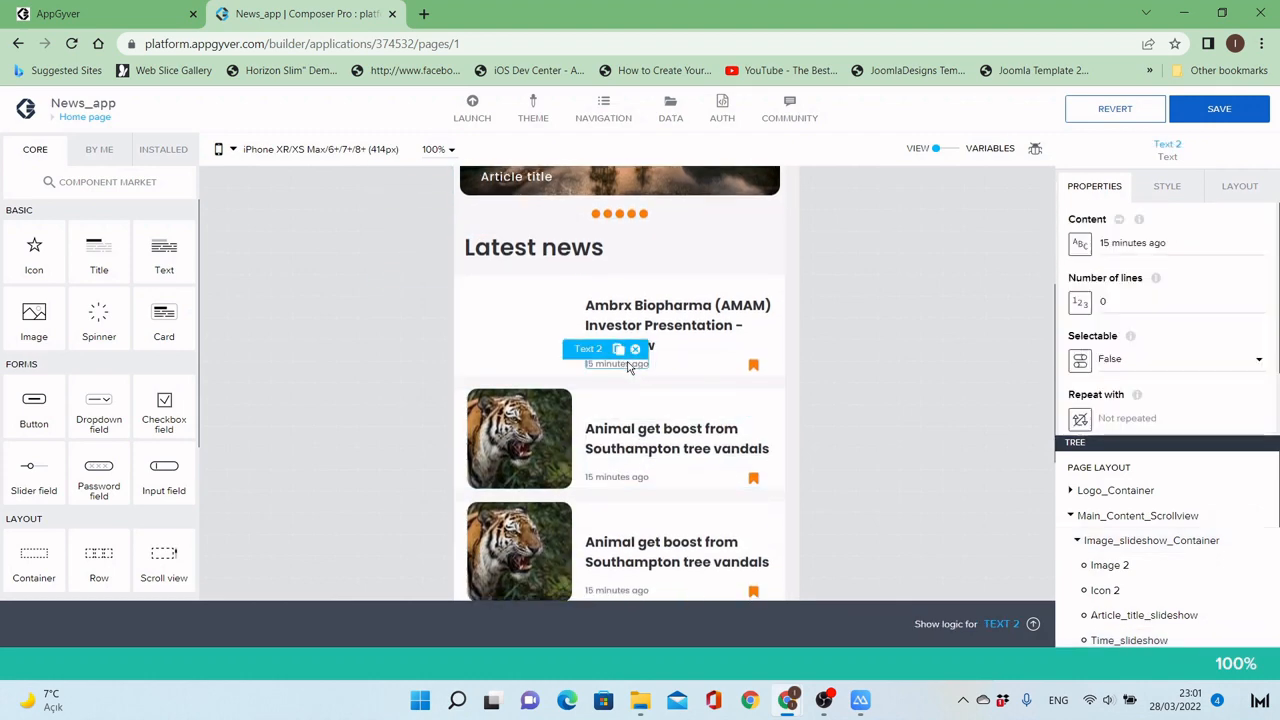
Step: Paste the relative-time formula into Text 2's Content and replace all three pageVars.selectedImage-1 indexes with 5
click(1080, 250)
click(846, 371)
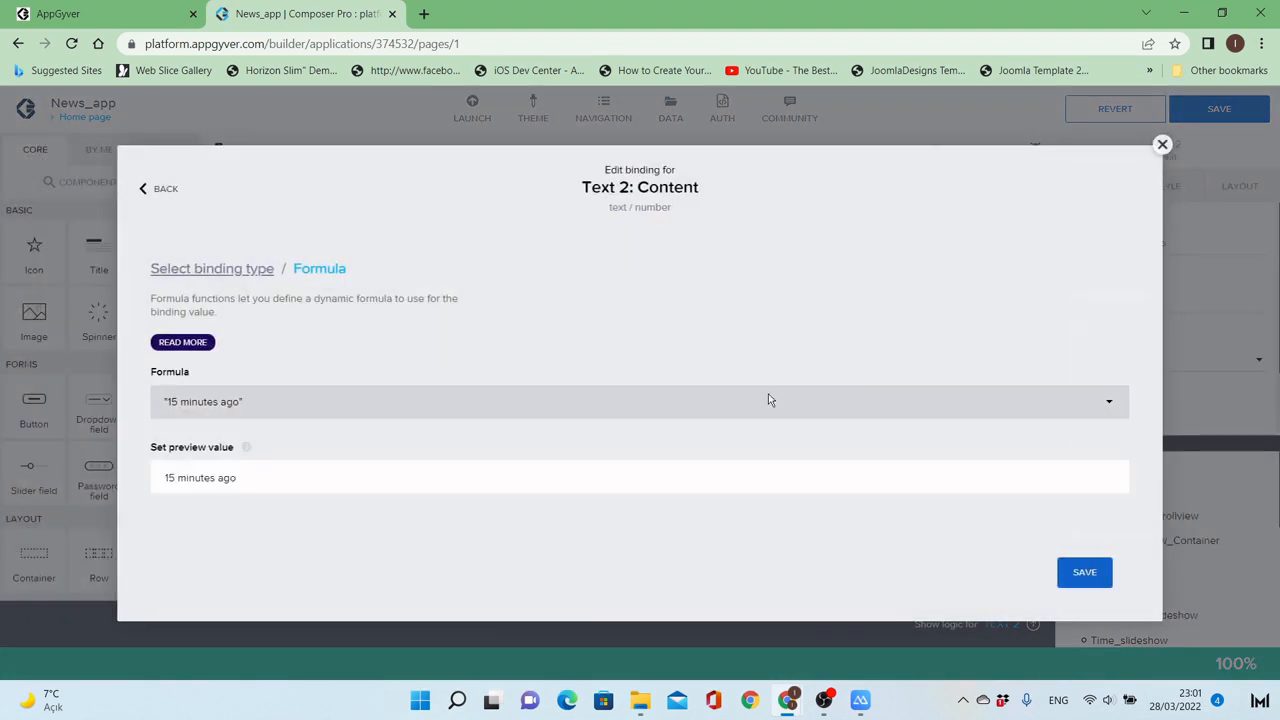
click(768, 400)
drag(366, 323, 120, 343)
key(ctrl+v)
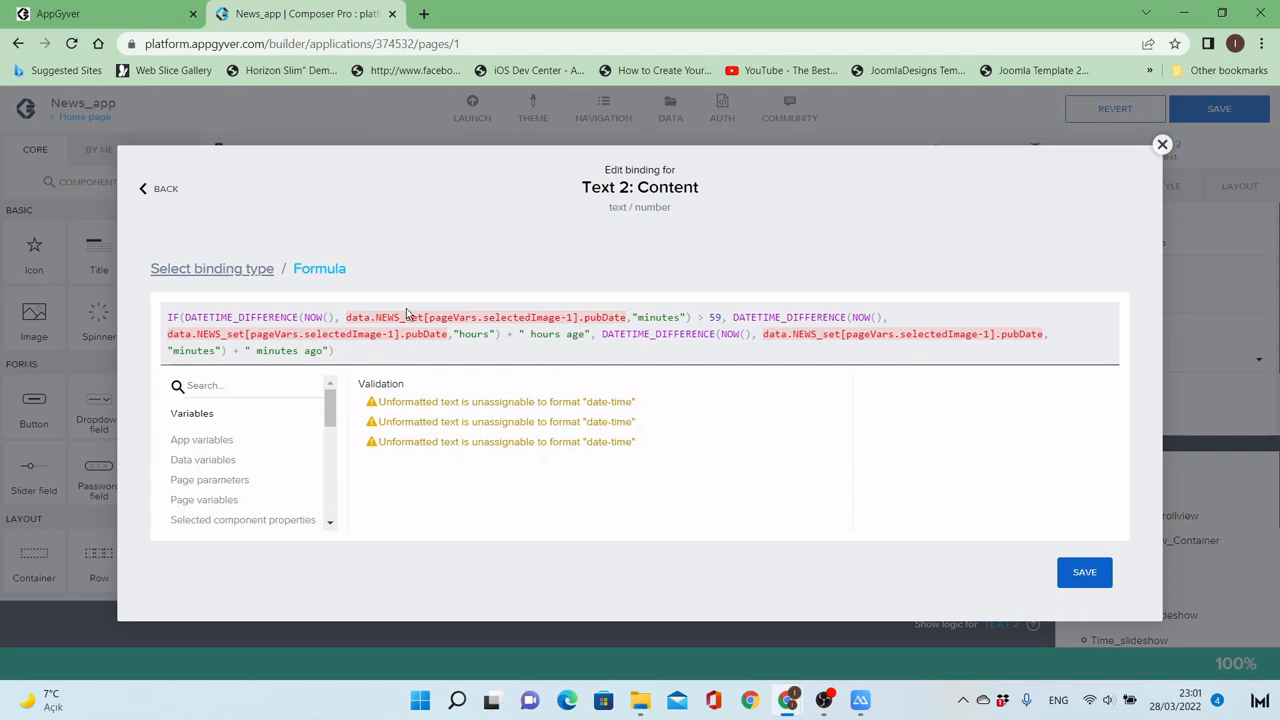
drag(429, 317, 571, 318)
text(5)
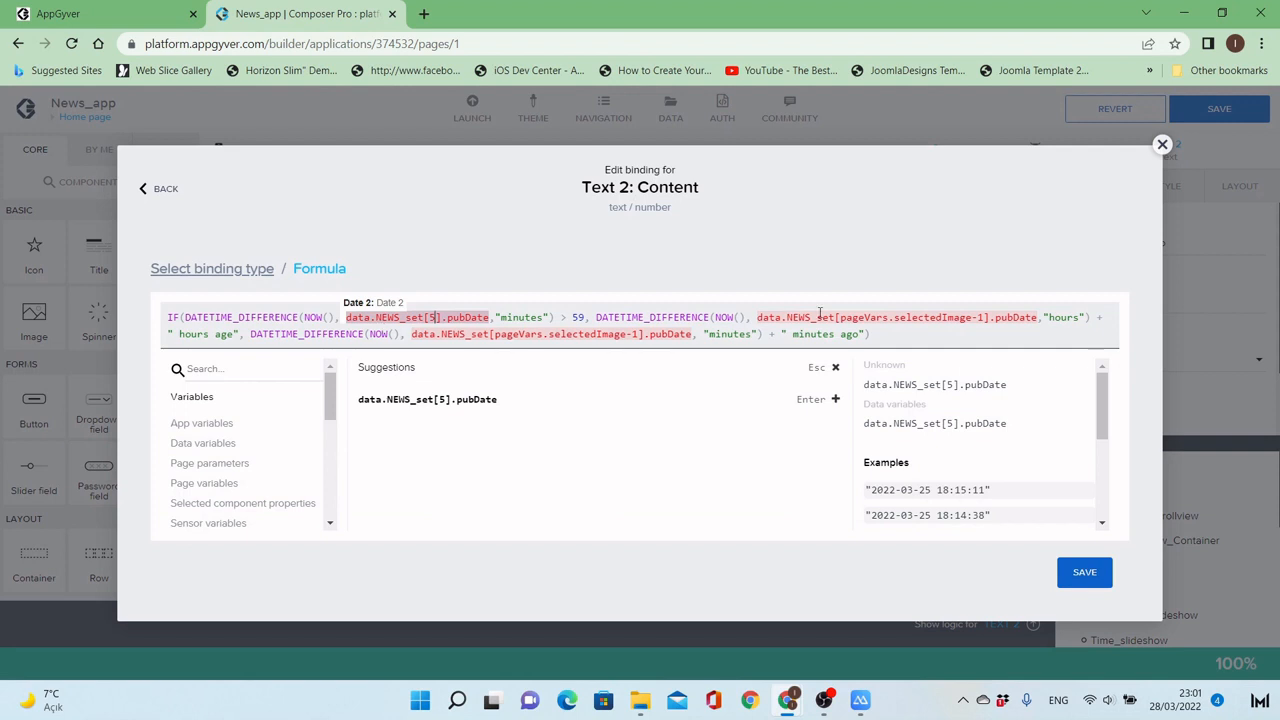
drag(842, 318, 977, 318)
text(5)
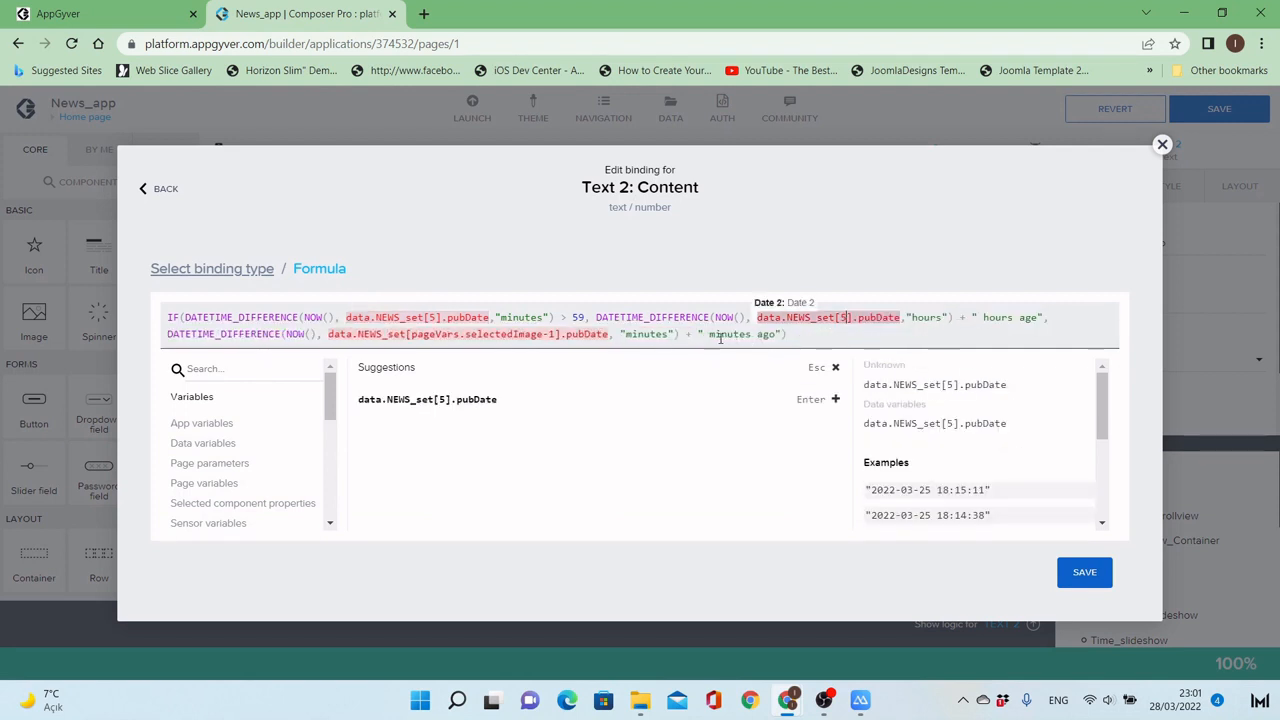
drag(556, 334, 410, 334)
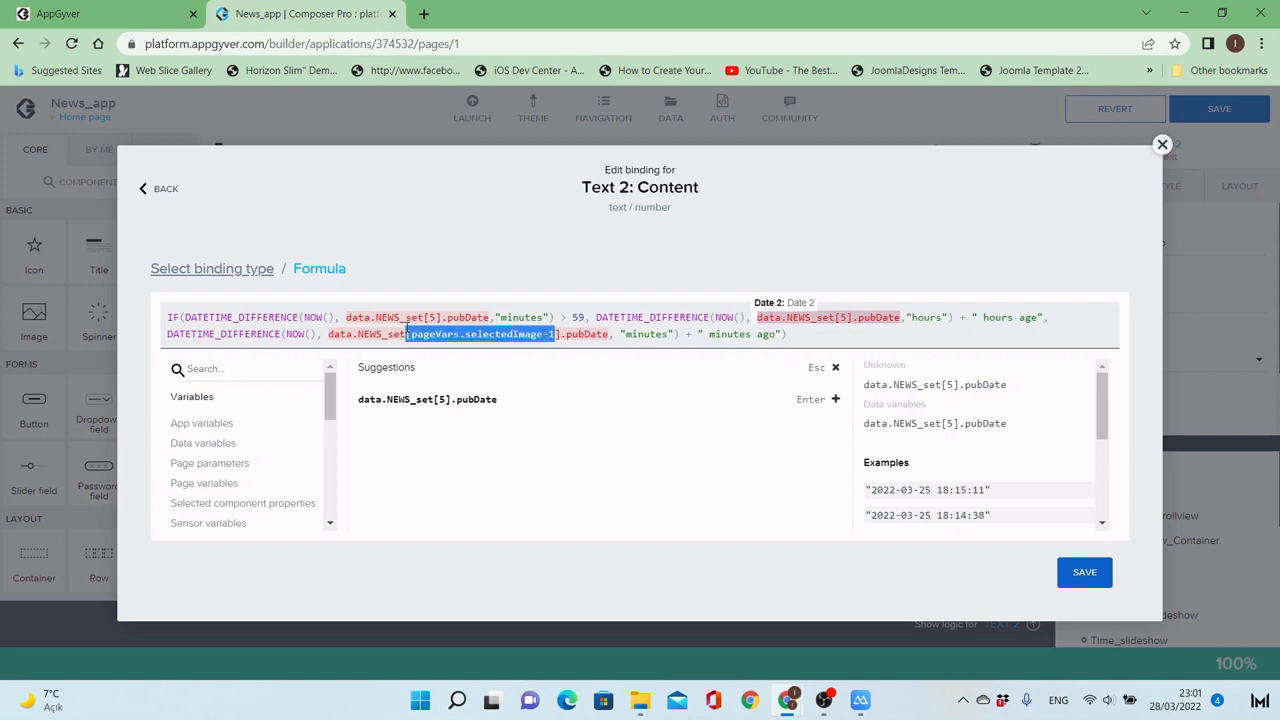
text(5)
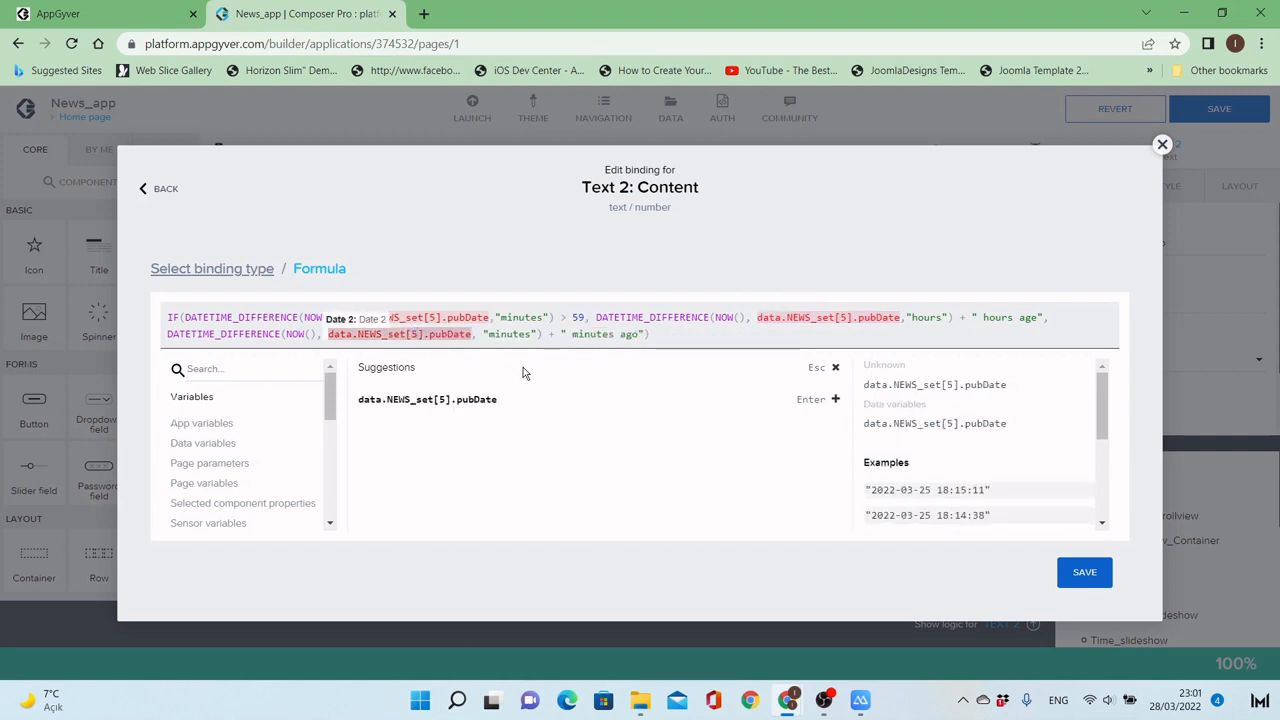
Step: Save the time formula, set its preview value to date, and save the binding
click(1082, 575)
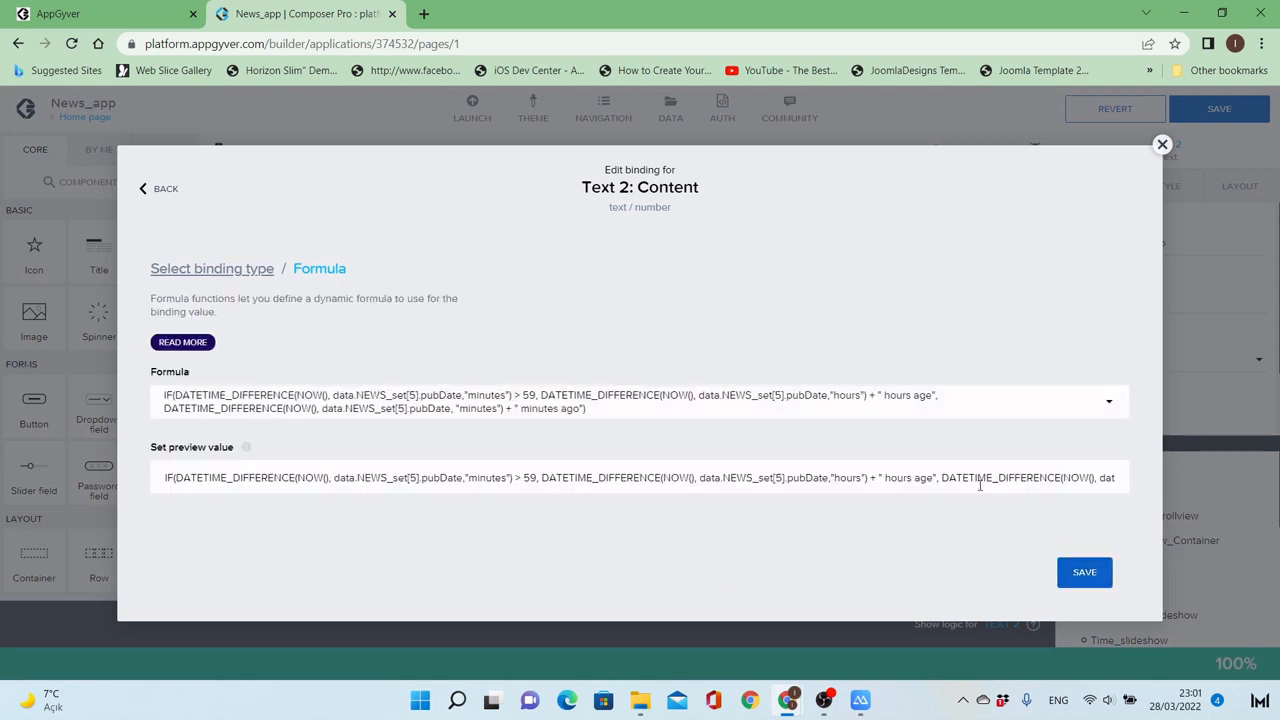
click(964, 481)
double_click(964, 481)
key(ctrl+a)
text(da)
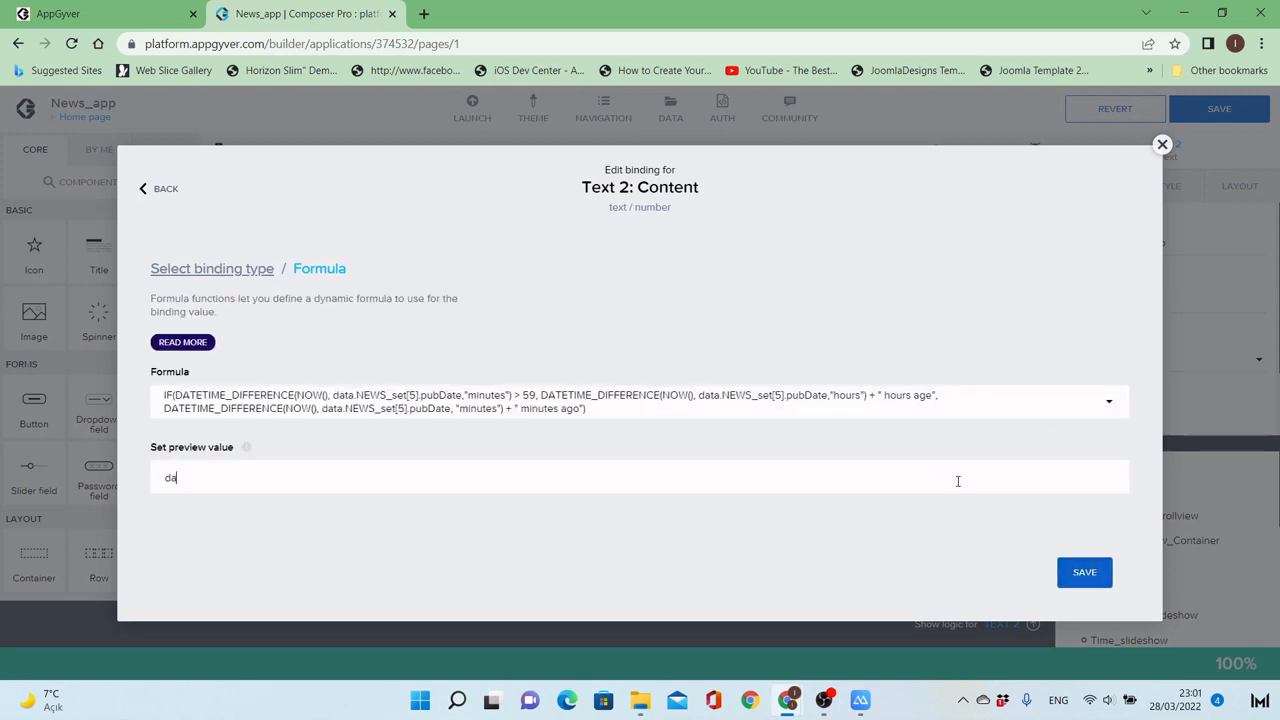
click(1084, 576)
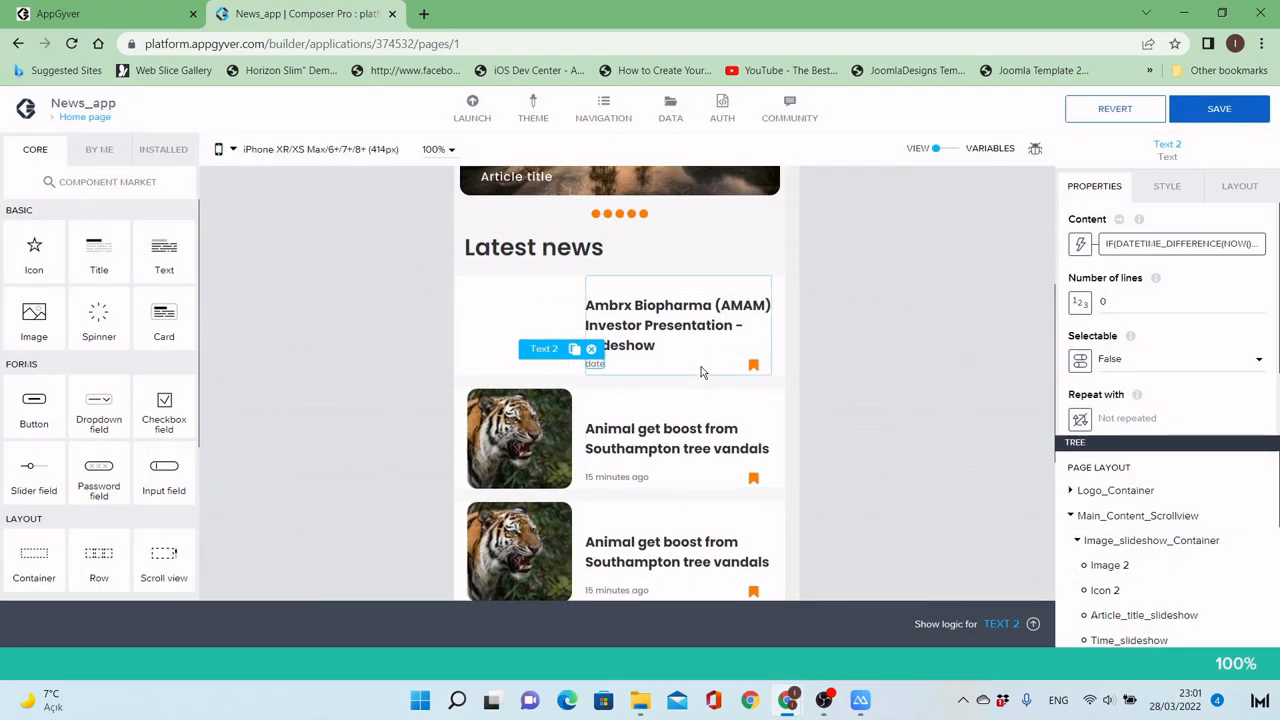
Step: Delete the two tiger article cards from the Latest news list
click(574, 373)
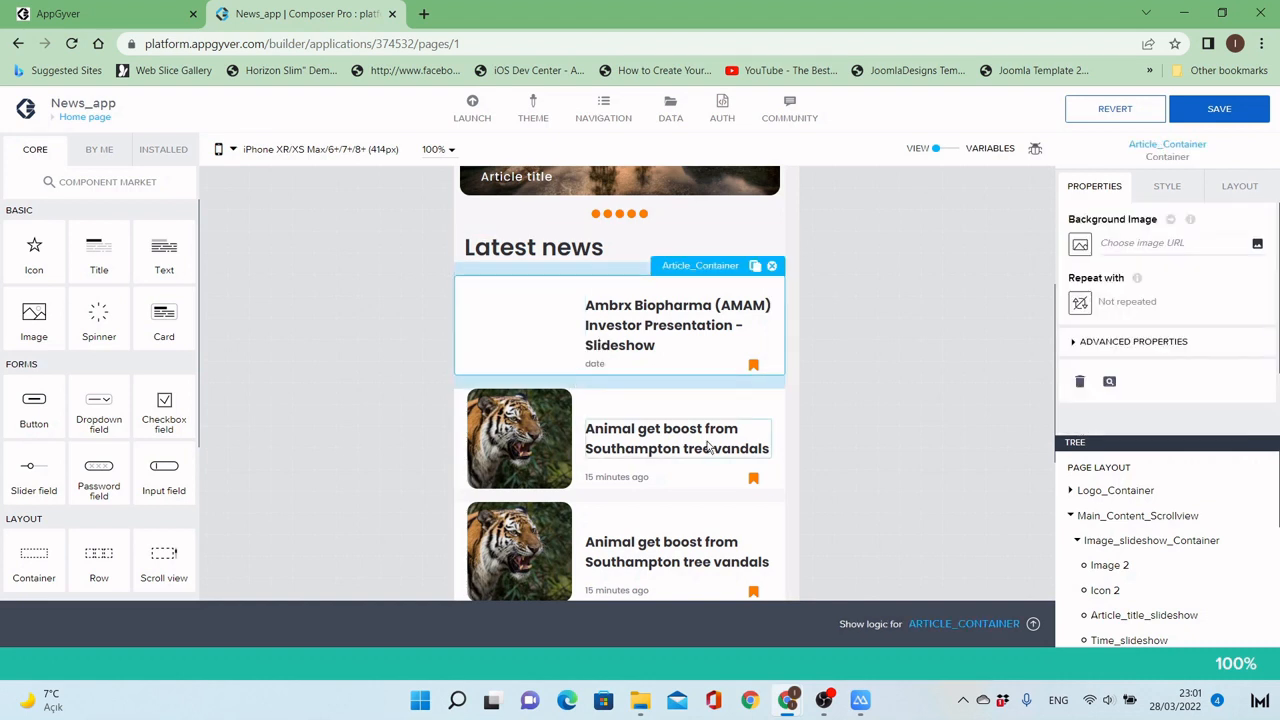
click(584, 404)
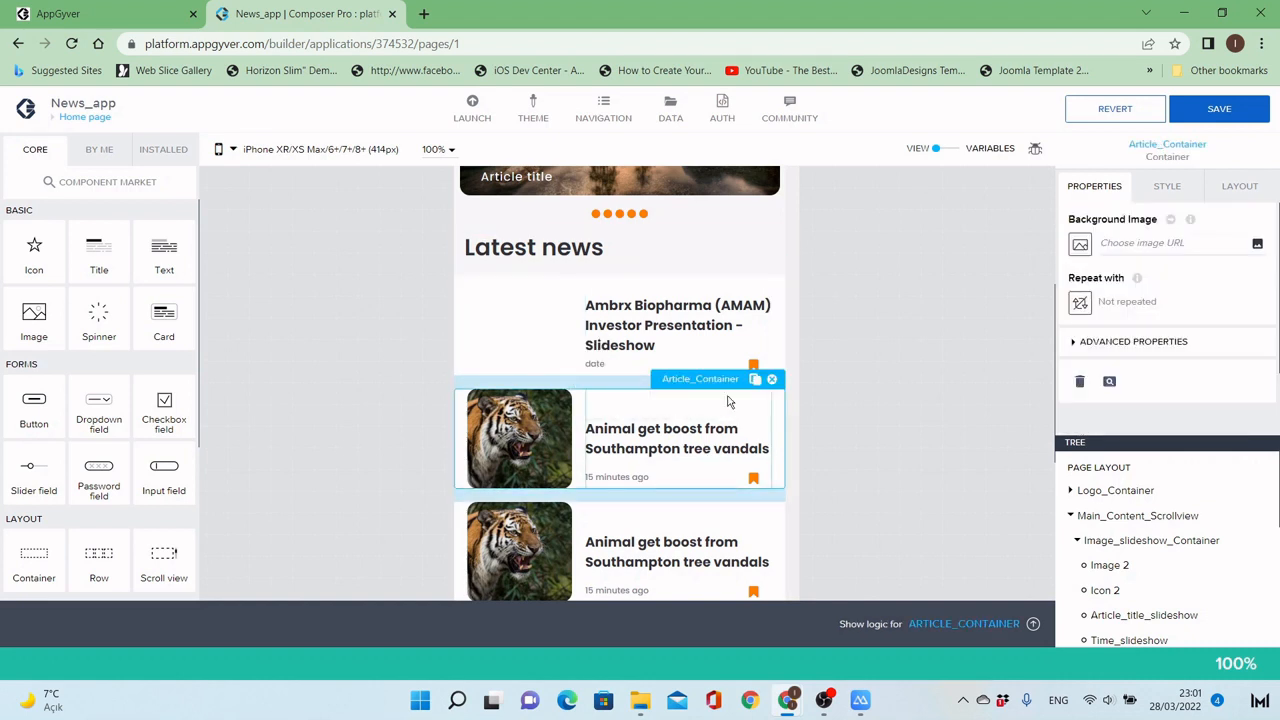
click(772, 379)
click(618, 404)
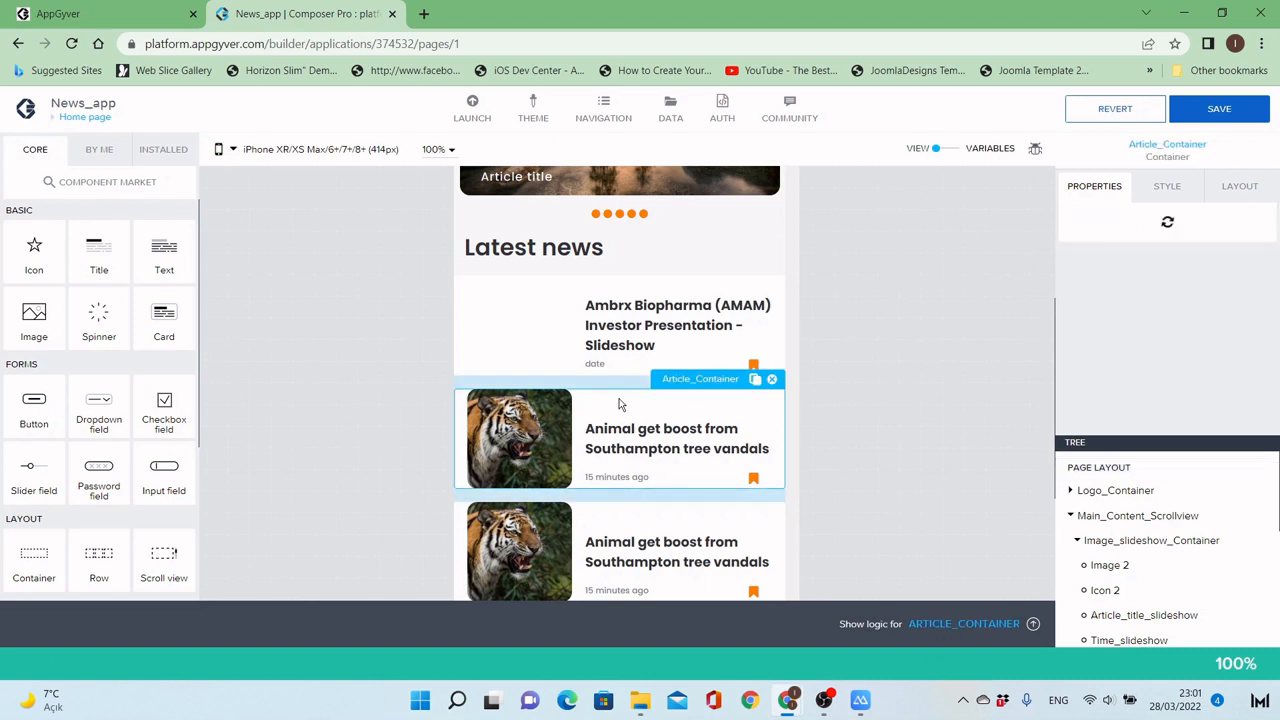
click(772, 379)
click(590, 405)
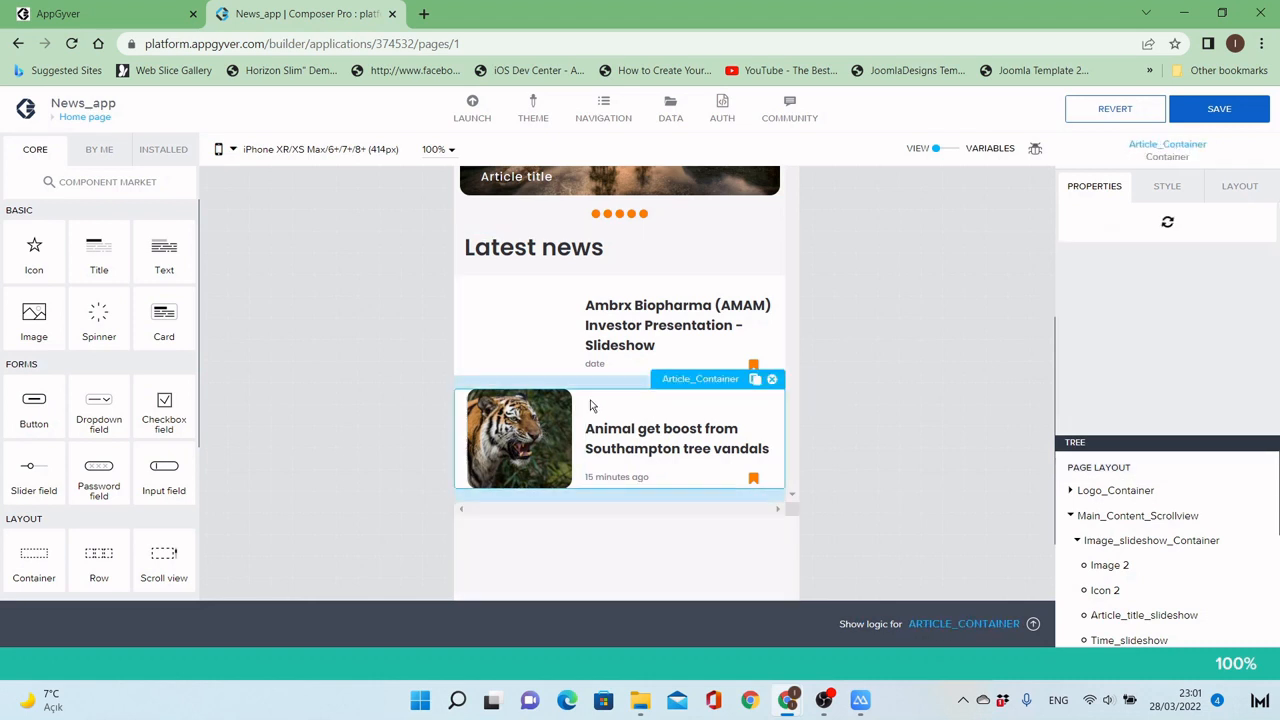
click(772, 379)
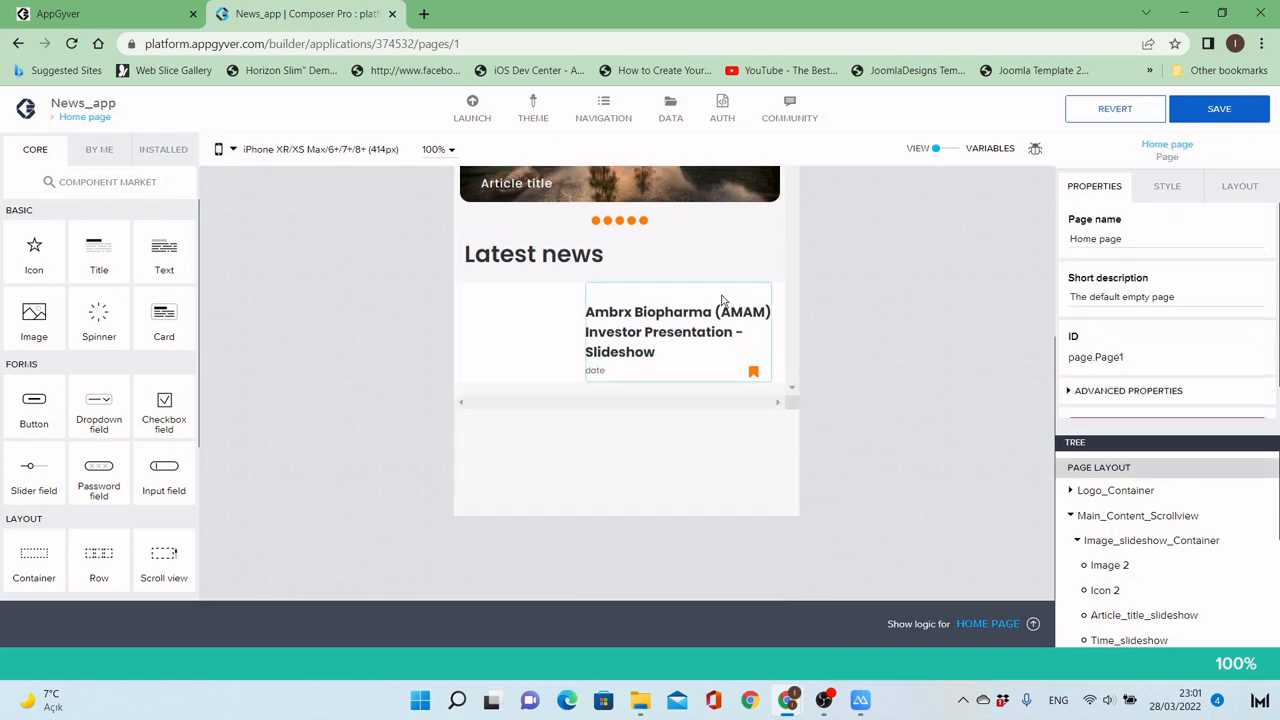
Step: Duplicate the Ambrx article card four times, then select the second card
click(580, 295)
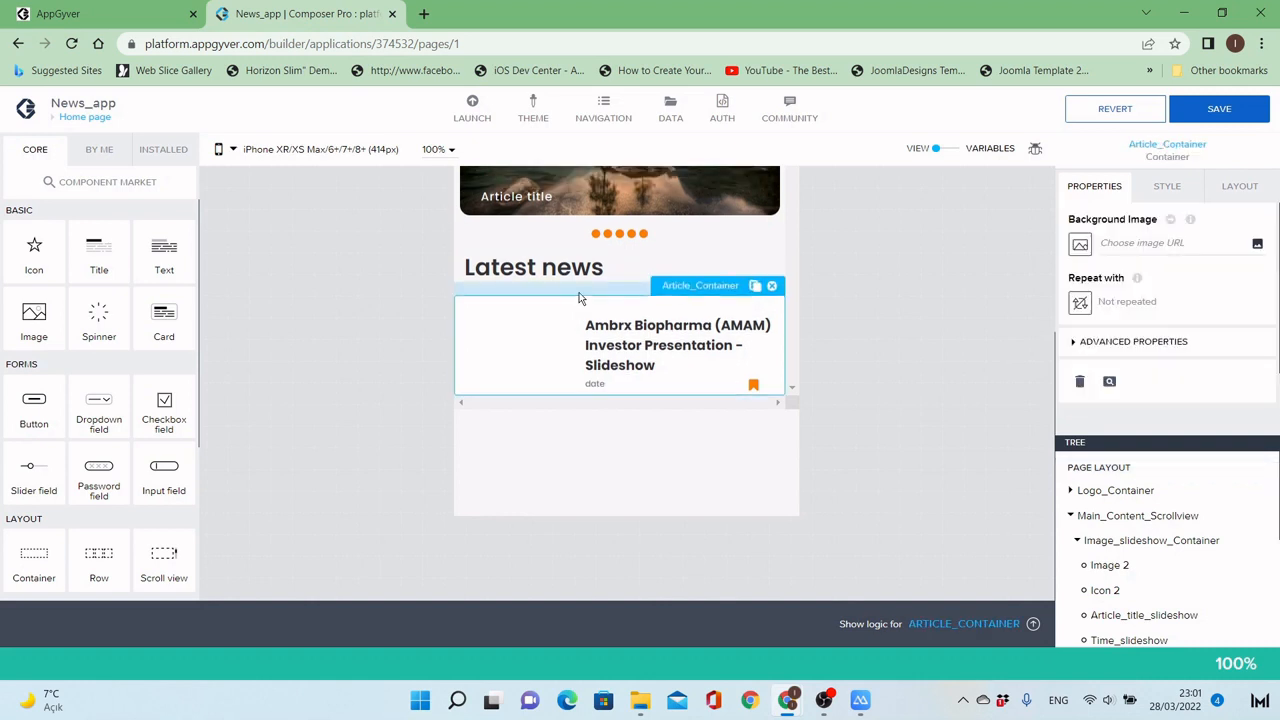
click(755, 287)
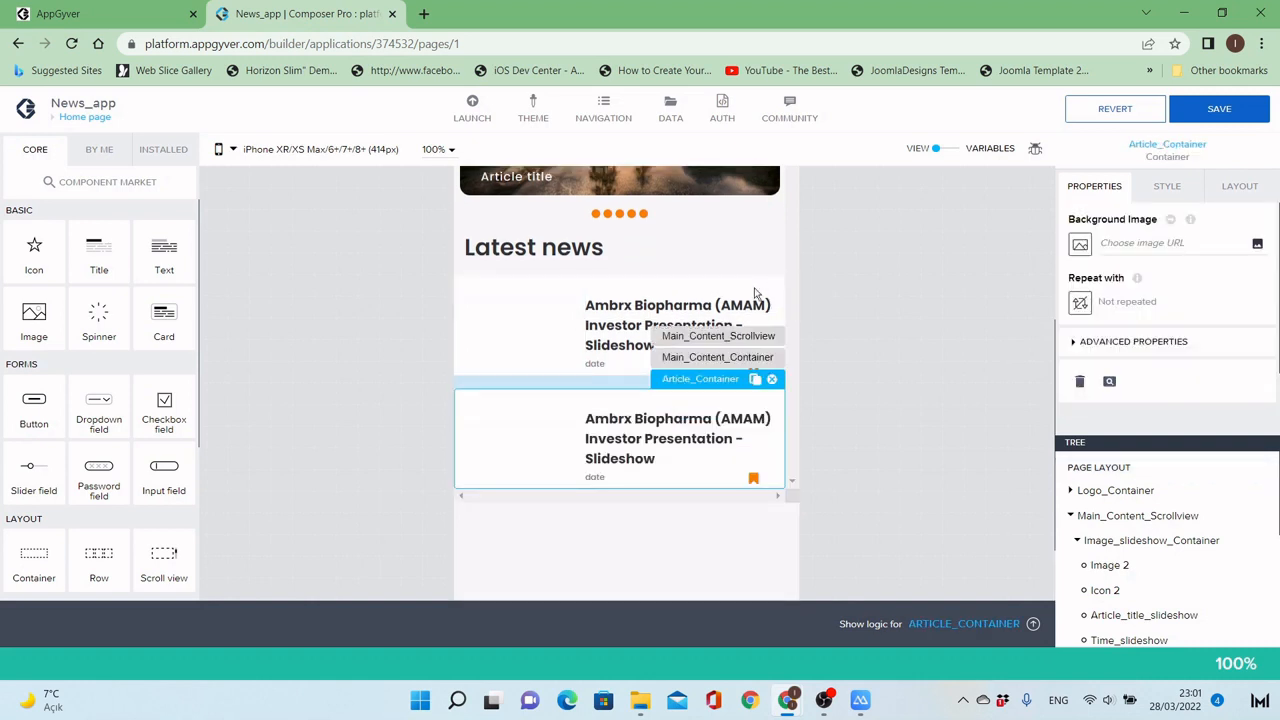
click(755, 383)
scroll(755, 465, down, 2)
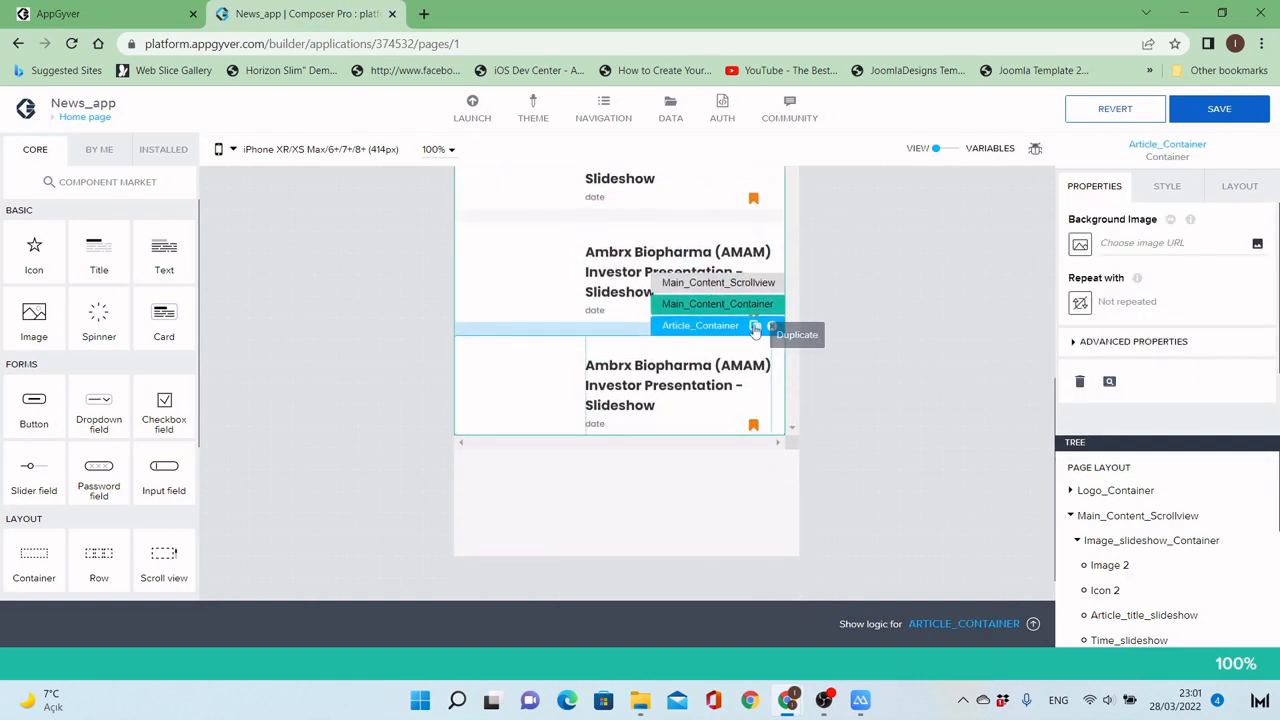
click(755, 329)
scroll(735, 344, up, 3)
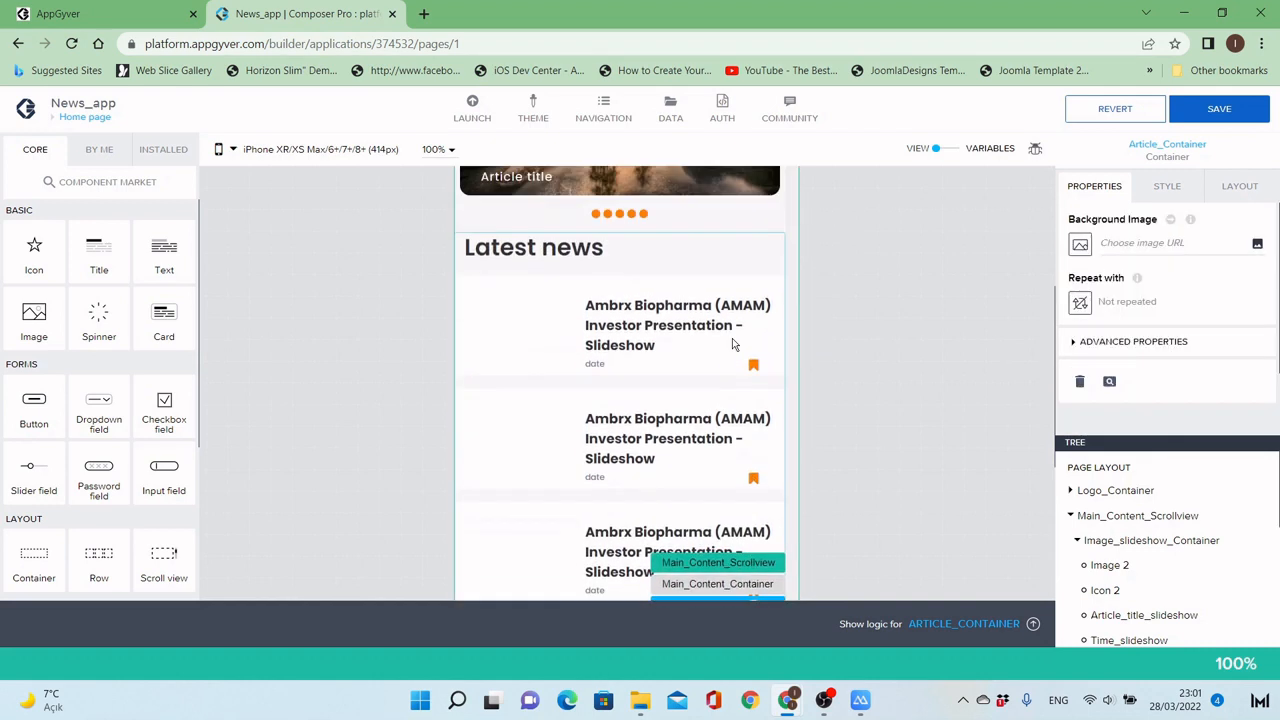
scroll(745, 360, down, 3)
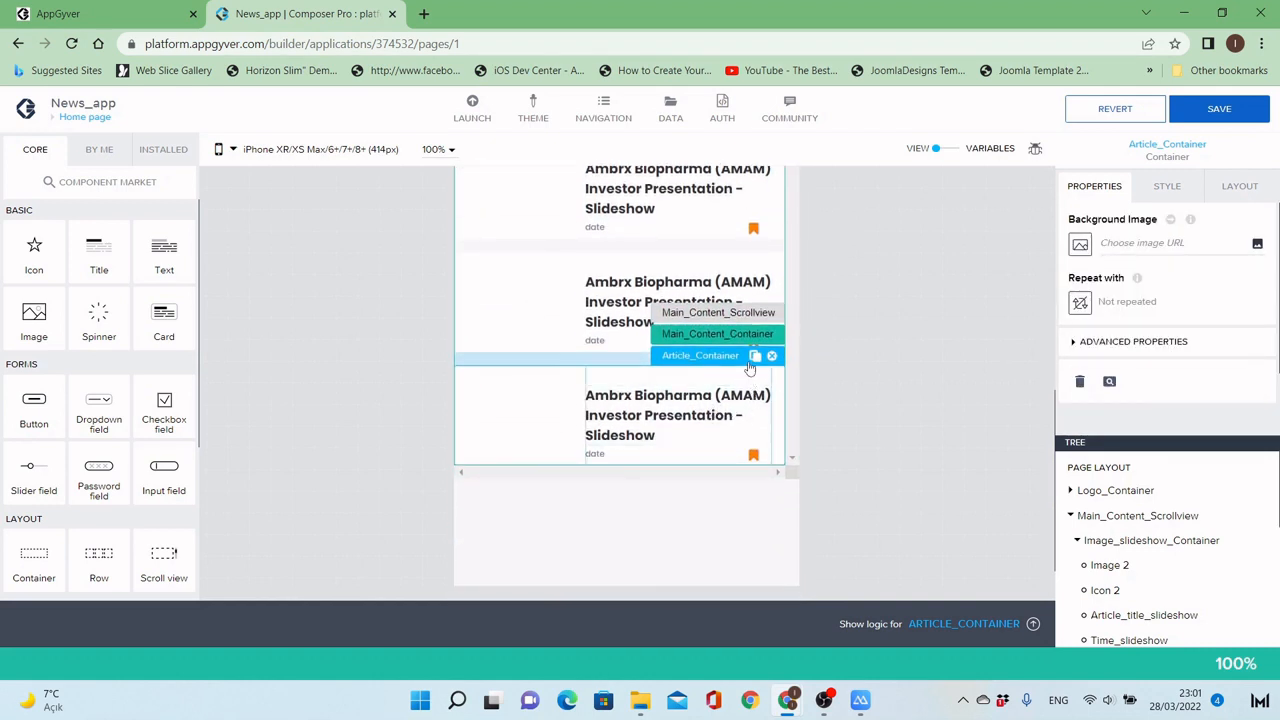
click(753, 357)
scroll(640, 483, down, 1)
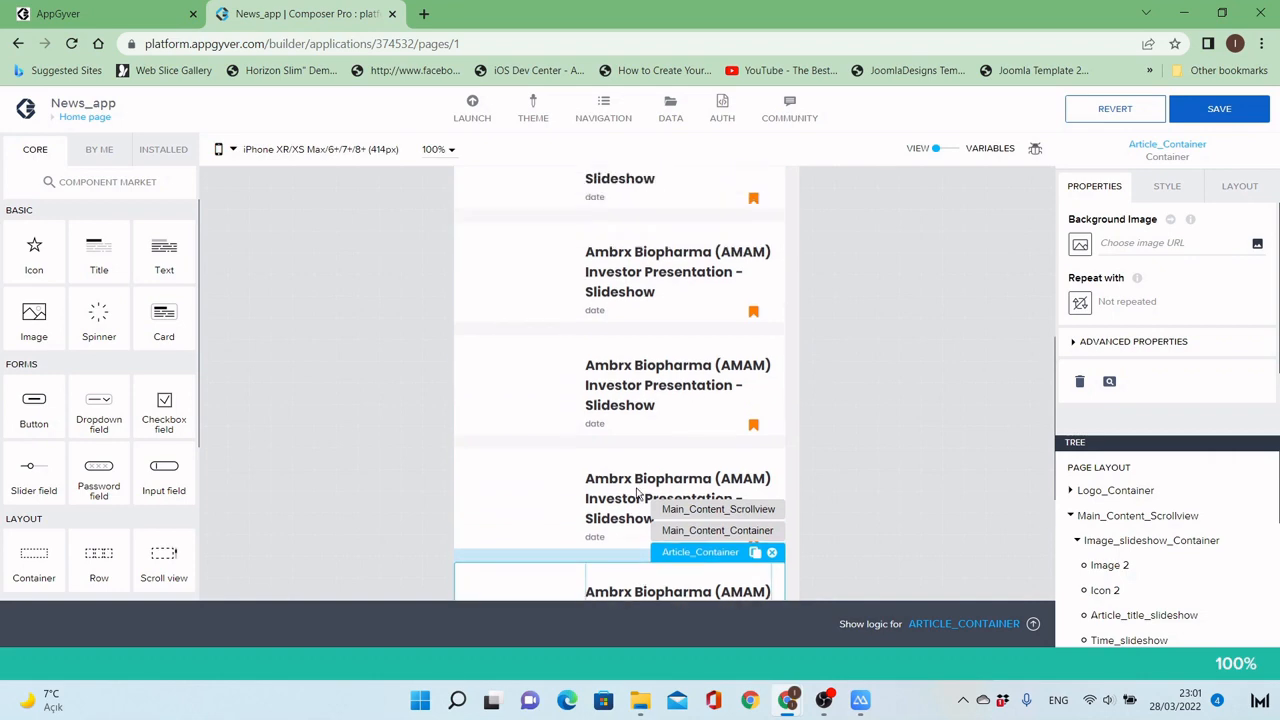
scroll(637, 492, up, 3)
click(580, 316)
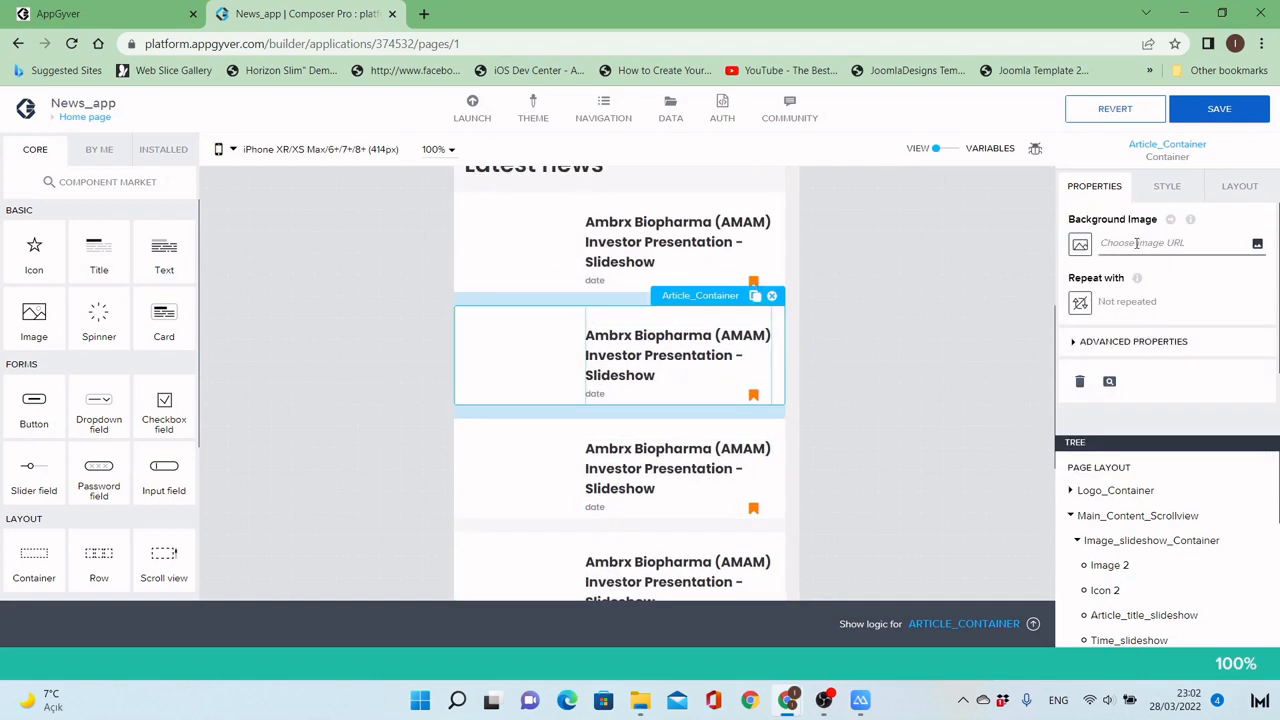
Step: Change the second card's image Source formula to use NEWS_set[6].image_url
click(553, 342)
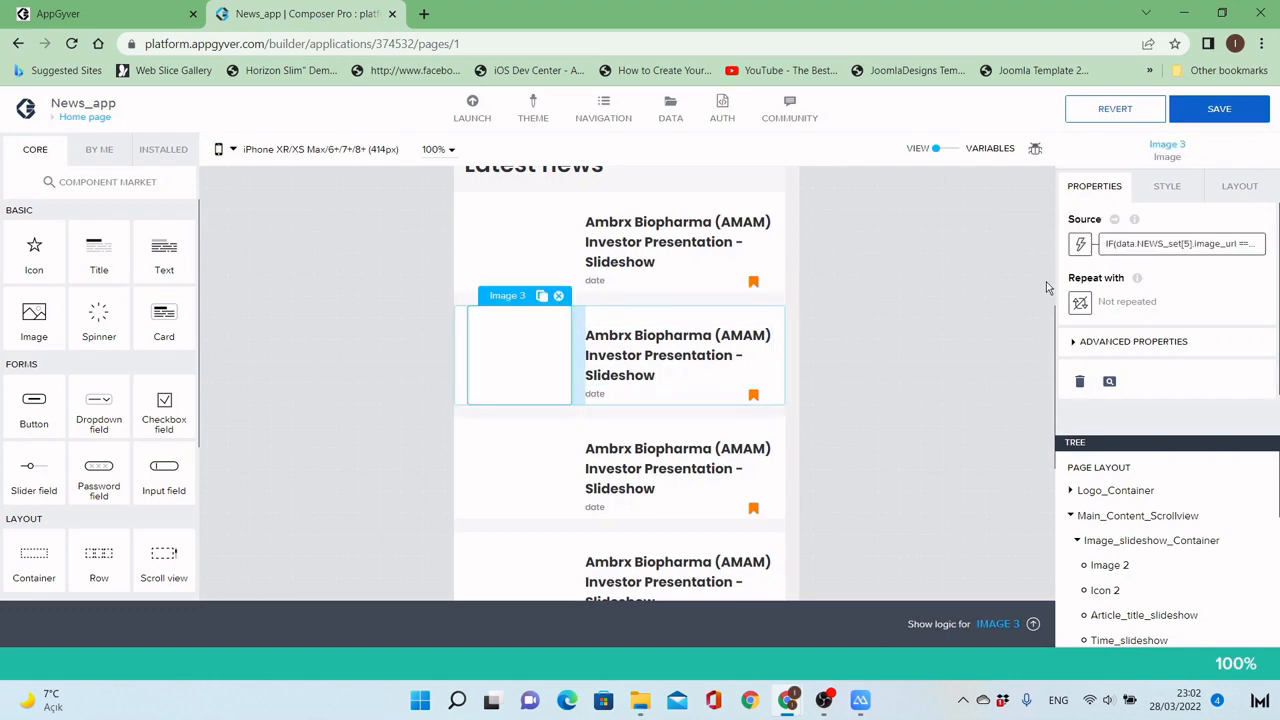
click(1180, 243)
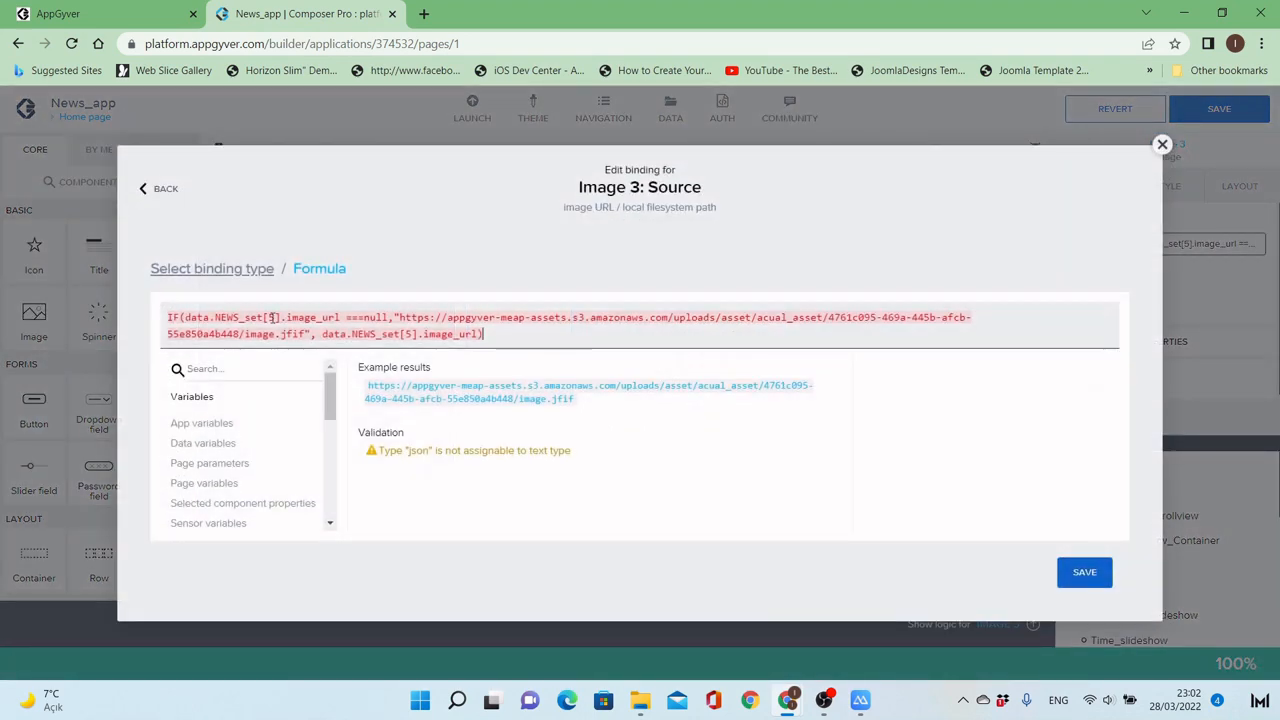
text(6)
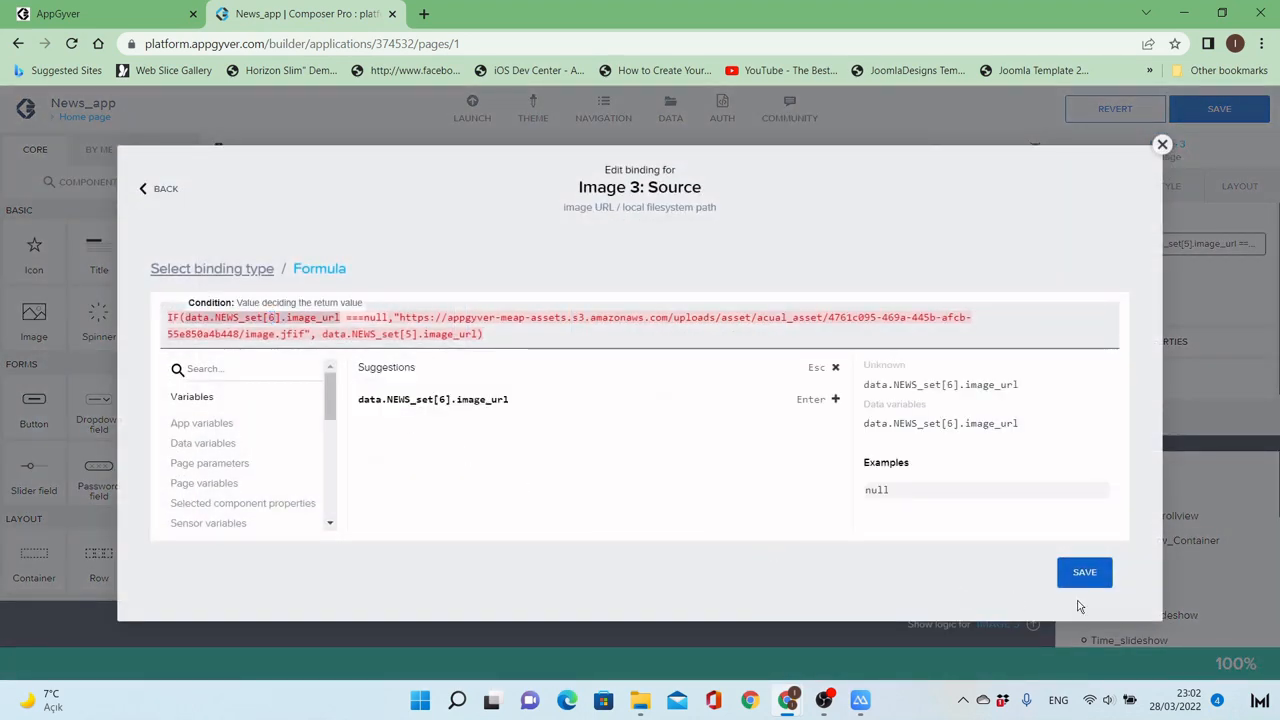
click(1107, 583)
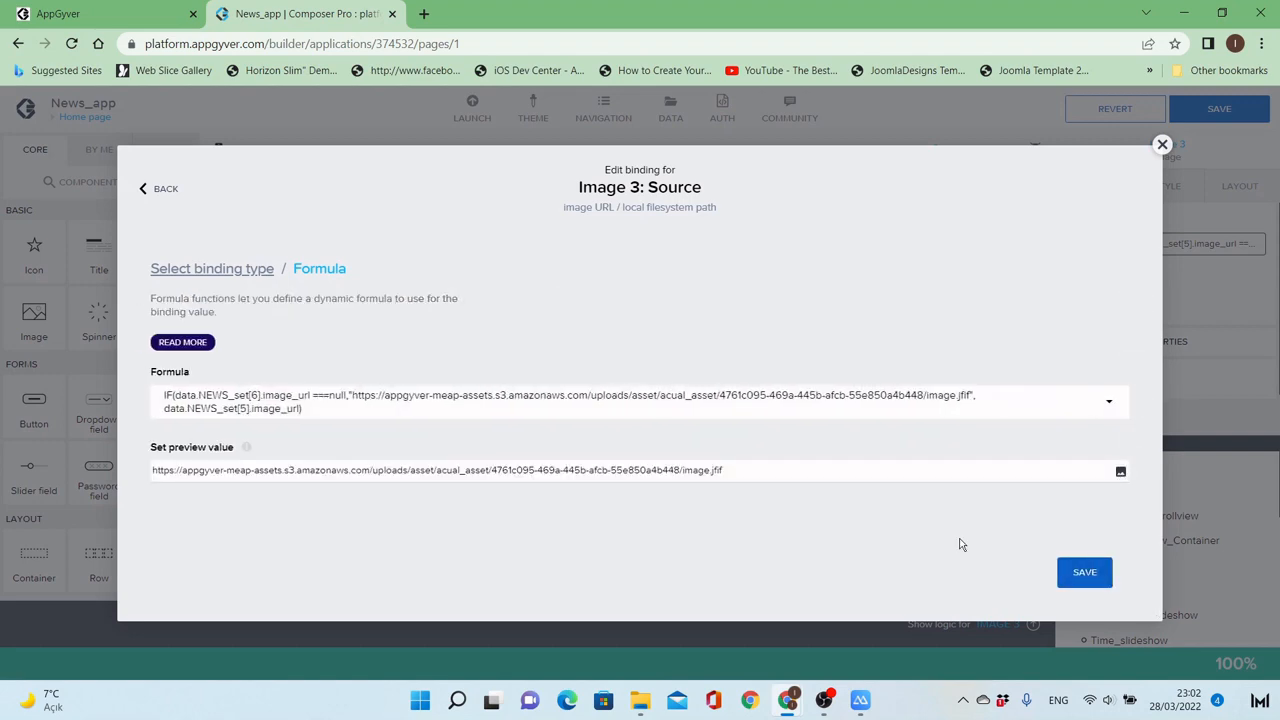
click(1070, 574)
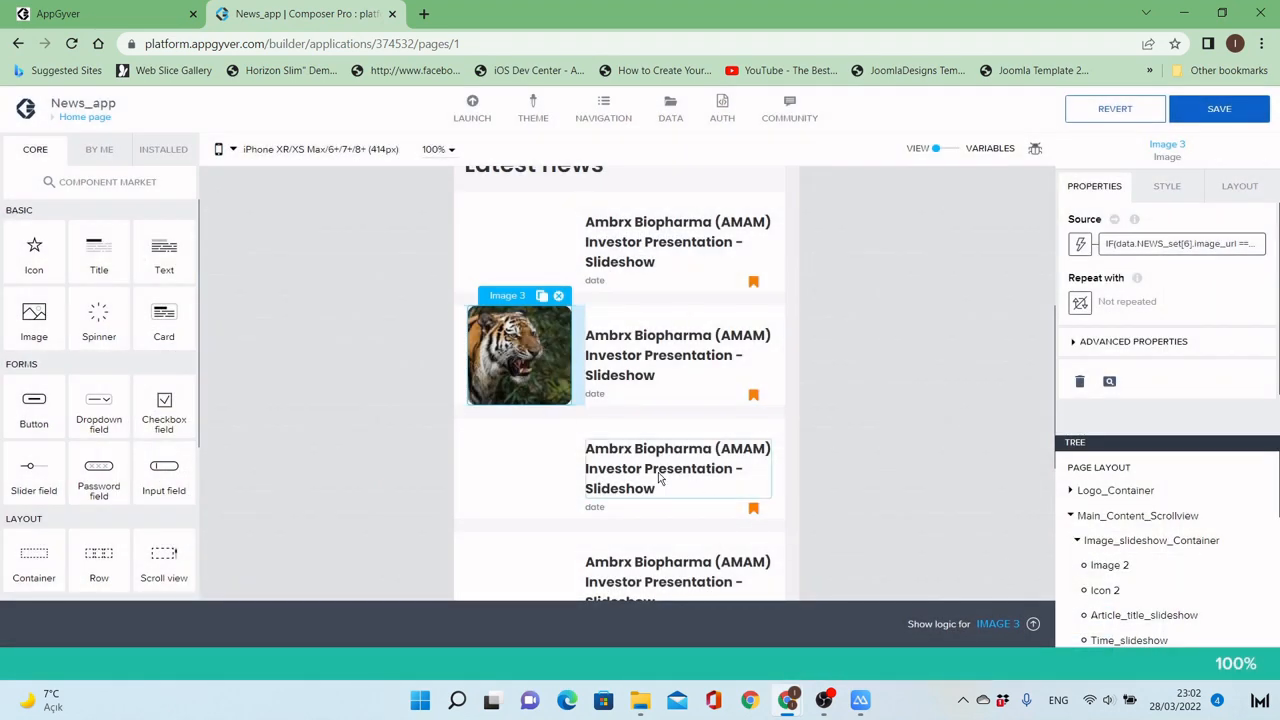
scroll(600, 450, down, 1)
Step: Change the third card's image Source formula to use NEWS_set[7].image_url
click(540, 420)
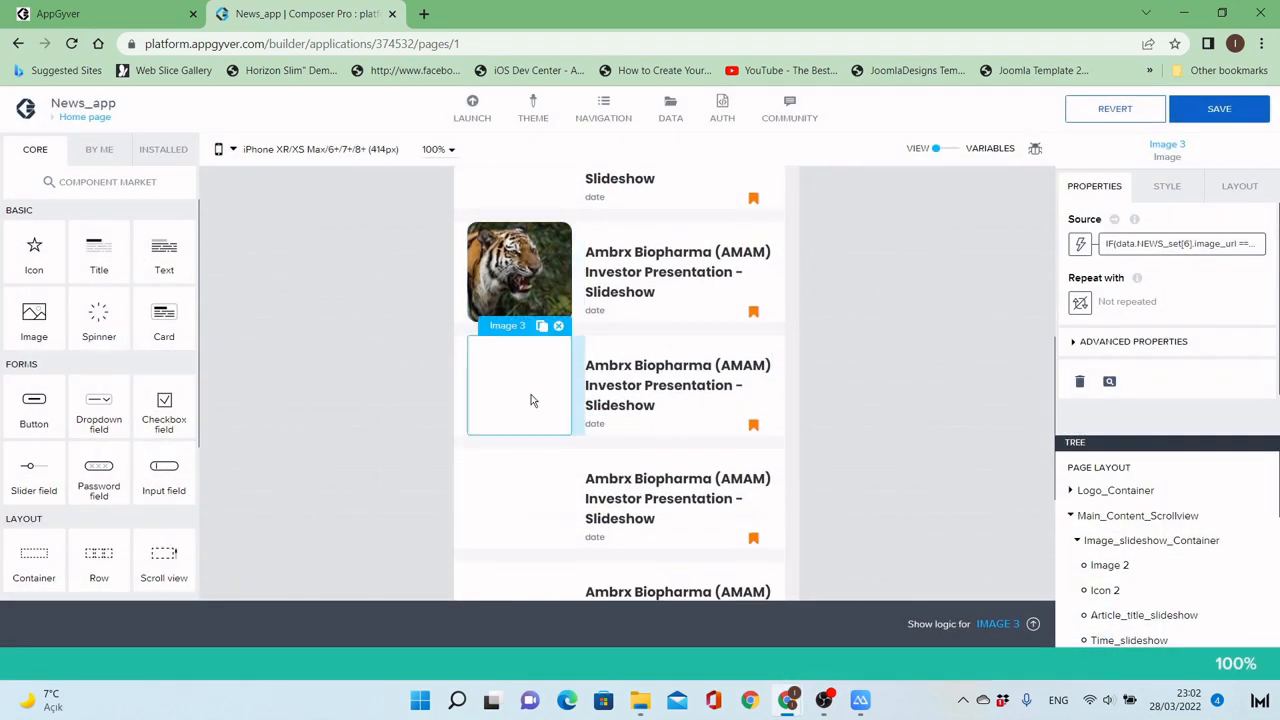
click(1170, 246)
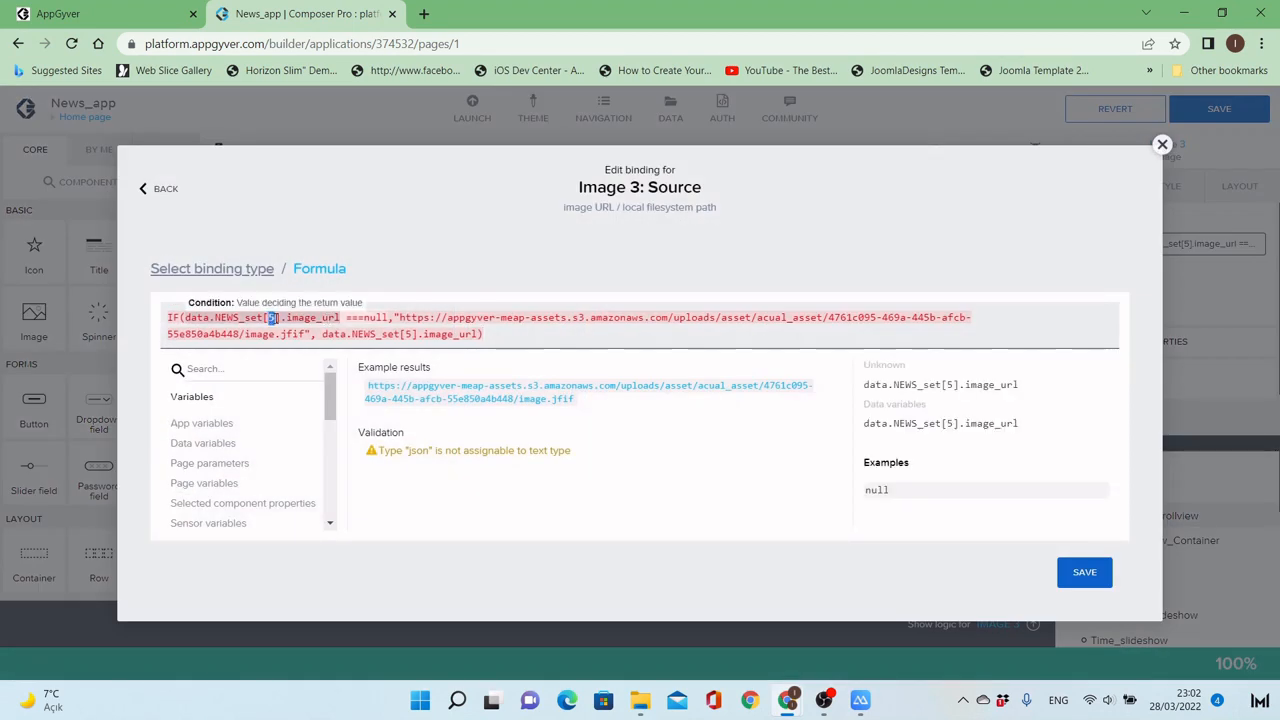
text(7)
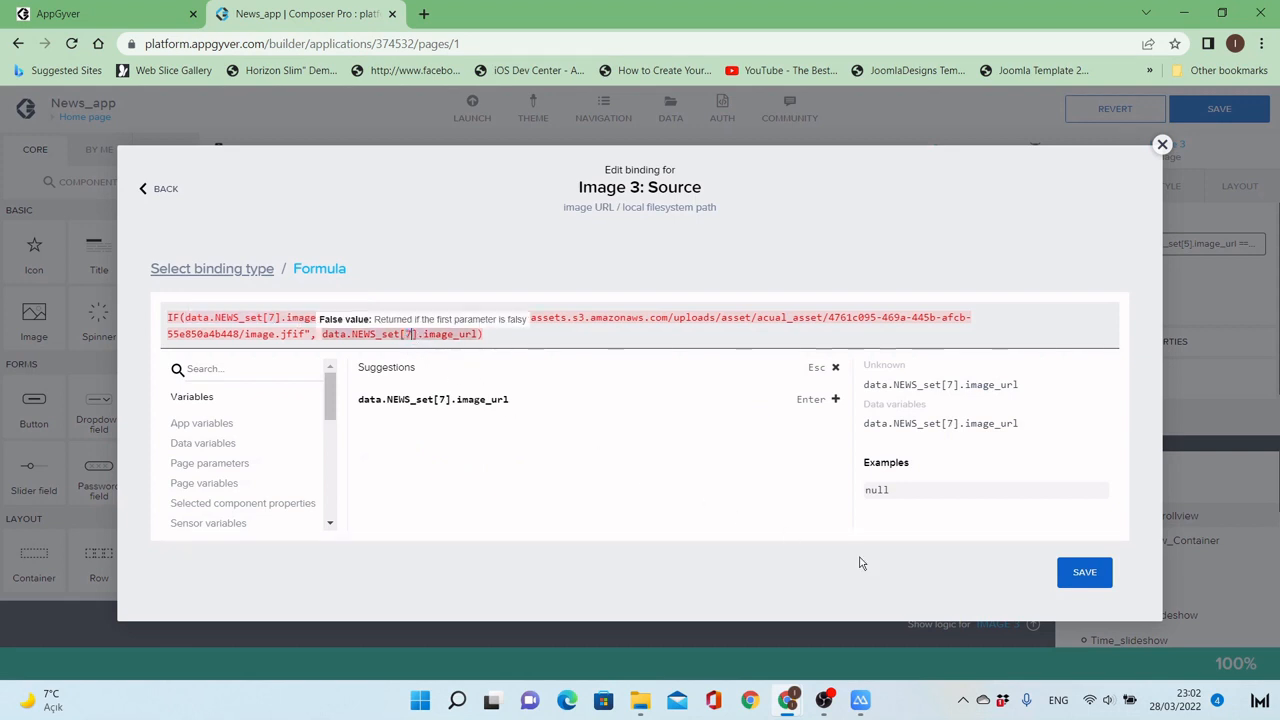
click(1088, 574)
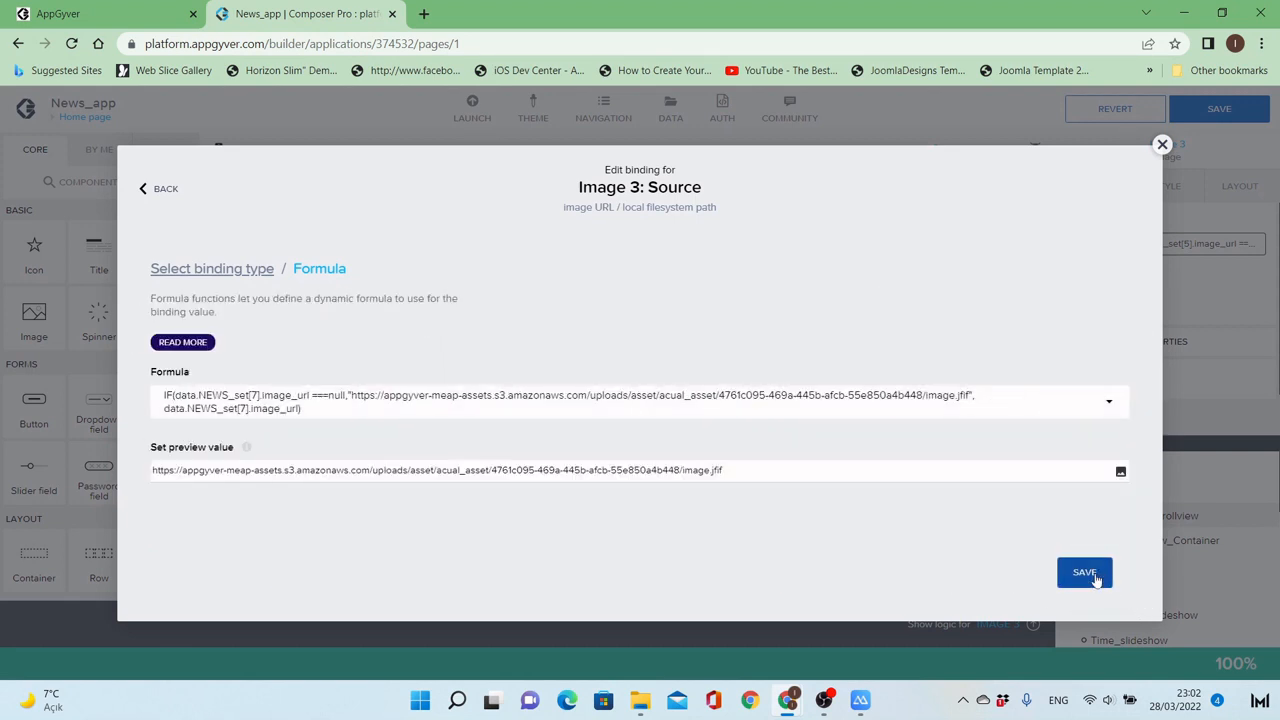
click(1096, 576)
click(530, 503)
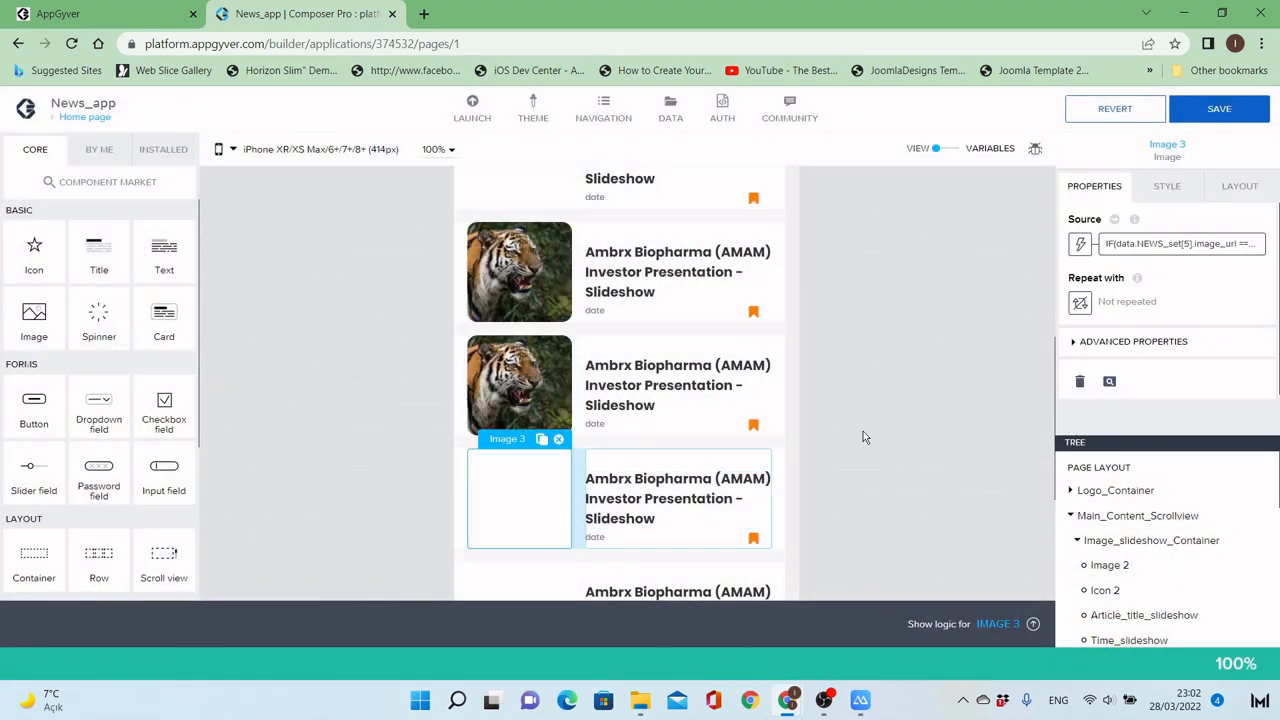
Step: Change the fourth card's image Source formula to use NEWS_set[8].image_url
click(1180, 245)
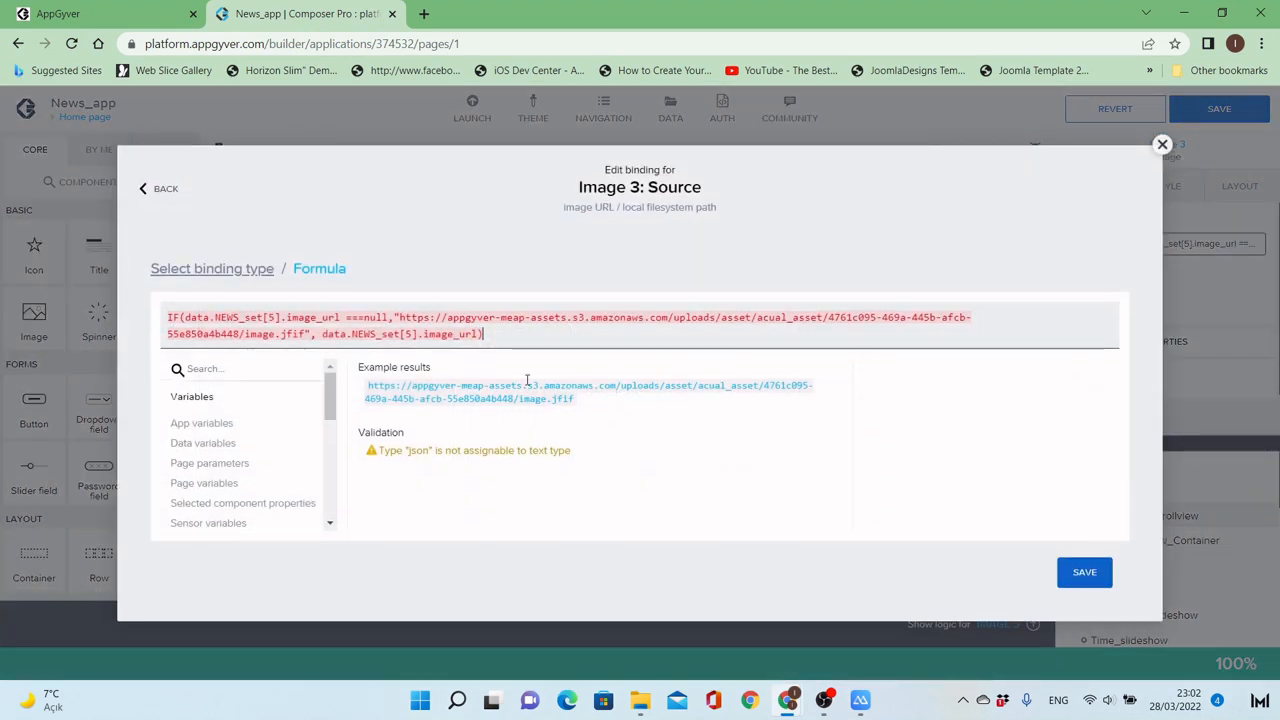
double_click(270, 318)
text(8)
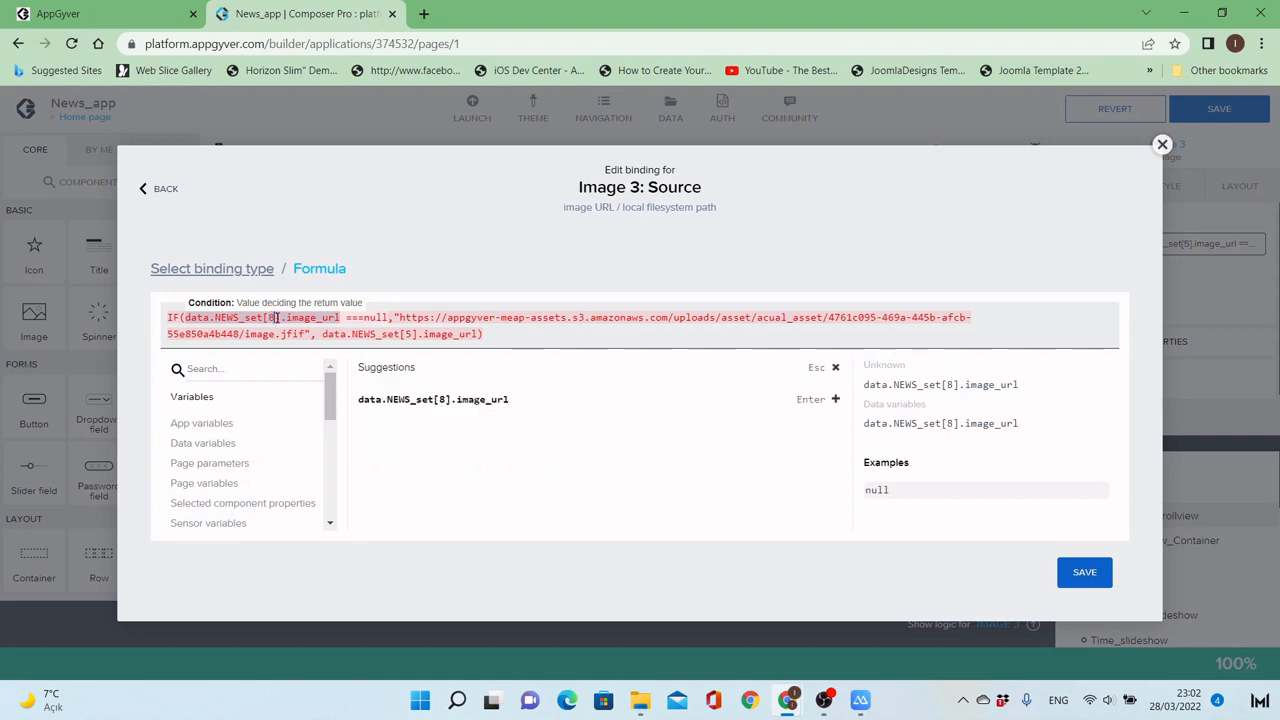
text(8)
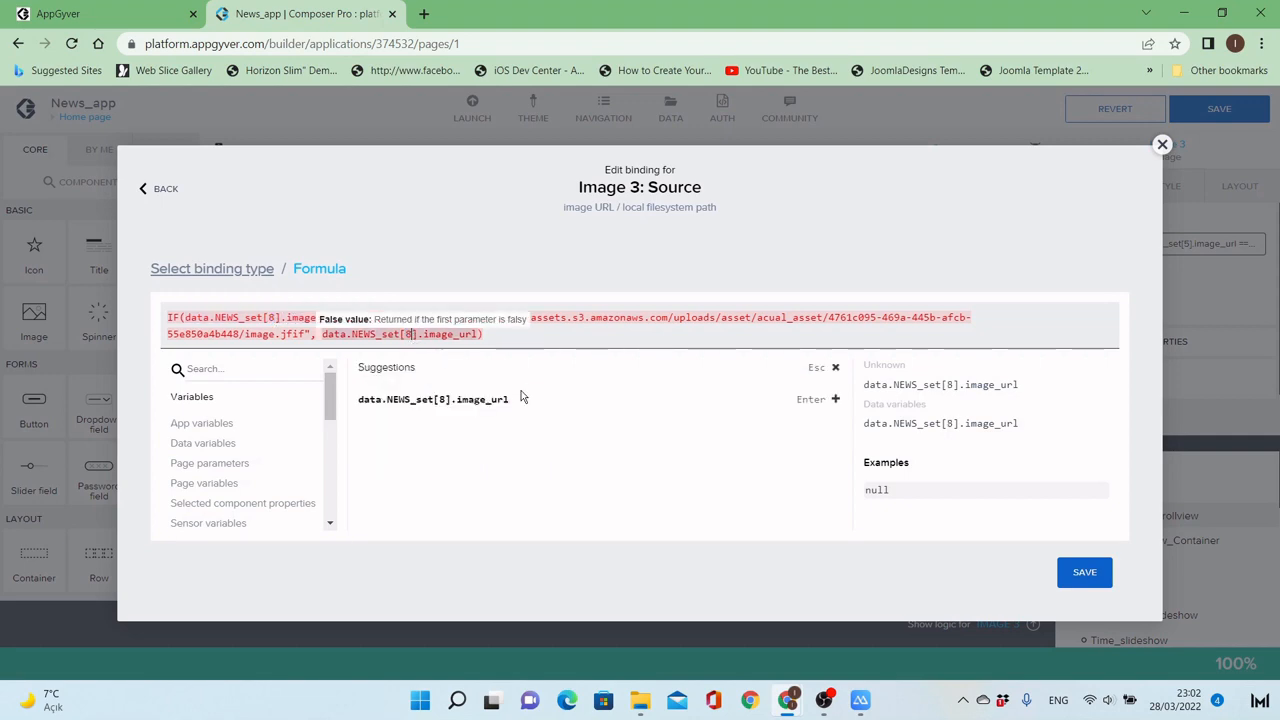
click(1084, 574)
click(1084, 574)
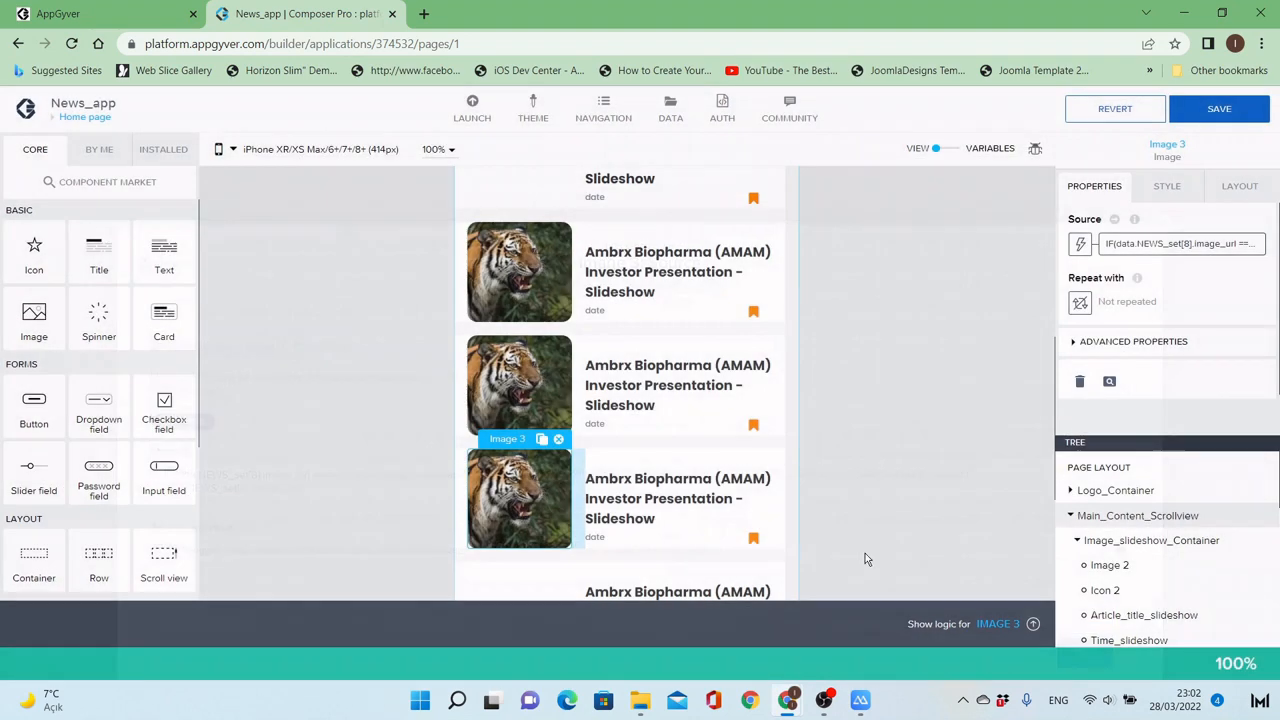
scroll(537, 460, down, 1)
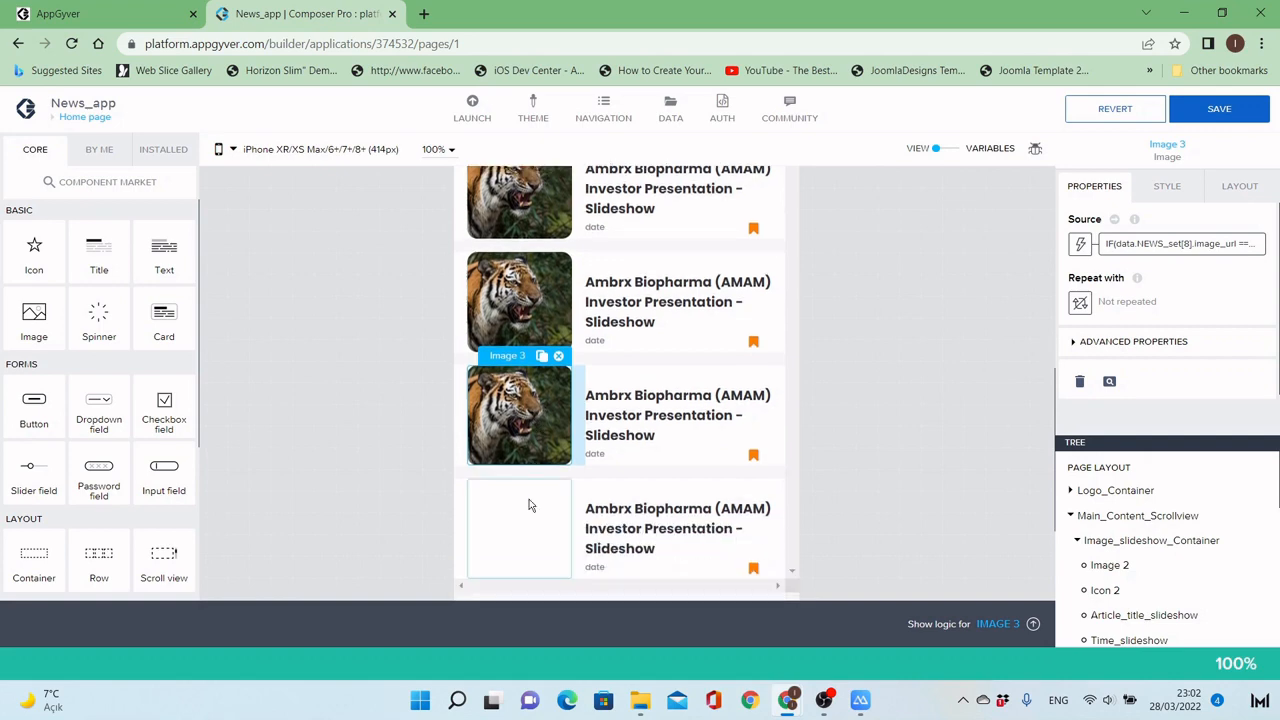
Step: Change the fifth card's image Source formula to use NEWS_set[9].image_url
click(531, 507)
click(1163, 245)
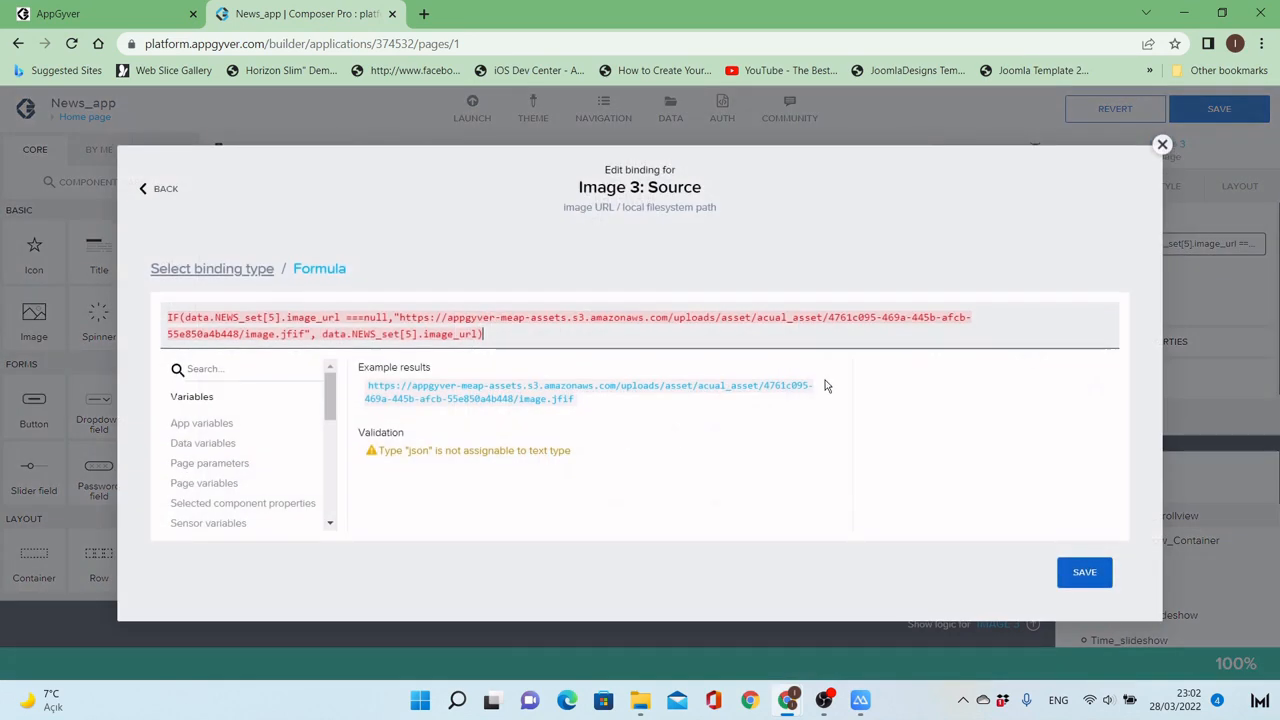
text(9)
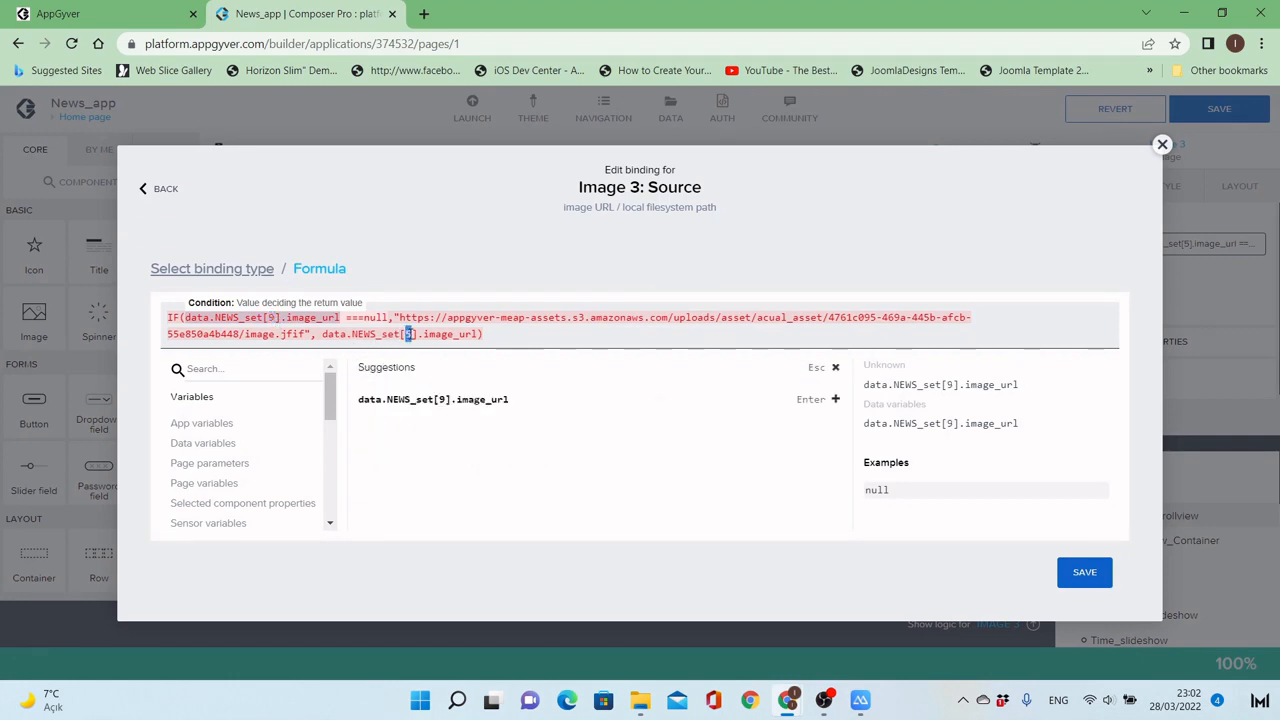
click(1073, 575)
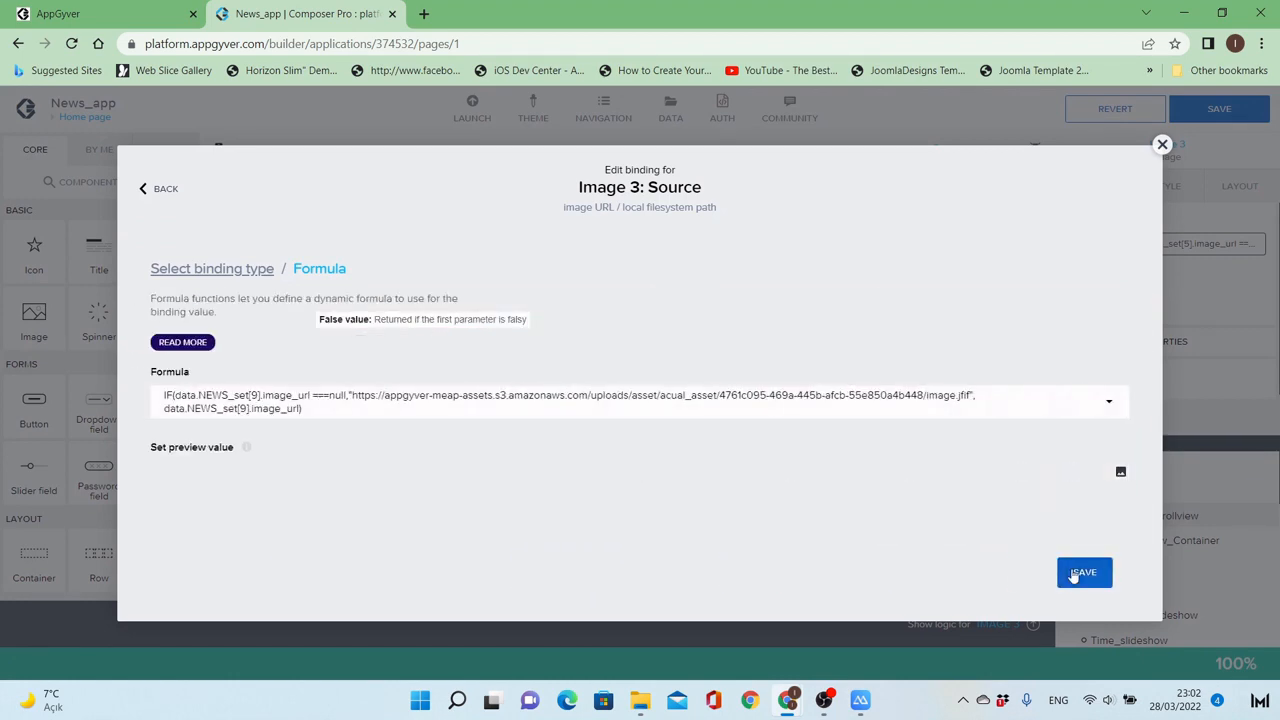
click(1073, 575)
scroll(605, 427, up, 2)
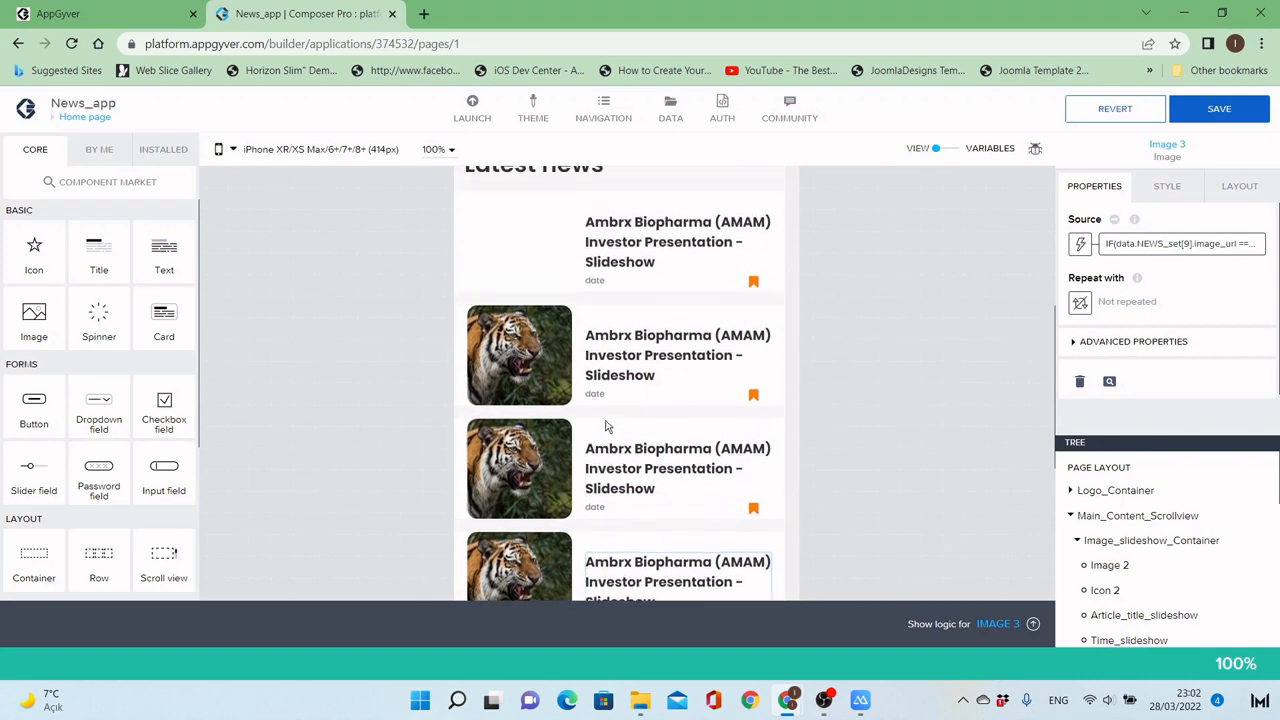
click(632, 348)
Step: Bind the second and third card titles to data.NEWS_set[6].title and data.NEWS_set[7].title
click(1158, 245)
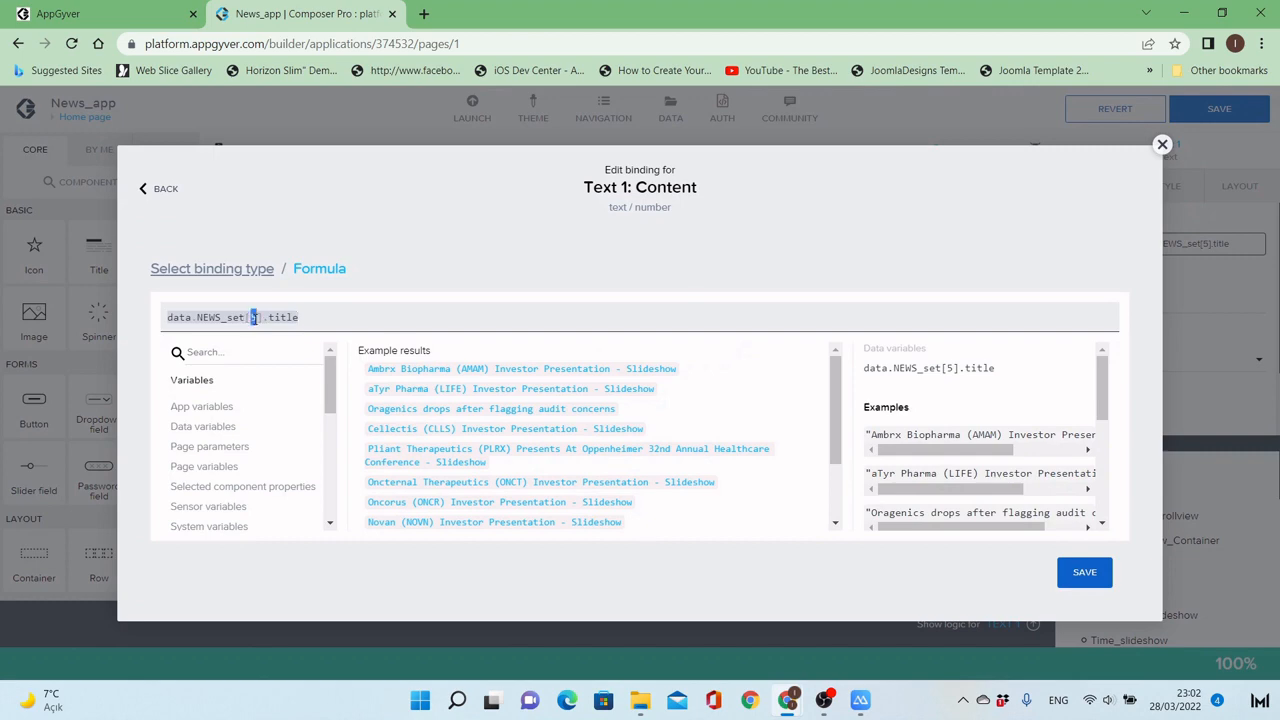
text(6)
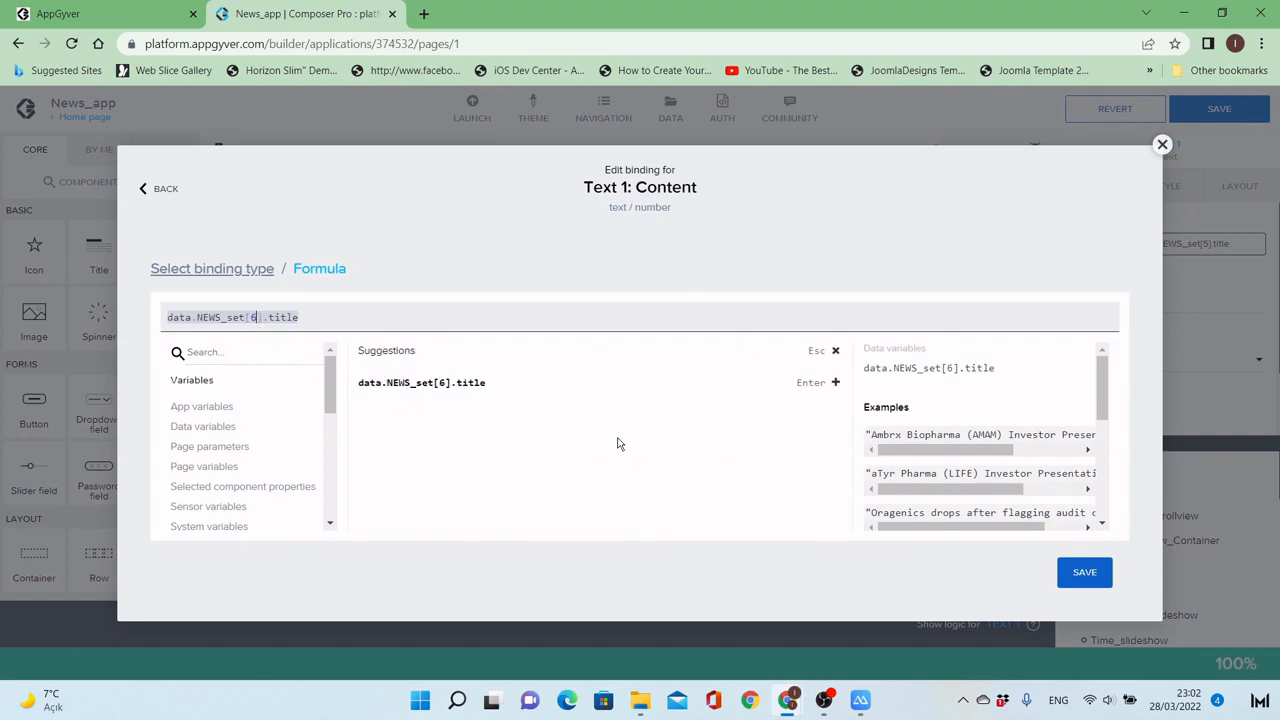
click(1094, 581)
click(1085, 573)
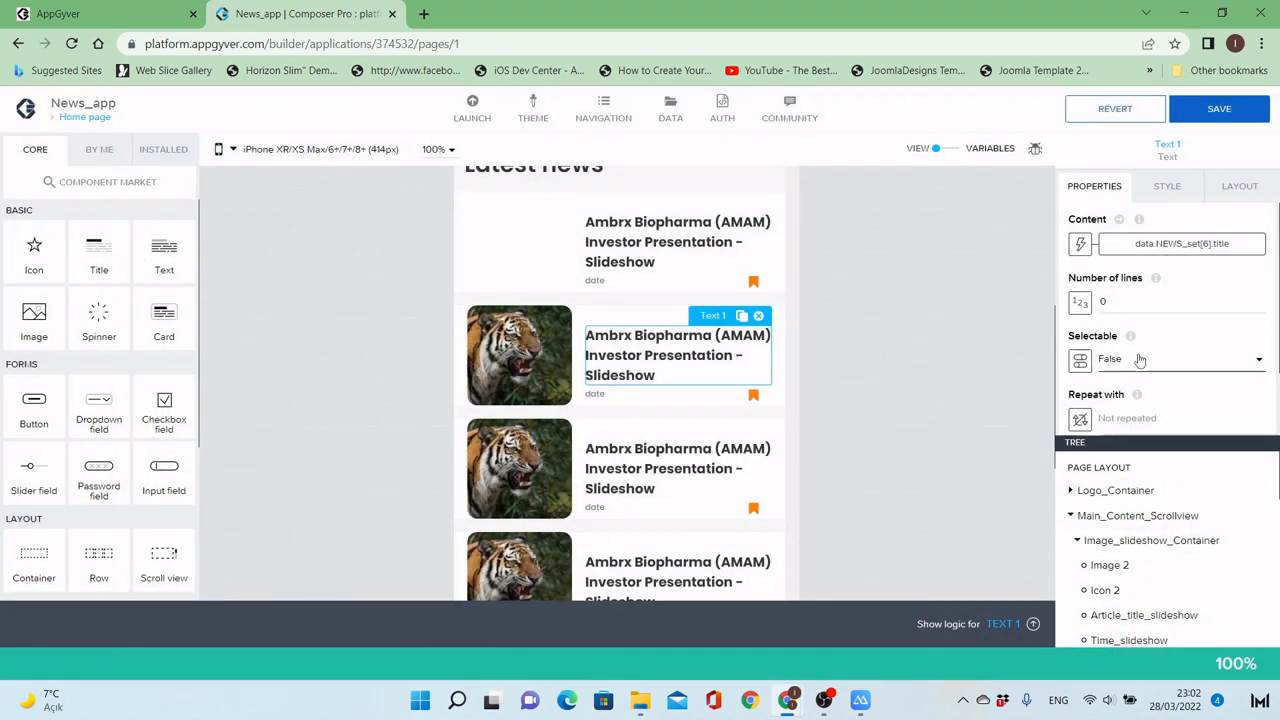
click(621, 470)
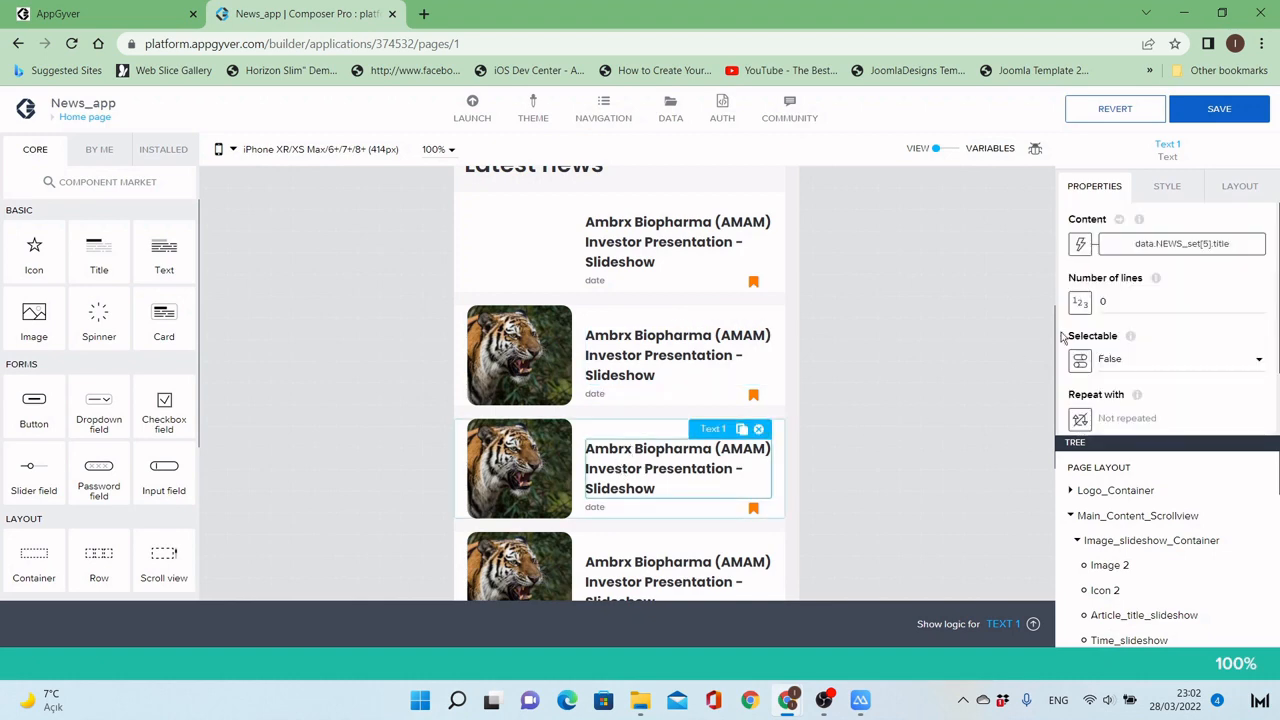
click(1188, 246)
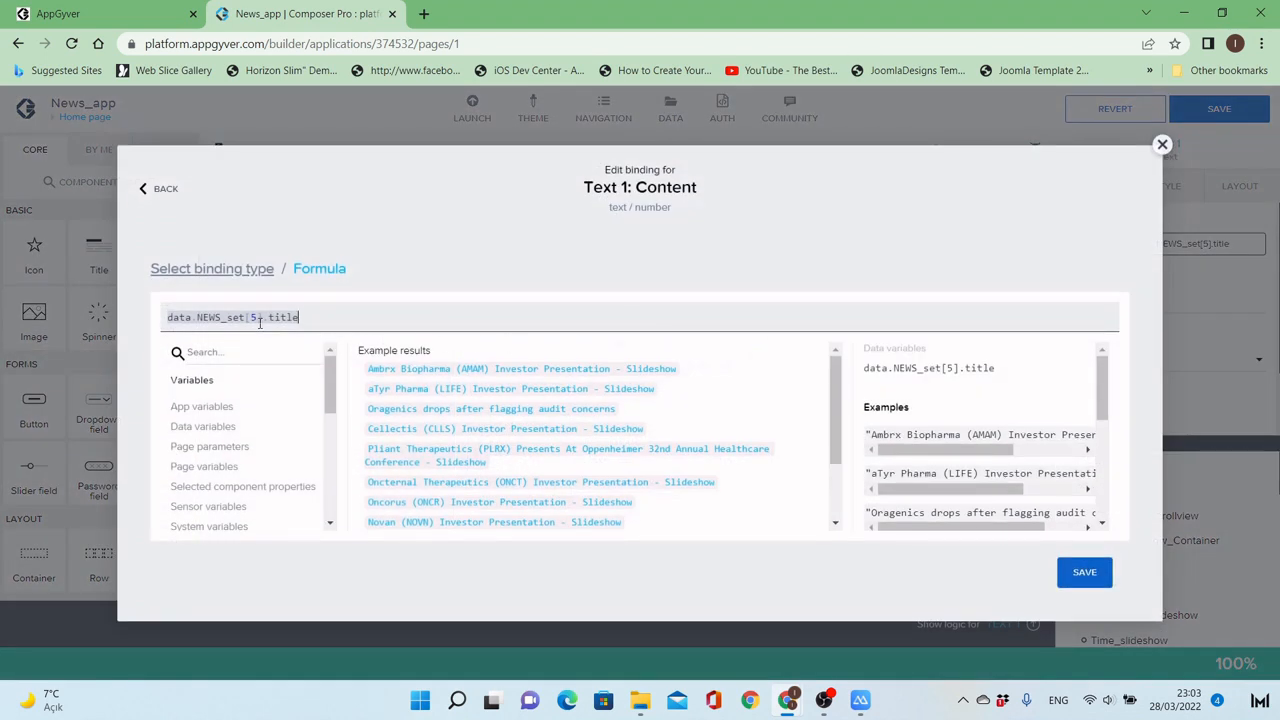
text(7)
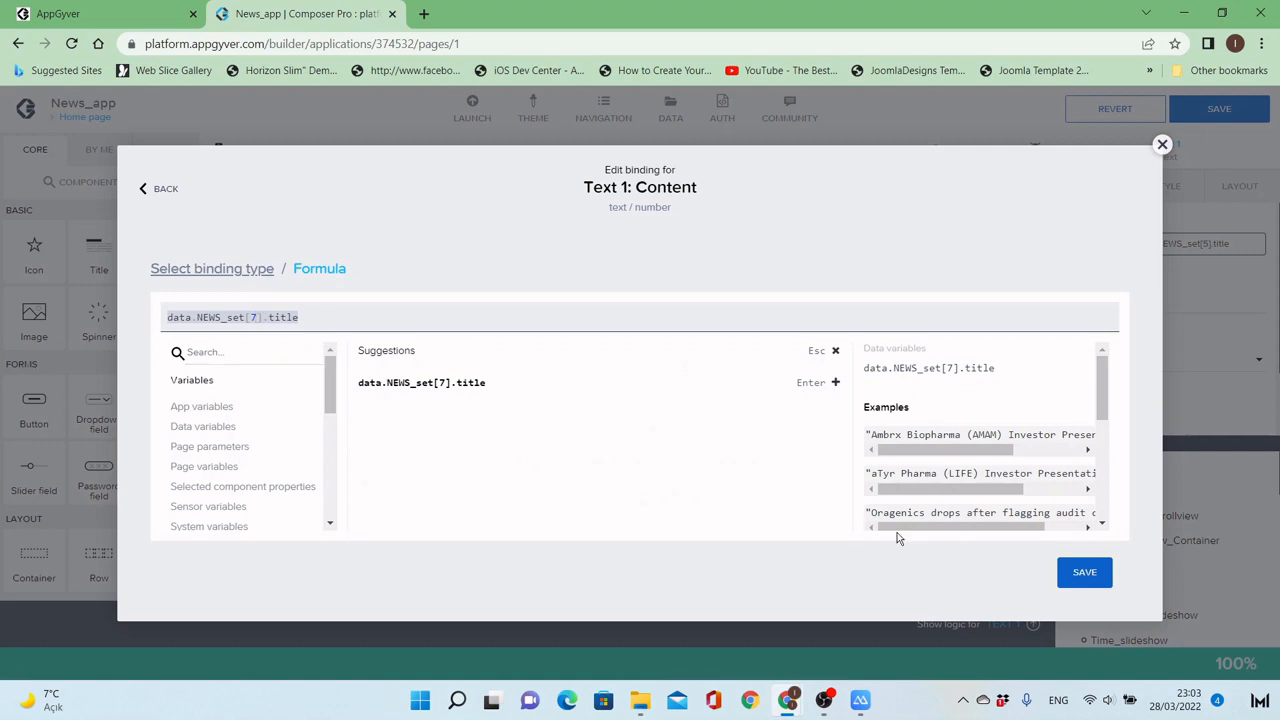
click(1083, 578)
click(1083, 573)
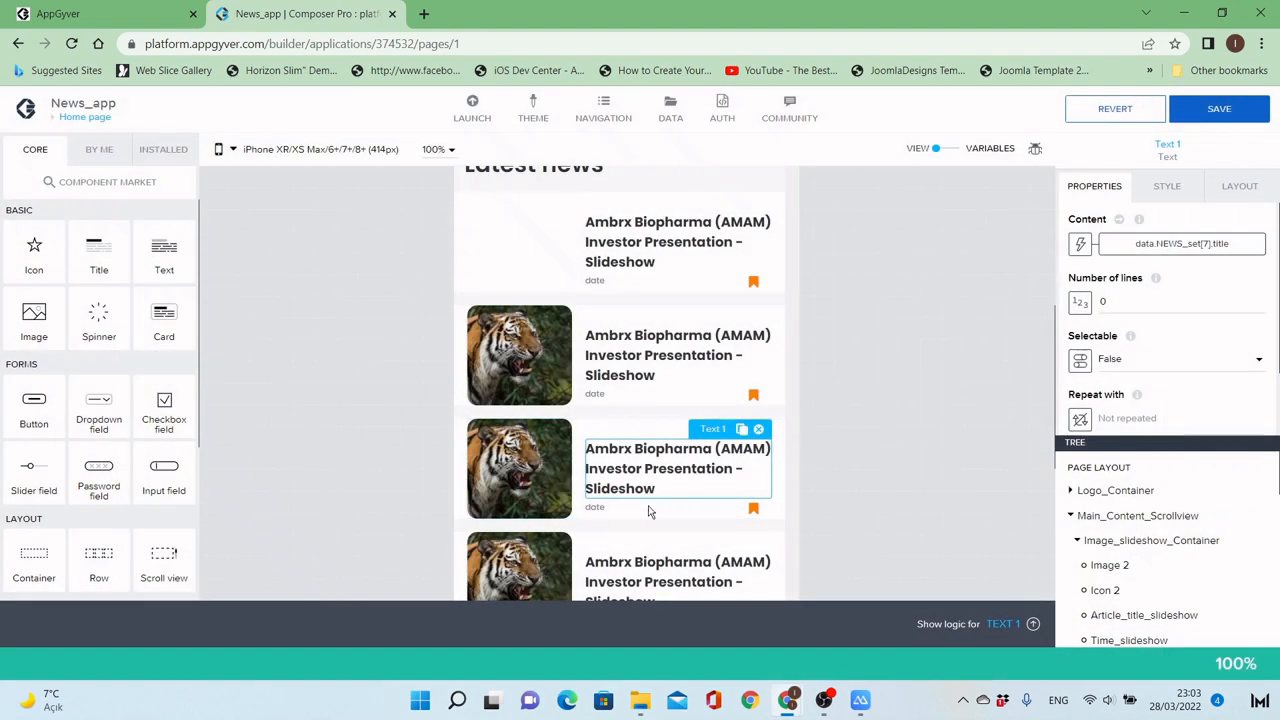
Step: Bind the fourth and fifth card titles to data.NEWS_set[8].title and data.NEWS_set[9].title
scroll(670, 520, down, 1)
click(665, 494)
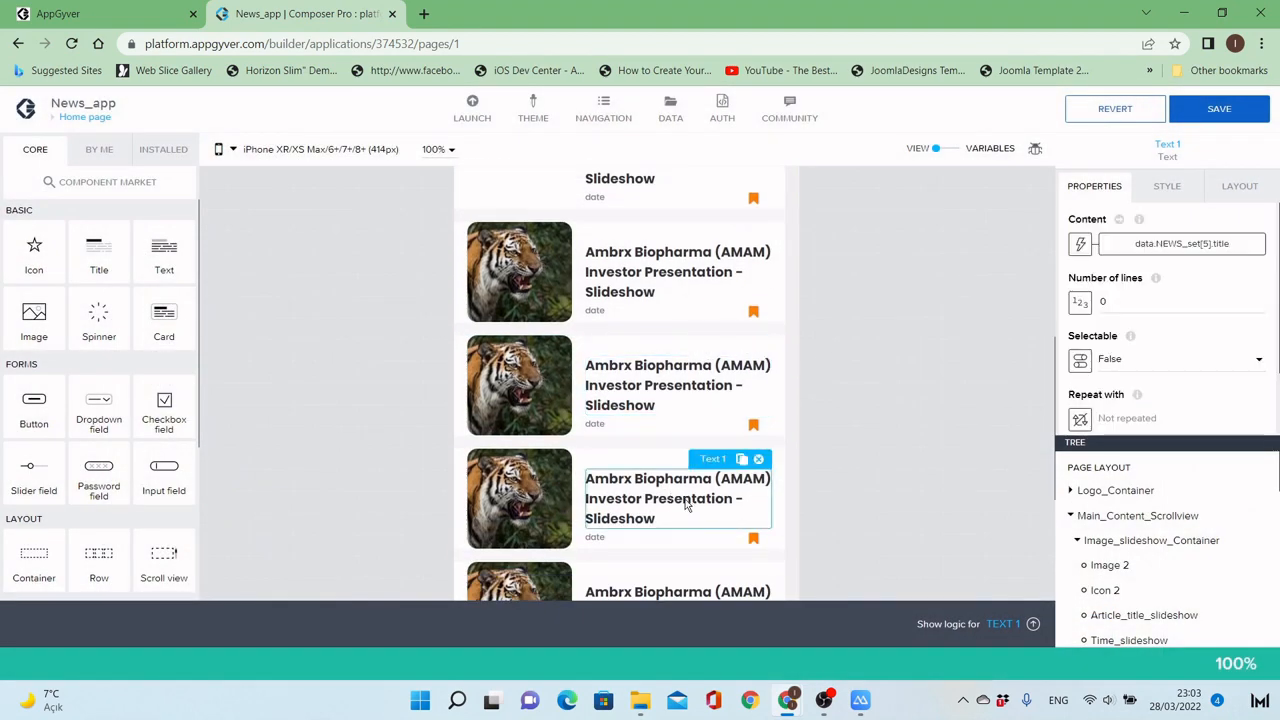
click(1130, 244)
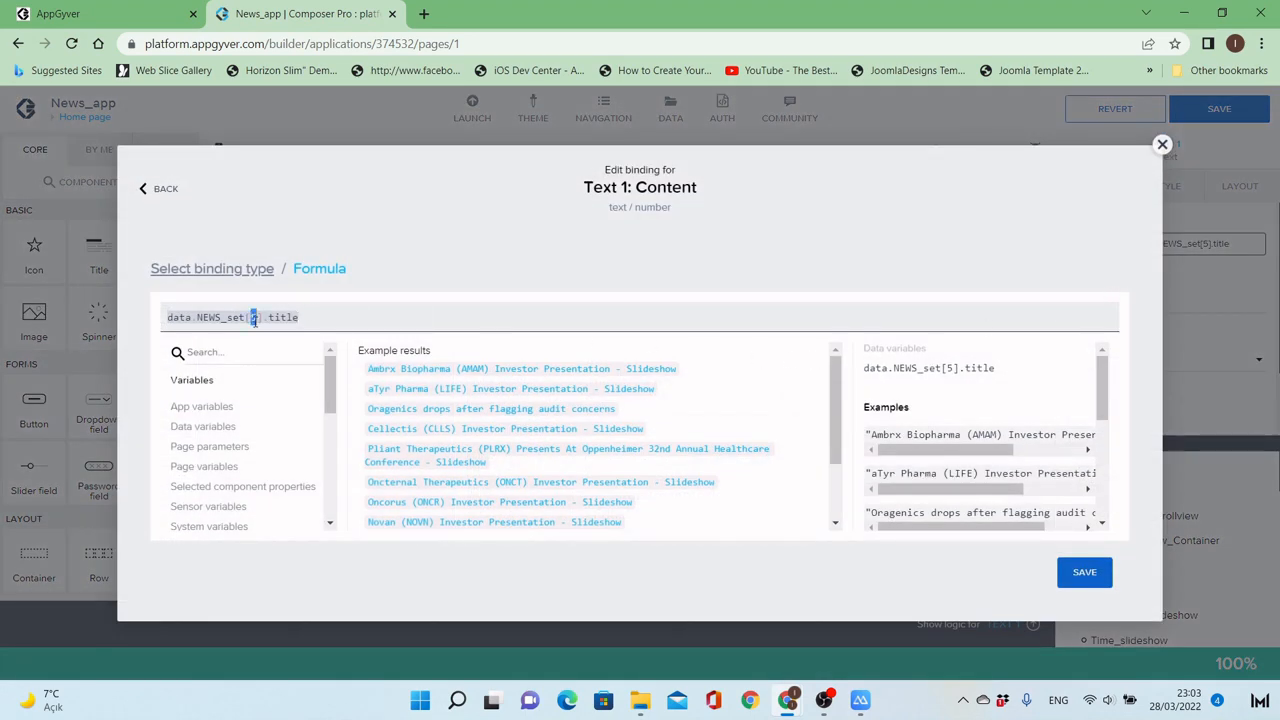
text(8)
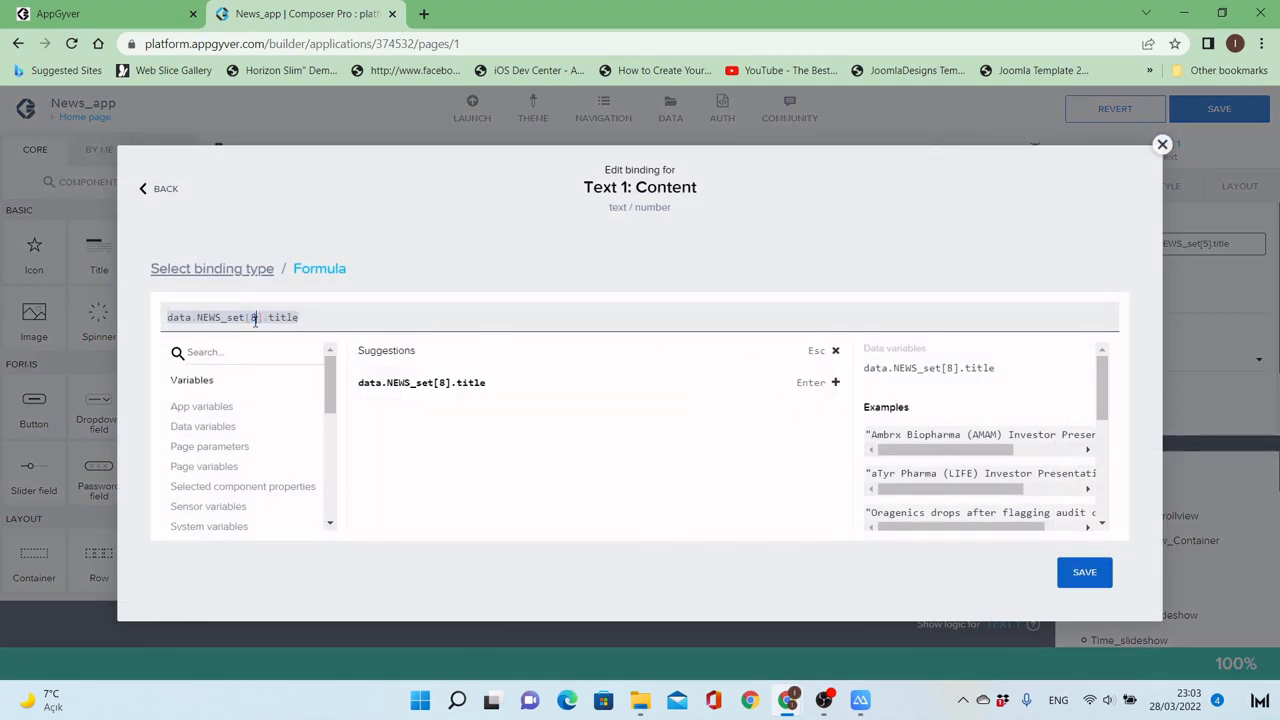
click(1083, 573)
click(1083, 573)
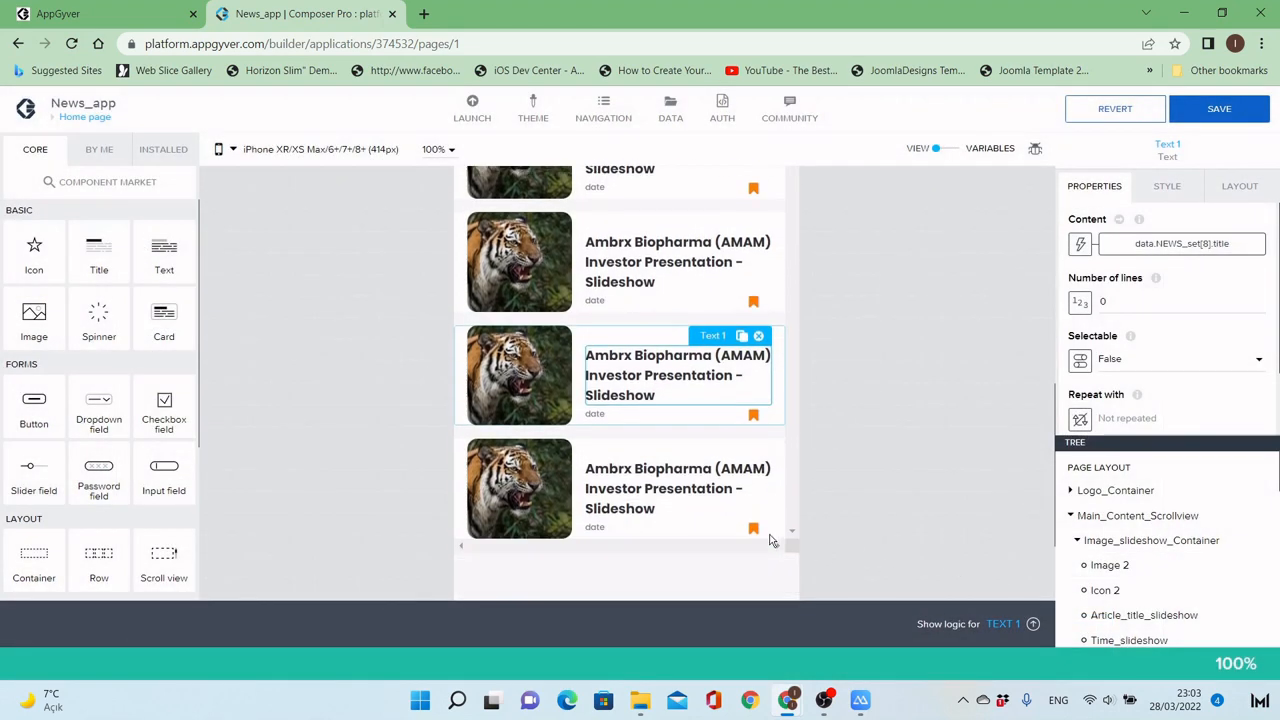
scroll(770, 540, down, 1)
click(692, 460)
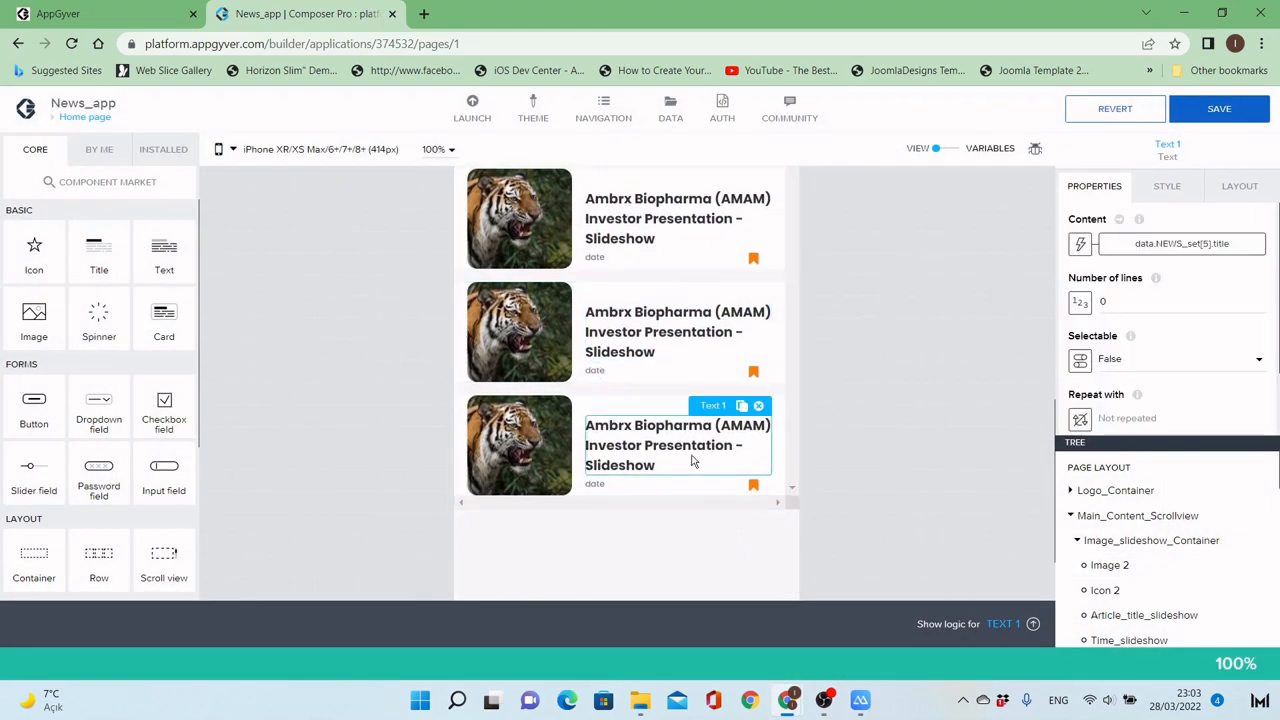
click(1211, 243)
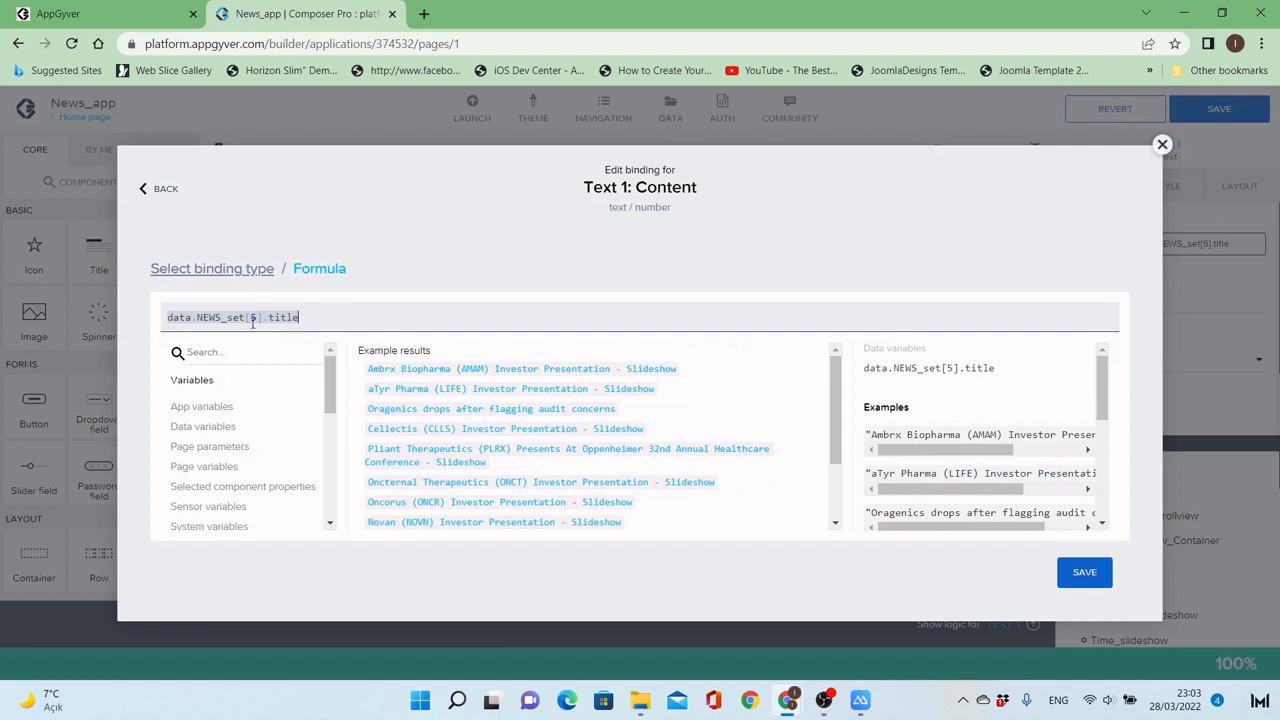
text(9)
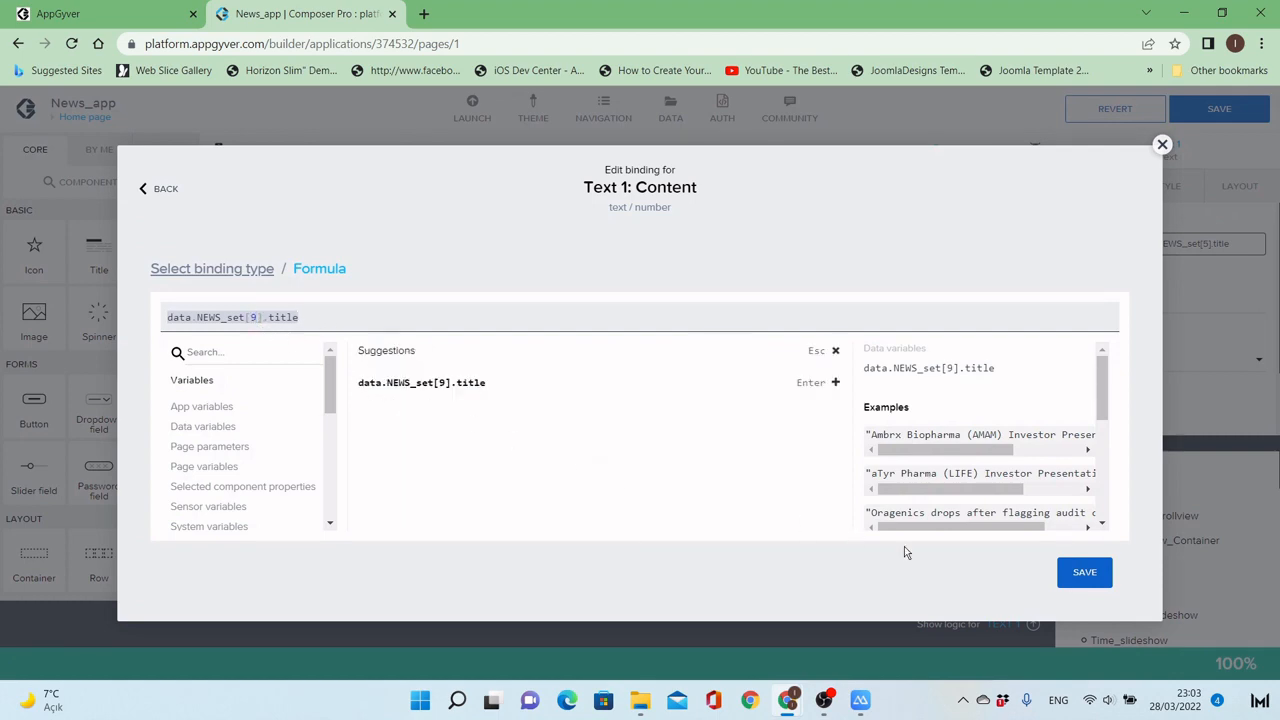
click(1084, 572)
click(1084, 572)
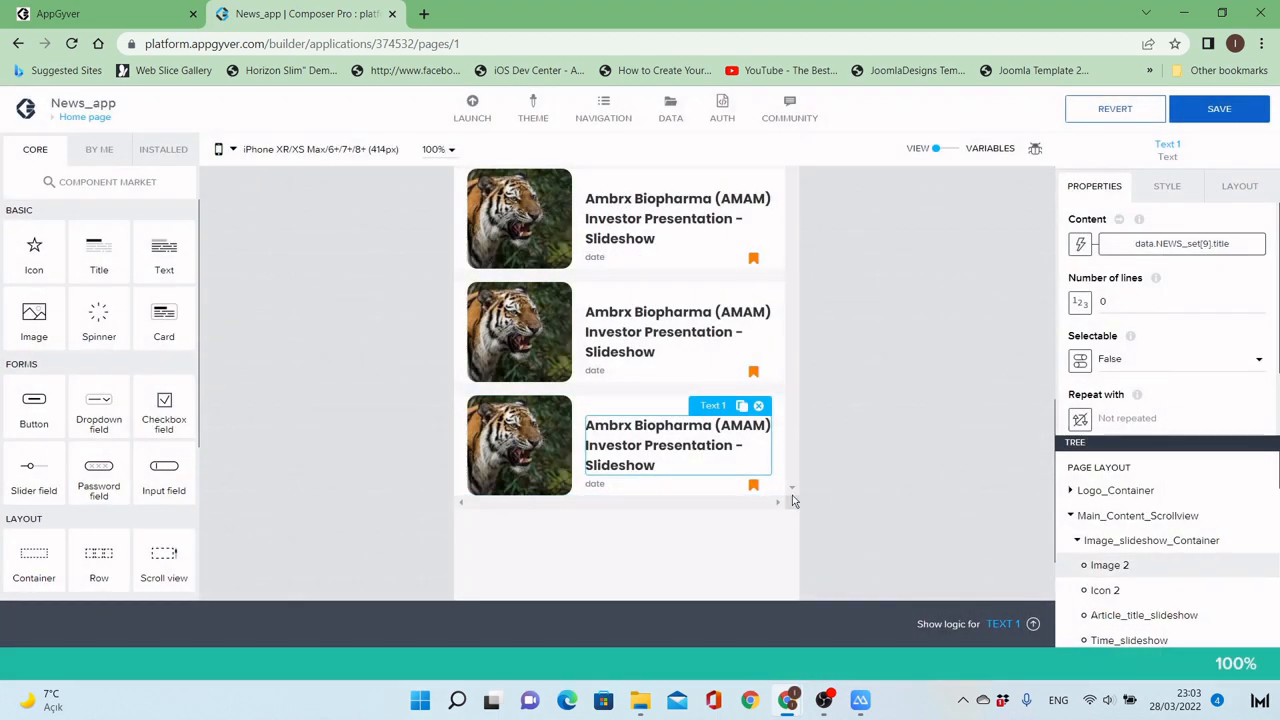
scroll(614, 402, up, 2)
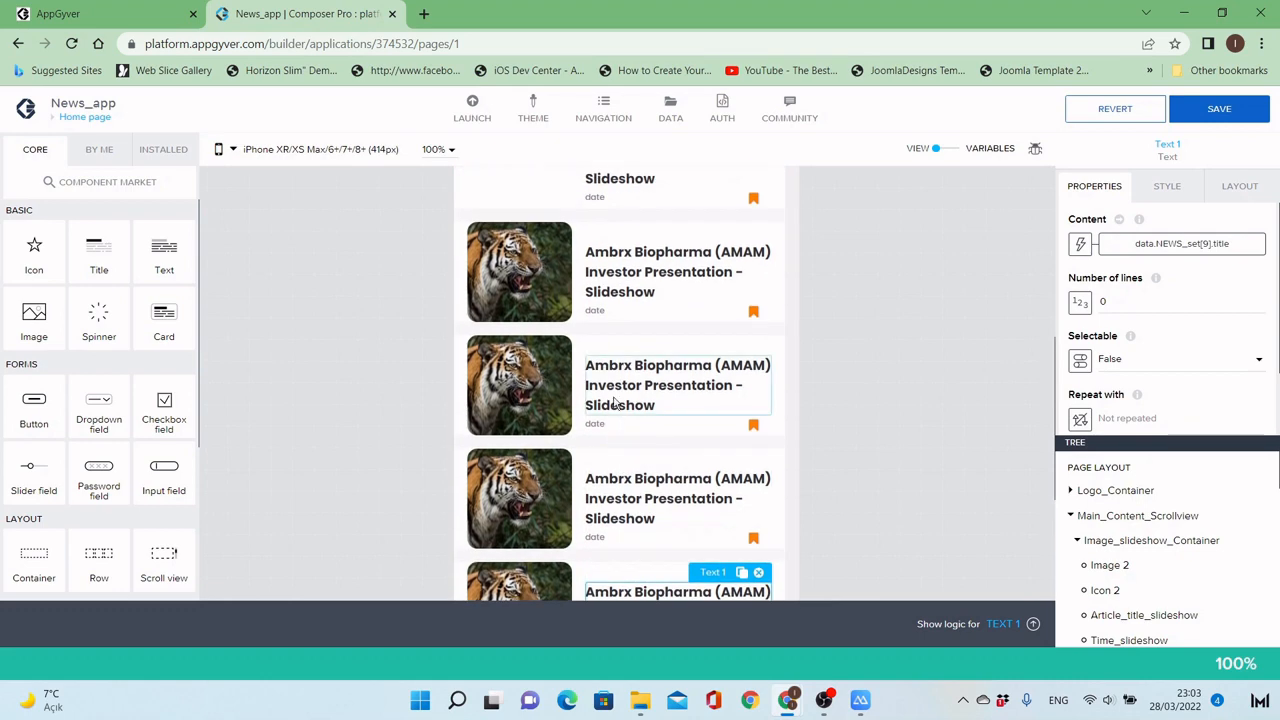
Step: Bind the second card's date text to NEWS_set index 6 pubDate, previewing 'date'
click(596, 311)
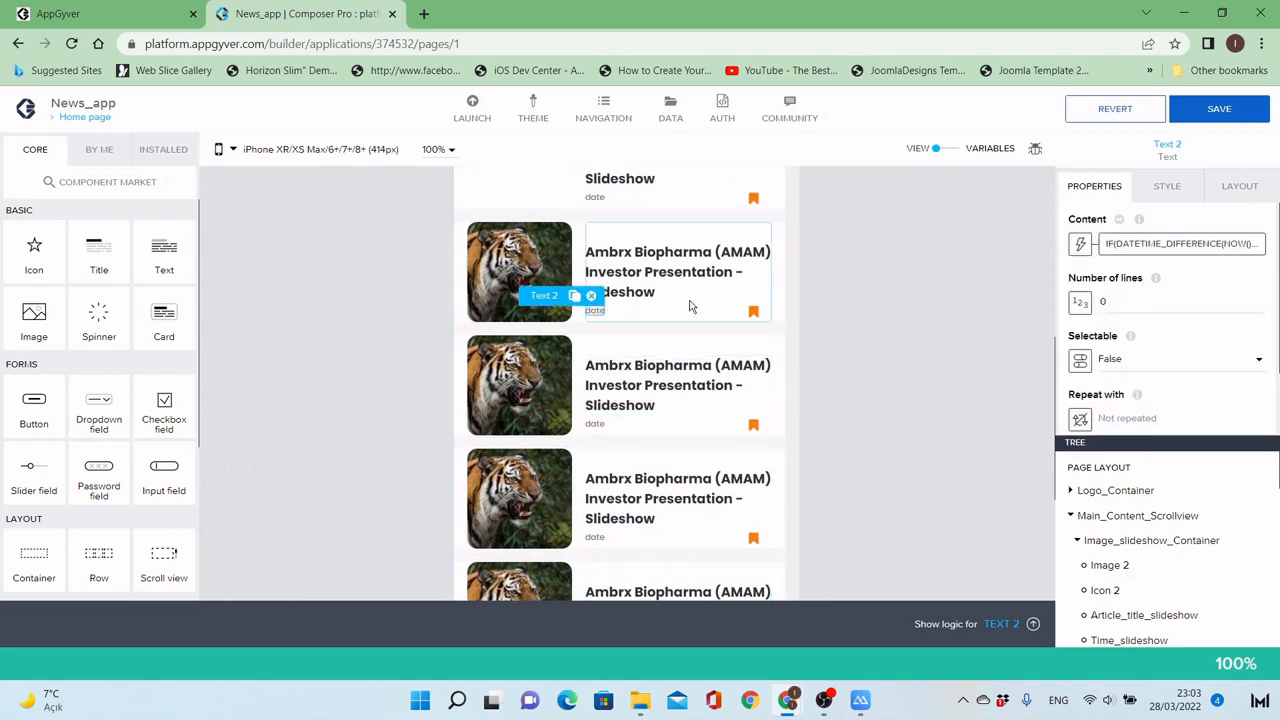
click(1180, 243)
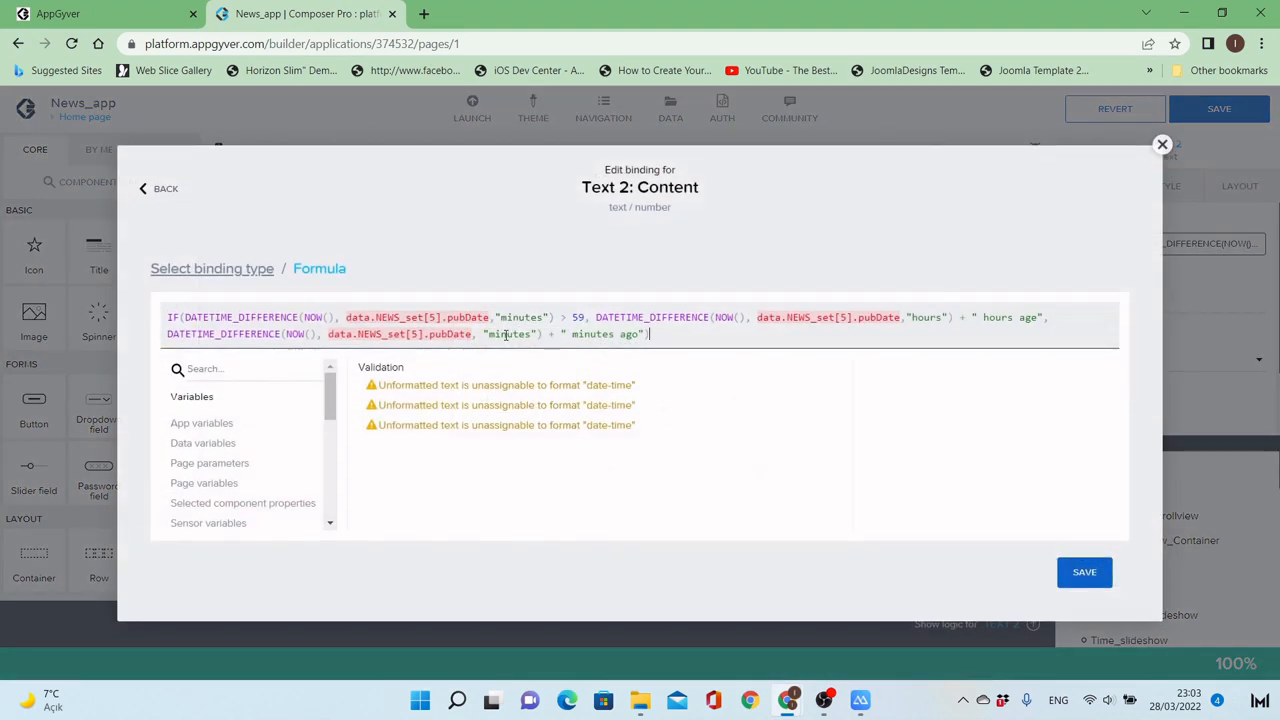
click(432, 317)
text(6)
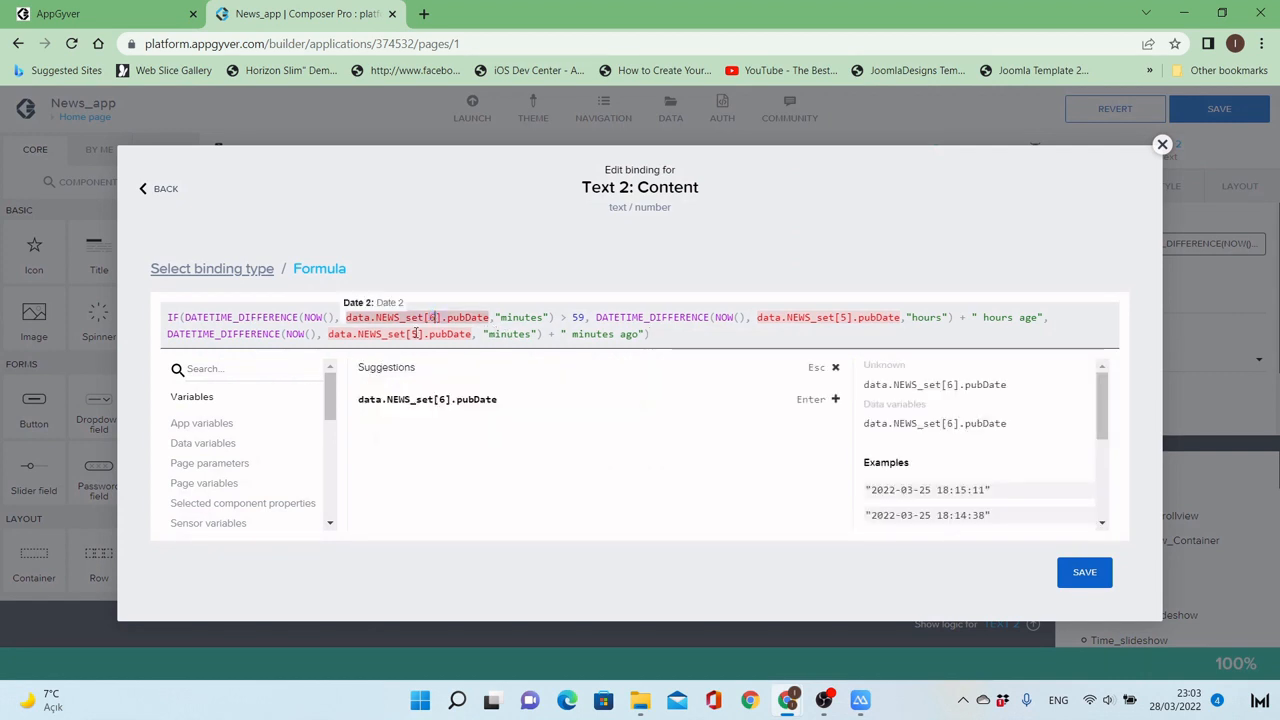
text(6)
double_click(843, 317)
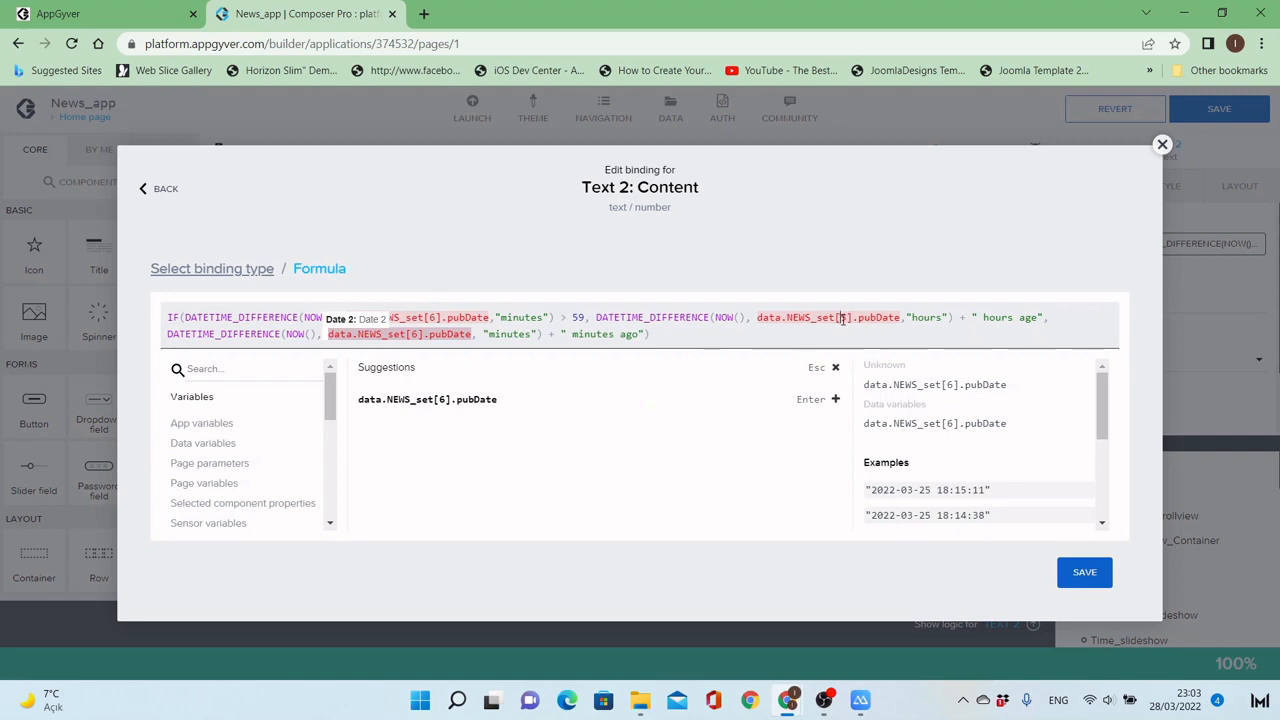
text(6)
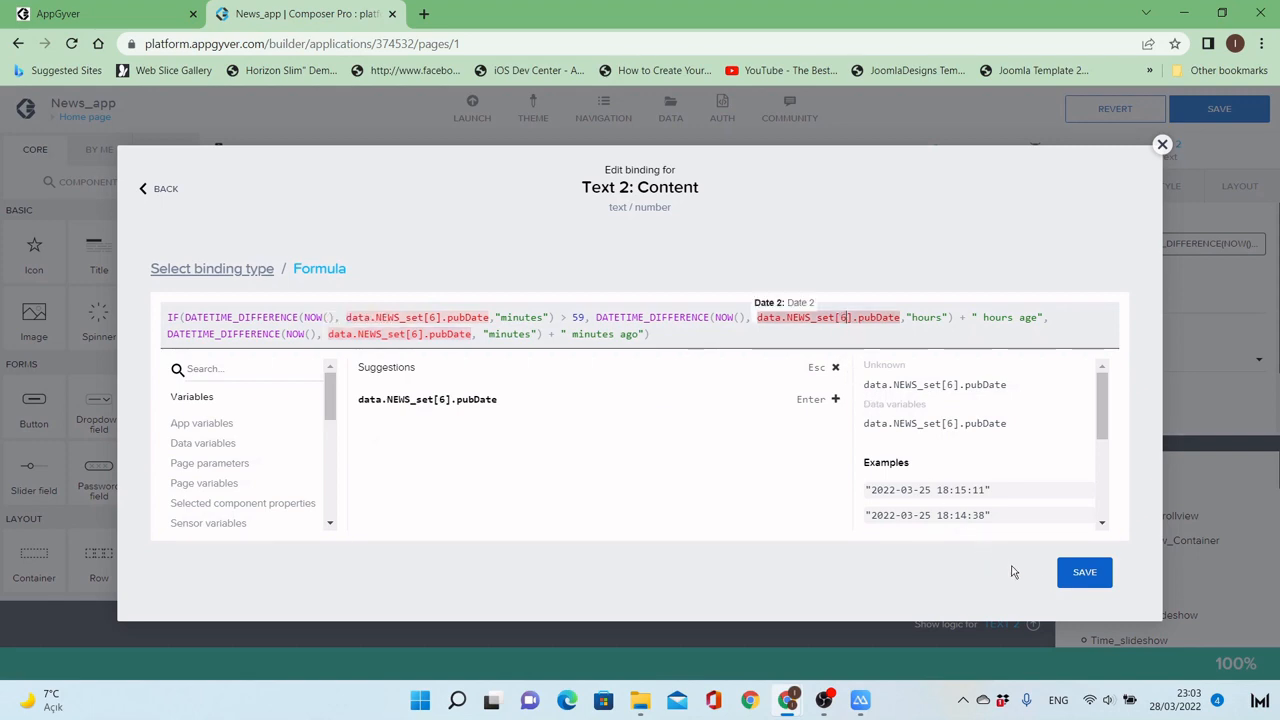
click(1080, 573)
click(1078, 576)
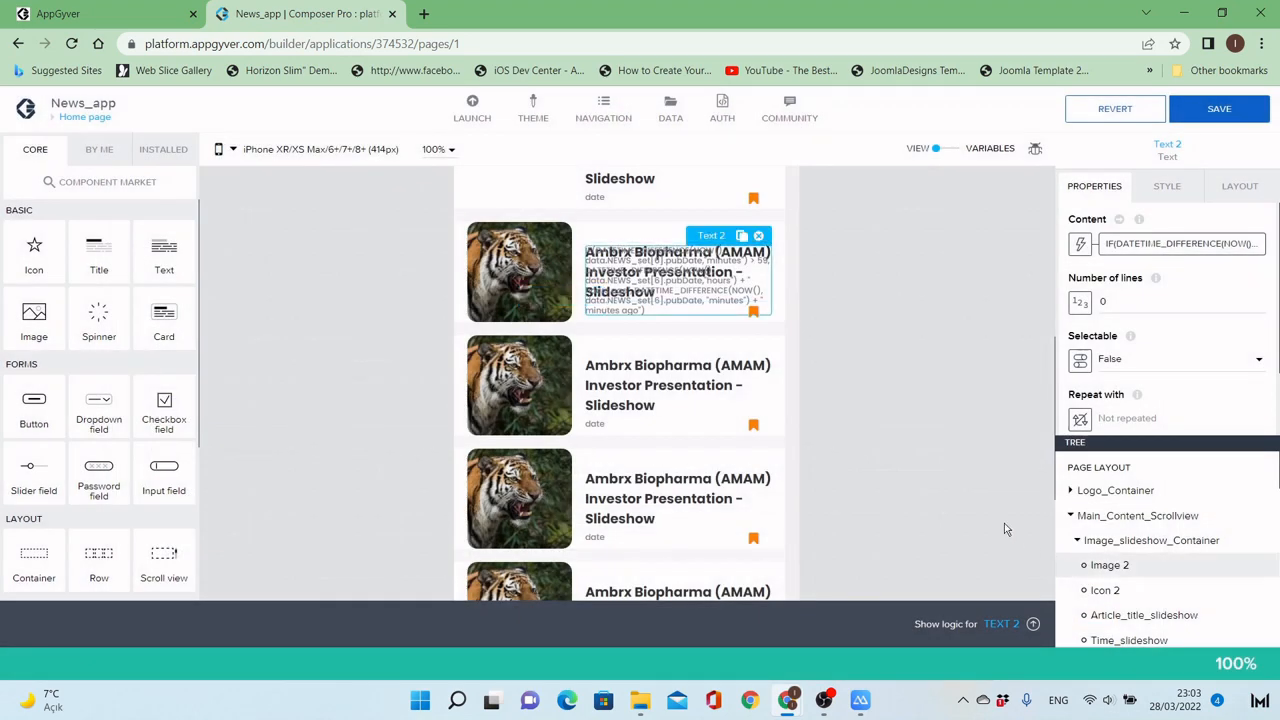
click(1170, 245)
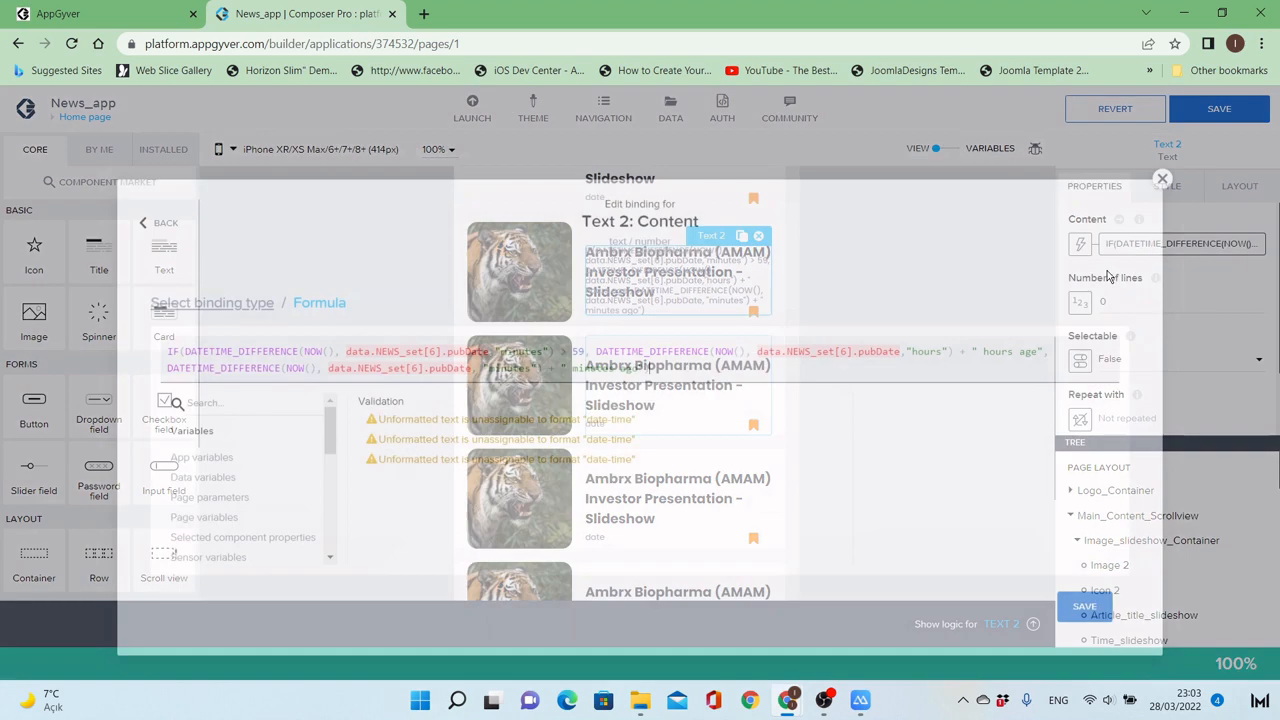
click(1065, 565)
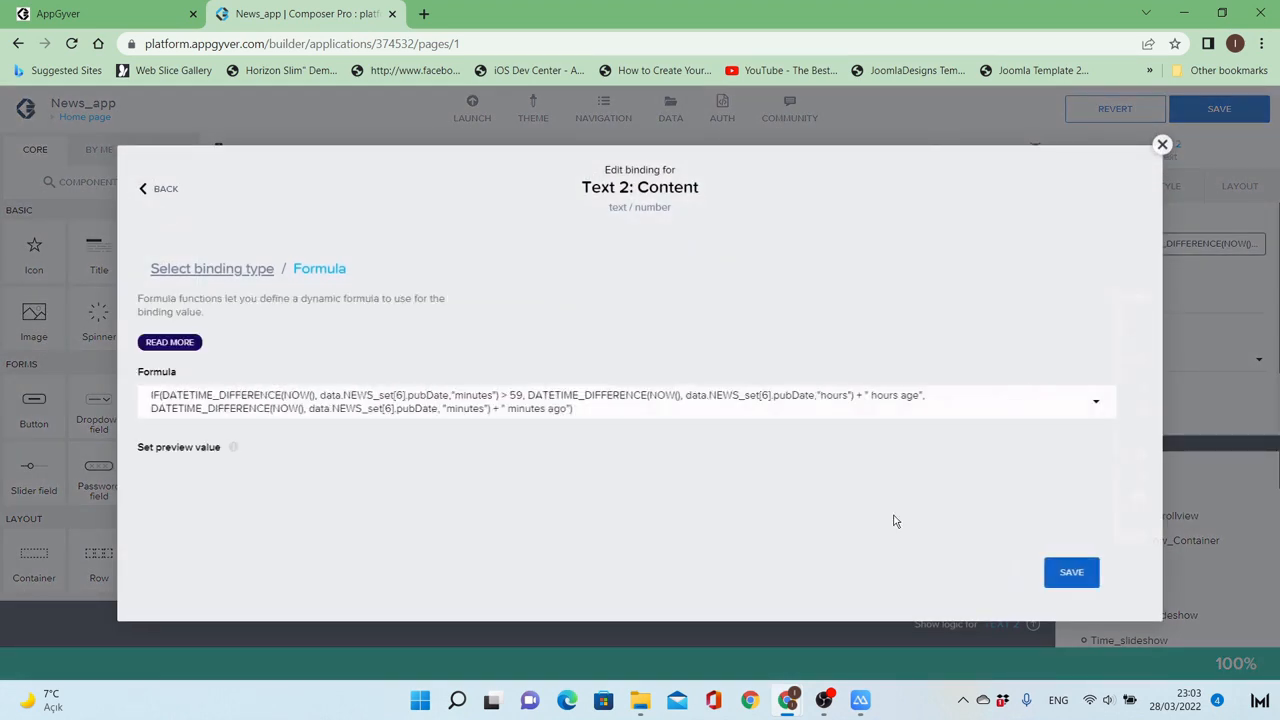
triple_click(840, 477)
text(0)
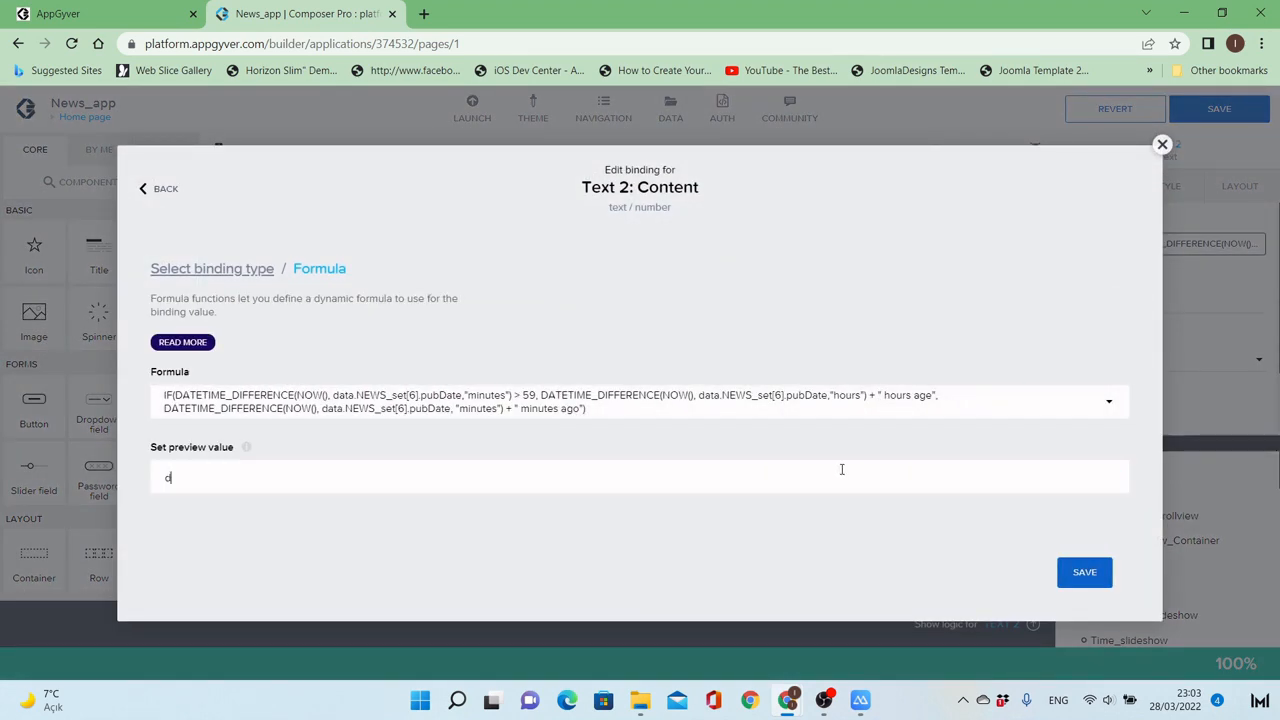
text(ate)
click(1098, 574)
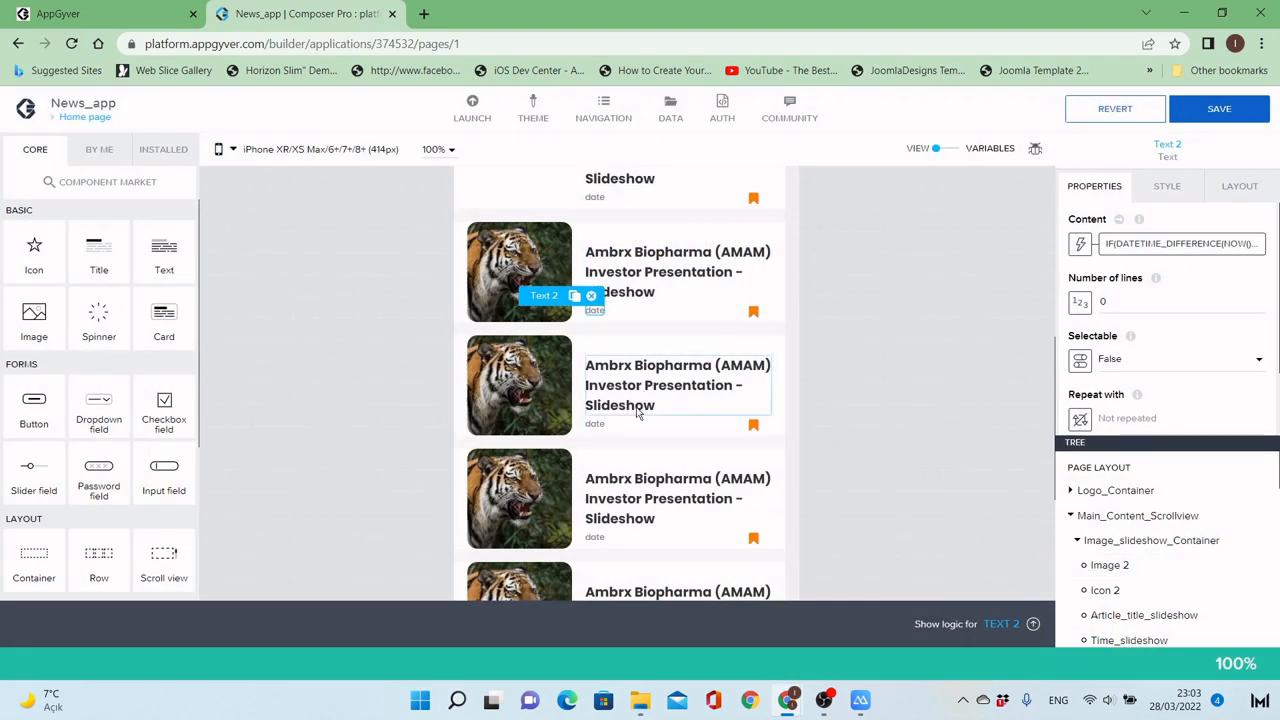
Step: Change the next card's date formula to reference NEWS_set index 7 in both pubDate spots
click(600, 424)
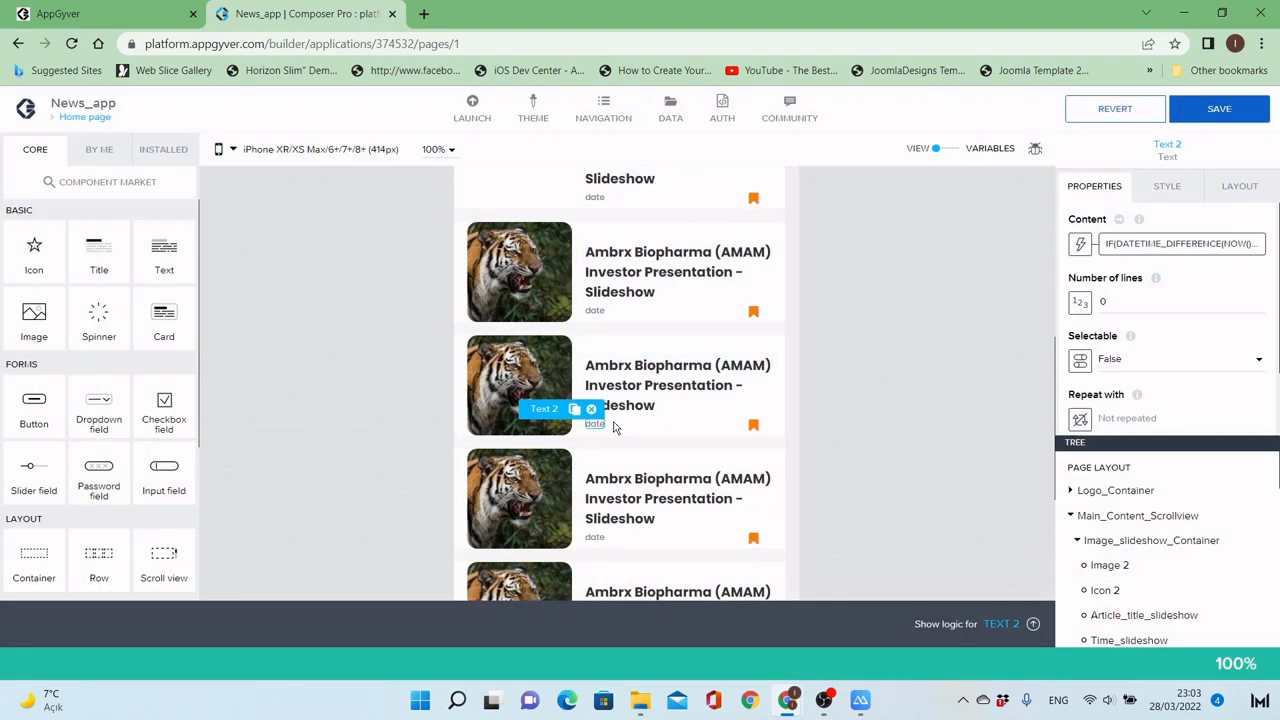
click(1175, 252)
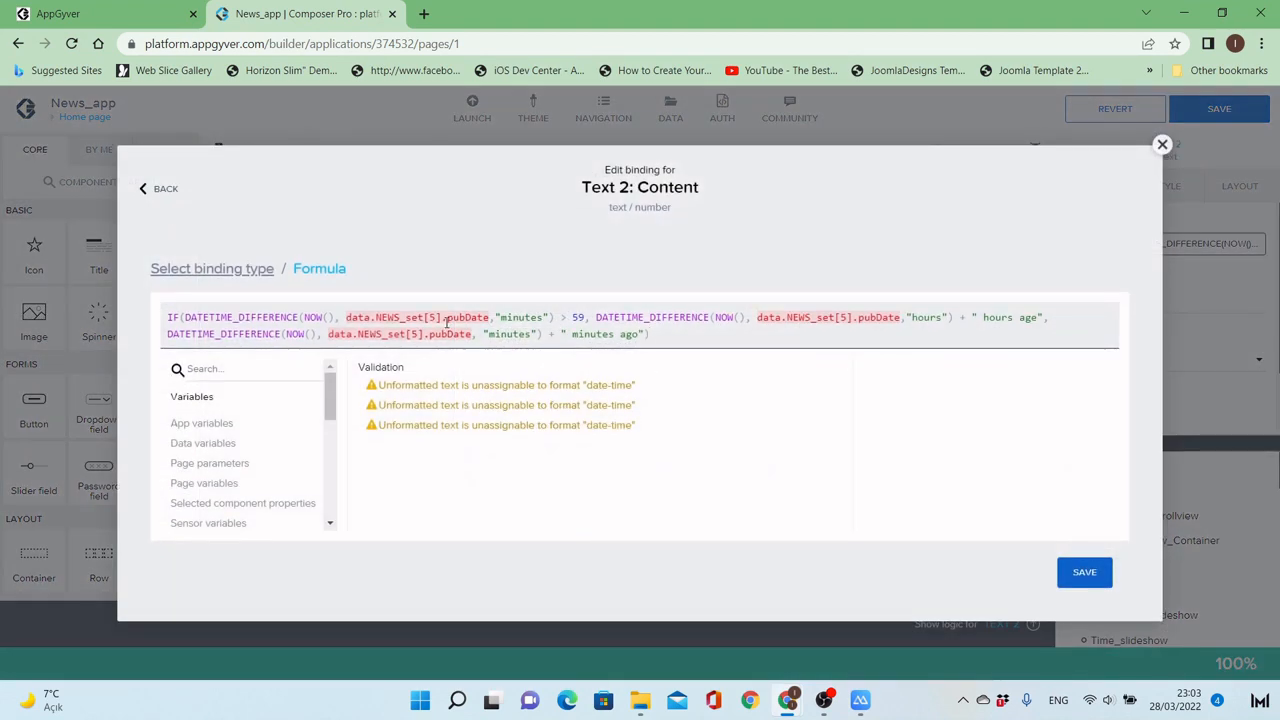
double_click(432, 317)
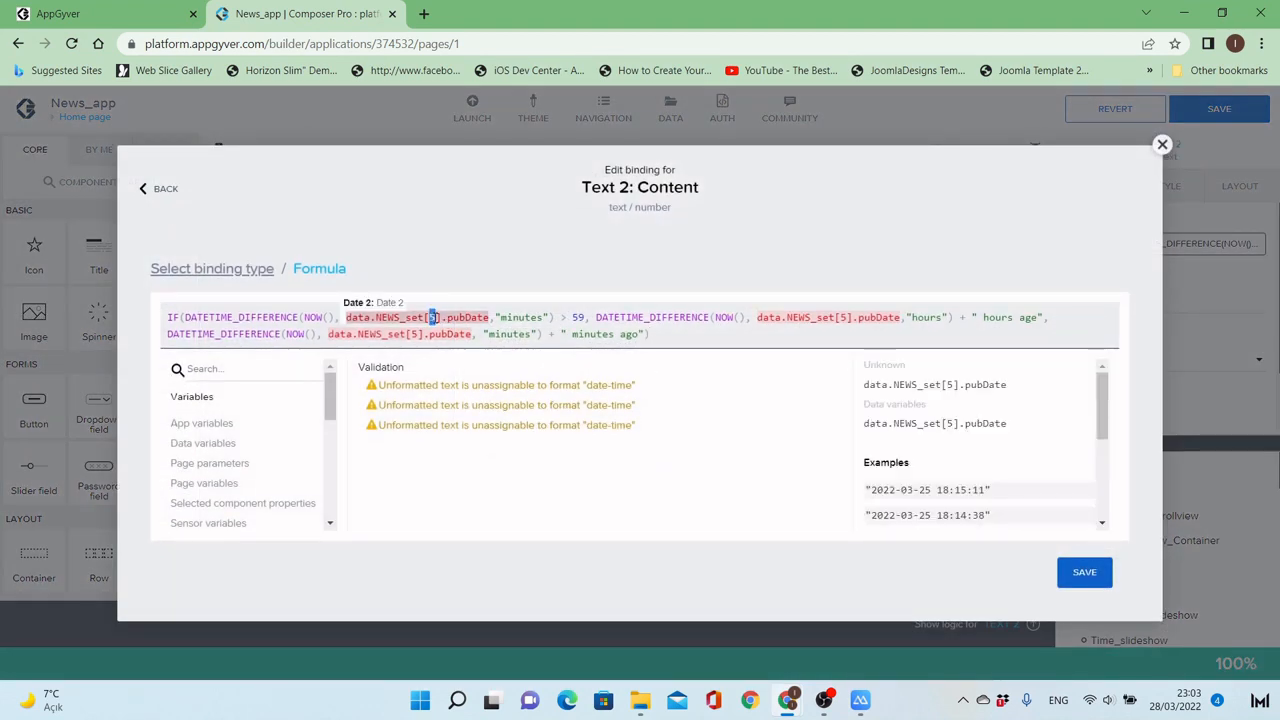
text(7)
click(418, 334)
text(7)
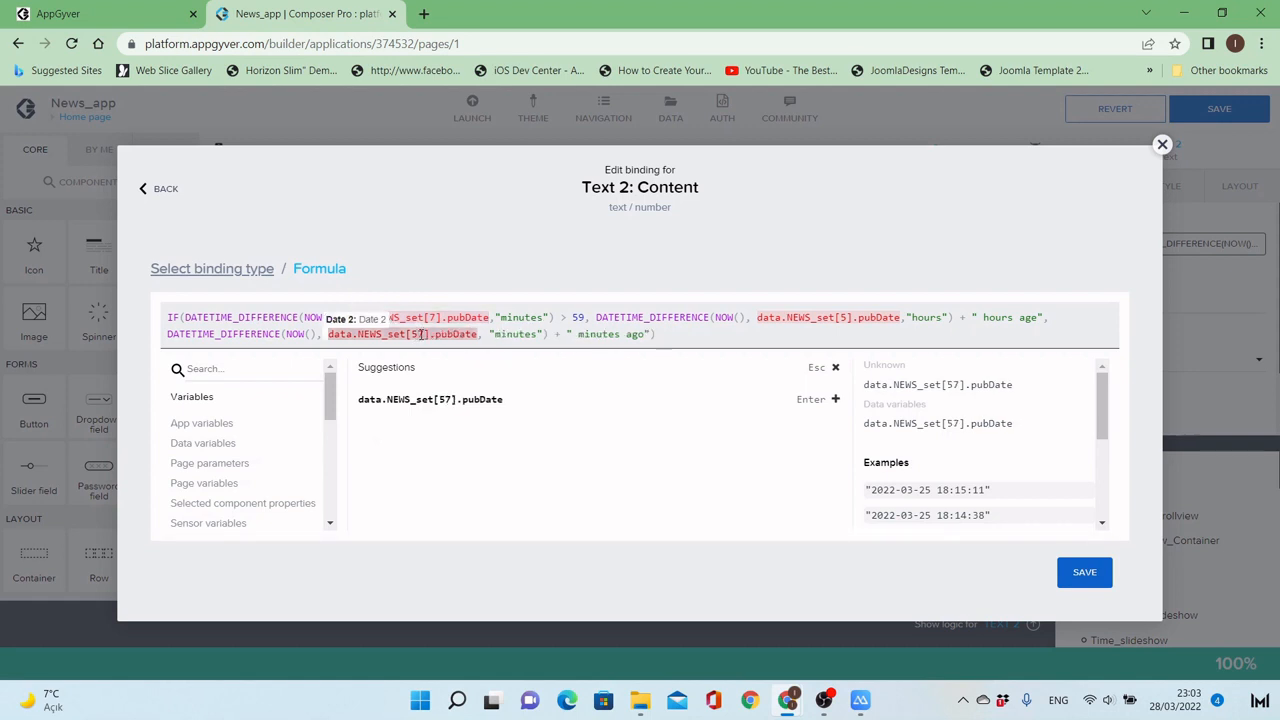
key(BackSpace)
key(BackSpace)
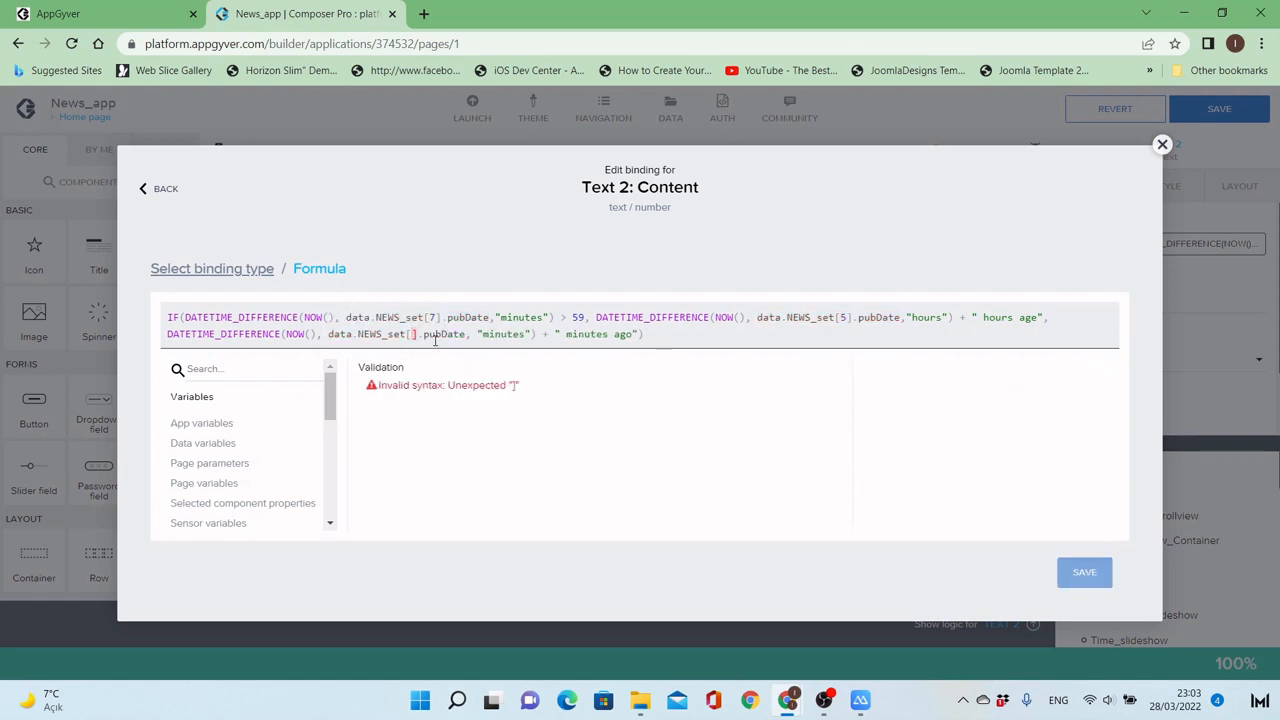
text(7)
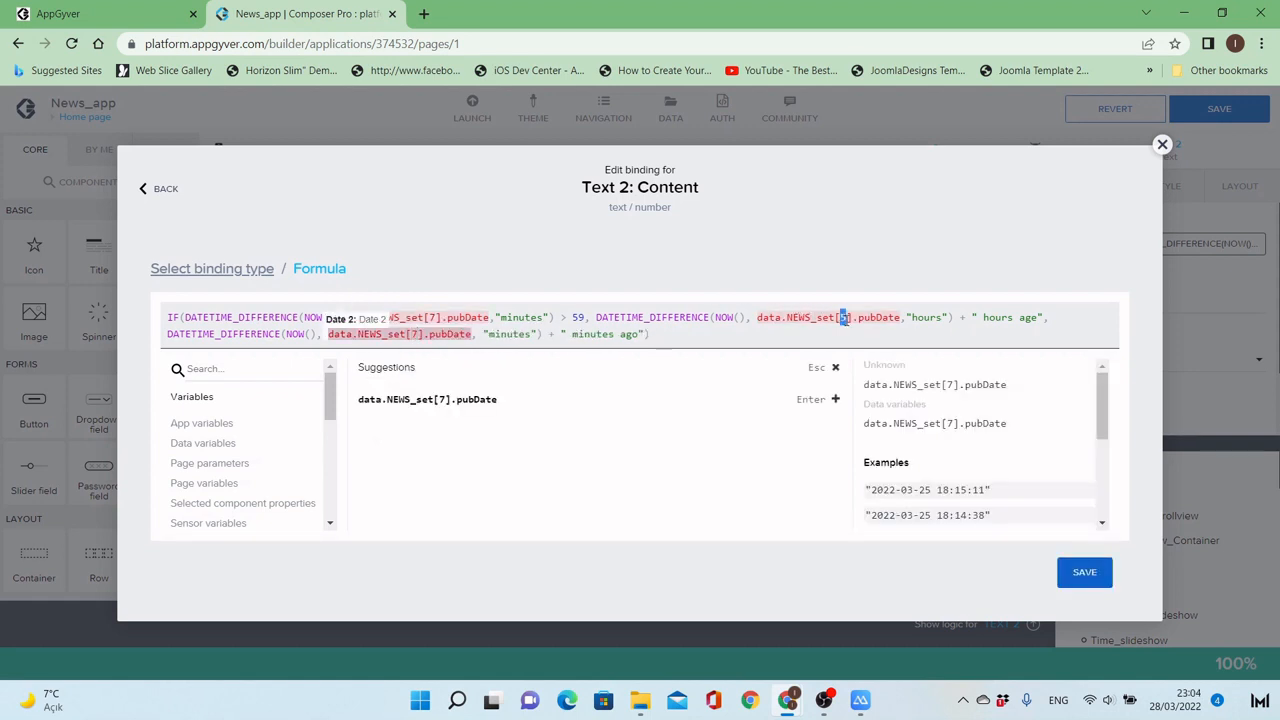
text(7)
click(1084, 572)
click(1081, 571)
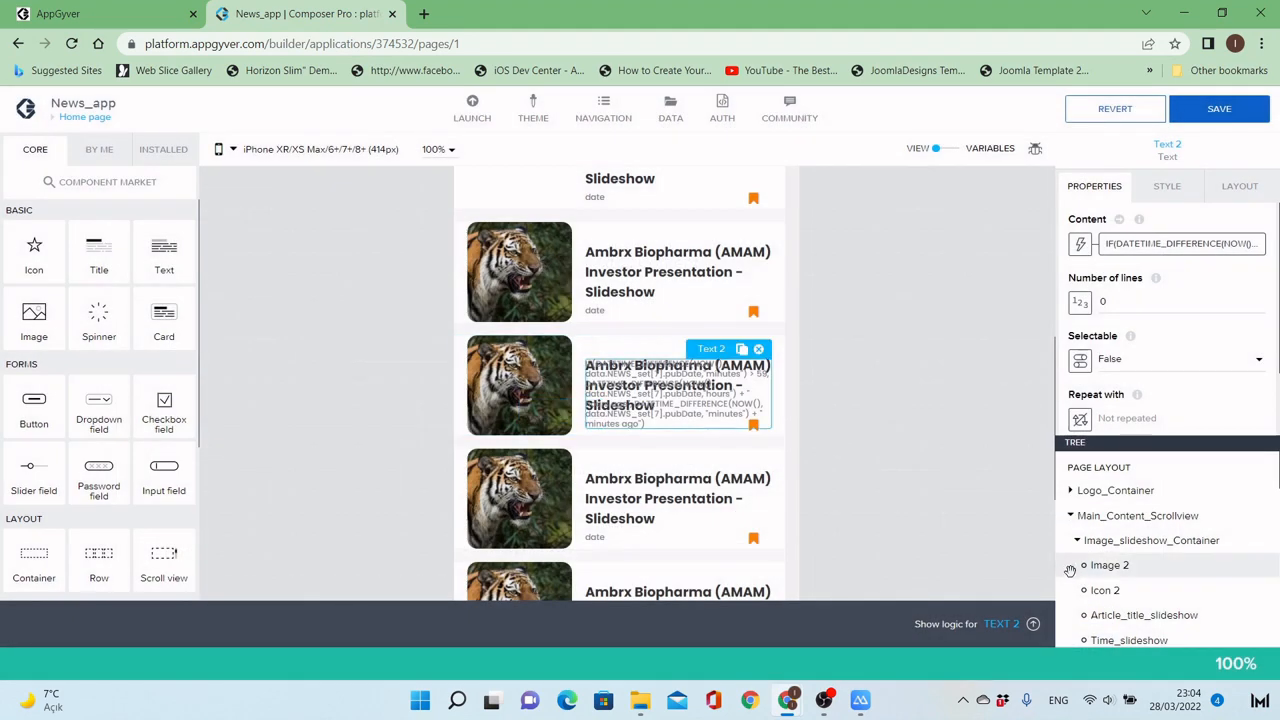
Step: Set that card's date binding preview value to 'date'
click(1168, 248)
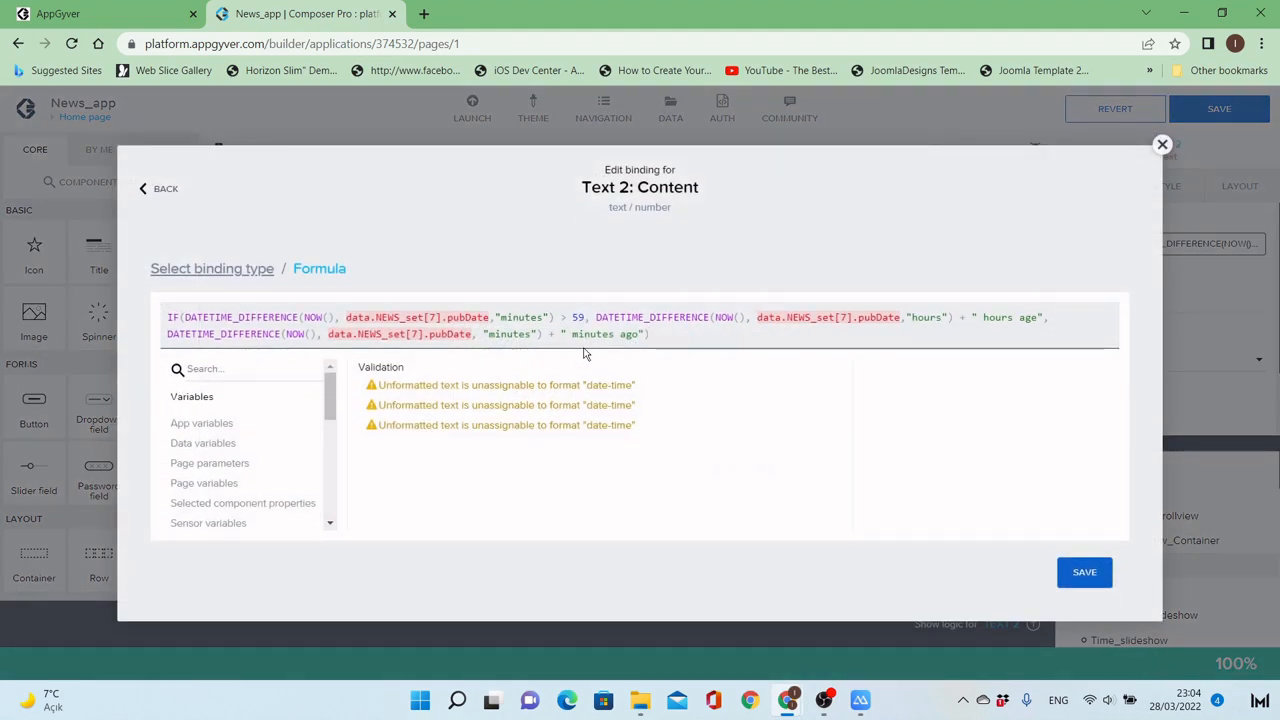
click(1084, 572)
double_click(797, 477)
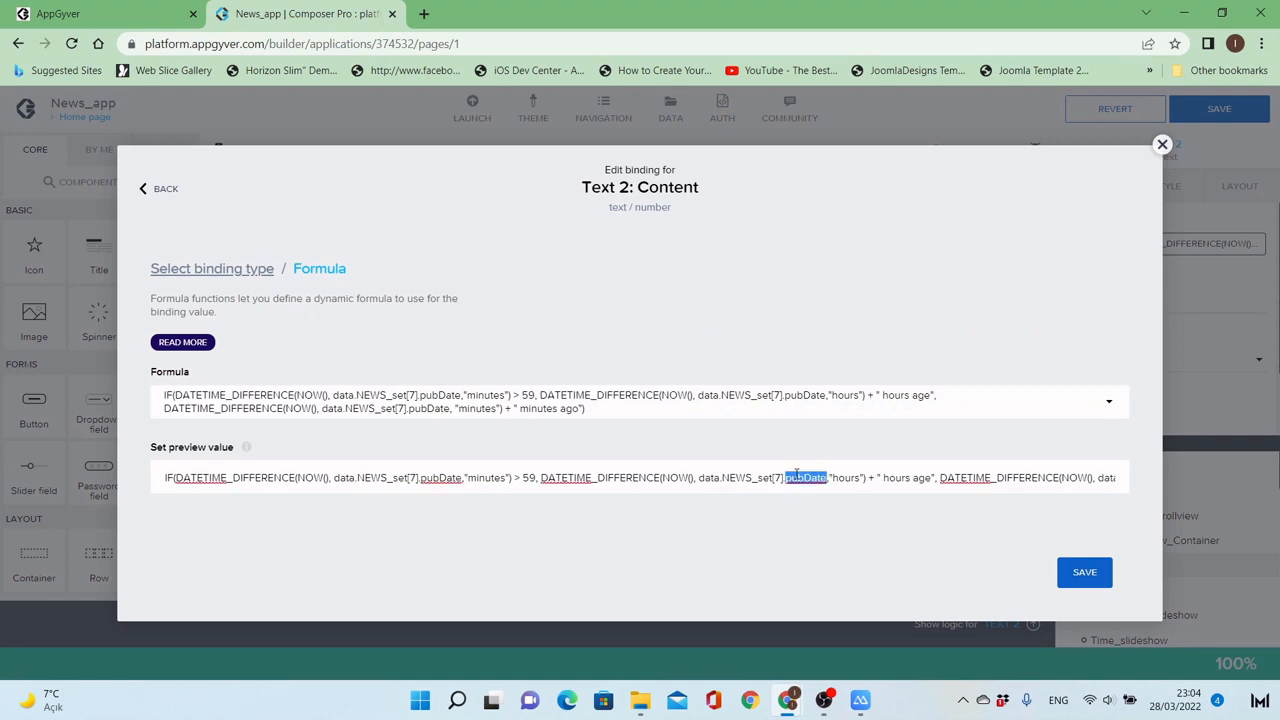
key(ctrl+a)
text(date)
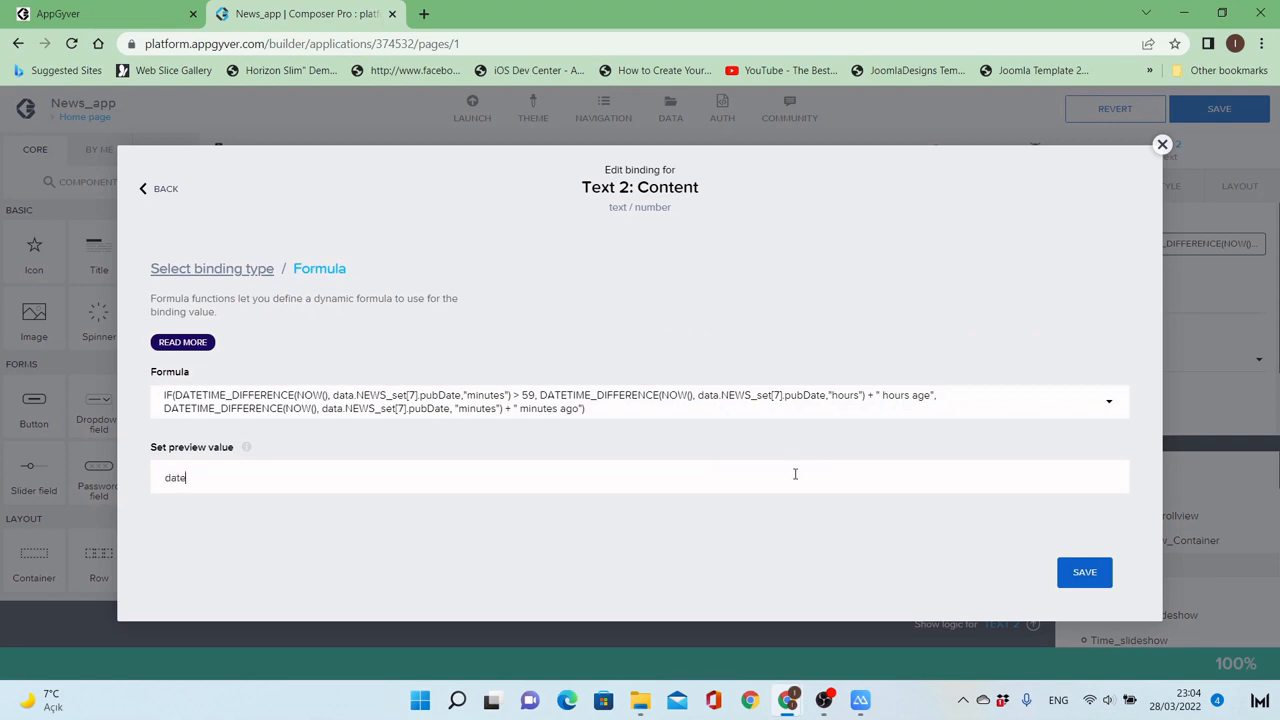
click(1084, 572)
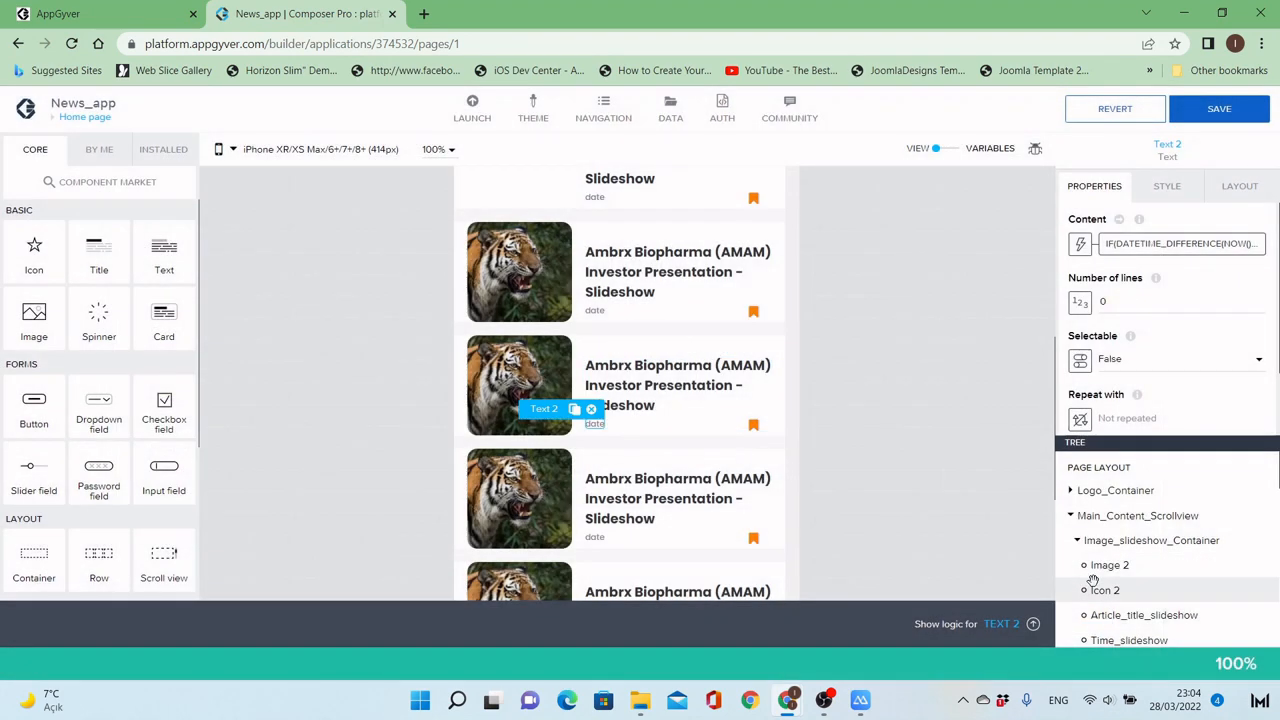
Step: Point the fourth card's date formula at NEWS_set index 8, previewing 'date'
click(605, 537)
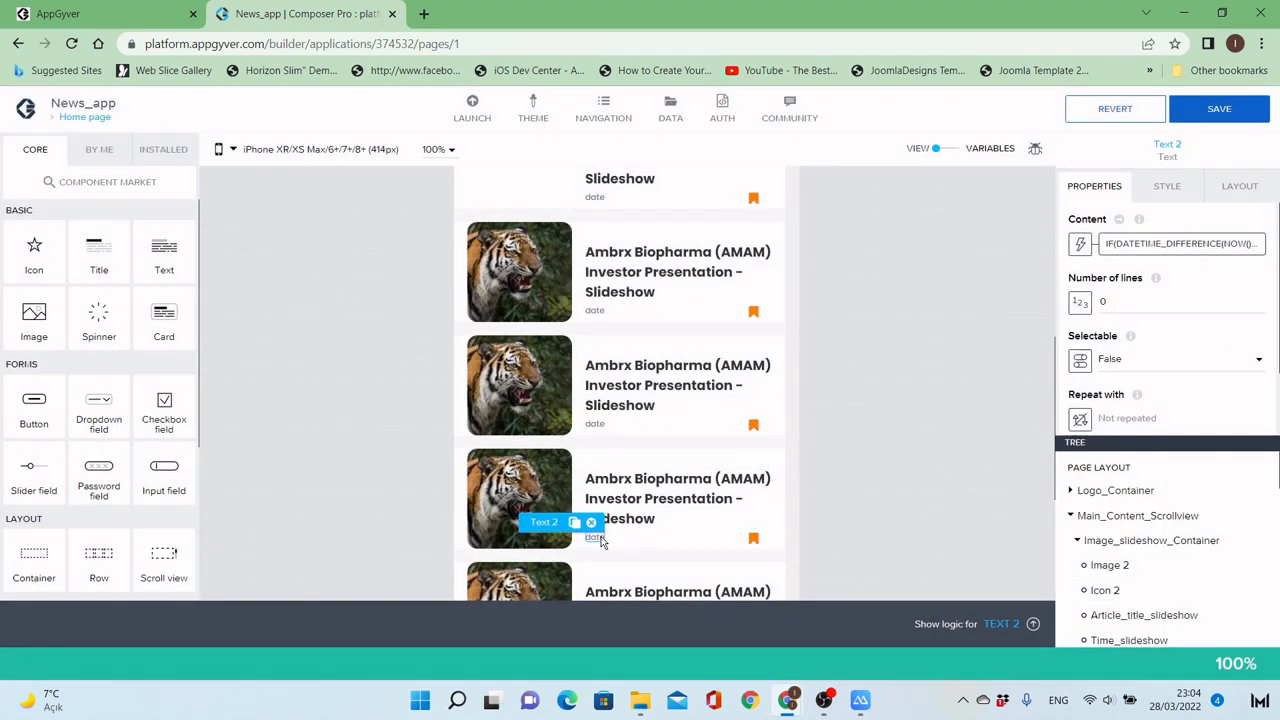
click(1180, 243)
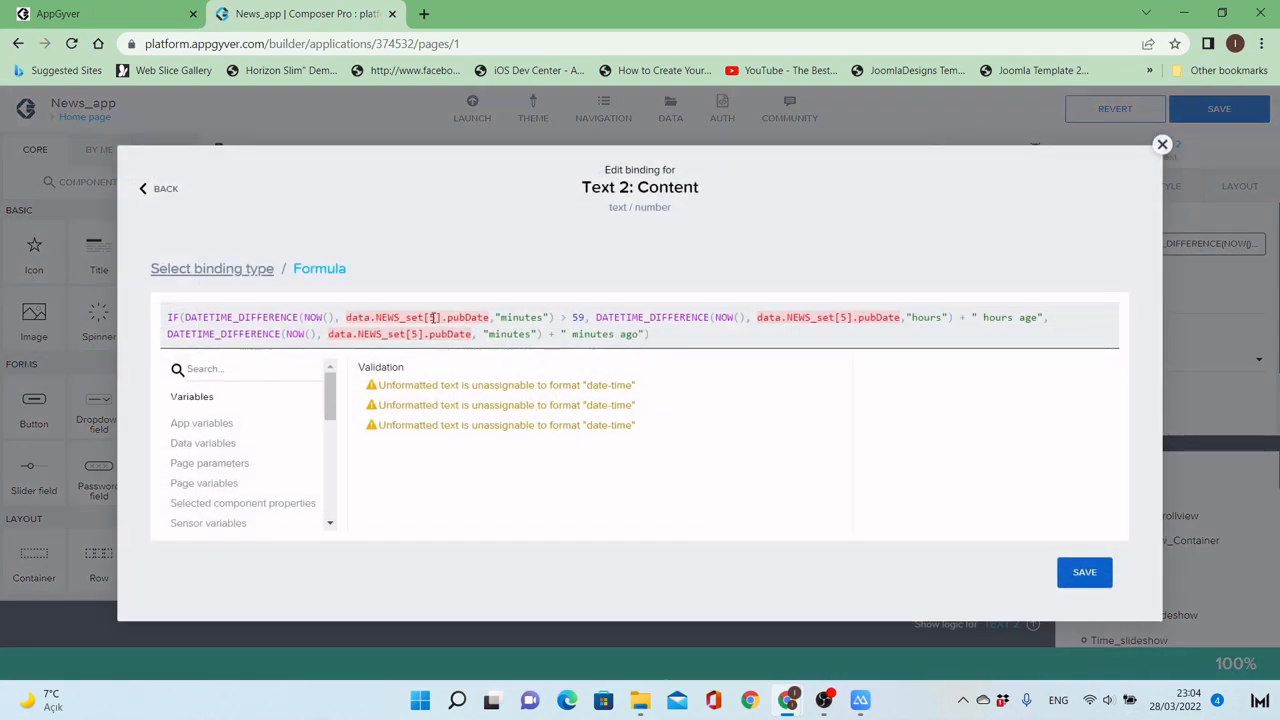
text(8)
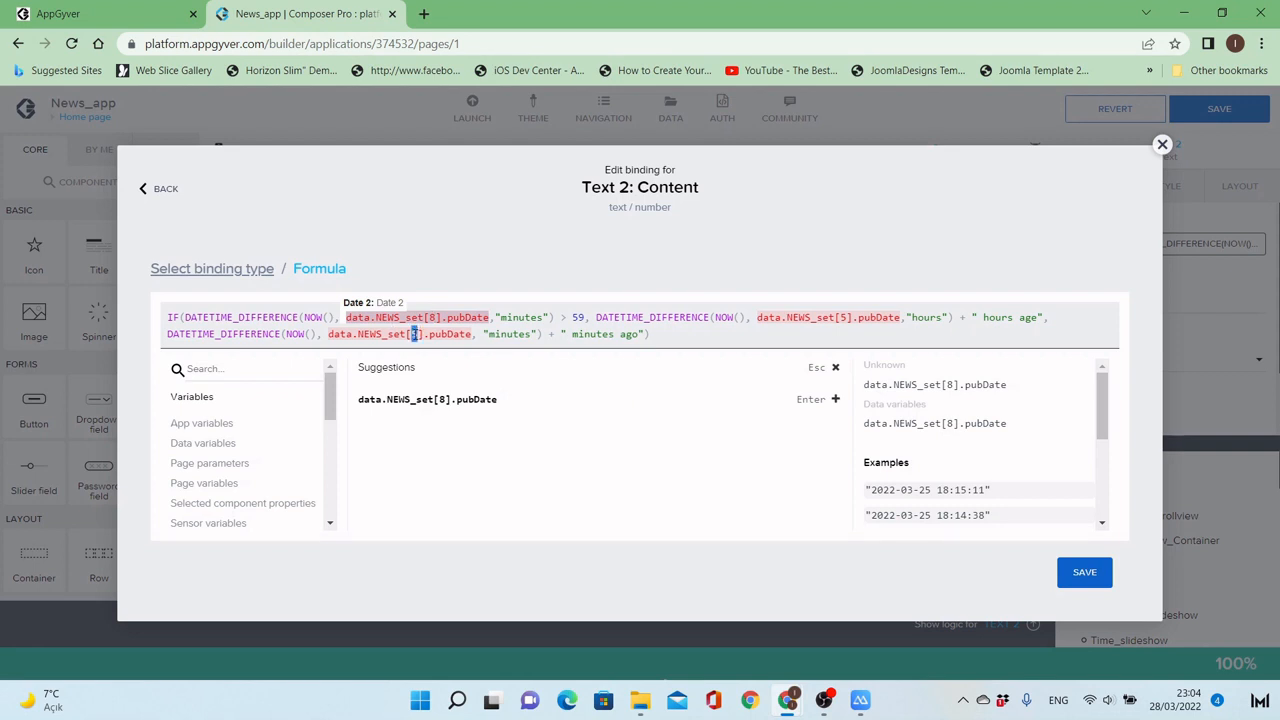
text(8)
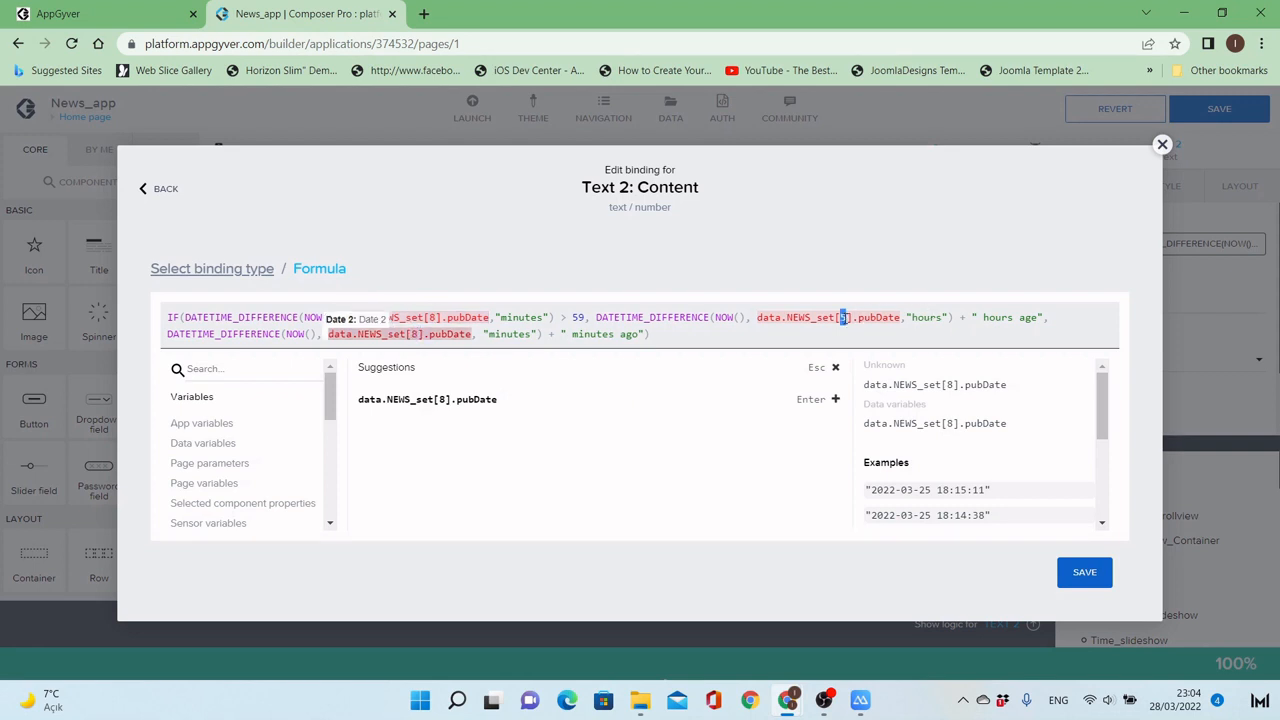
click(1086, 586)
click(934, 480)
key(ctrl+a)
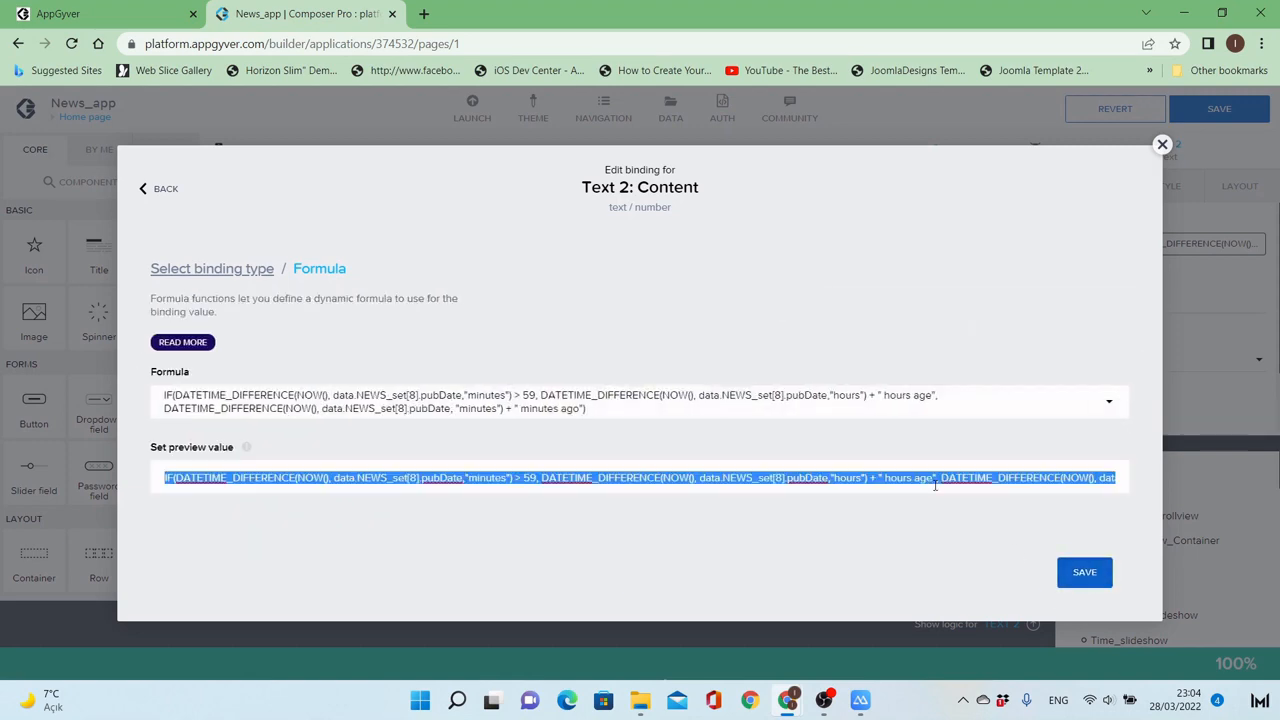
text(date)
click(1084, 572)
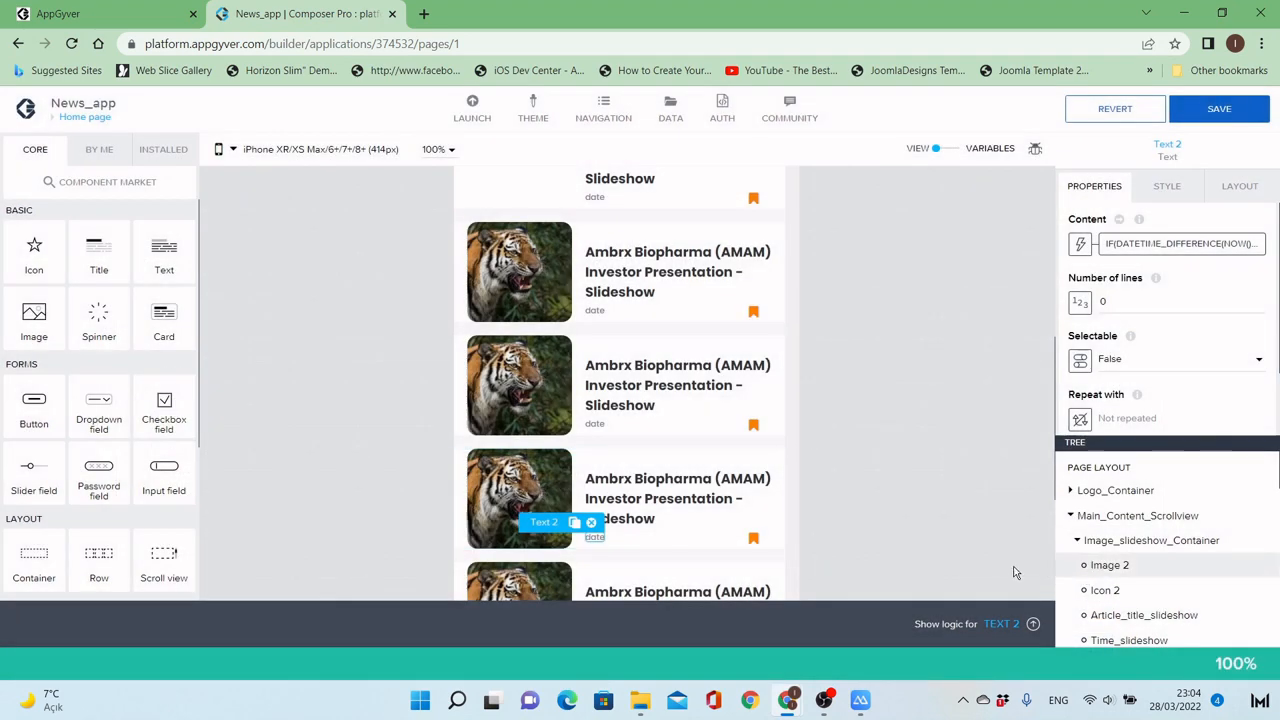
Step: Point the last card's date formula at data.NEWS_set[9].pubDate, previewing 'date'
scroll(655, 497, down, 3)
click(594, 484)
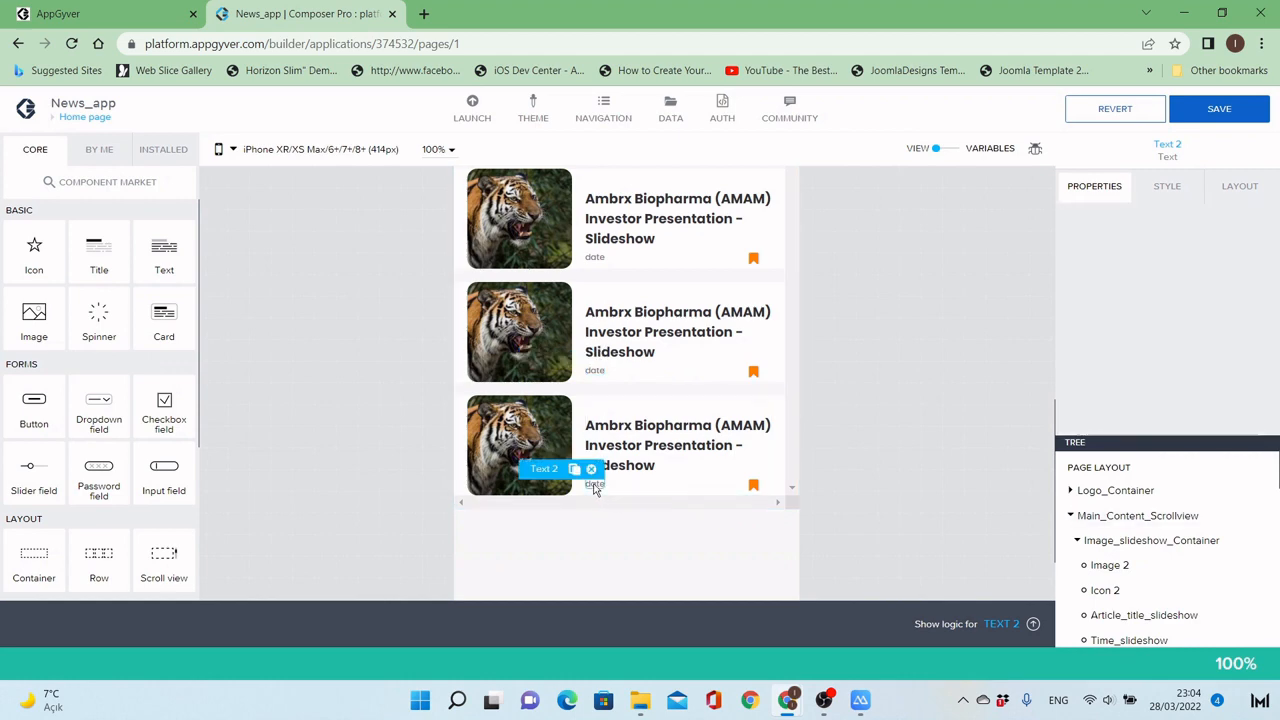
click(1168, 246)
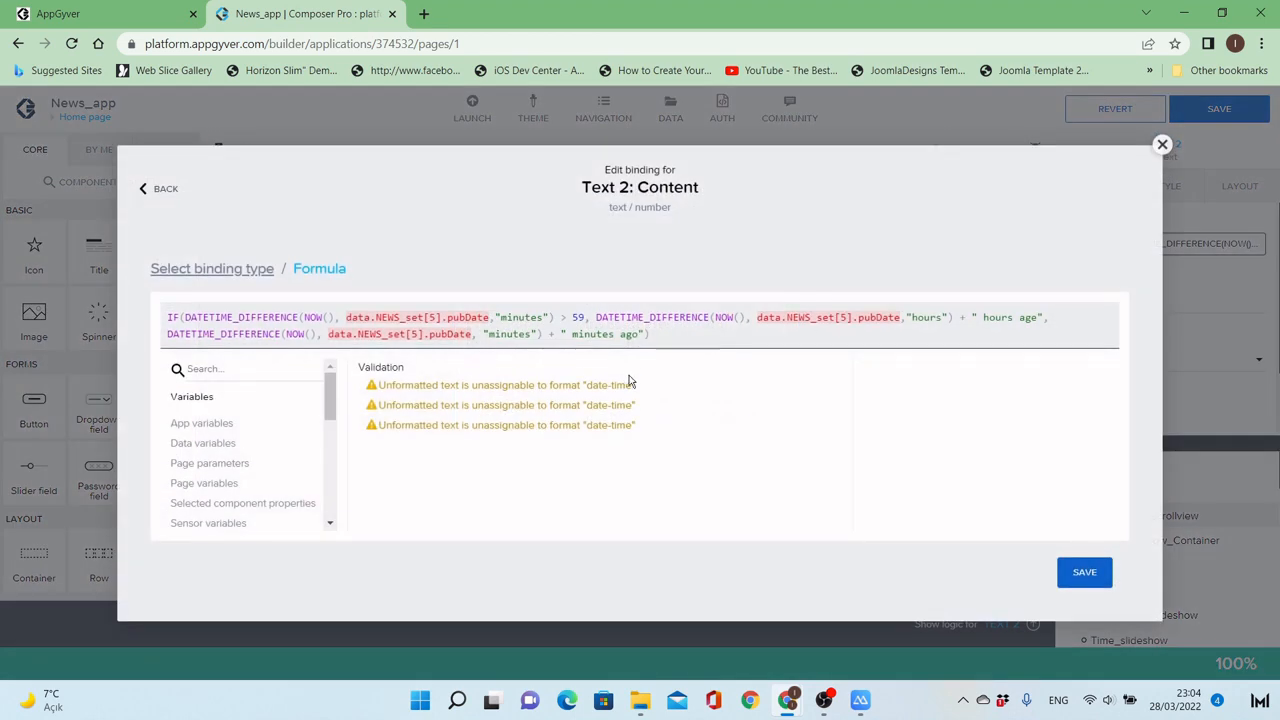
text(9)
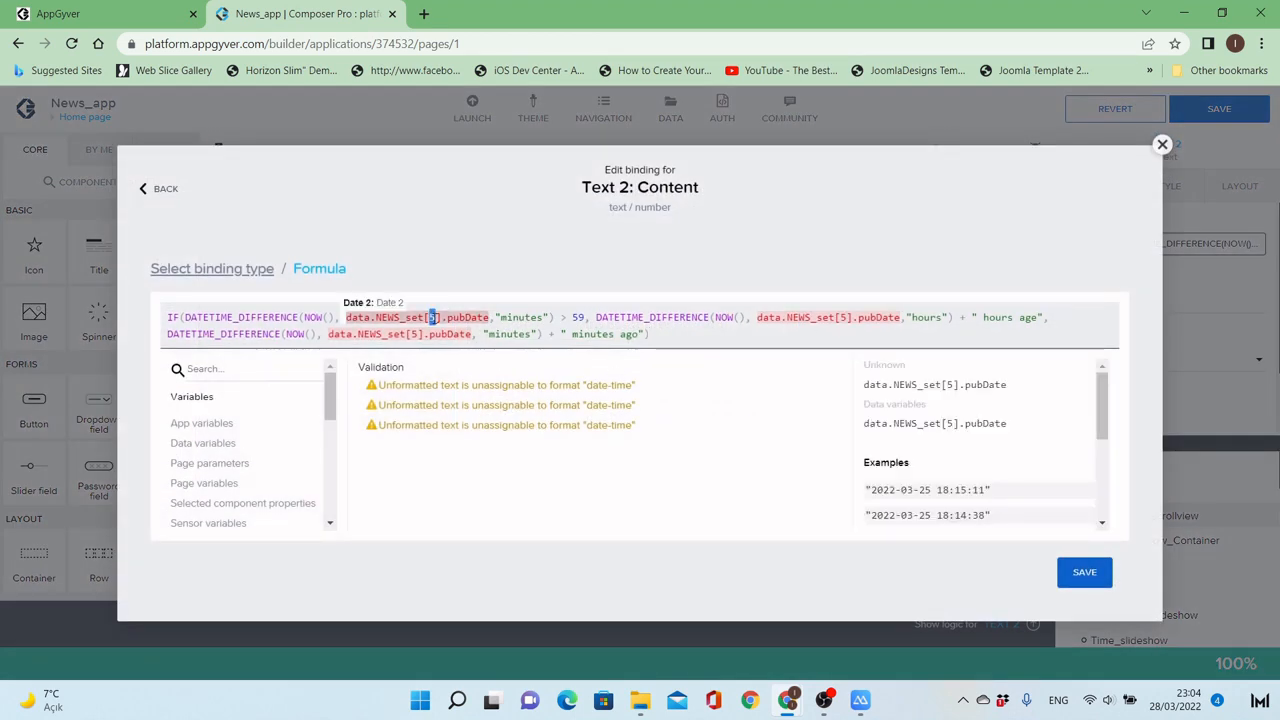
double_click(416, 334)
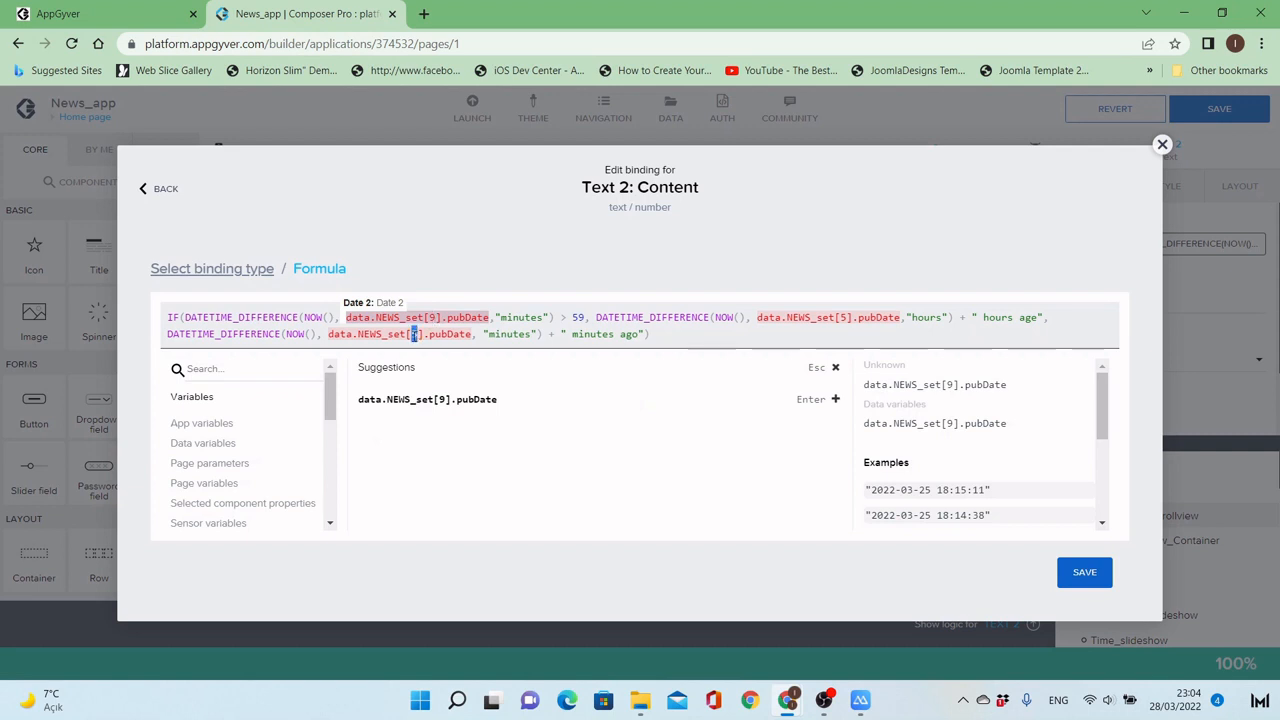
text(9)
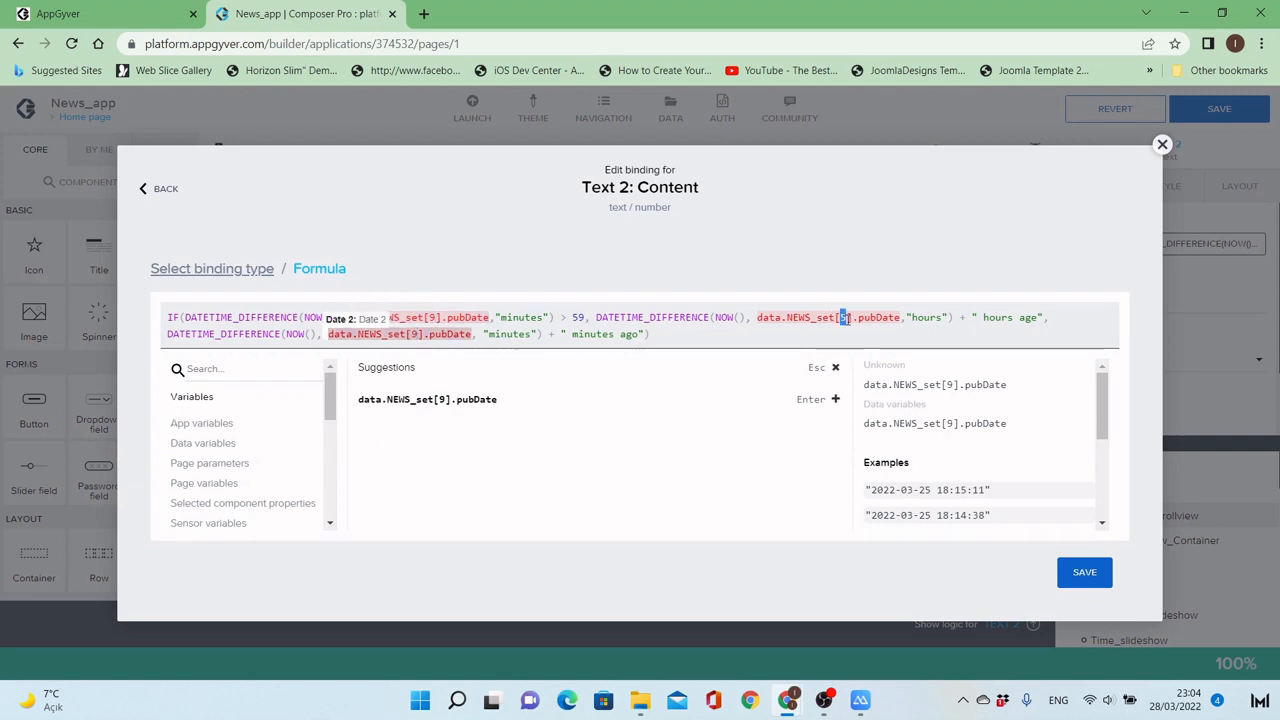
text(9)
click(1084, 572)
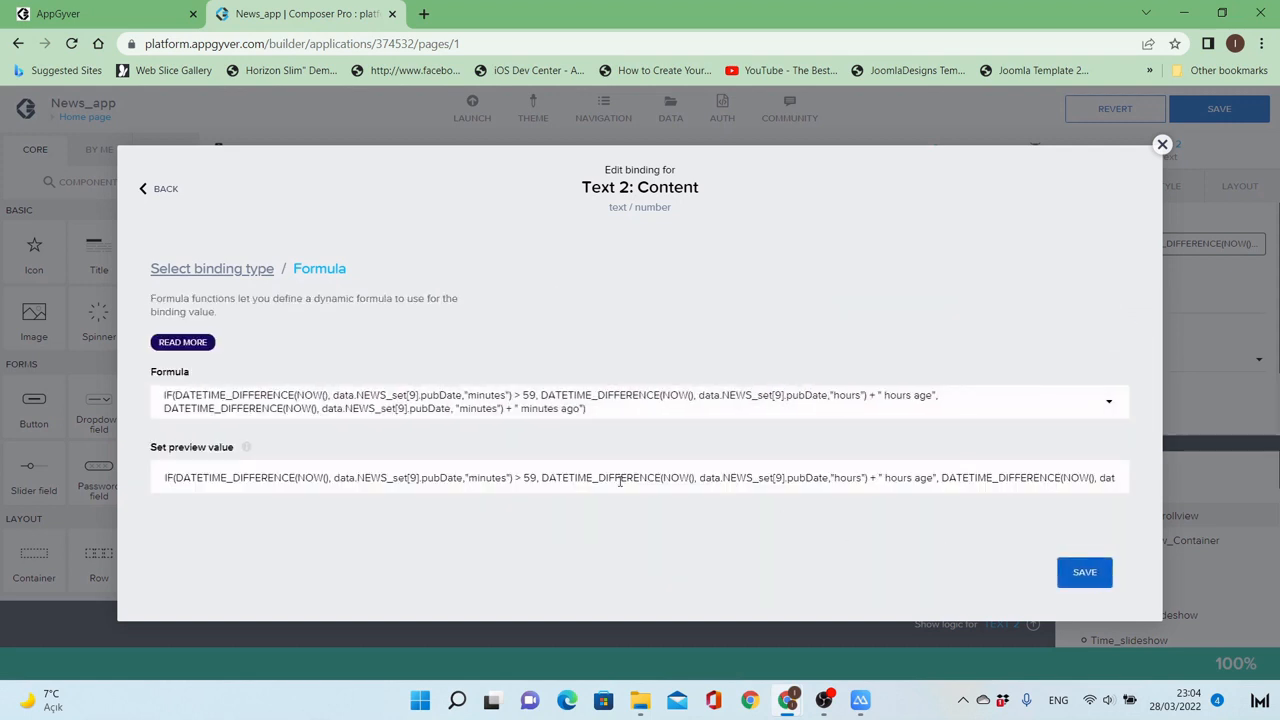
triple_click(590, 468)
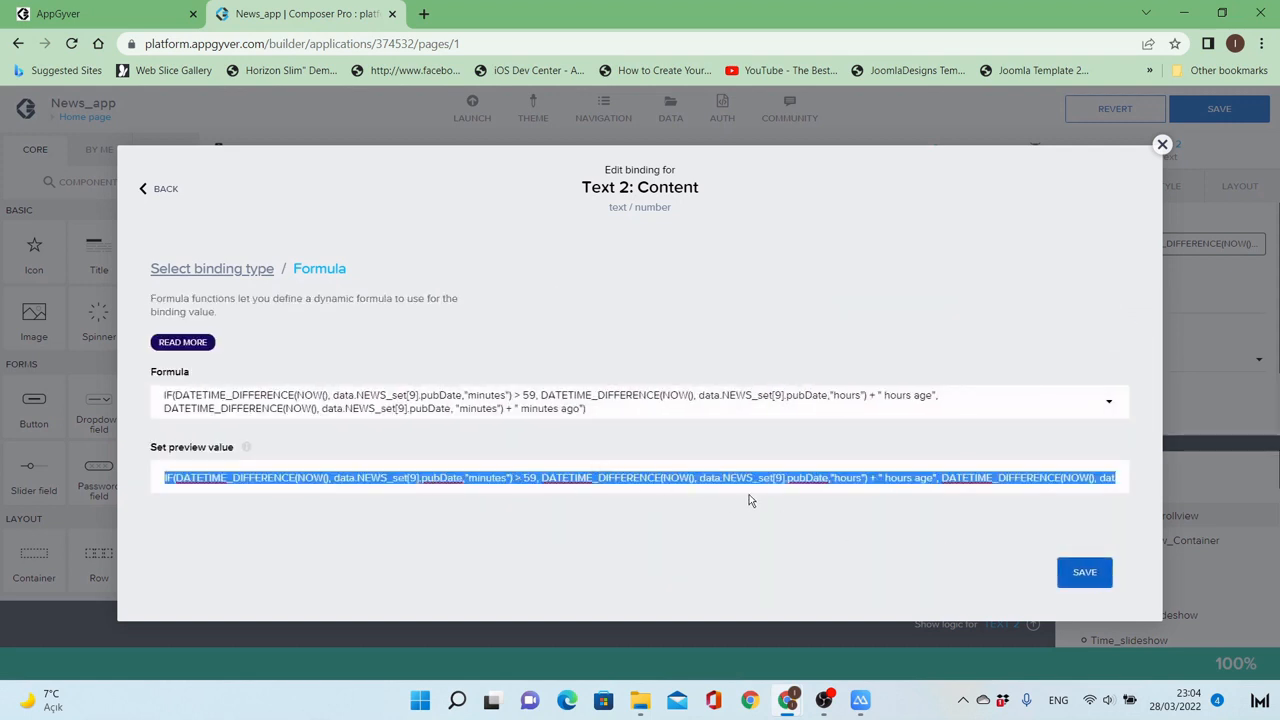
text(date)
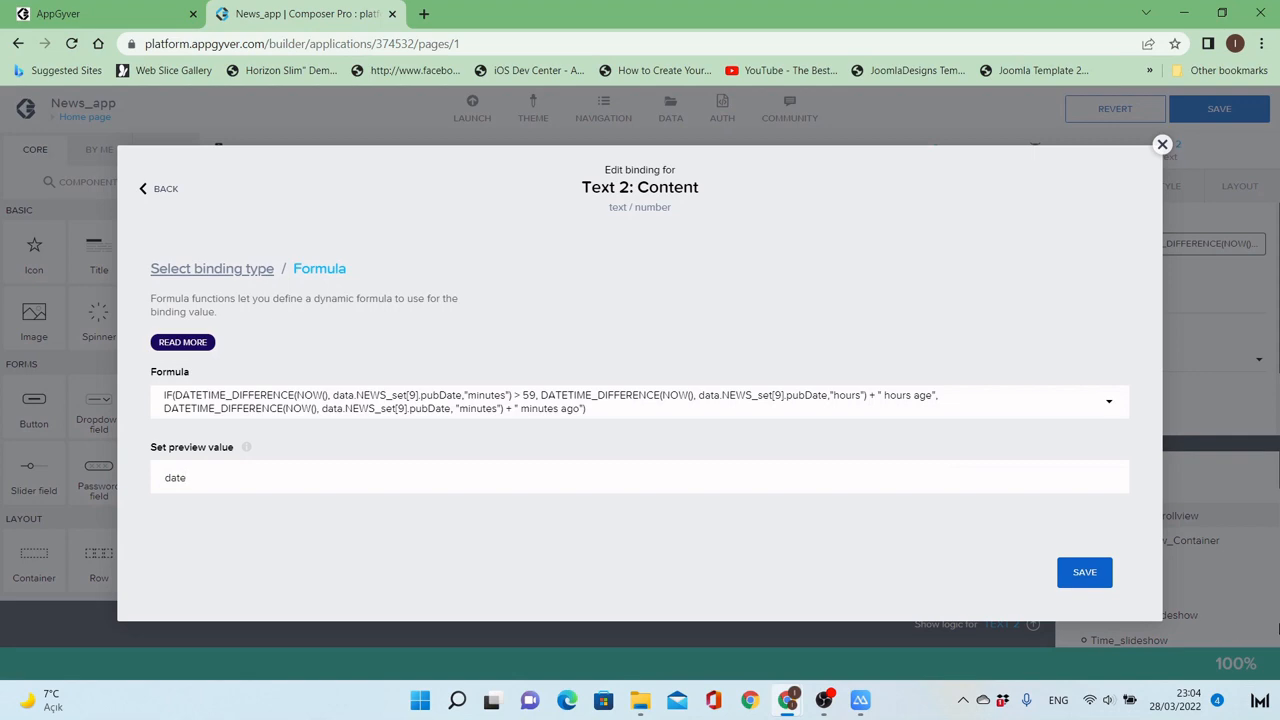
click(1084, 572)
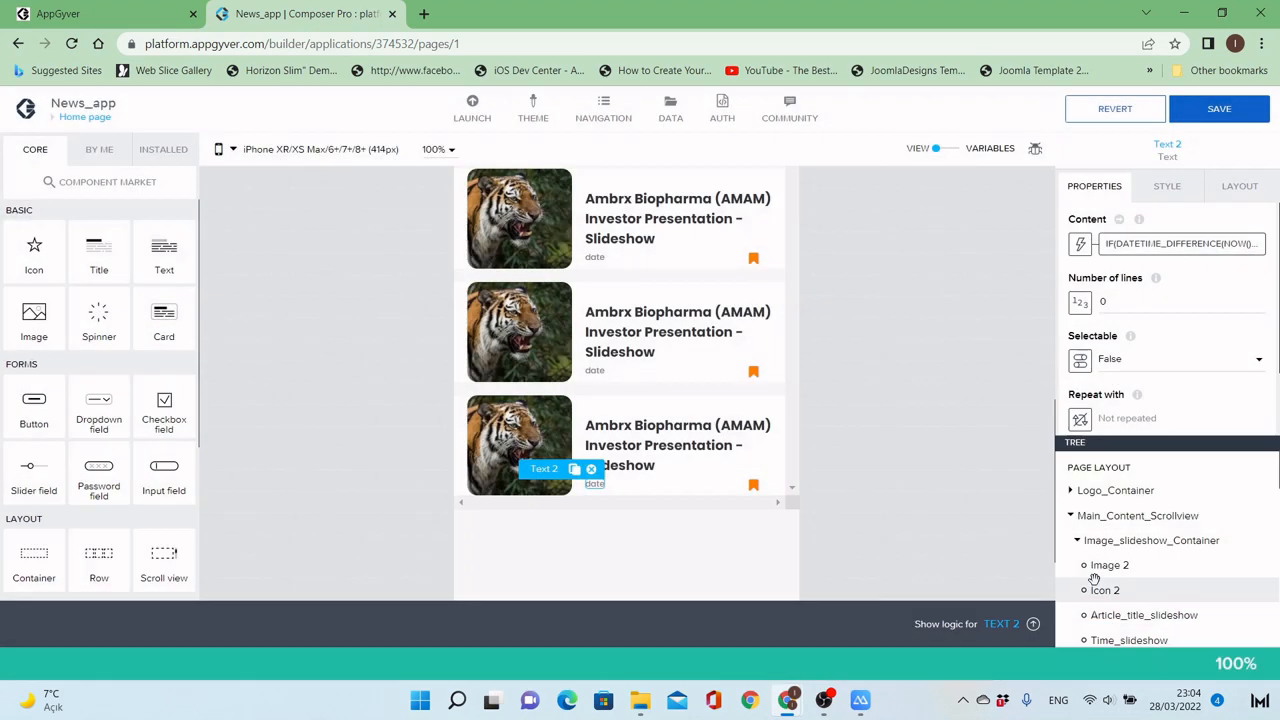
Step: Scroll the preview back to the top, save the app, and bring up the phone-mirroring app
scroll(894, 516, up, 5)
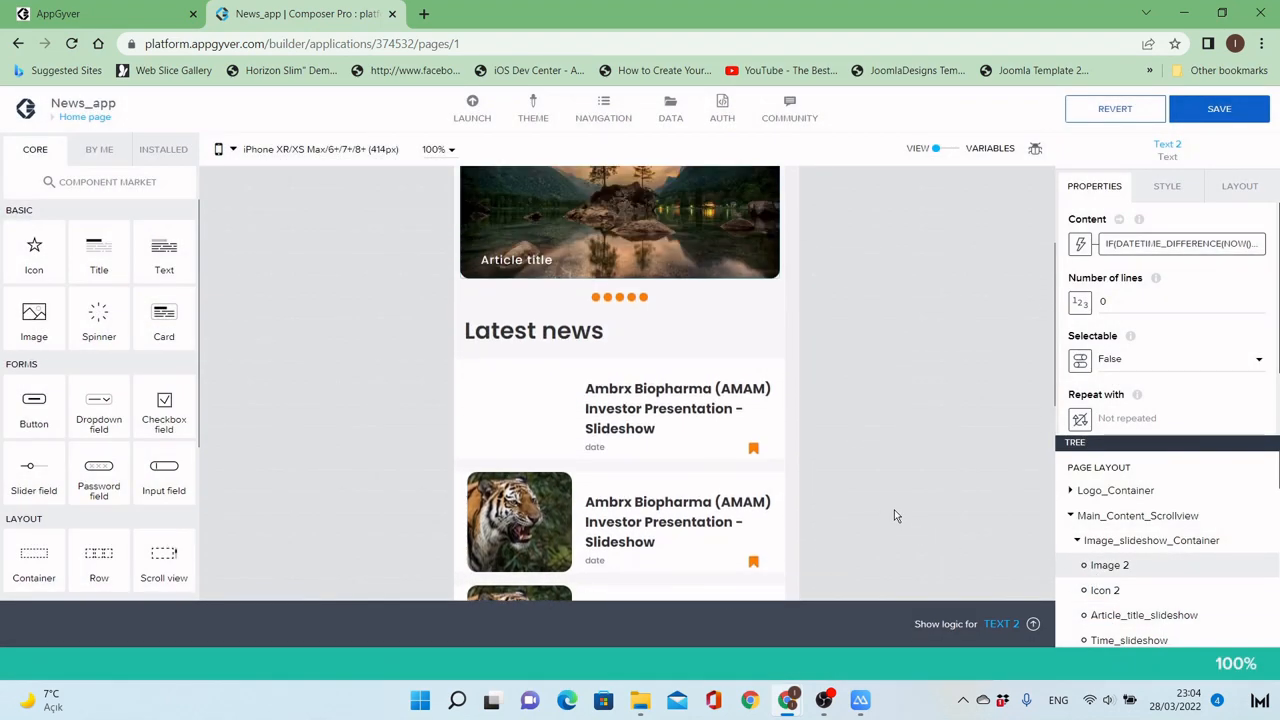
scroll(894, 516, up, 3)
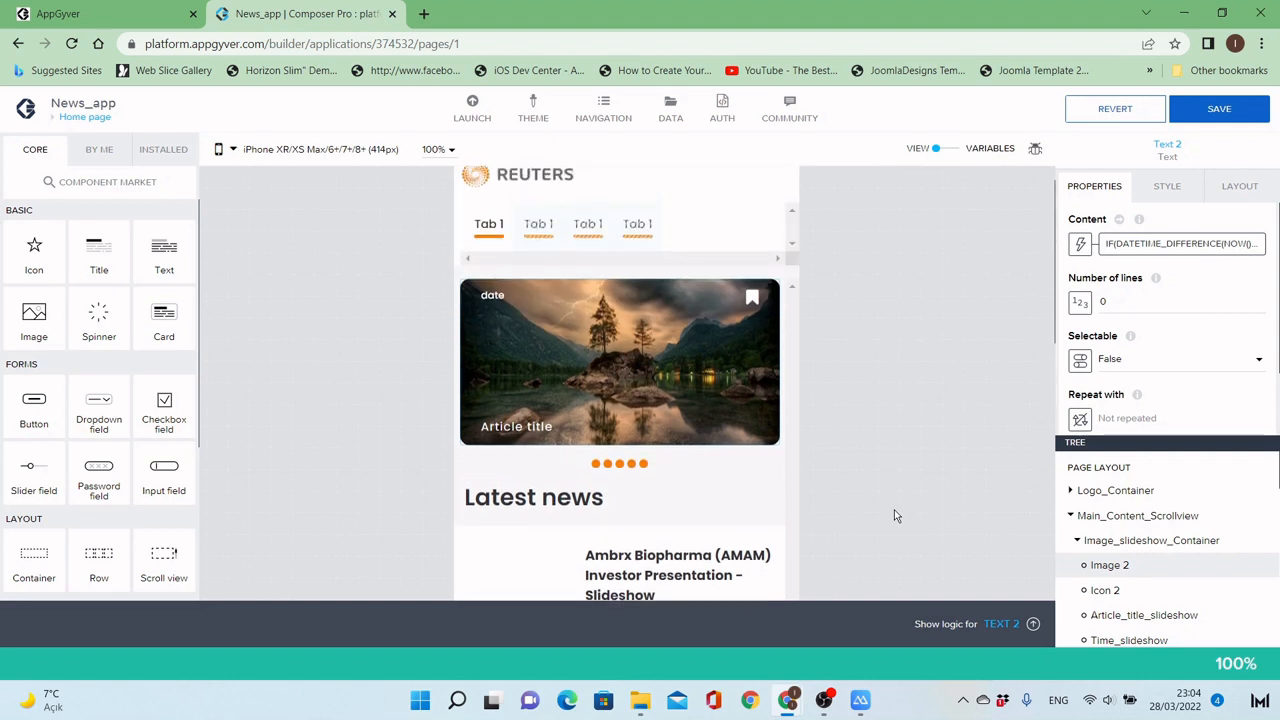
scroll(894, 516, up, 1)
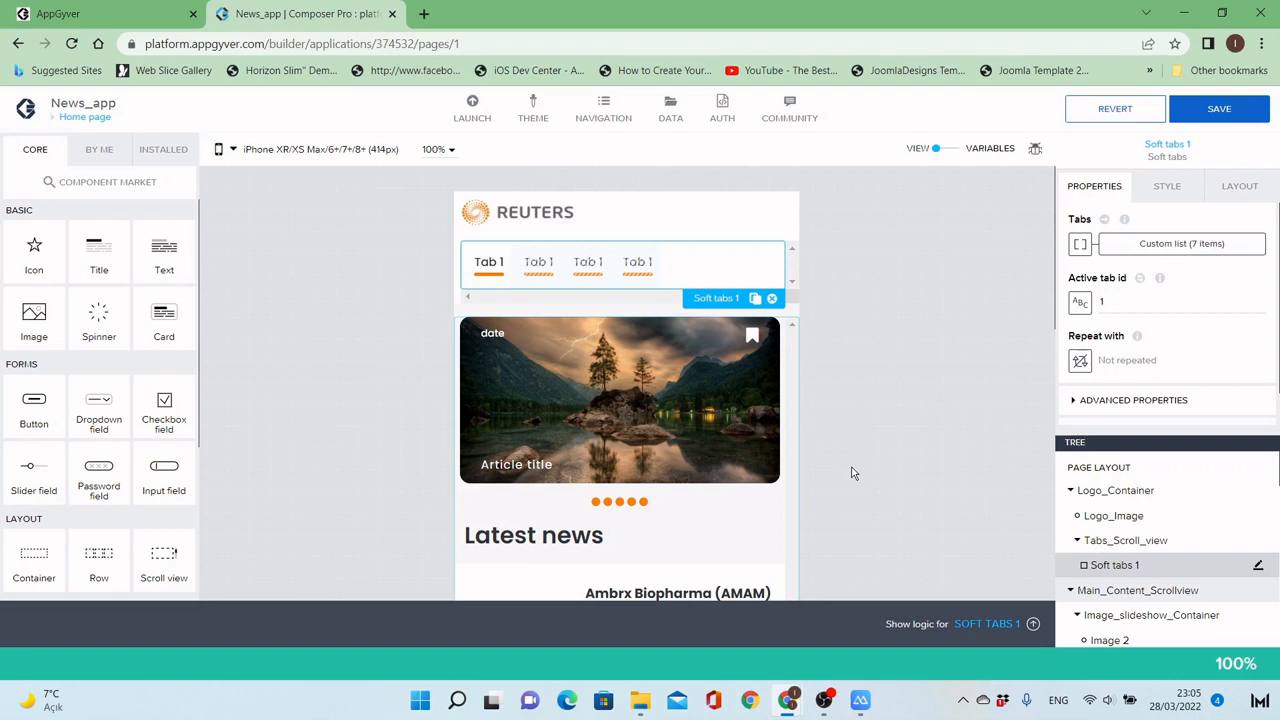
click(1218, 109)
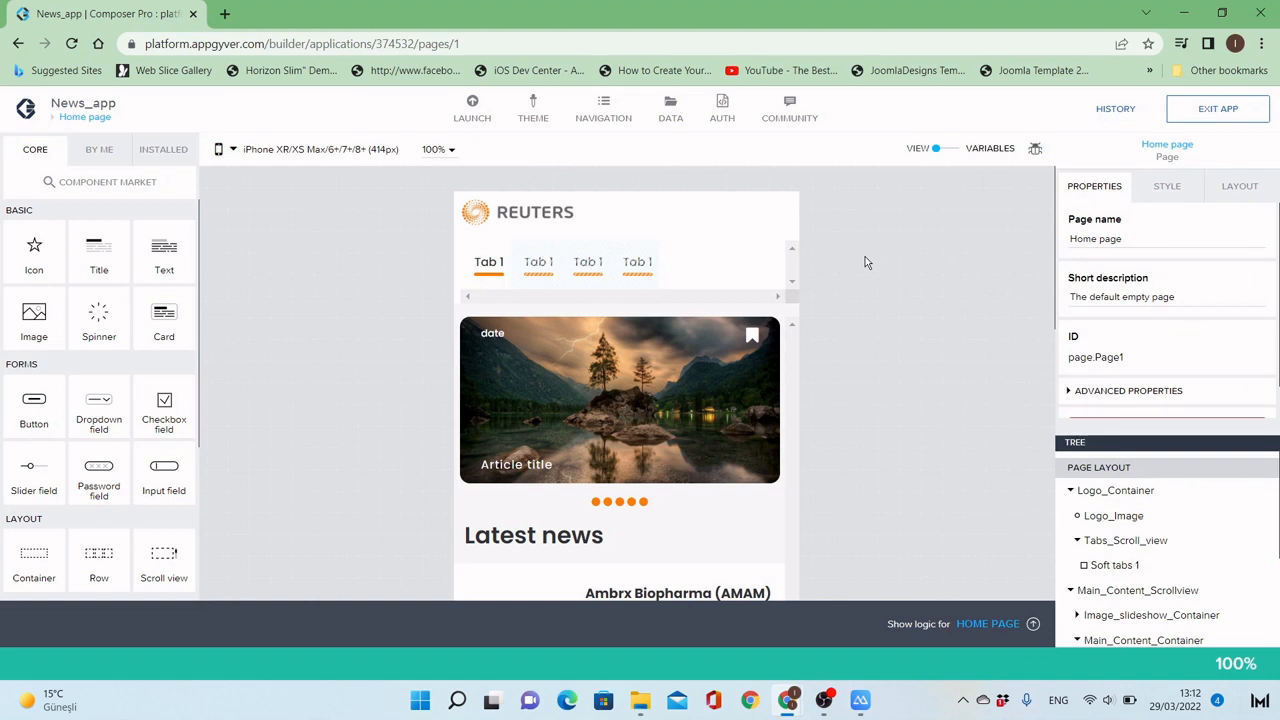
click(860, 700)
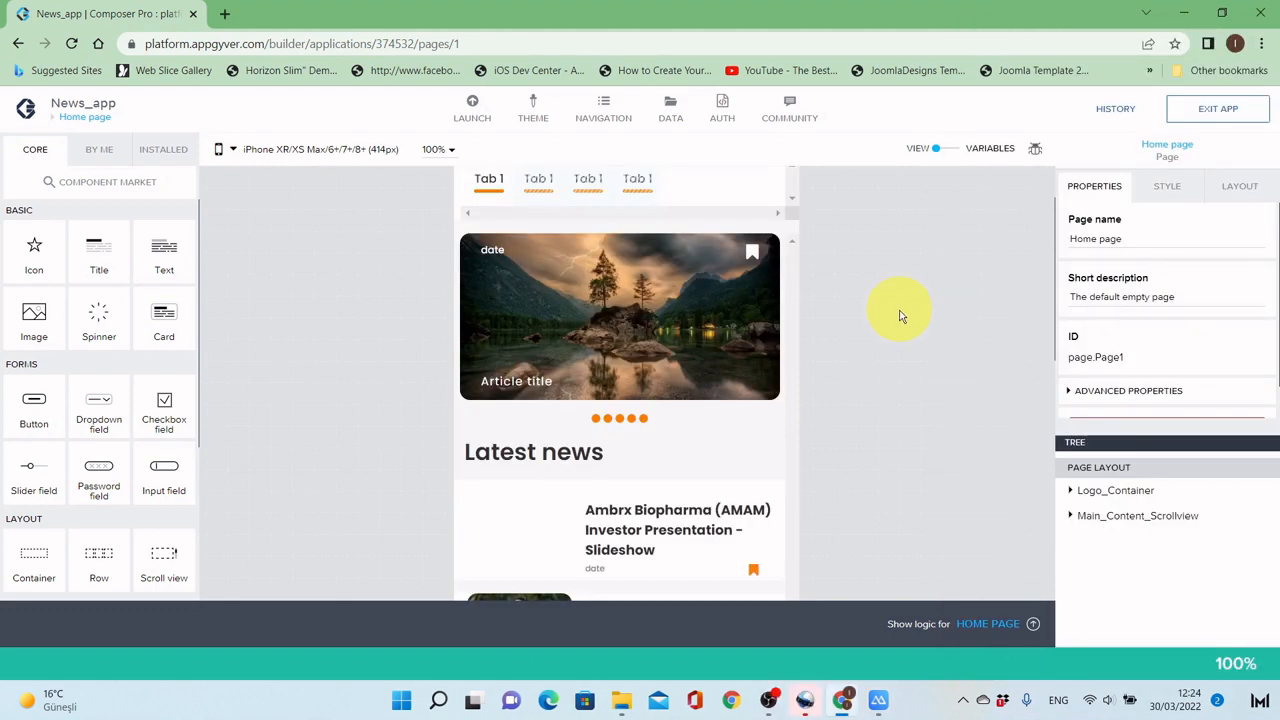
scroll(899, 310, up, 2)
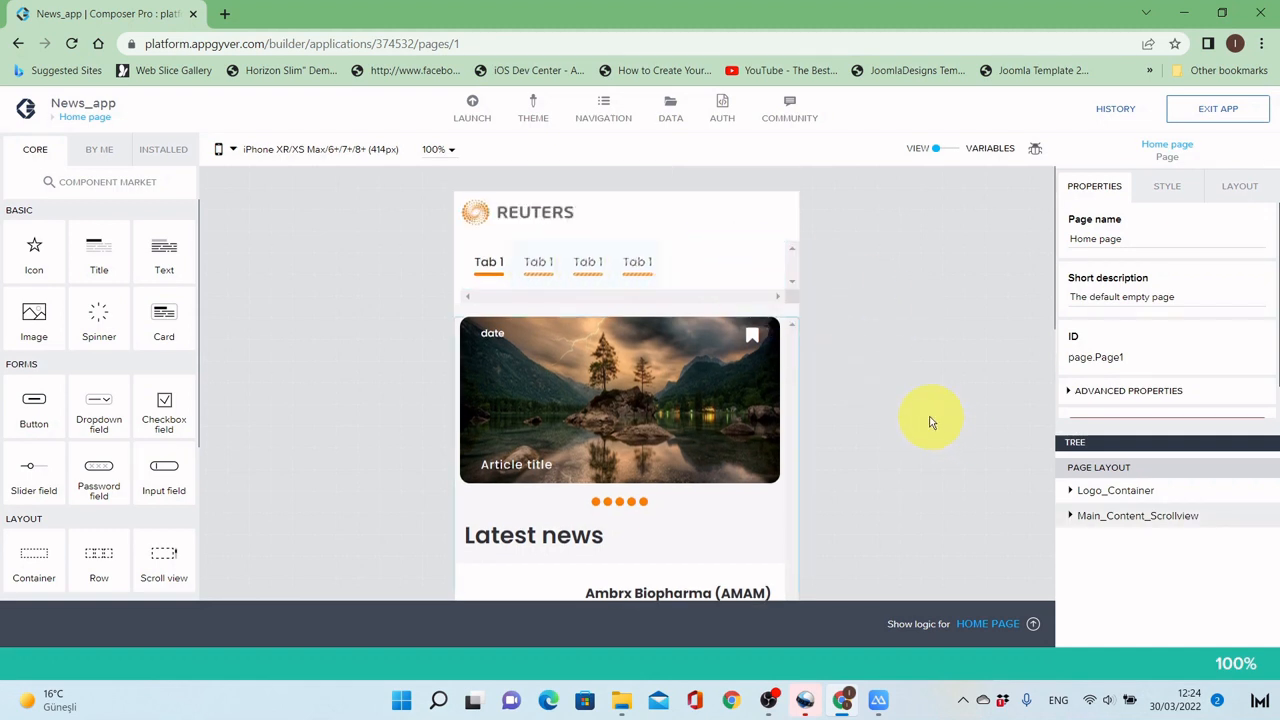
Step: Add a Receive event under Tab tap in Soft tabs 1's logic, sourced from Property 'Active tab id' changed
click(734, 264)
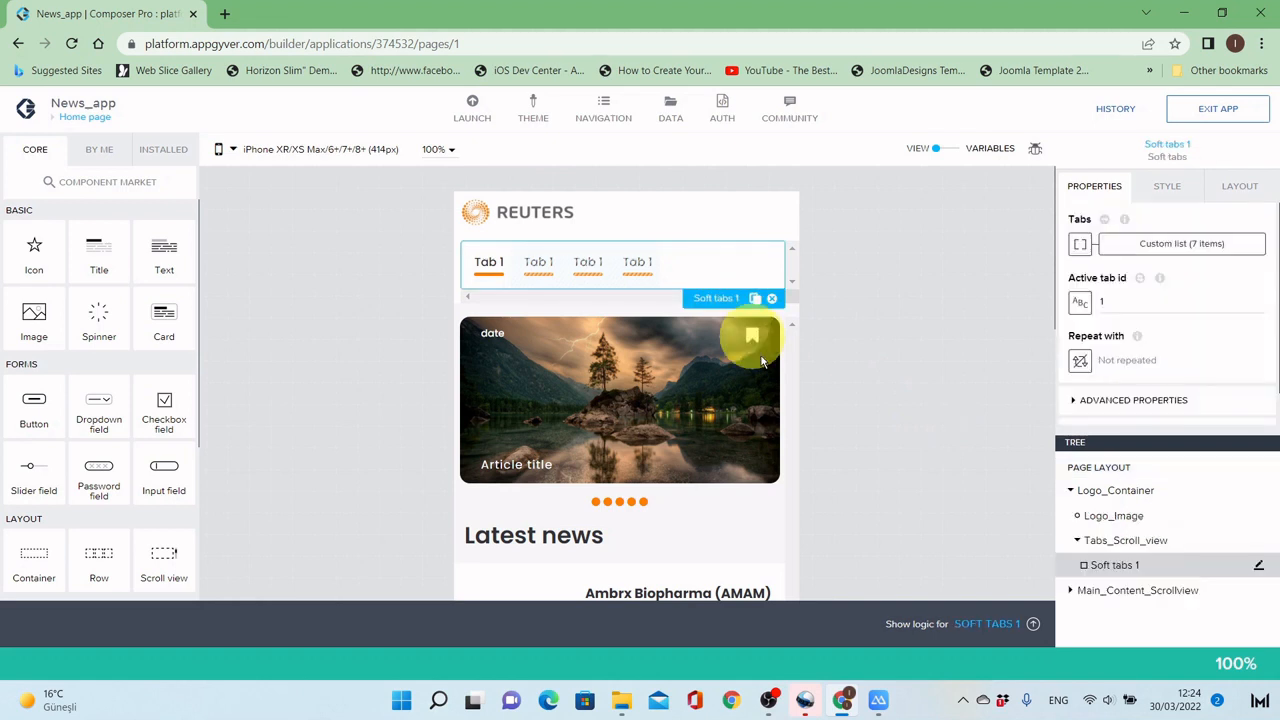
click(997, 617)
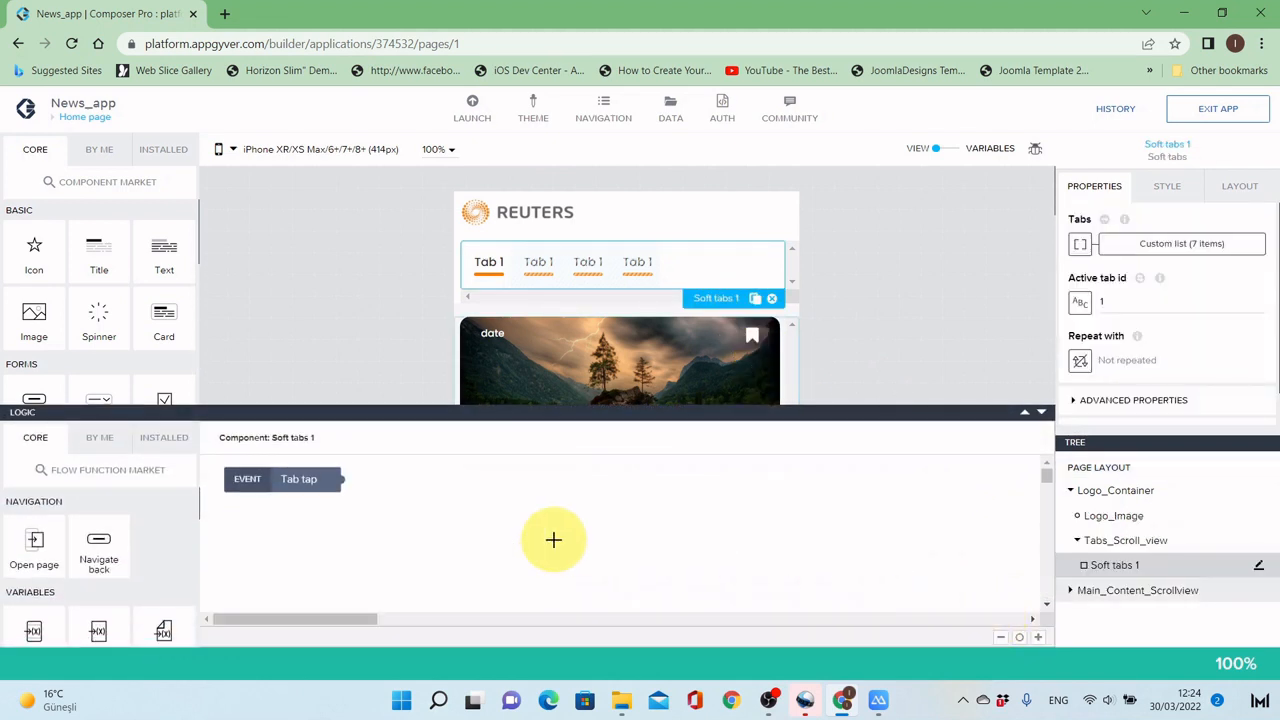
scroll(150, 570, down, 6)
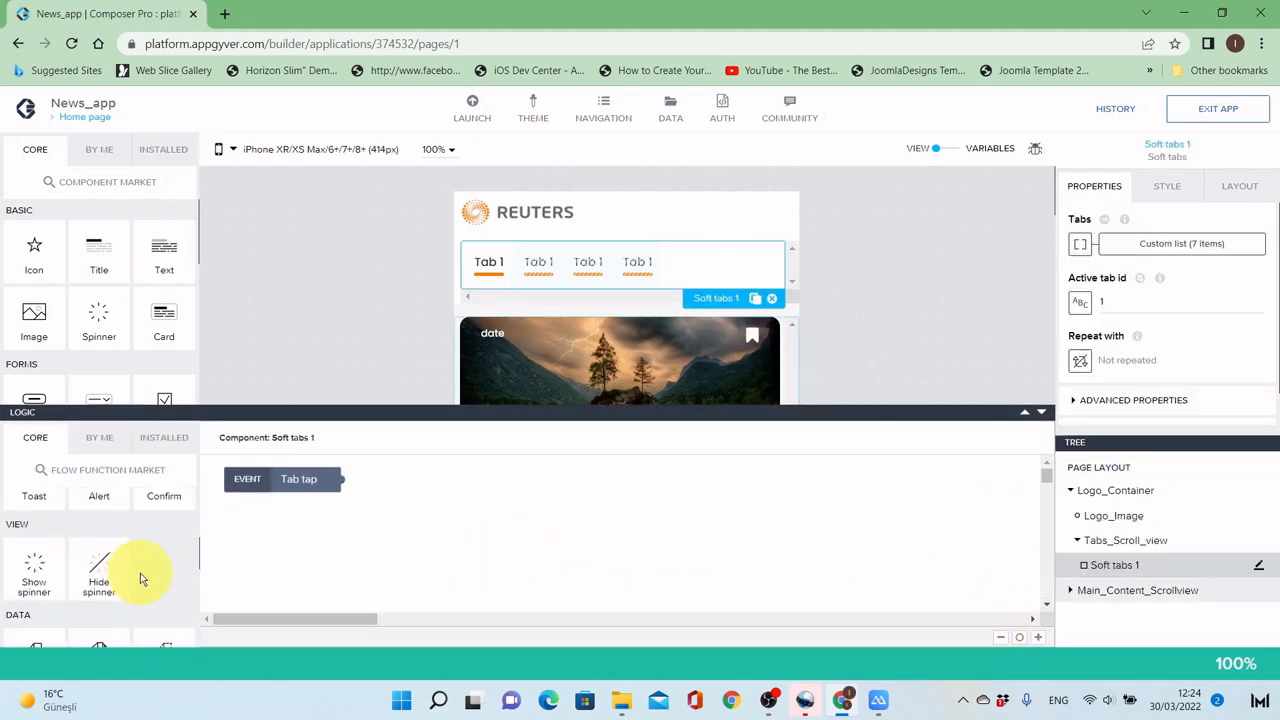
drag(98, 606, 286, 537)
drag(370, 533, 378, 527)
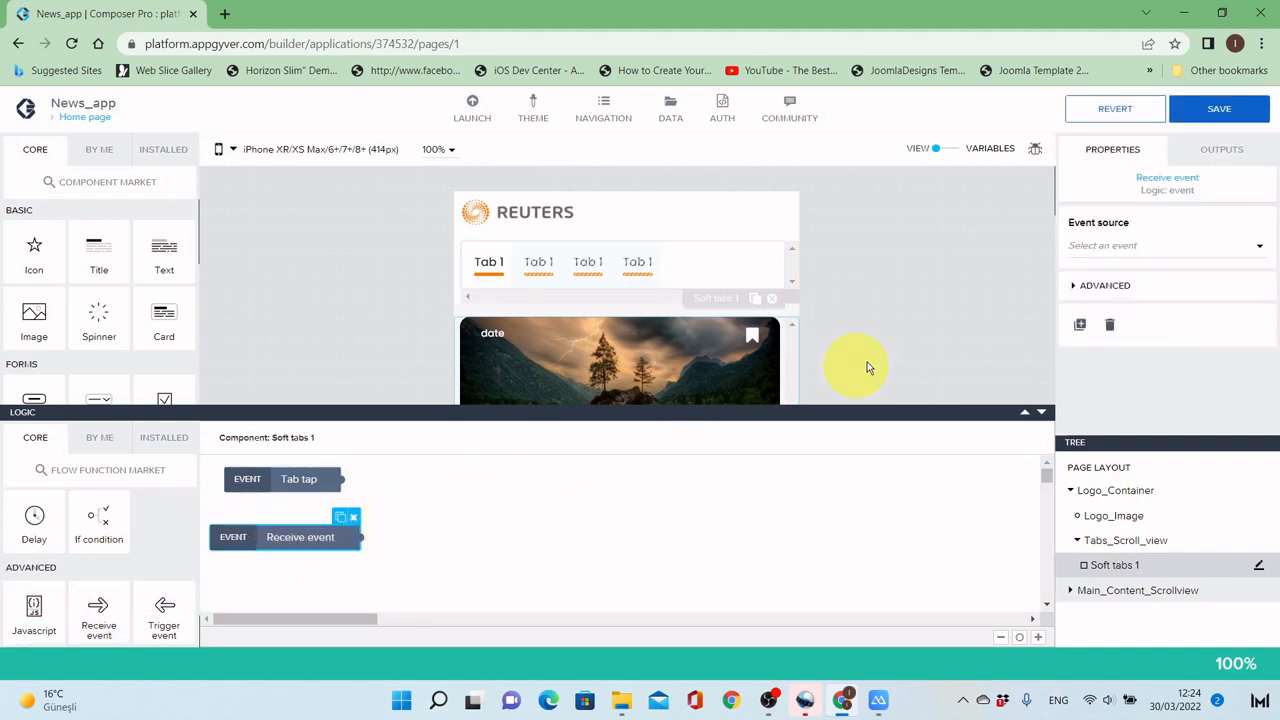
click(1148, 246)
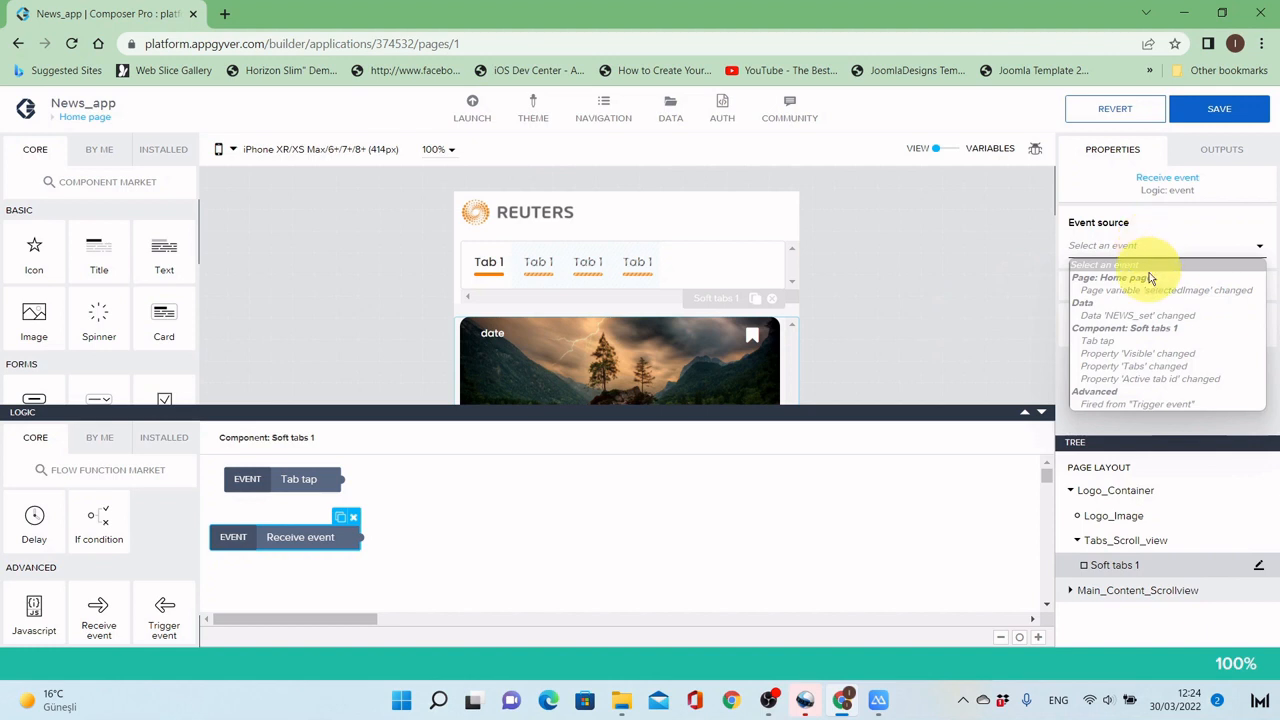
click(1174, 381)
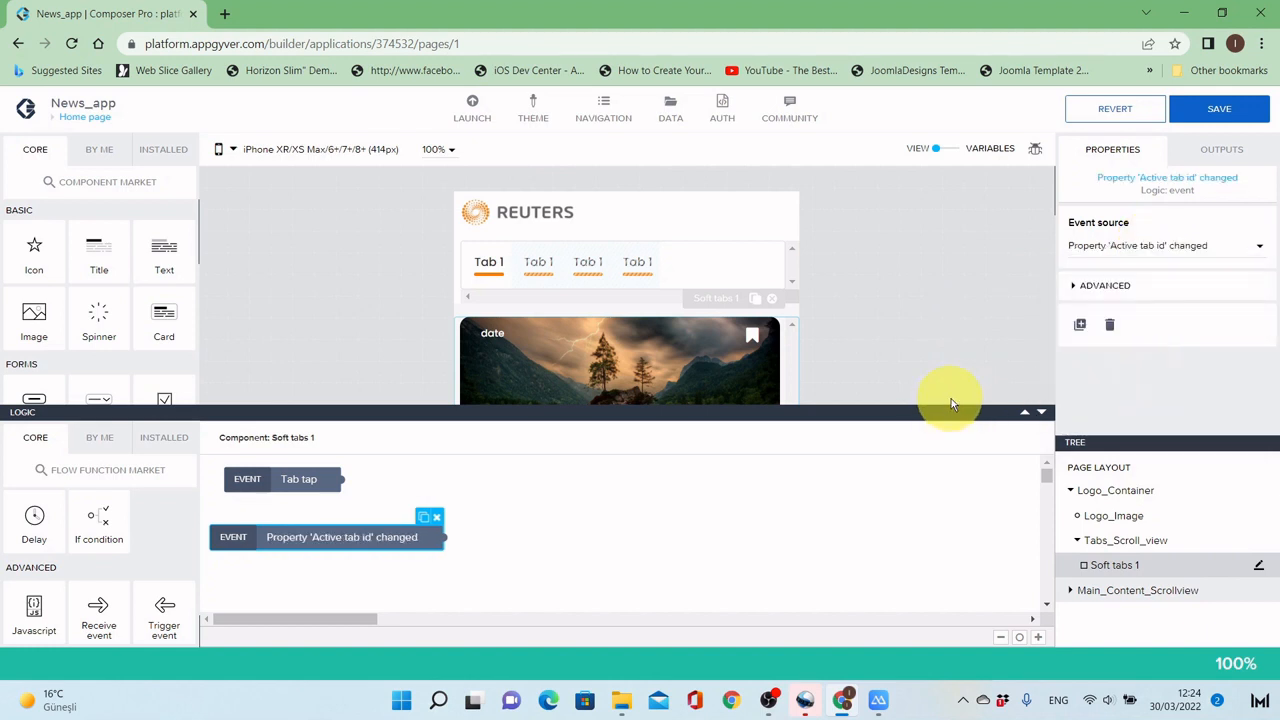
drag(385, 540, 403, 524)
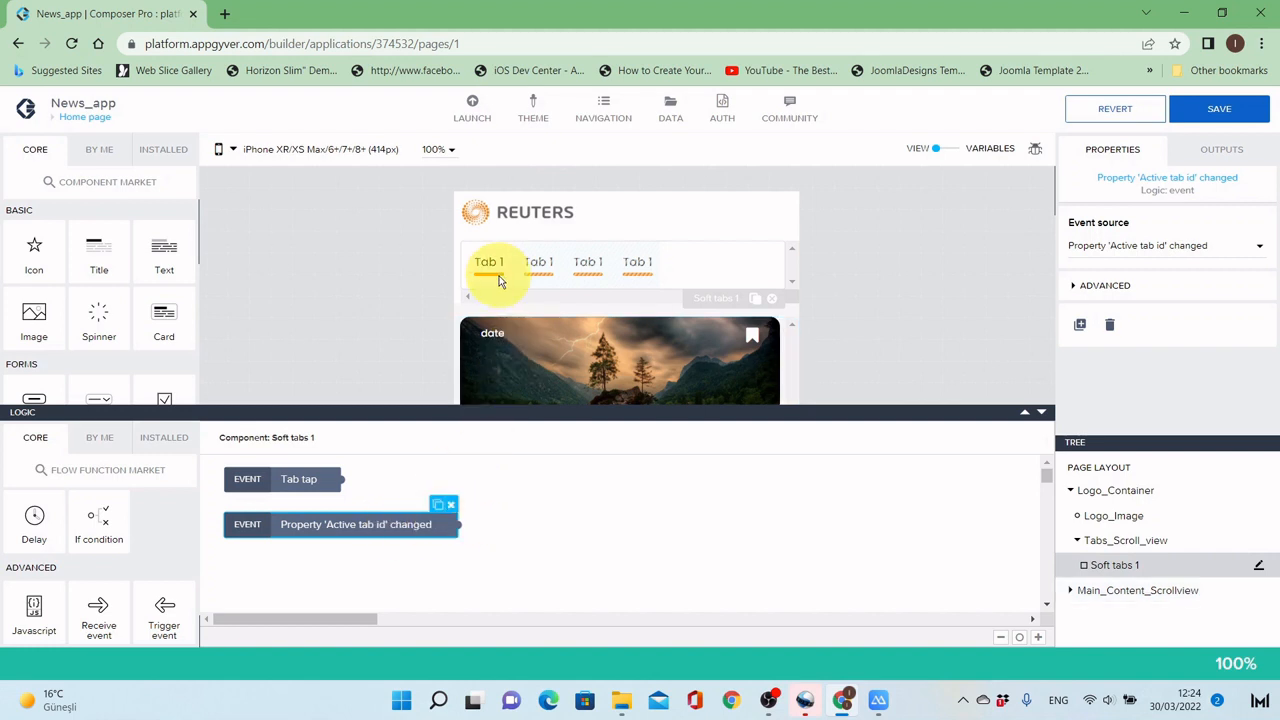
click(952, 148)
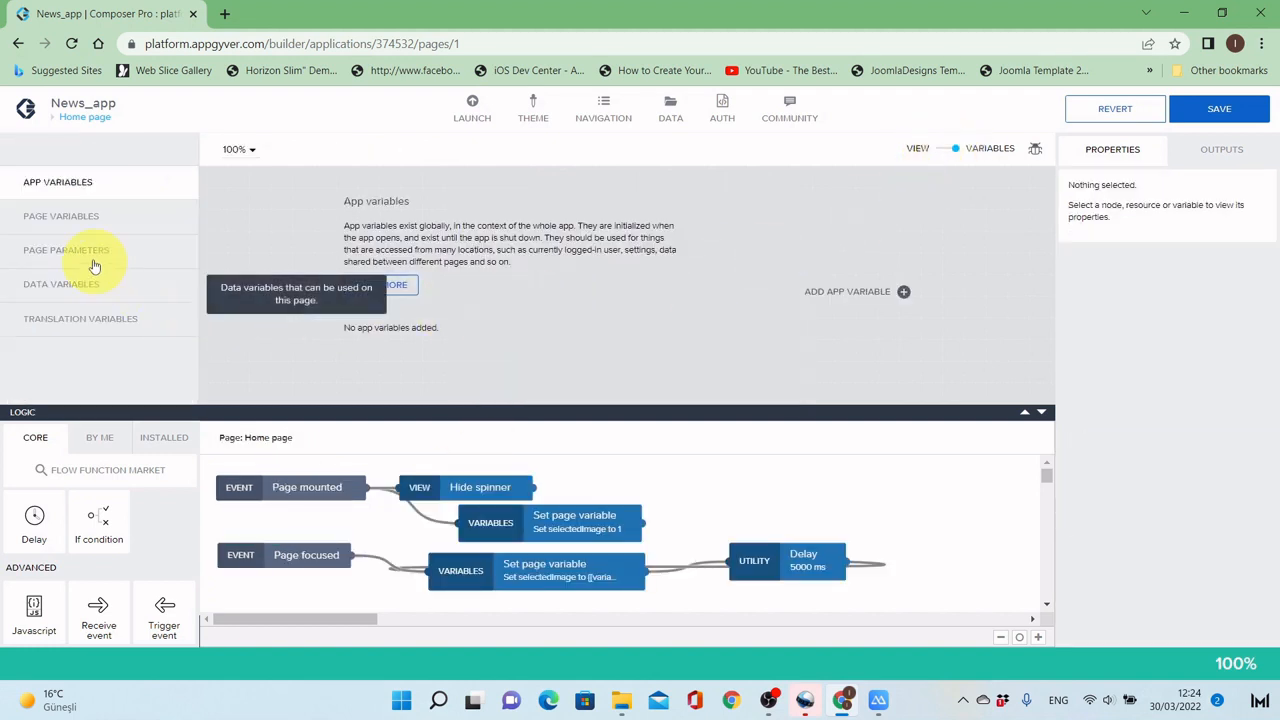
Step: Create an object-type page variable named selectedTab
click(80, 217)
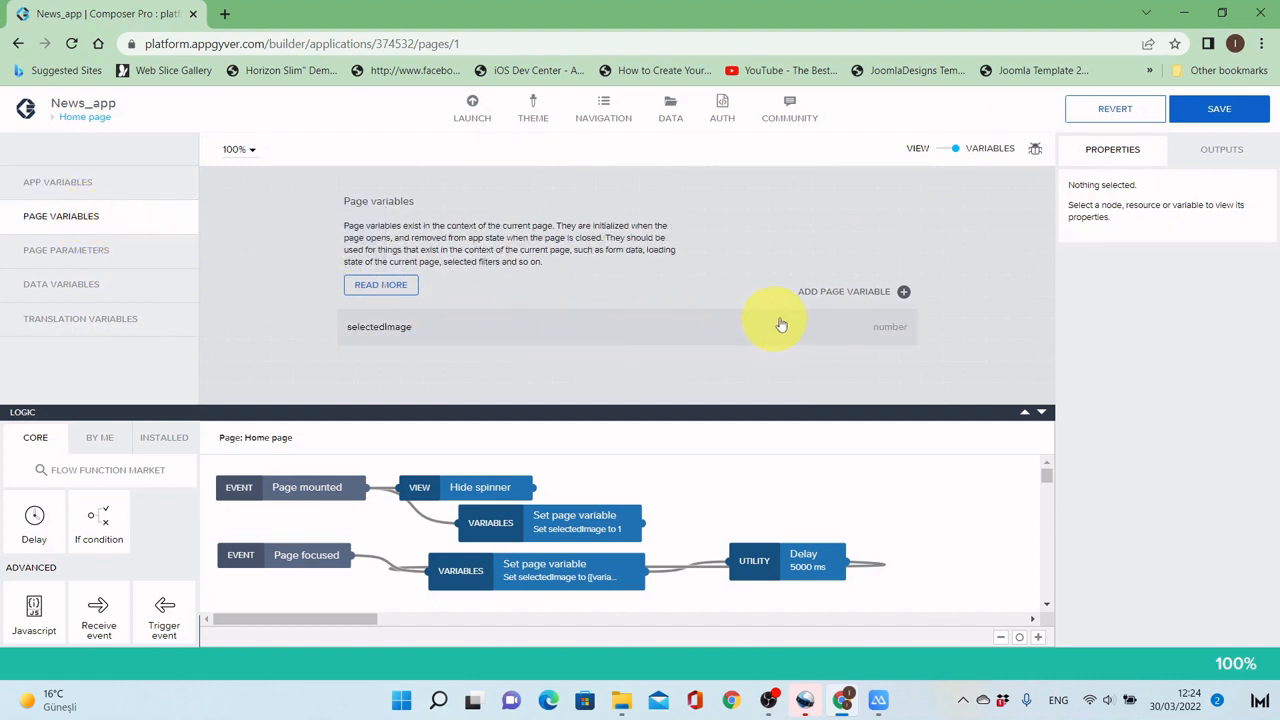
click(866, 294)
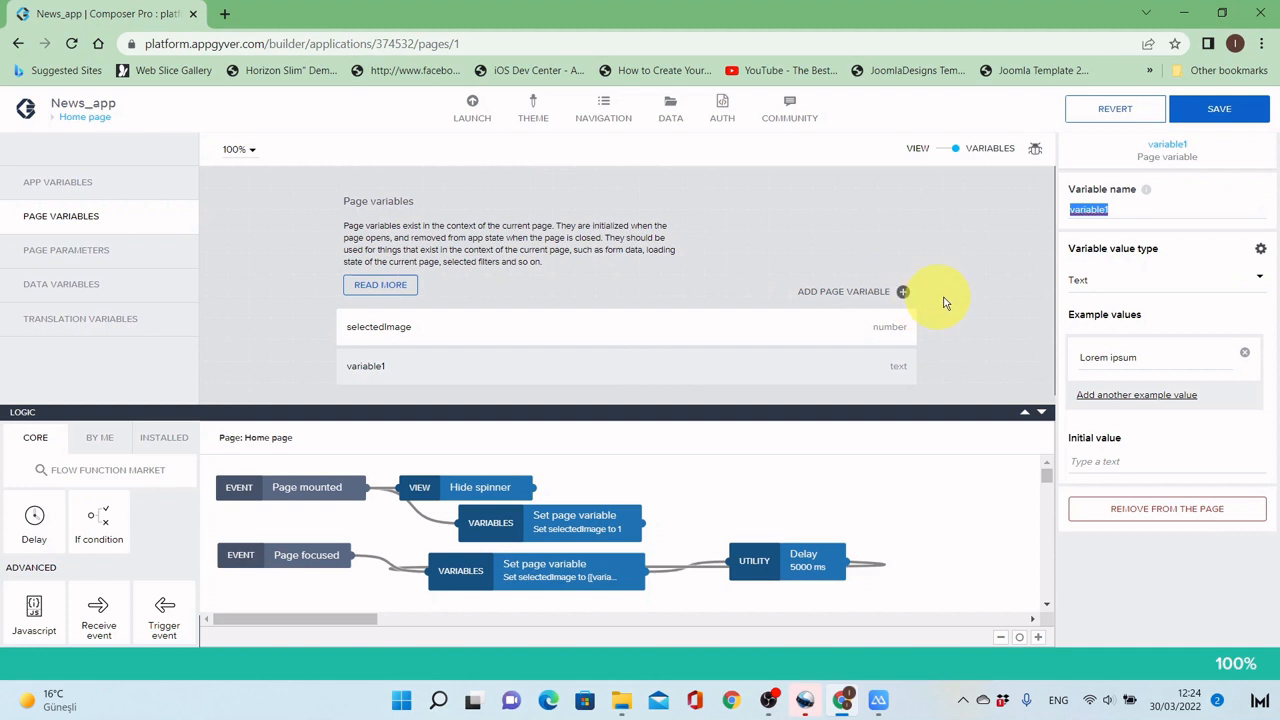
click(1183, 286)
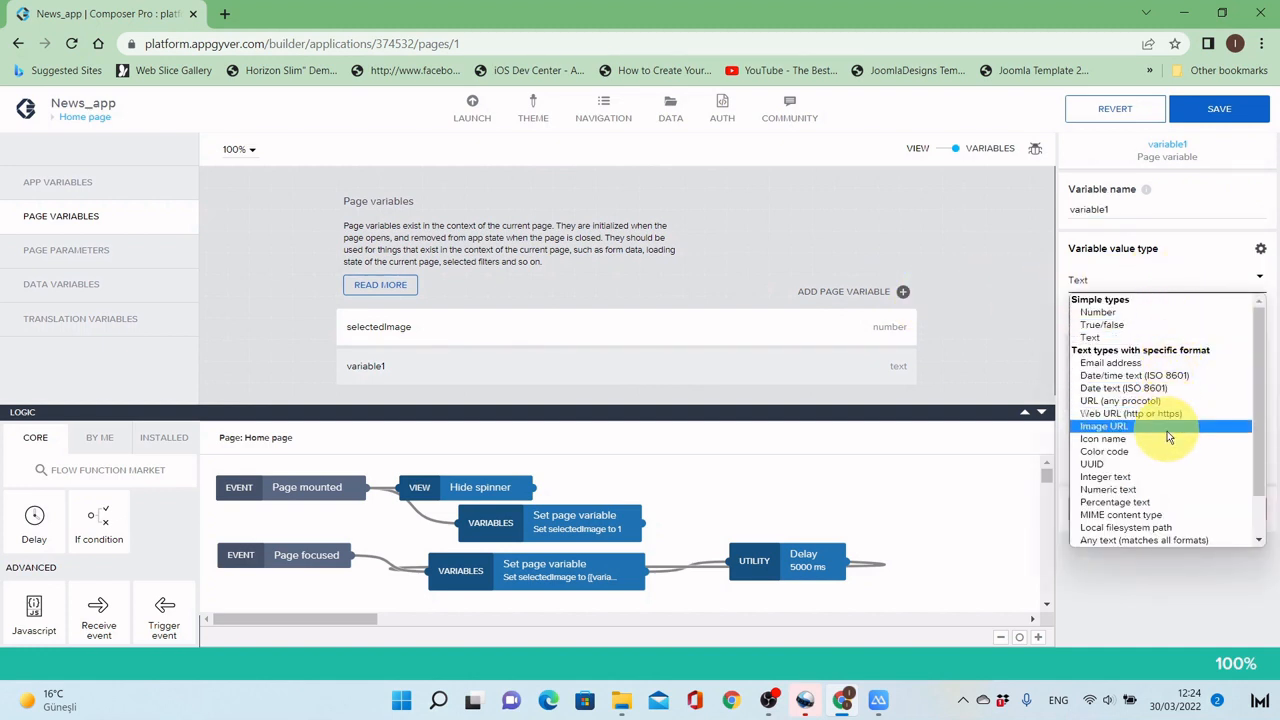
scroll(1135, 440, down, 1)
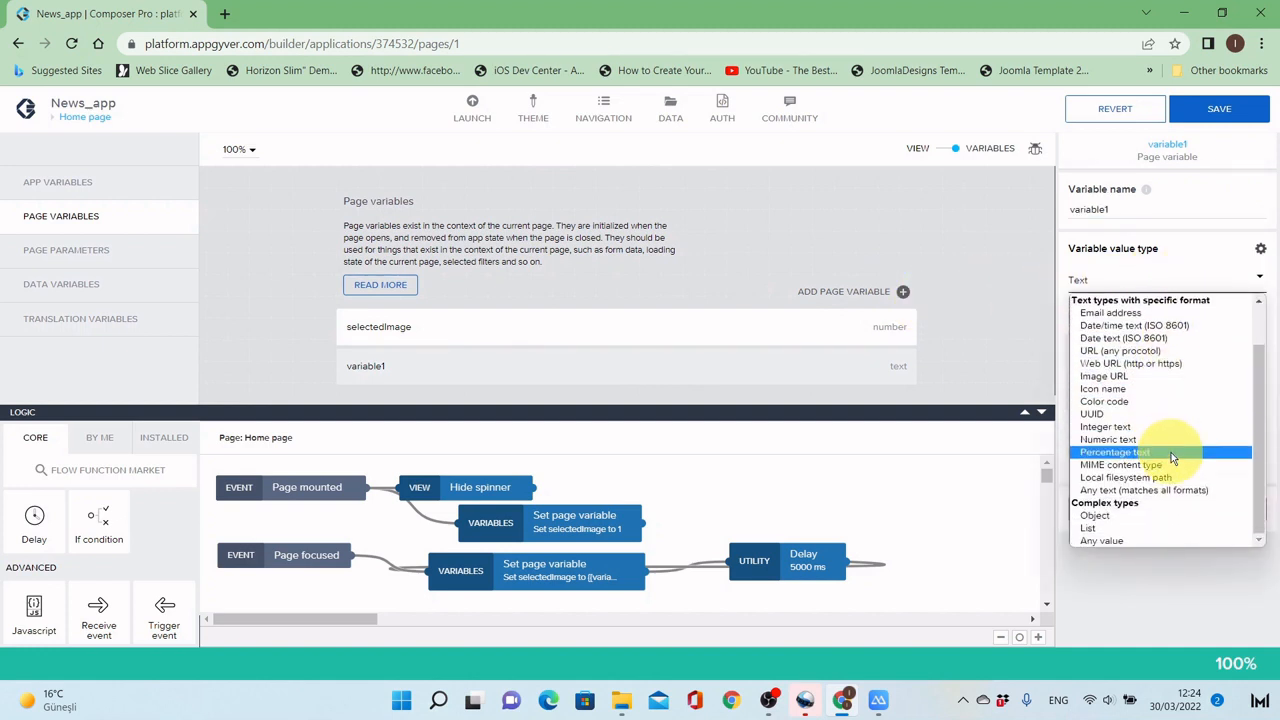
click(1166, 517)
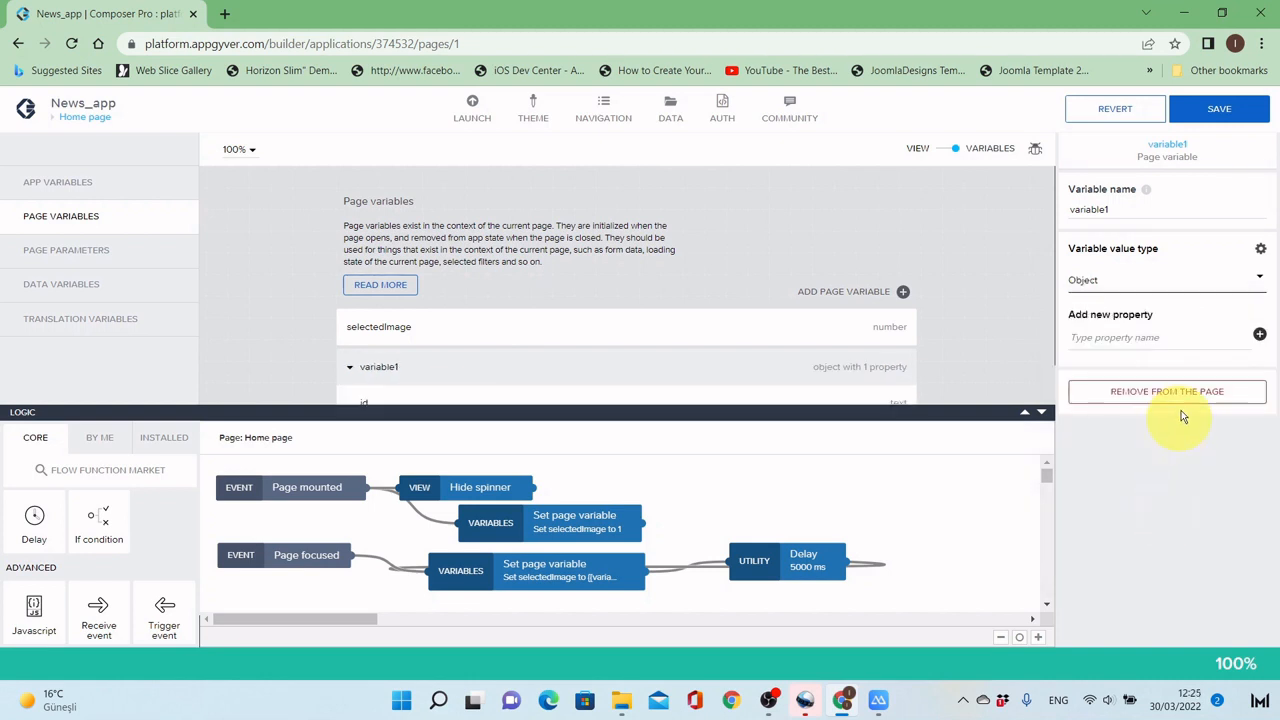
click(1186, 341)
text(value)
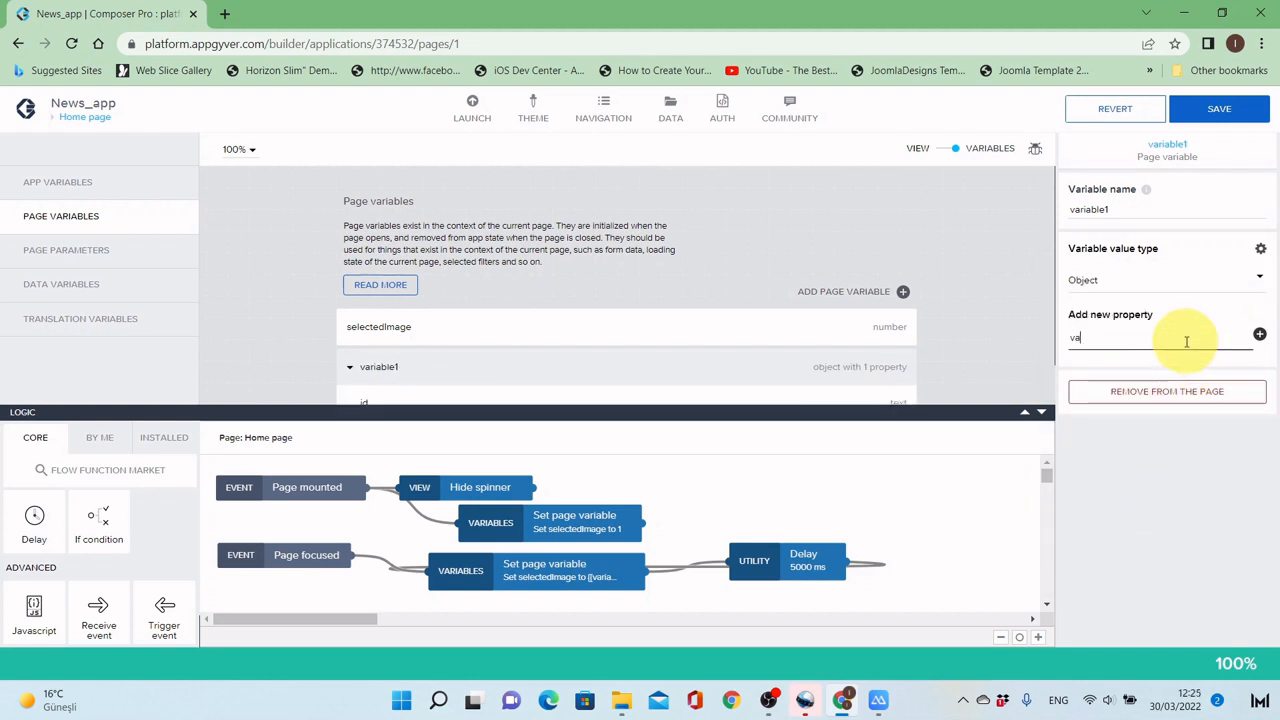
double_click(1137, 209)
text(sel)
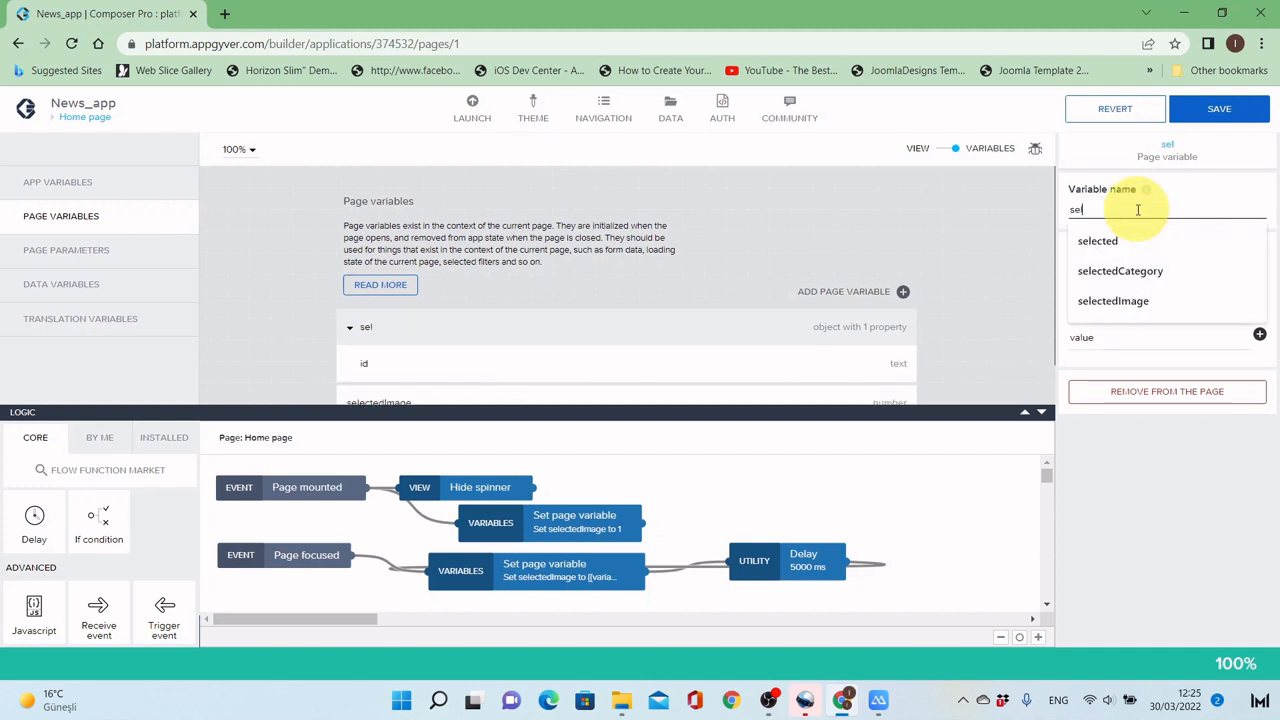
text(ectedTab)
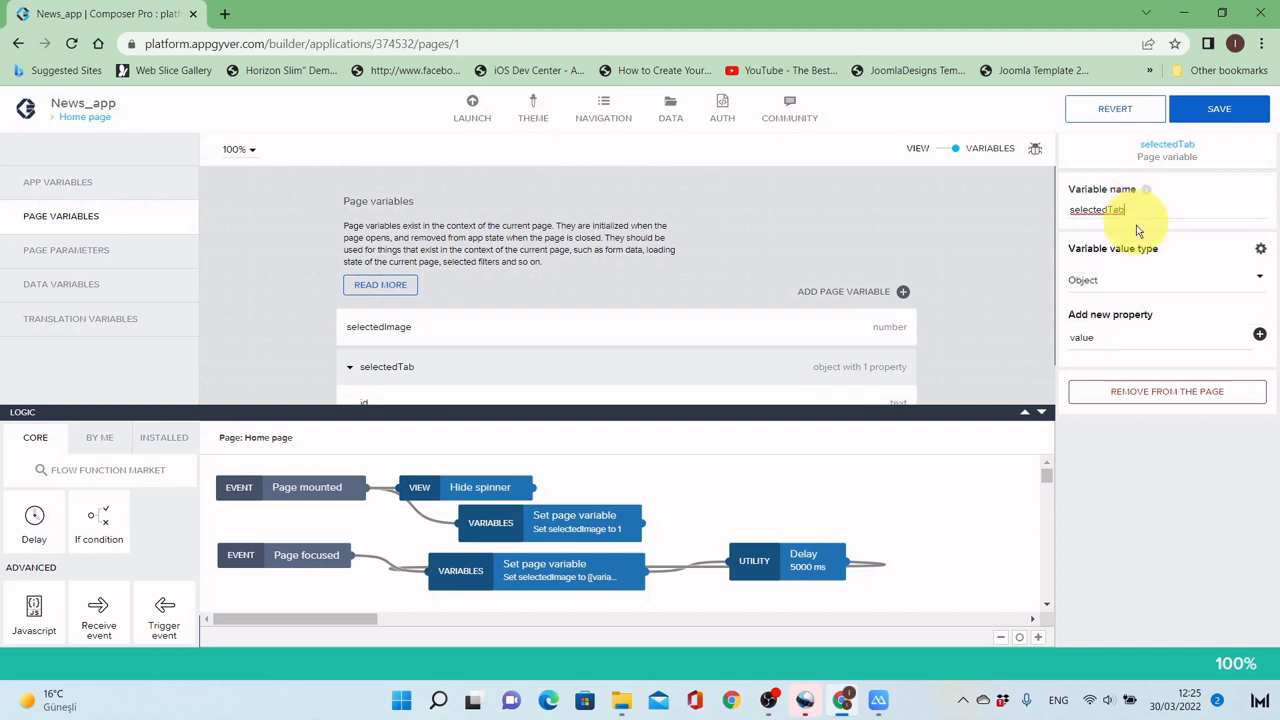
click(1127, 334)
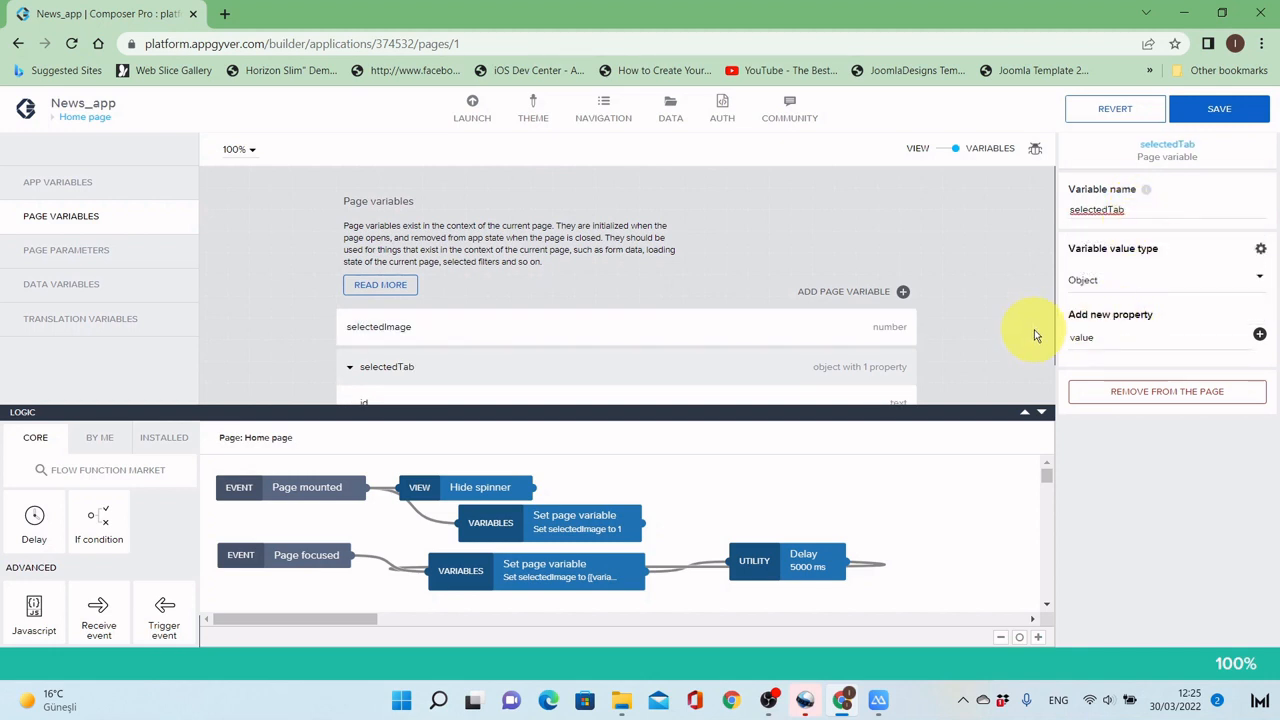
click(983, 308)
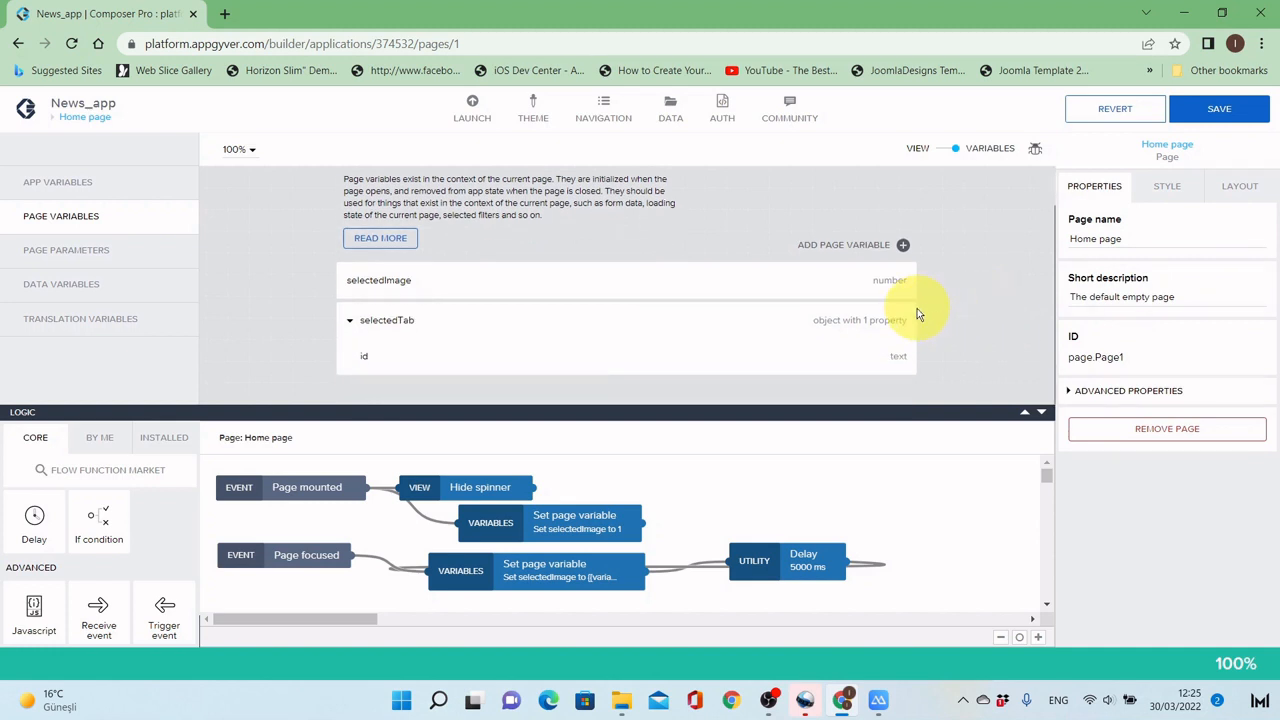
Step: Rename selectedTab's id property to value and collapse the variable
click(734, 362)
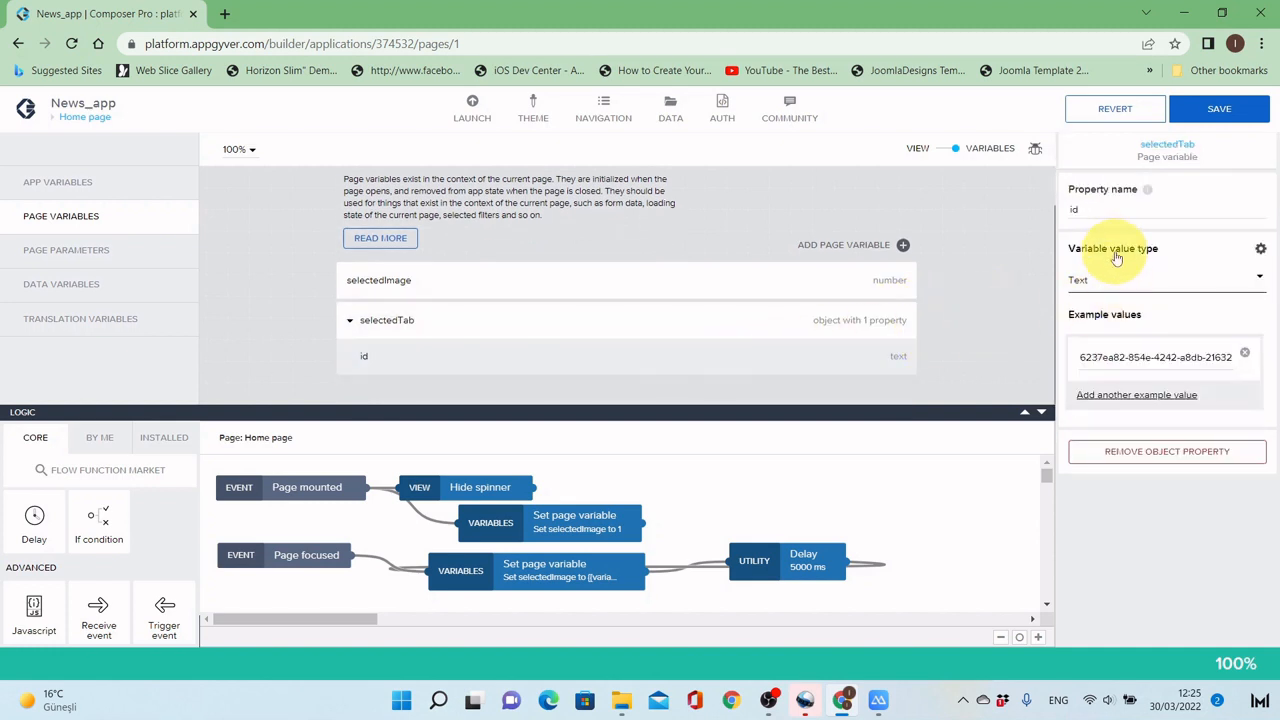
click(1110, 212)
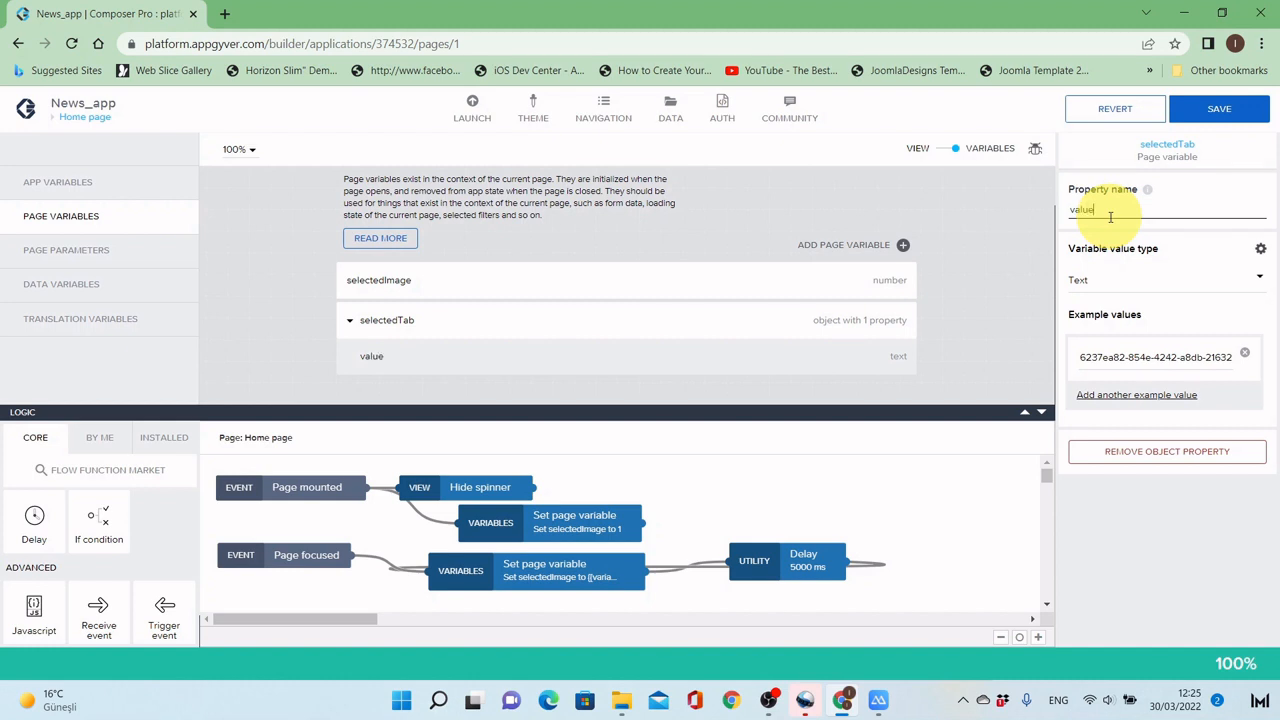
click(953, 330)
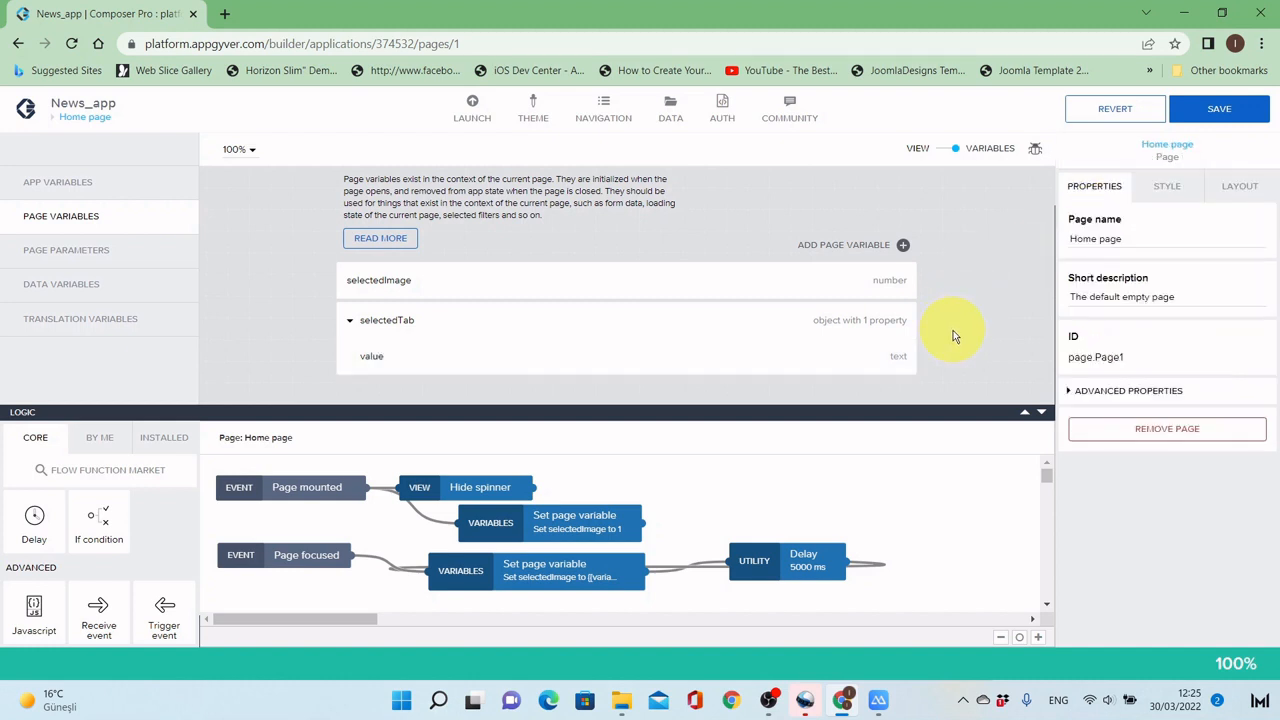
click(782, 372)
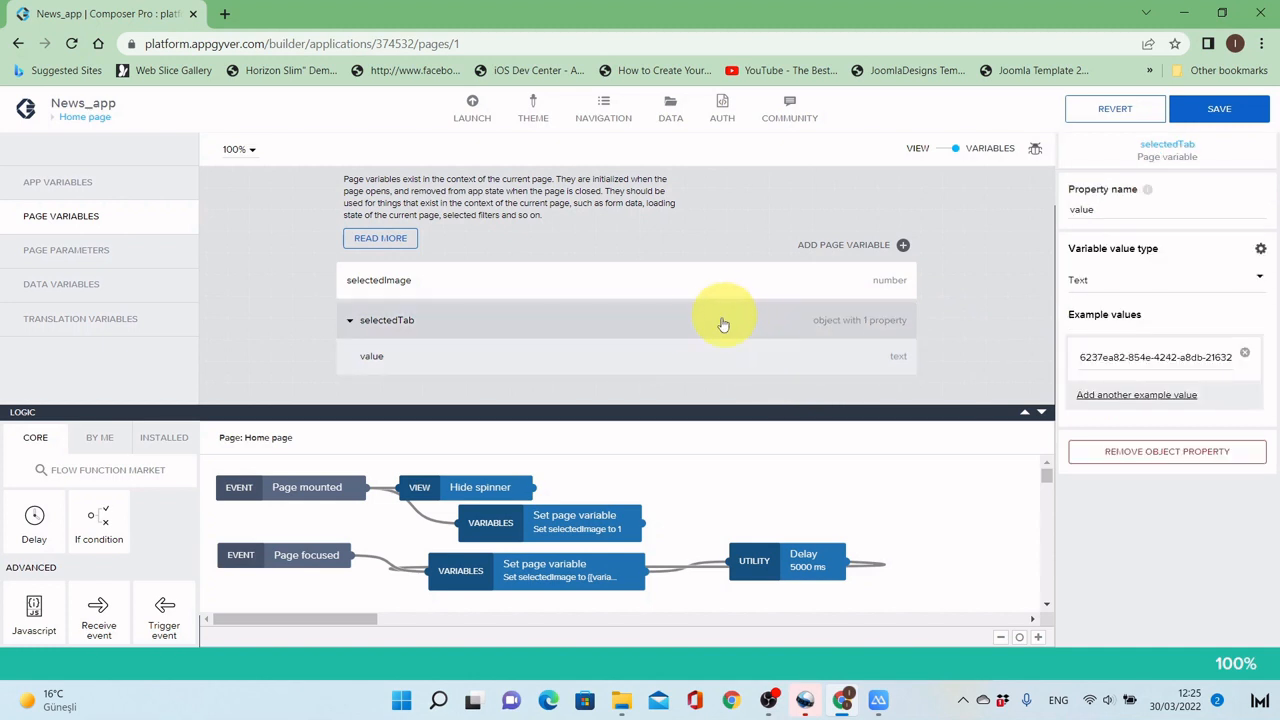
click(689, 326)
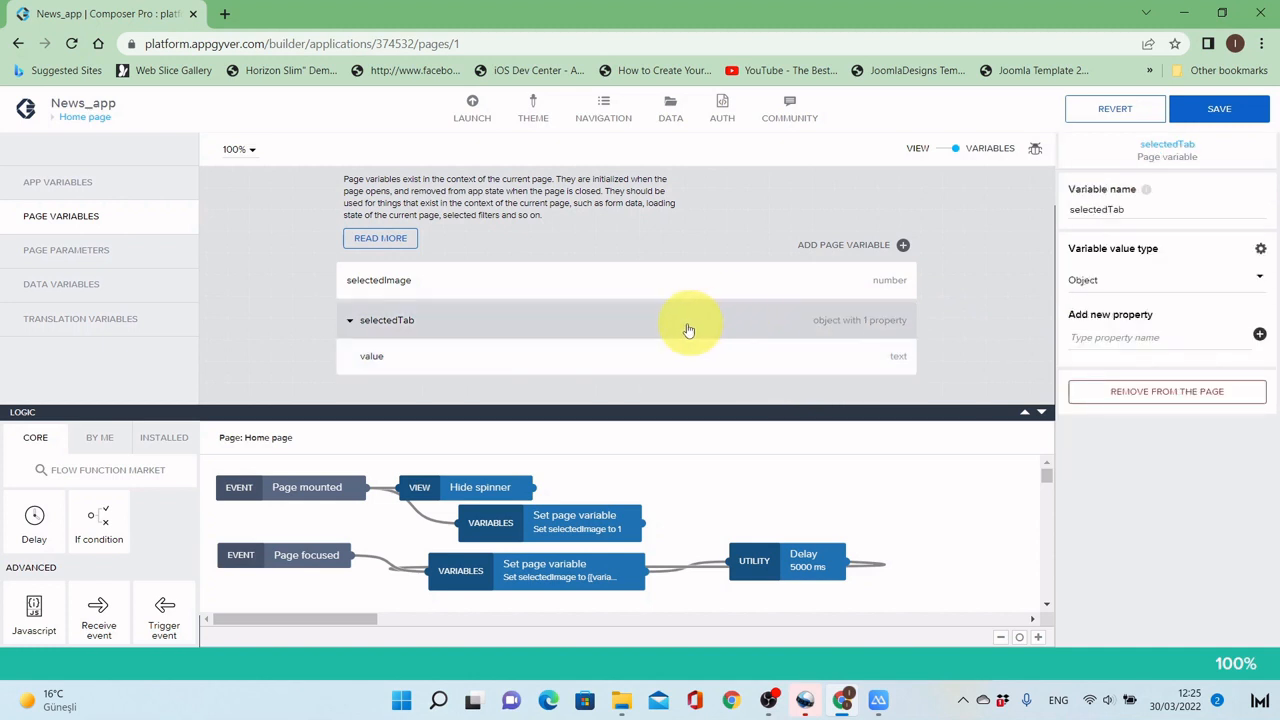
click(350, 321)
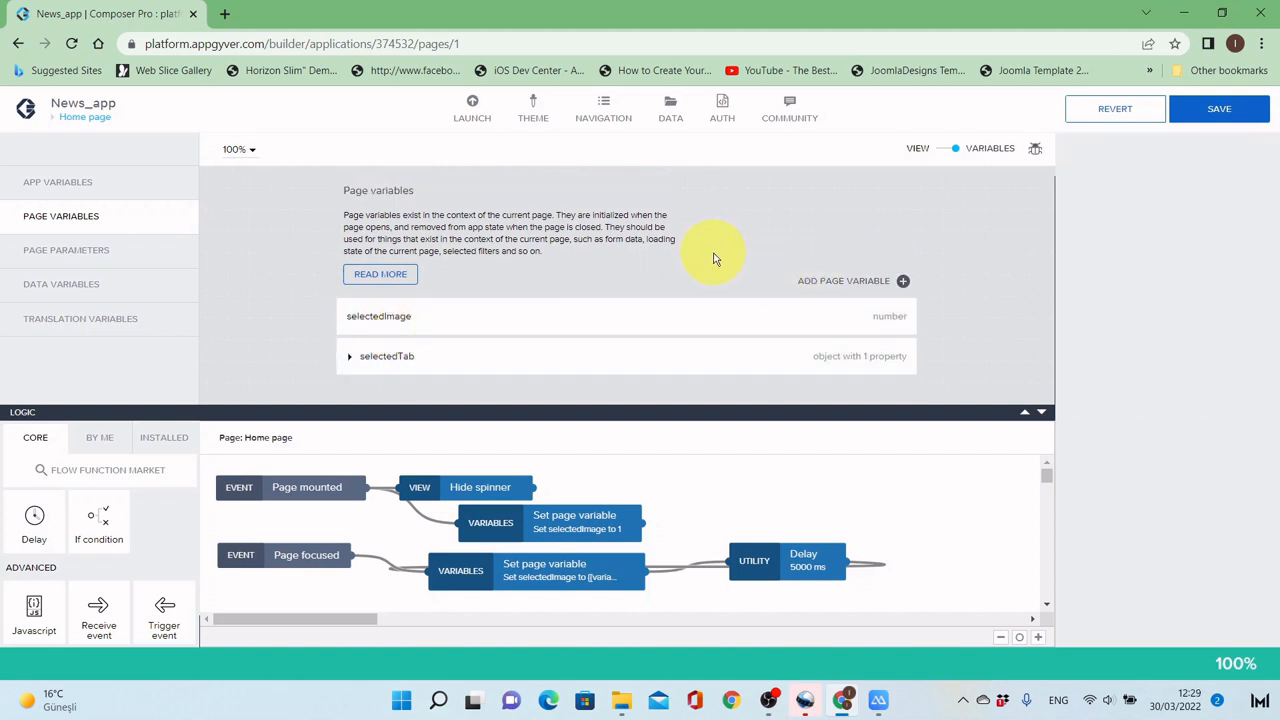
click(739, 265)
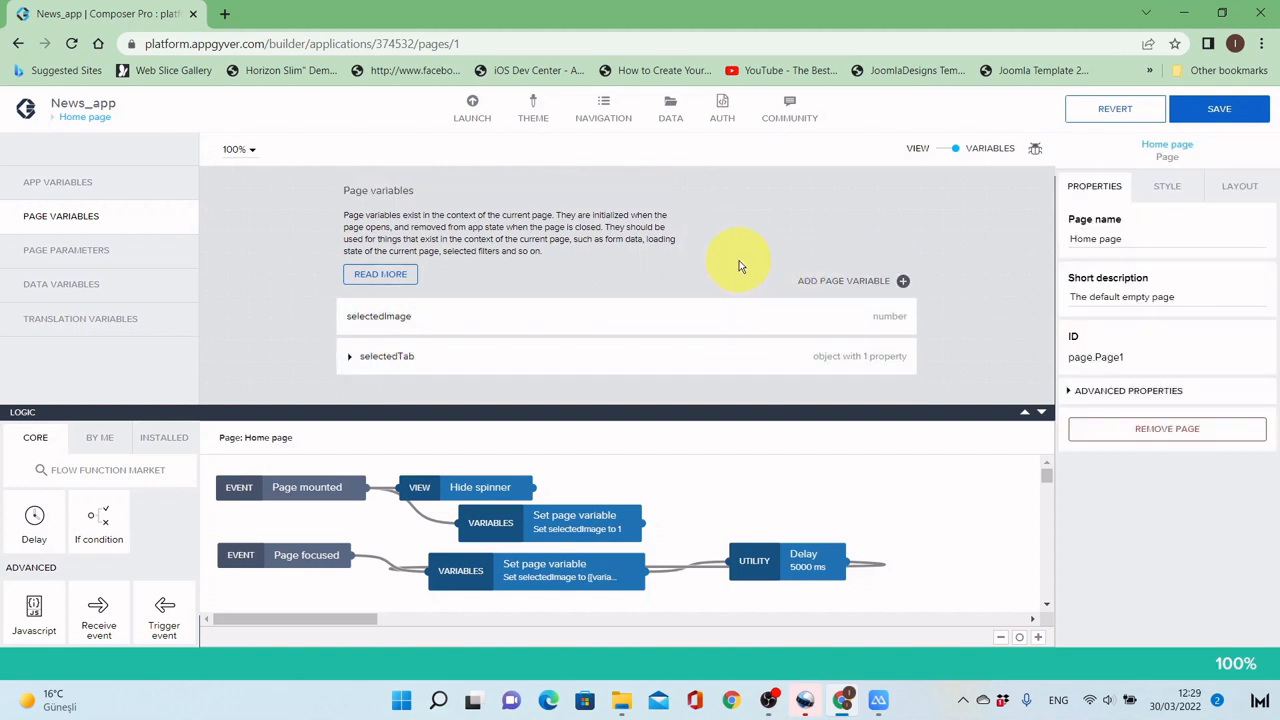
Step: Add another page variable and begin naming it categoryList
click(902, 281)
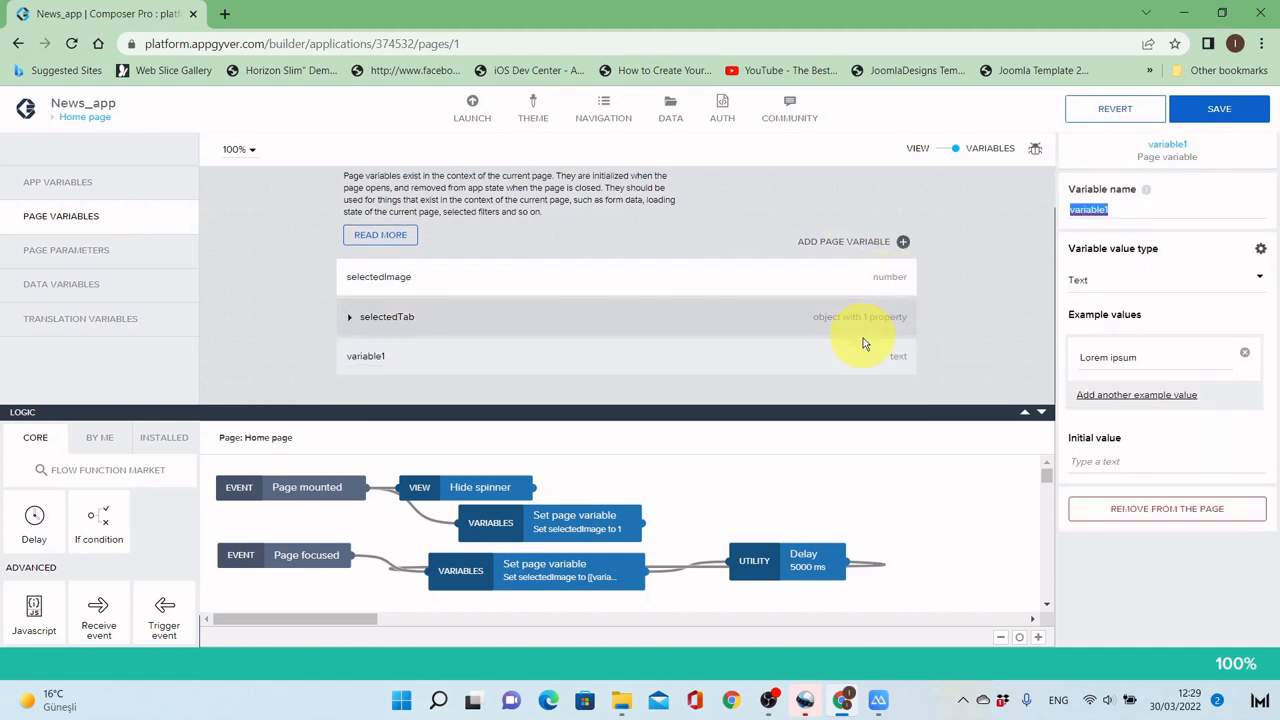
double_click(1128, 207)
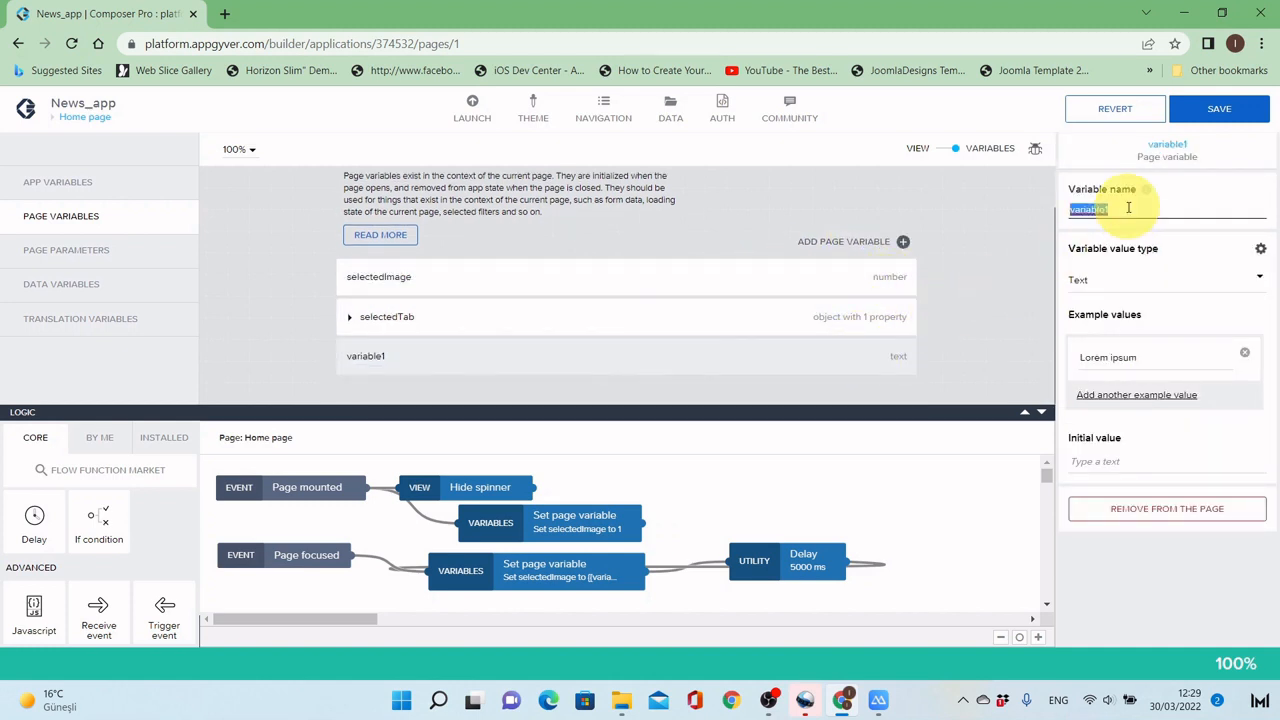
text(category)
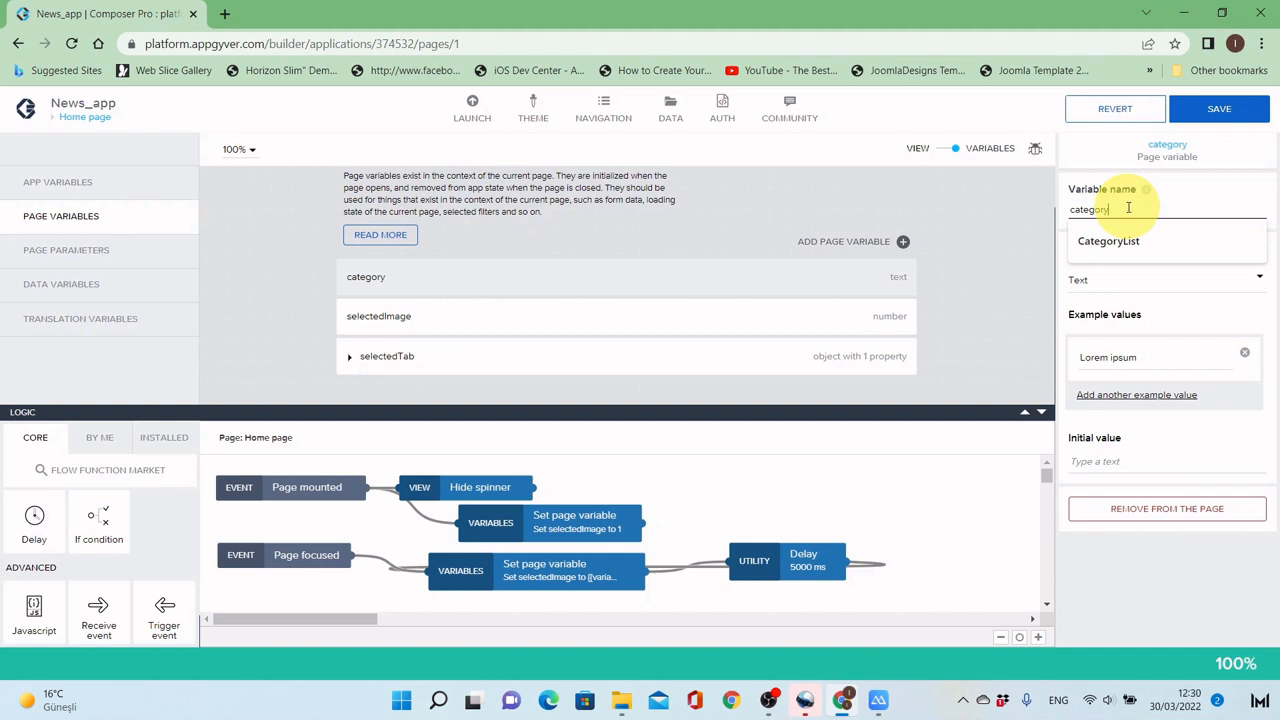
text(List)
Step: Make categoryList a List variable whose items are of type Object
click(1149, 281)
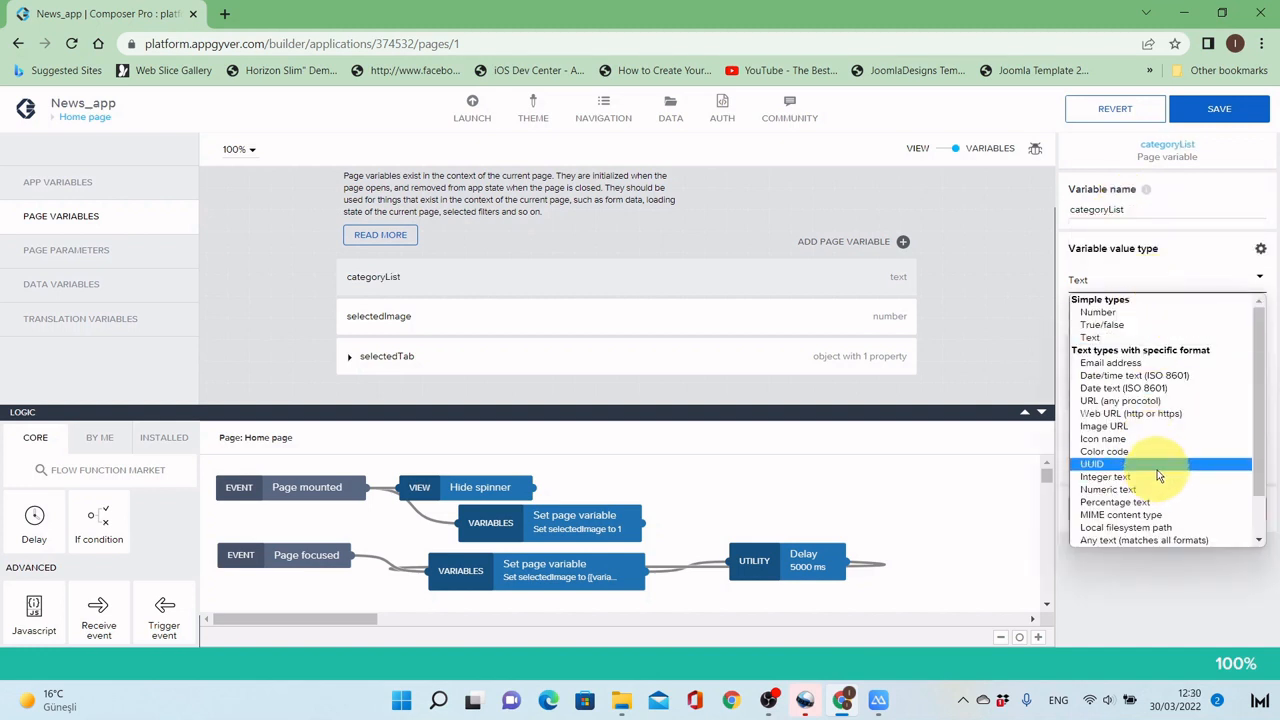
scroll(1158, 476, down, 2)
click(1122, 530)
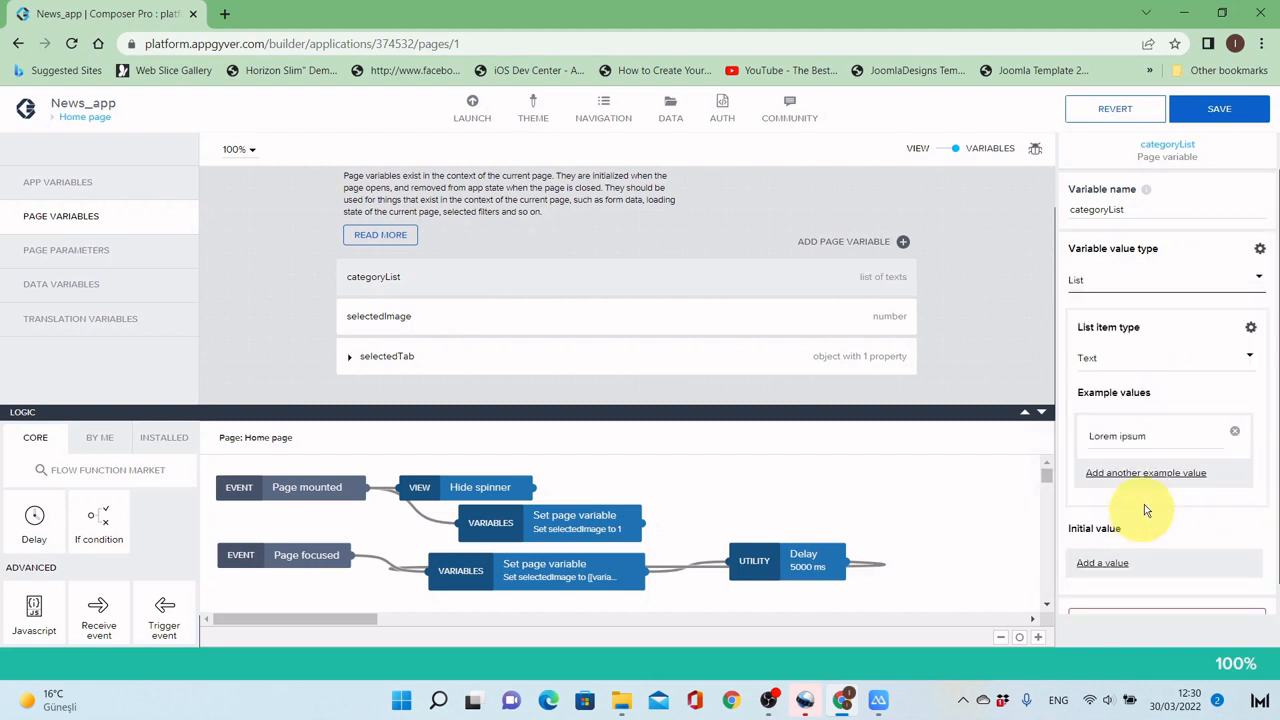
scroll(1168, 340, down, 1)
click(1182, 338)
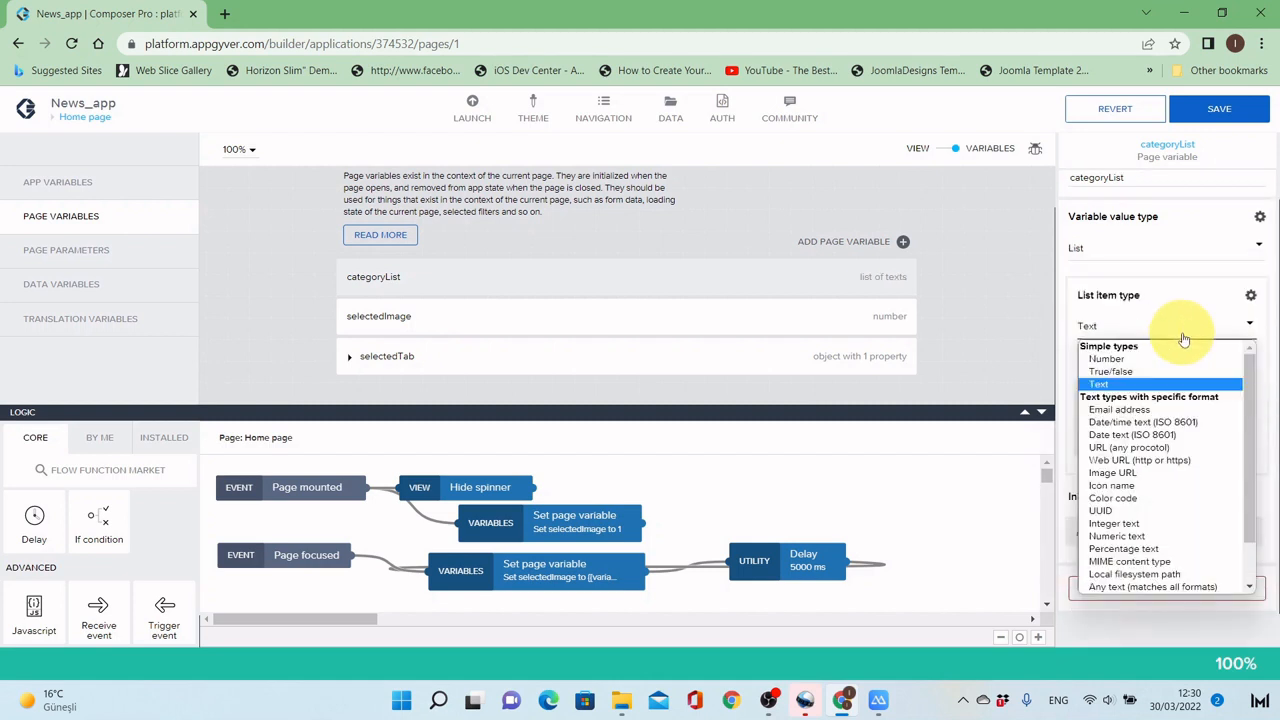
scroll(1175, 485, down, 3)
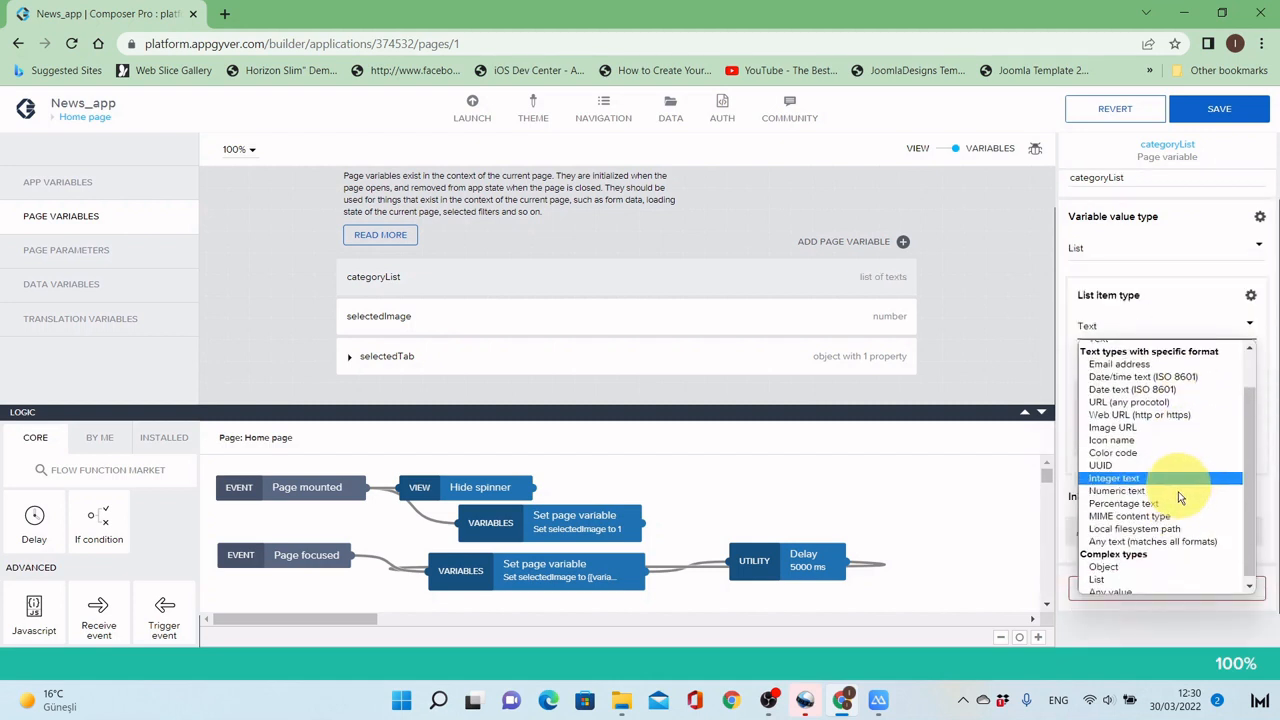
click(1157, 557)
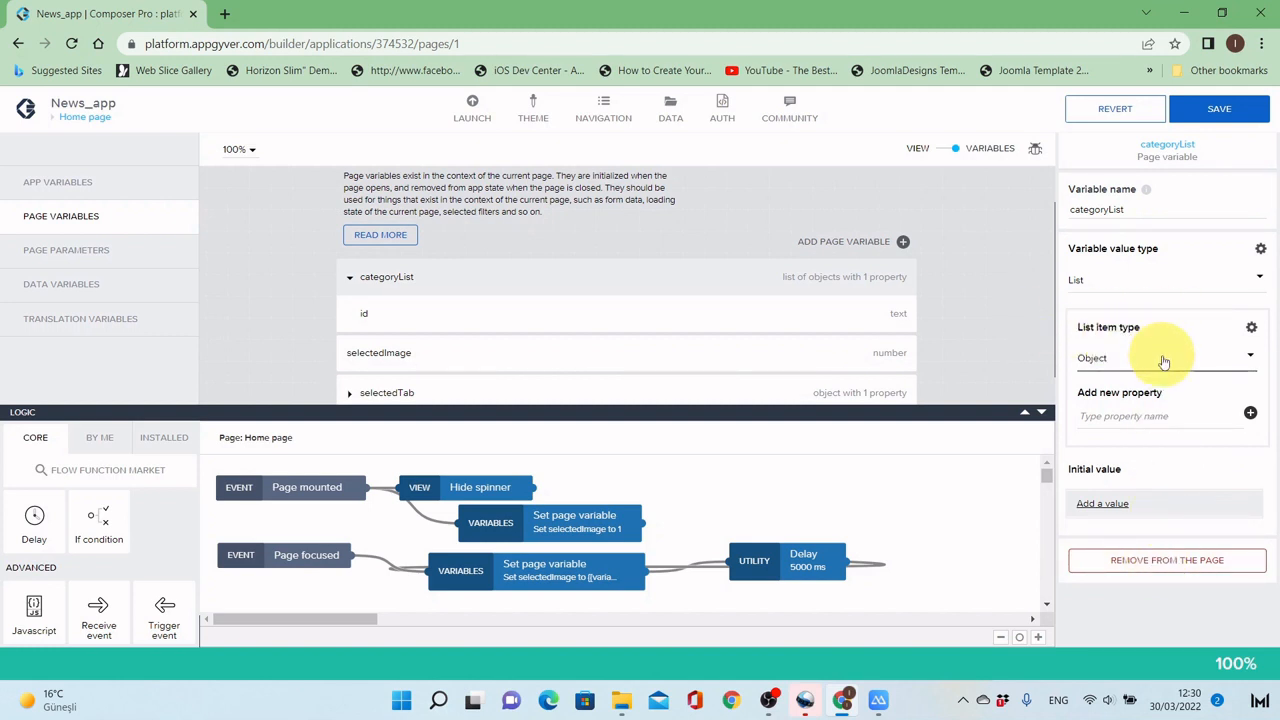
click(1164, 360)
click(1164, 360)
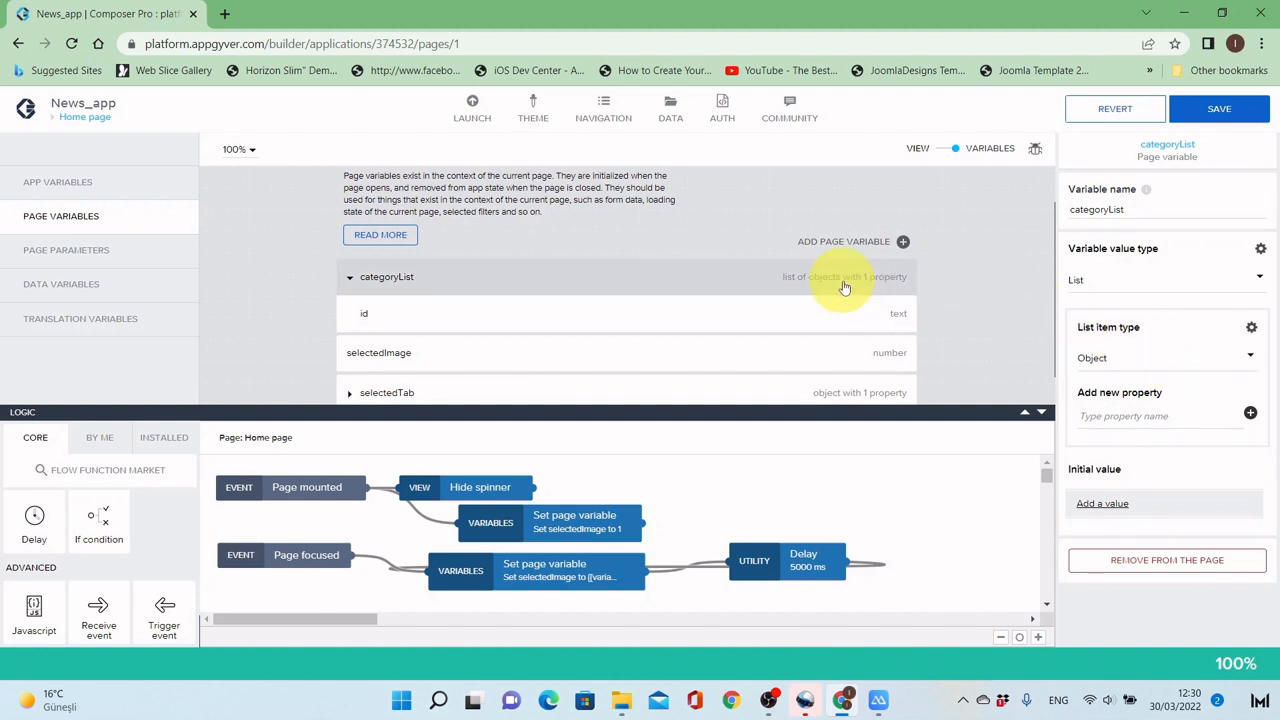
click(862, 318)
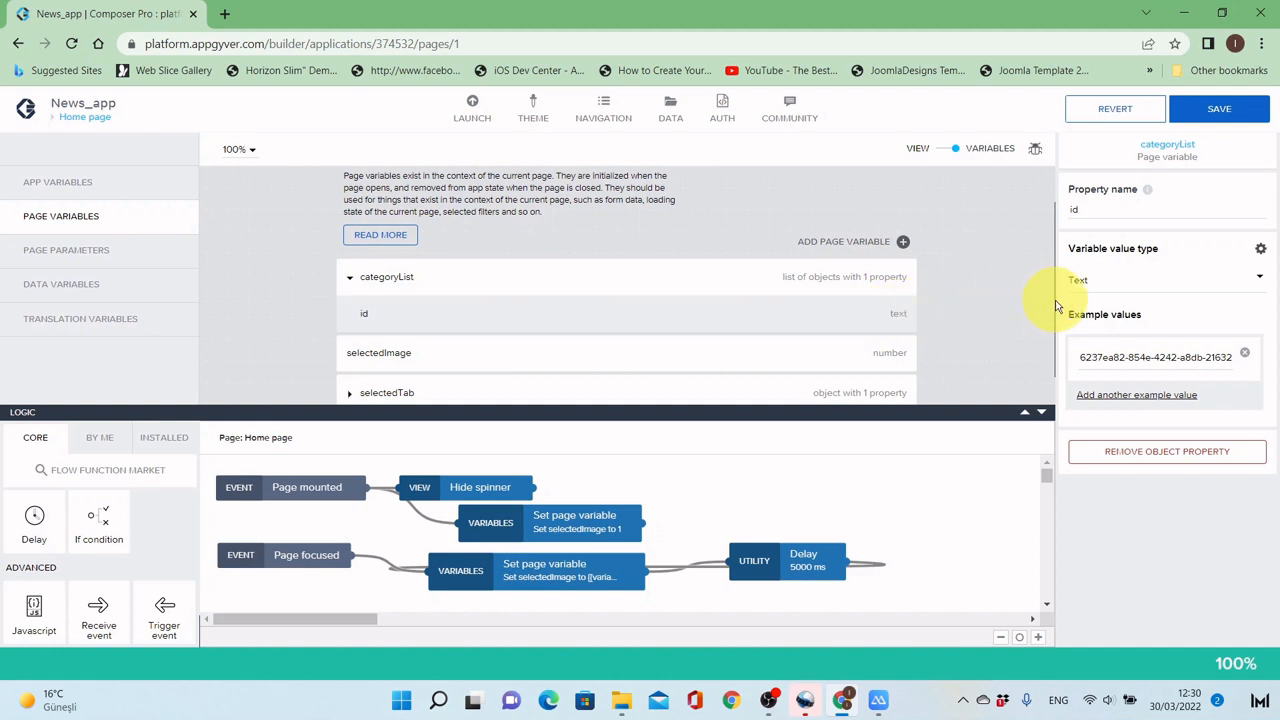
Step: Turn categoryList's item property into an object named category
click(1107, 210)
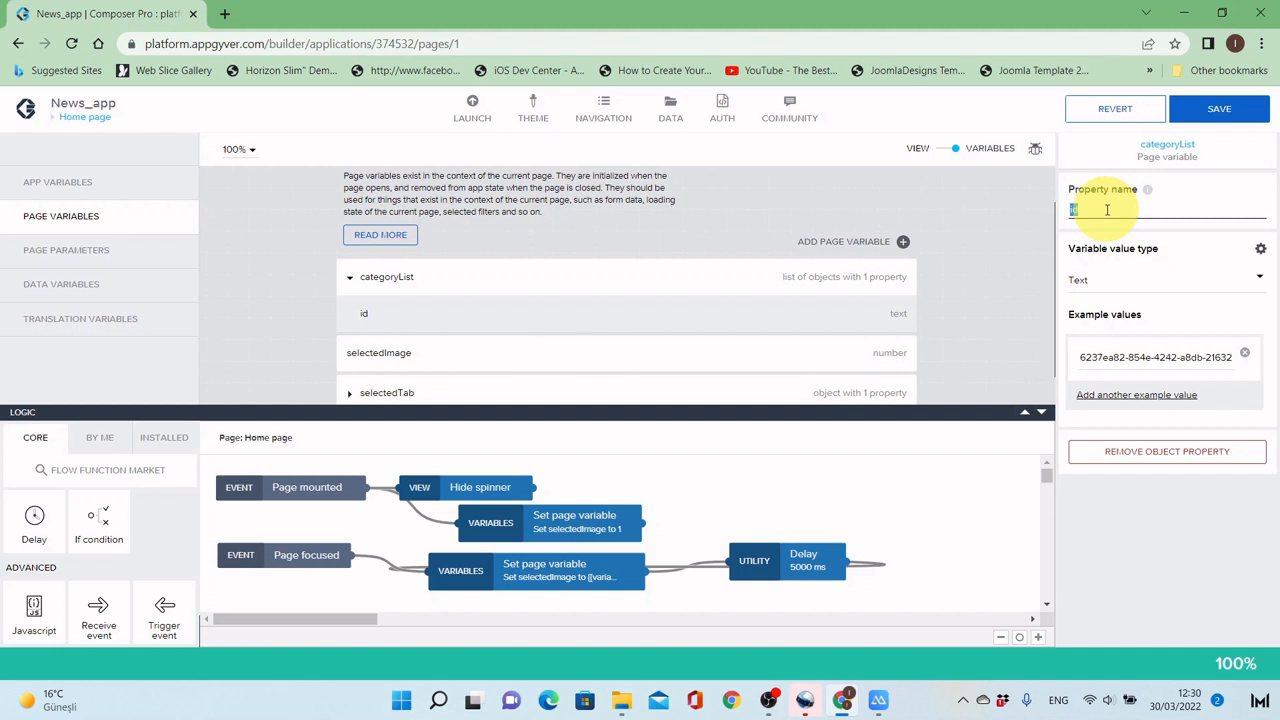
text(value)
click(892, 276)
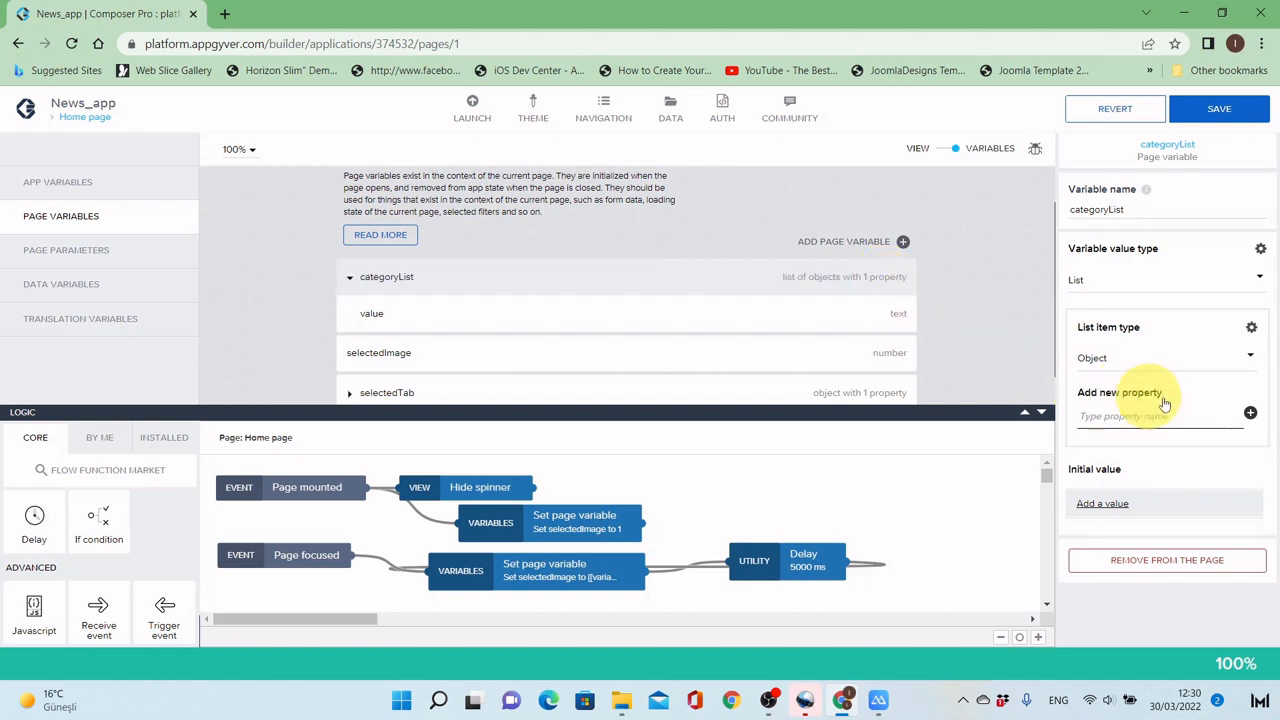
click(895, 308)
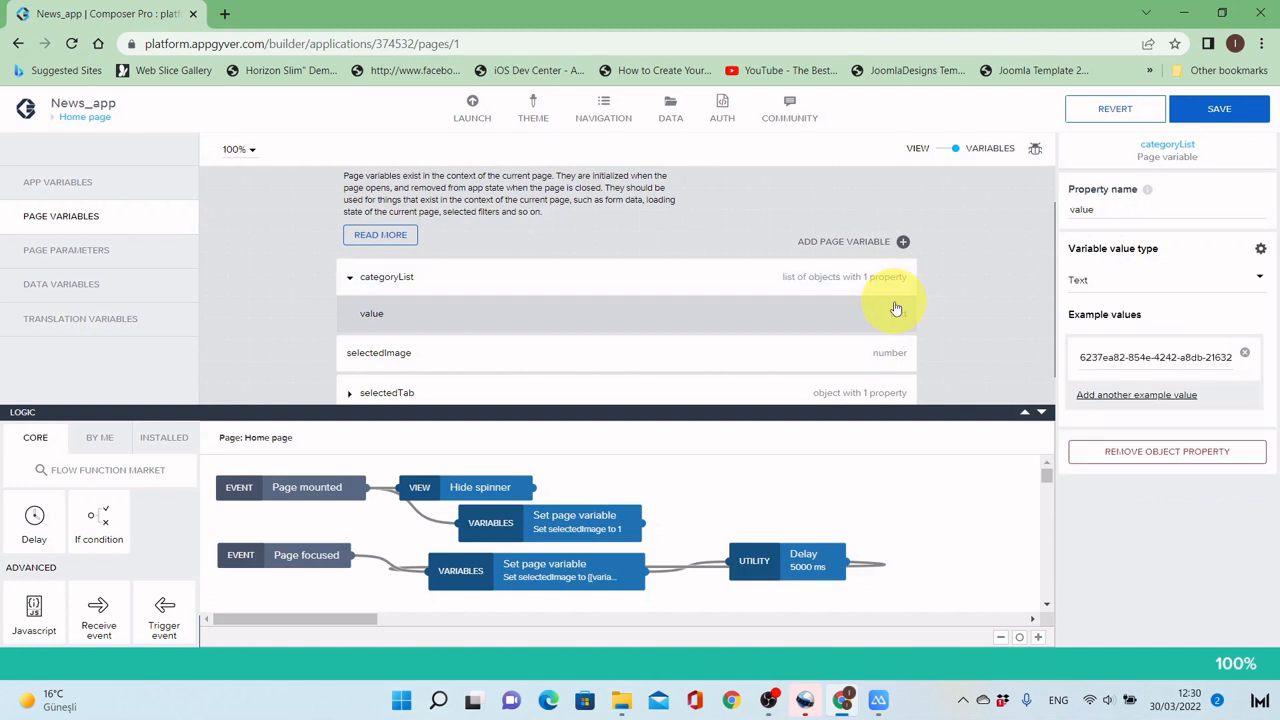
double_click(1107, 213)
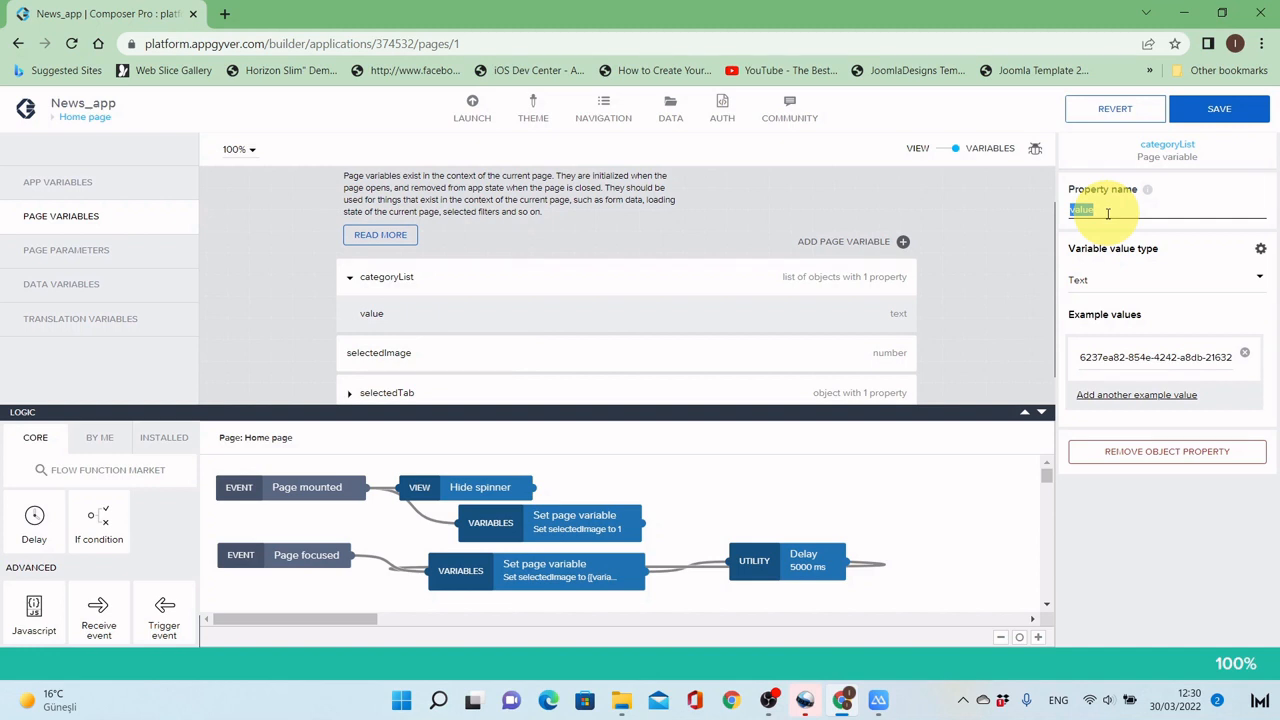
click(1097, 279)
scroll(1135, 480, down, 2)
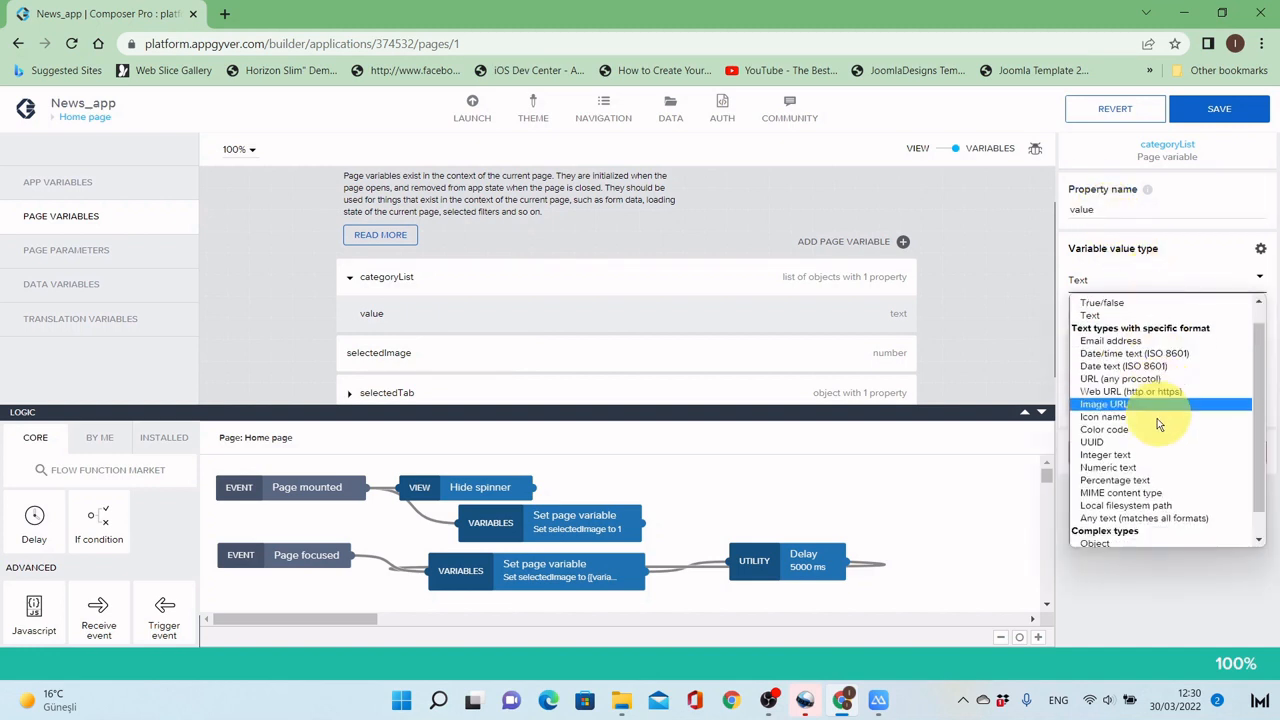
click(1139, 516)
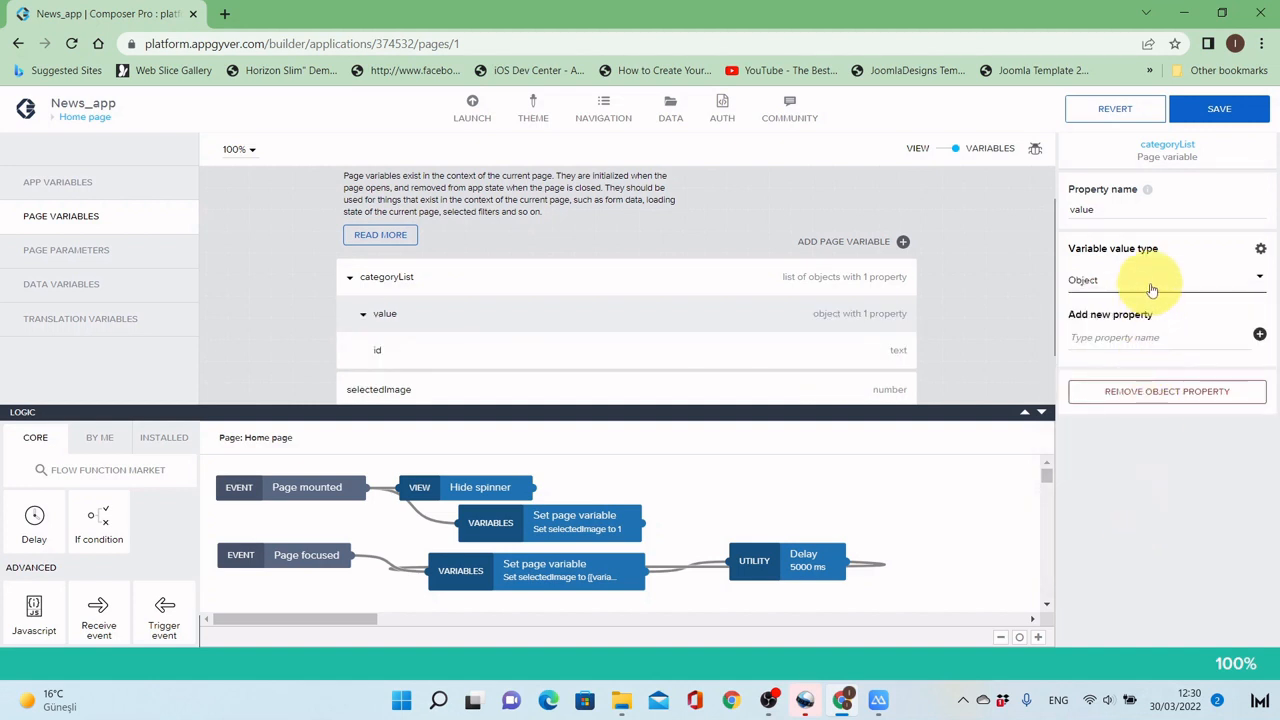
double_click(1116, 213)
text(category)
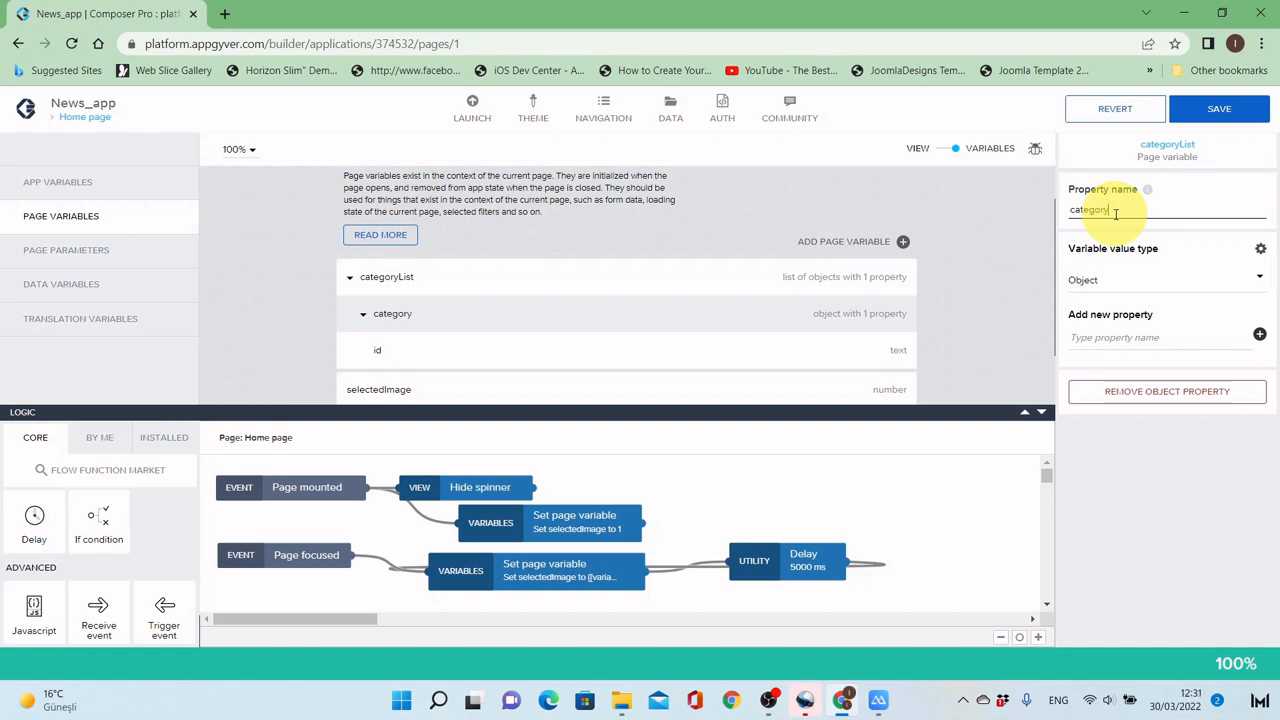
Step: Add a text property named 'label' to the category object alongside id
click(908, 348)
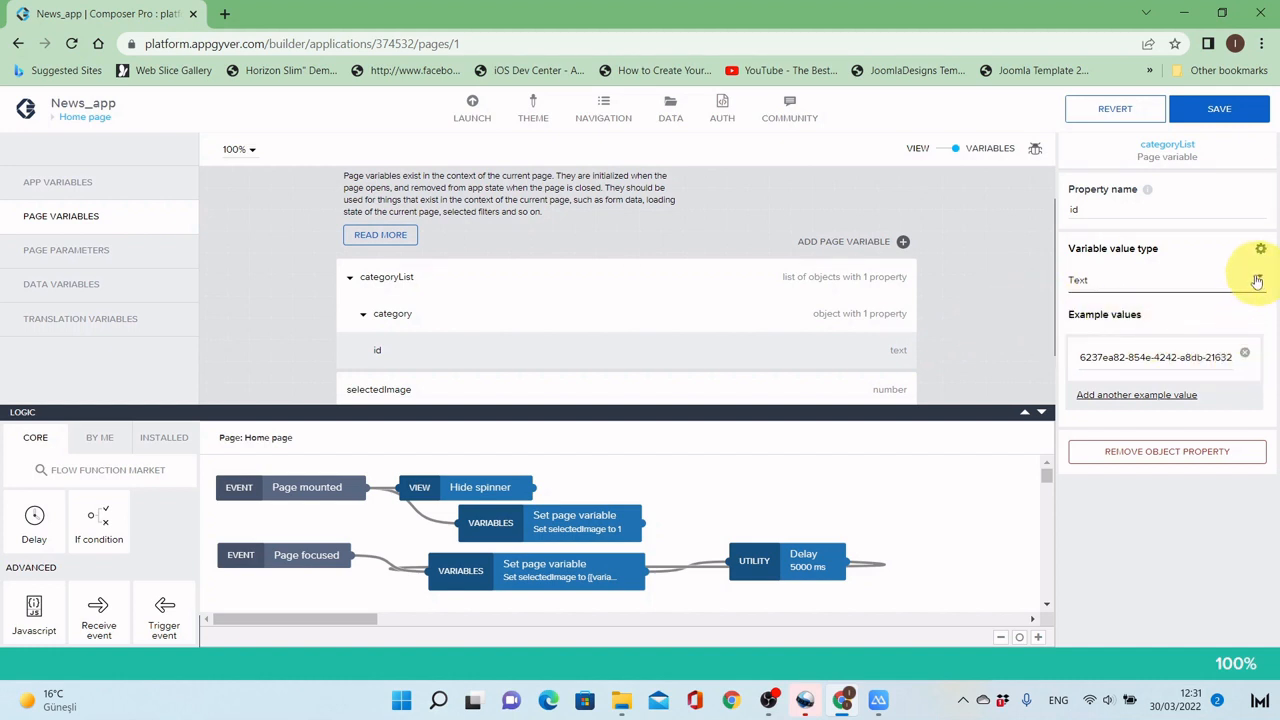
click(898, 333)
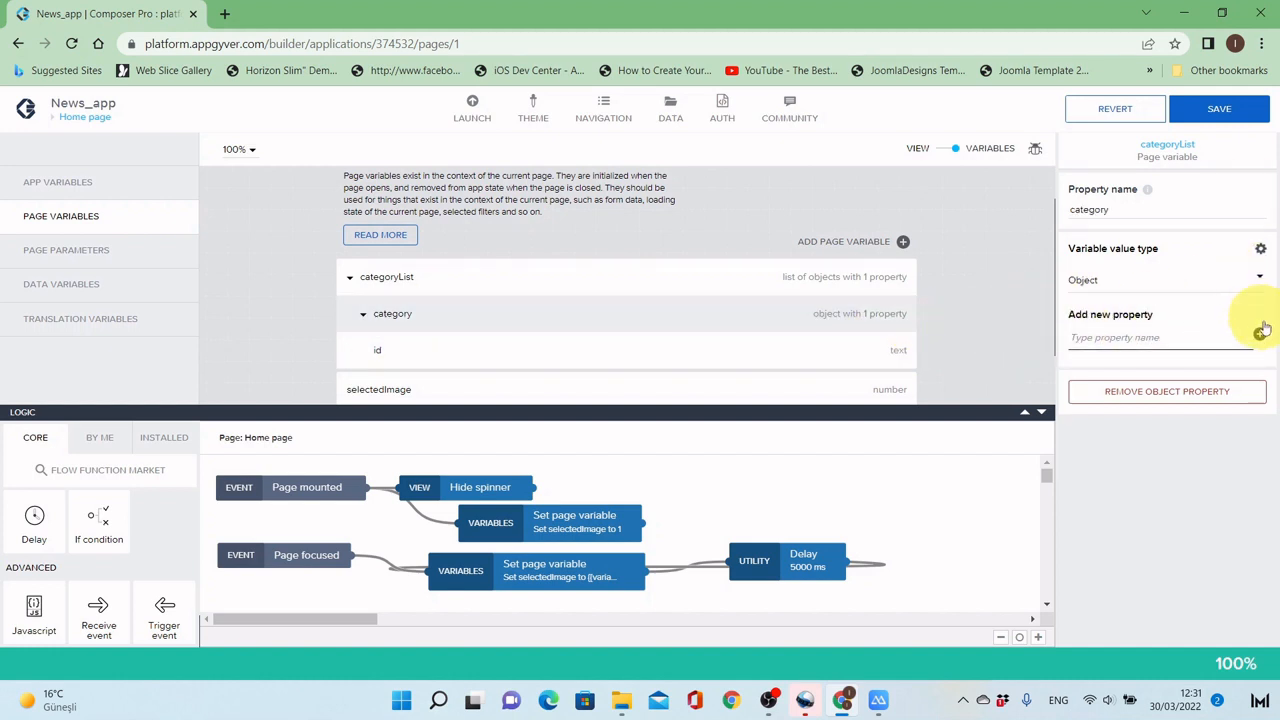
click(1231, 336)
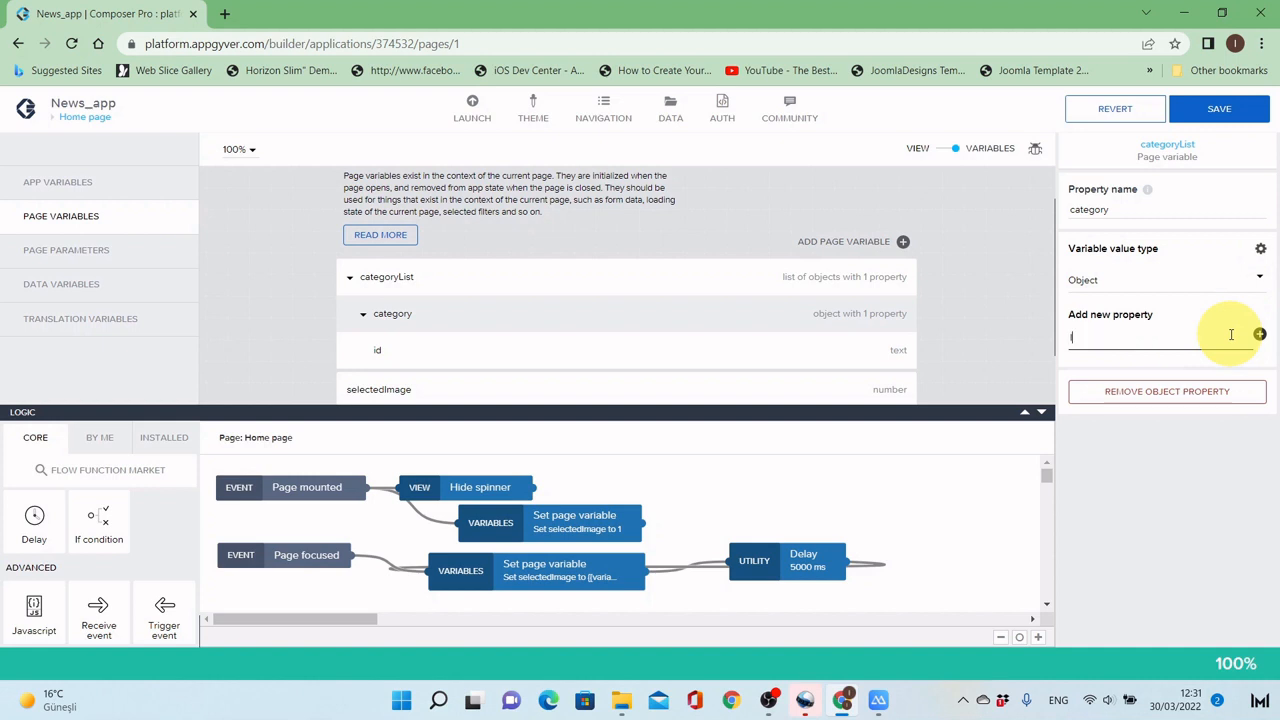
text(label)
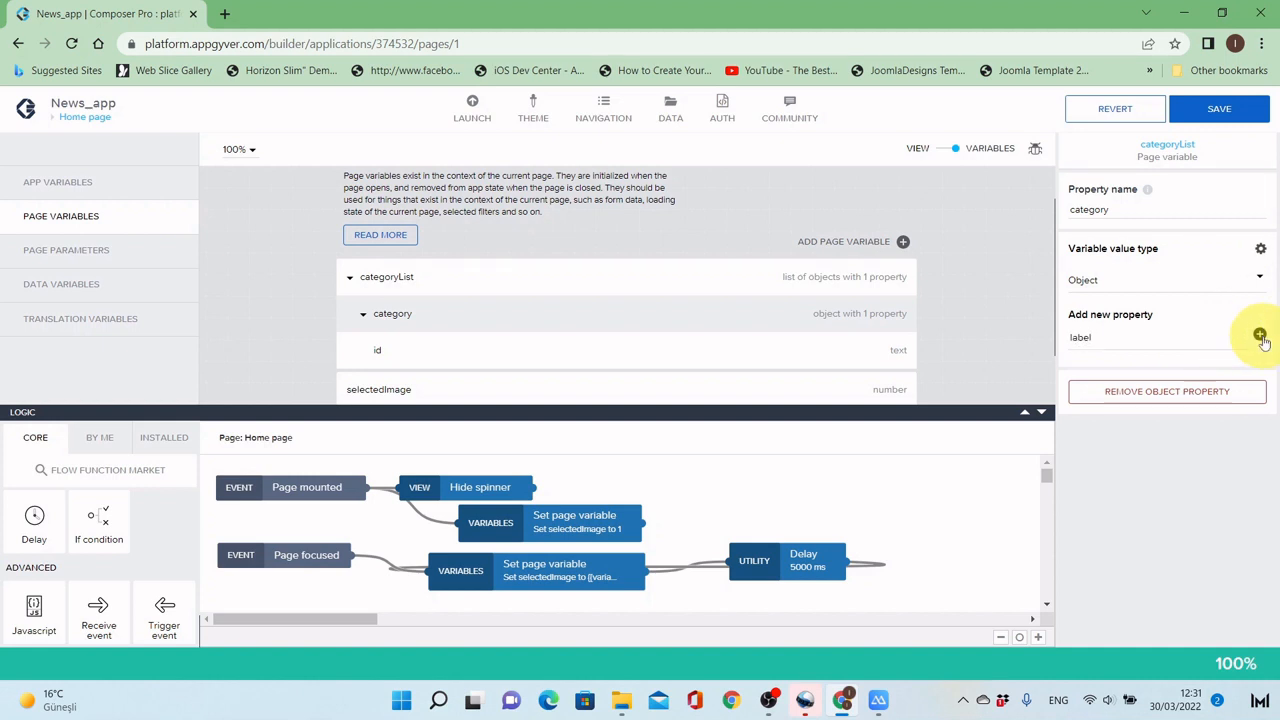
click(1259, 334)
scroll(846, 329, down, 2)
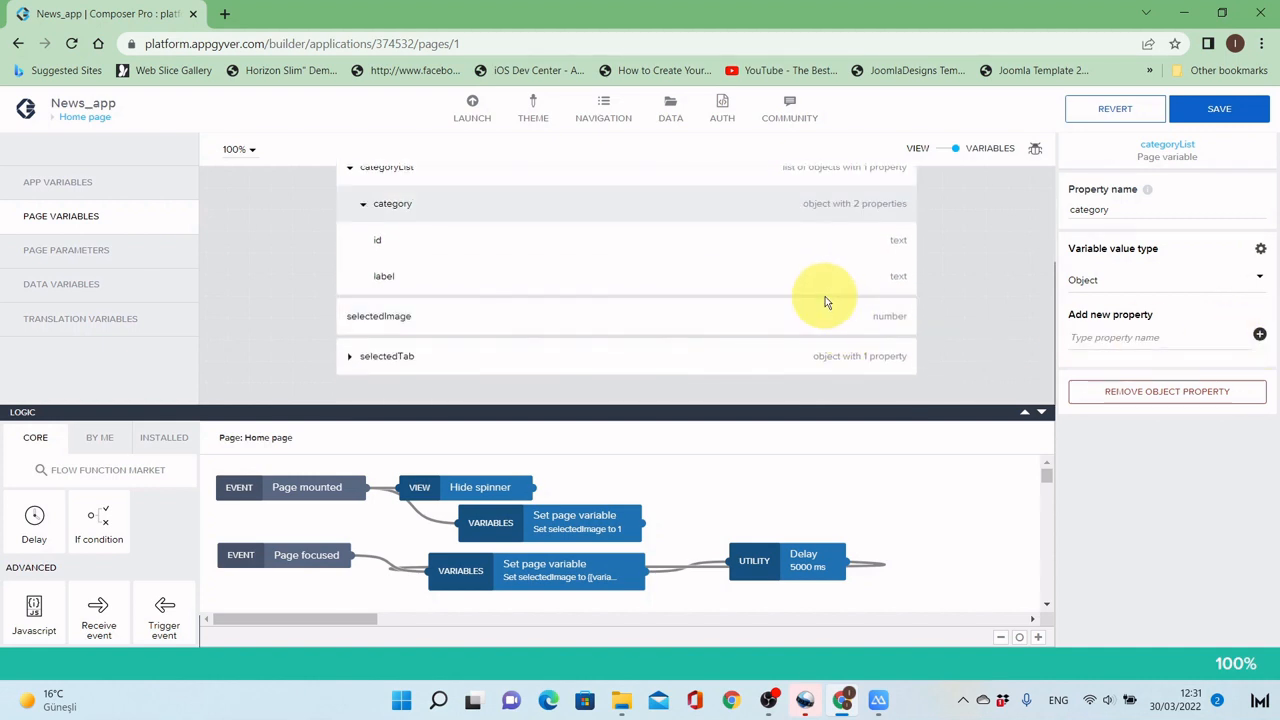
scroll(815, 284, up, 2)
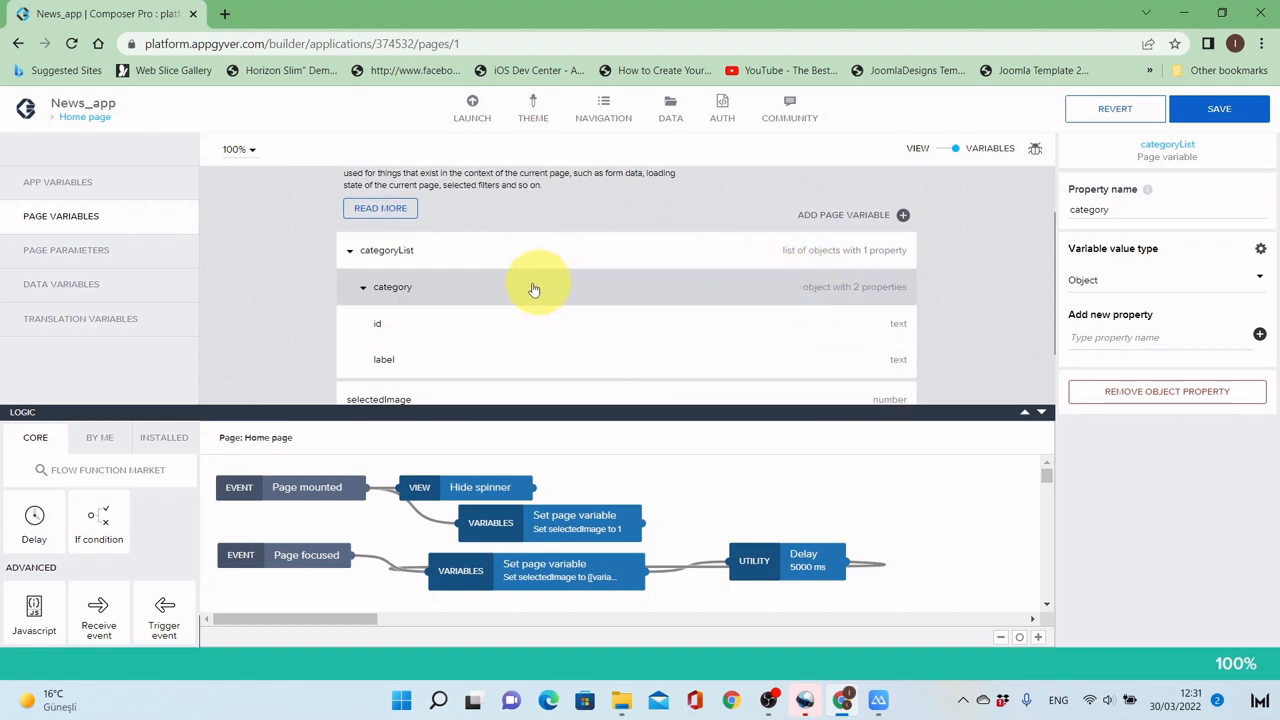
Step: Collapse and re-expand the categoryList variable to check its structure
click(364, 287)
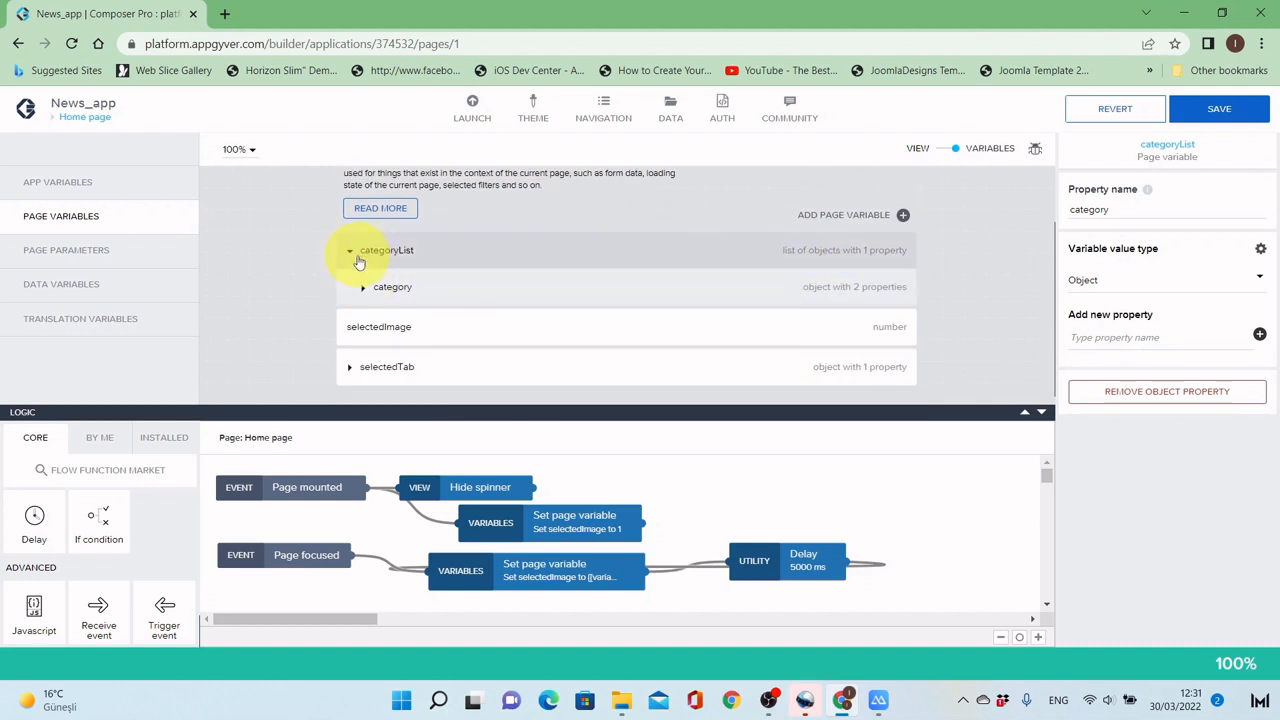
scroll(359, 262, up, 1)
click(352, 276)
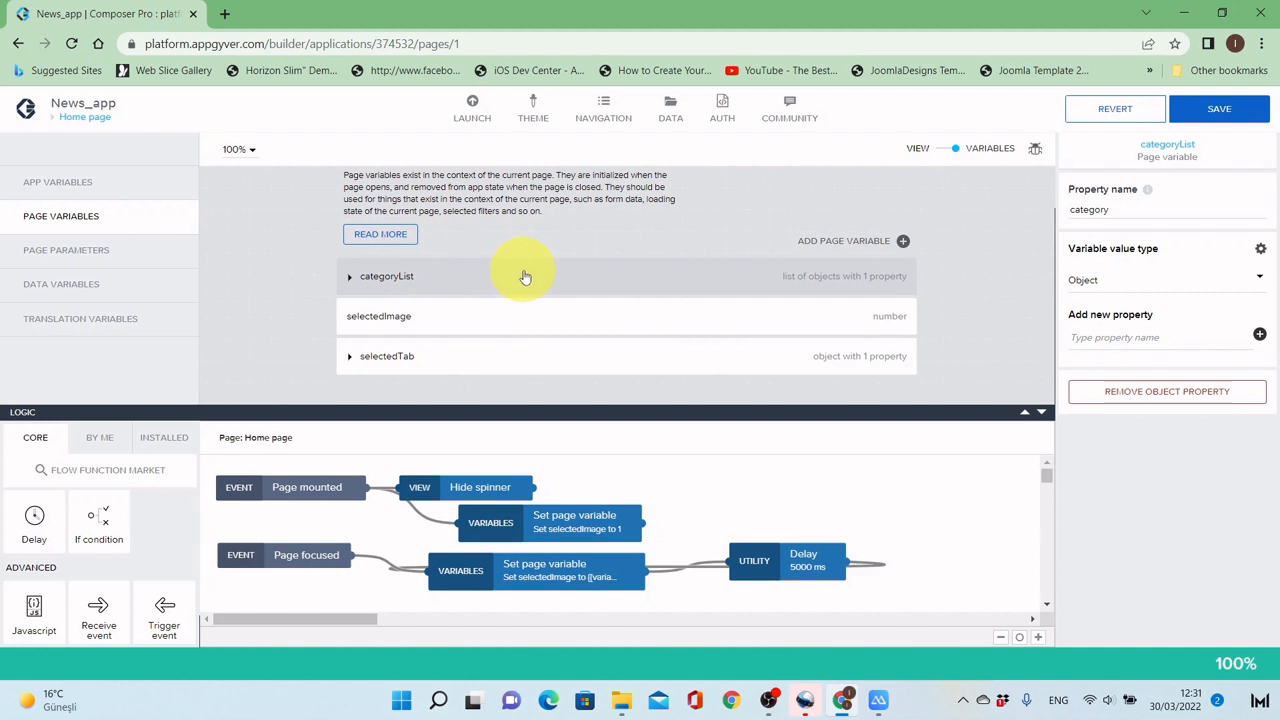
click(524, 277)
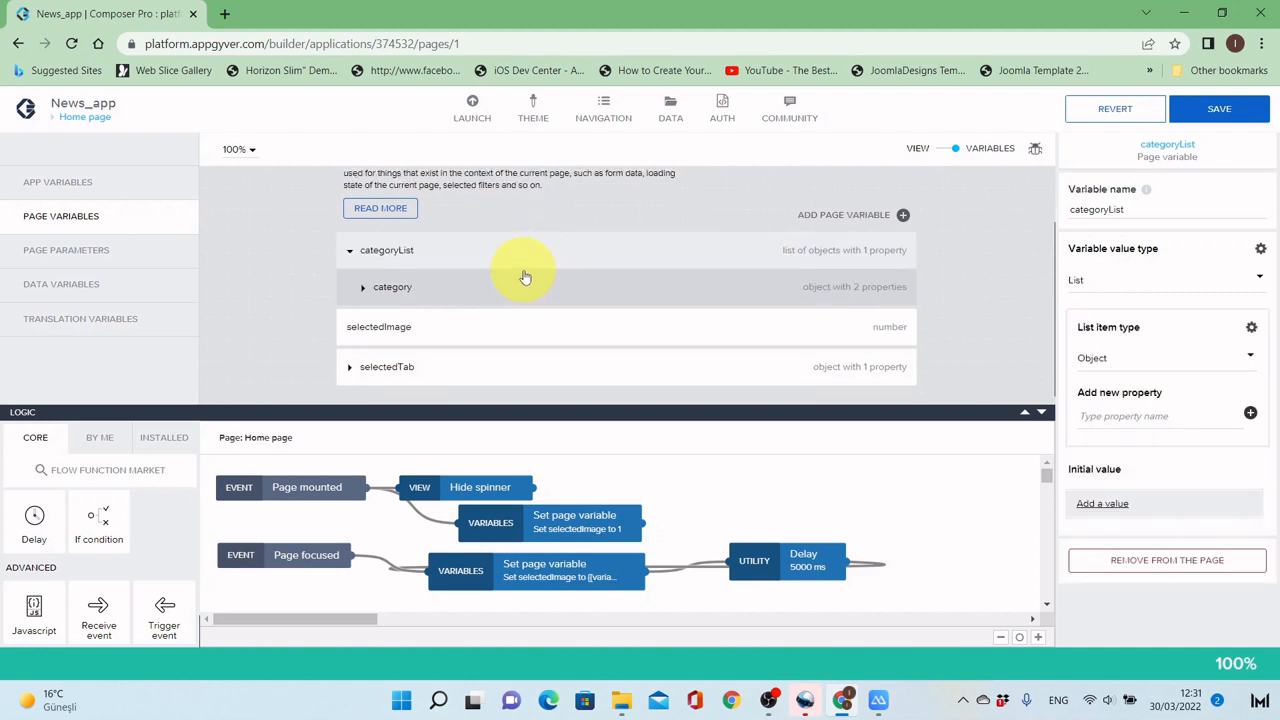
click(351, 250)
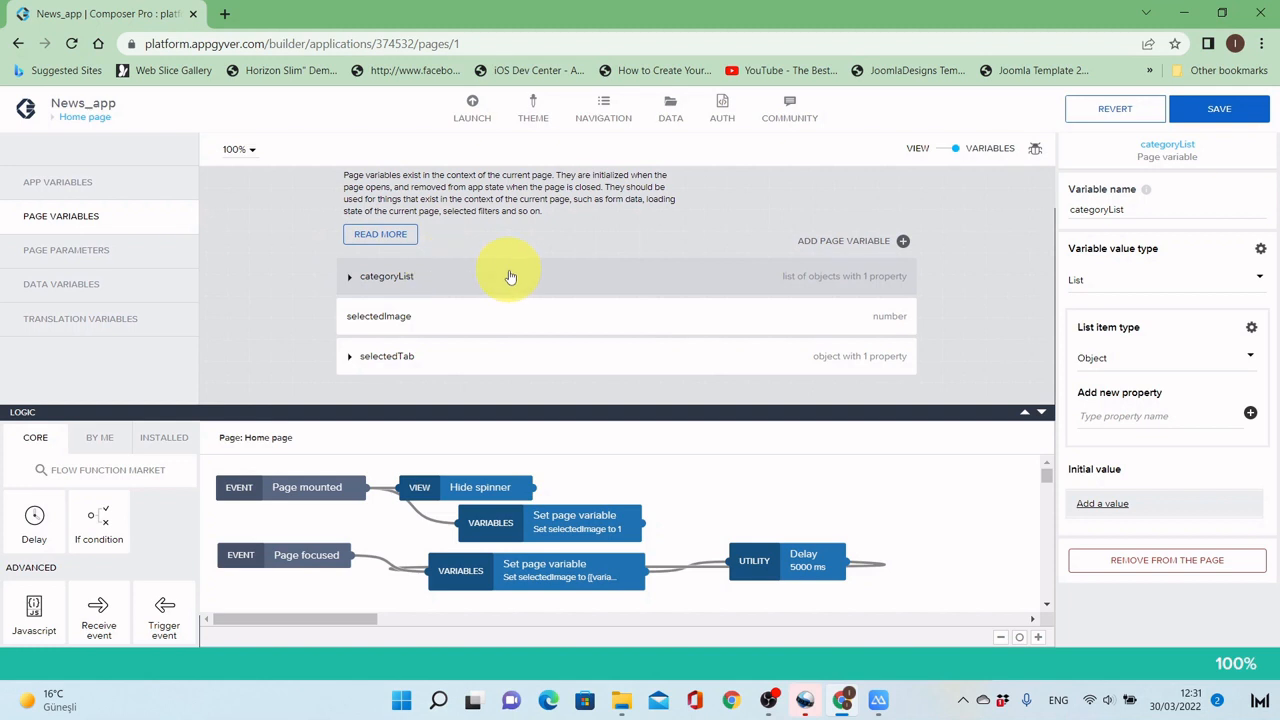
click(353, 277)
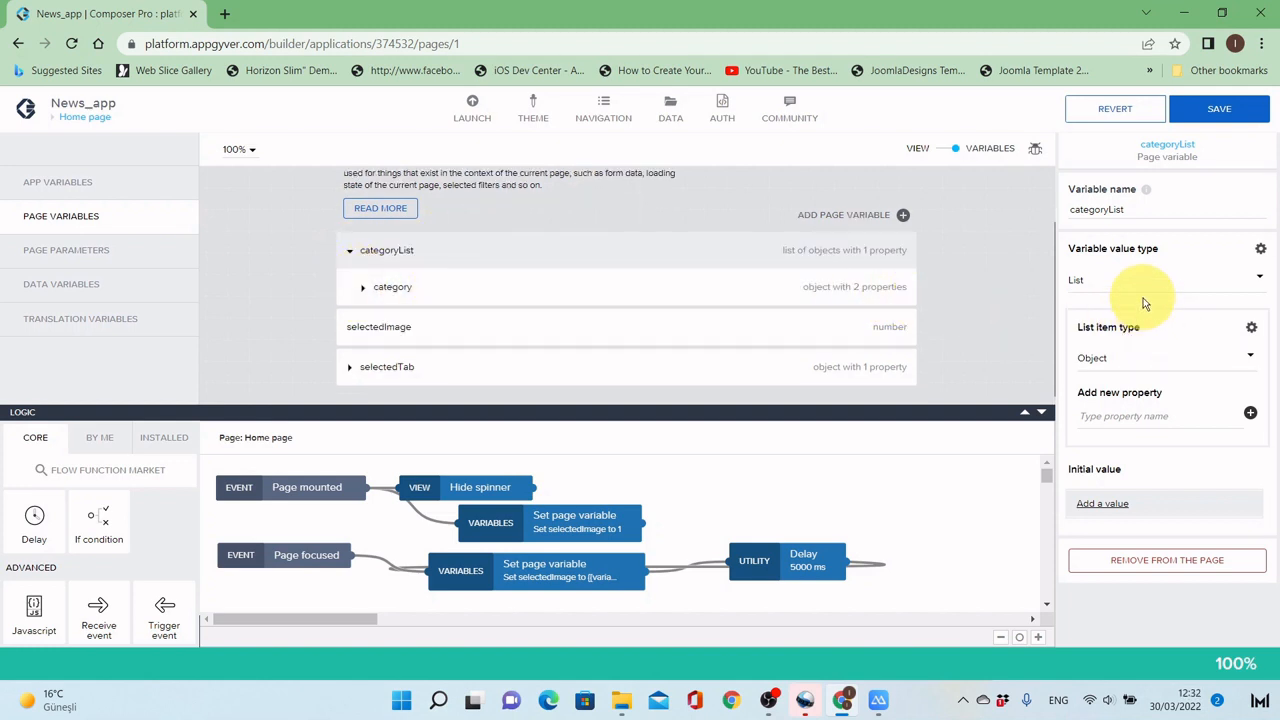
Step: Add categoryList initial values id 1 'All news' and id 2 'Business'
click(1121, 510)
scroll(1143, 434, down, 2)
click(1162, 383)
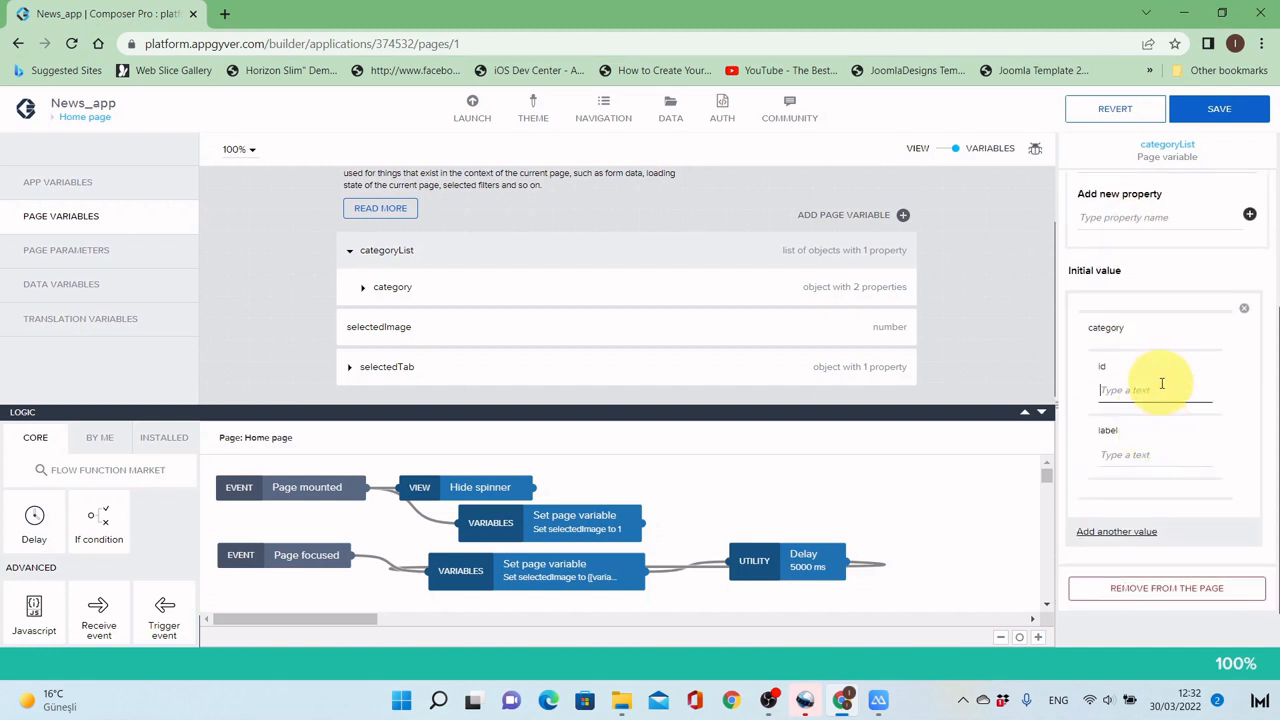
text(1)
click(1148, 453)
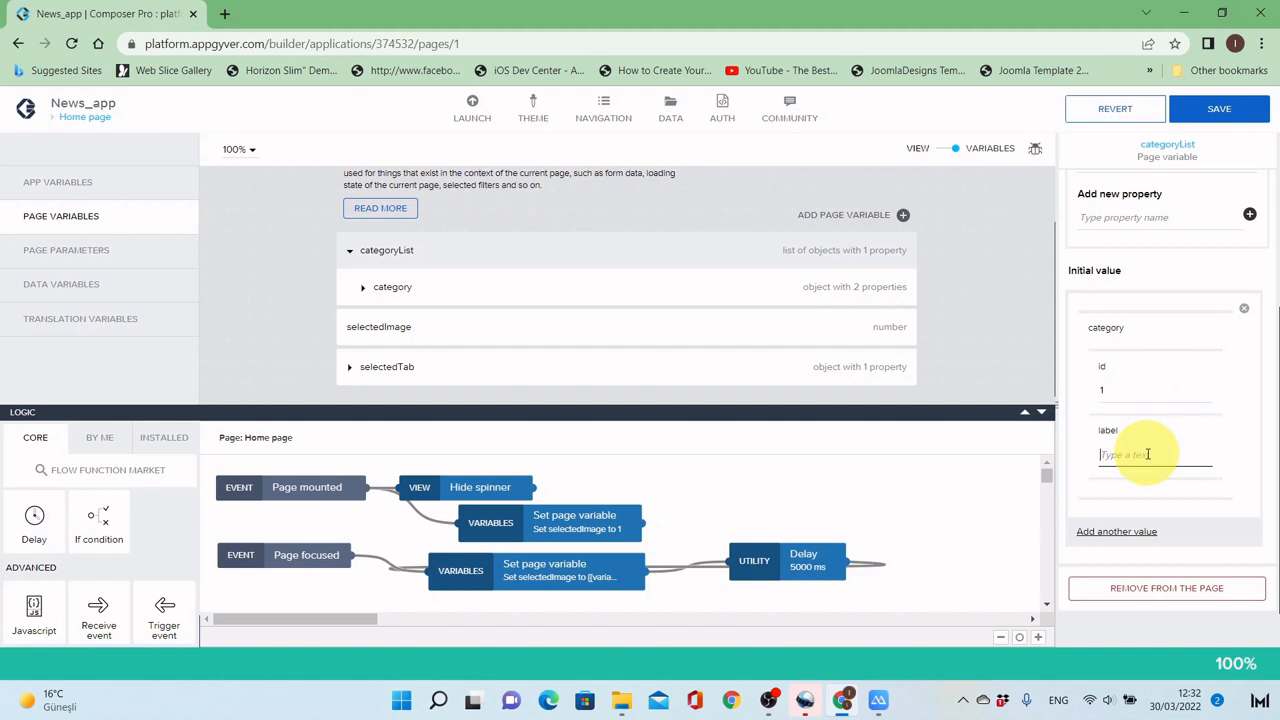
text(All)
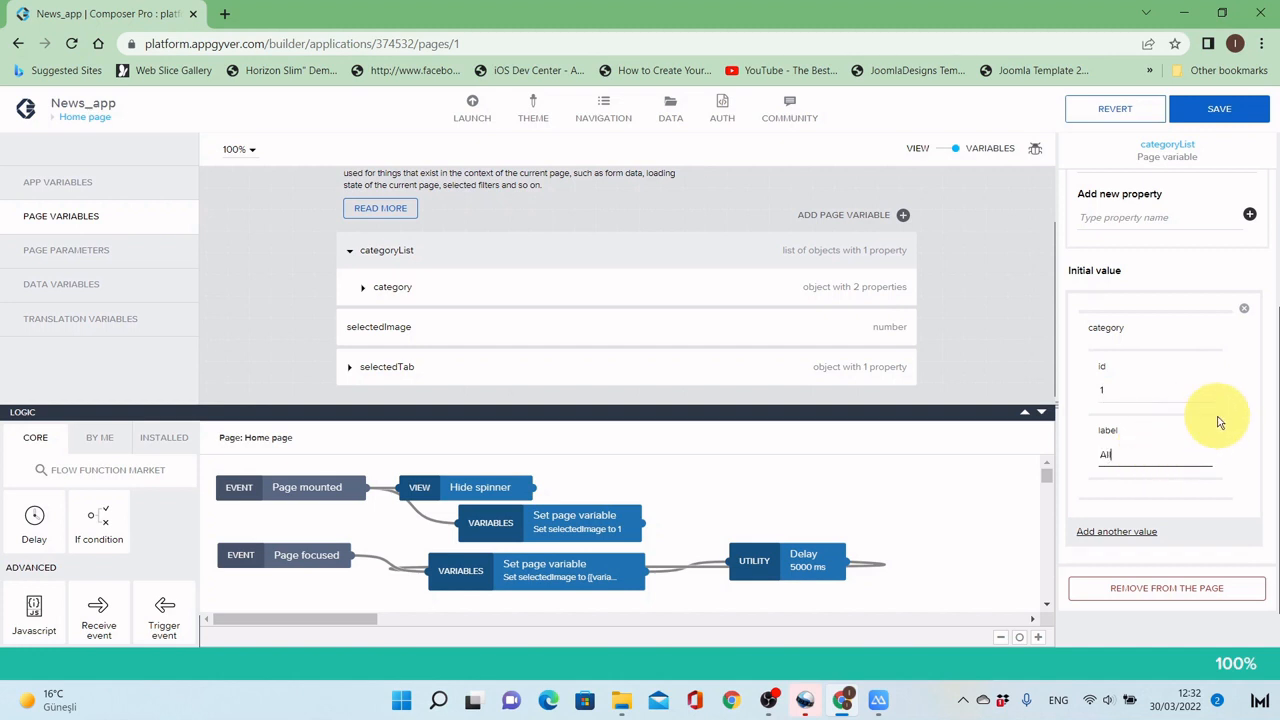
text( news)
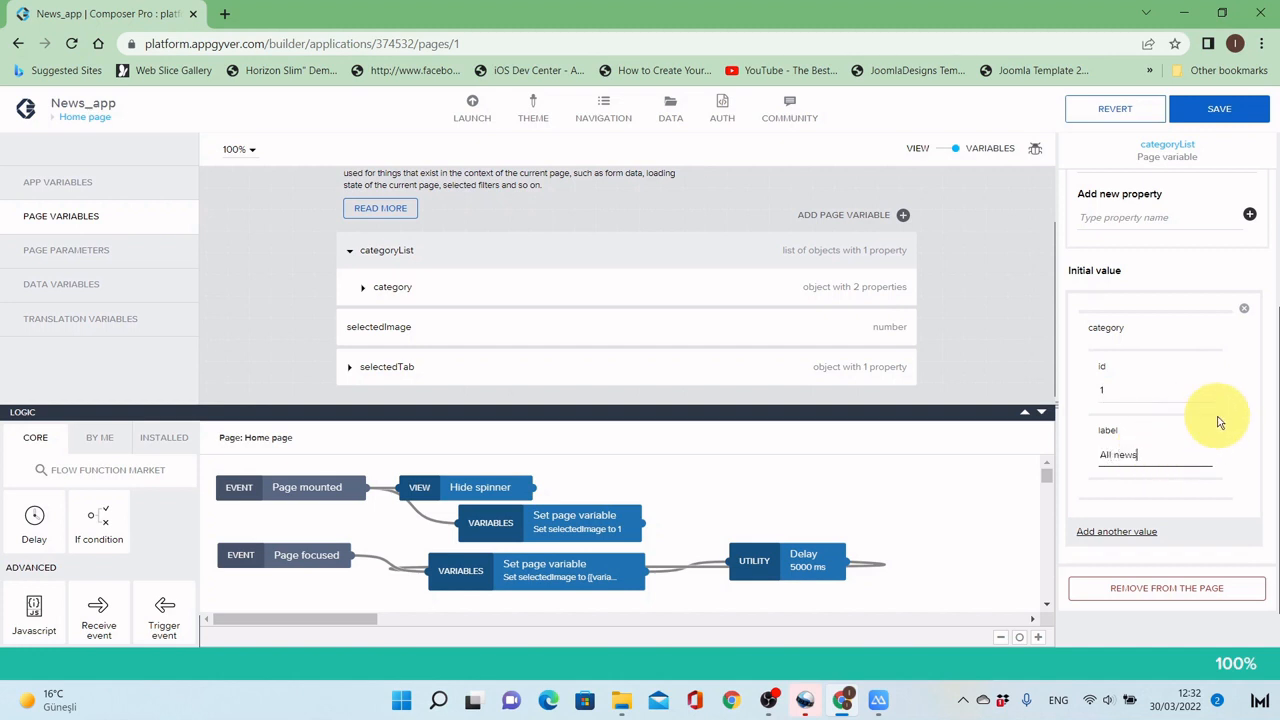
click(1150, 531)
scroll(1180, 440, down, 3)
click(1163, 380)
text(2)
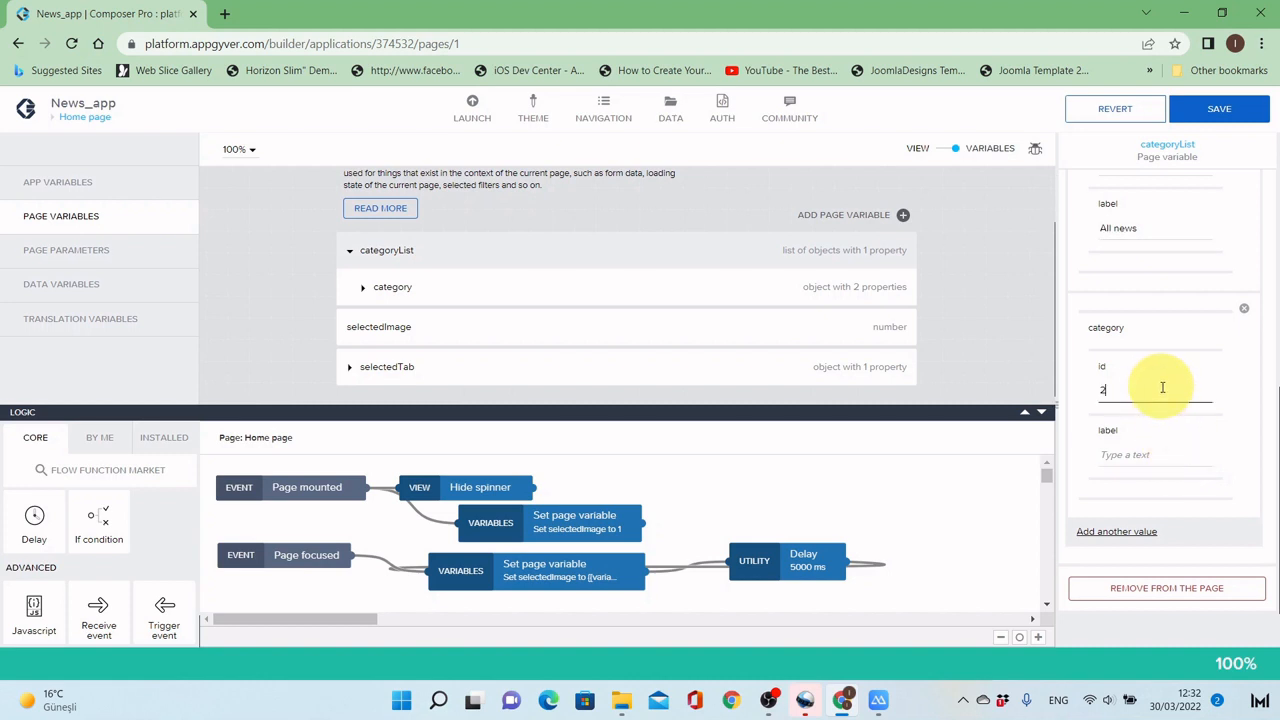
click(1158, 455)
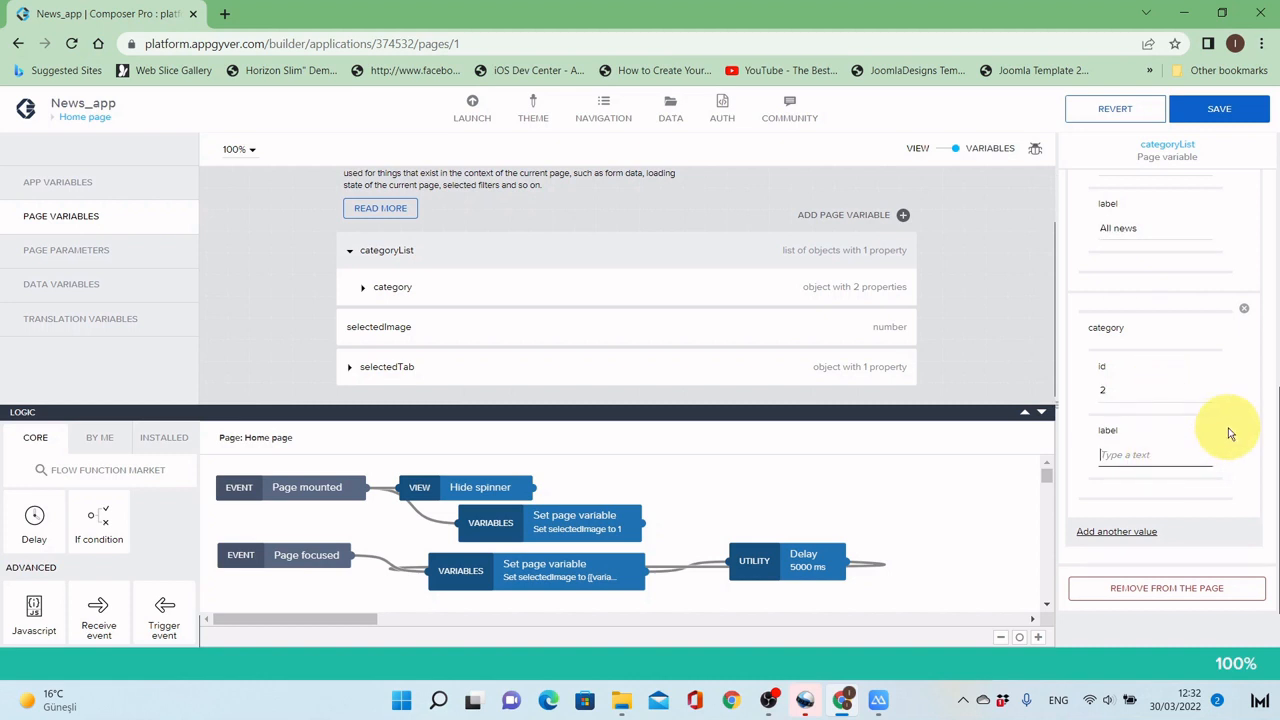
text(Business)
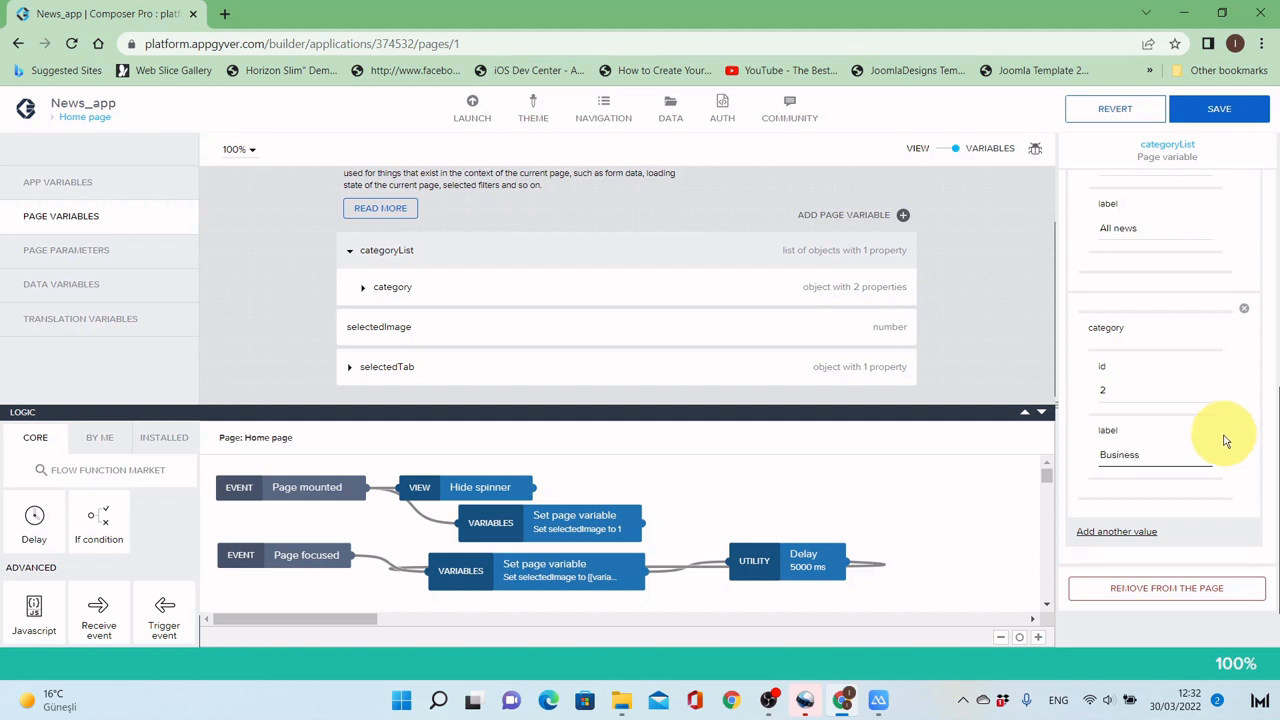
Step: Add category entries id 3 'Politics' and id 4 'Tech'
click(1135, 531)
scroll(1155, 480, down, 3)
click(1139, 393)
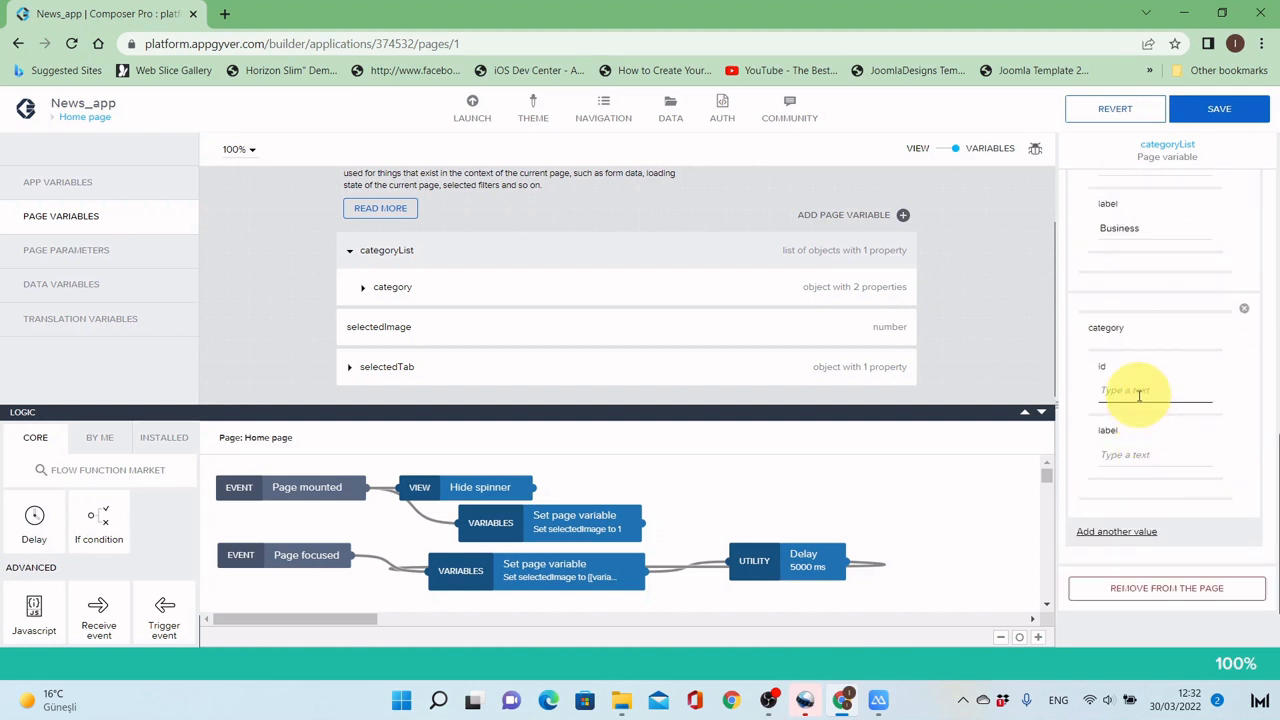
text(3)
click(1143, 452)
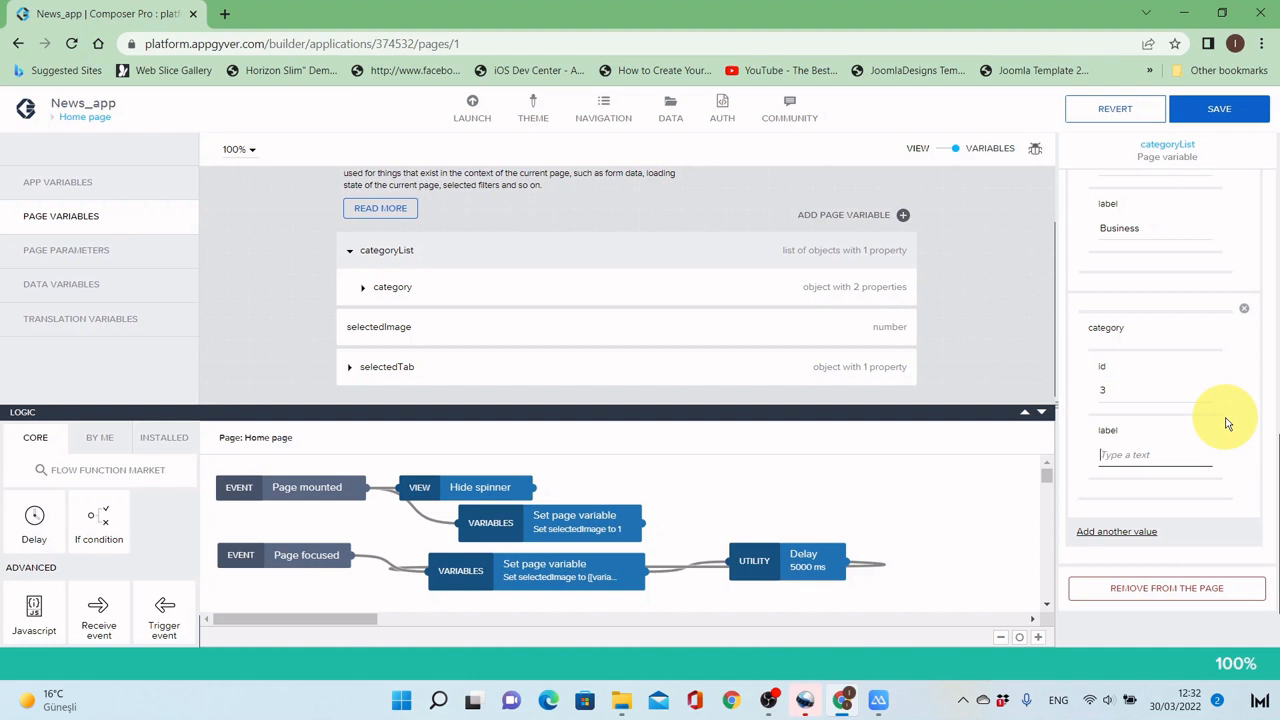
text(Politics)
click(1140, 531)
scroll(1154, 528, down, 2)
click(1147, 452)
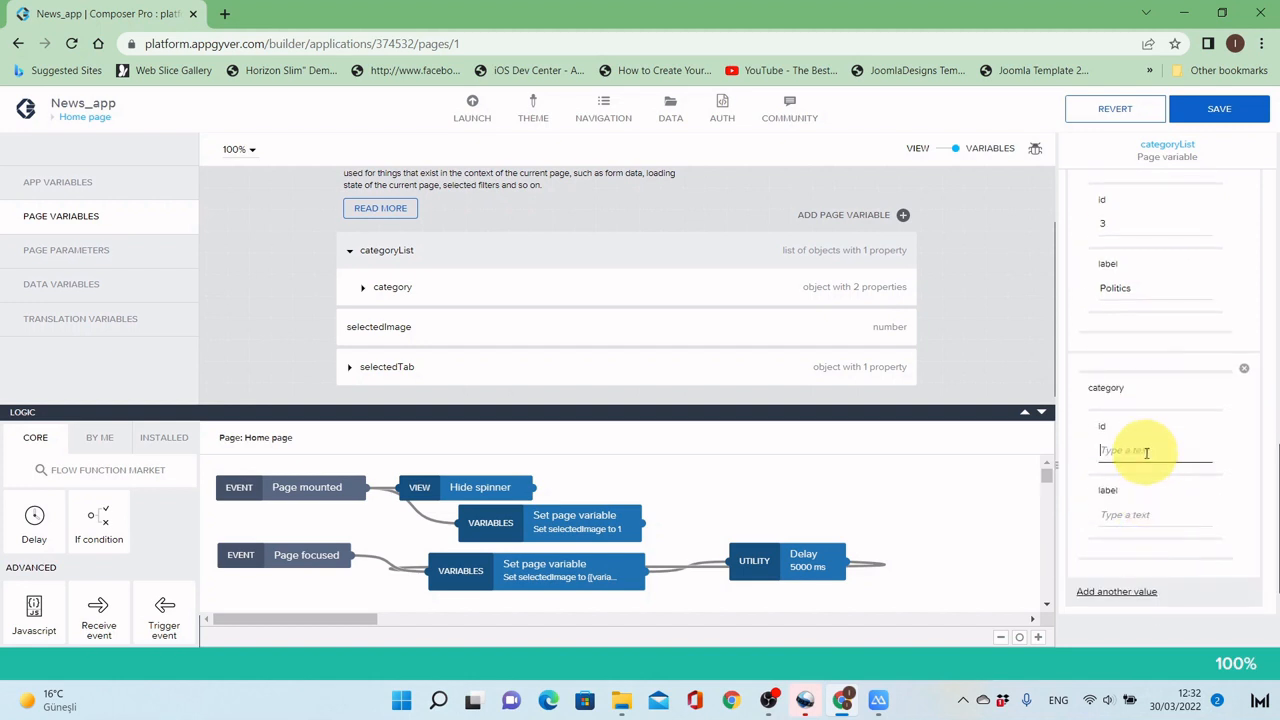
text(4)
click(1163, 510)
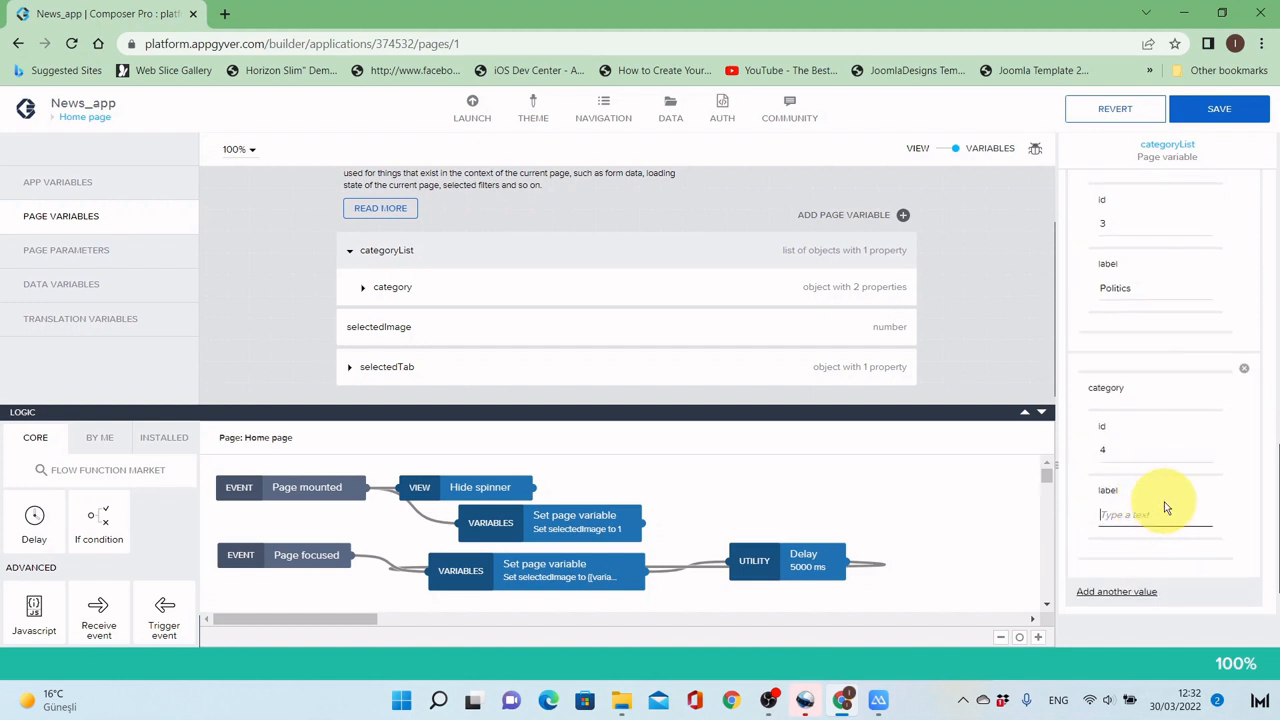
text(Tech)
Step: Add category entry id 5 'Science', moving the label text mistakenly typed into the id field
scroll(1165, 508, down, 1)
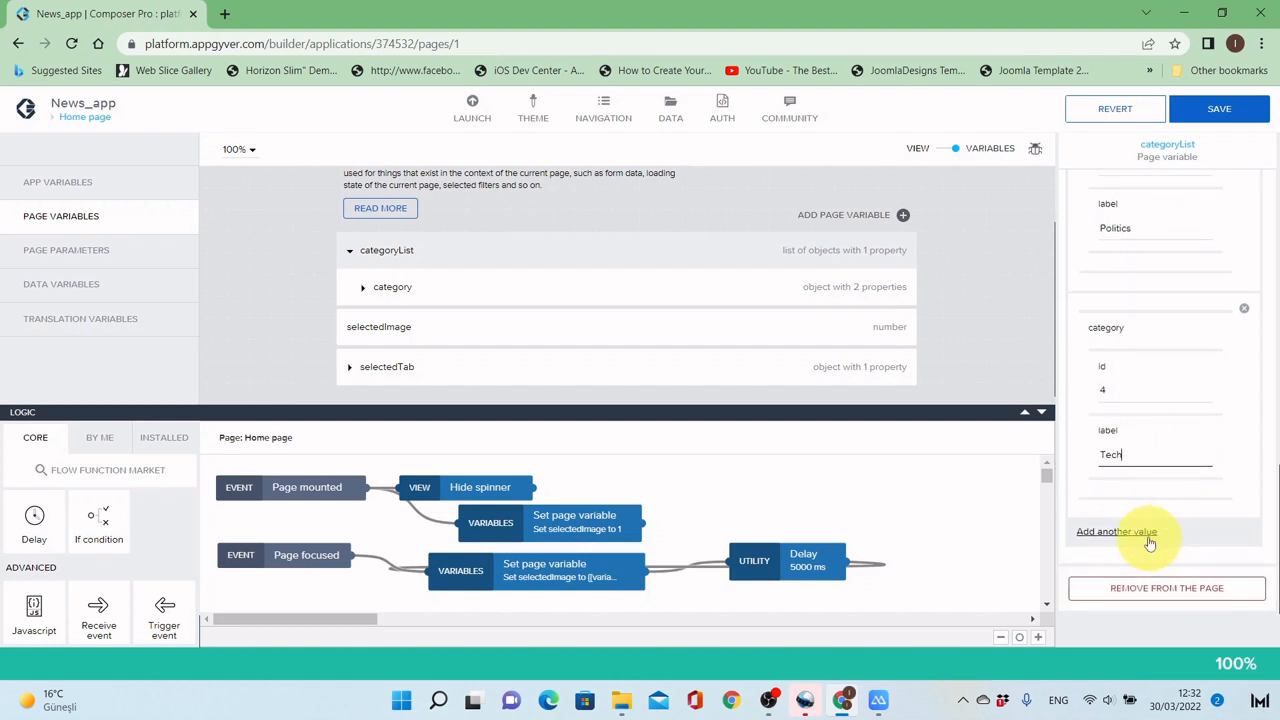
click(1143, 529)
scroll(1163, 514, down, 2)
click(1157, 397)
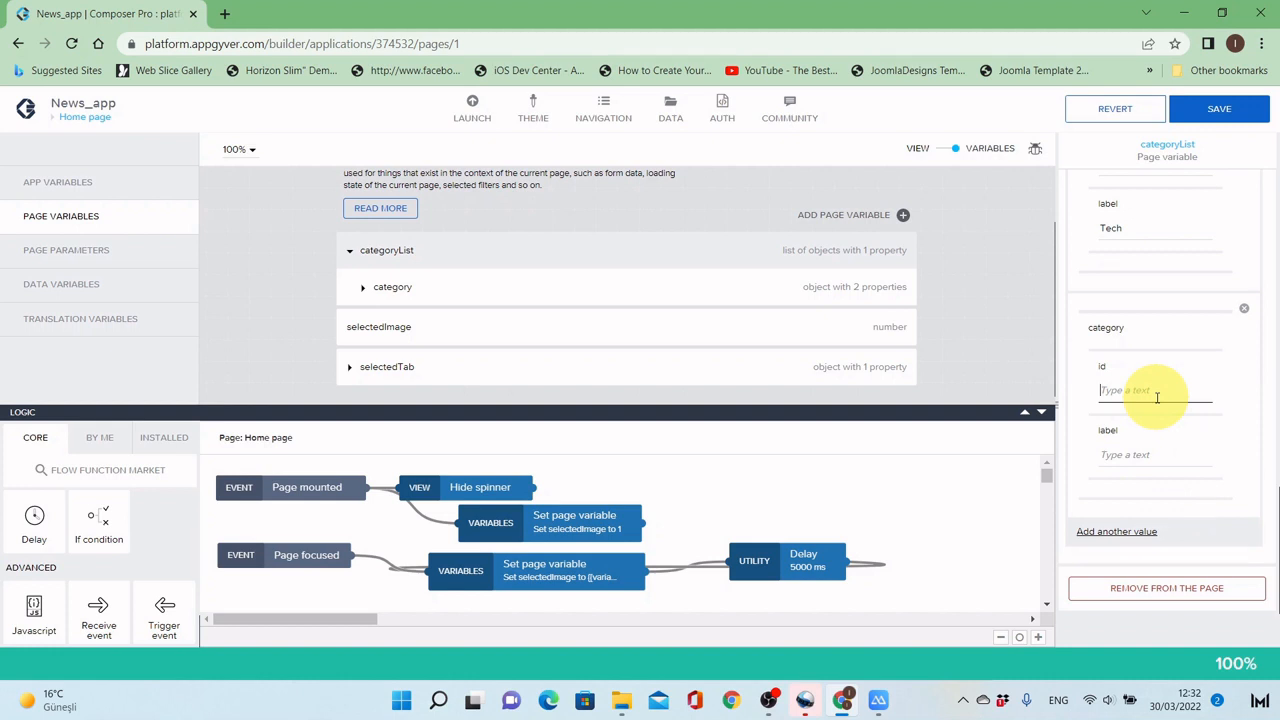
text(Sc)
double_click(1157, 397)
key(ctrl+x)
click(1151, 445)
key(ctrl+v)
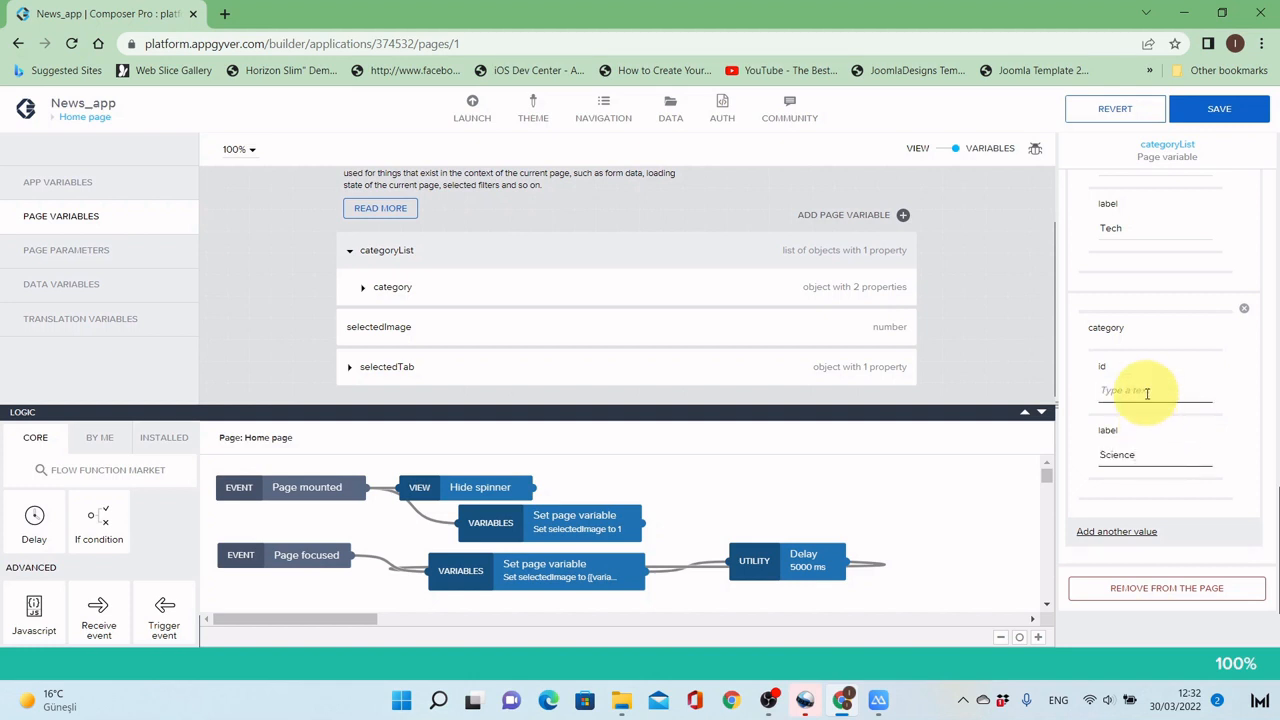
click(1147, 393)
text(5)
Step: Add entries id 6 'Sports' and id 7 'Entertainment', then collapse categoryList
click(1118, 530)
scroll(1145, 500, down, 2)
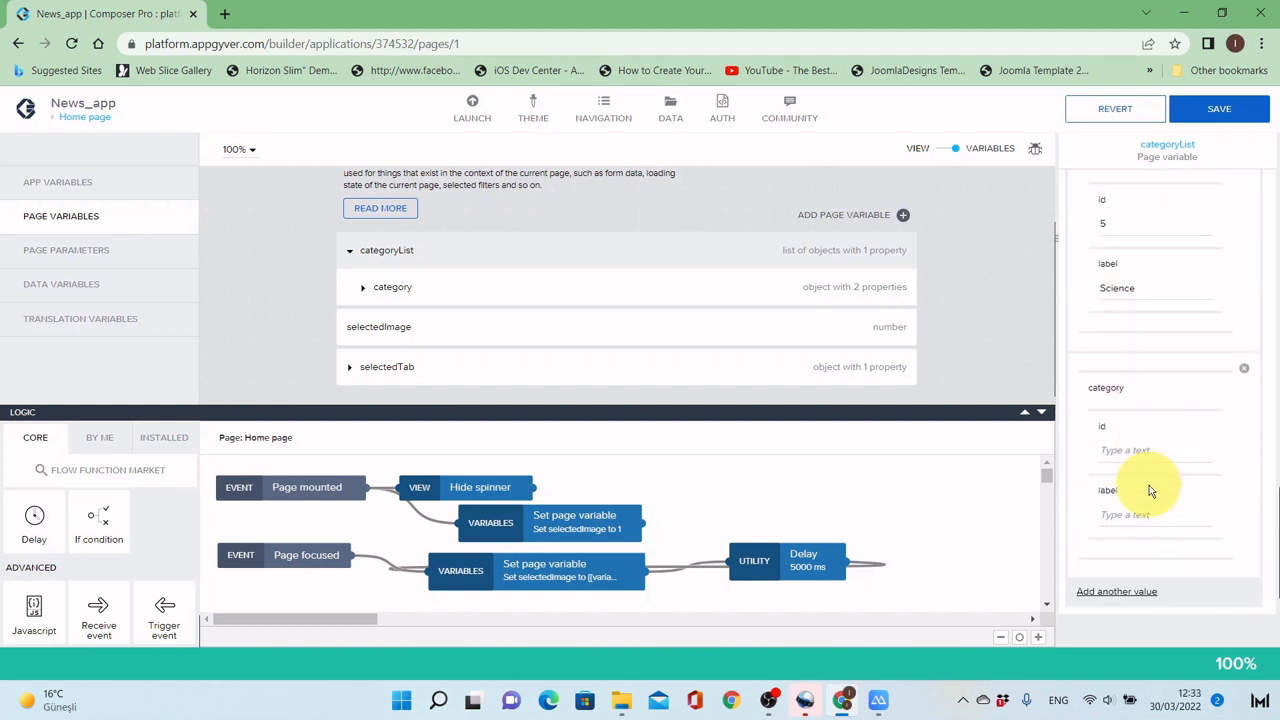
click(1146, 448)
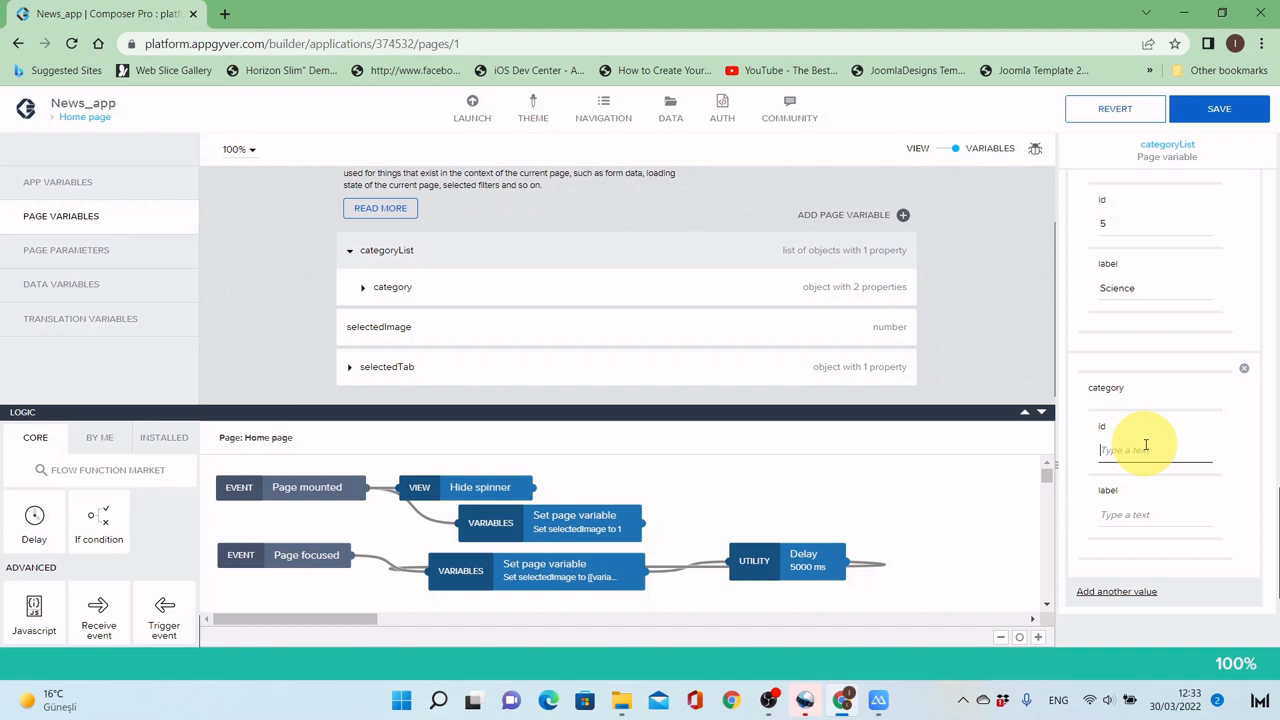
text(6)
key(Tab)
text(Spo)
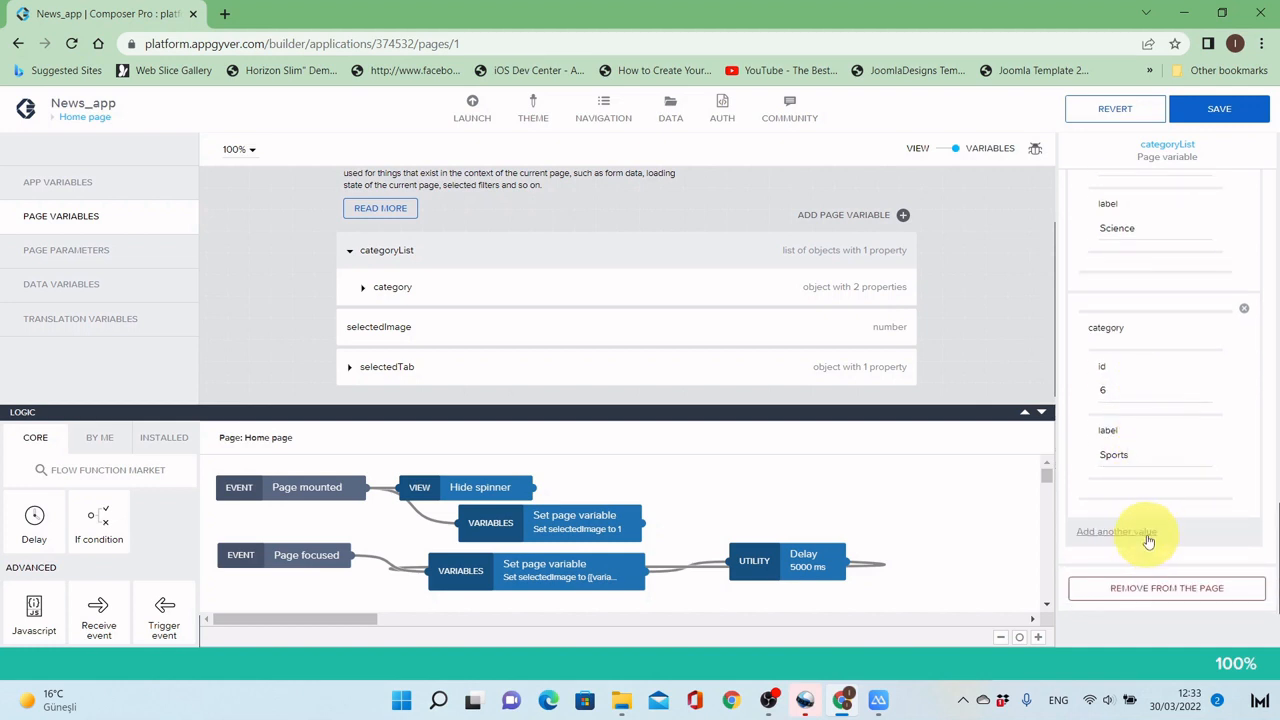
click(1141, 533)
click(1153, 457)
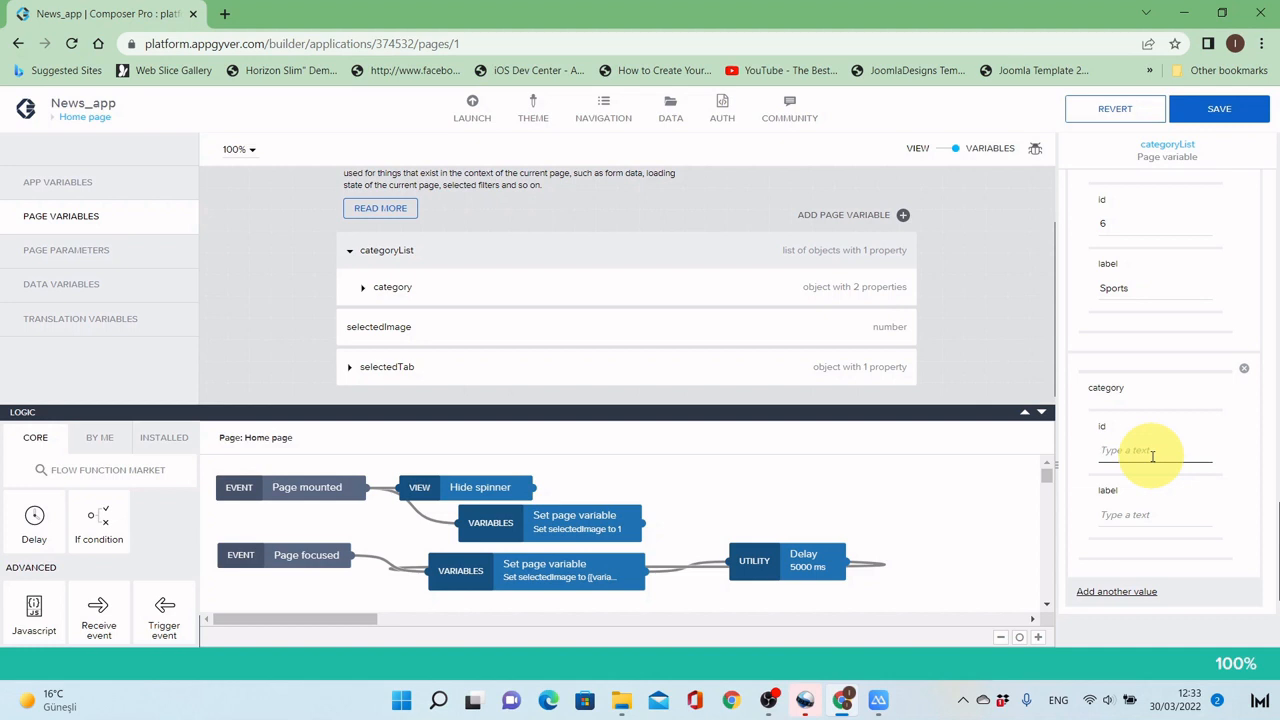
text(7)
key(Tab)
text(En)
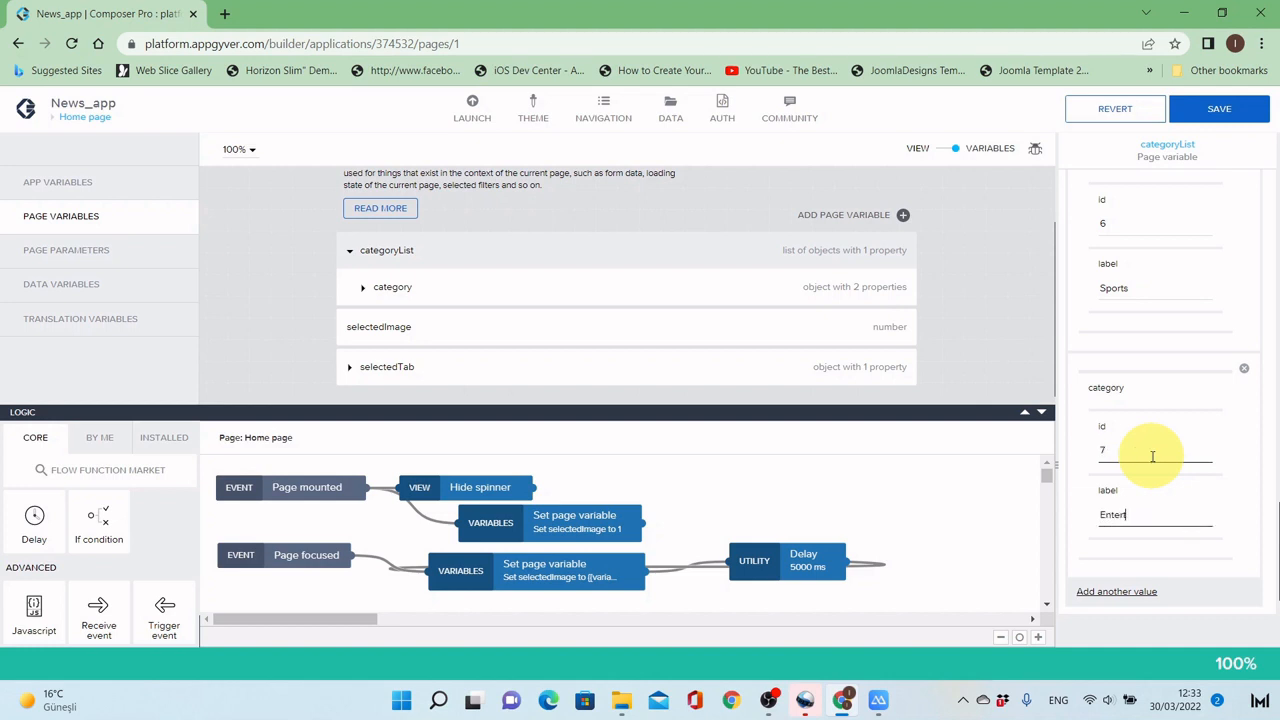
text(tertainment)
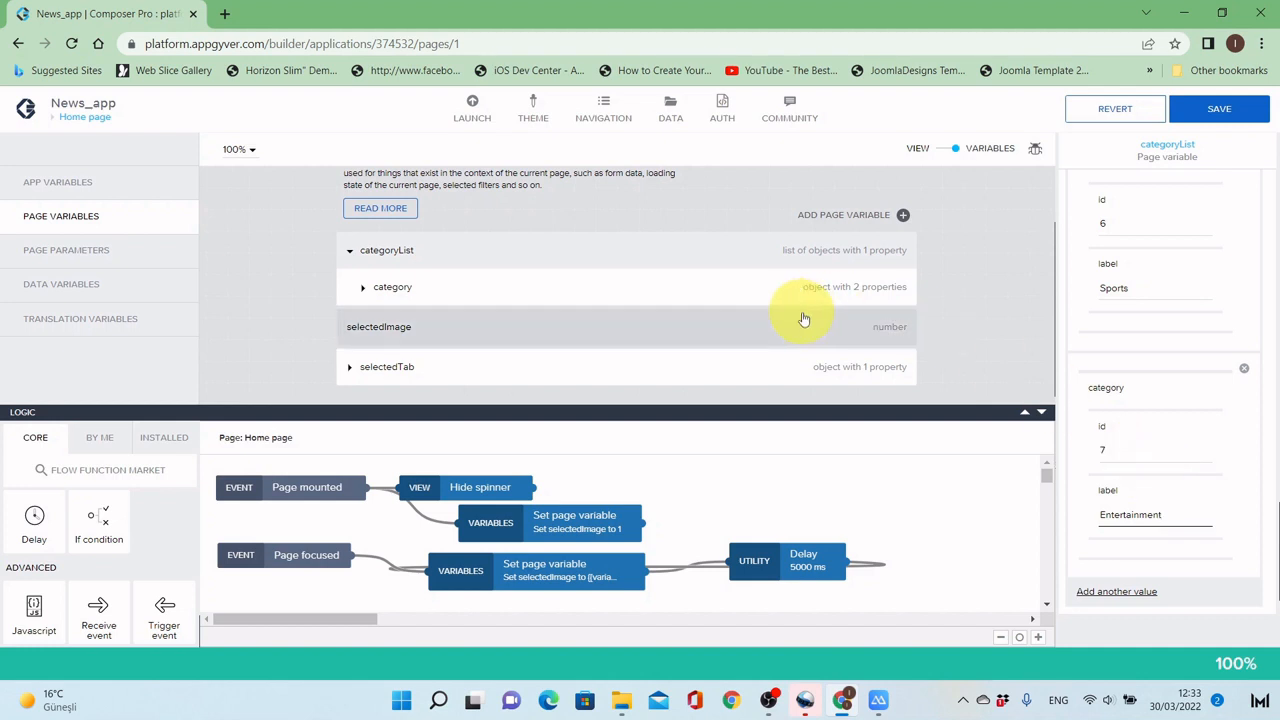
click(350, 252)
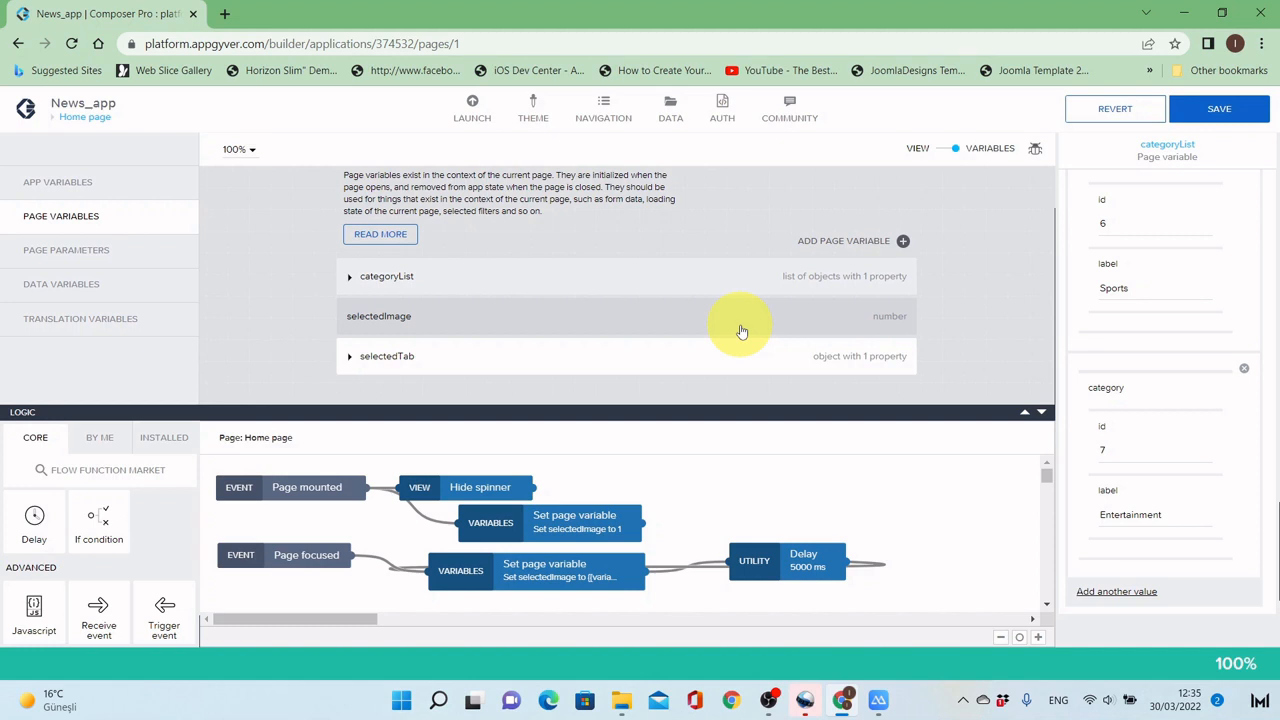
Step: Add a Set page variable step wired to the tabs' 'Active tab id' changed event
click(943, 152)
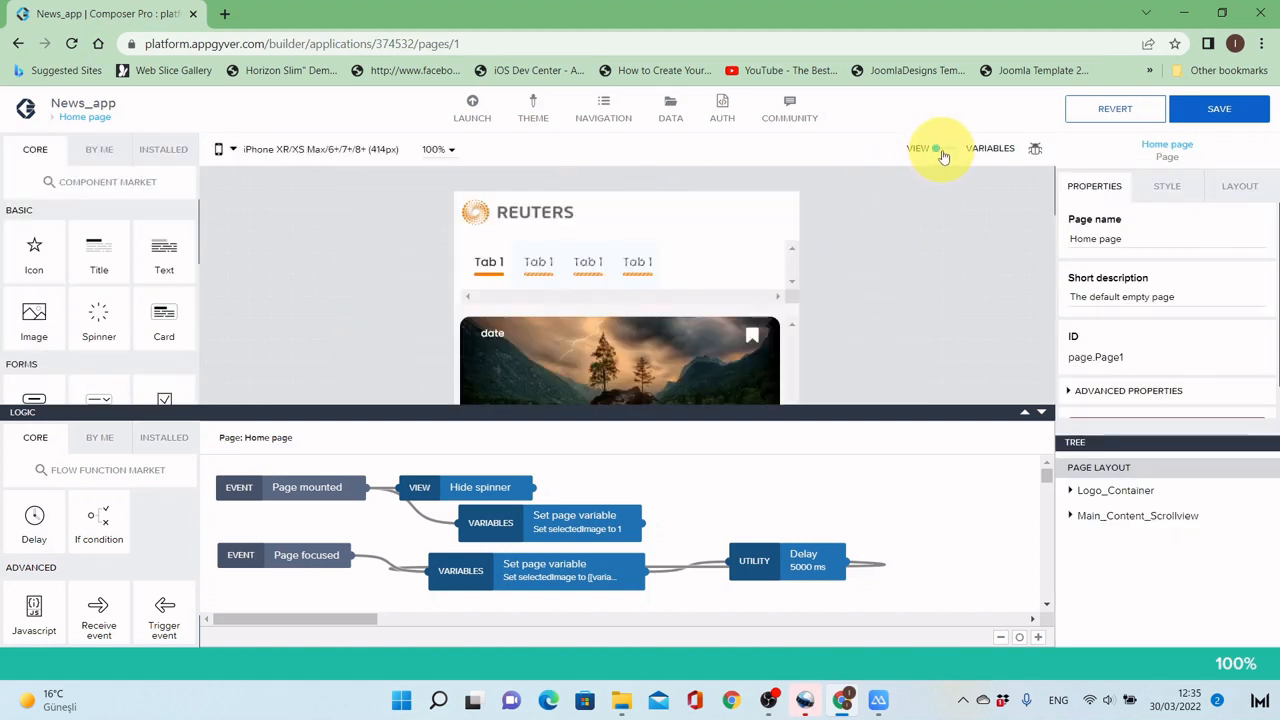
click(741, 270)
click(537, 429)
scroll(110, 520, down, 5)
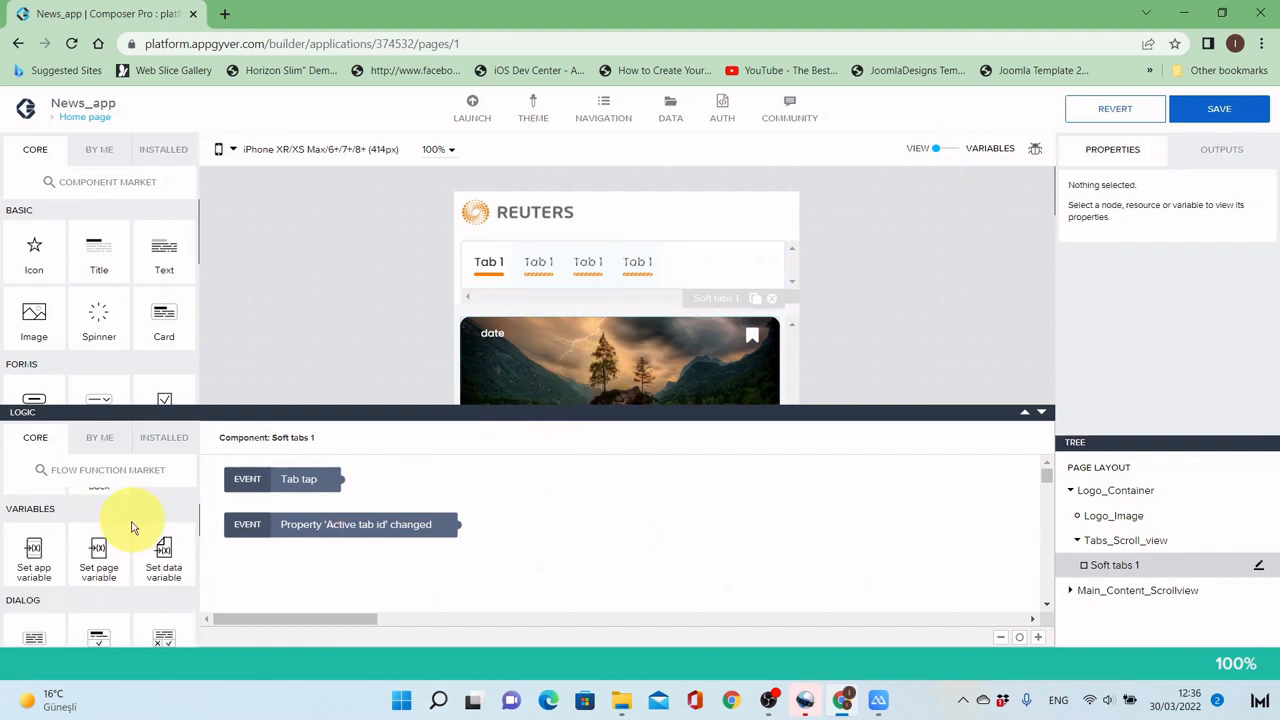
drag(103, 548, 577, 522)
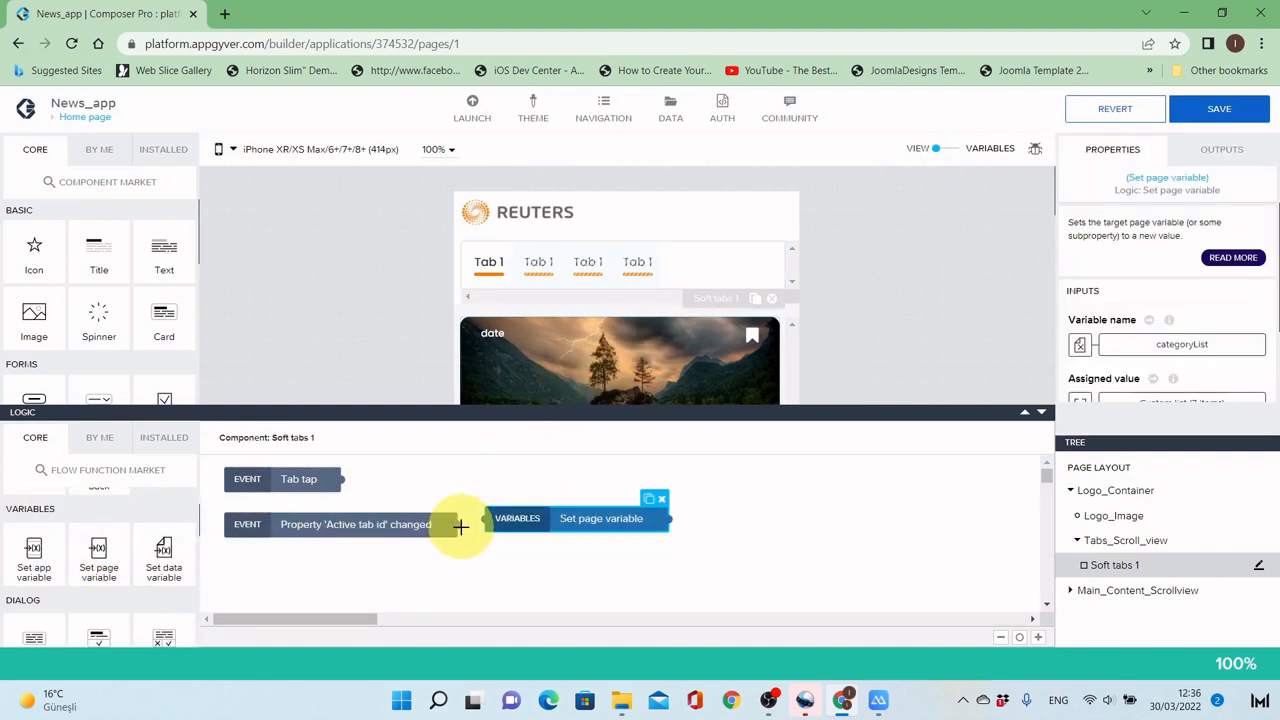
drag(457, 525, 571, 520)
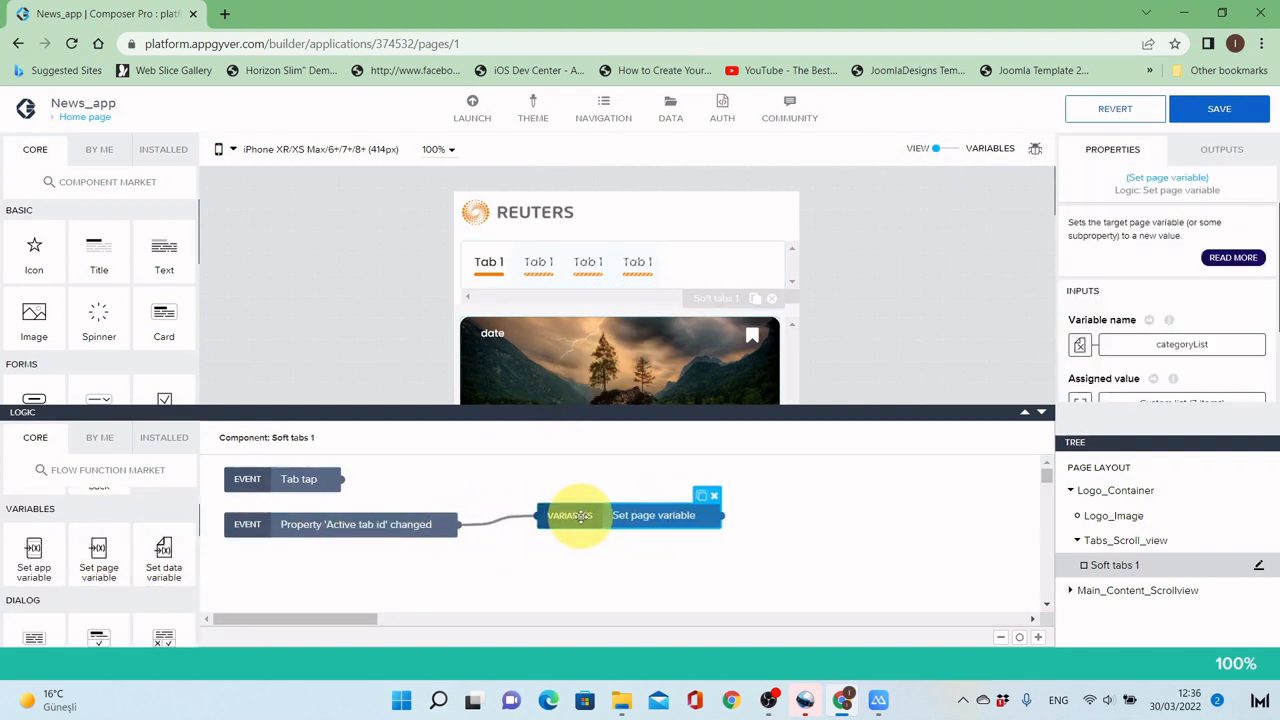
Step: Bind the step's Variable name to the page variable selectedTab
click(1145, 343)
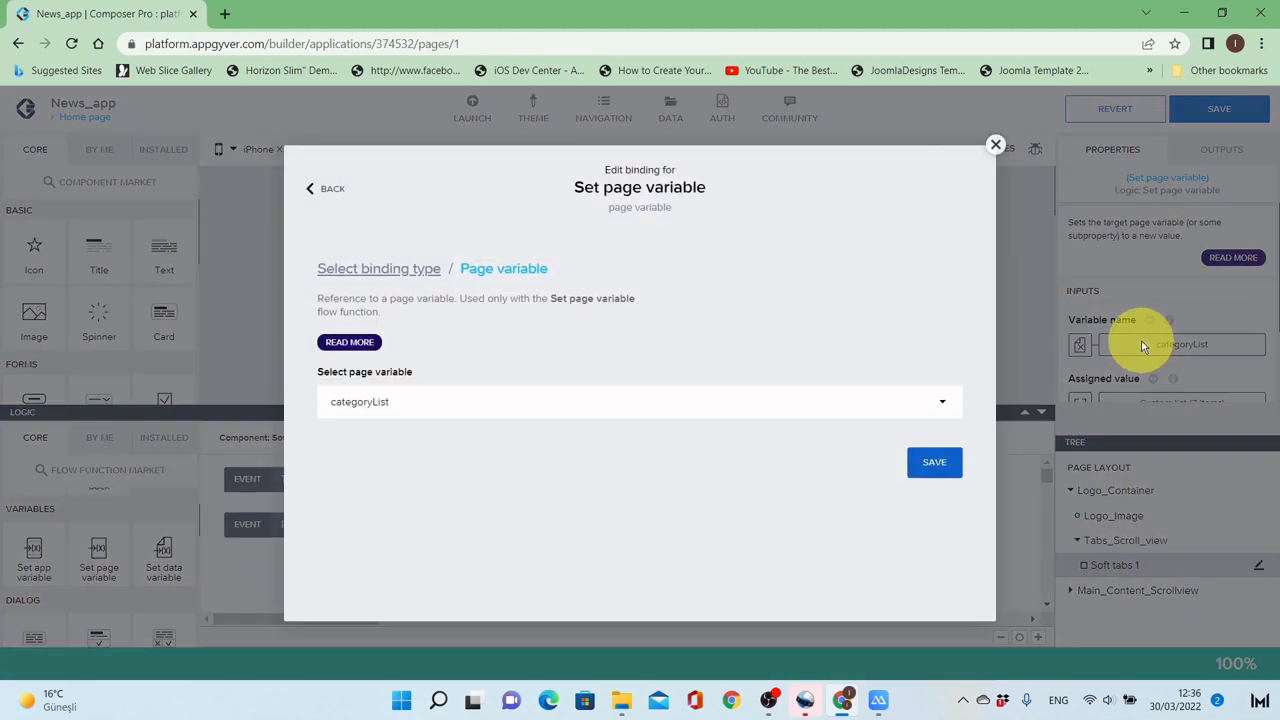
click(824, 388)
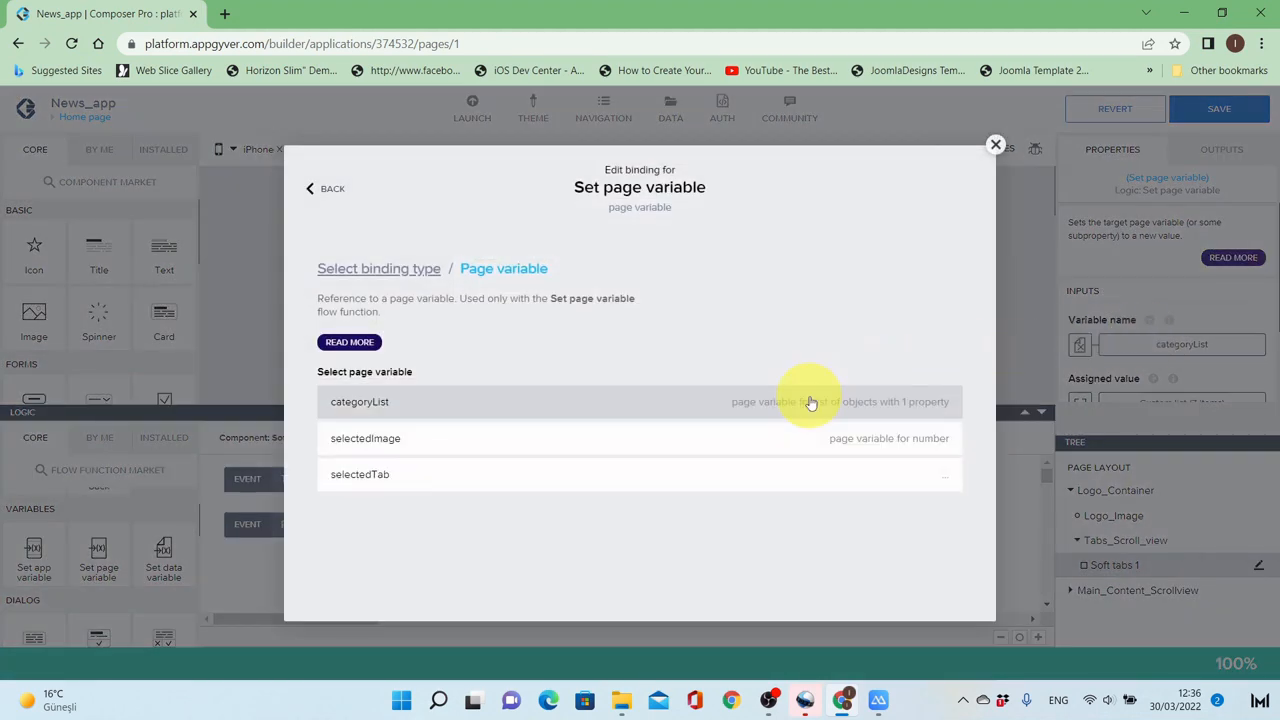
click(733, 472)
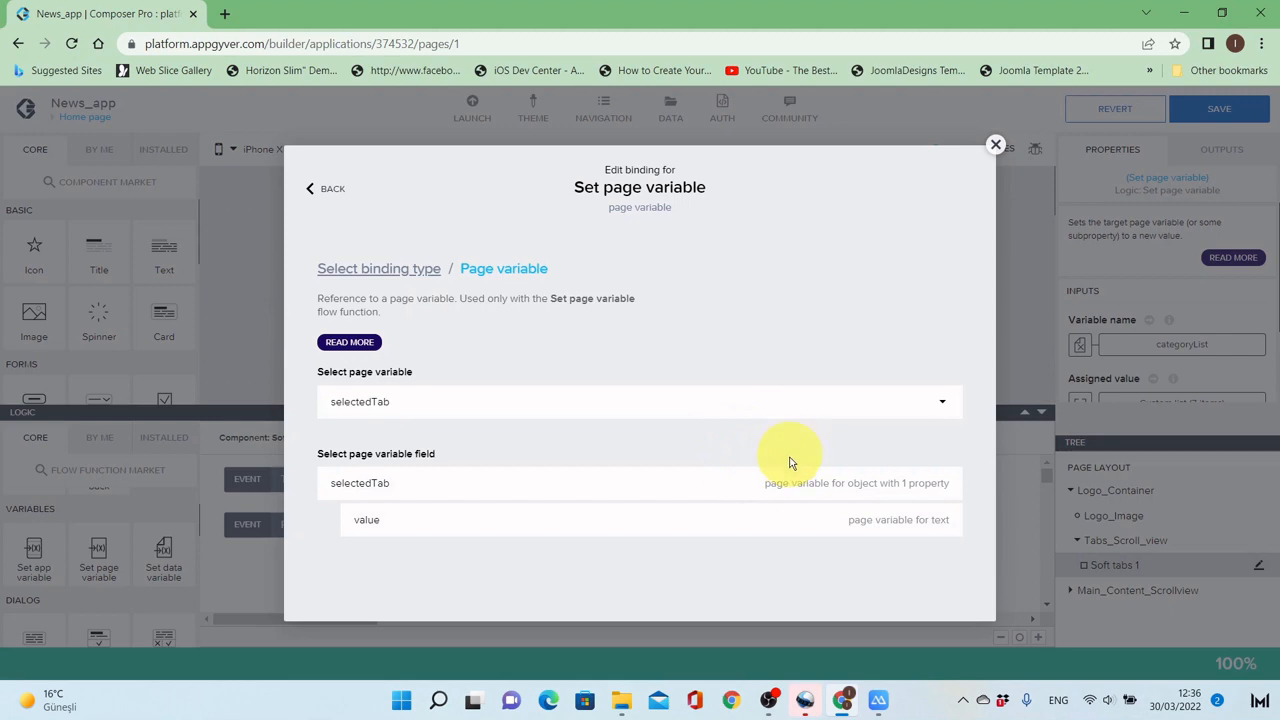
click(774, 485)
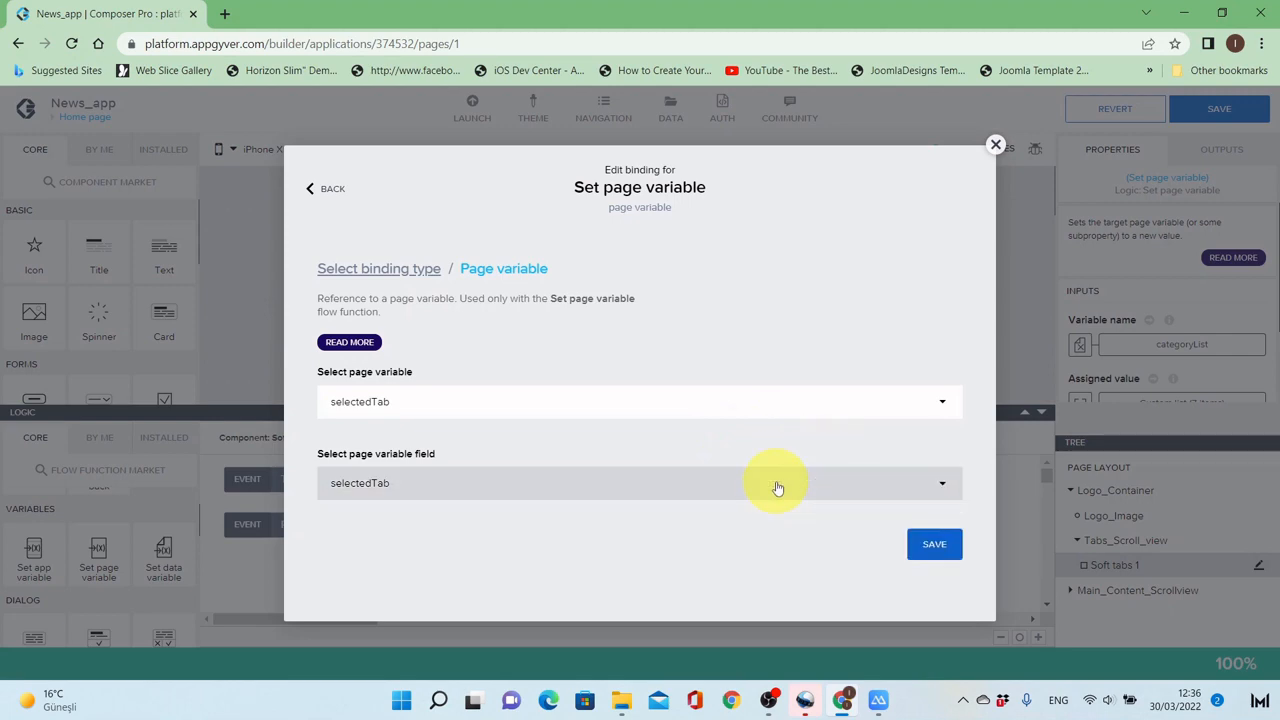
click(934, 545)
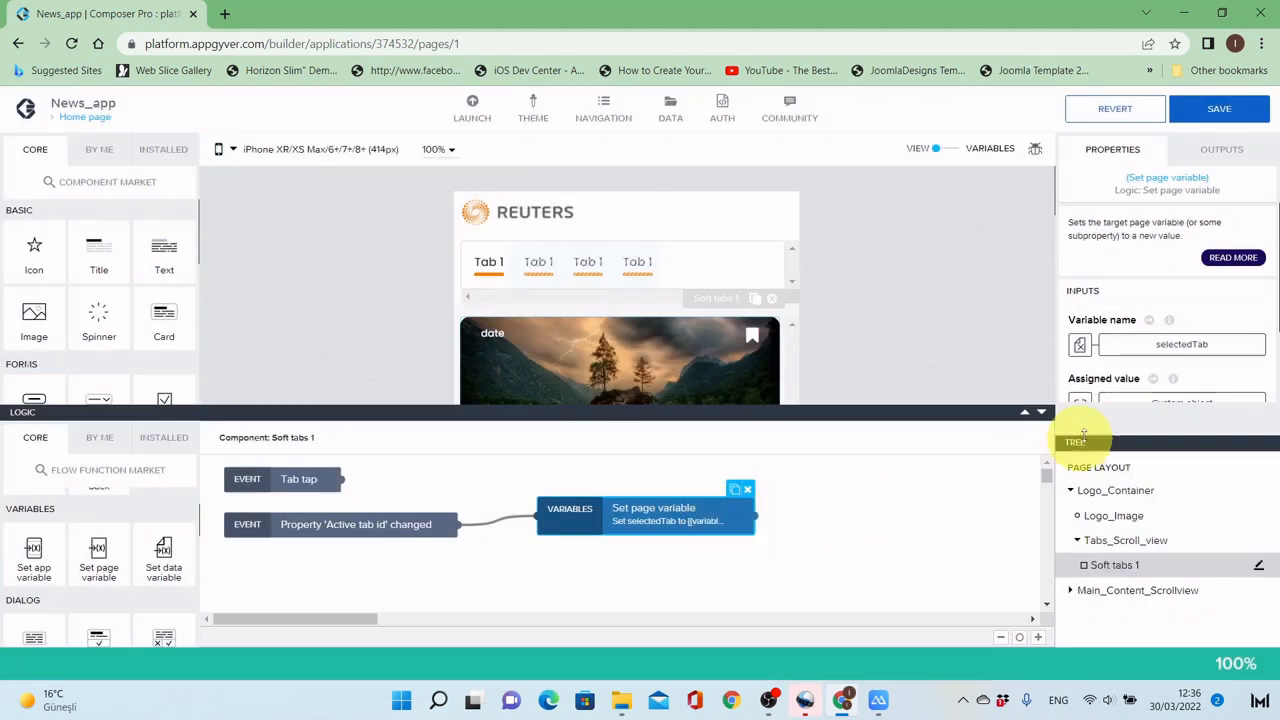
Step: Bind Assigned value to the Receive event's Event object
scroll(1138, 383, down, 1)
click(1080, 297)
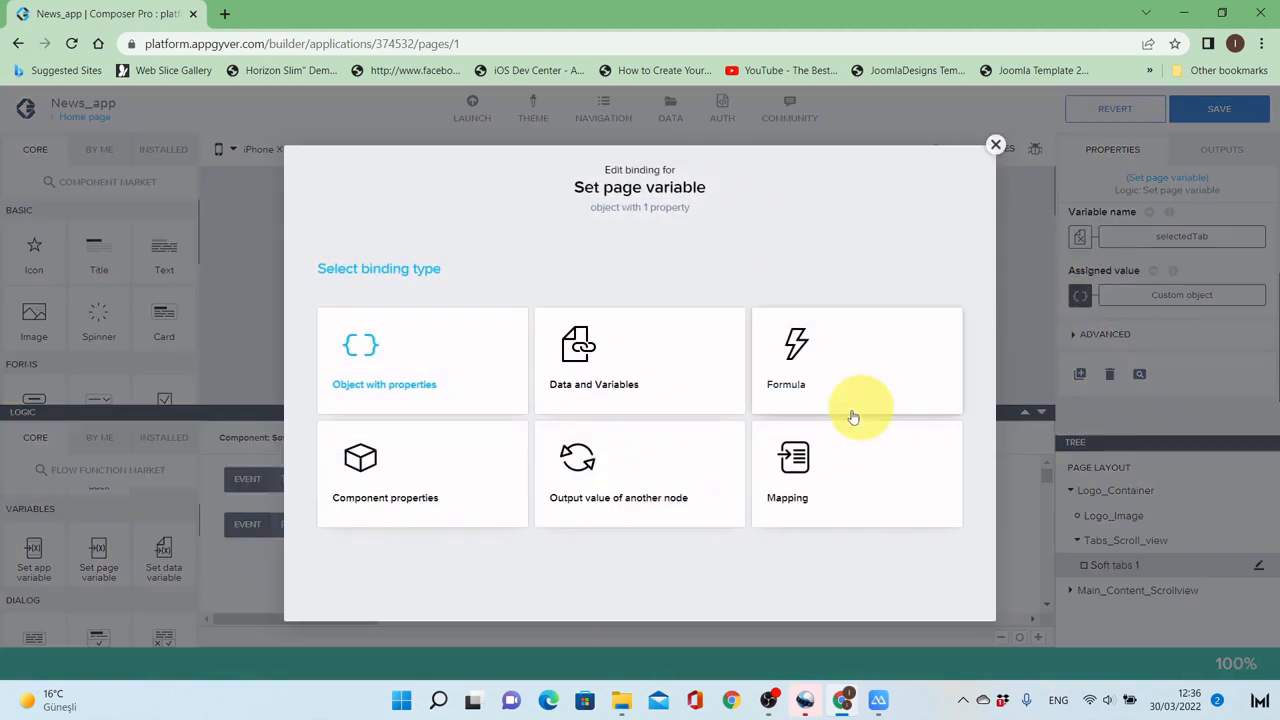
click(655, 472)
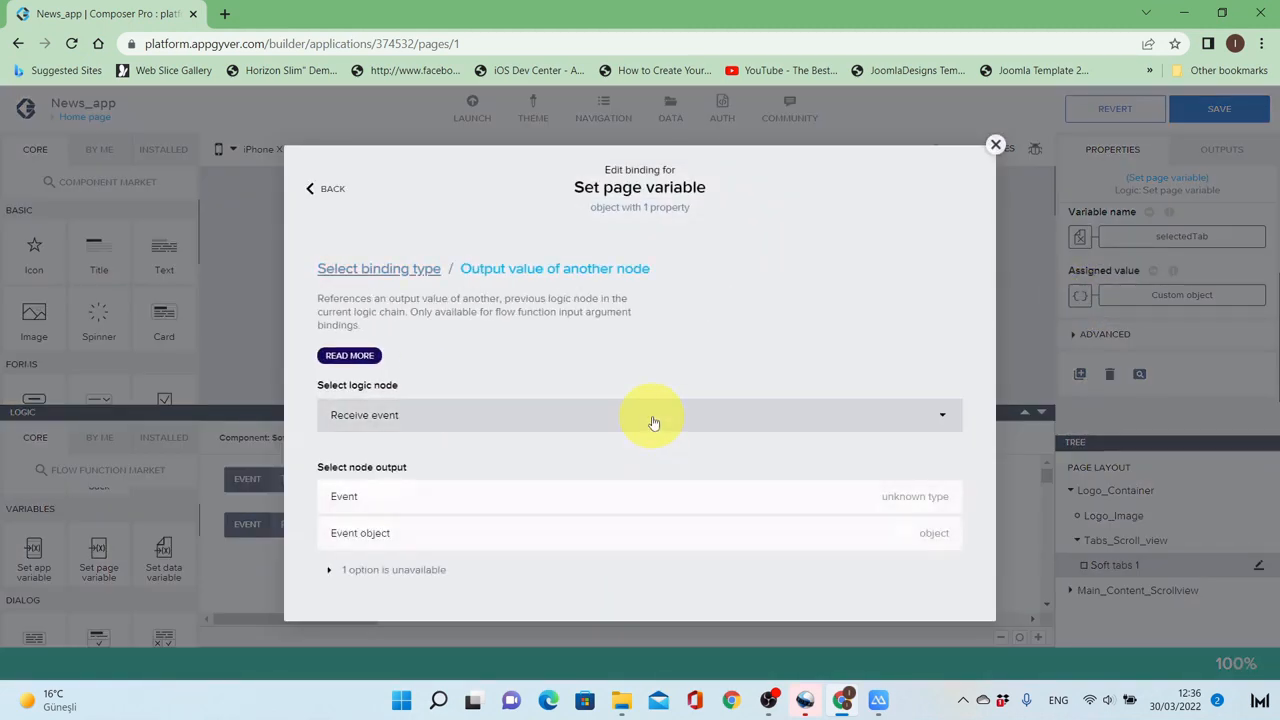
click(580, 535)
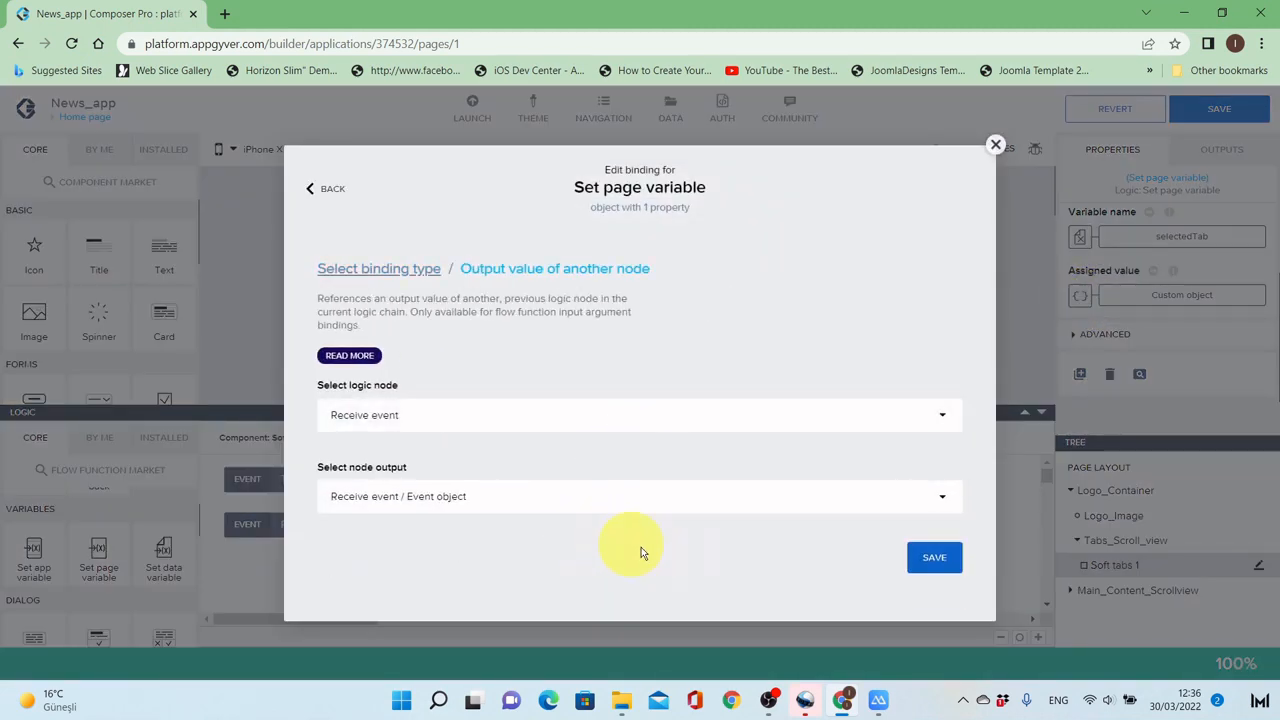
click(930, 557)
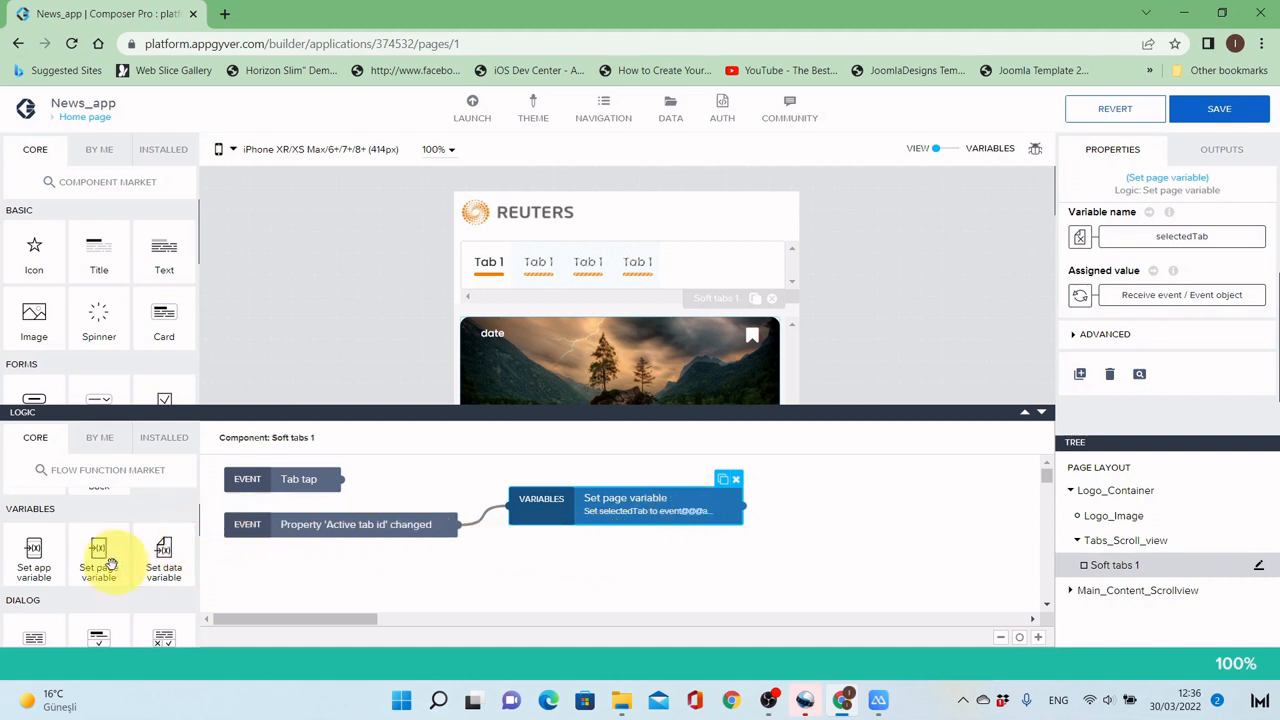
Step: Add a Get record collection step connected after Set page variable
scroll(100, 563, down, 3)
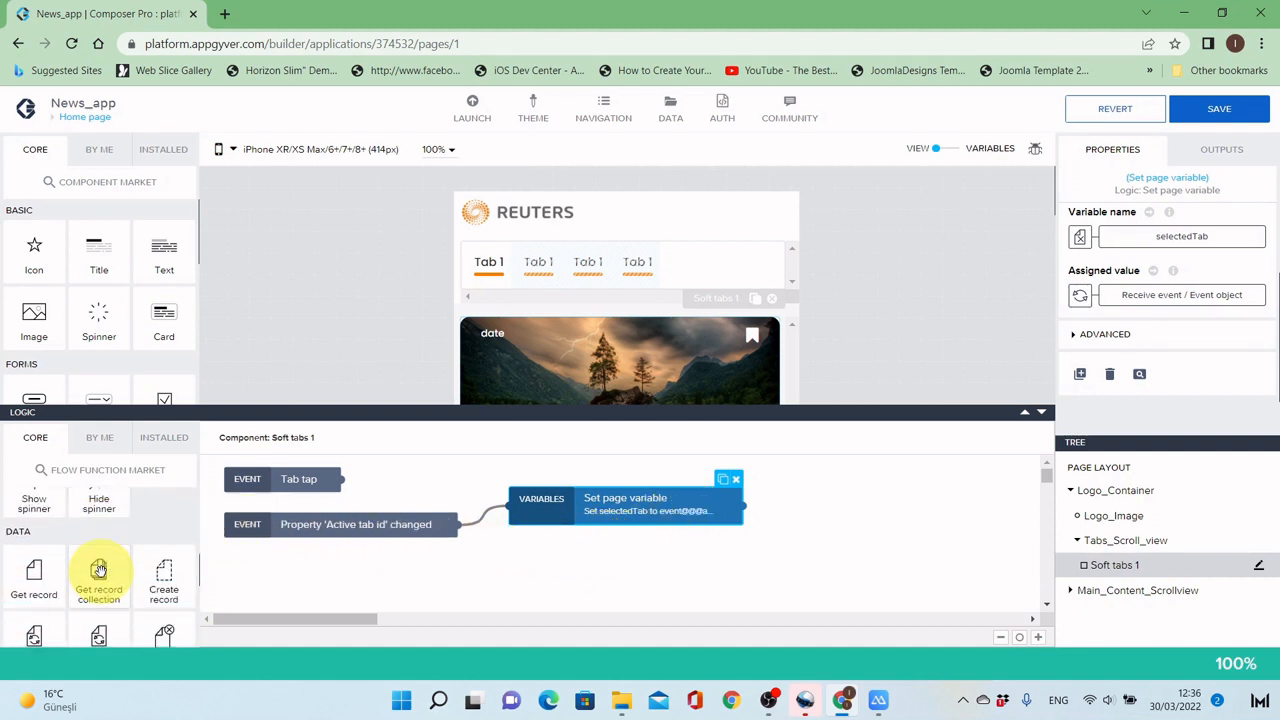
drag(99, 570, 852, 491)
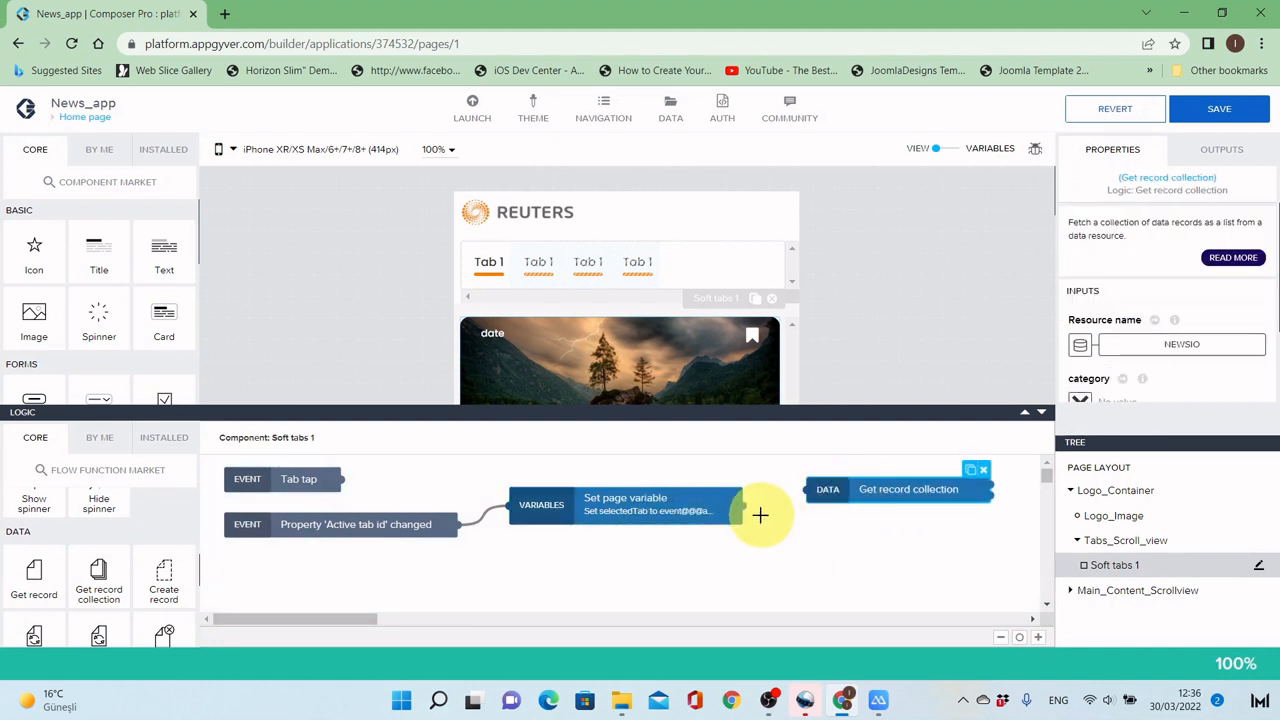
drag(748, 506, 543, 578)
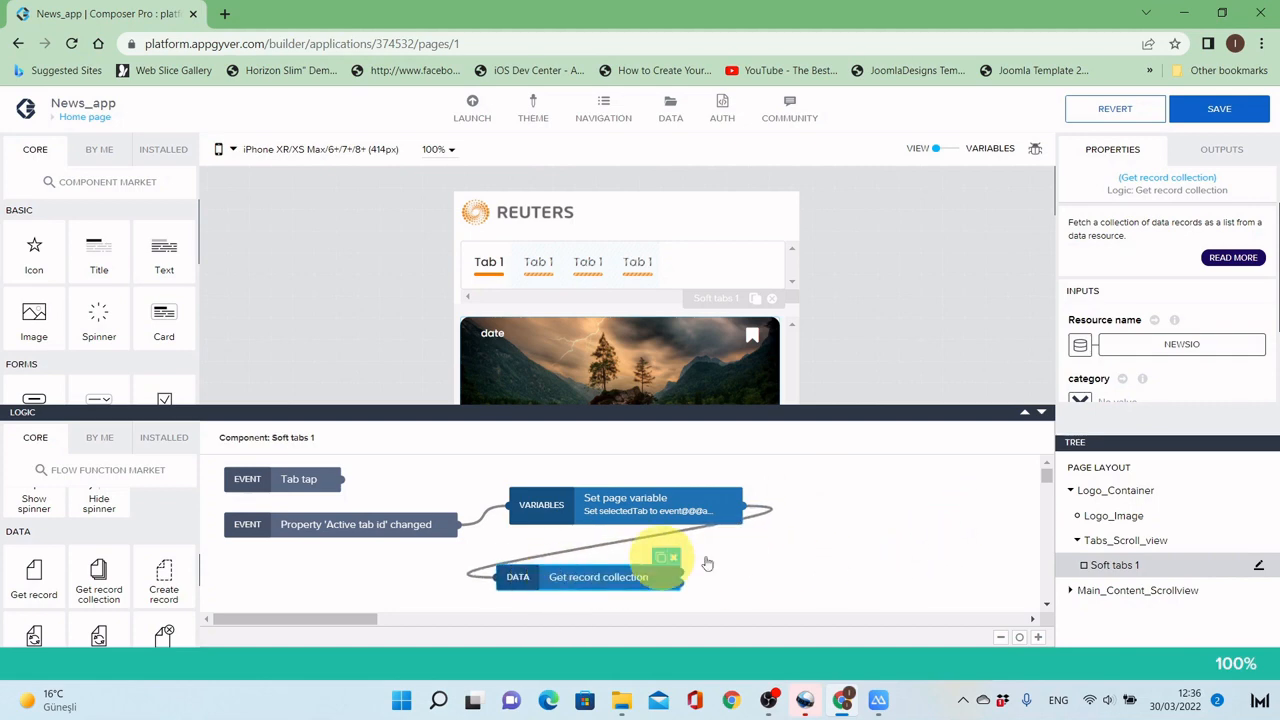
Step: Try binding the category filter to page variable selectedTab, then return to binding types and choose Formula
scroll(1140, 325, down, 1)
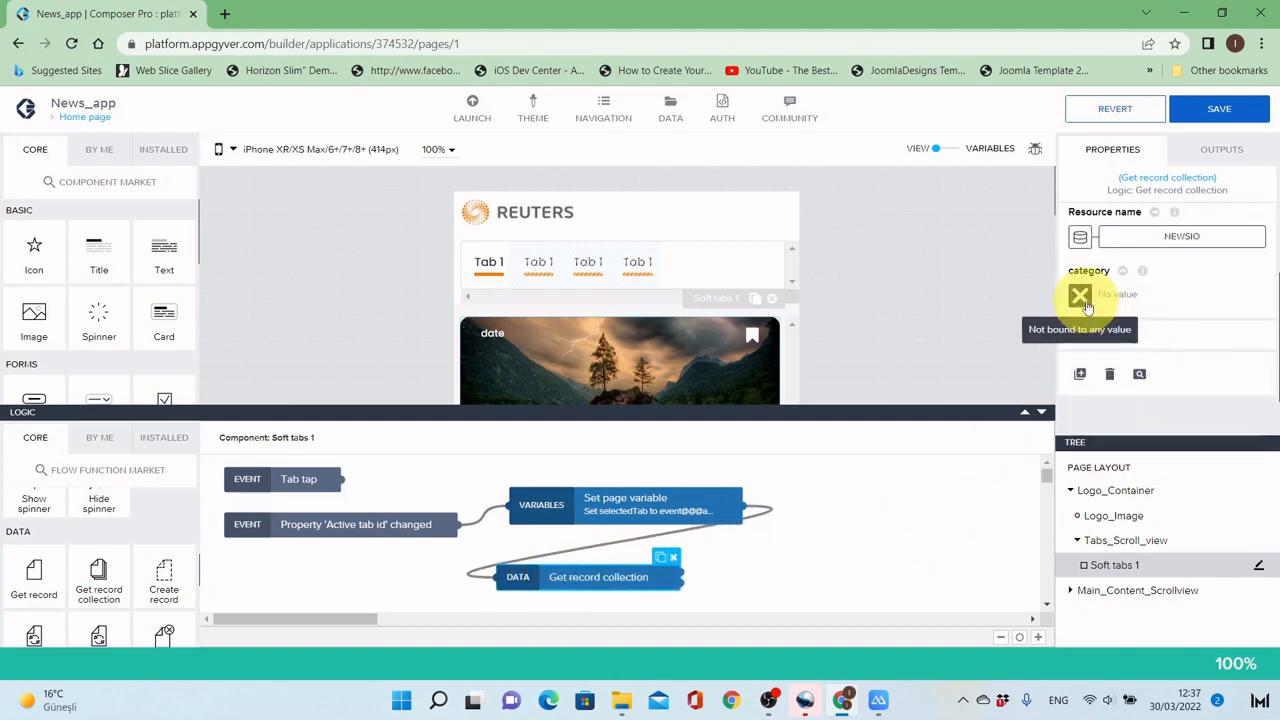
click(1085, 305)
click(845, 378)
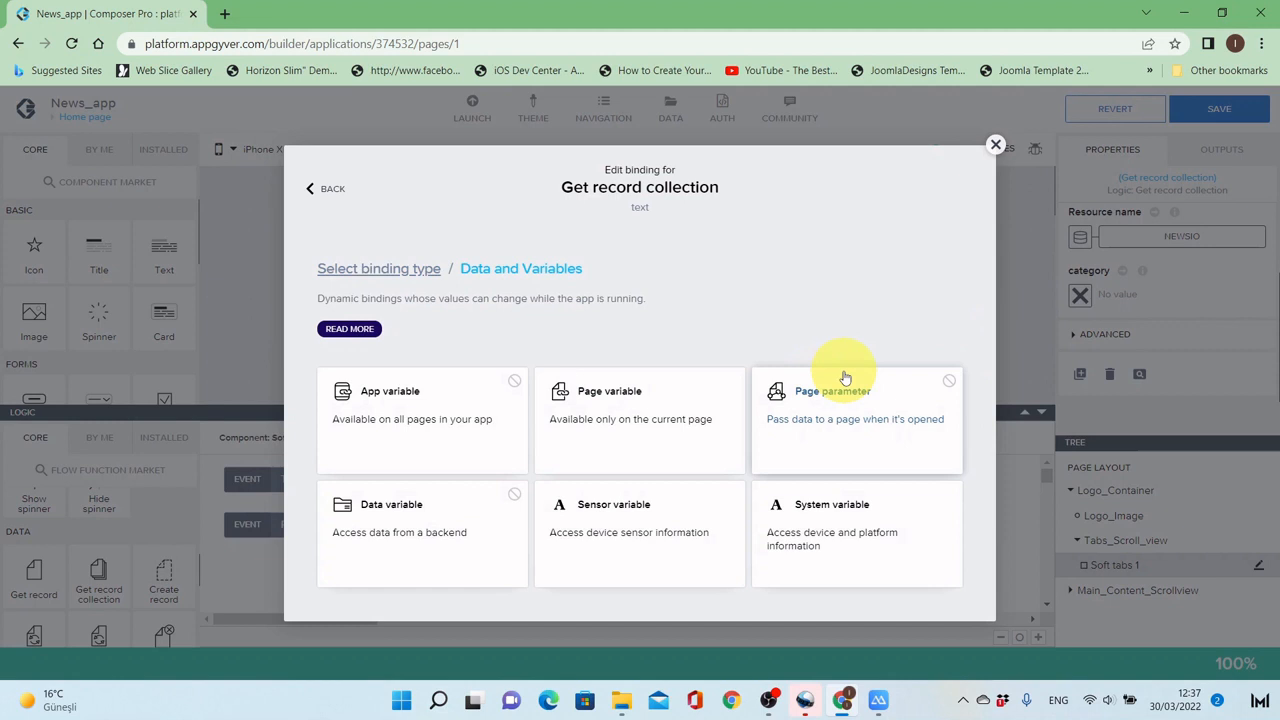
click(644, 428)
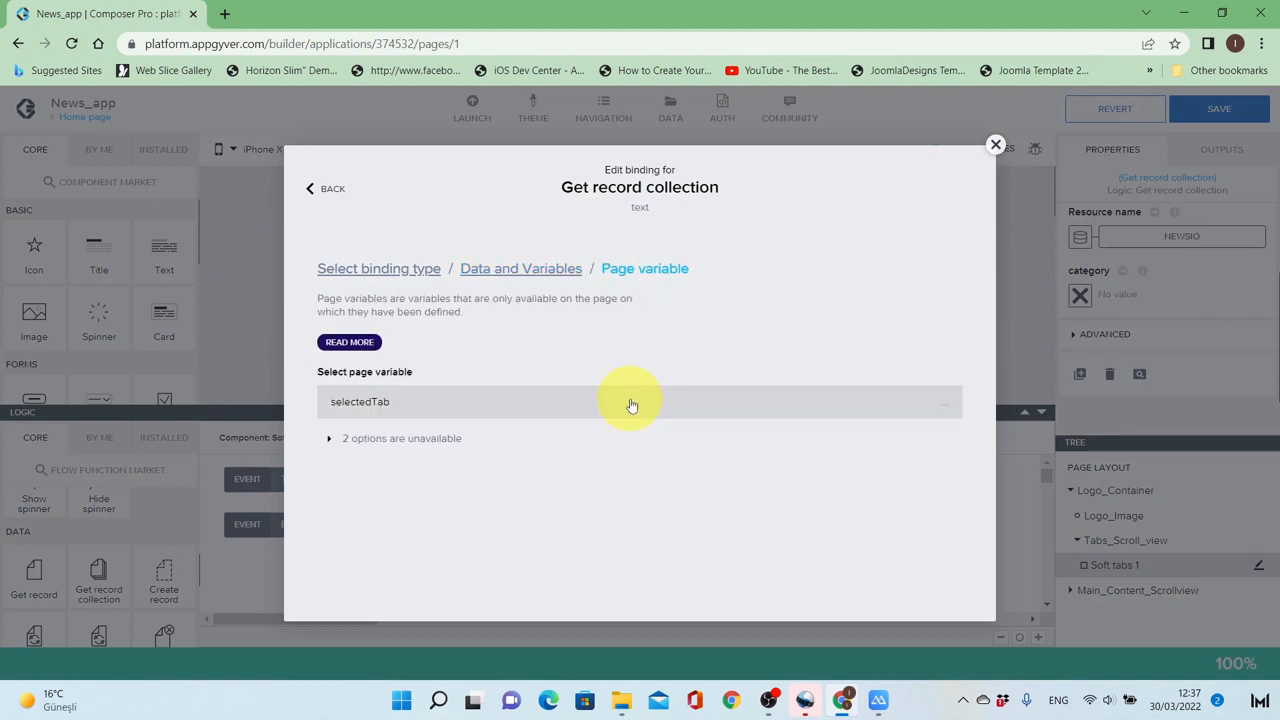
click(628, 403)
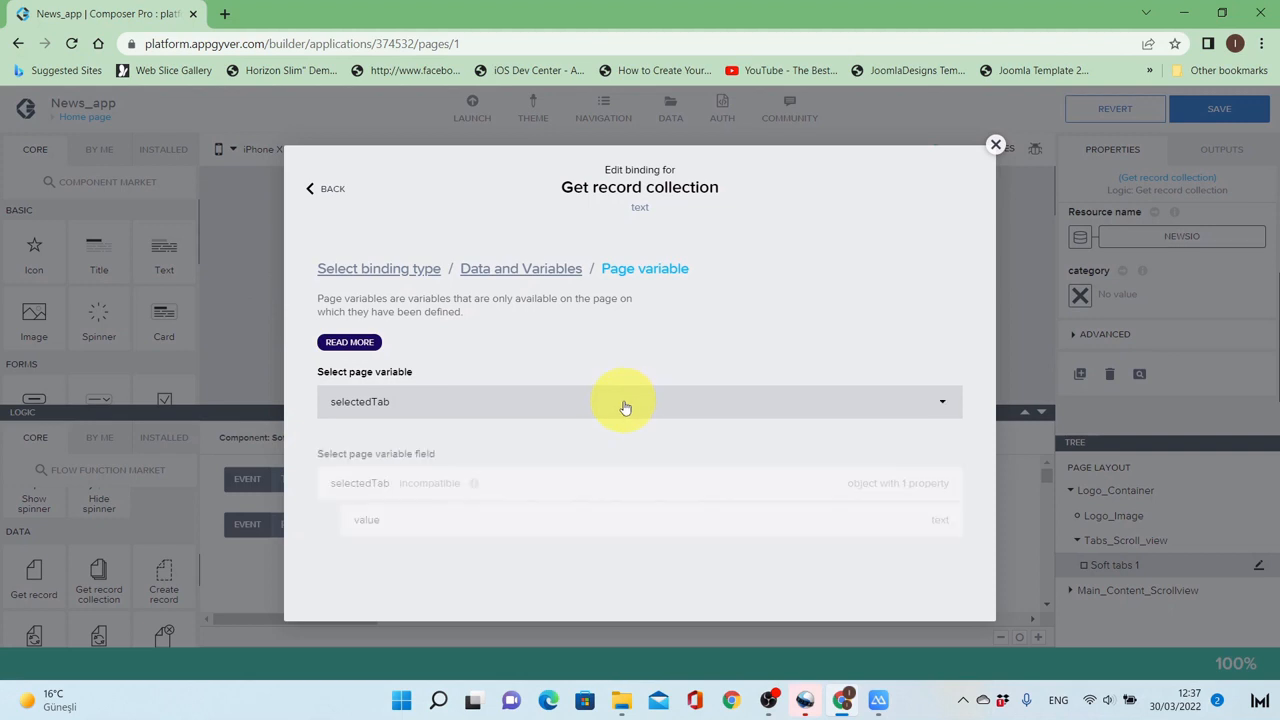
click(330, 189)
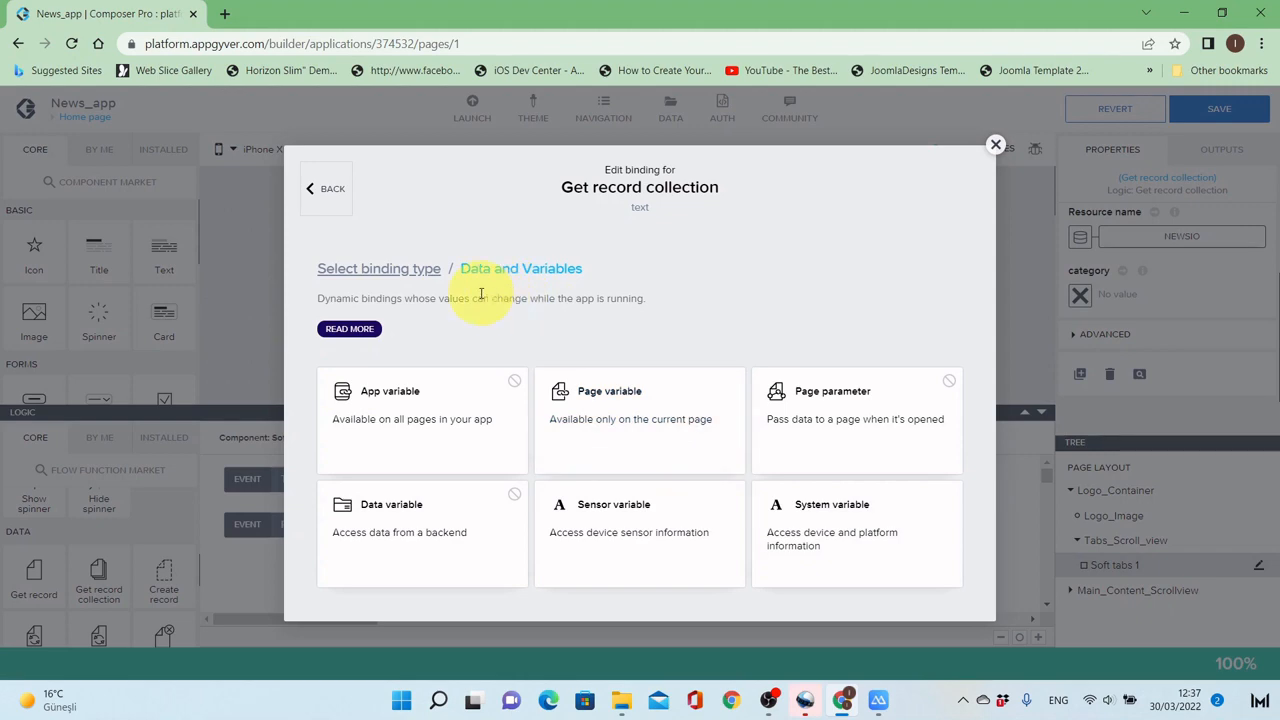
click(322, 189)
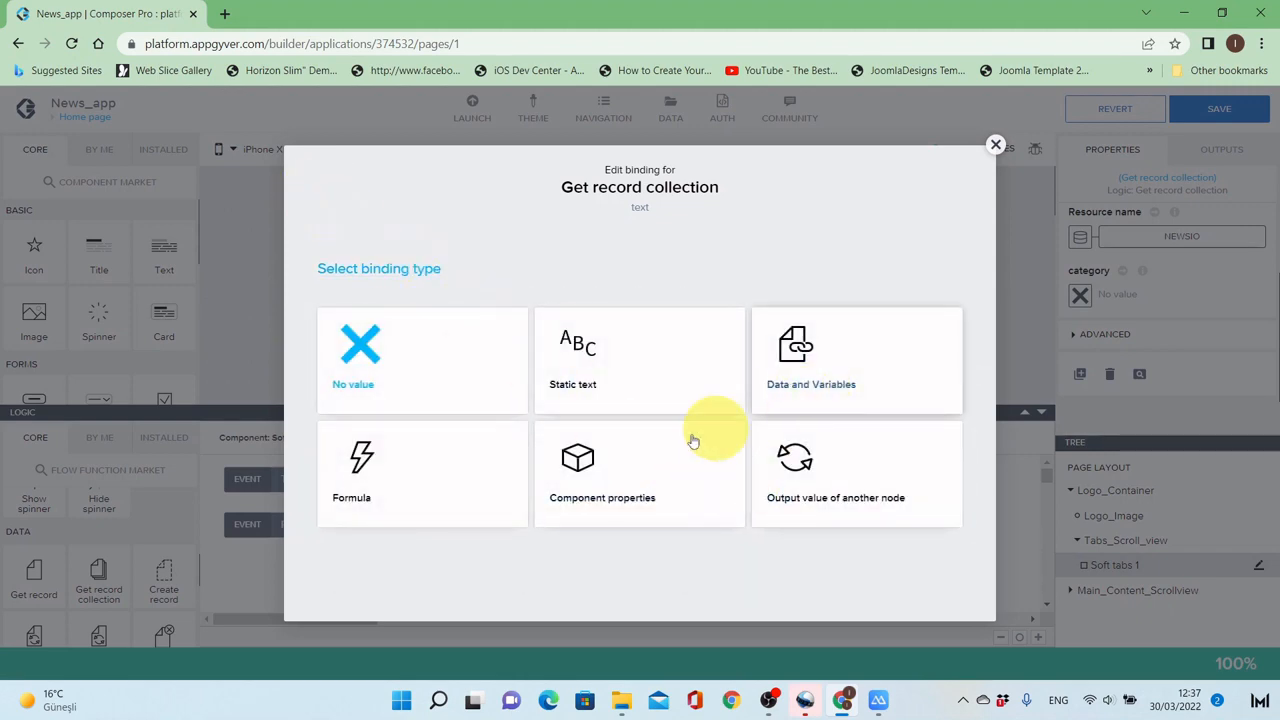
click(407, 459)
Step: Write the category formula pageVars.categoryList[pageVars.selectedTab.value -1].category.label
click(434, 401)
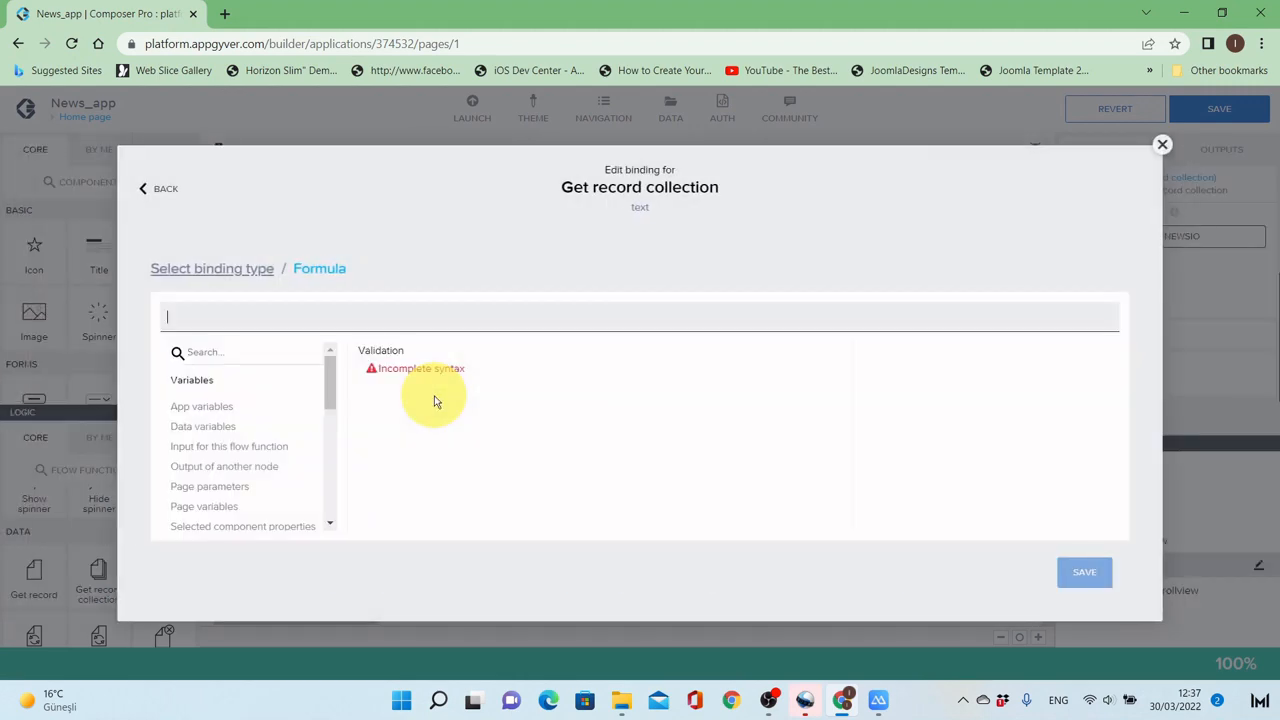
click(229, 510)
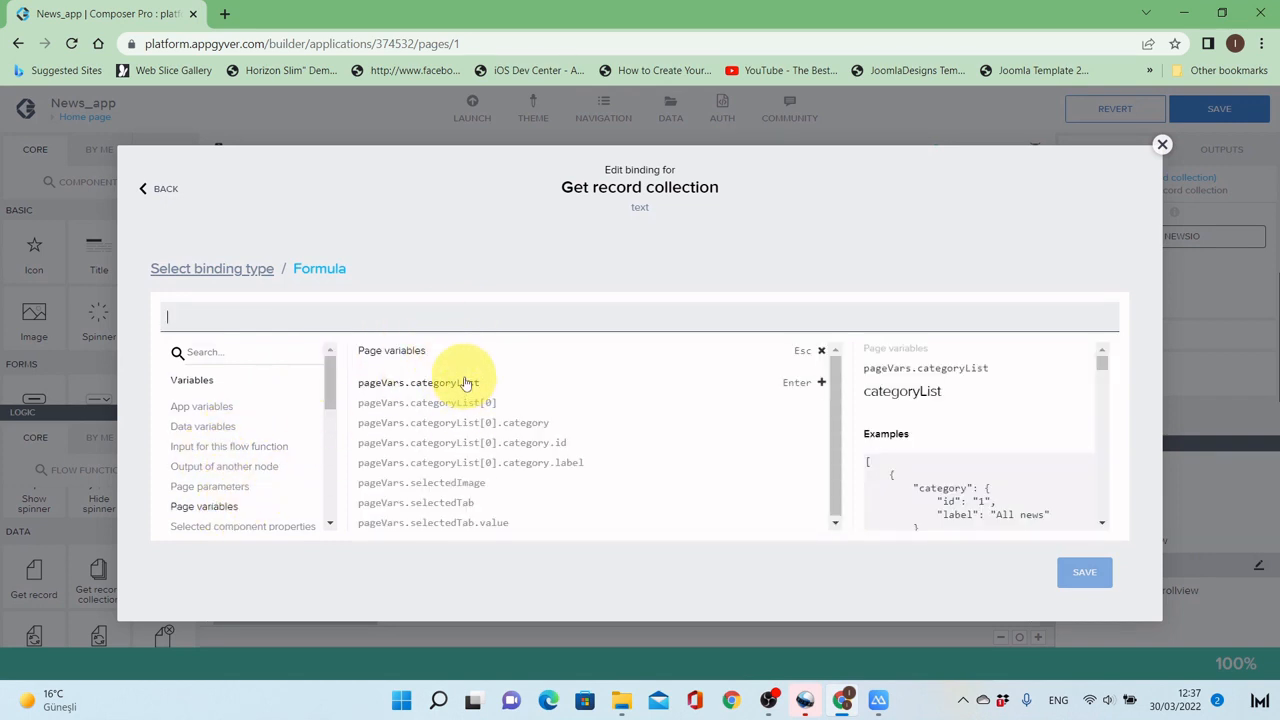
double_click(517, 470)
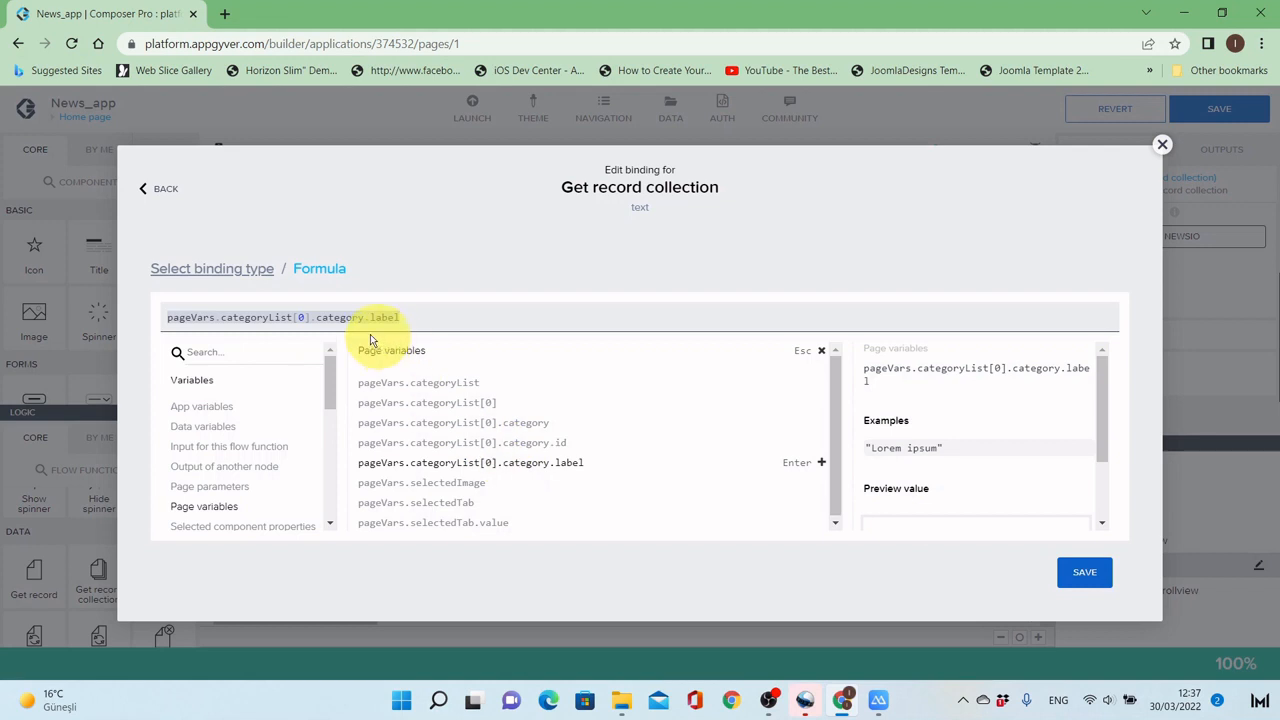
double_click(301, 317)
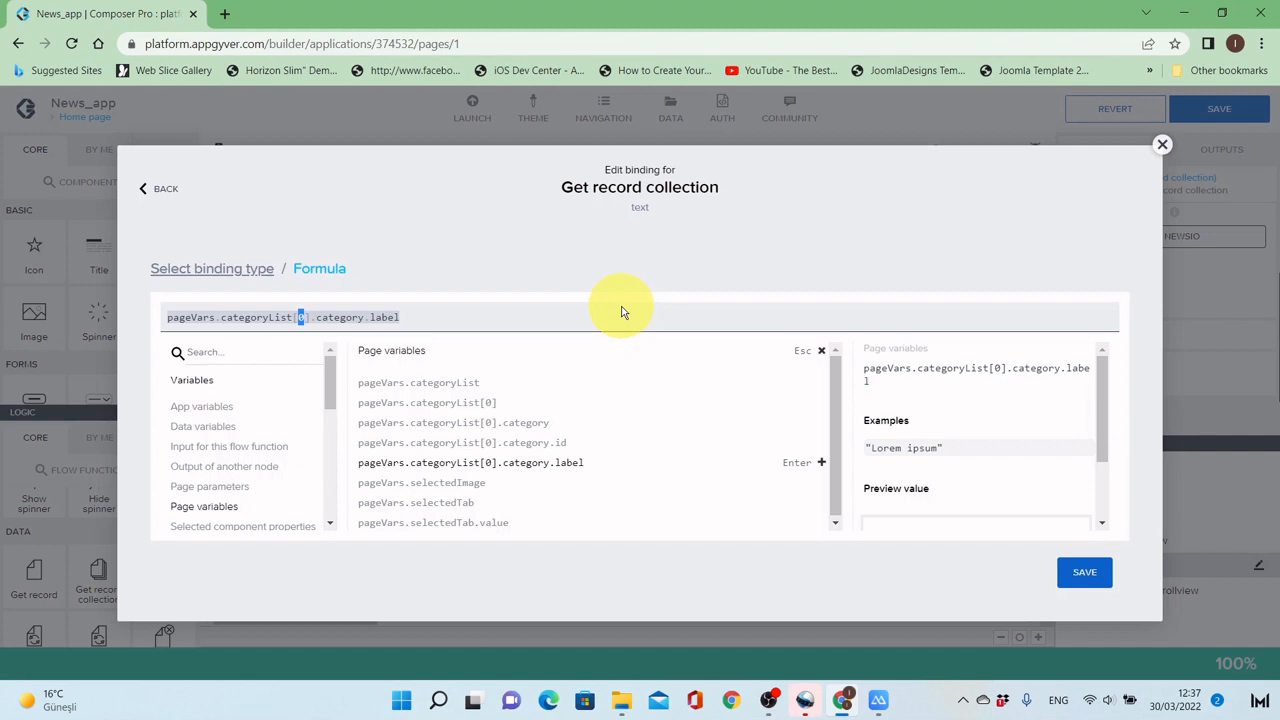
double_click(497, 521)
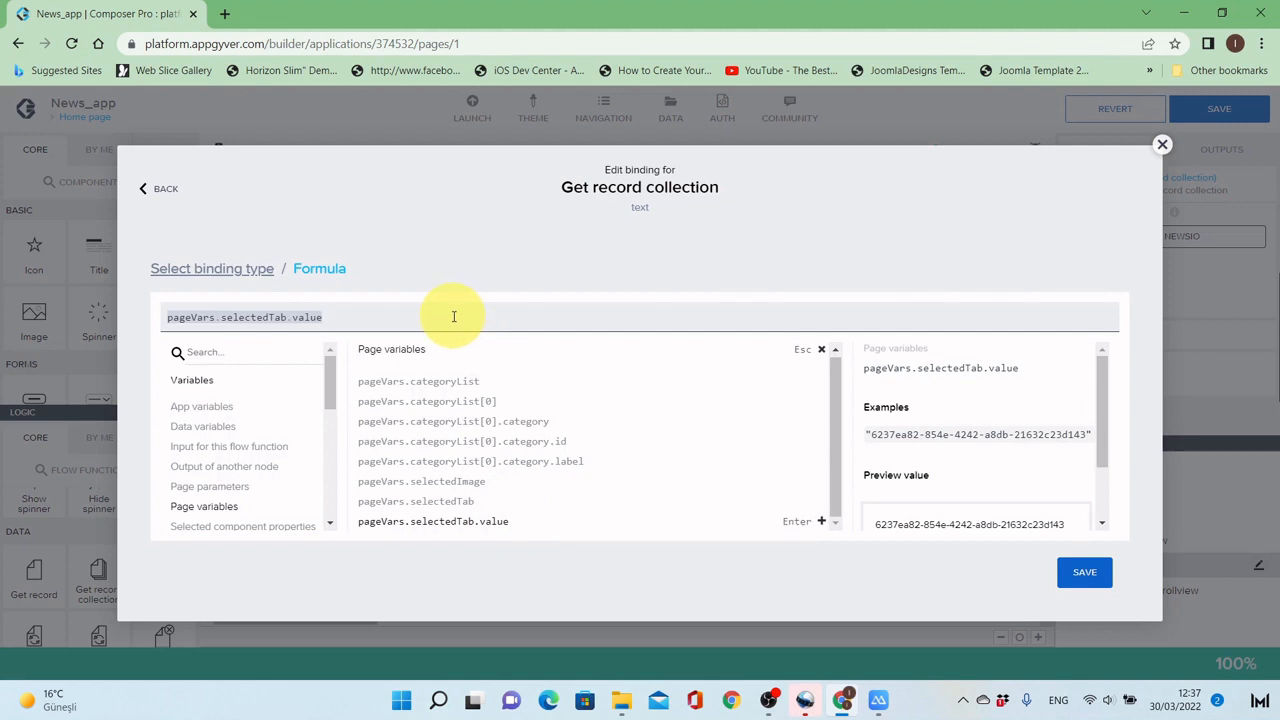
key(ctrl+a)
key(ctrl+c)
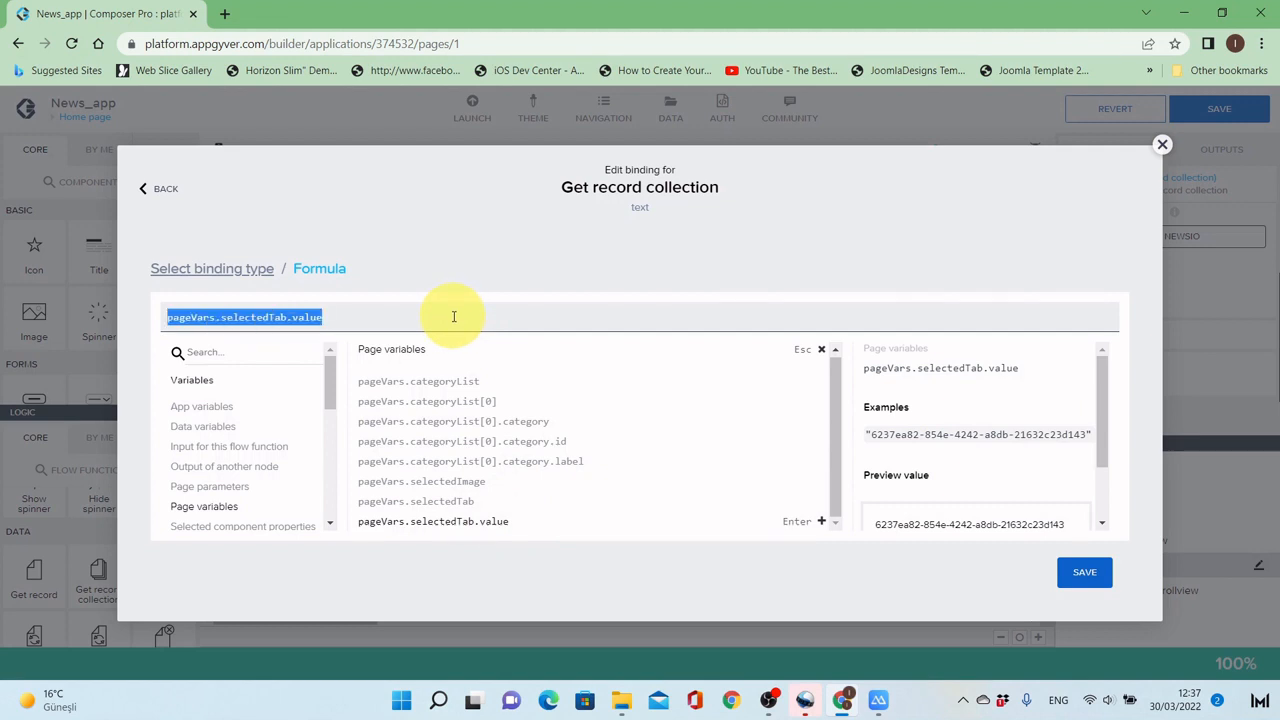
double_click(490, 461)
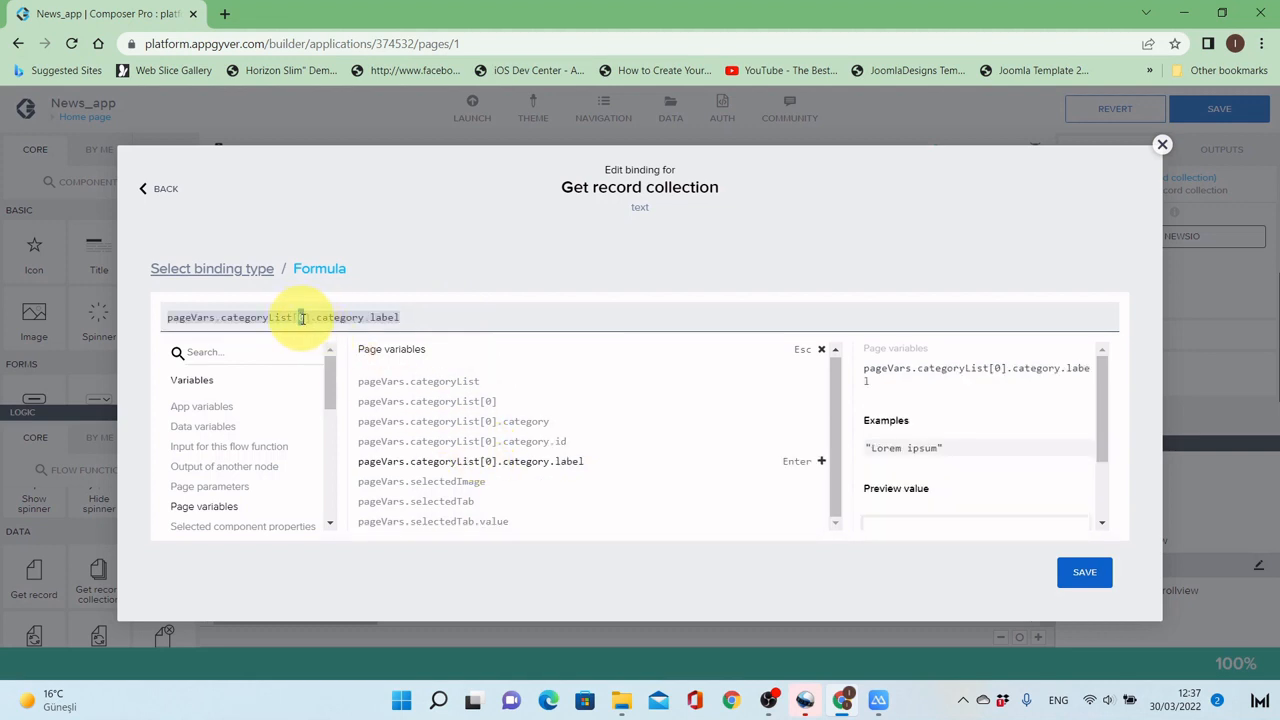
key(ctrl+v)
text(-1)
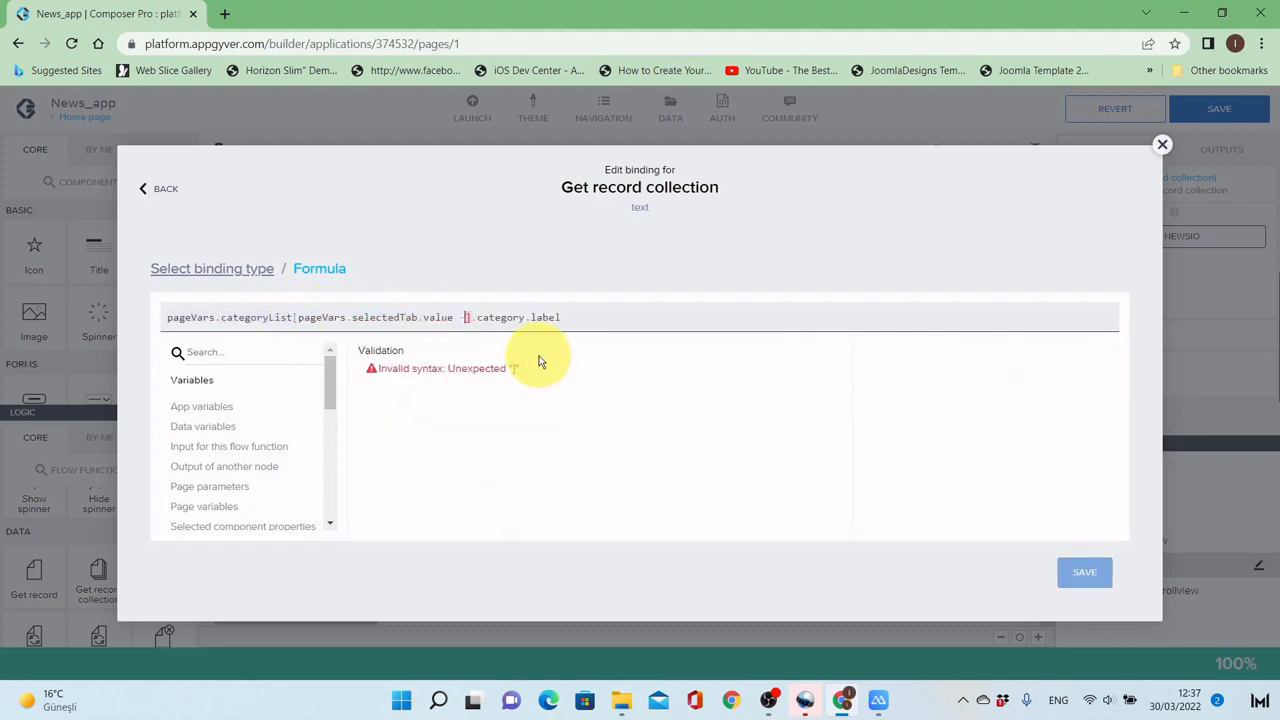
key(ctrl+Right)
key(ctrl+Right)
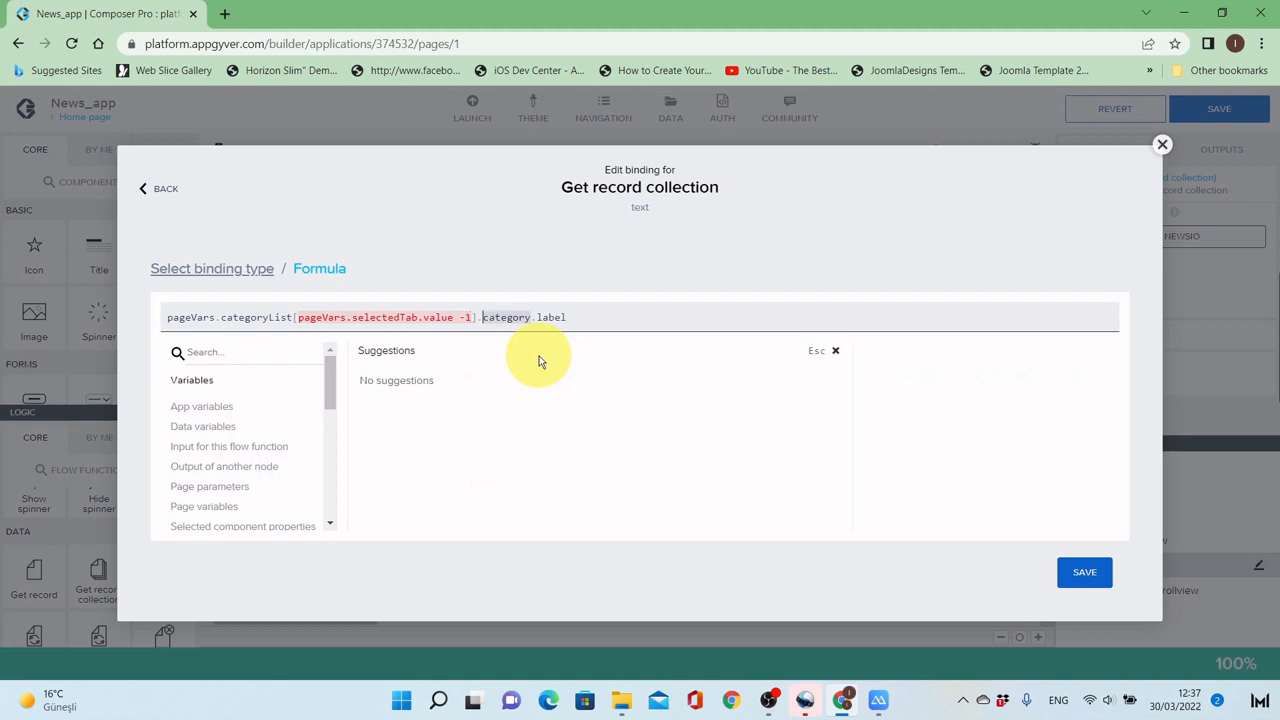
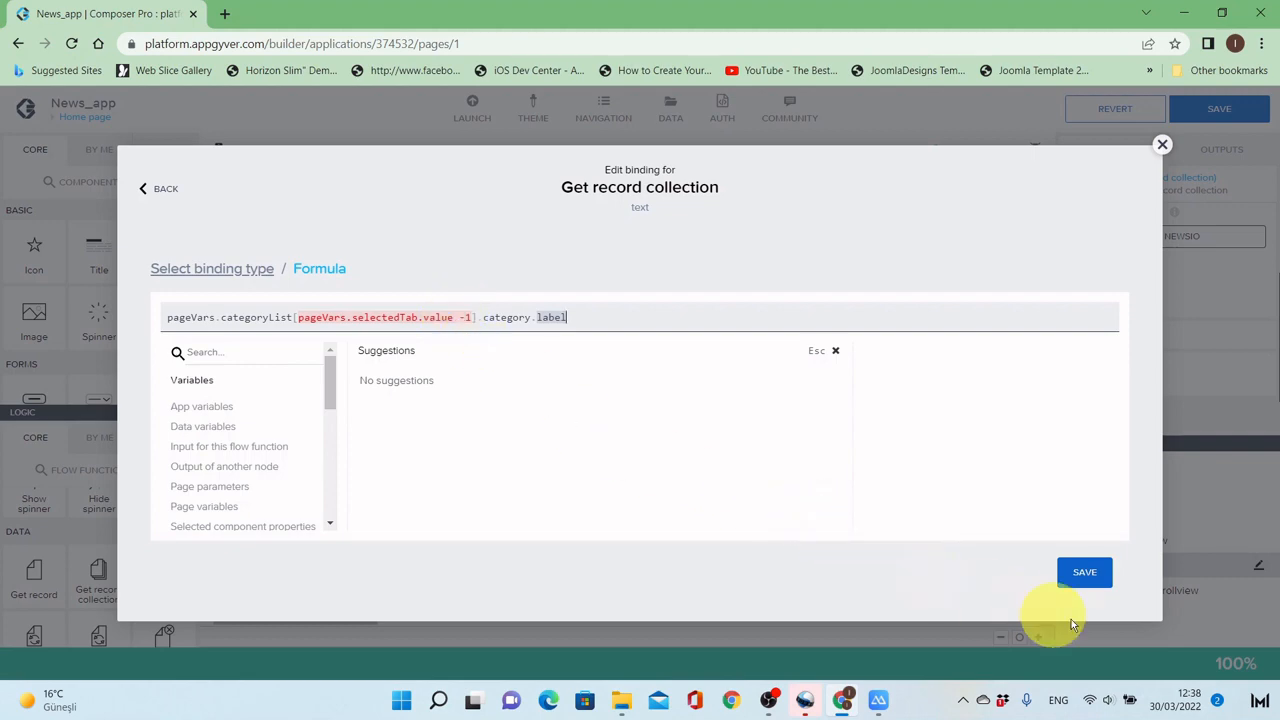
Step: Save the category formula binding on Get record collection and nudge the node slightly
click(1089, 573)
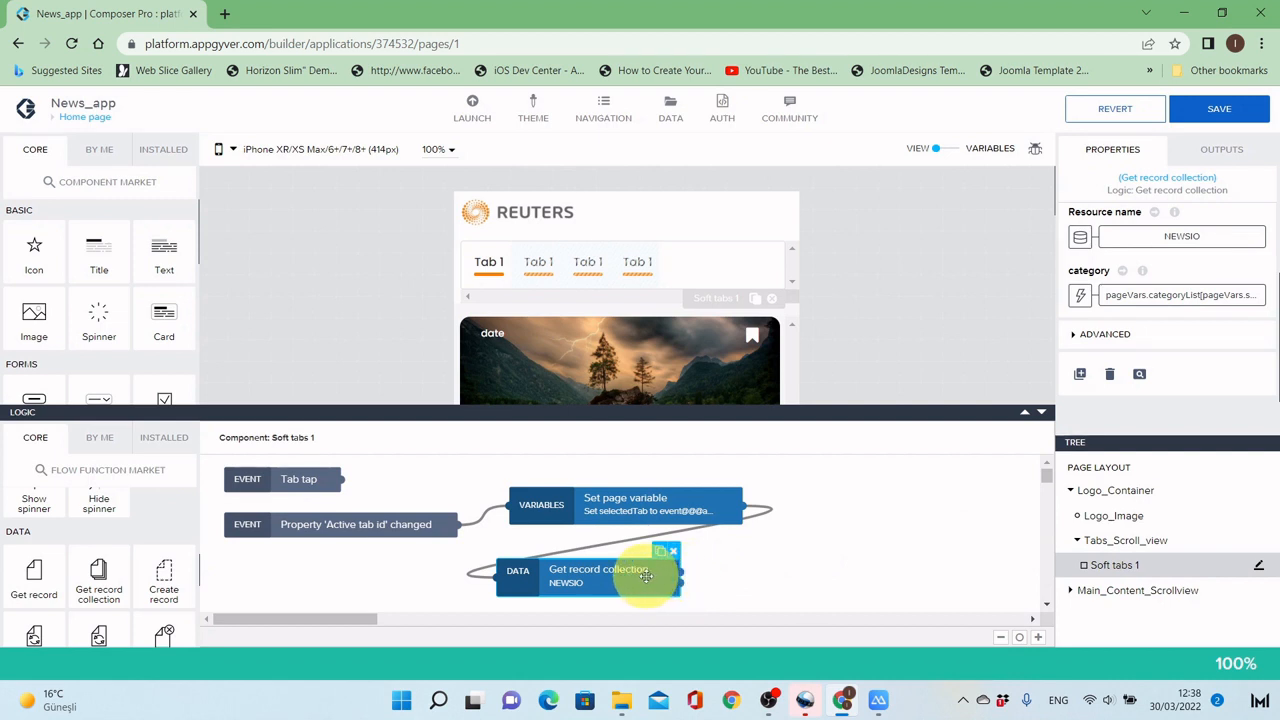
drag(646, 577, 658, 570)
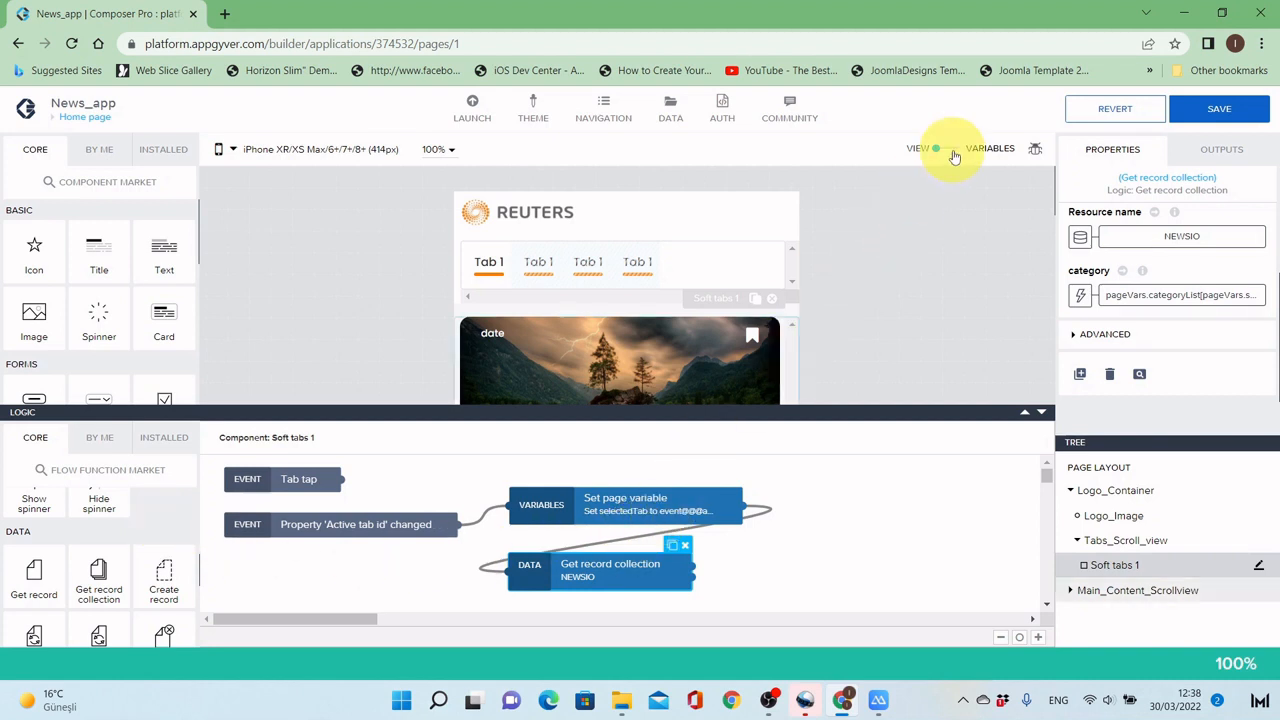
Step: Change the selectedTab page variable's value property to type Number, then return to the page view
click(940, 148)
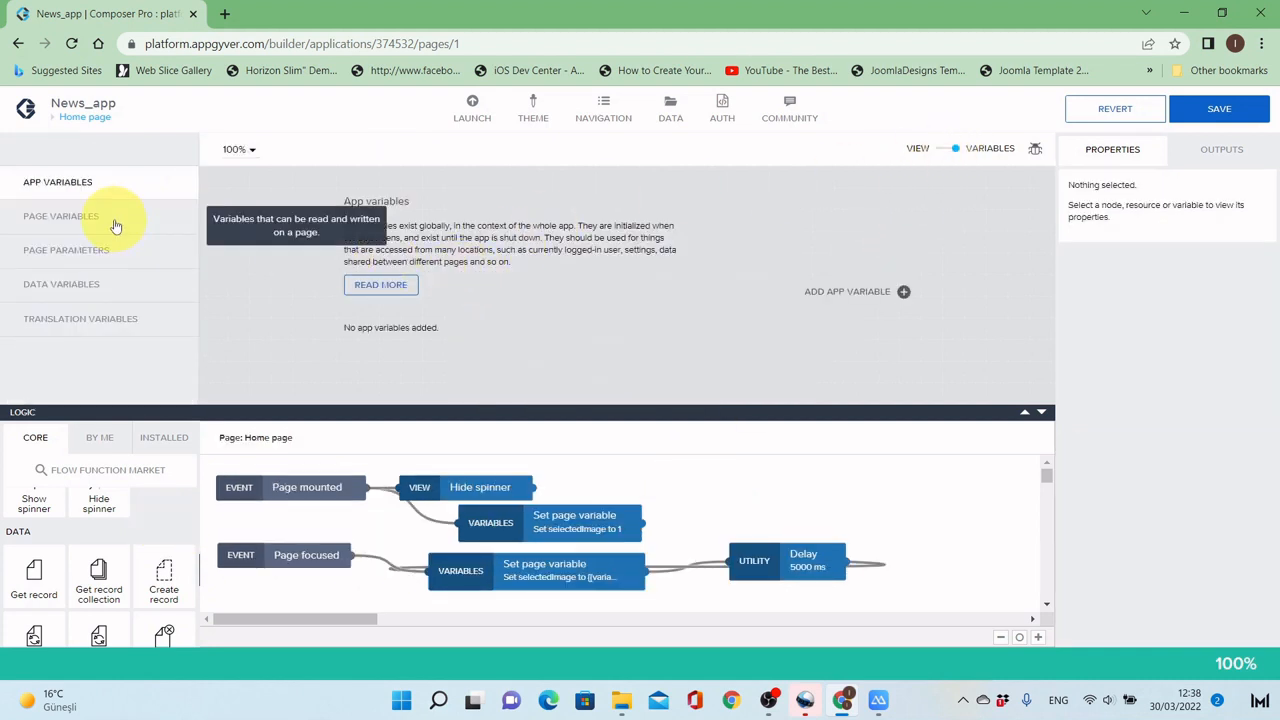
click(115, 219)
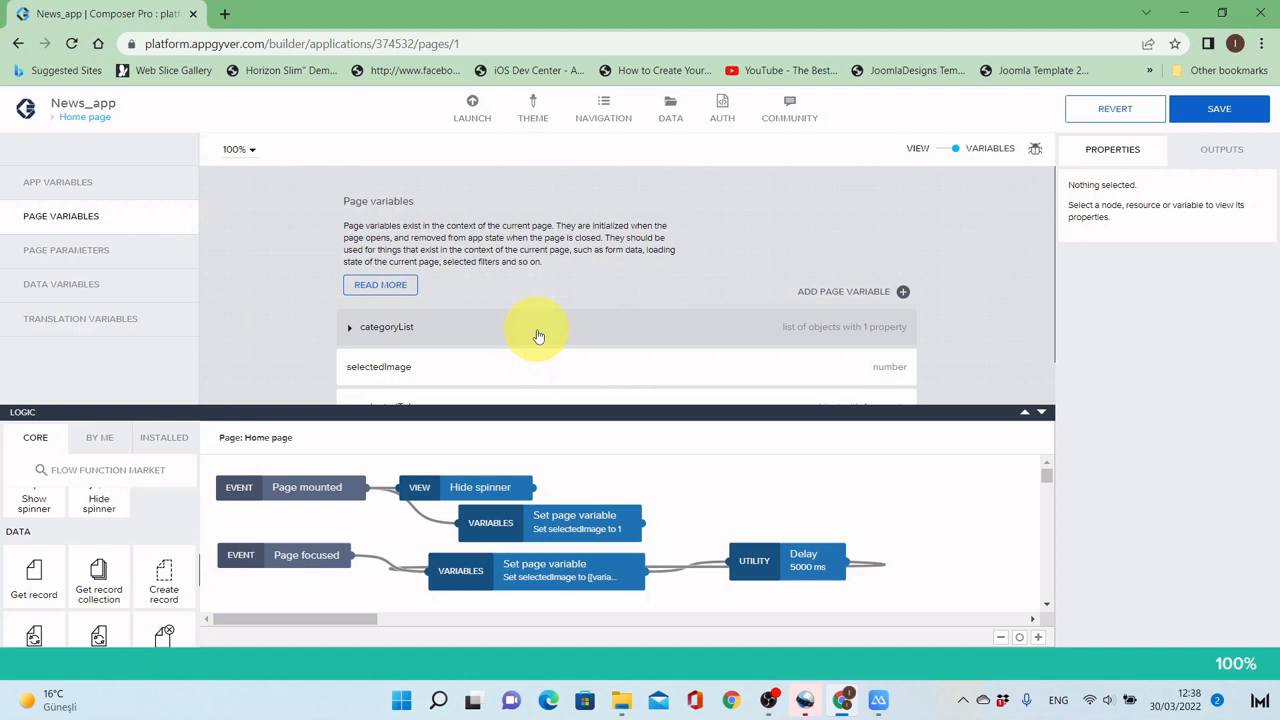
scroll(538, 336, down, 1)
click(529, 356)
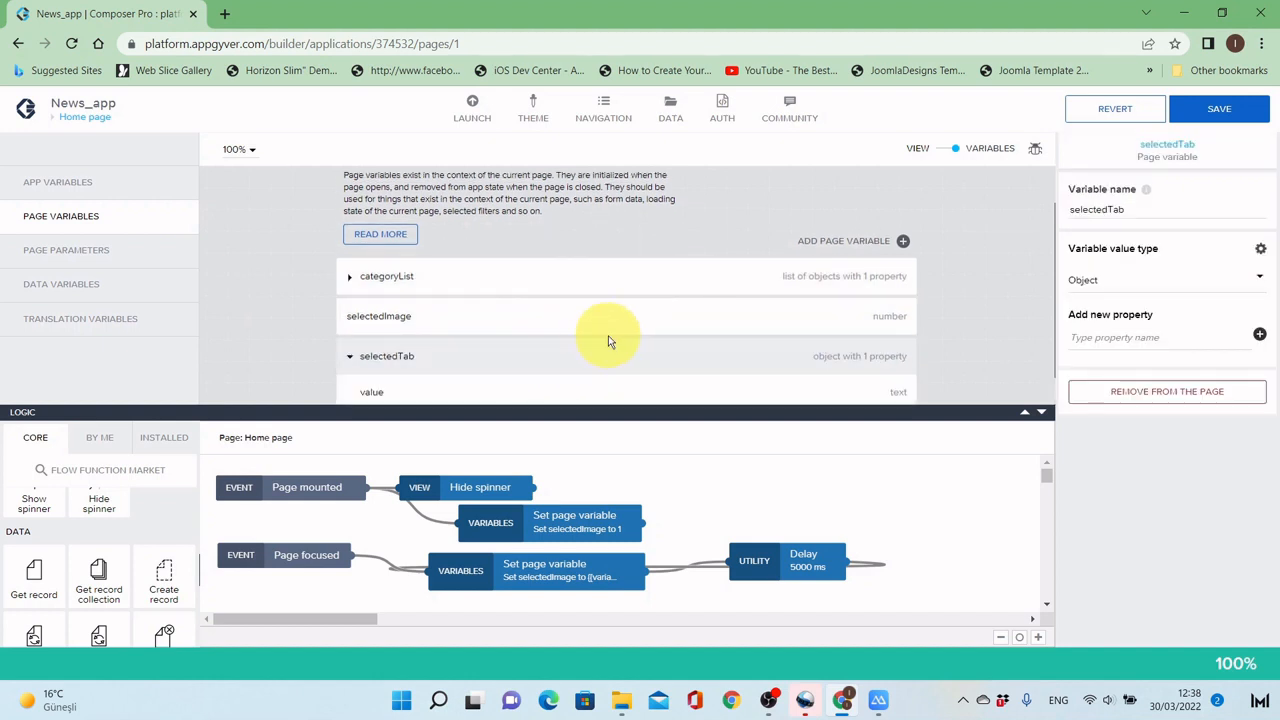
scroll(620, 340, down, 1)
click(666, 352)
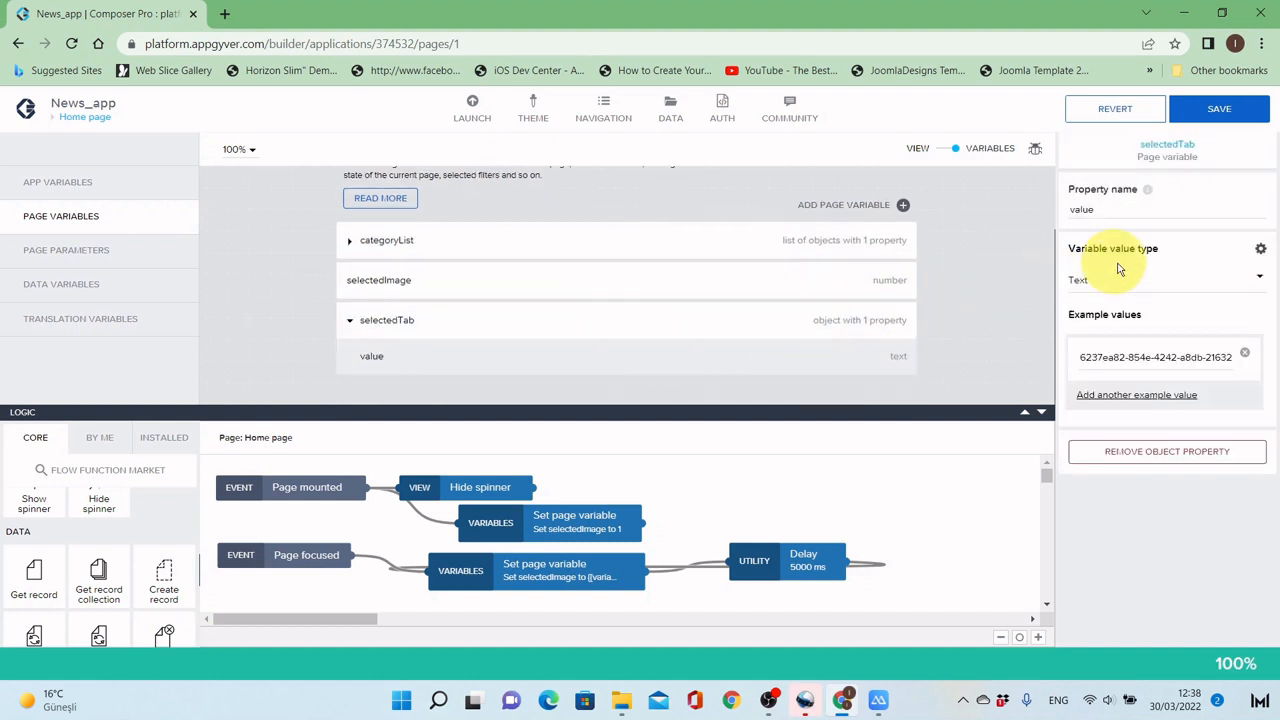
click(1118, 270)
click(1121, 320)
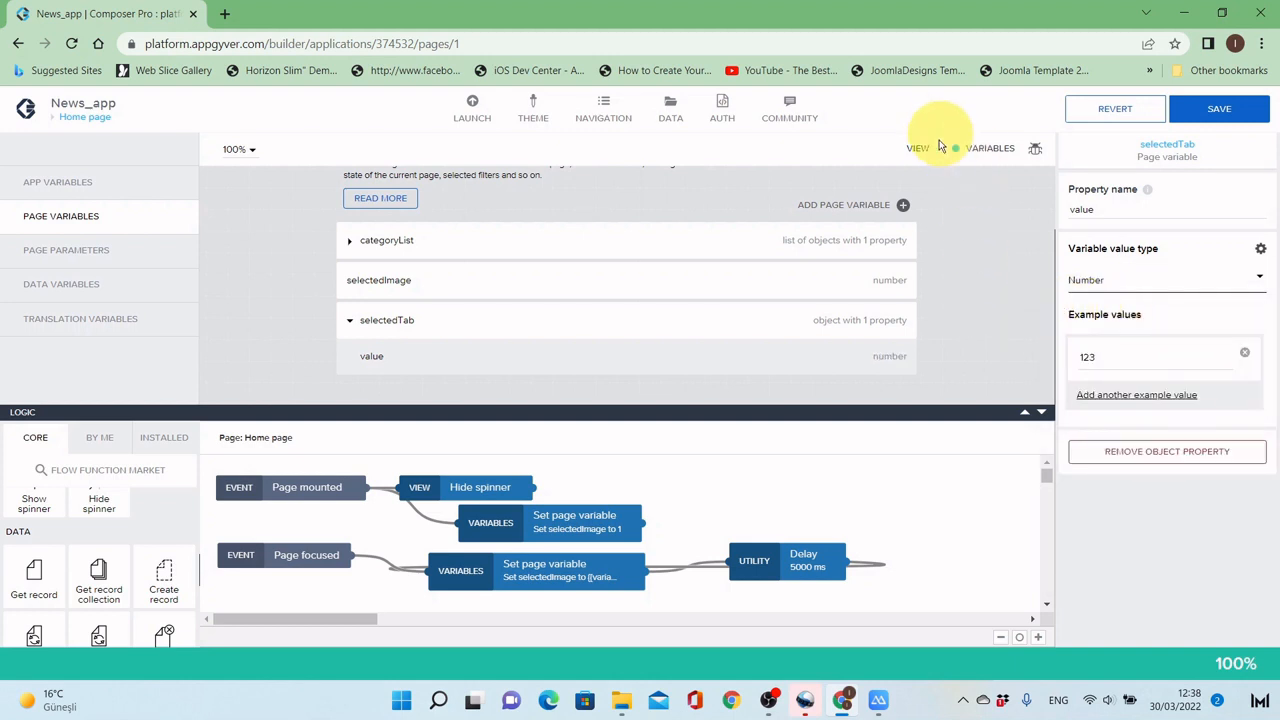
click(942, 151)
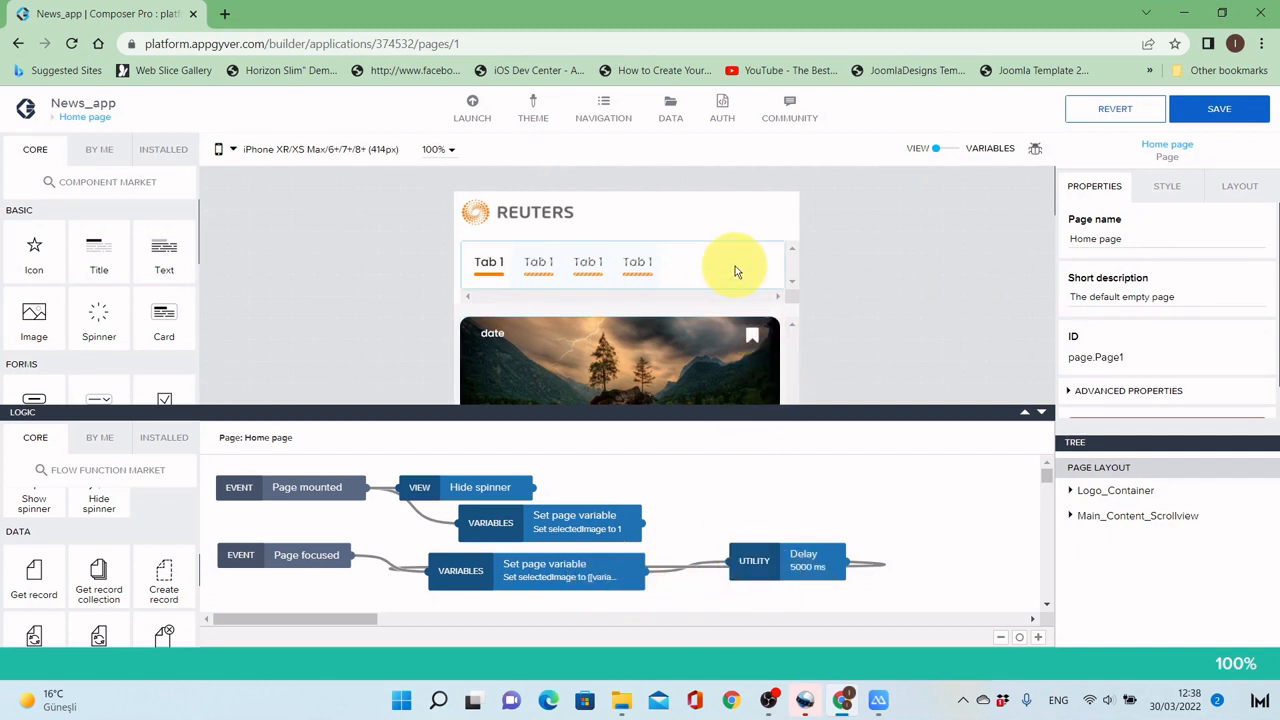
Step: Move Get record collection aside, detach it from the flow, and copy its category formula
click(735, 271)
click(630, 565)
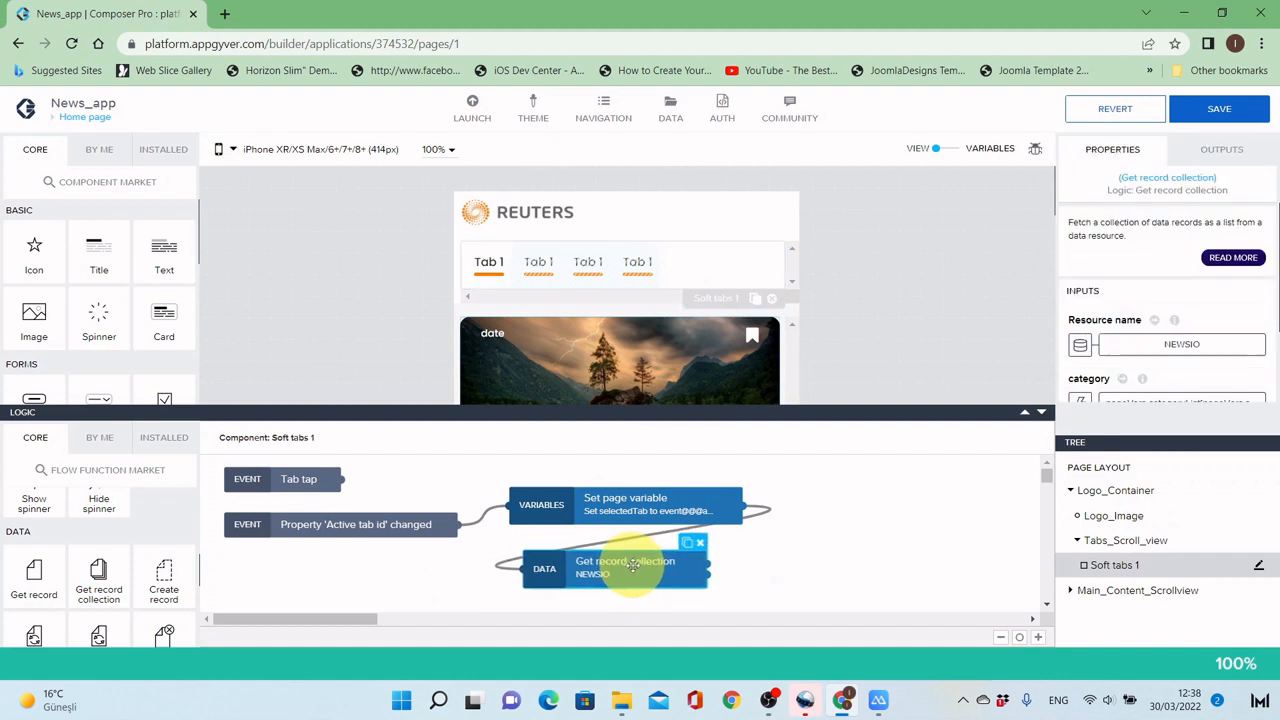
drag(632, 565, 946, 544)
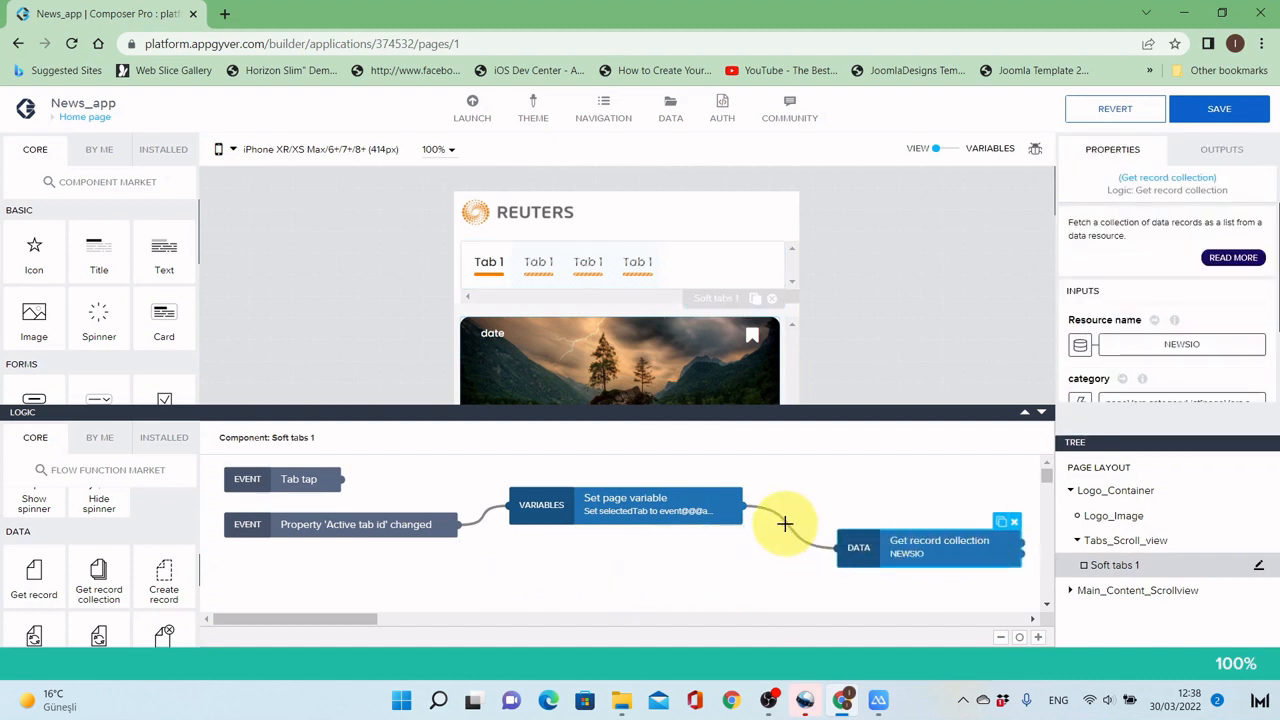
click(785, 521)
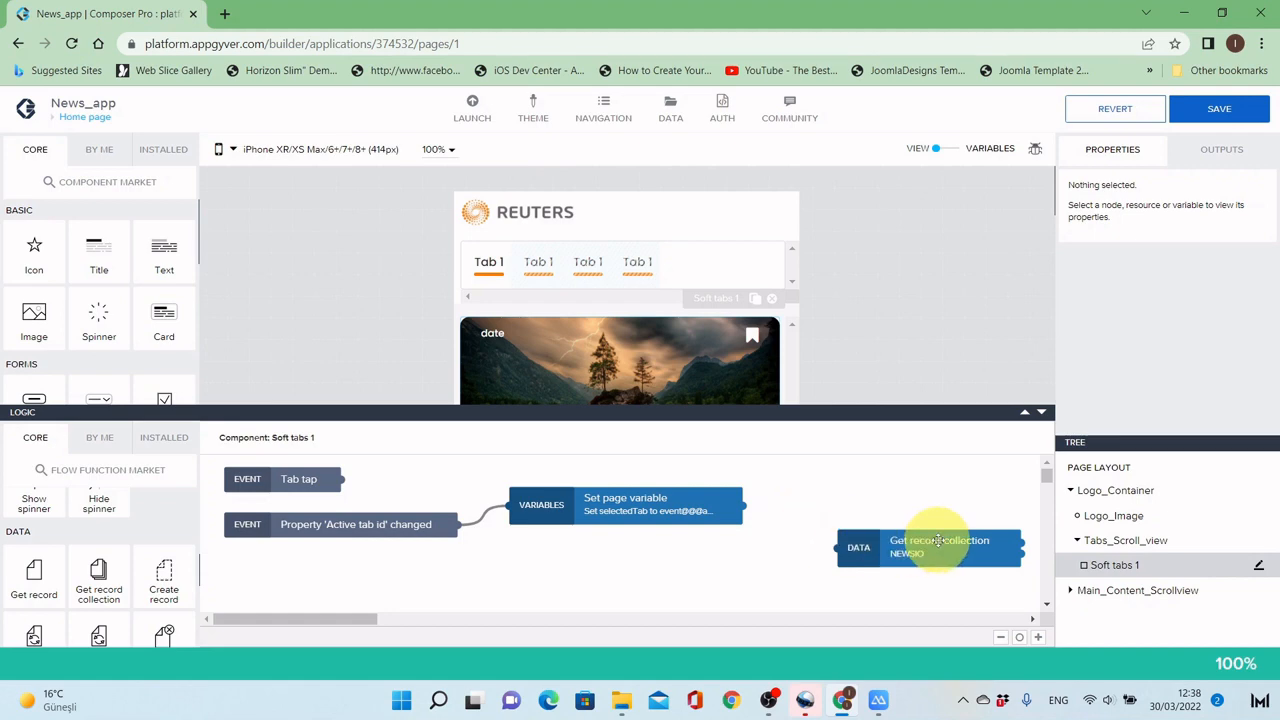
click(938, 540)
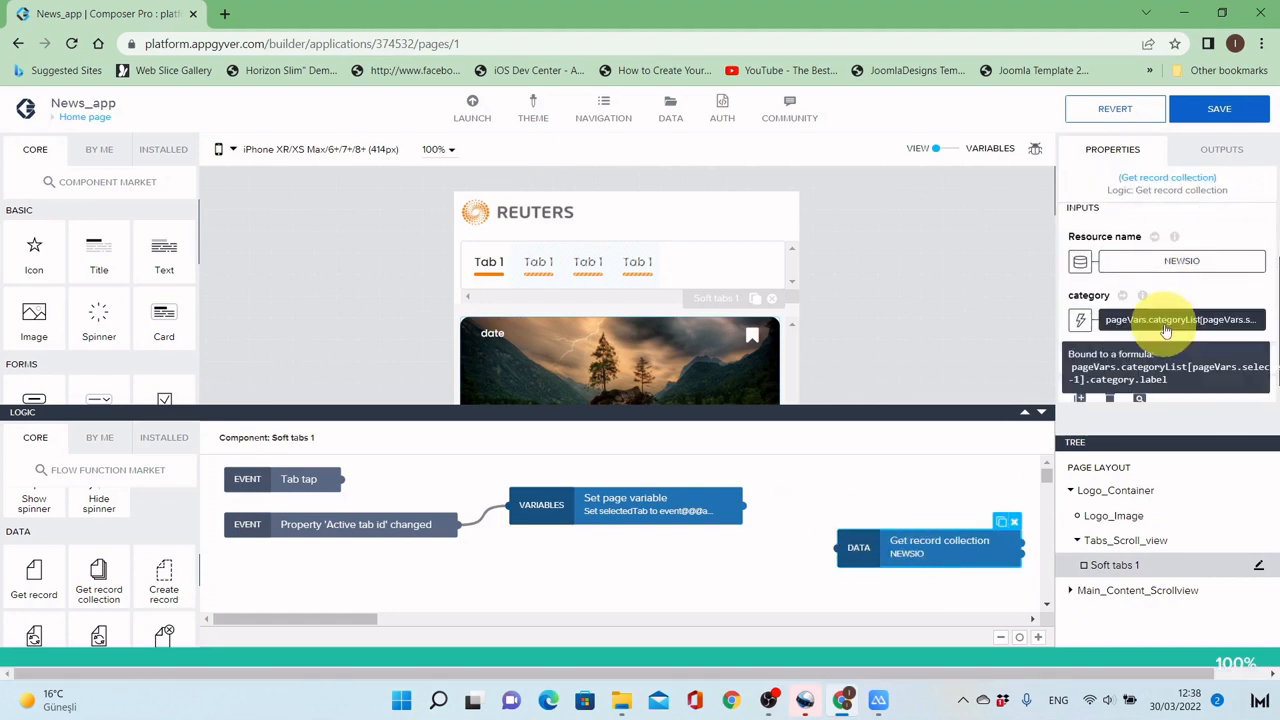
click(1143, 320)
triple_click(659, 314)
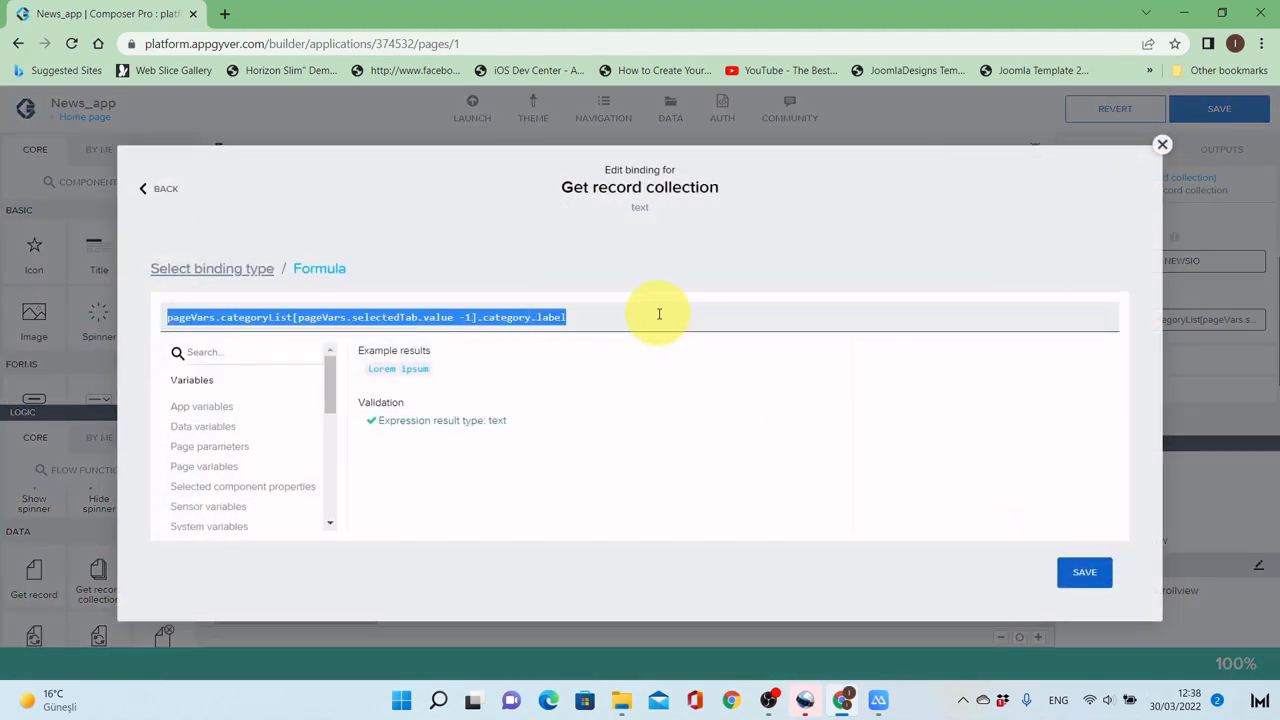
click(1084, 572)
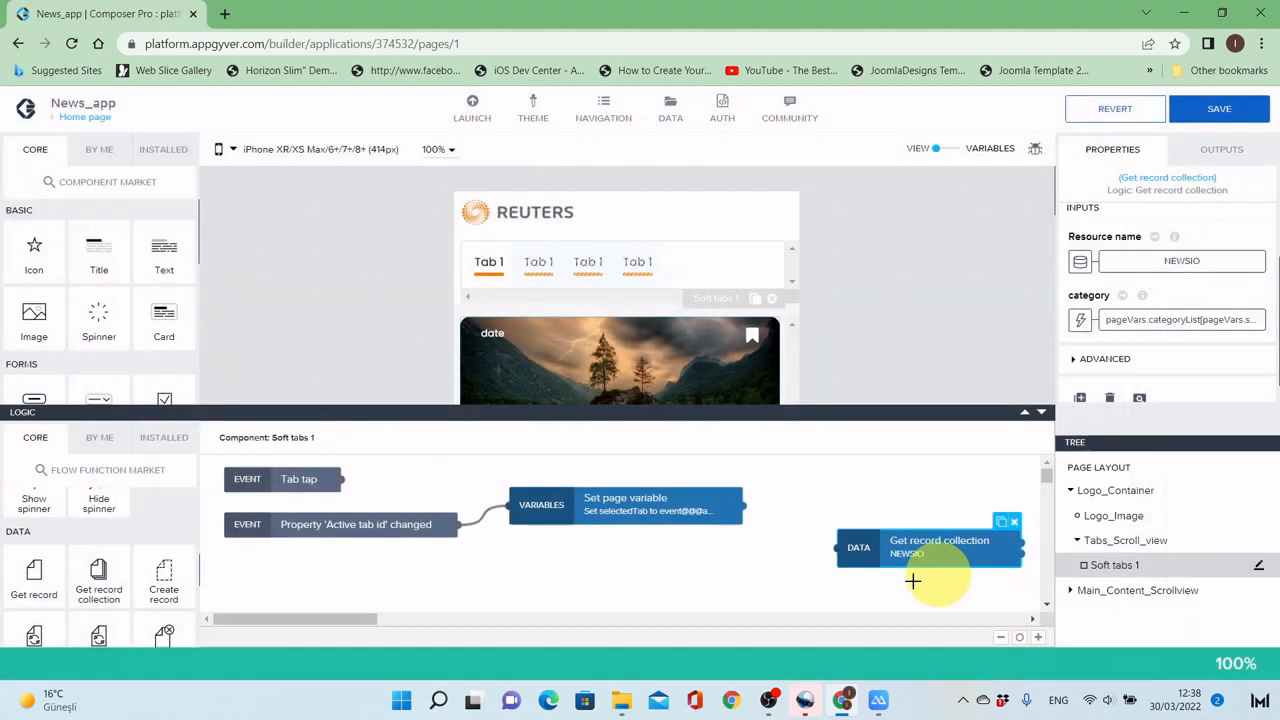
Step: Drag an Alert from the DIALOG palette and wire it after Set page variable
scroll(113, 572, down, 3)
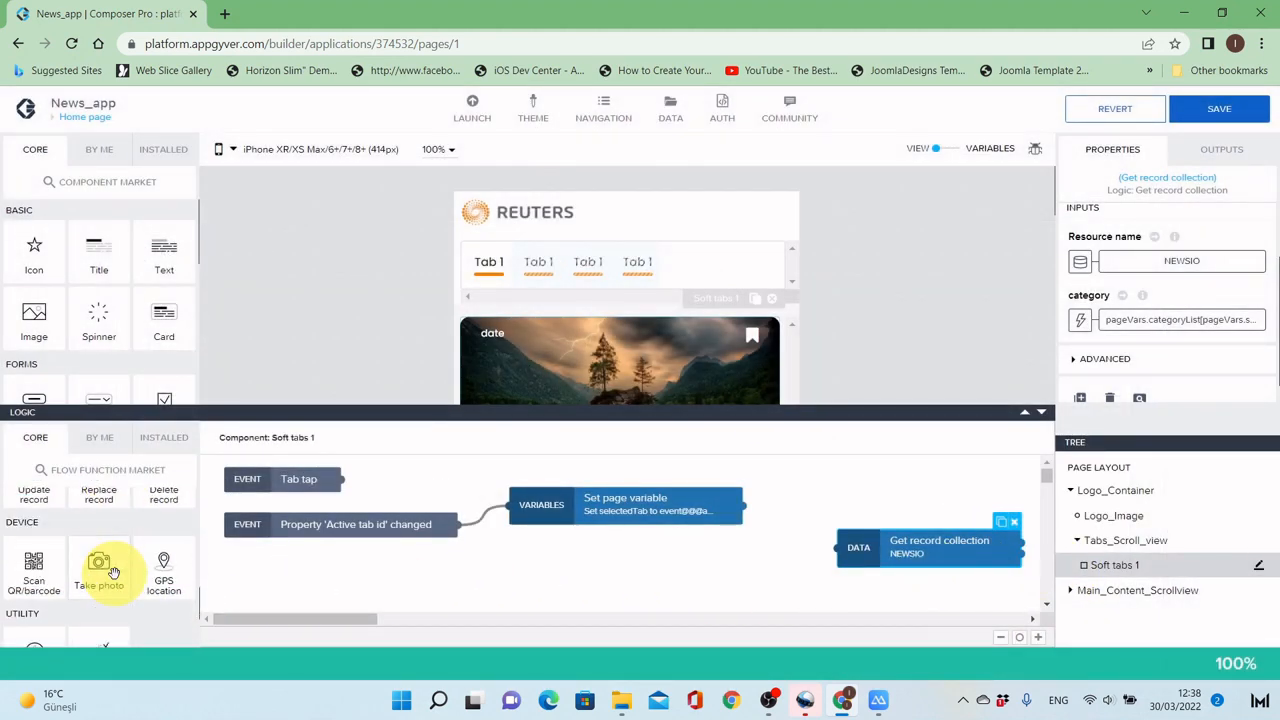
scroll(113, 572, down, 2)
scroll(113, 572, up, 5)
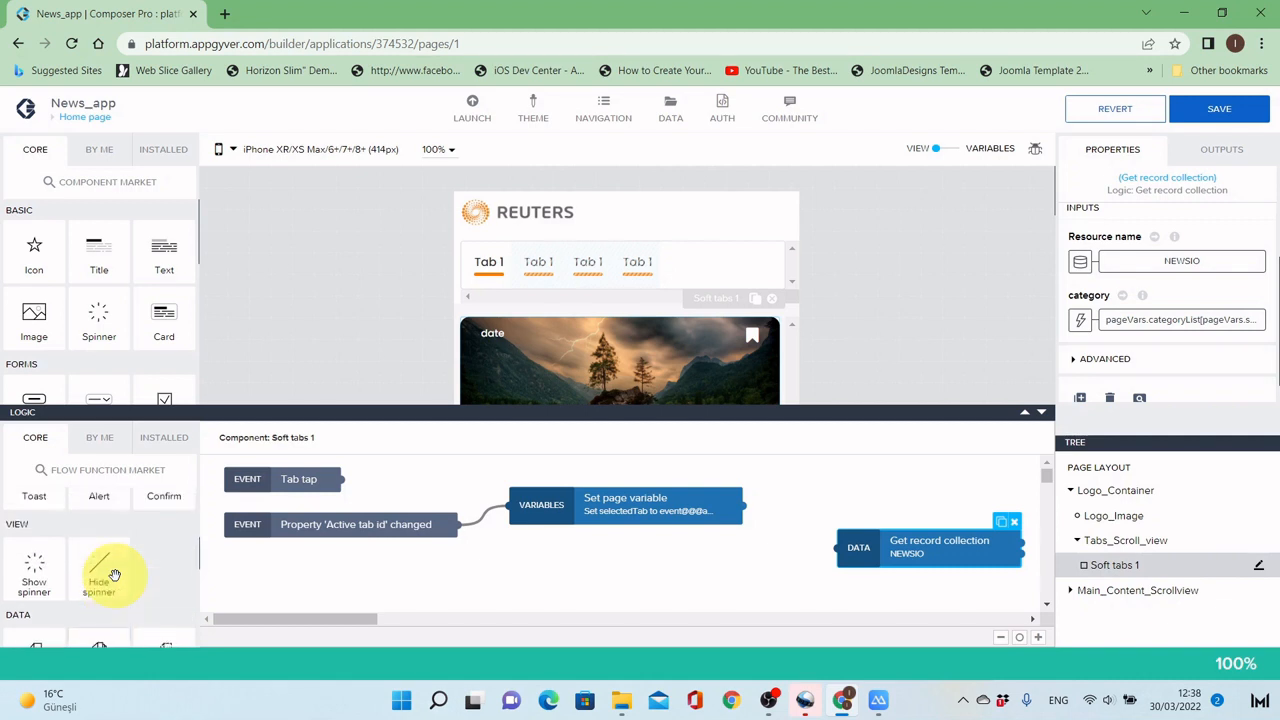
scroll(113, 575, up, 2)
drag(100, 566, 760, 585)
drag(740, 504, 736, 588)
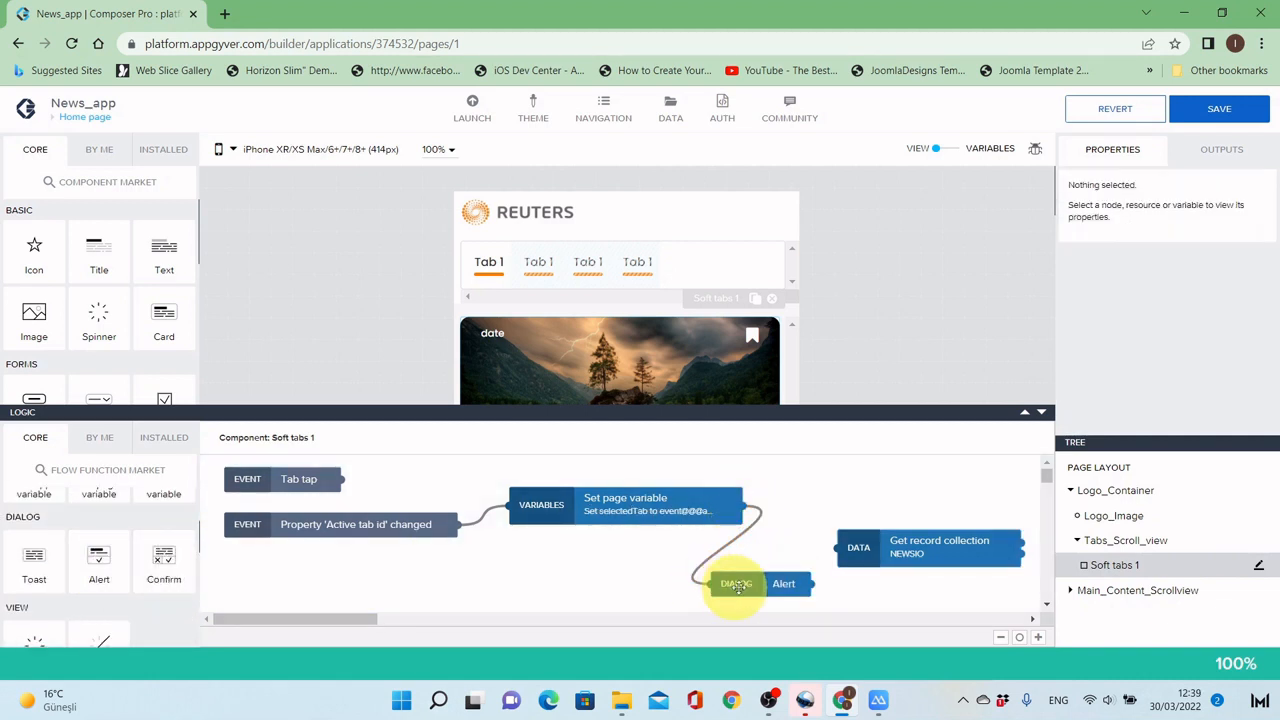
click(736, 588)
Step: Bind the Alert's dialog title to the pasted categoryList label formula
click(1079, 334)
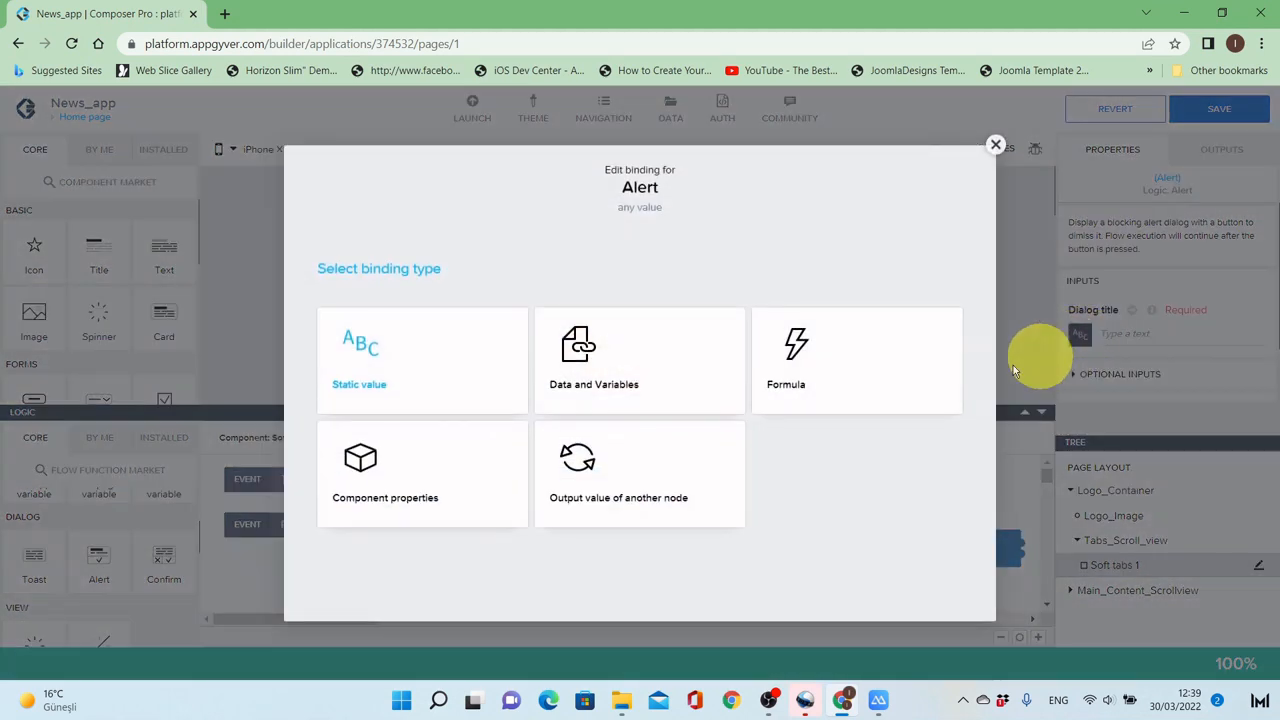
click(803, 394)
click(583, 410)
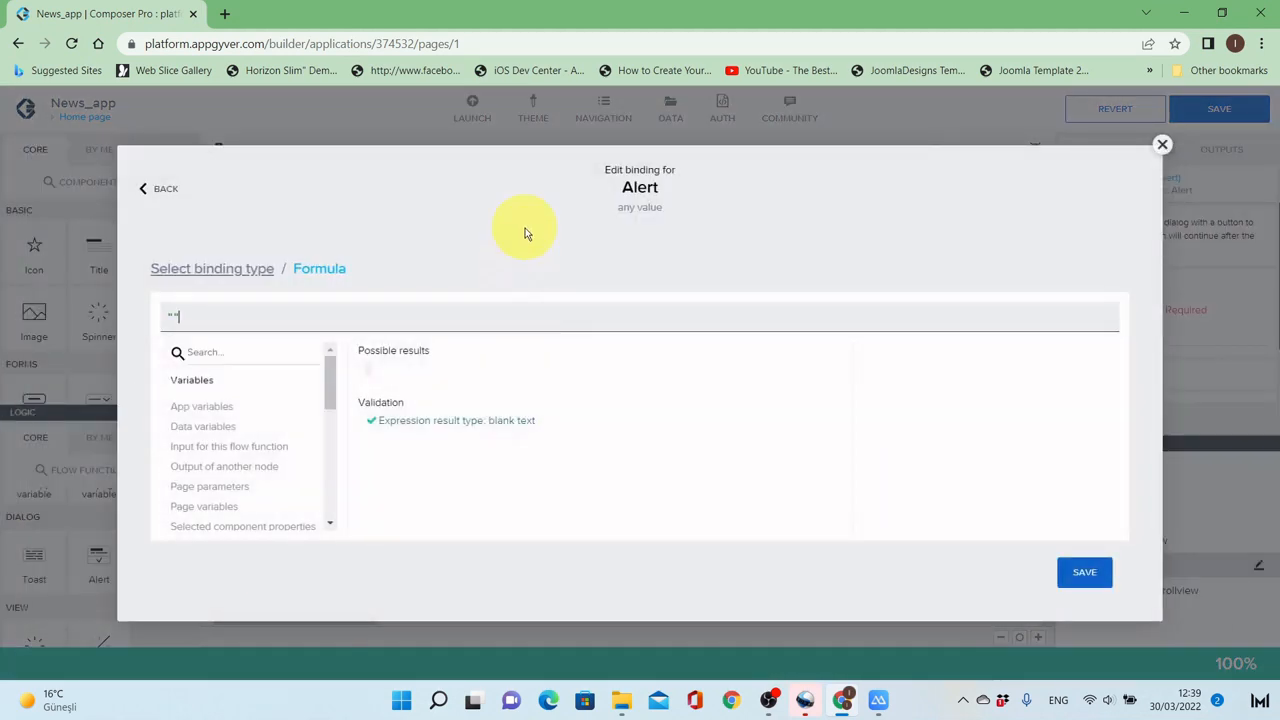
text(pageVars.categoryList[pageVars.selectedTab.value - 1].category)
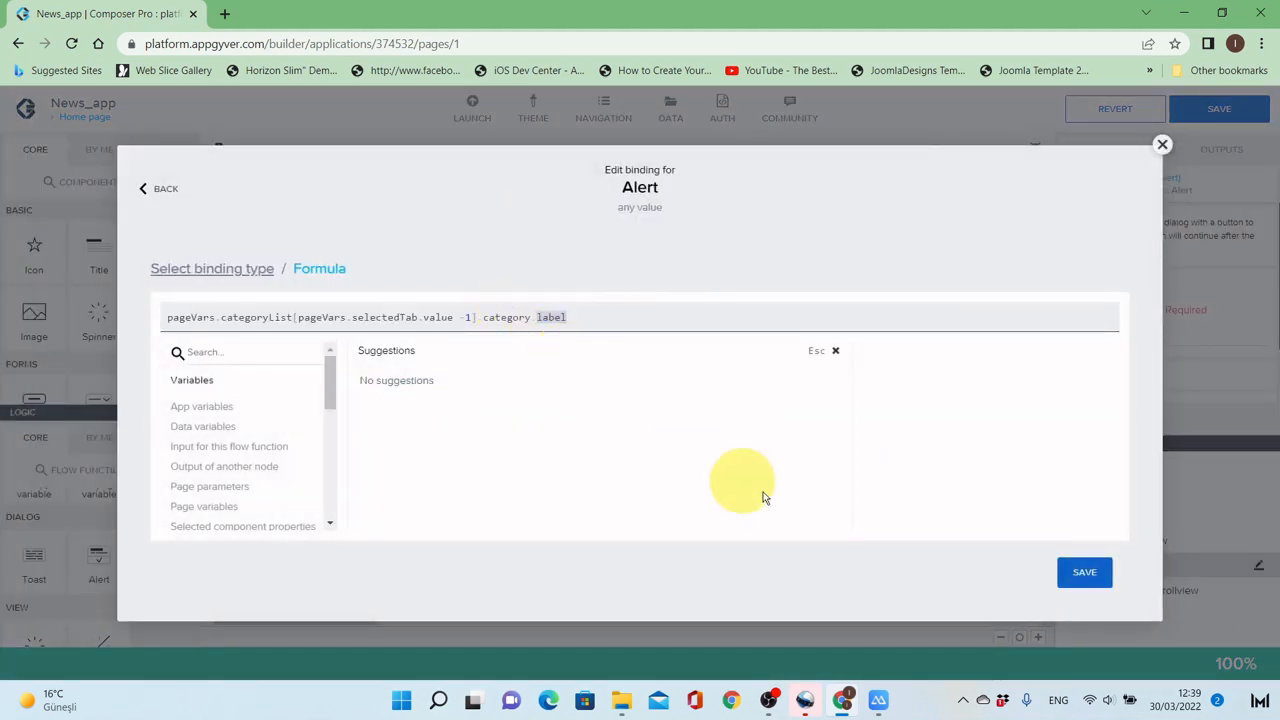
click(1071, 571)
Step: Shift the Alert node left and save the app
drag(880, 585, 762, 566)
click(1220, 108)
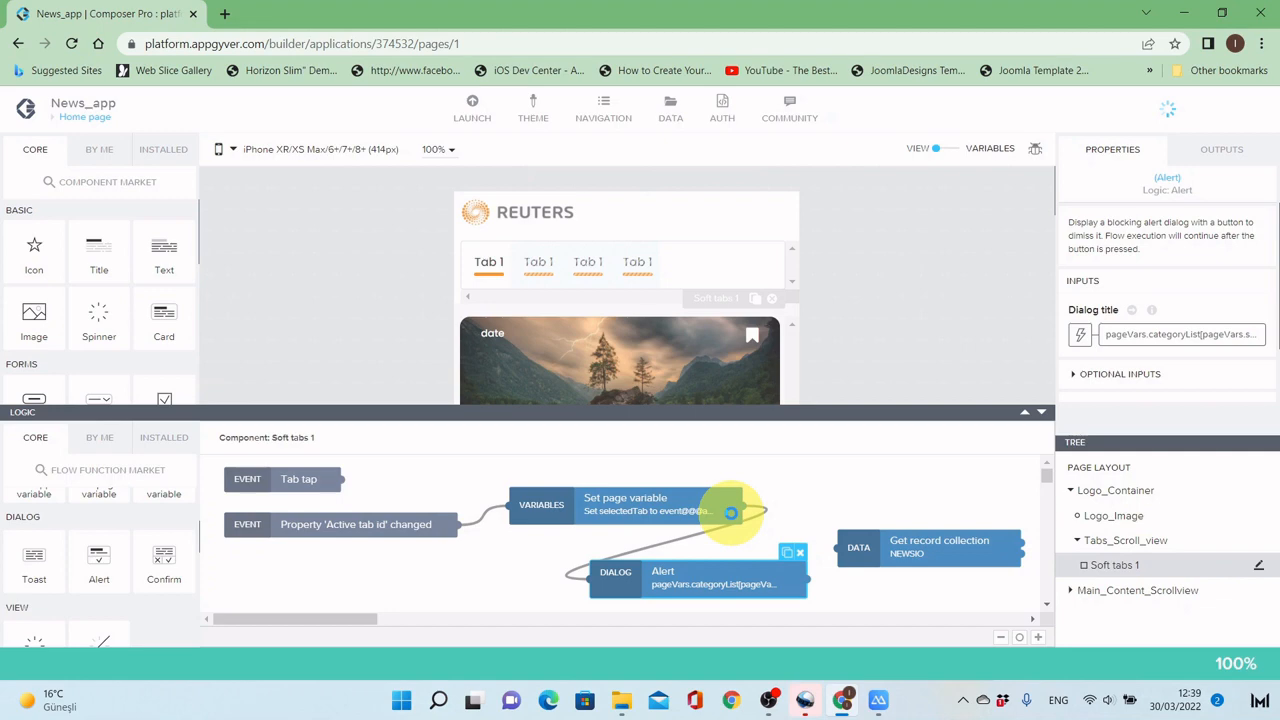
click(868, 300)
mouse_move(805, 702)
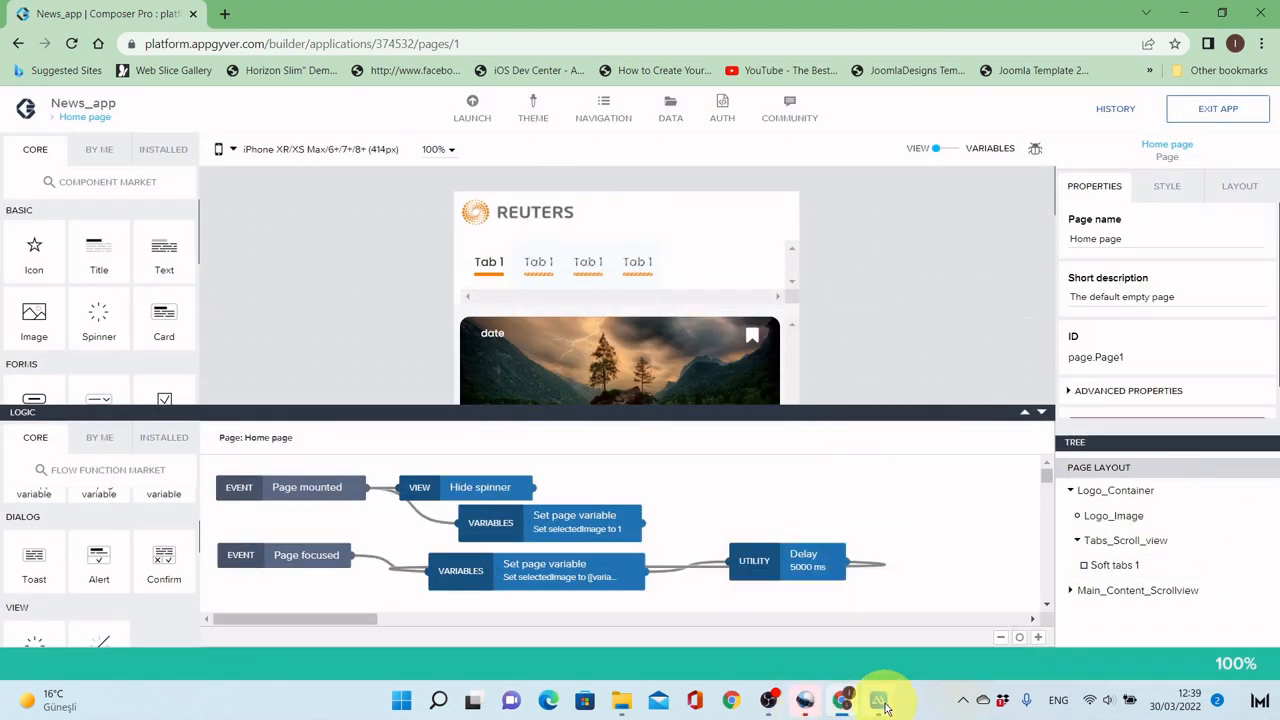
click(800, 618)
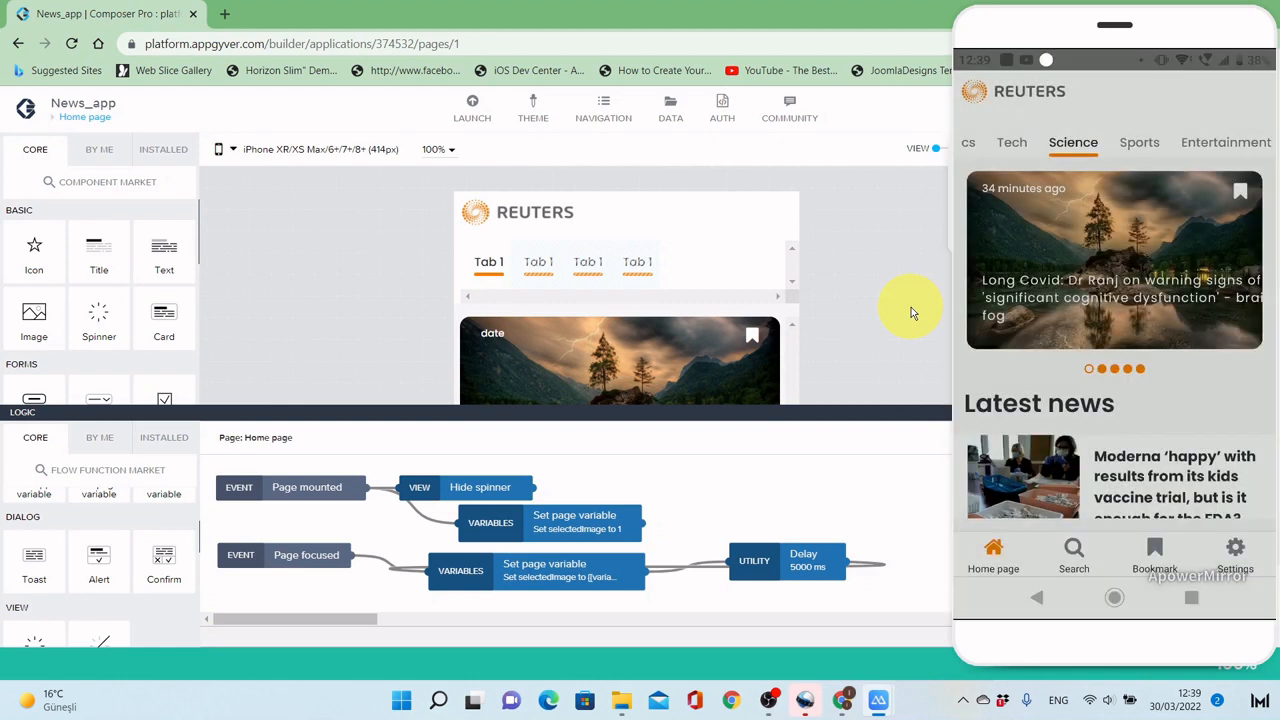
click(905, 300)
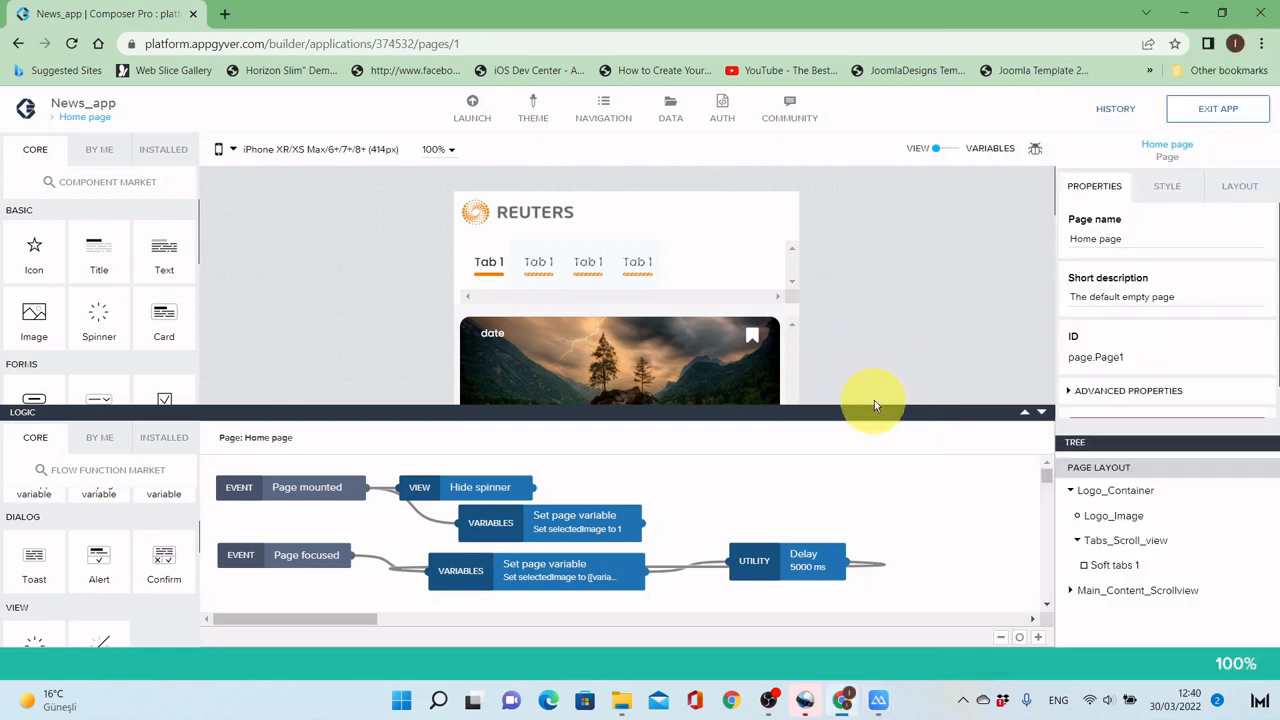
Step: Delete the Alert node and wire Set page variable directly into Get record collection
click(739, 275)
click(748, 588)
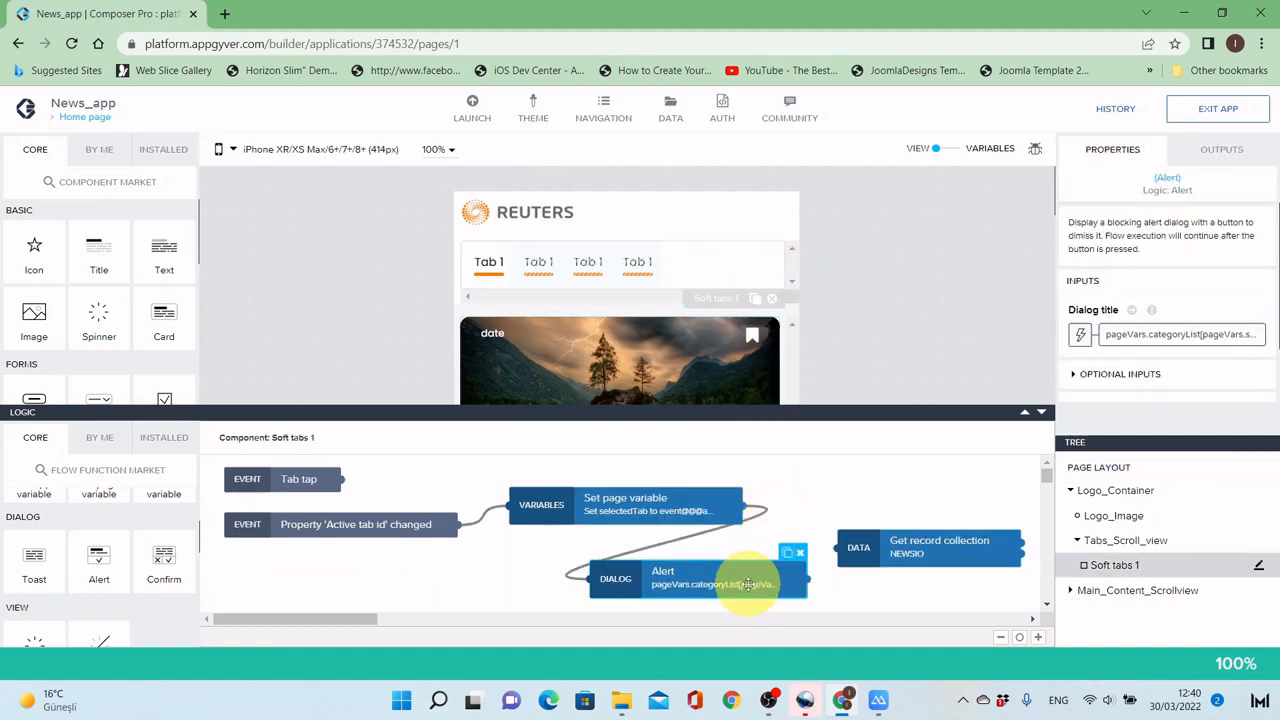
key(Delete)
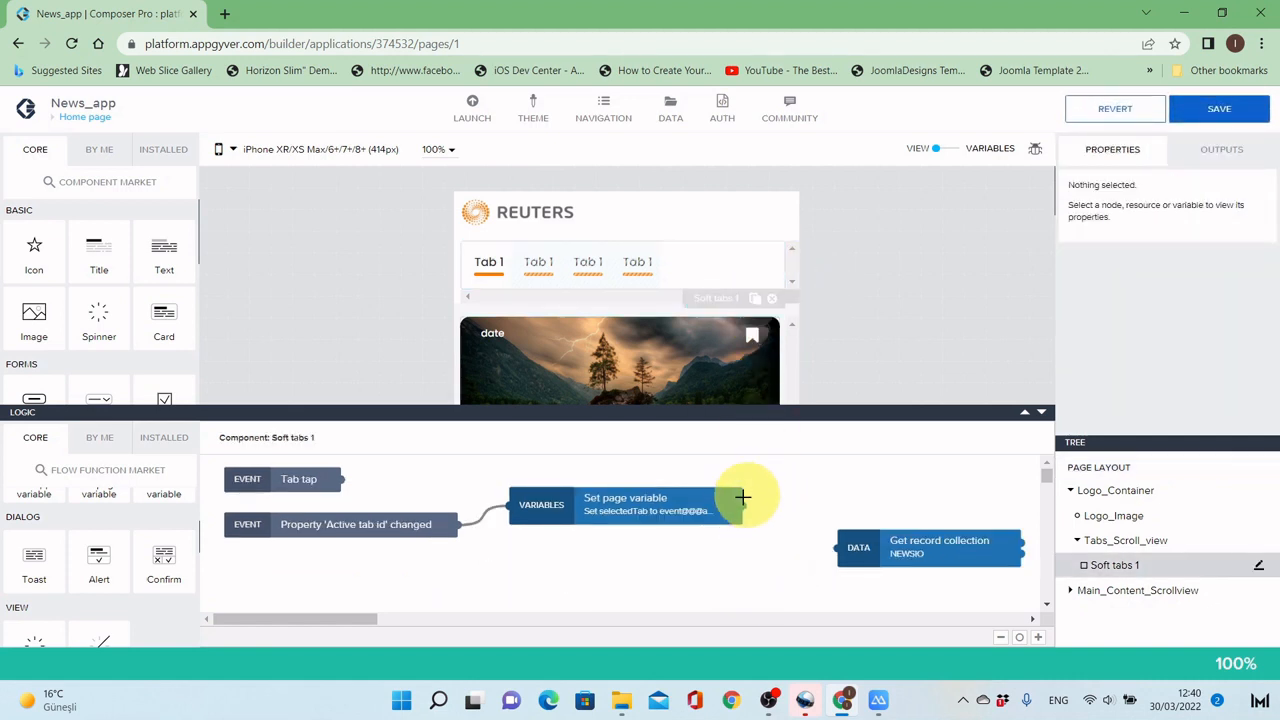
drag(744, 505, 570, 570)
scroll(1094, 366, down, 1)
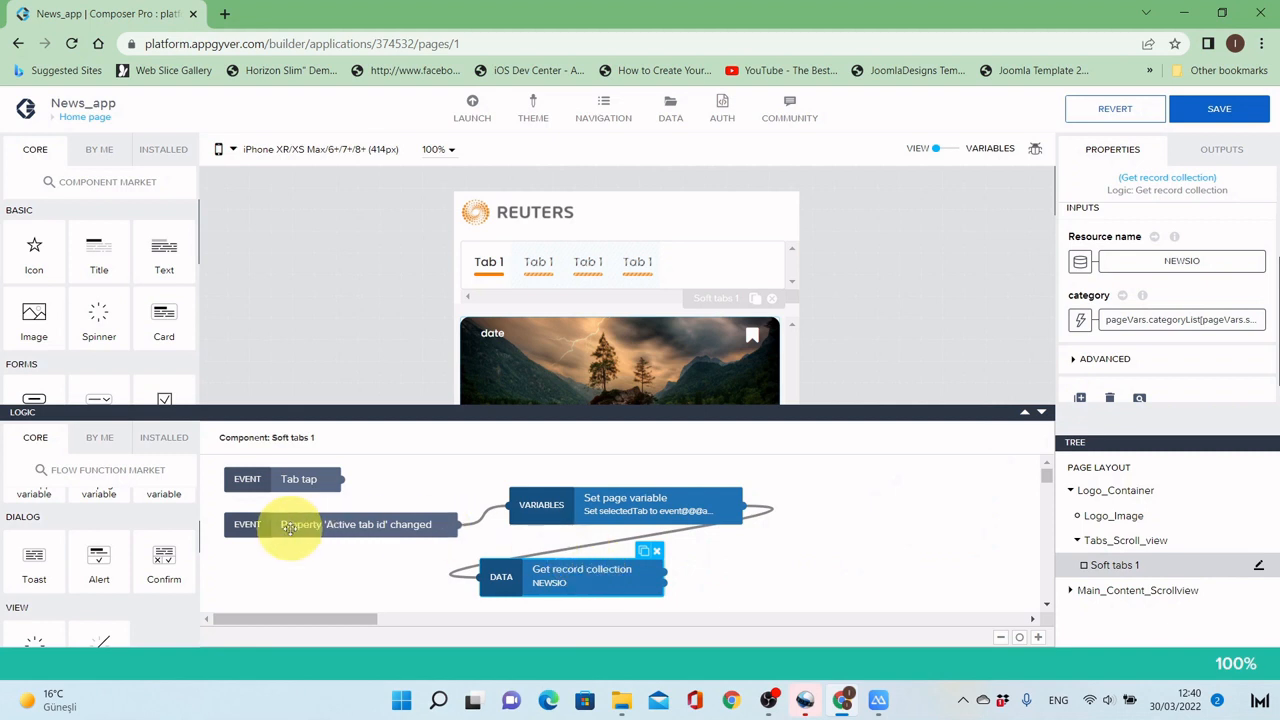
scroll(133, 563, up, 1)
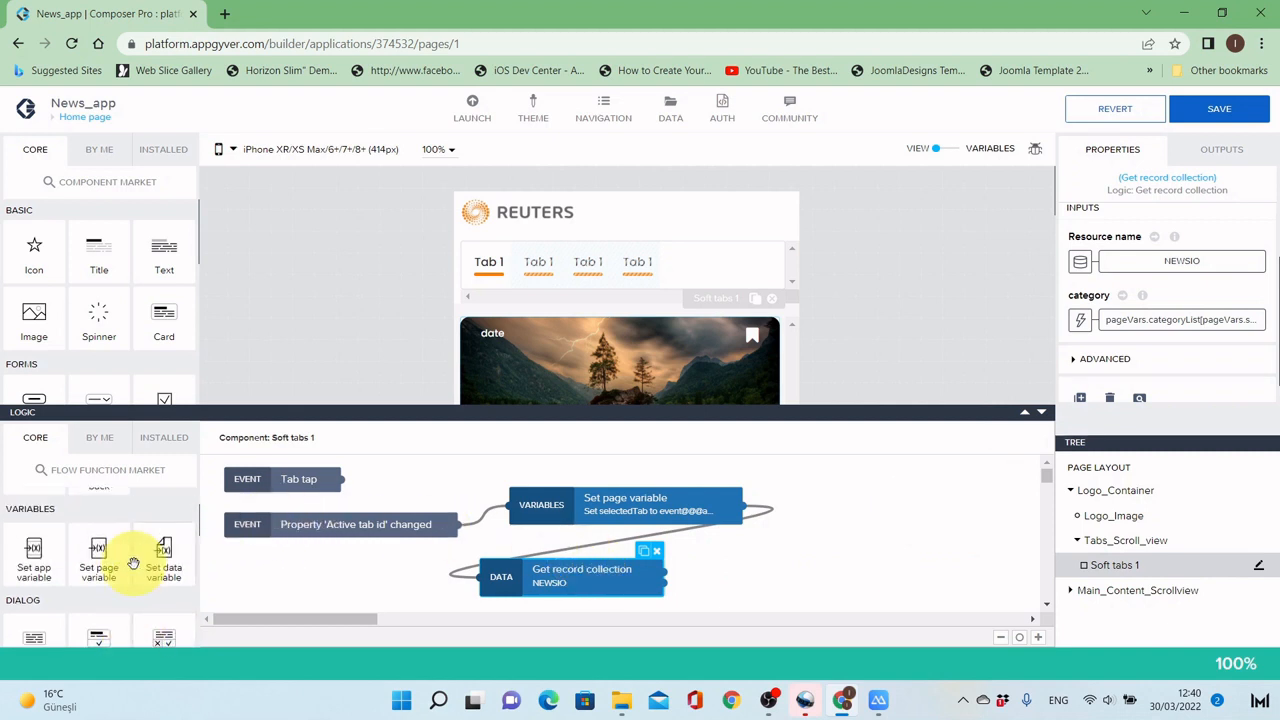
Step: Add a Set data variable node for NEWS_set wired after Get record collection
drag(163, 548, 772, 568)
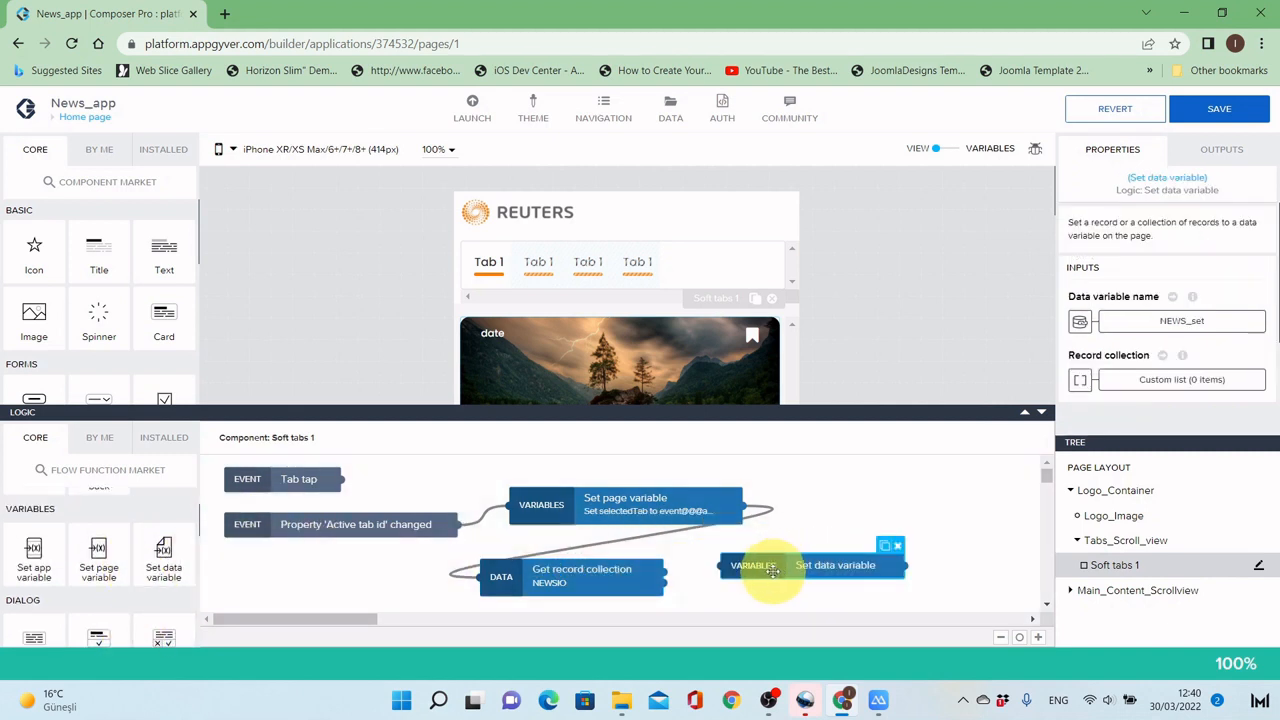
drag(672, 571, 770, 565)
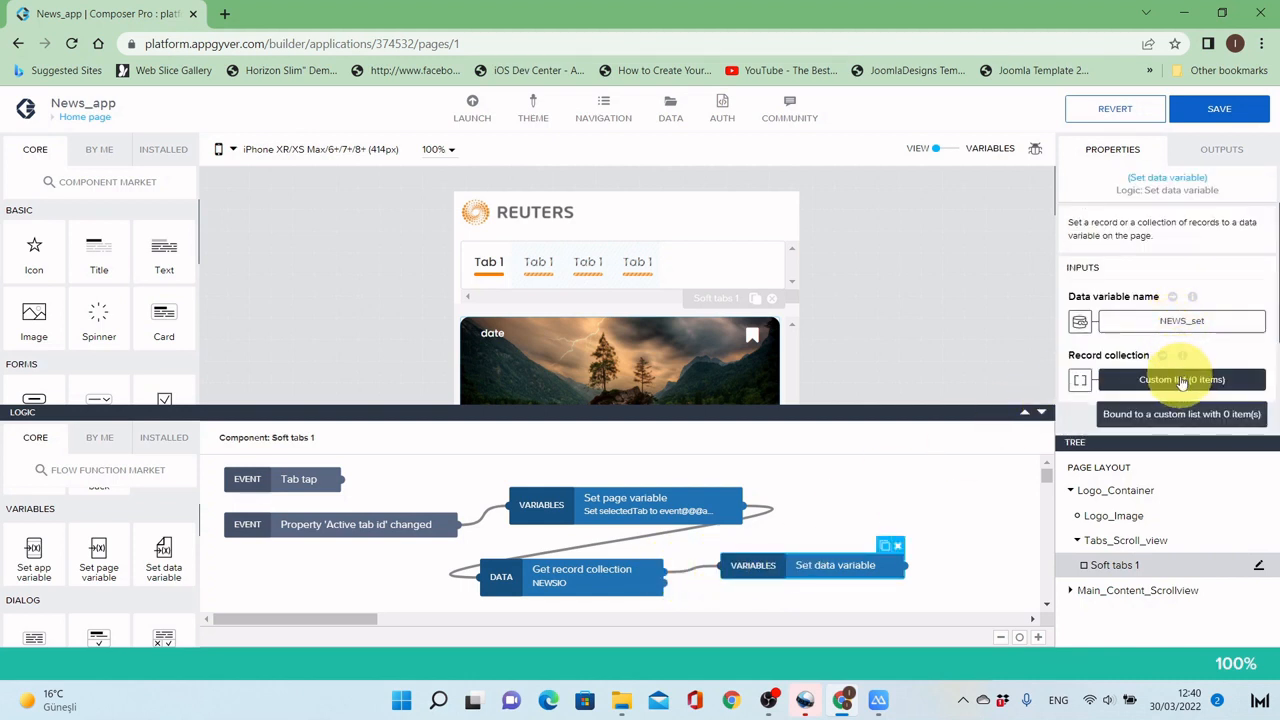
click(1180, 378)
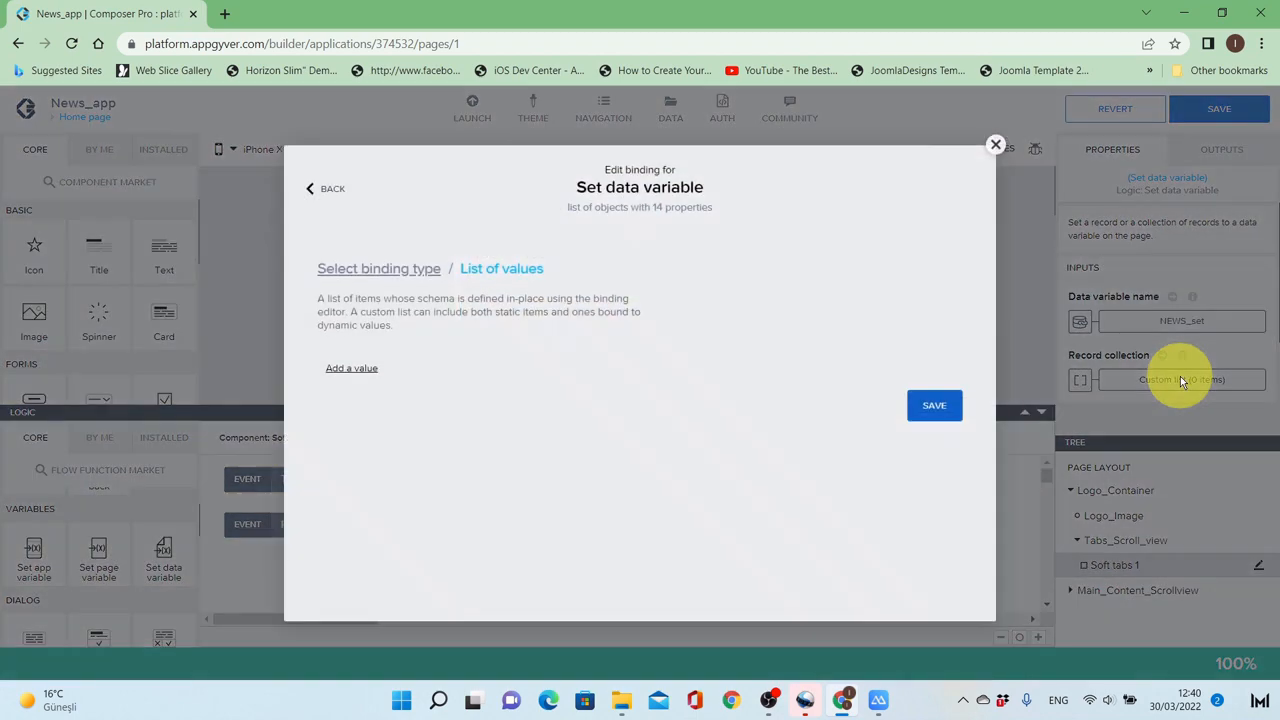
click(995, 144)
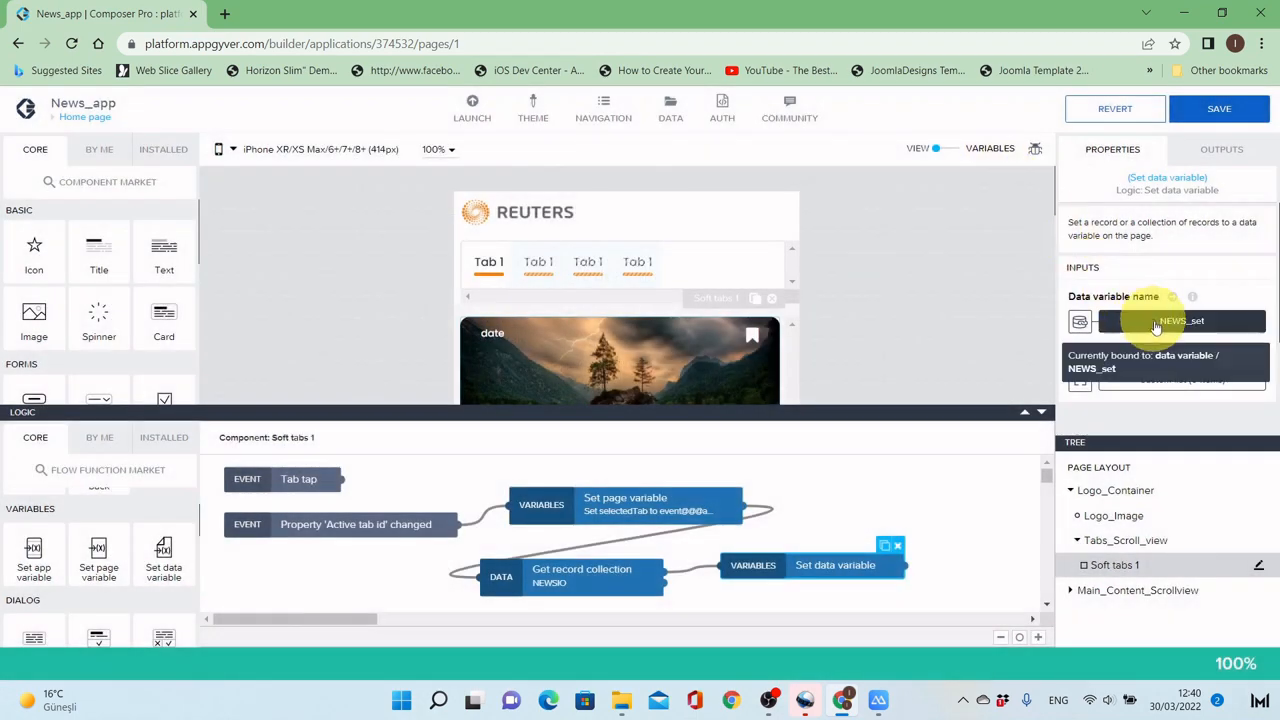
Step: Bind its Record collection to Get record collection's Collection of records output
click(1080, 380)
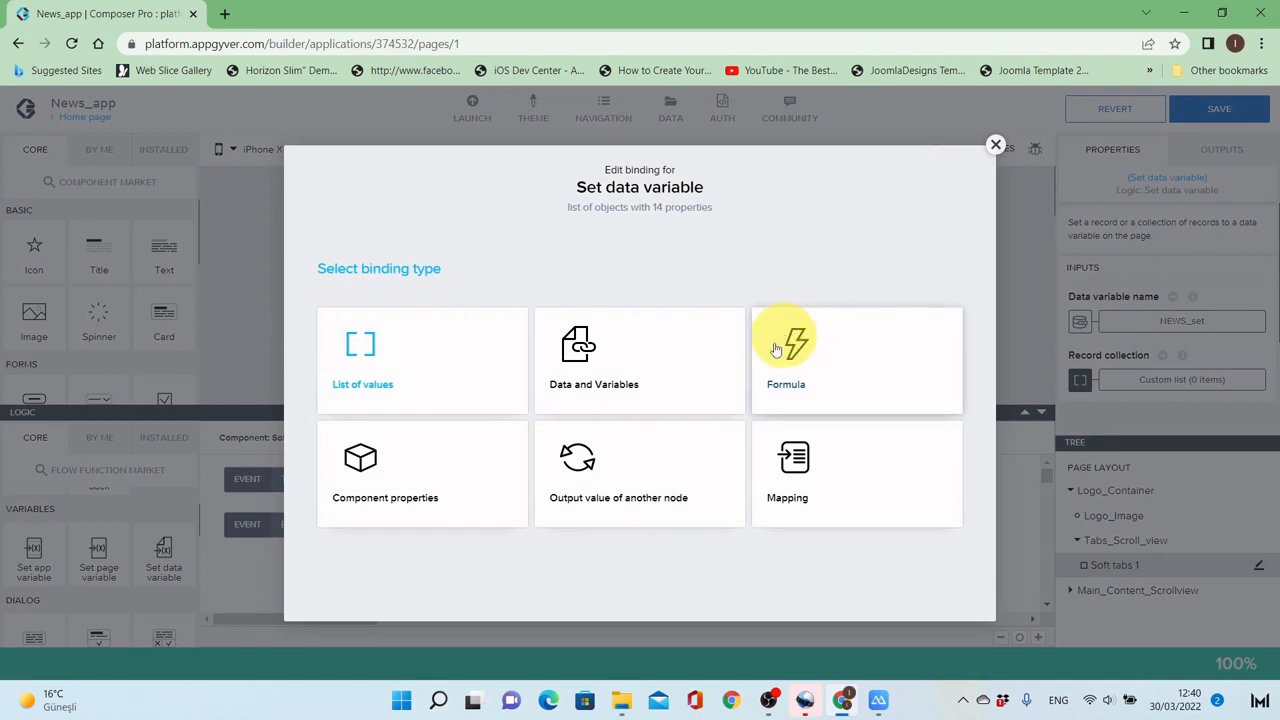
click(652, 469)
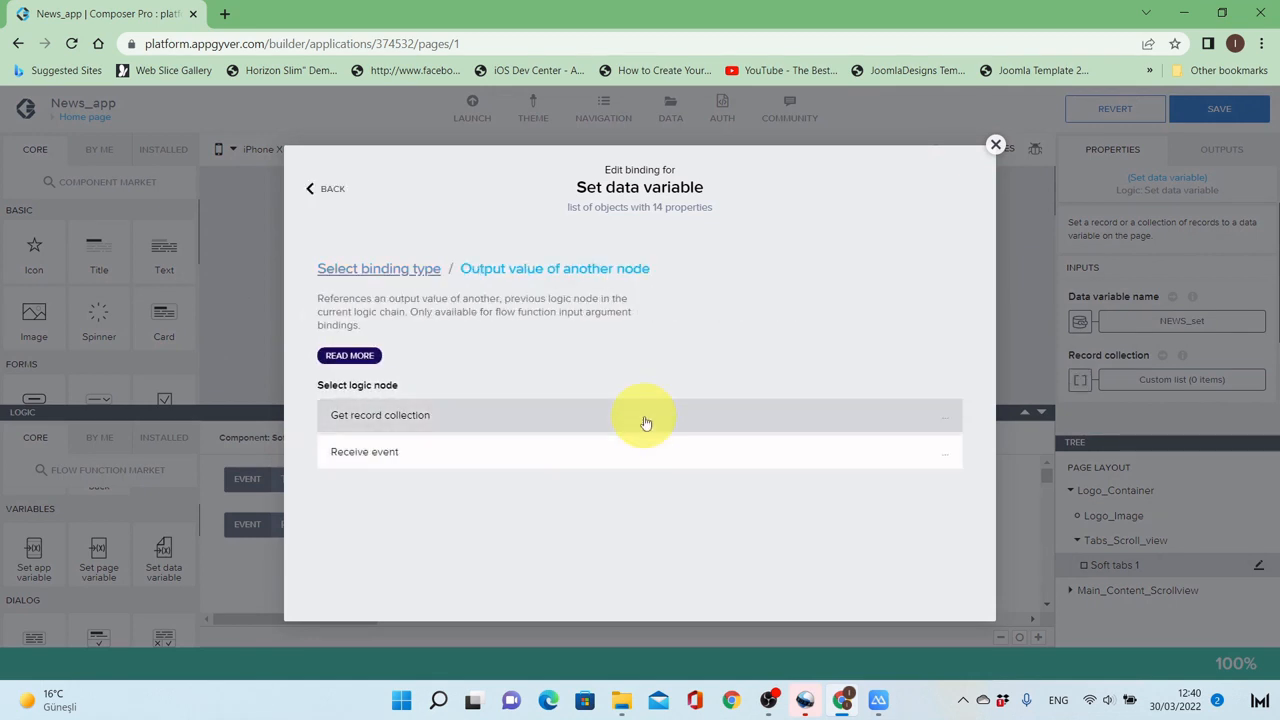
click(645, 423)
click(780, 510)
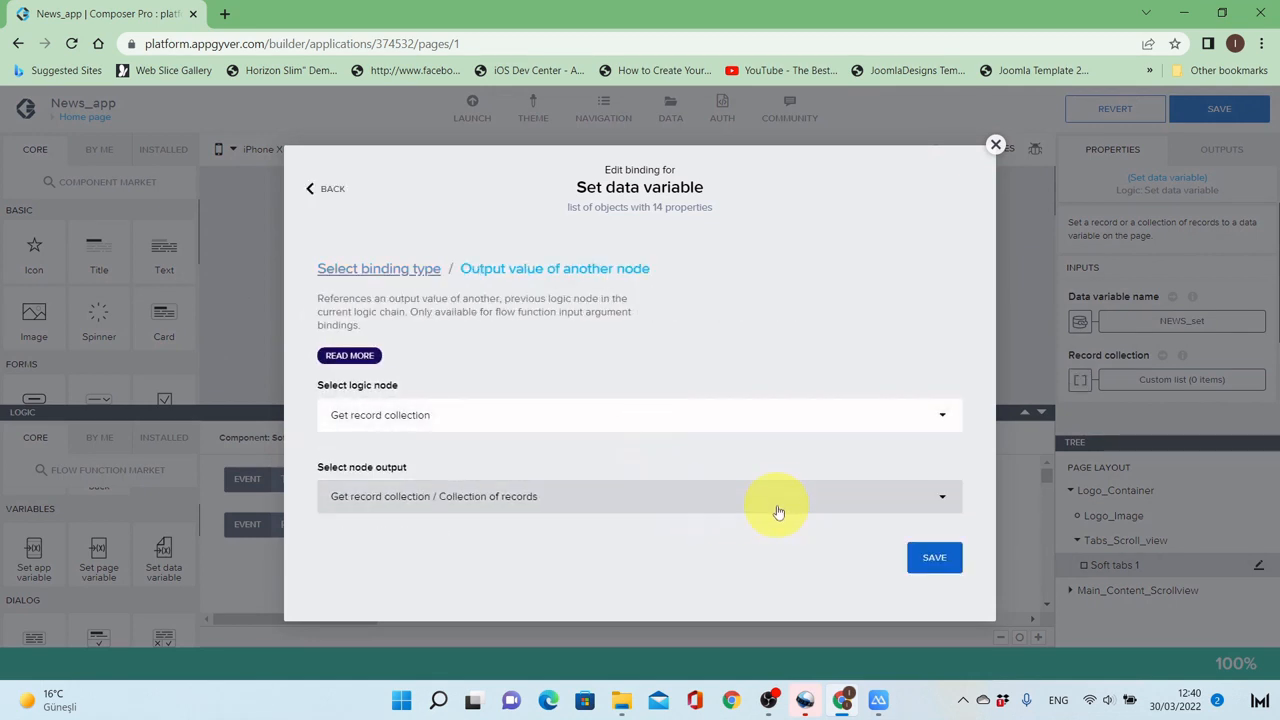
click(936, 557)
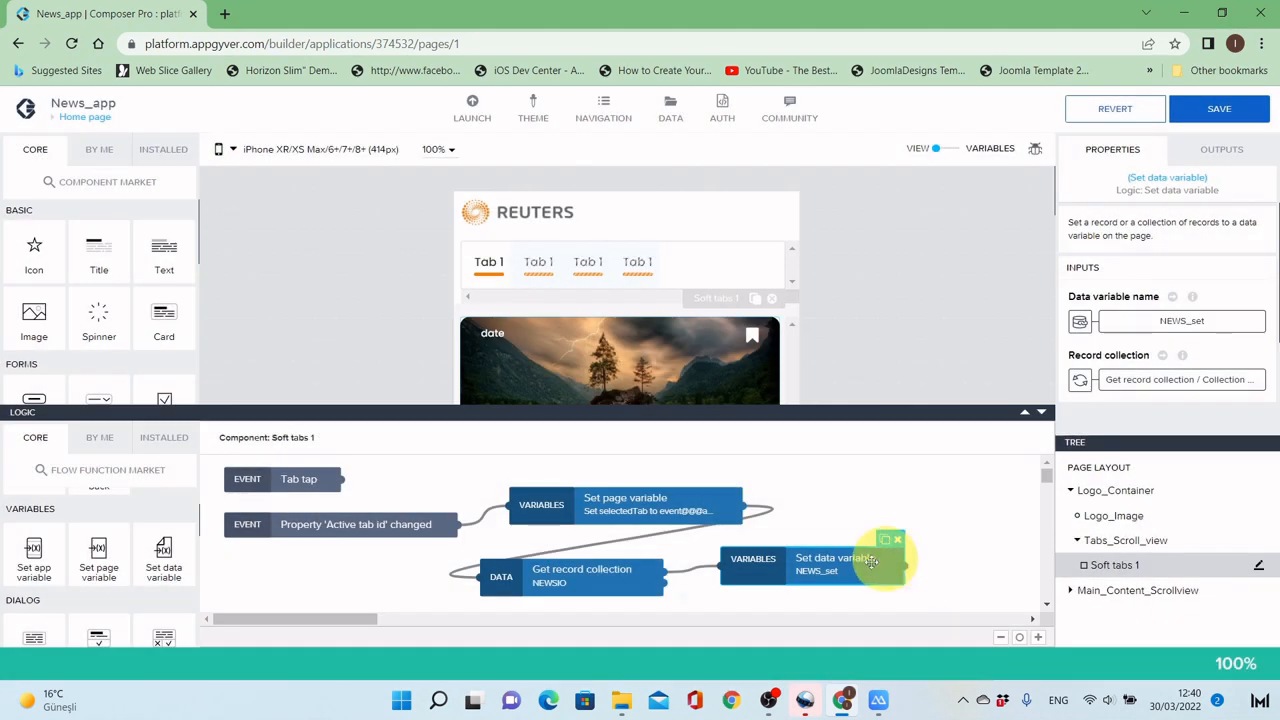
drag(871, 562, 885, 565)
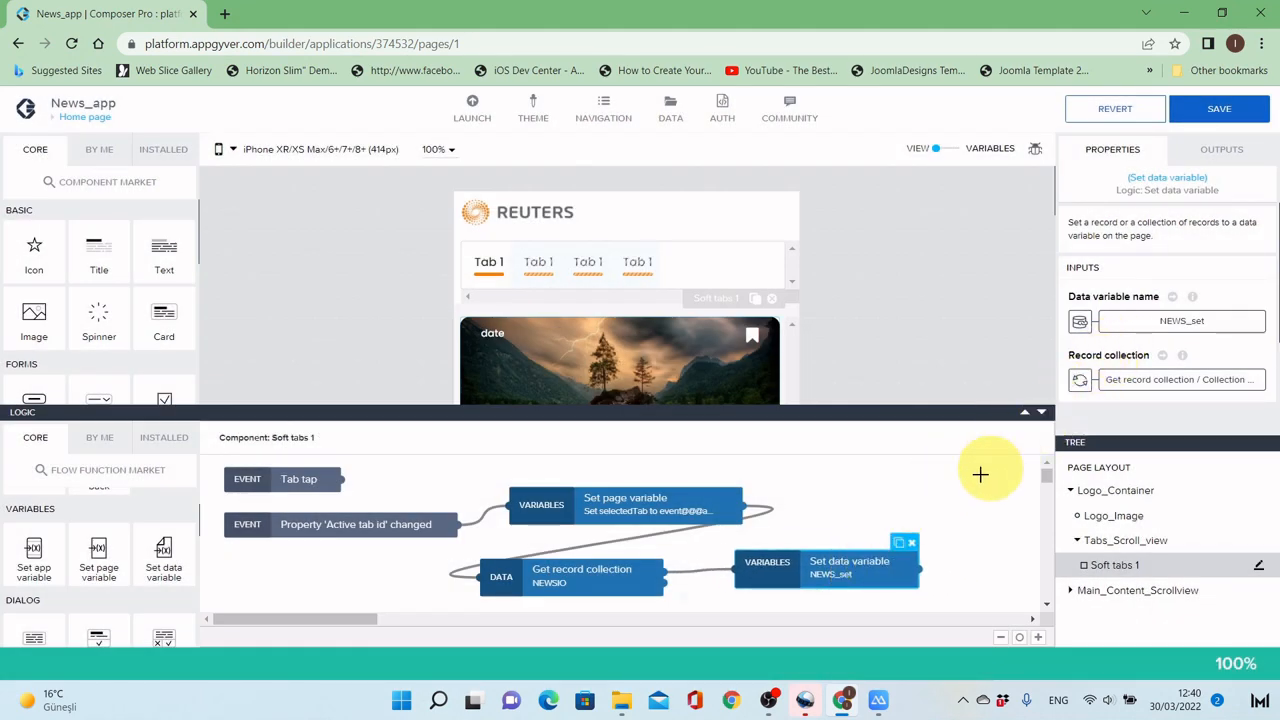
click(623, 566)
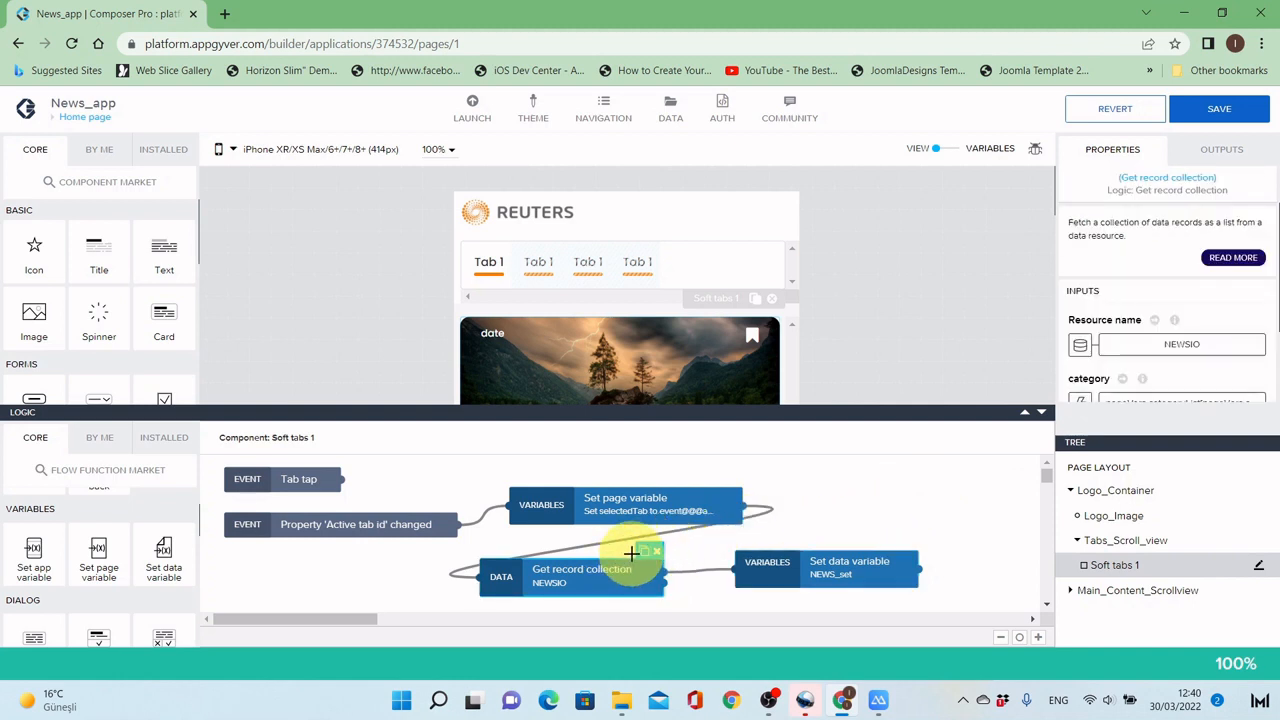
click(808, 566)
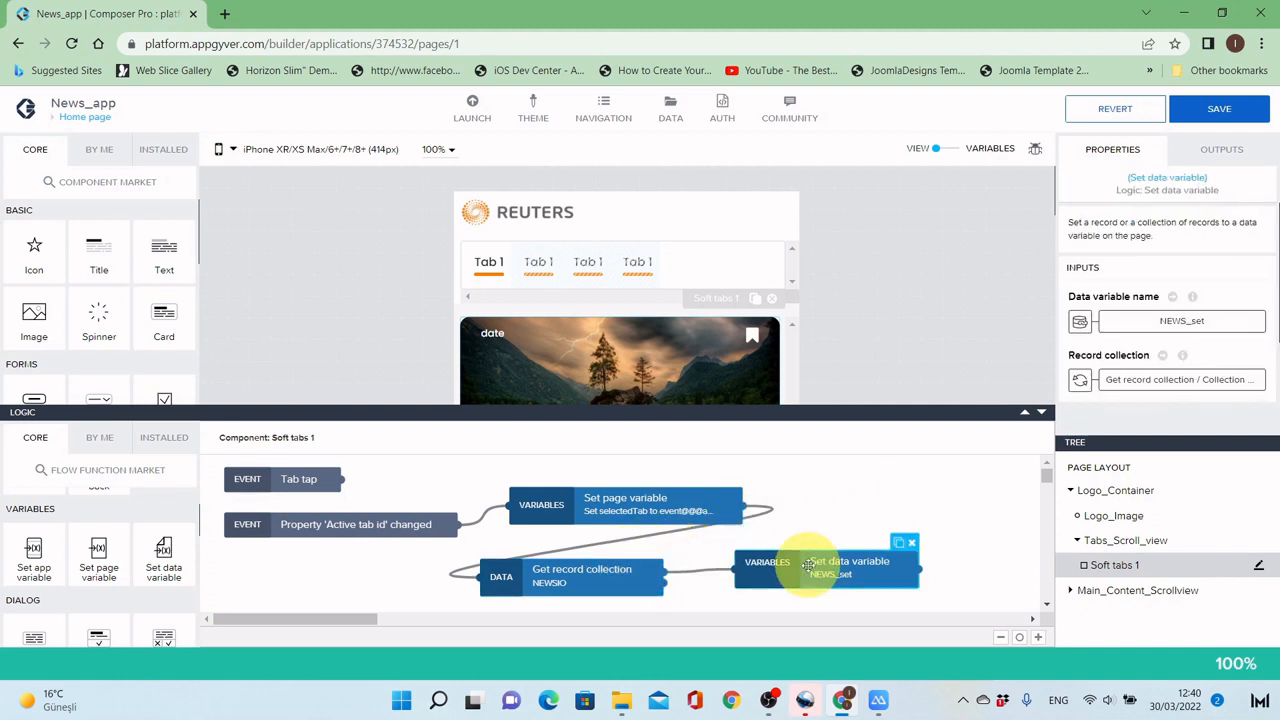
Step: Open the NEWS_set data variable's logic and wire Get record collection's output into Delay
click(952, 150)
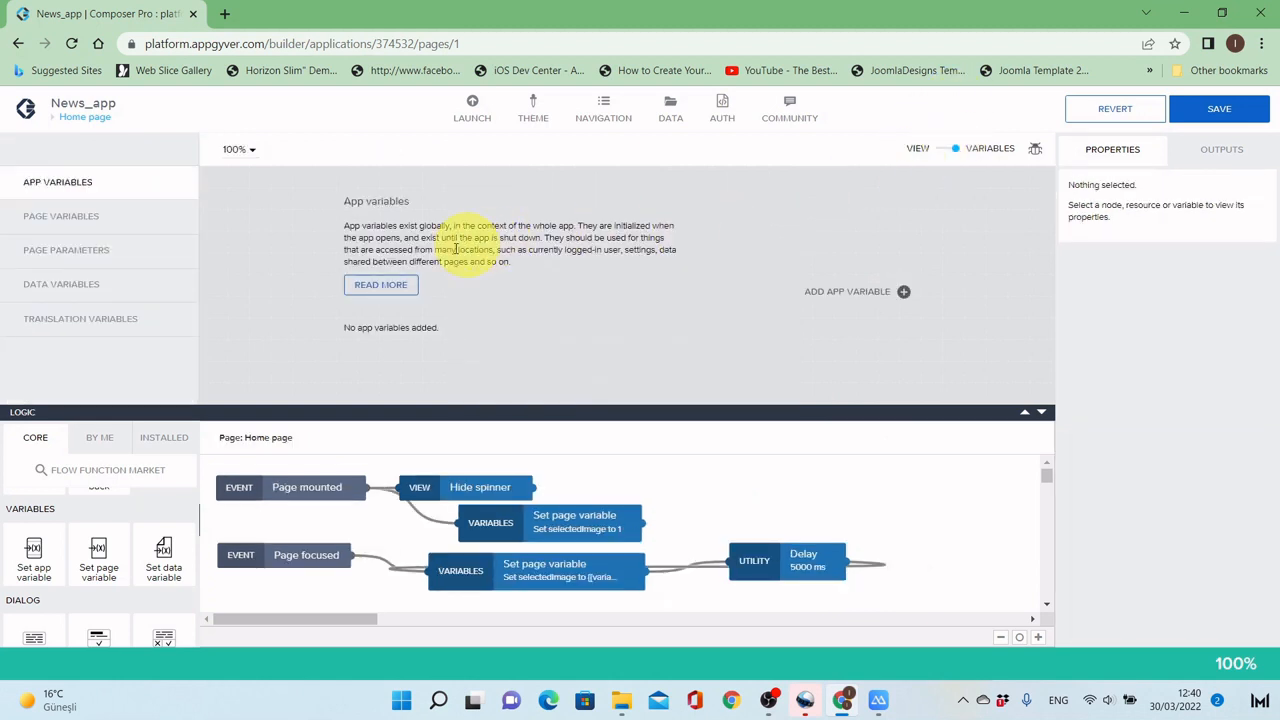
click(124, 283)
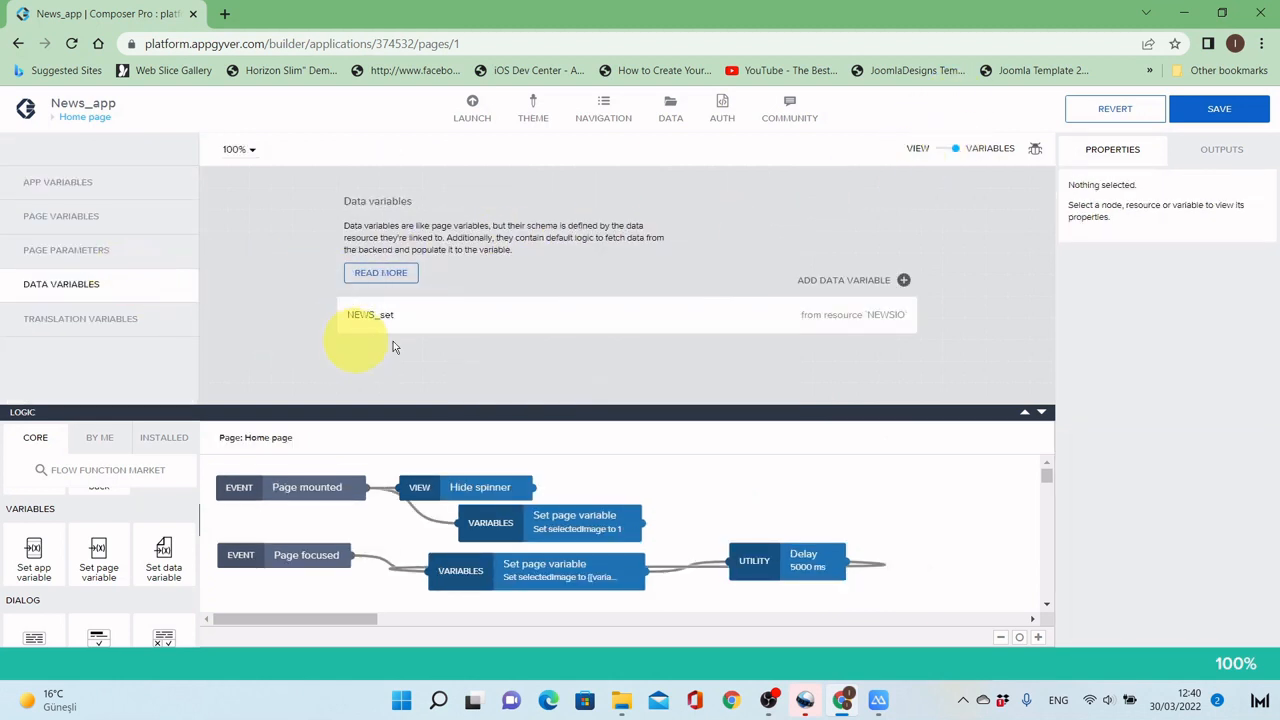
click(522, 316)
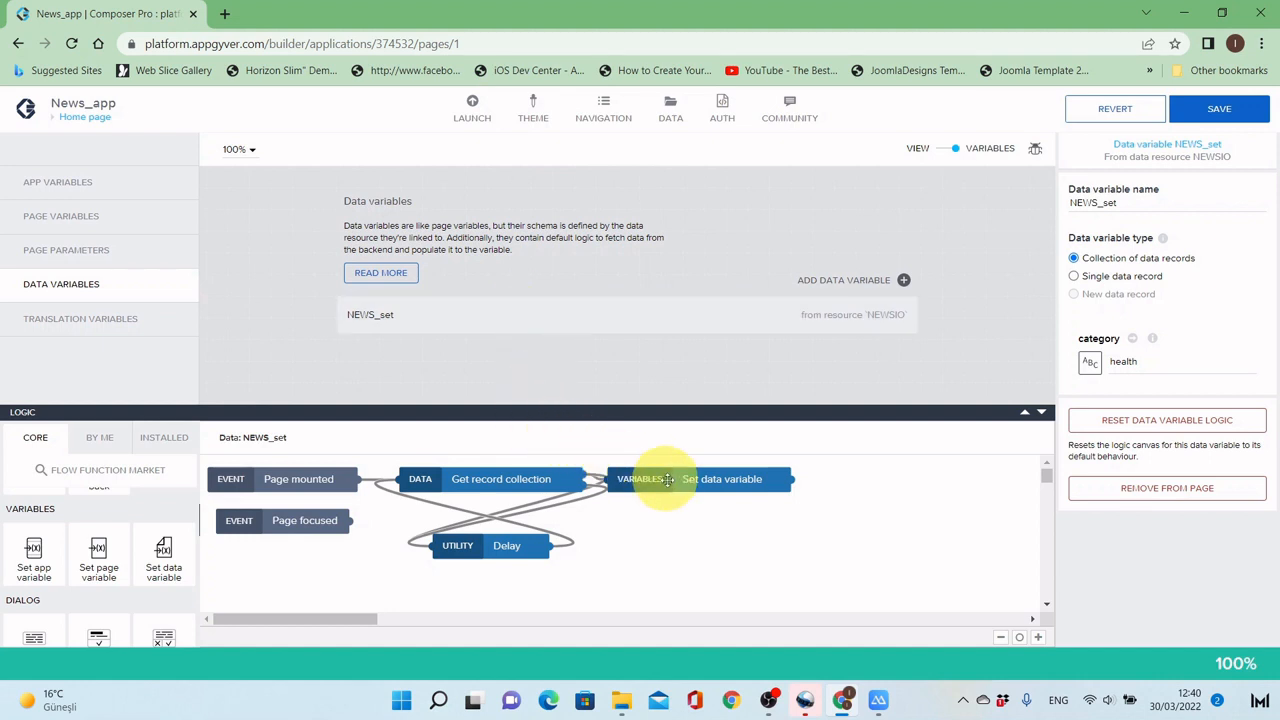
drag(657, 480, 805, 479)
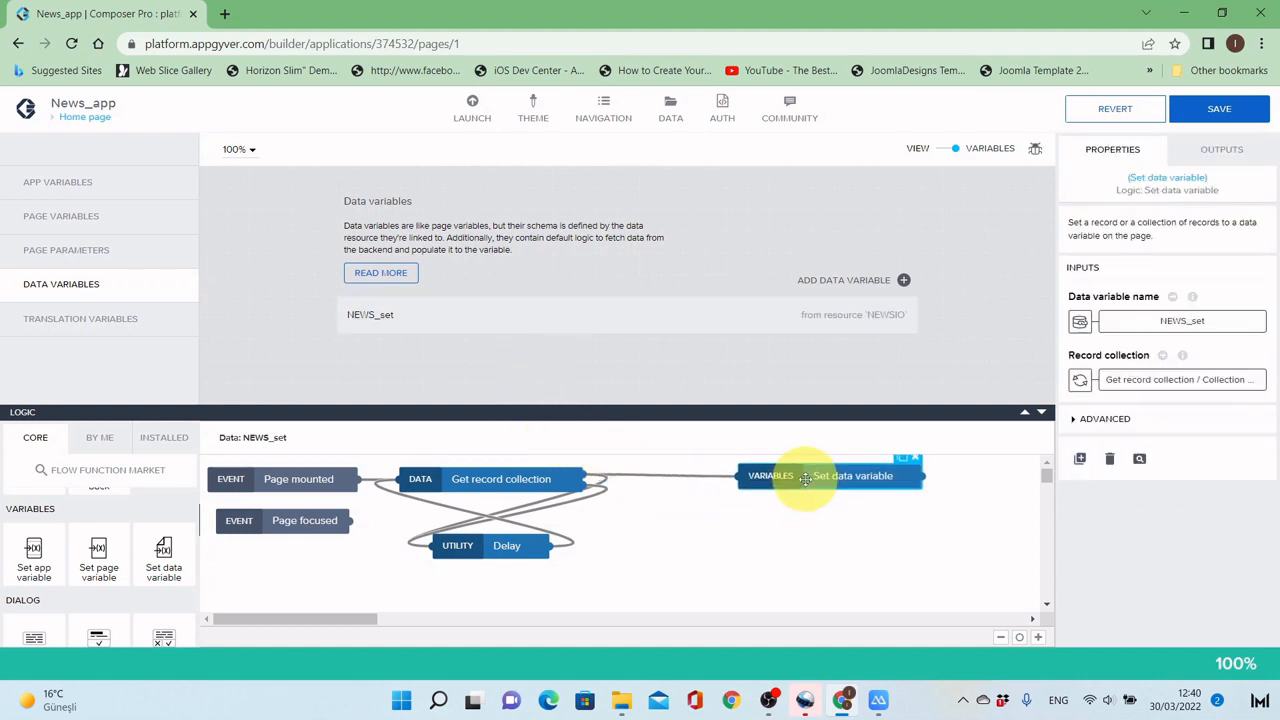
click(518, 480)
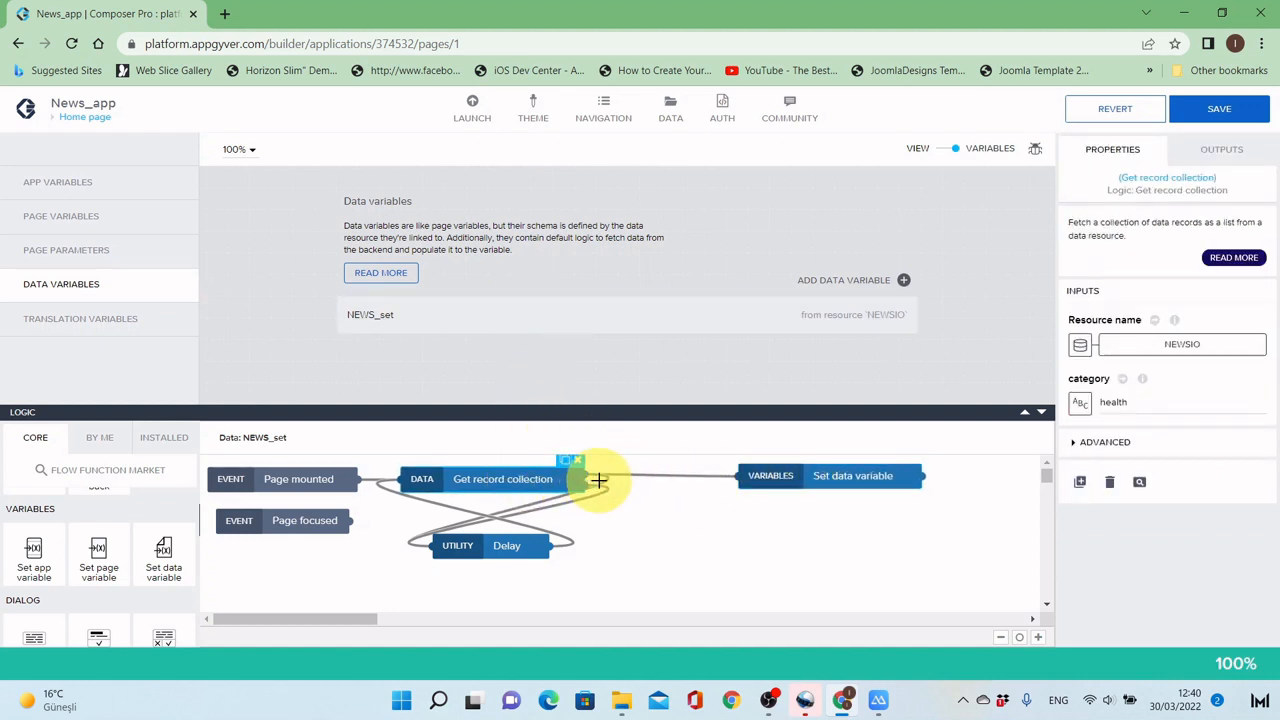
drag(608, 480, 528, 571)
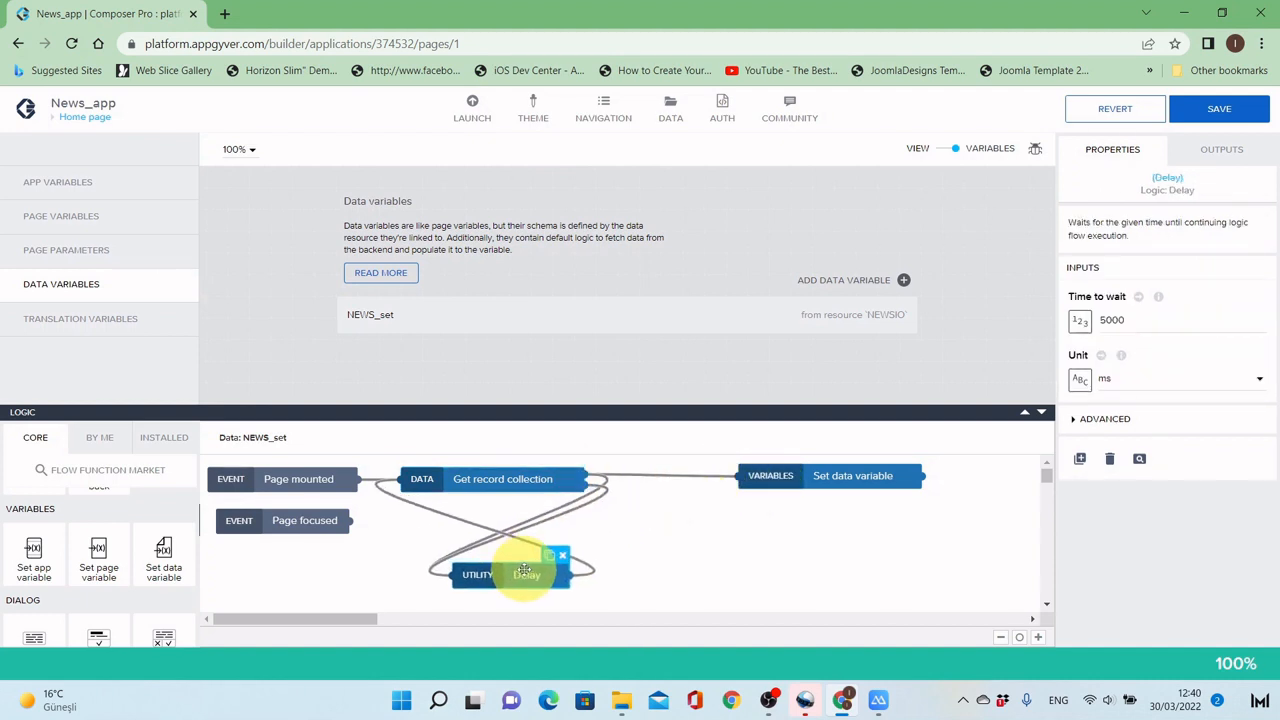
click(604, 480)
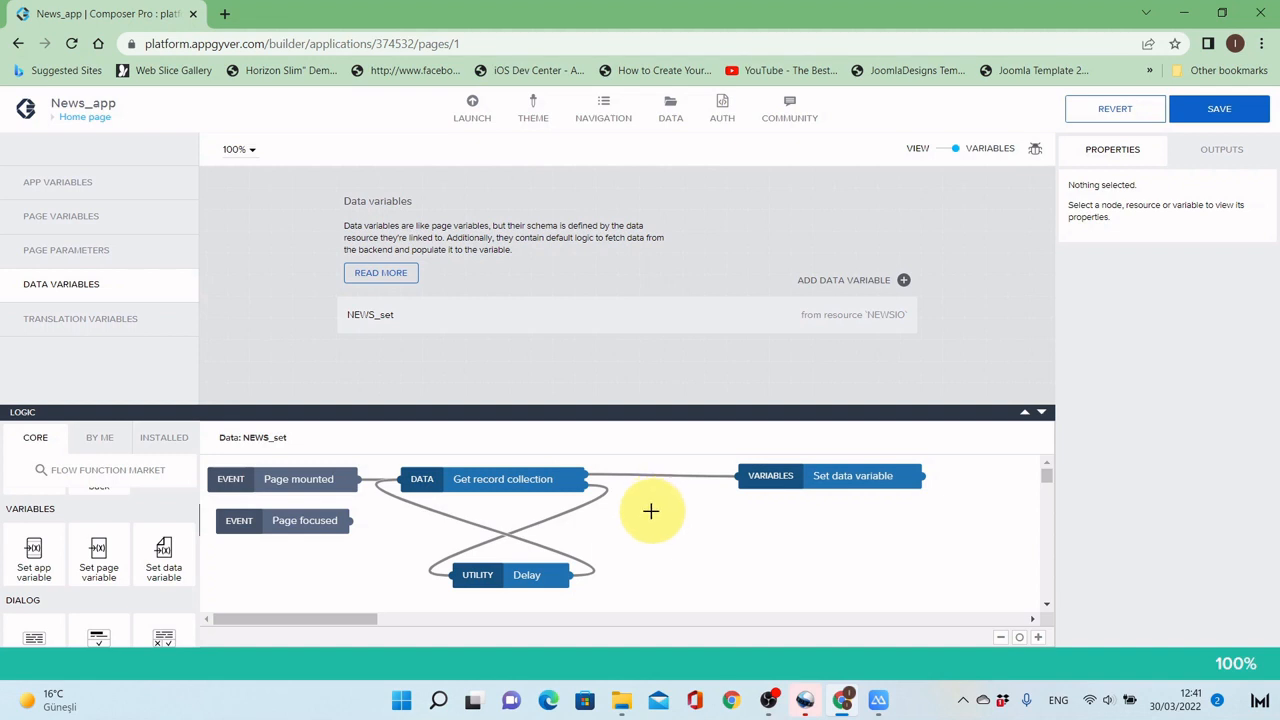
Step: Save the app, return to the page layout, and bring up the phone mirror in ApowerMirror
click(1219, 108)
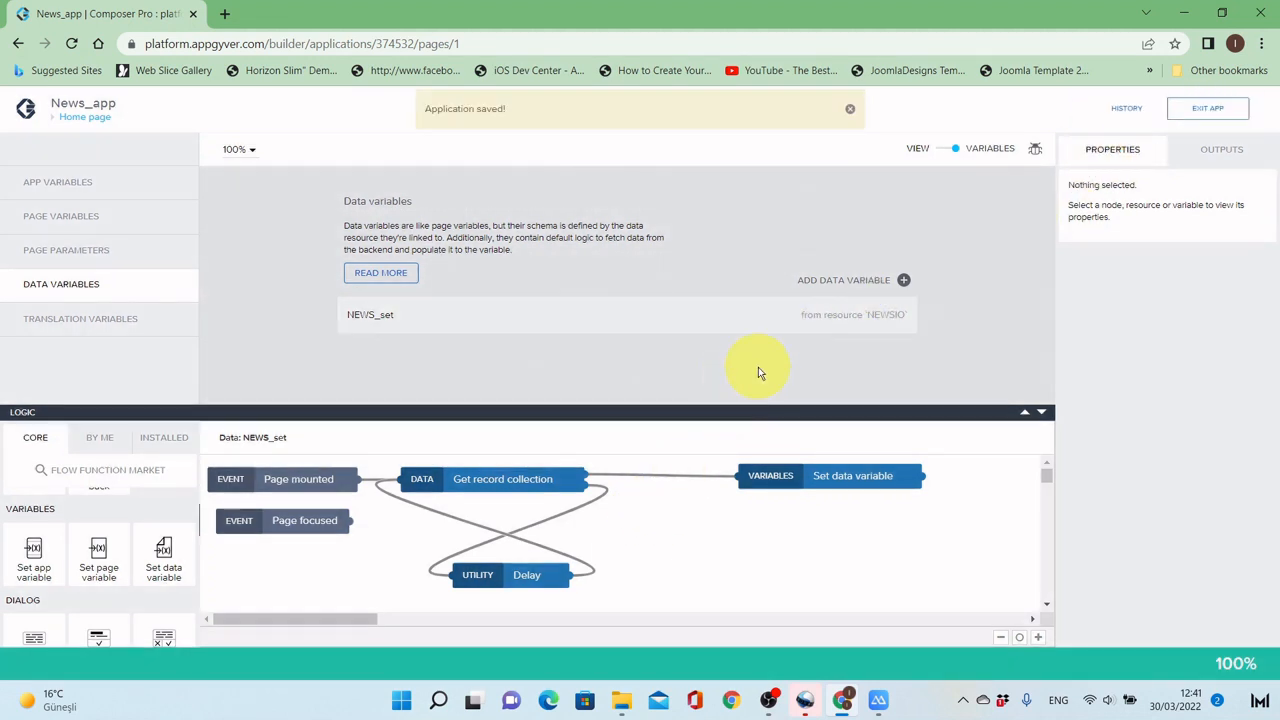
click(940, 152)
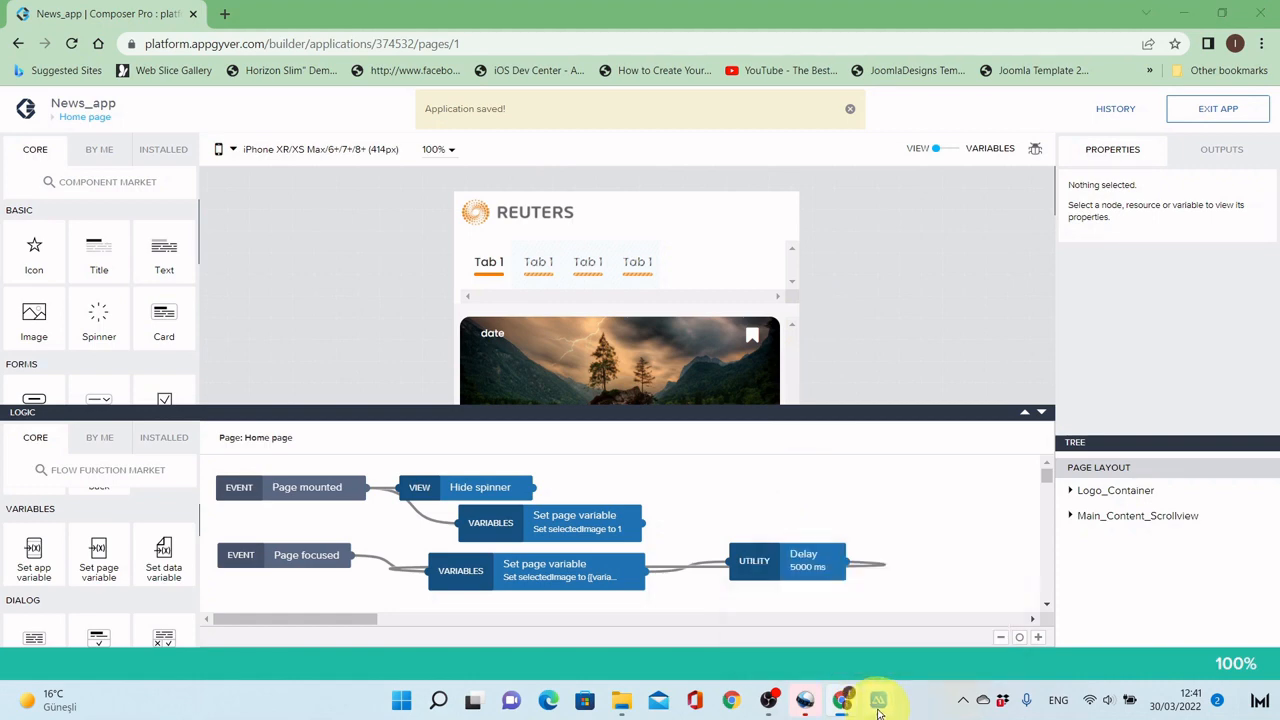
click(842, 700)
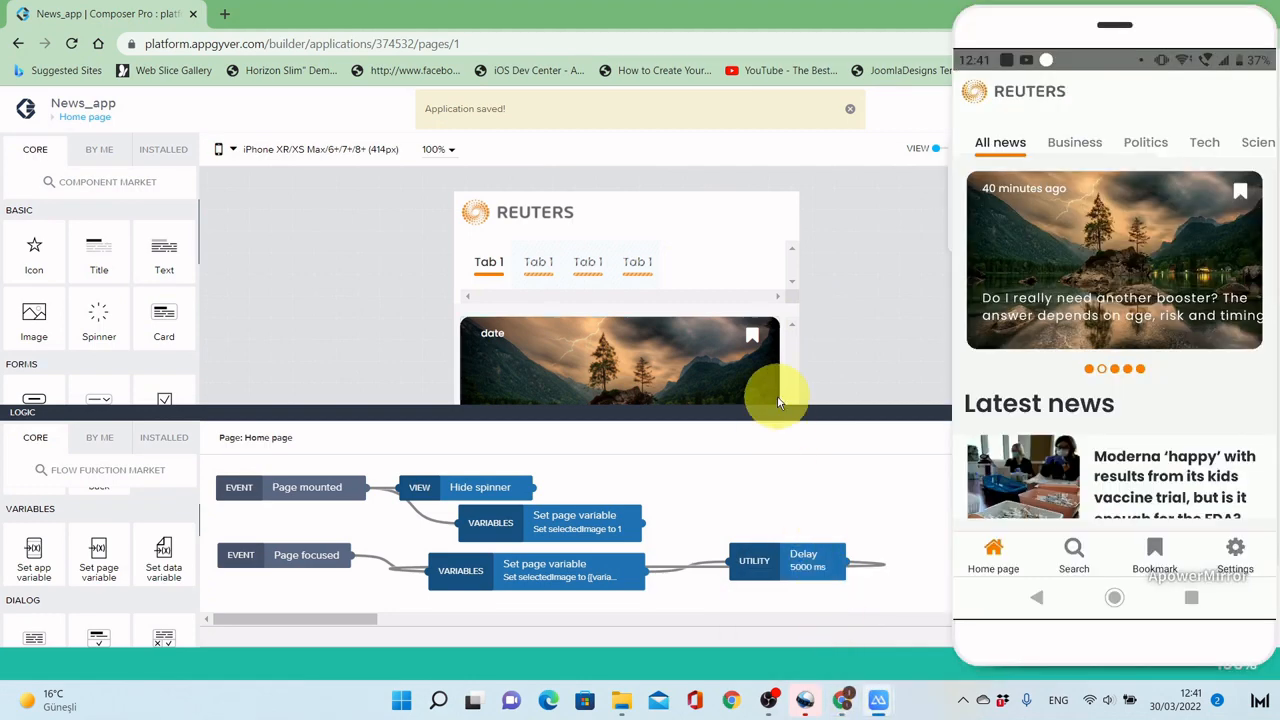